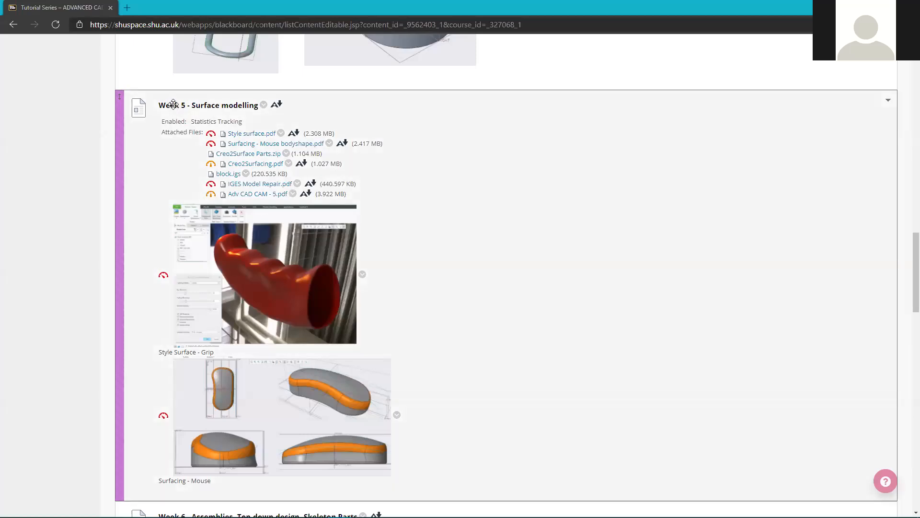
Open the Creo2Surfacing PDF in a new tab, skim through it, then close it.
scroll(330, 243, down, 2)
scroll(331, 243, up, 2)
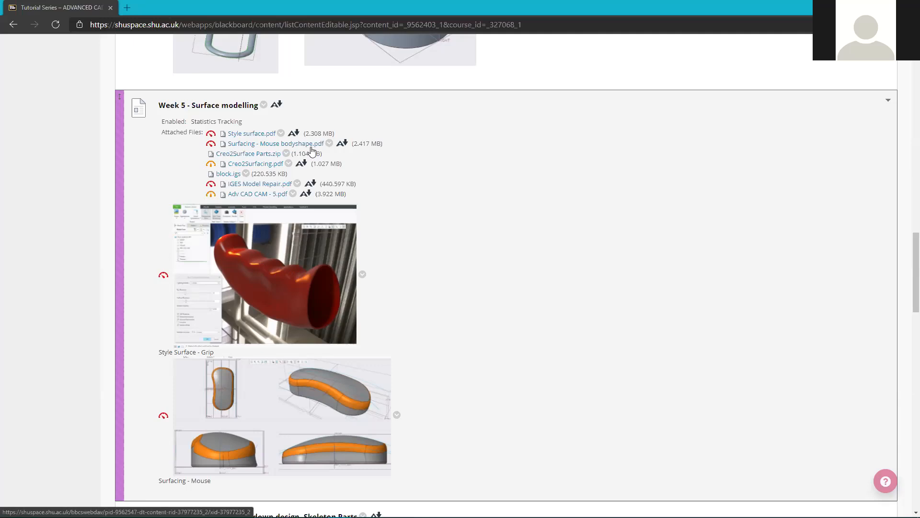
middle_click(256, 164)
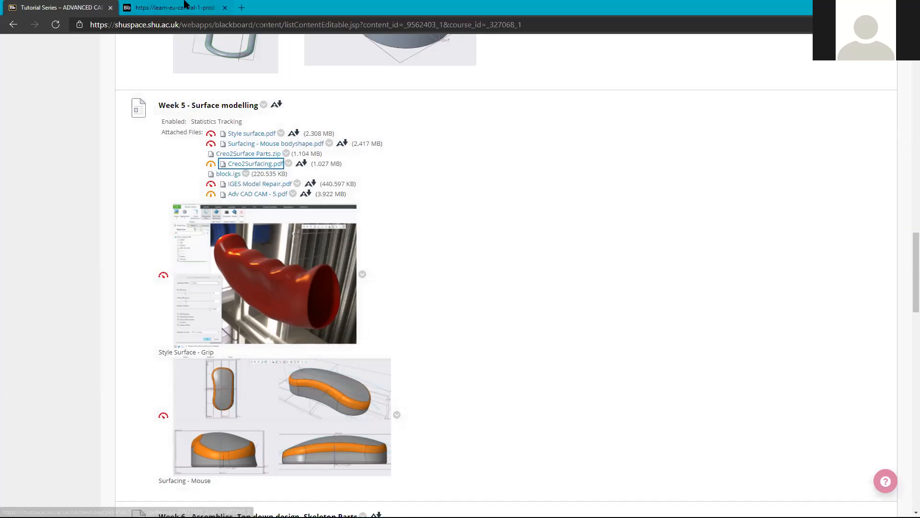
click(184, 5)
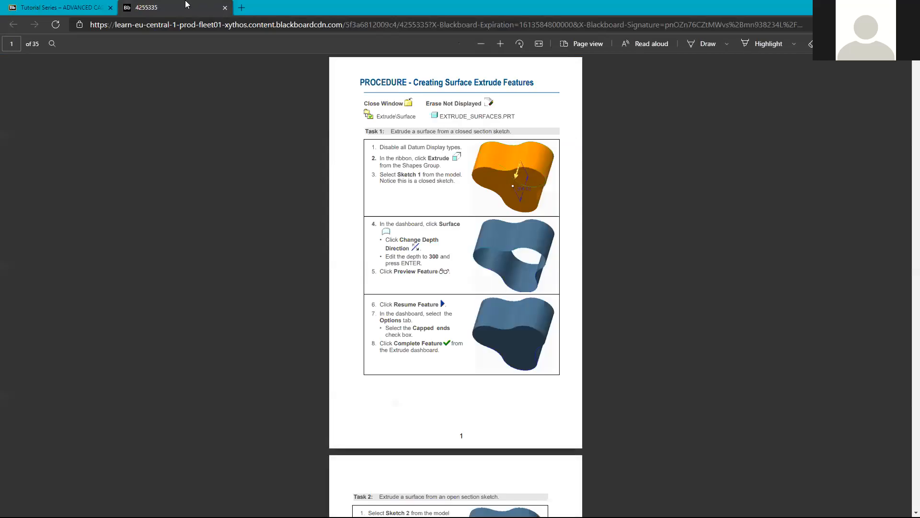
scroll(274, 186, down, 13)
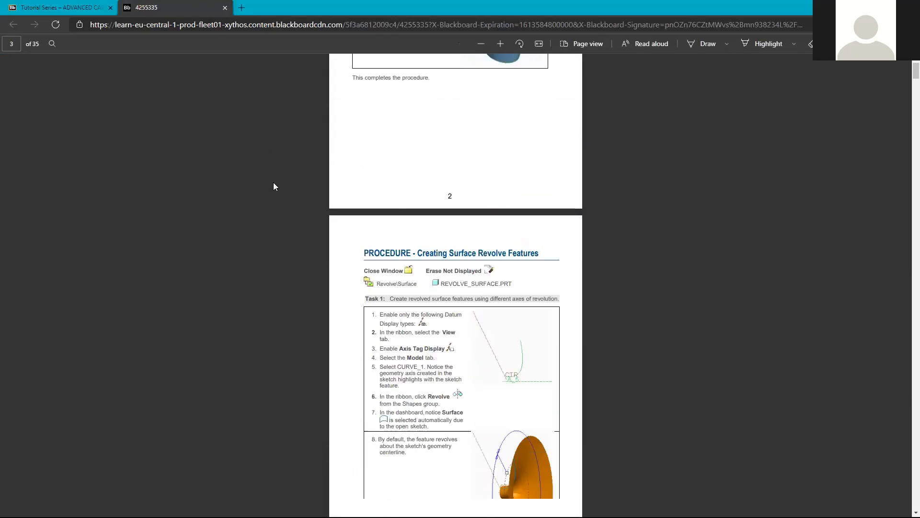
scroll(274, 186, down, 15)
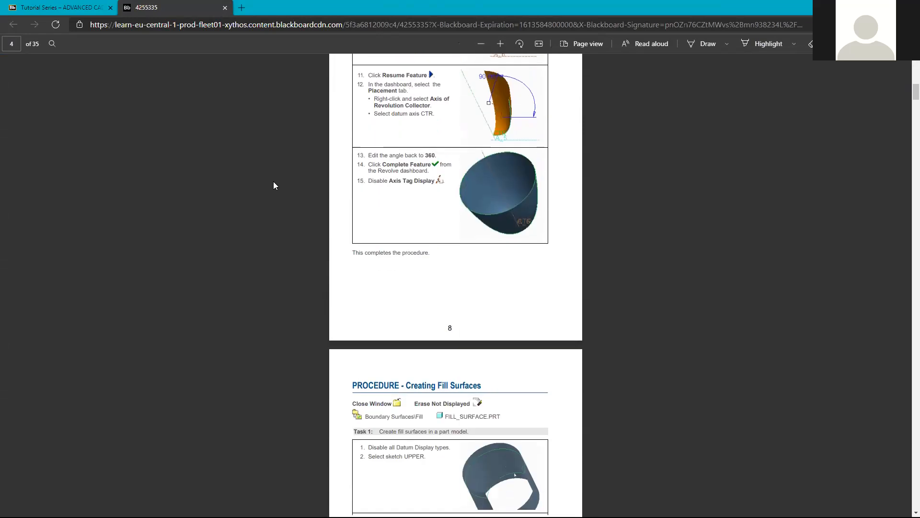
scroll(274, 185, down, 9)
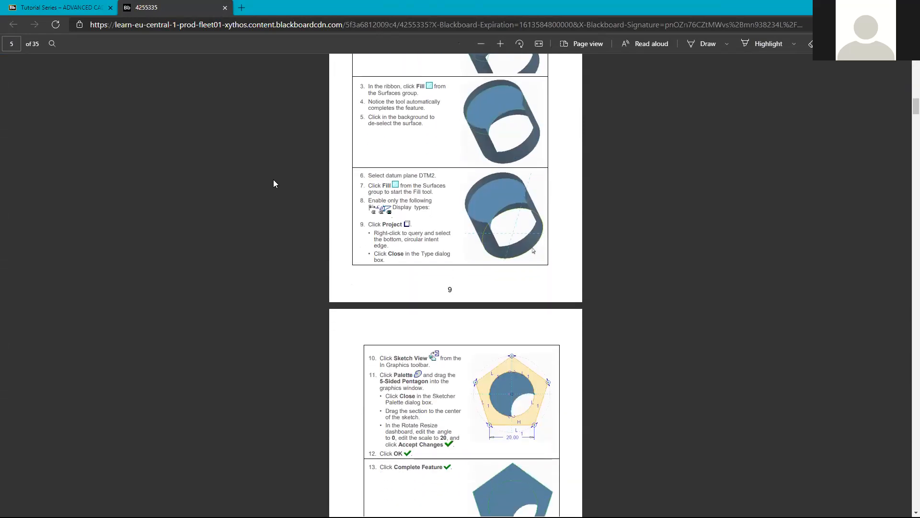
scroll(274, 185, down, 10)
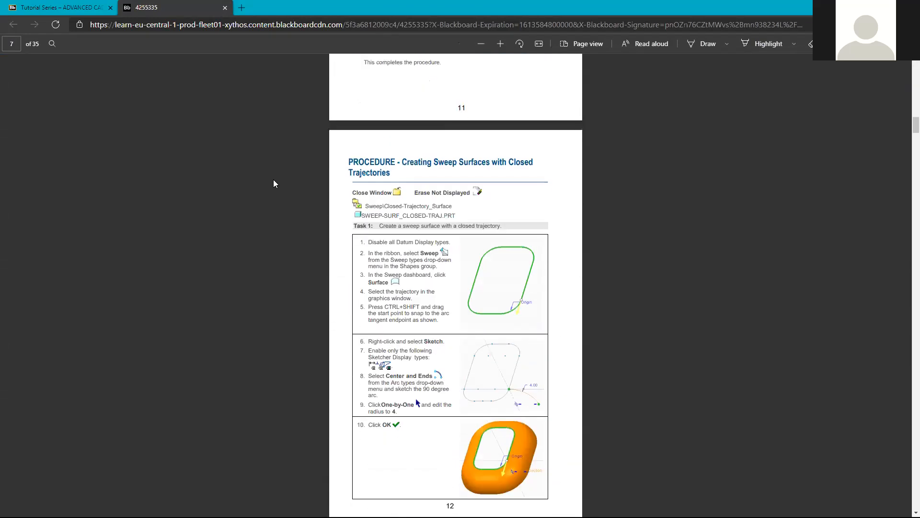
scroll(274, 187, up, 15)
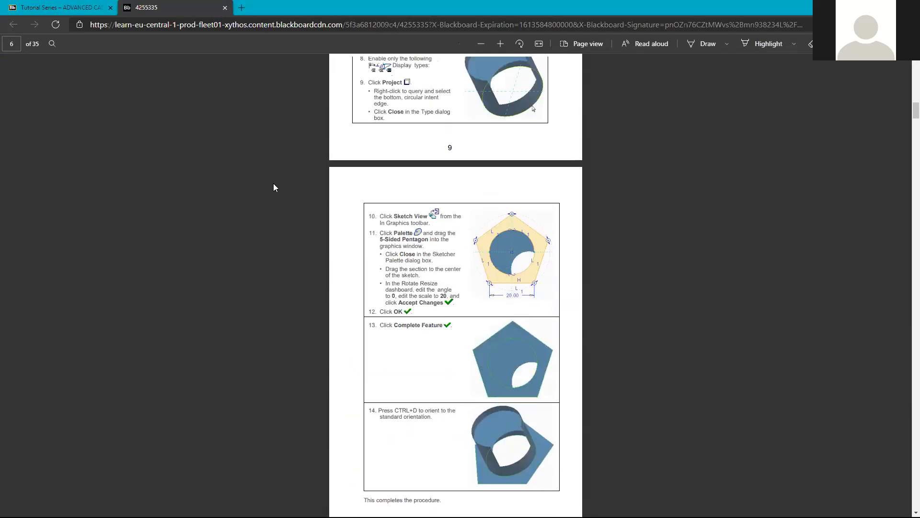
scroll(273, 184, up, 8)
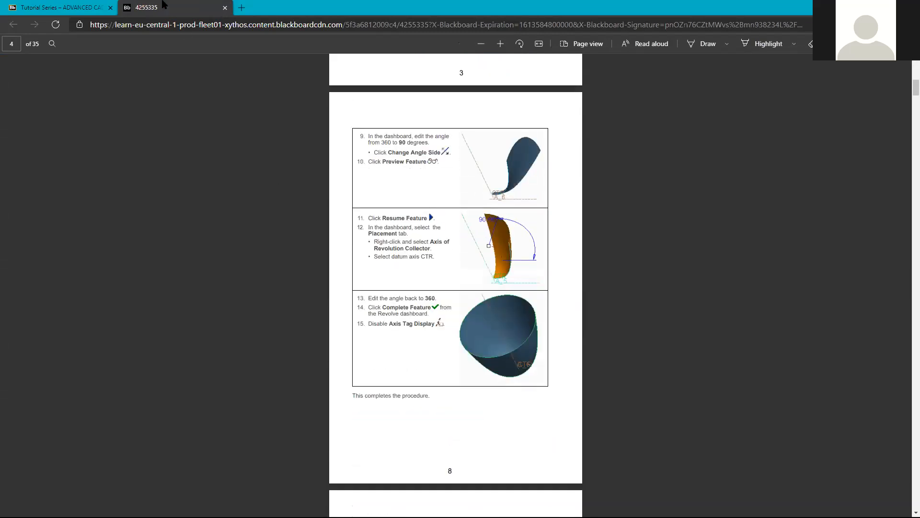
key(ctrl+w)
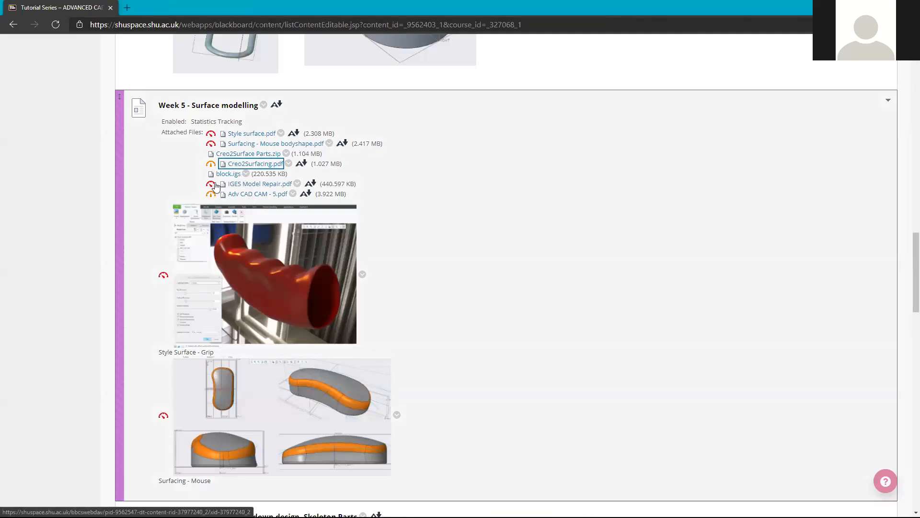
Open the Style surface and Surfacing - Mouse bodyshape PDFs in new tabs, showing Style surface.
middle_click(239, 136)
middle_click(249, 145)
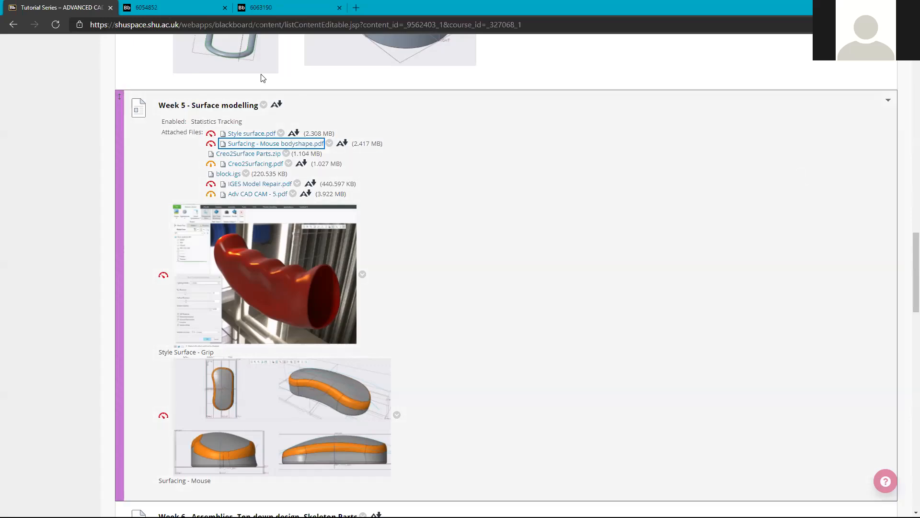
click(165, 7)
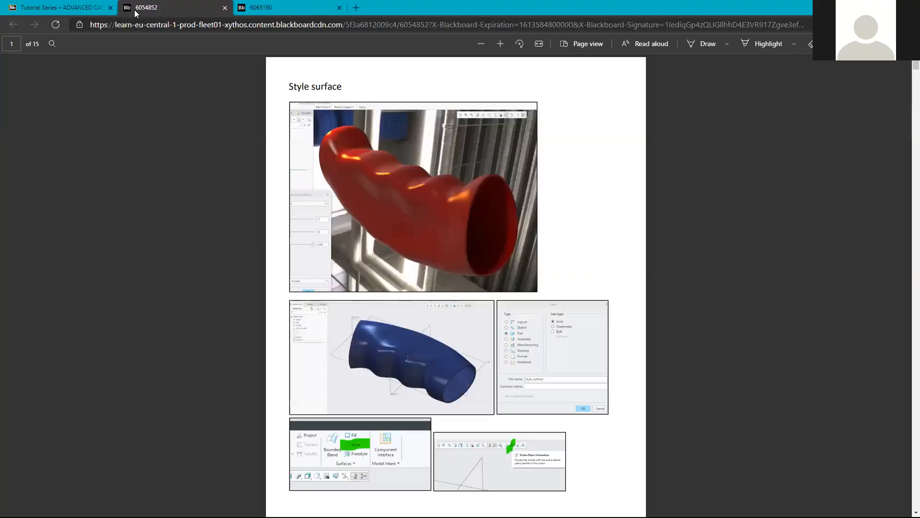
Go back to the Blackboard Tutorial Series tab after reading the Style surface PDF.
click(94, 9)
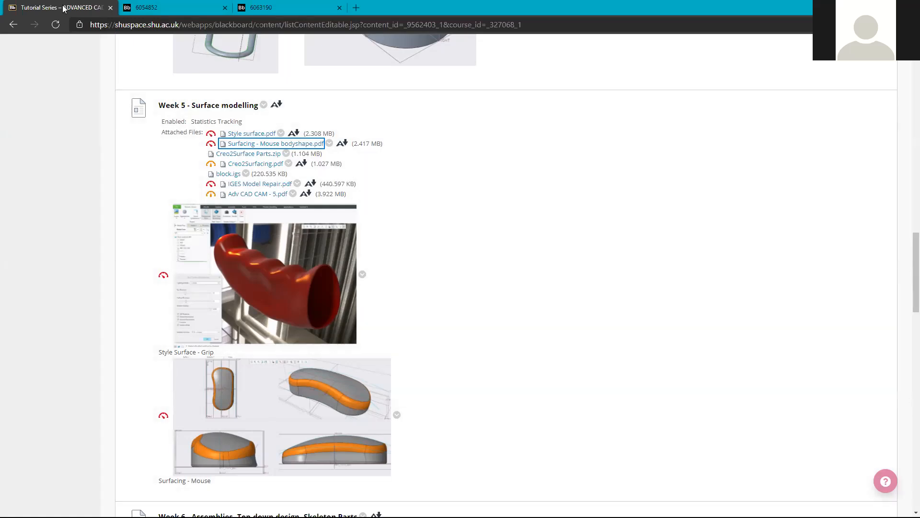
Scroll to the top of Tutorial Series and open the Video Tutorials YouTube playlist link.
scroll(246, 249, up, 8)
scroll(182, 236, up, 3)
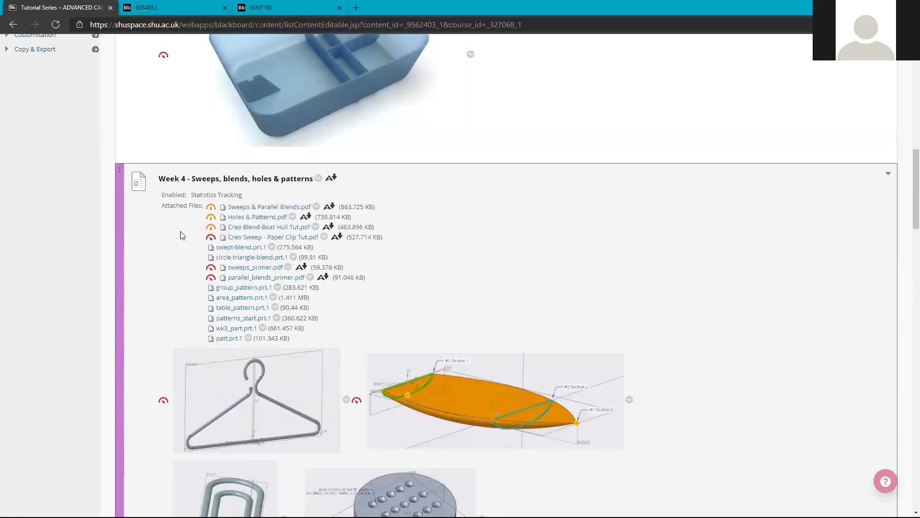
scroll(383, 300, up, 3)
scroll(376, 302, down, 3)
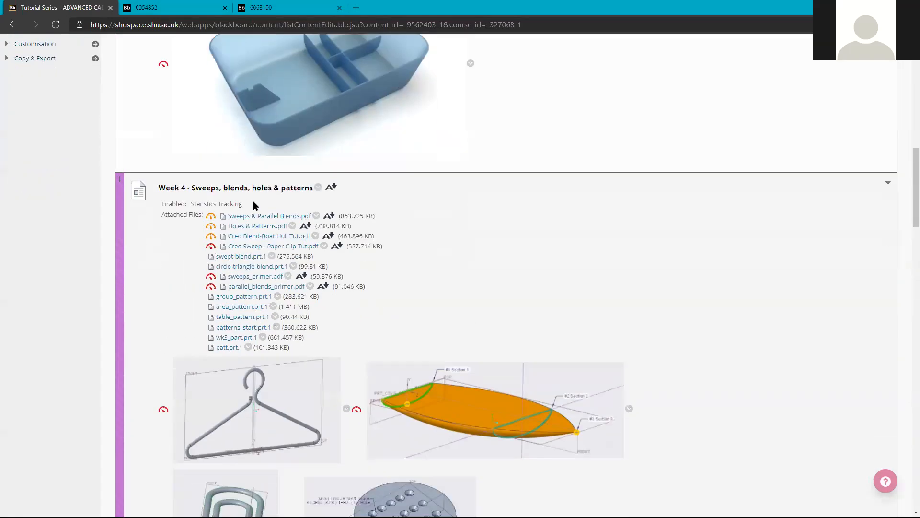
scroll(268, 178, down, 1)
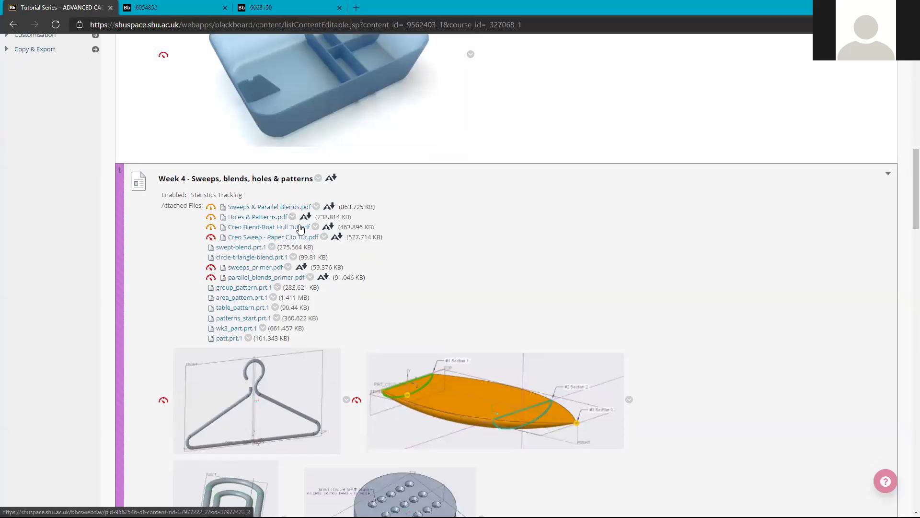
scroll(250, 127, up, 5)
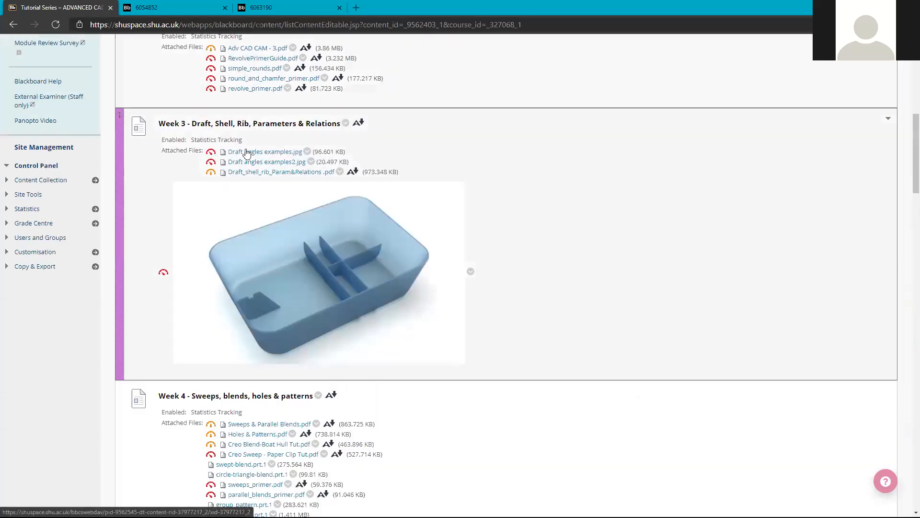
scroll(247, 153, up, 3)
scroll(259, 440, up, 3)
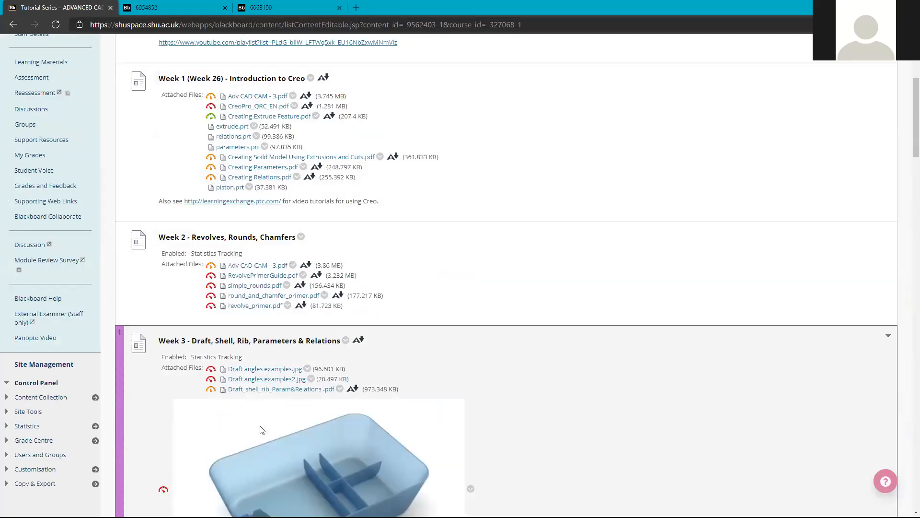
scroll(262, 429, up, 4)
scroll(262, 428, up, 2)
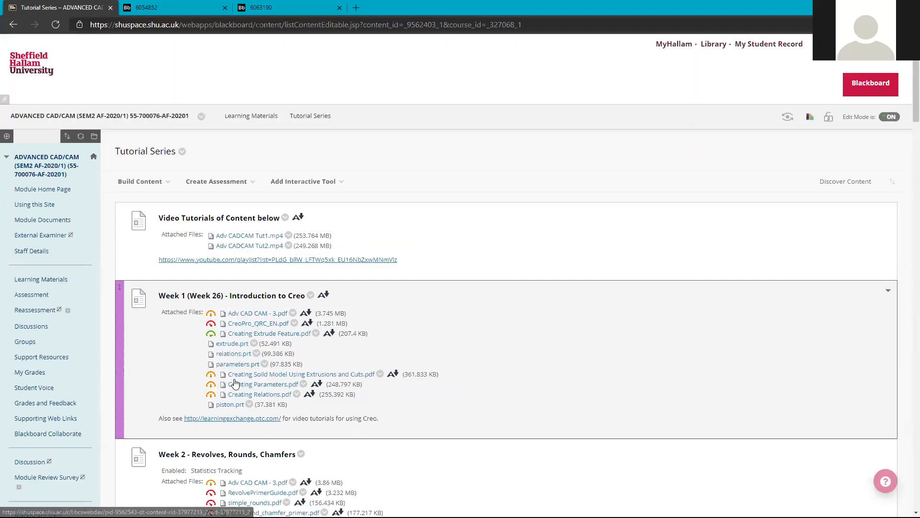
click(215, 261)
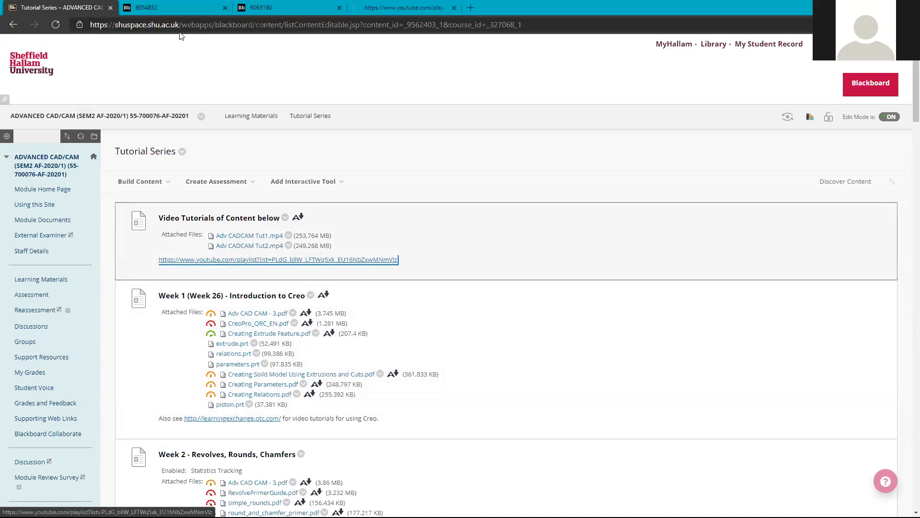
Browse the Adv CAD CAM YouTube playlist, then return to the Blackboard tab.
click(408, 7)
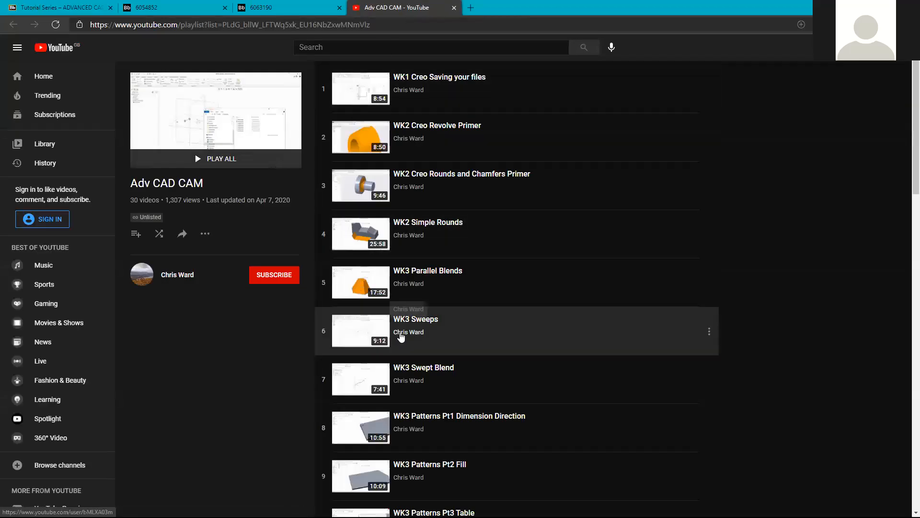
scroll(403, 335, down, 2)
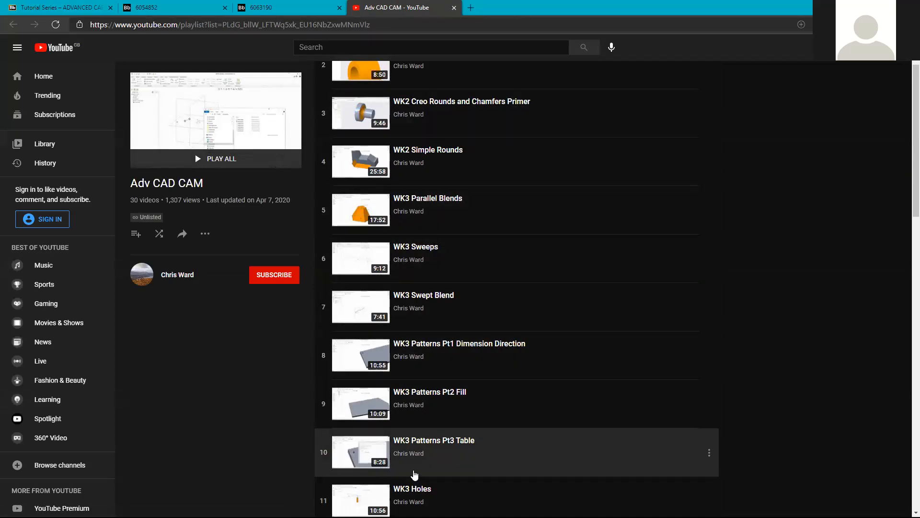
scroll(413, 470, down, 2)
scroll(410, 457, down, 3)
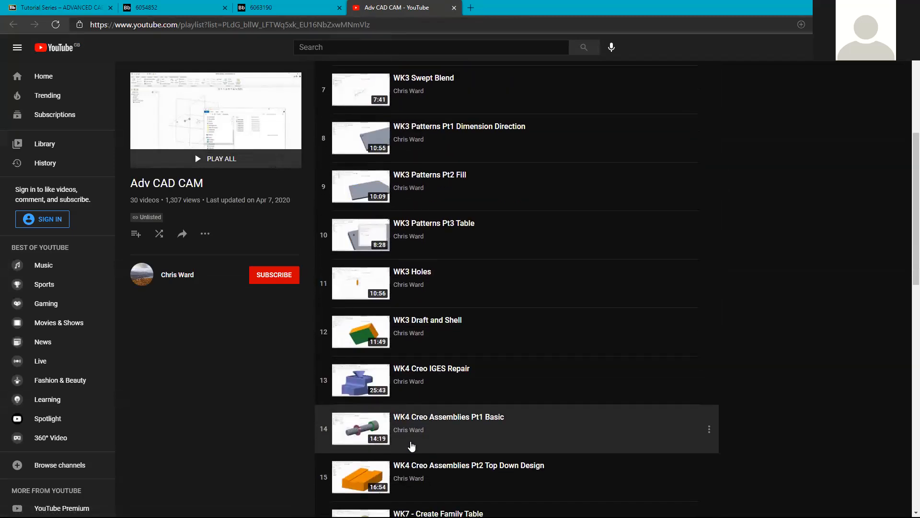
scroll(411, 448, down, 2)
scroll(409, 111, down, 1)
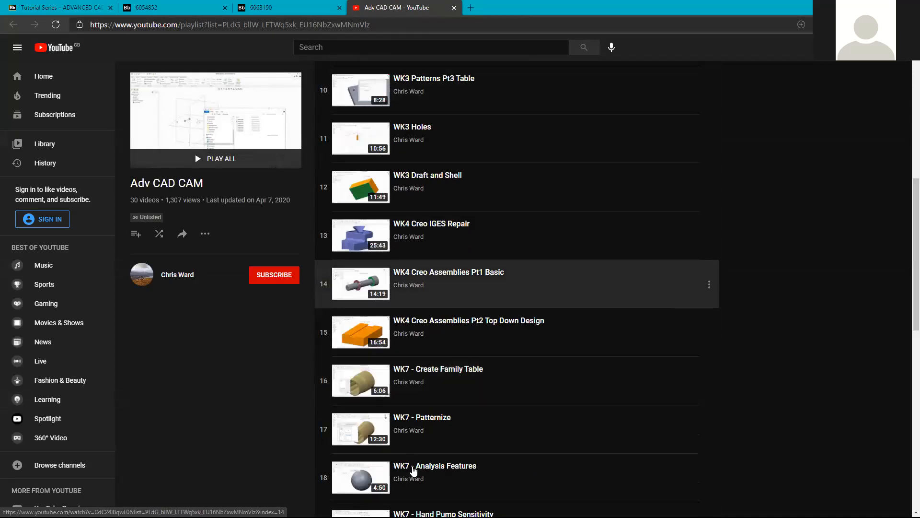
click(66, 8)
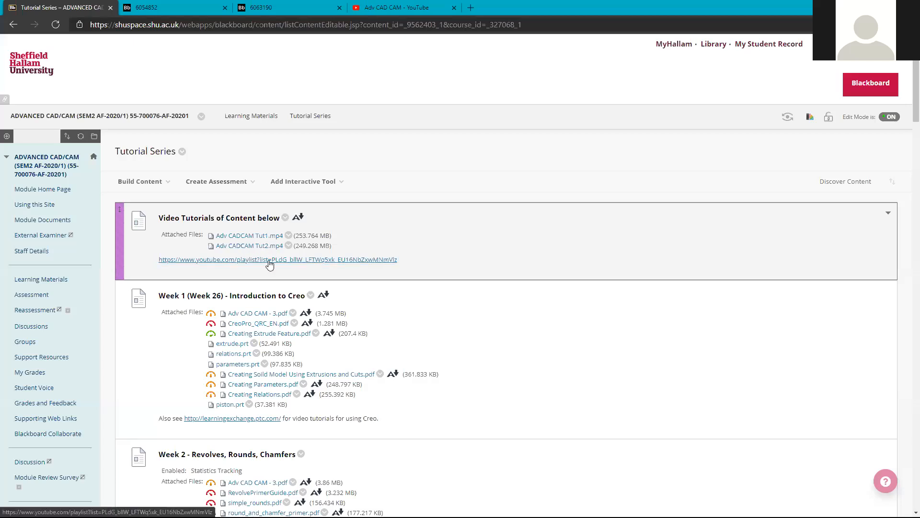
Reopen the playlist in a second tab, skim it, then return to Blackboard's Learning Materials.
middle_click(270, 263)
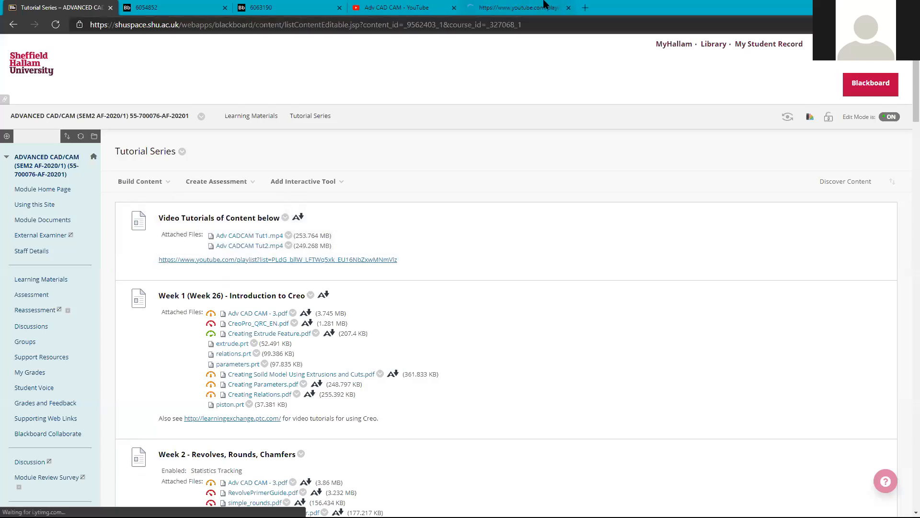
click(545, 5)
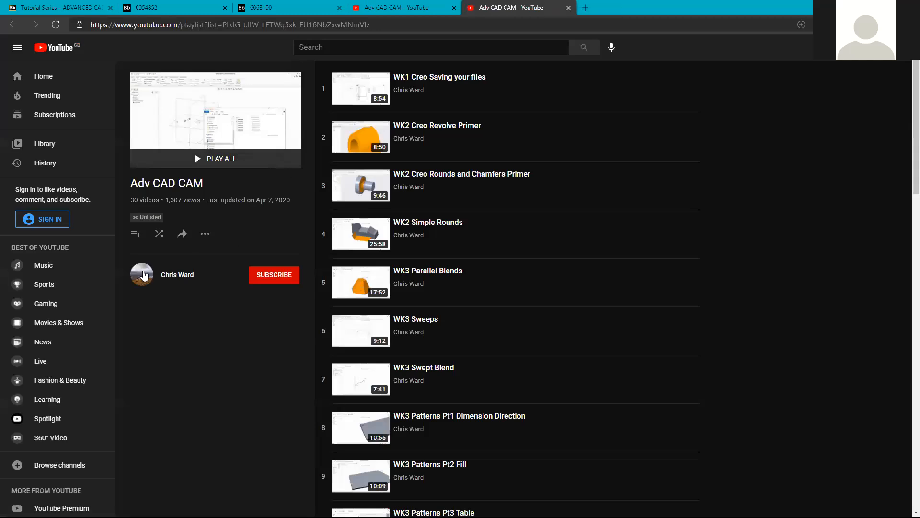
scroll(170, 371, down, 4)
scroll(165, 287, down, 1)
scroll(165, 288, up, 5)
key(ctrl+1)
click(251, 116)
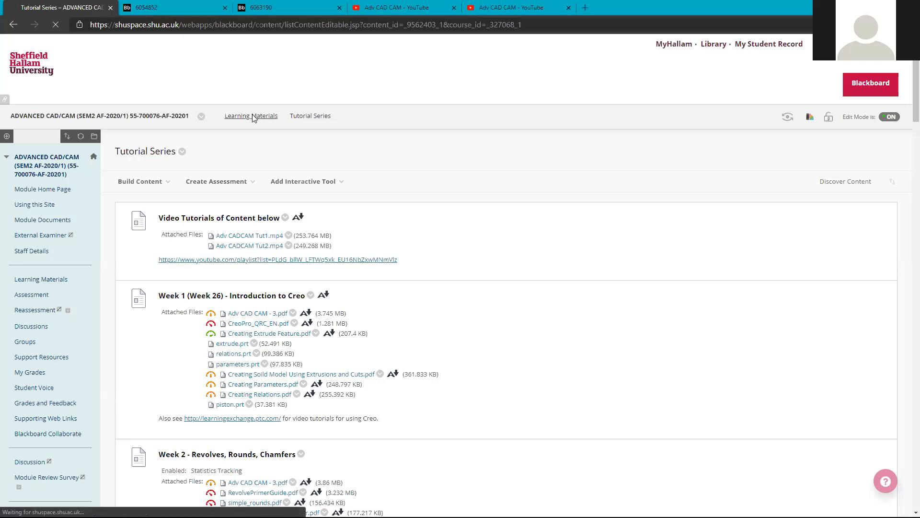
From Learning Materials, open Tutorial Series and launch the YouTube playlist in a third tab.
click(303, 181)
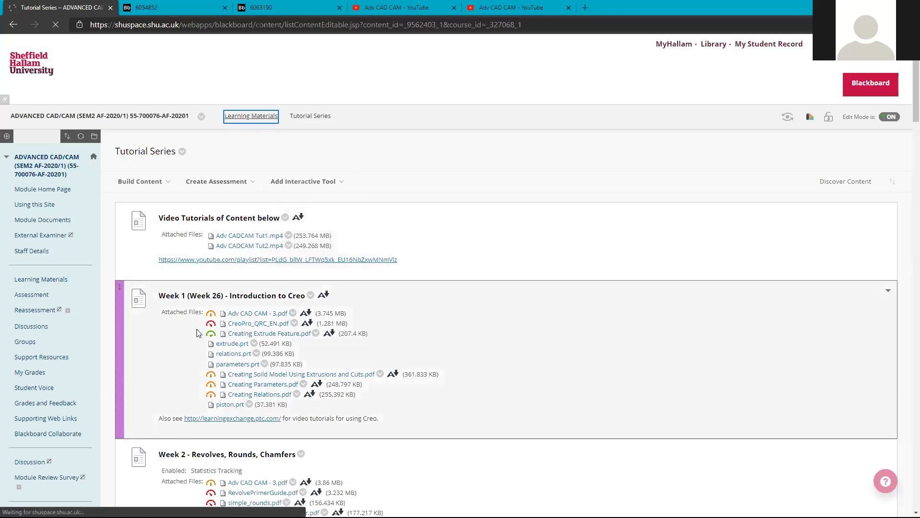
scroll(190, 338, down, 4)
scroll(206, 342, down, 10)
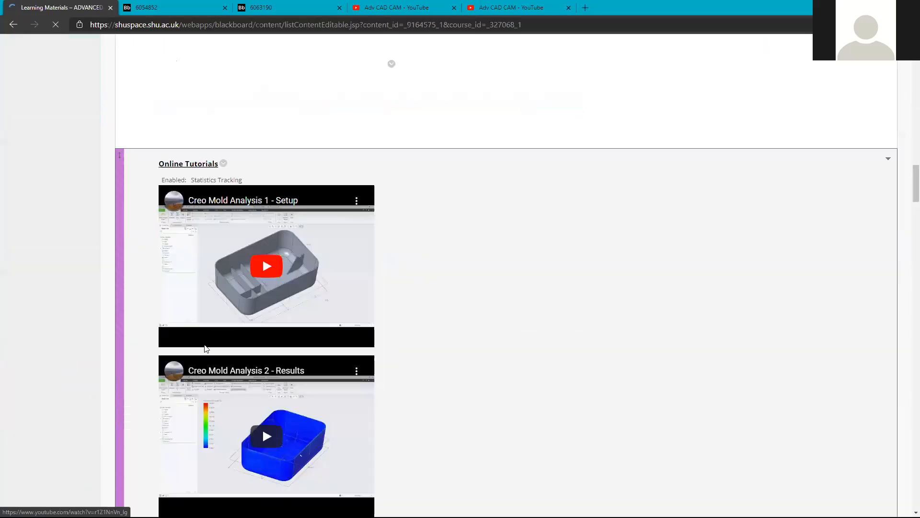
scroll(192, 348, up, 12)
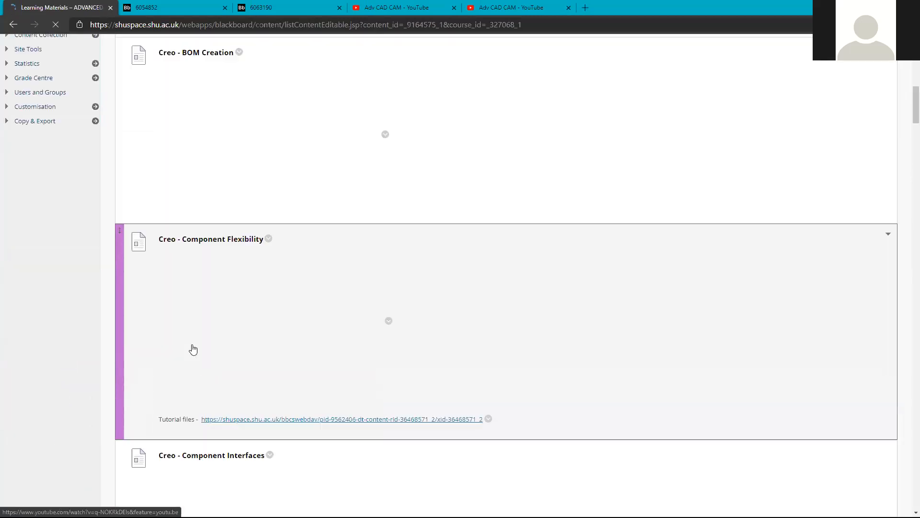
scroll(192, 364, up, 3)
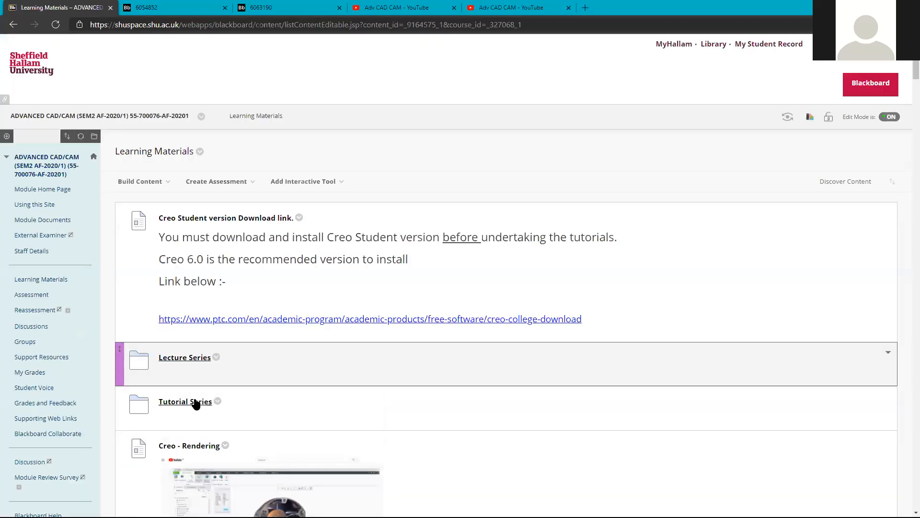
click(198, 401)
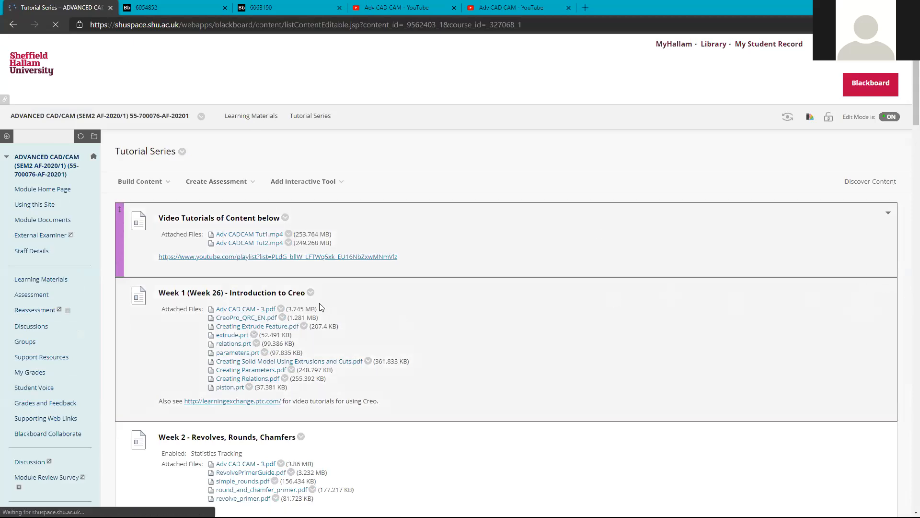
click(326, 260)
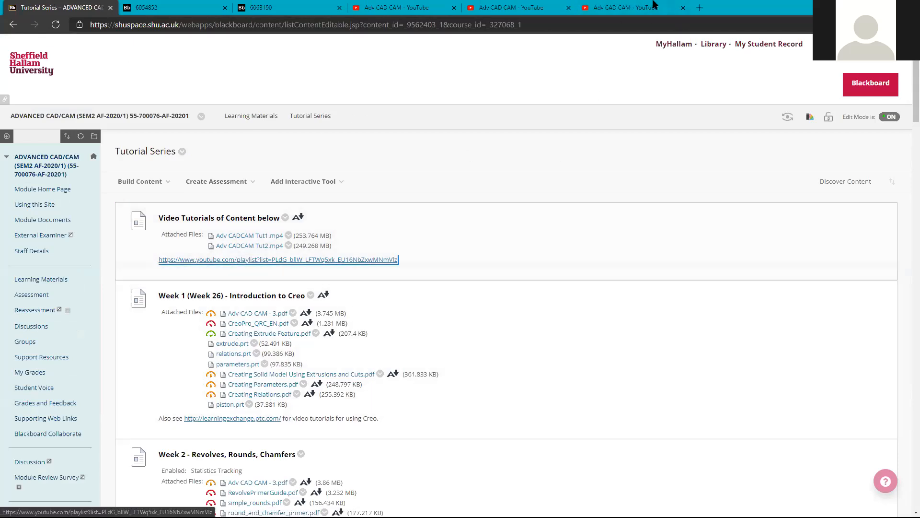
click(655, 5)
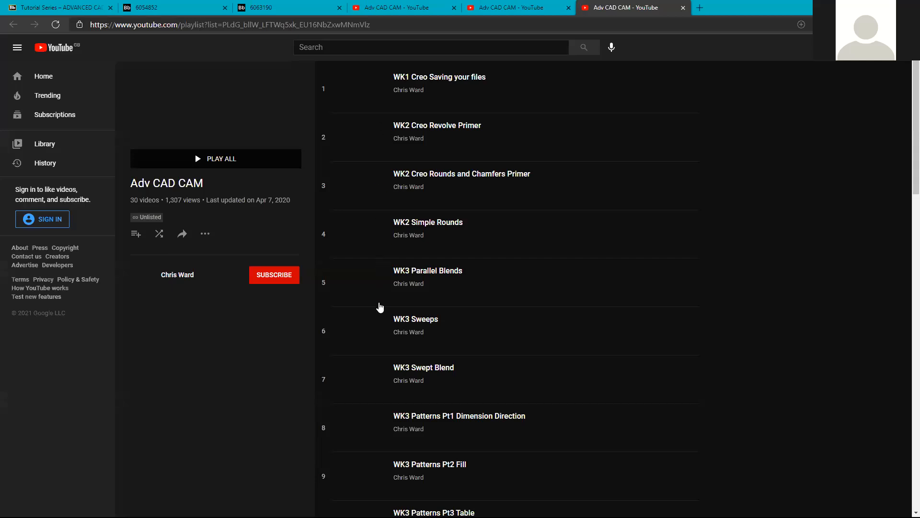
Scroll the playlist down to the WK7 videos, then view the Mouse bodyshape PDF.
scroll(437, 419, down, 5)
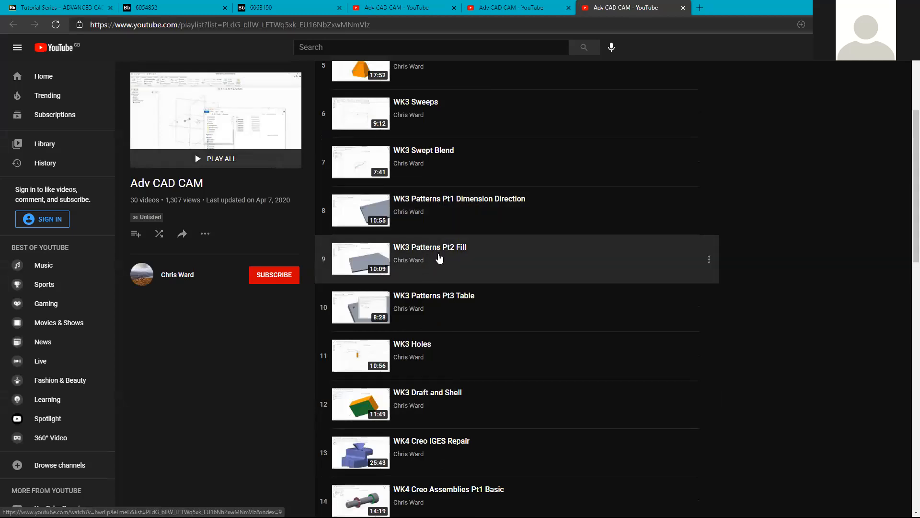
scroll(434, 355, down, 3)
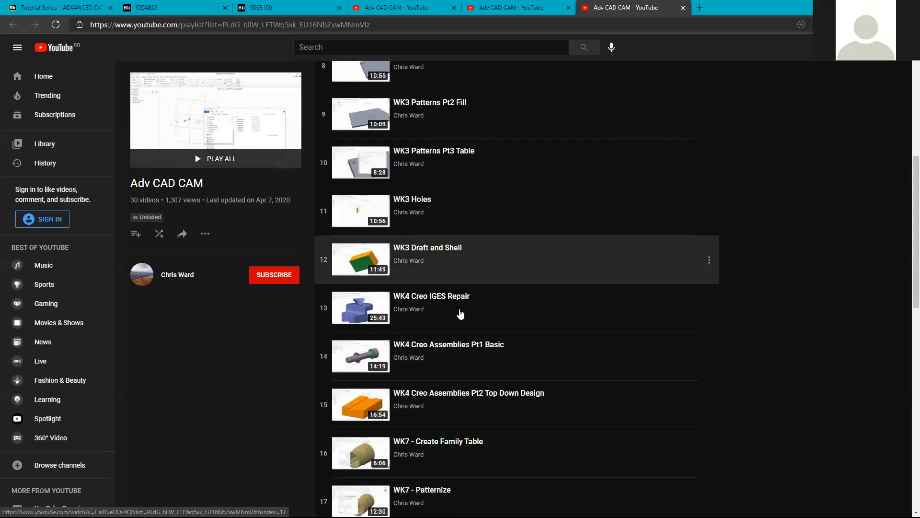
scroll(460, 314, down, 3)
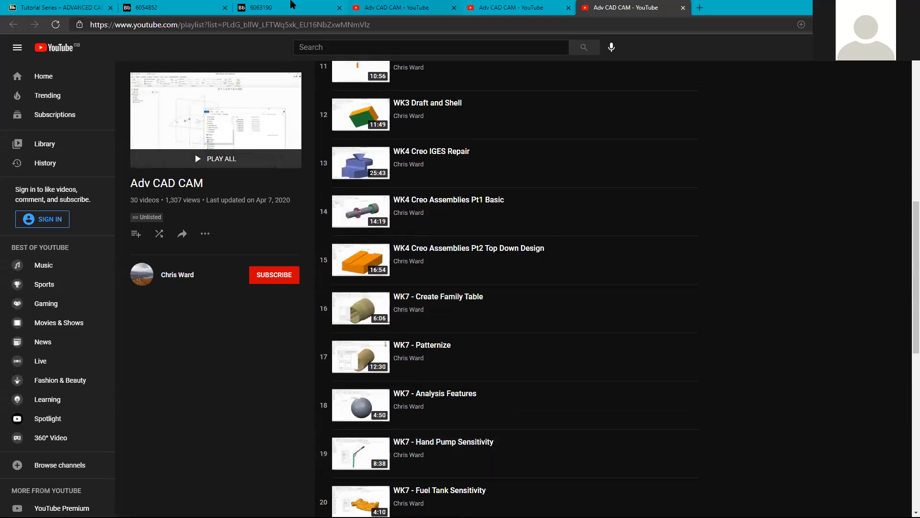
click(291, 6)
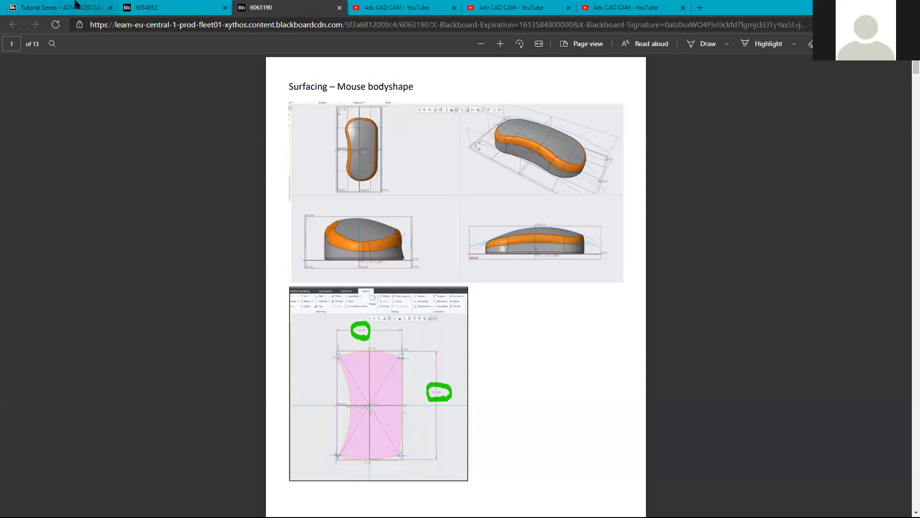
Check the Week 5 Surface modelling files on Tutorial Series, then view the Style surface PDF.
click(75, 4)
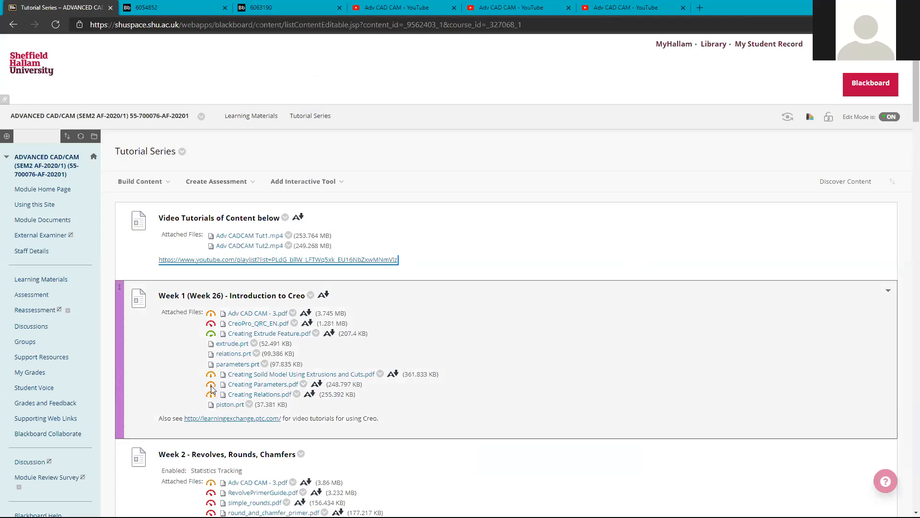
scroll(216, 384, down, 15)
scroll(213, 385, up, 4)
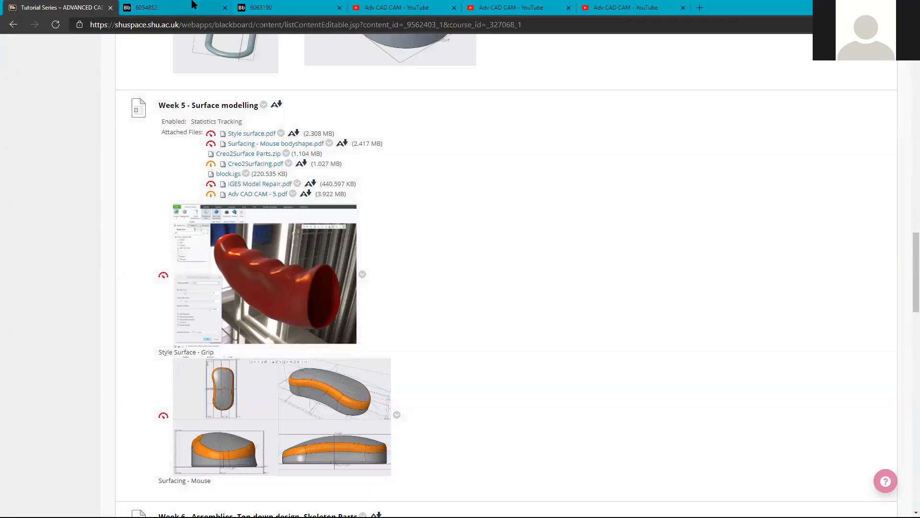
click(193, 5)
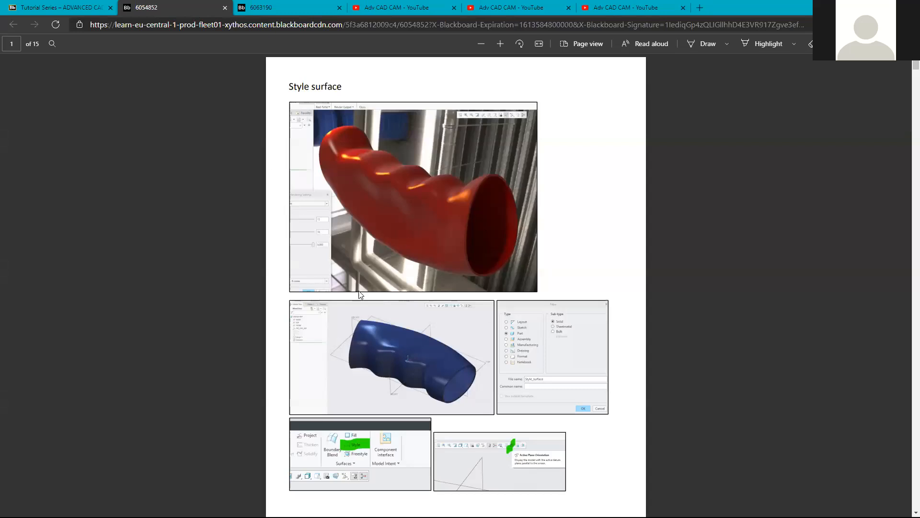
Compare the two PDF tabs and zoom in on the Style surface PDF.
click(103, 7)
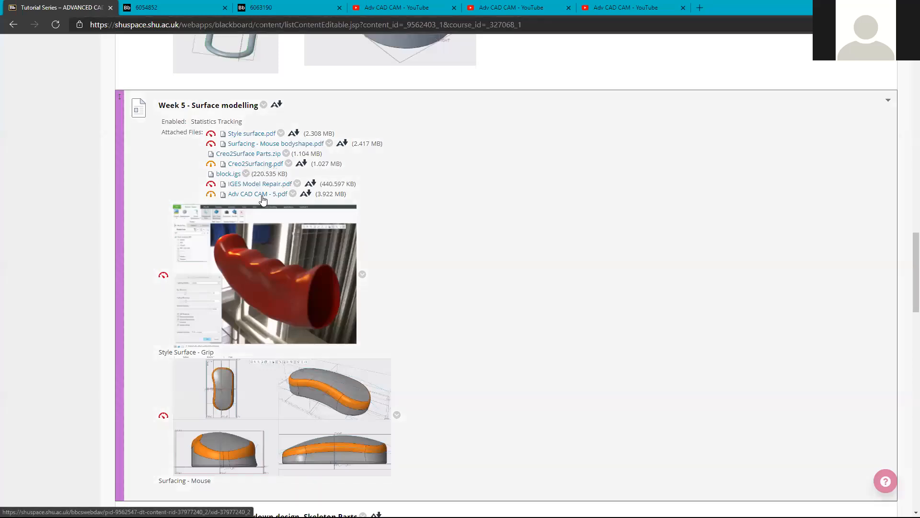
click(168, 2)
click(286, 3)
click(207, 7)
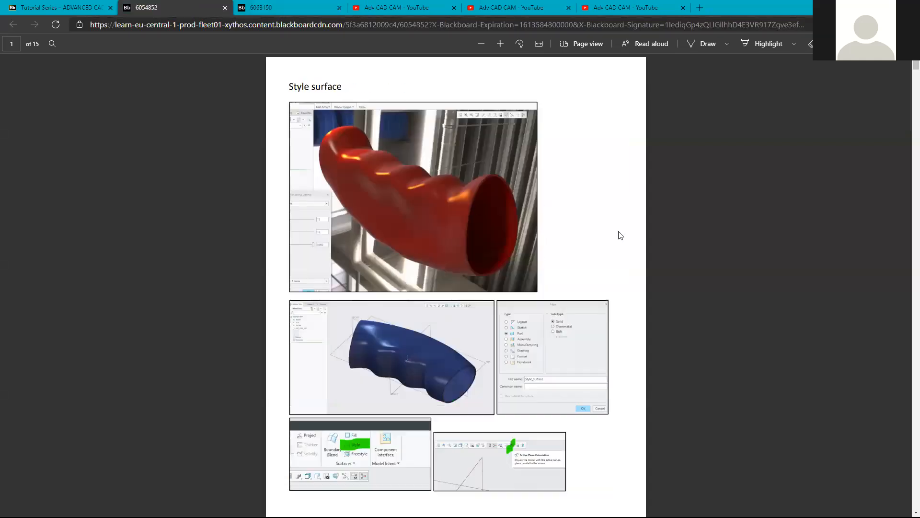
click(500, 43)
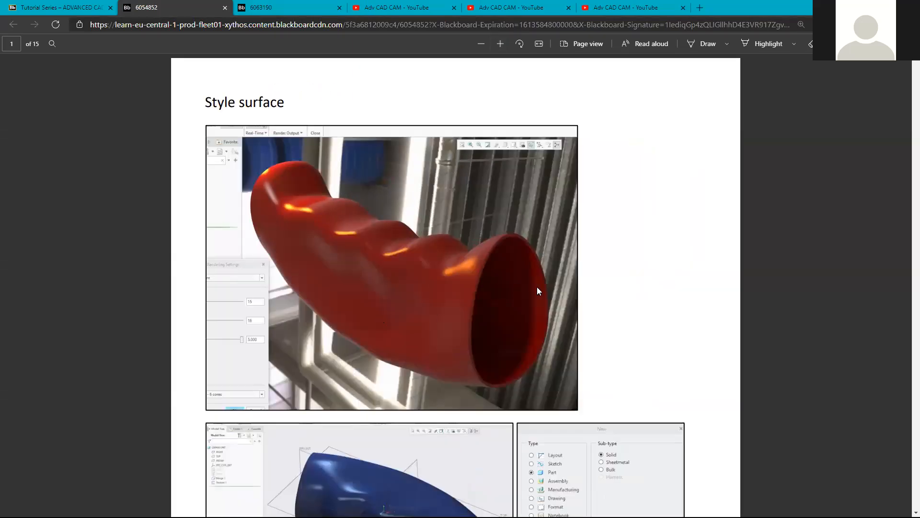
scroll(537, 287, down, 8)
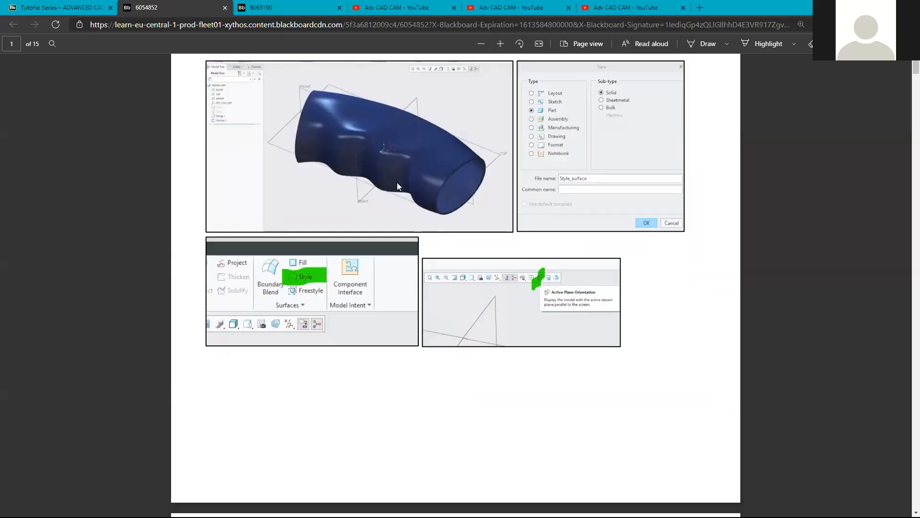
scroll(398, 182, up, 2)
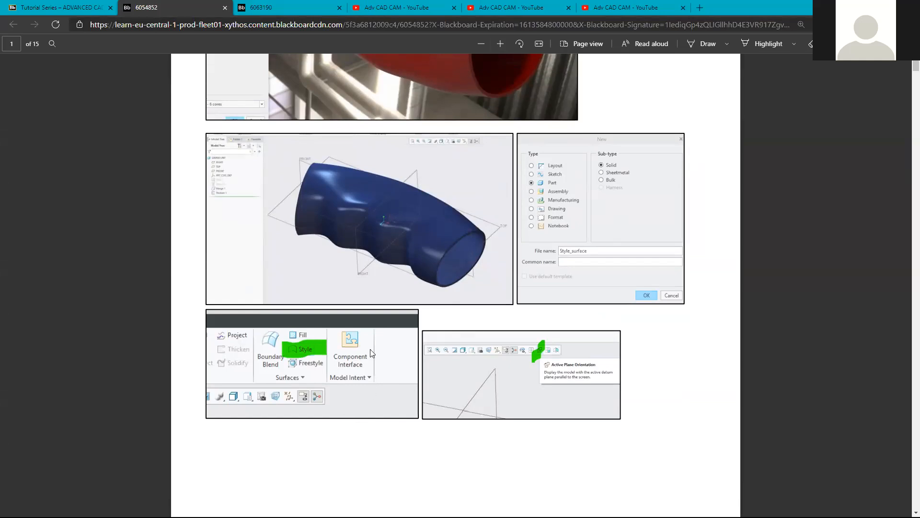
Close the three Adv CAD CAM YouTube tabs.
click(96, 6)
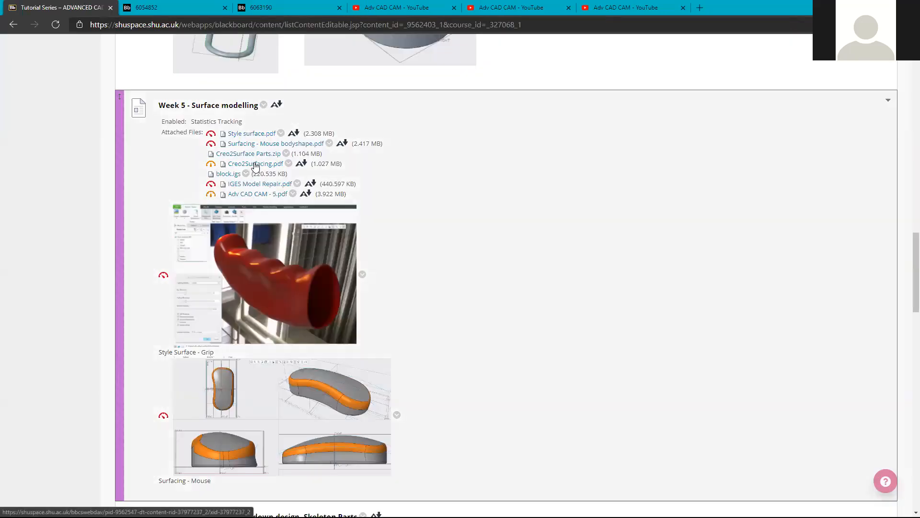
middle_click(387, 4)
middle_click(387, 5)
middle_click(387, 5)
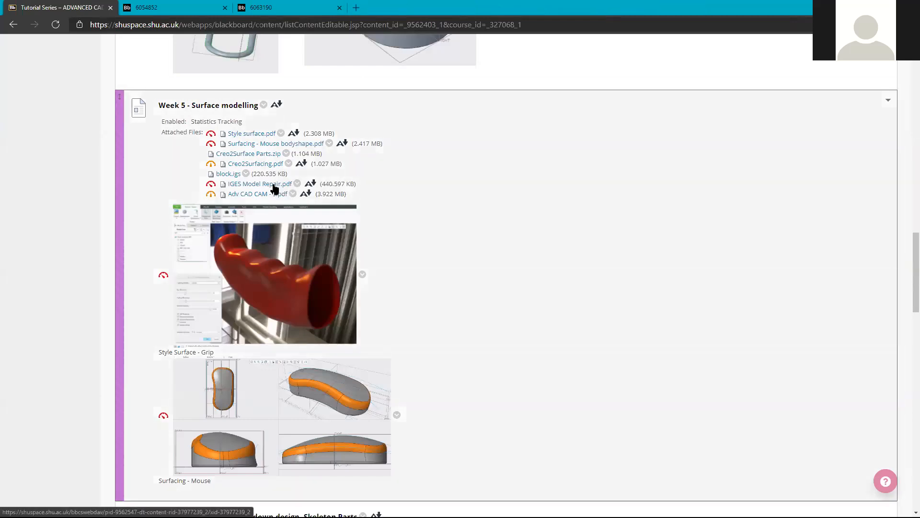
Review the Style surface PDF screenshots, then minimize the browser to bring up Creo.
click(191, 6)
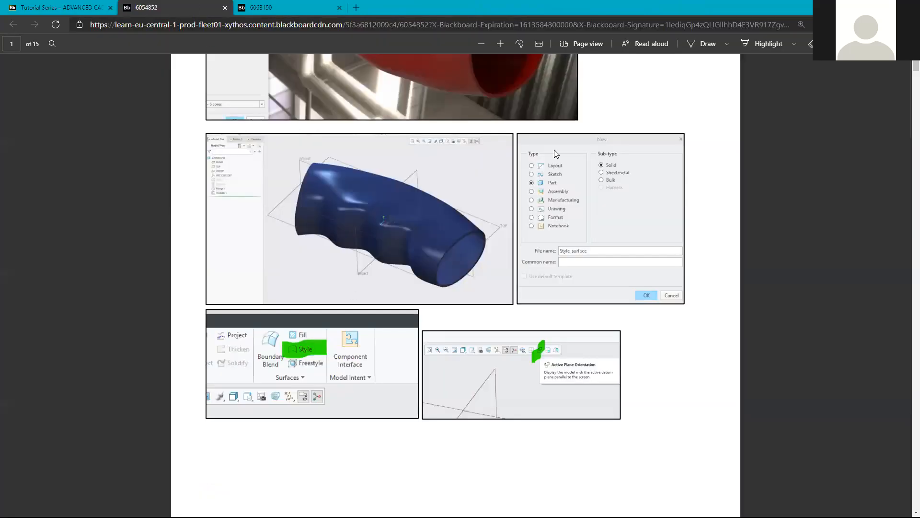
scroll(358, 374, up, 5)
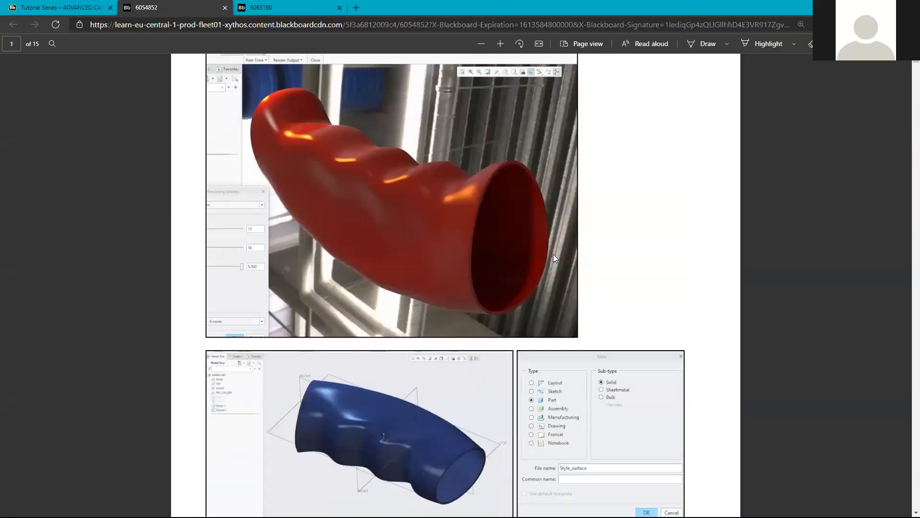
scroll(391, 269, down, 5)
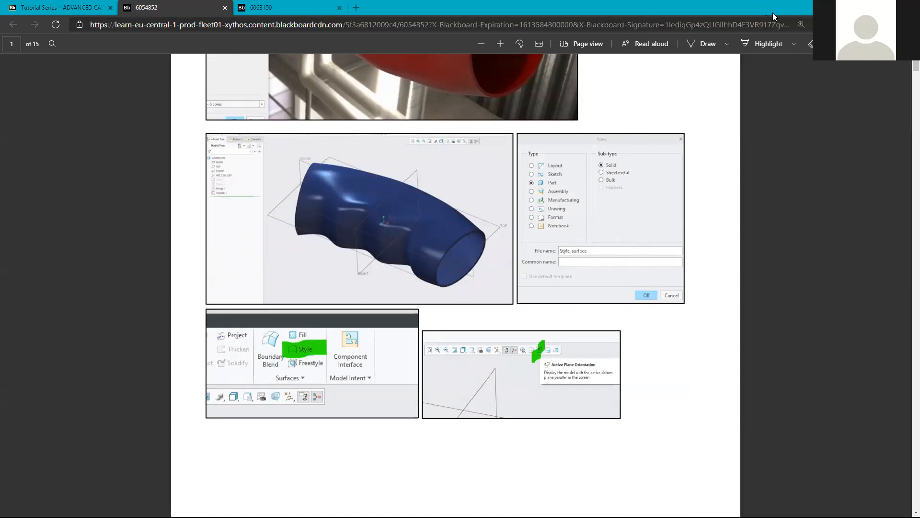
click(864, 7)
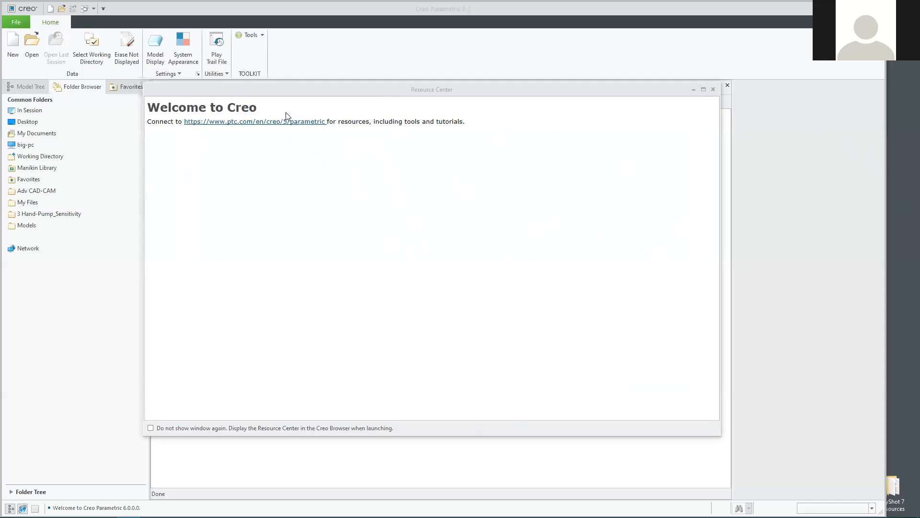
Close the Resource Center and create solid part Style_surface from the mmns_part_solid template.
click(715, 90)
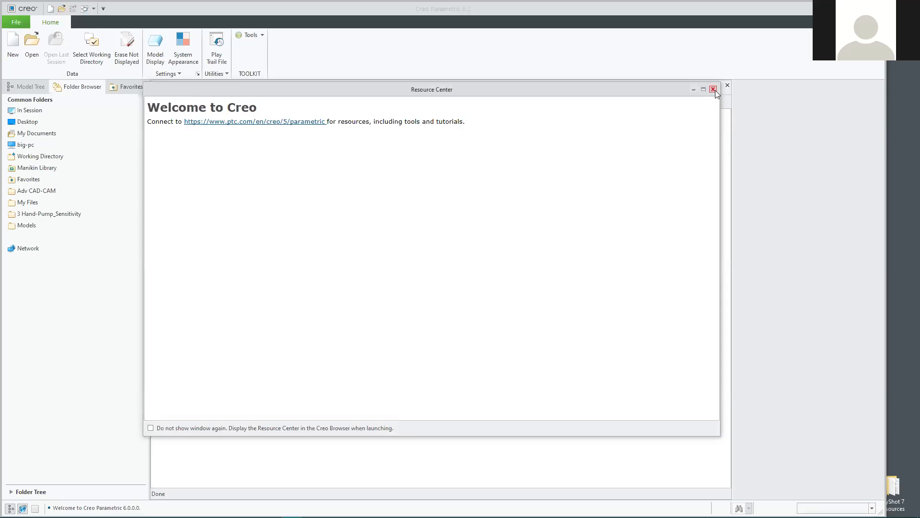
click(714, 89)
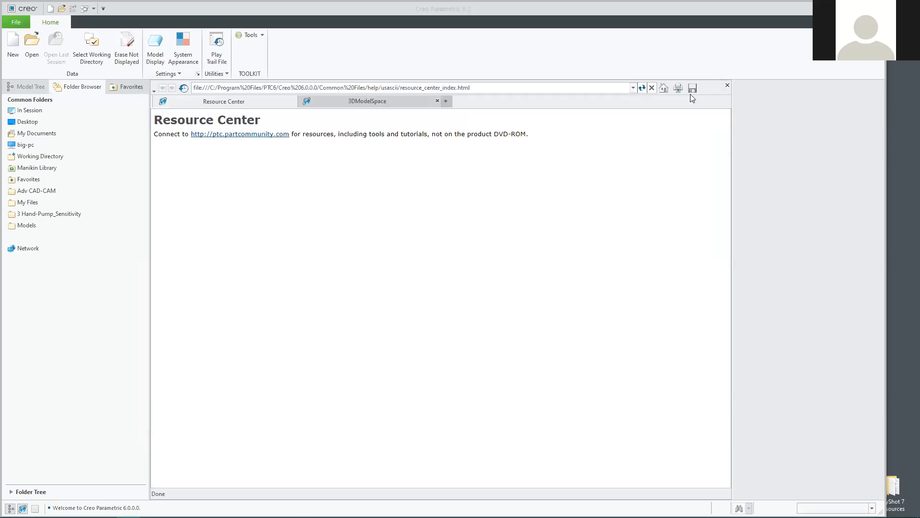
click(14, 43)
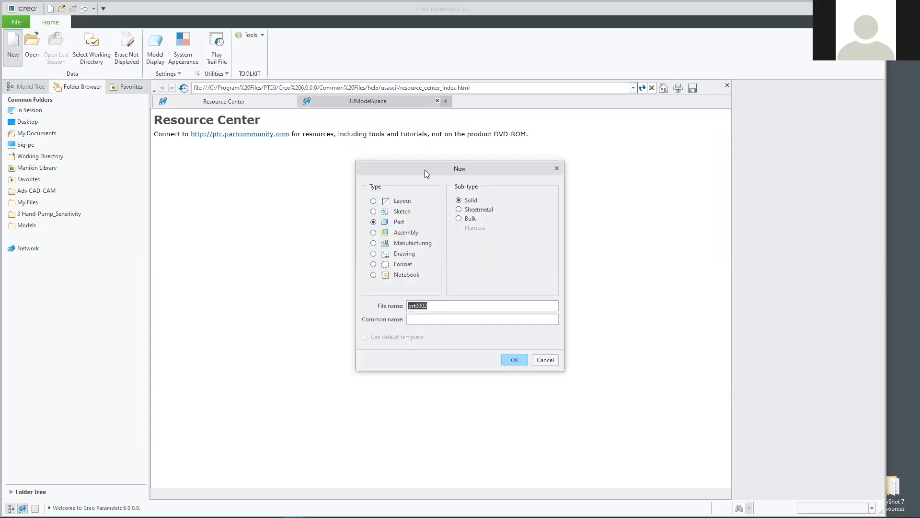
drag(425, 169, 420, 157)
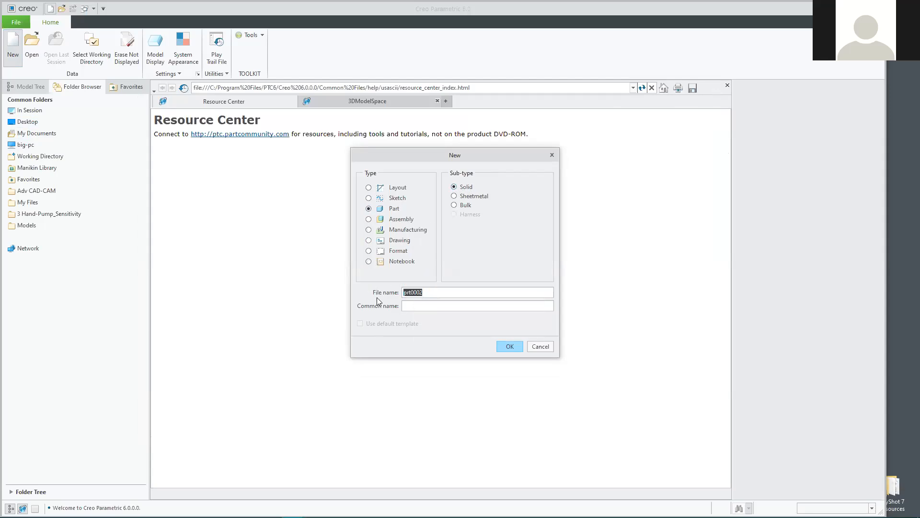
text(Style_surface)
click(510, 346)
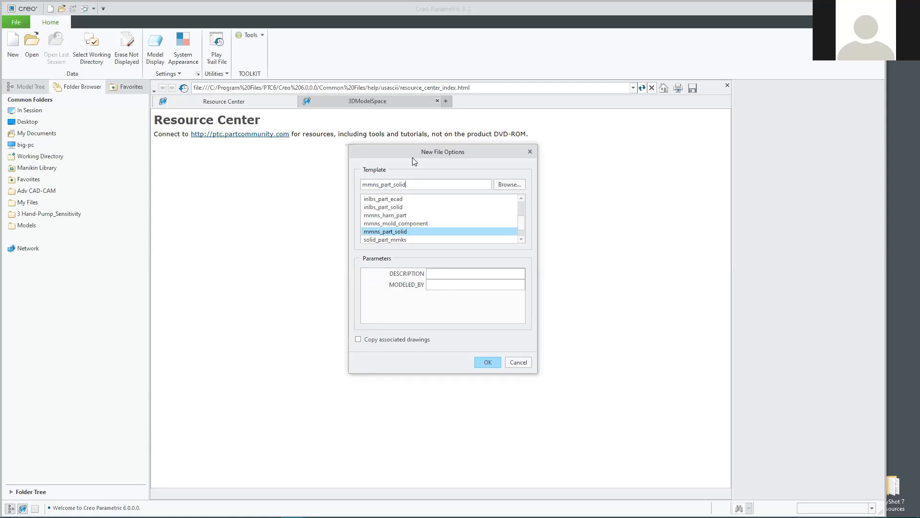
drag(412, 157, 425, 144)
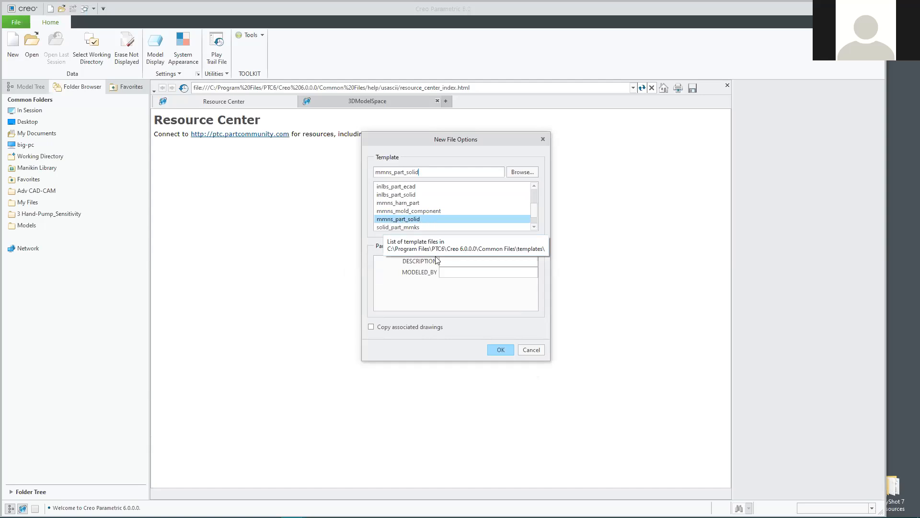
click(500, 350)
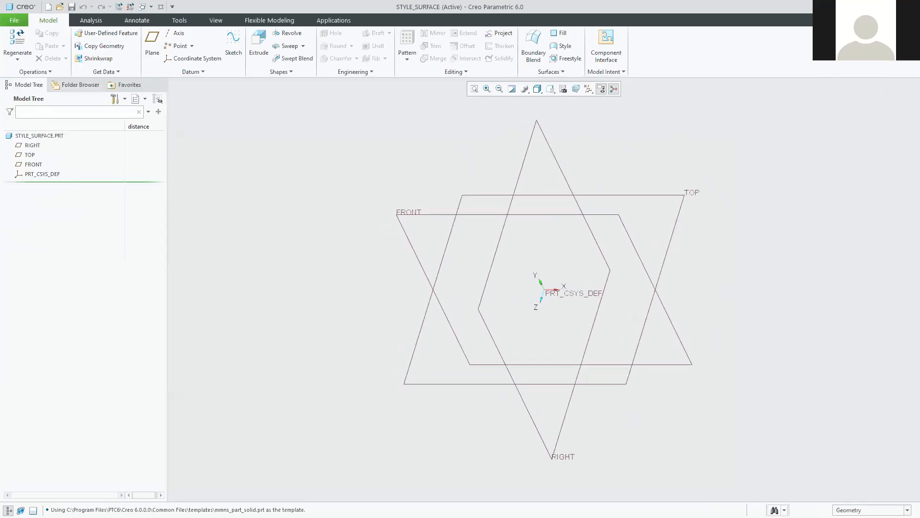
Orbit the datum planes into 3D and start Style 1 with TOP as the active plane.
mouse_move(448, 289)
middle_down()
mouse_move(463, 278)
mouse_move(461, 261)
mouse_move(493, 252)
mouse_move(485, 260)
middle_up()
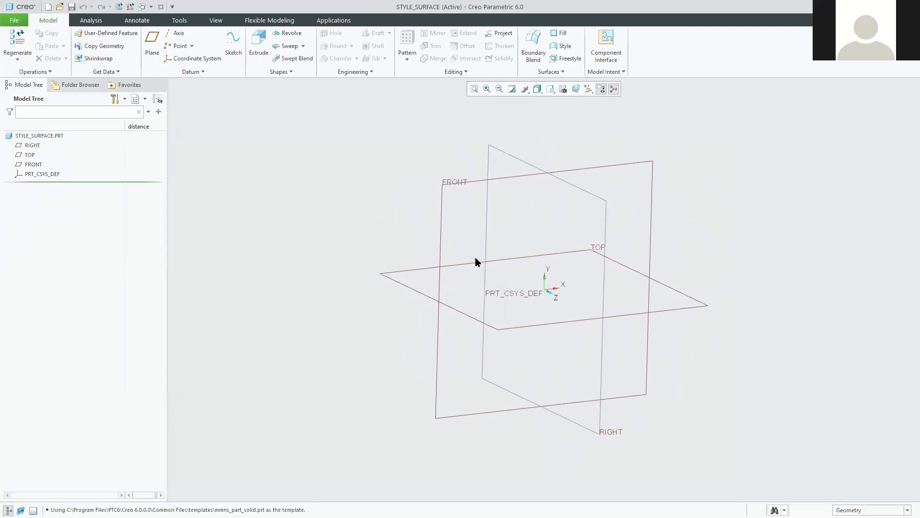
mouse_move(412, 257)
middle_down()
mouse_move(415, 267)
mouse_move(412, 259)
middle_up()
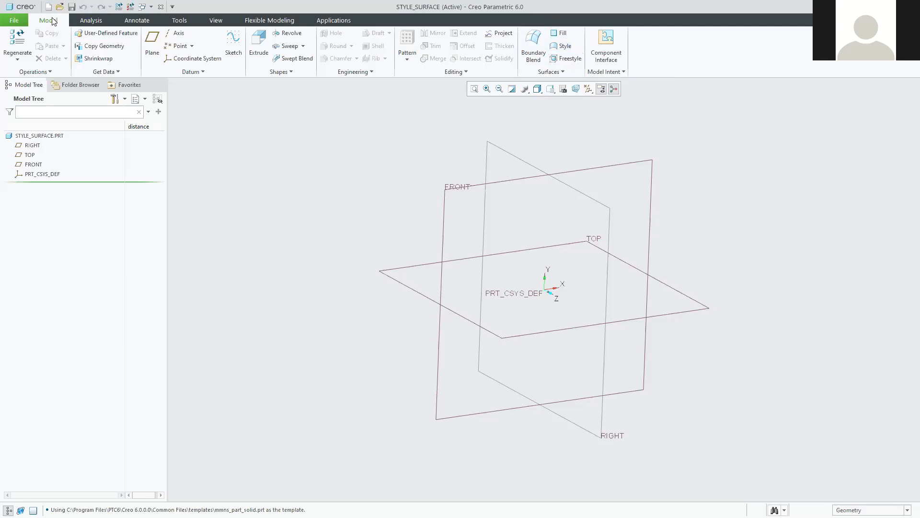
click(564, 48)
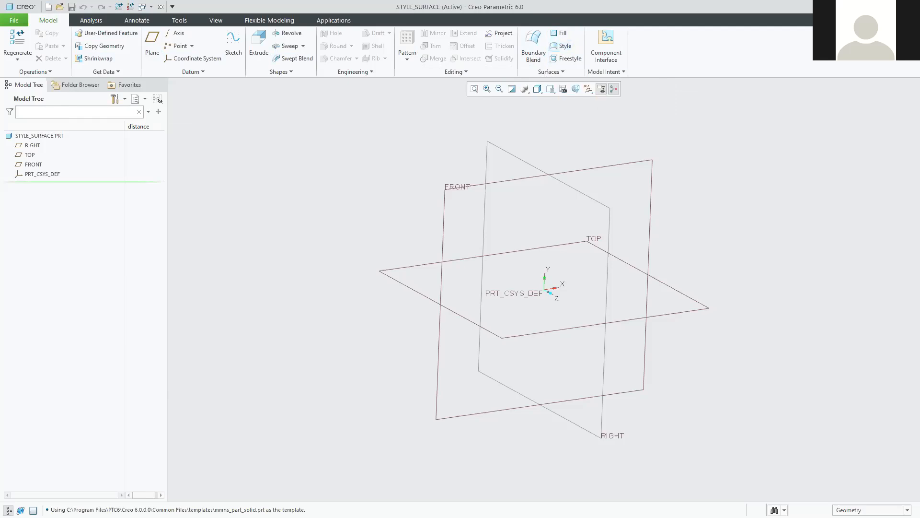
key(alt+Tab)
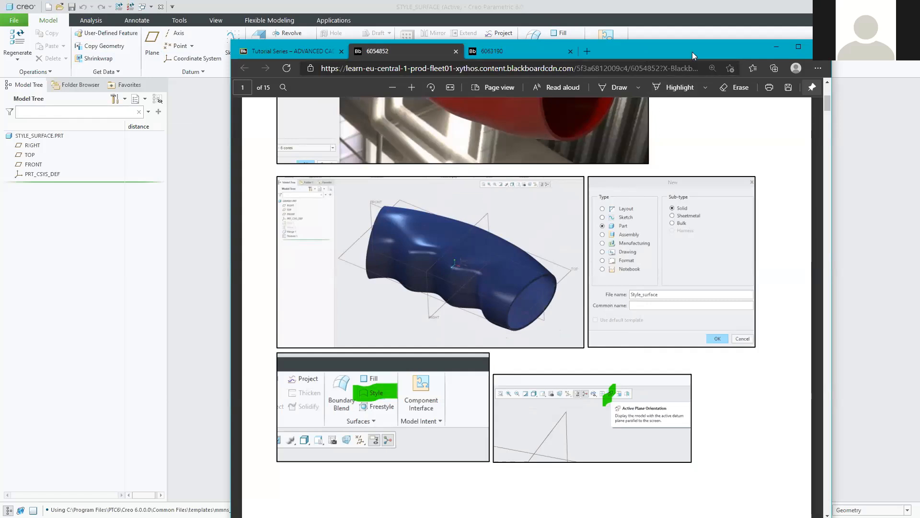
click(777, 47)
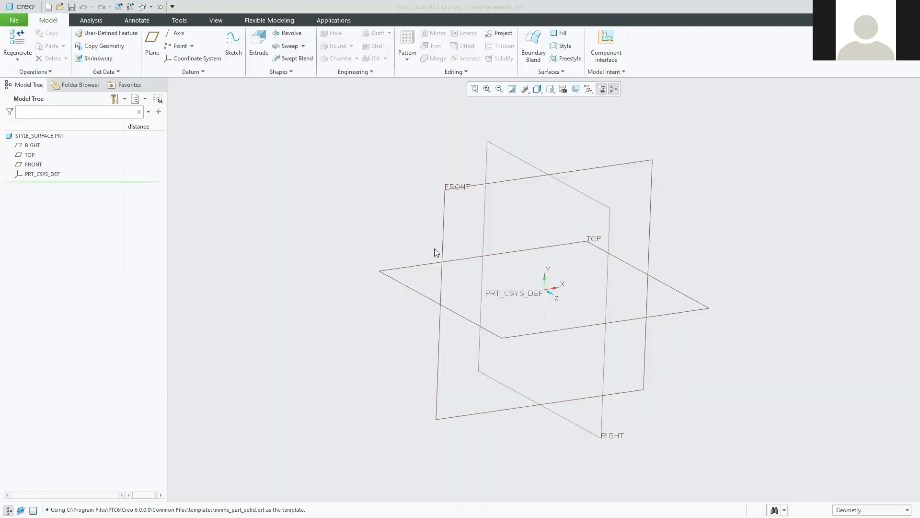
click(564, 46)
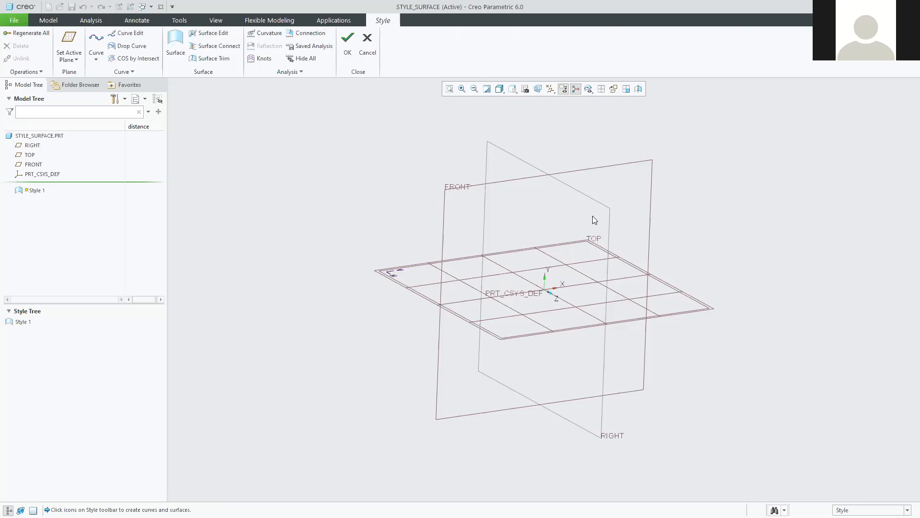
mouse_move(379, 171)
middle_down()
mouse_move(382, 181)
mouse_move(366, 175)
middle_up()
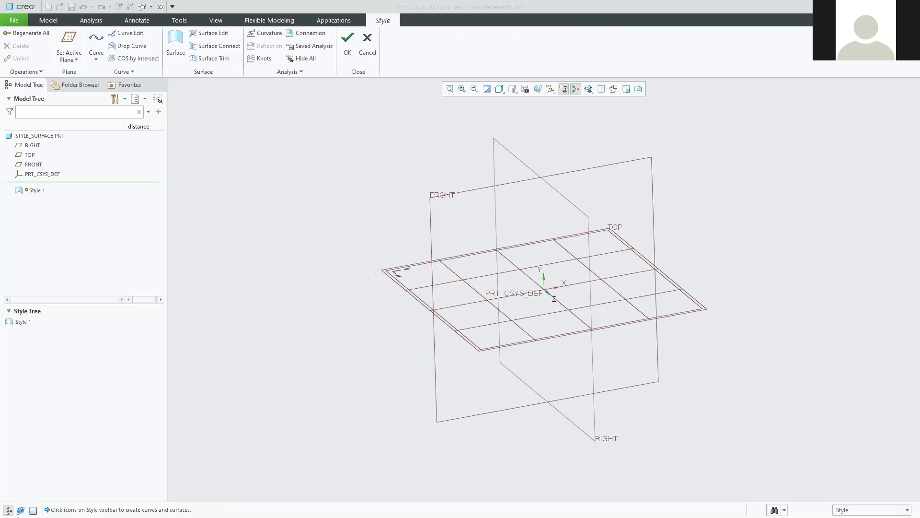
Turn the view square-on to the active TOP plane and bring the tutorial PDF forward.
click(613, 89)
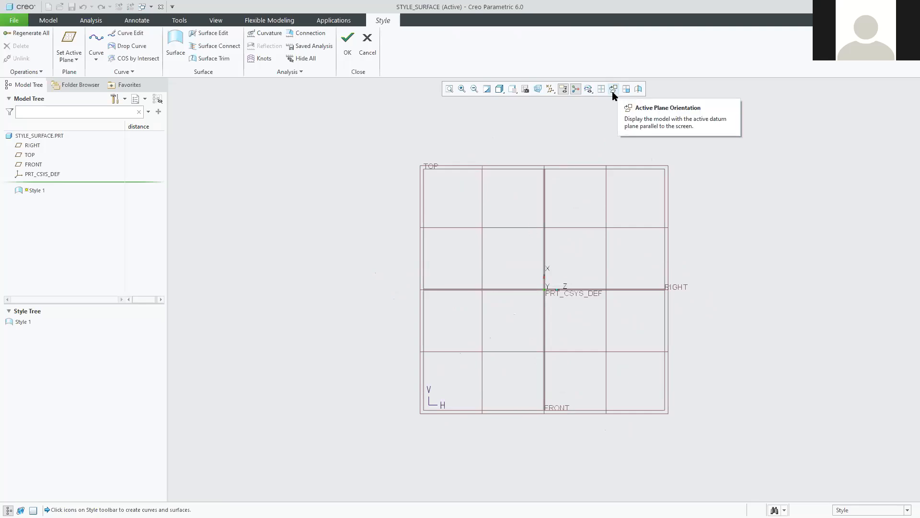
mouse_move(322, 333)
middle_down()
mouse_move(384, 366)
mouse_move(393, 323)
mouse_move(341, 305)
mouse_move(353, 298)
mouse_move(347, 329)
mouse_move(338, 317)
middle_up()
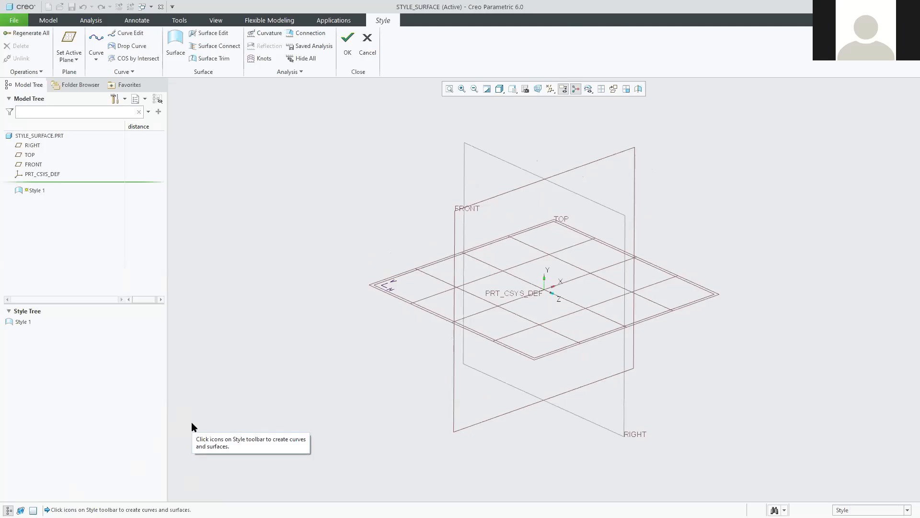
click(614, 89)
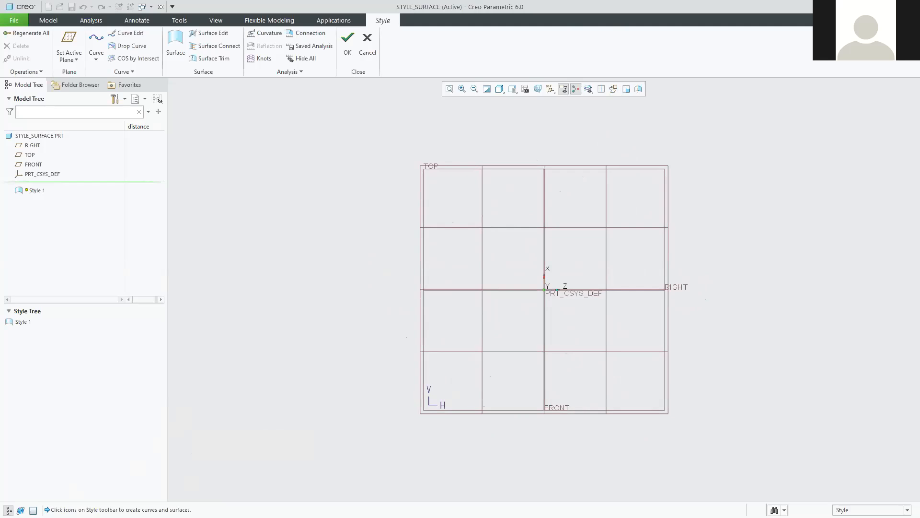
key(alt+Tab)
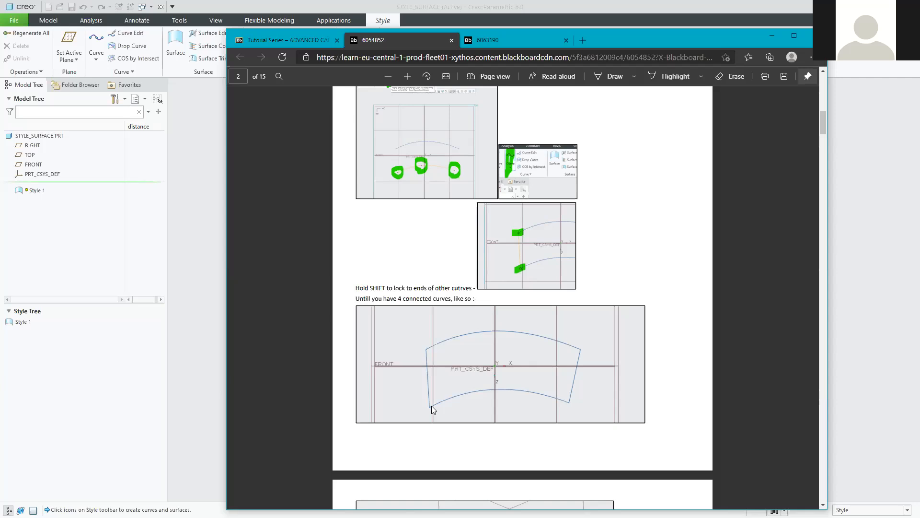
Enlarge the tutorial PDF's page screenshots to read the curve instructions.
scroll(417, 230, up, 10)
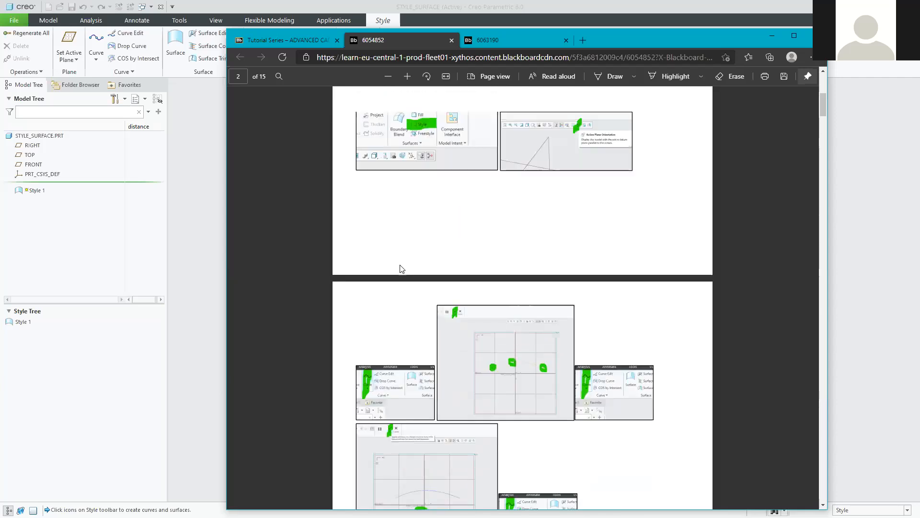
scroll(408, 307, down, 8)
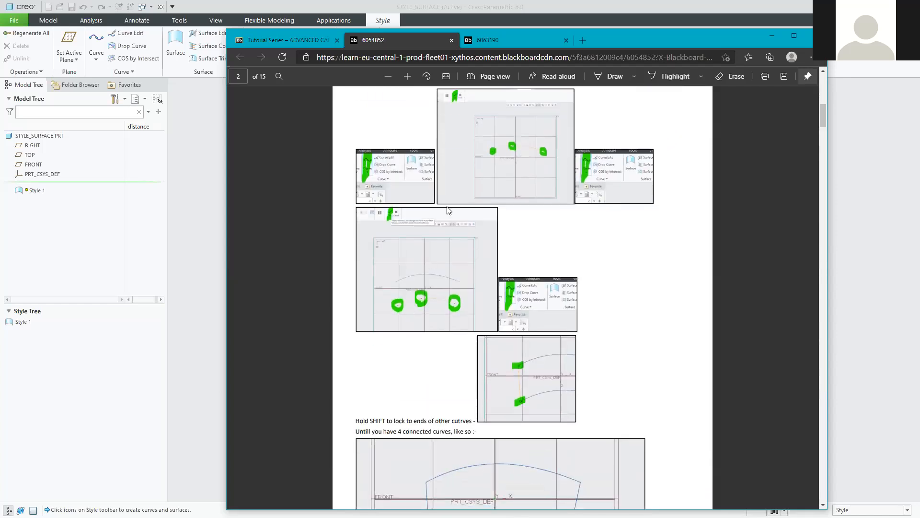
click(409, 76)
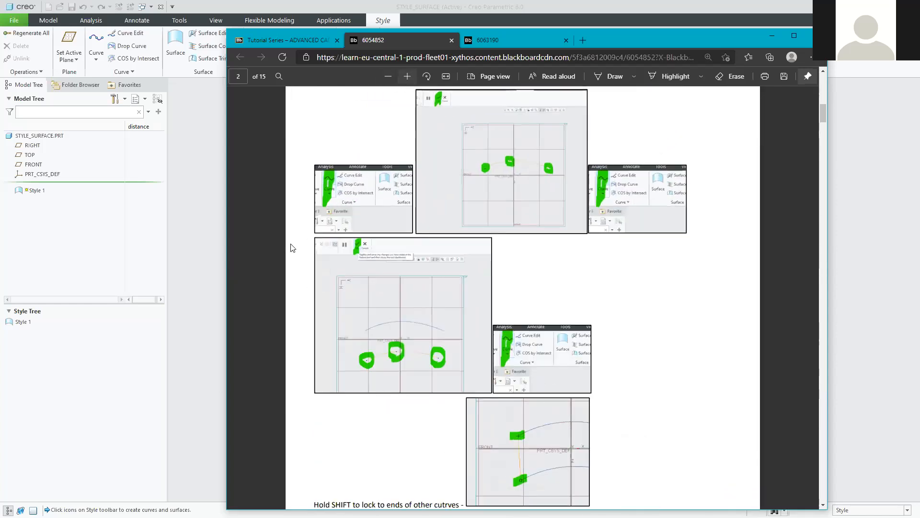
ctrl+scroll(315, 242, up, 1)
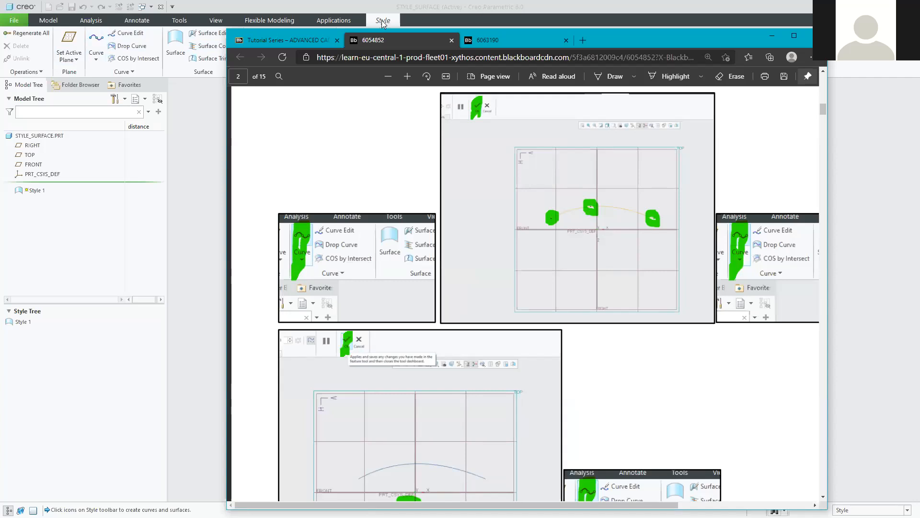
Start a new Style curve, then move the tutorial browser aside and minimize it.
click(94, 45)
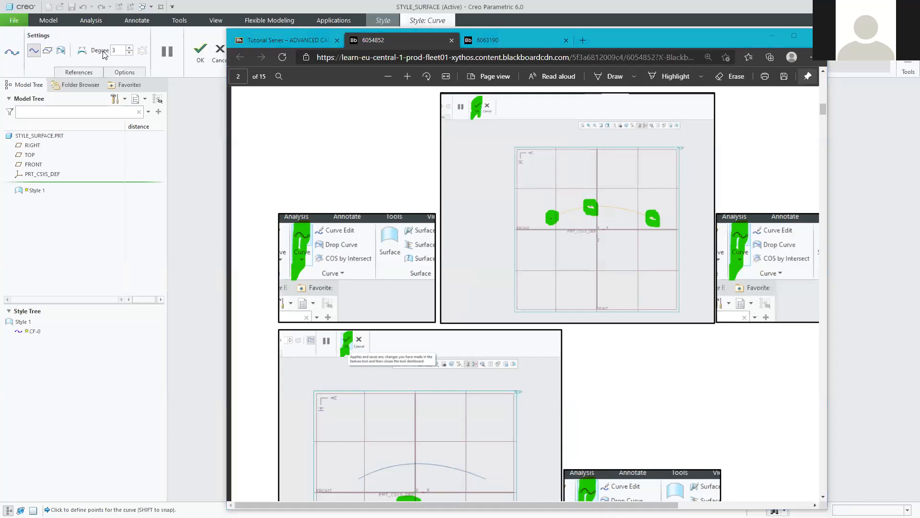
click(636, 39)
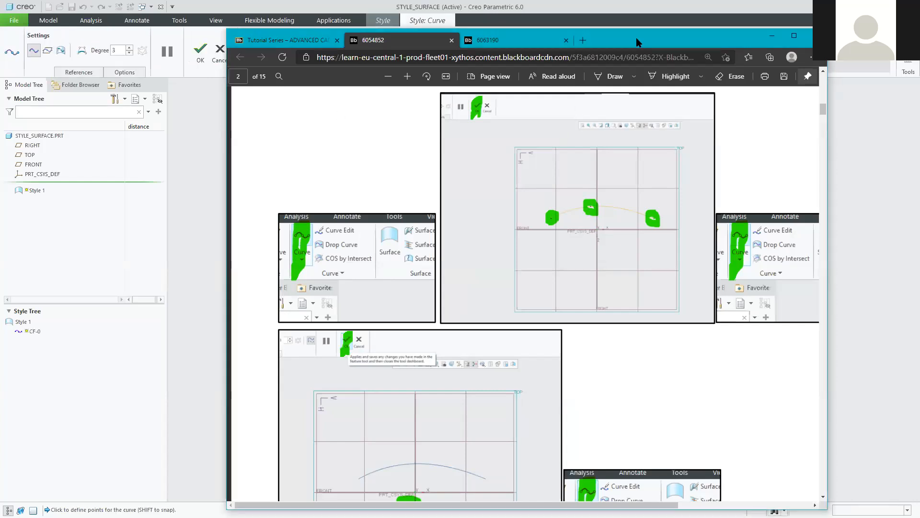
drag(637, 42, 615, 80)
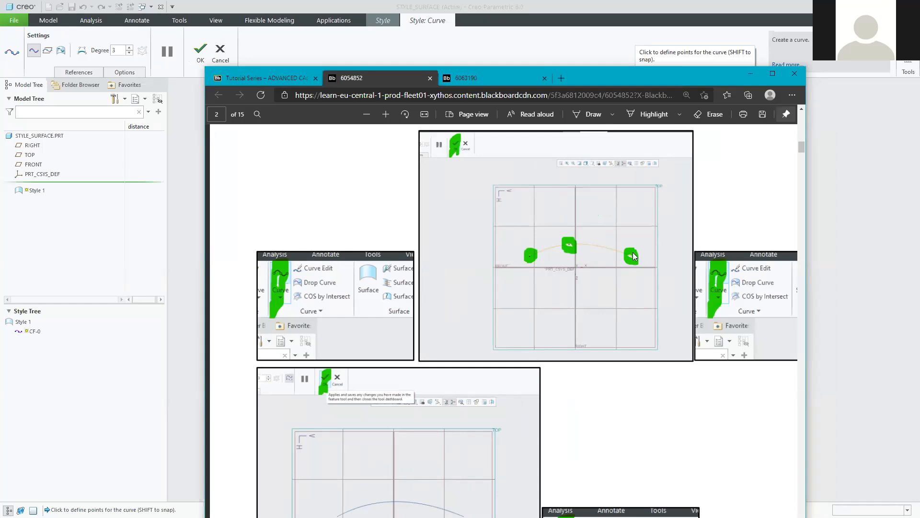
click(750, 73)
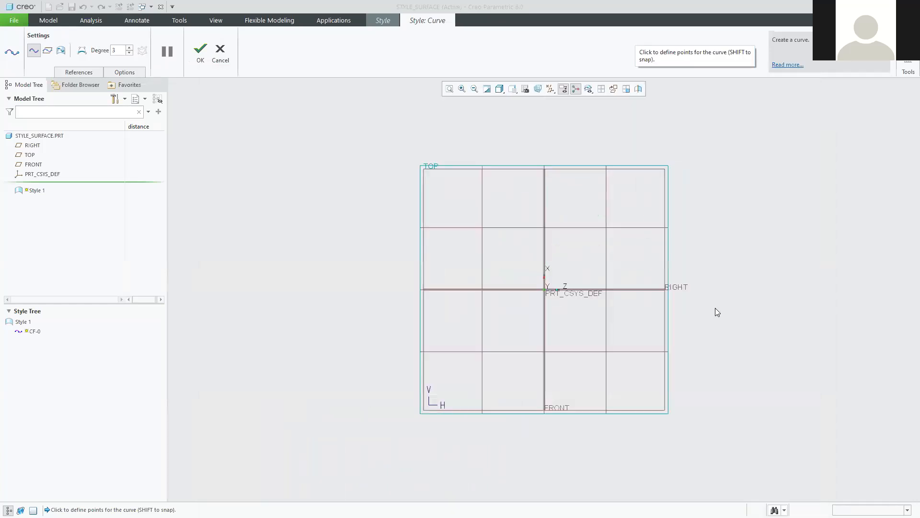
Draw curve CF-0 as a three-point arc just above the TOP plane's horizontal axis.
click(470, 276)
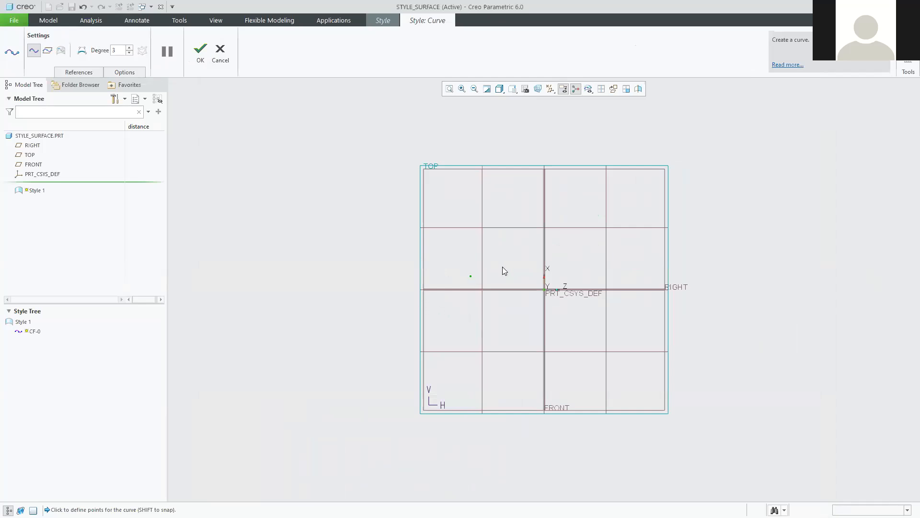
click(538, 258)
click(631, 272)
click(201, 52)
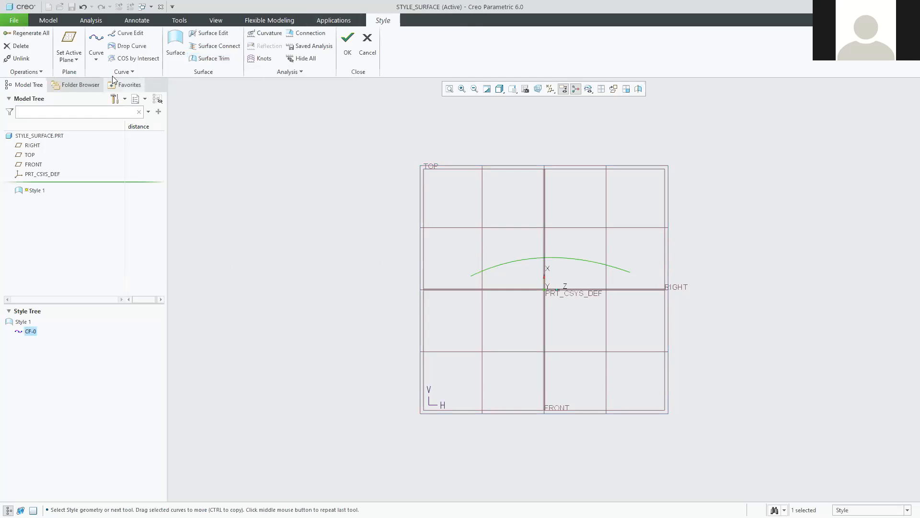
click(96, 42)
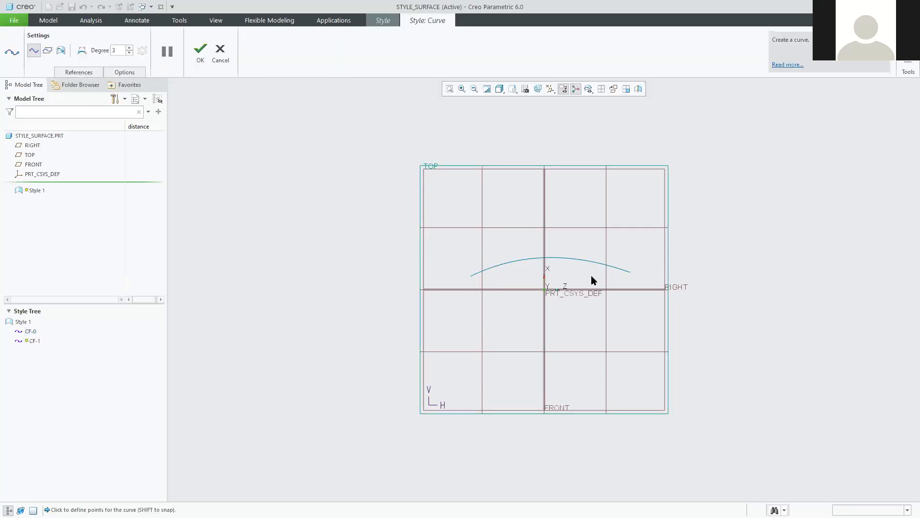
Draw curve CF-1 as a shallower three-point arc below the horizontal axis.
click(479, 326)
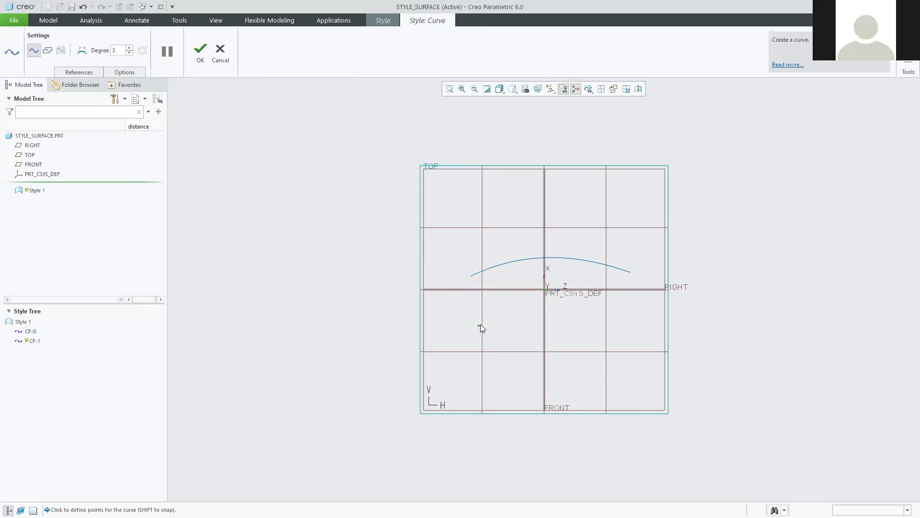
click(539, 316)
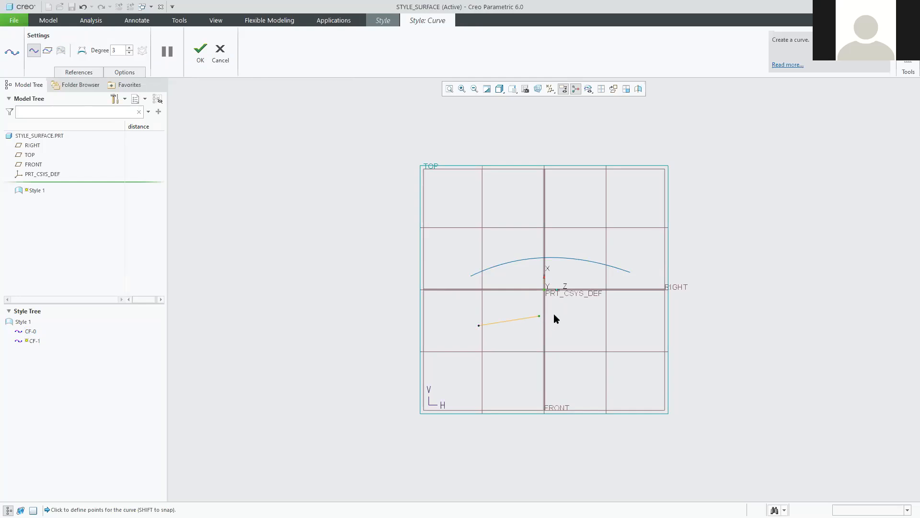
click(610, 318)
click(201, 47)
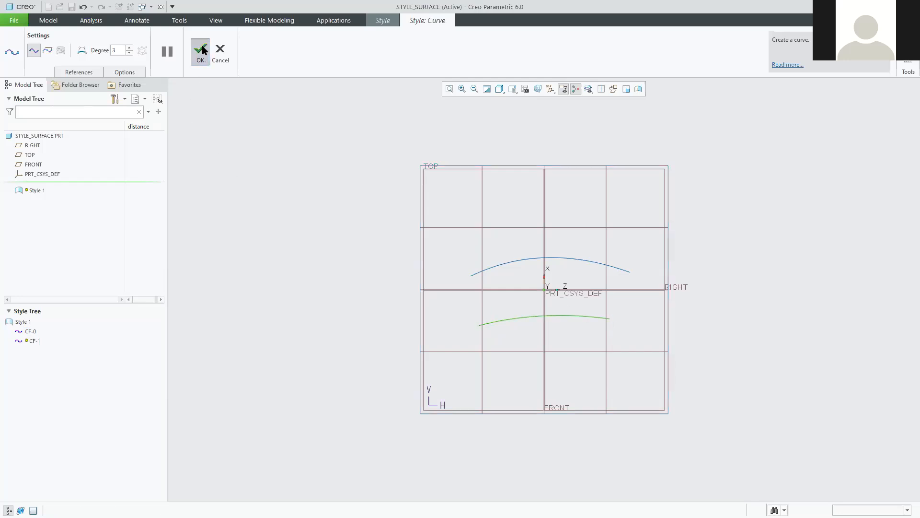
Reshape CF-1 by raising its middle point and lowering its right endpoint slightly.
double_click(531, 318)
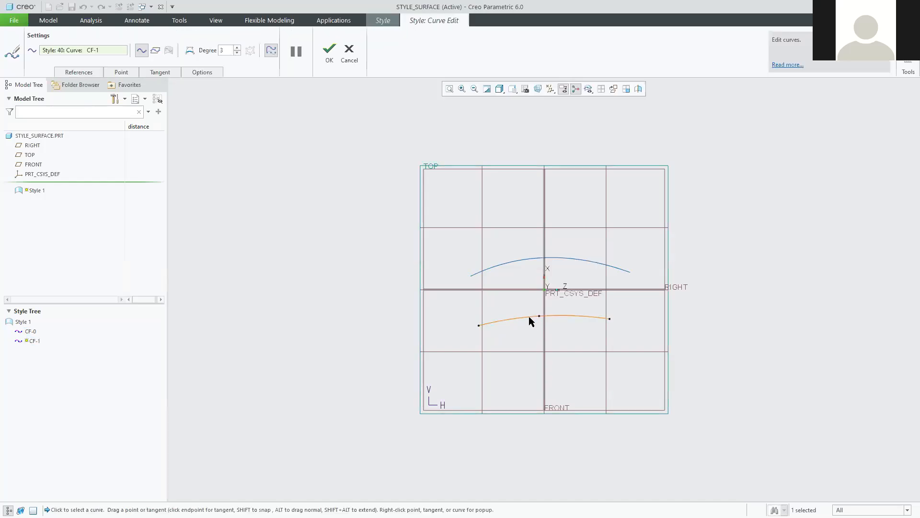
mouse_move(539, 317)
mouse_down()
mouse_move(524, 287)
mouse_move(544, 302)
mouse_move(535, 322)
mouse_move(519, 311)
mouse_move(537, 303)
mouse_move(539, 311)
mouse_up()
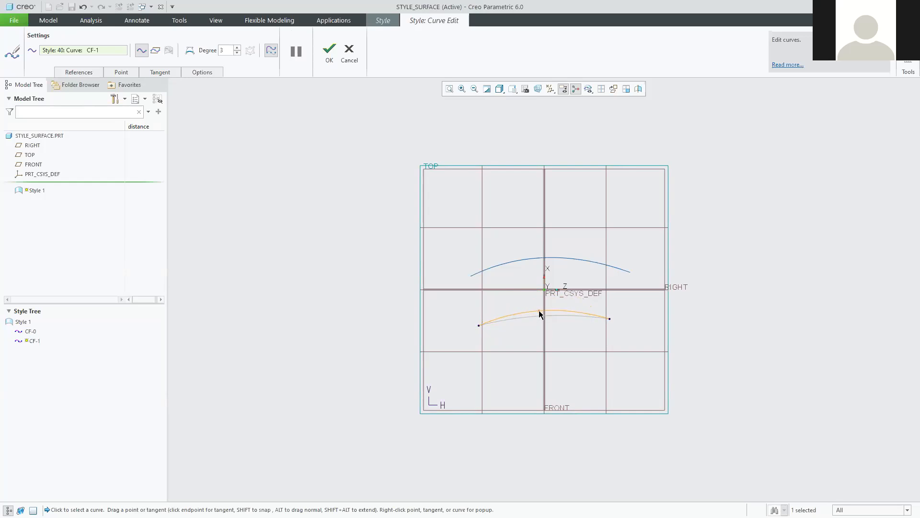
click(611, 317)
mouse_move(612, 314)
mouse_down()
mouse_move(615, 305)
mouse_move(609, 320)
mouse_up()
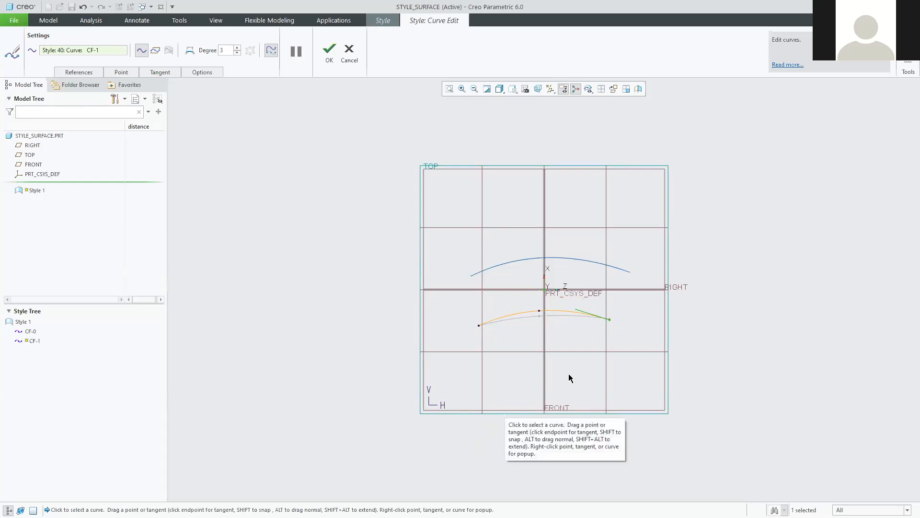
click(326, 49)
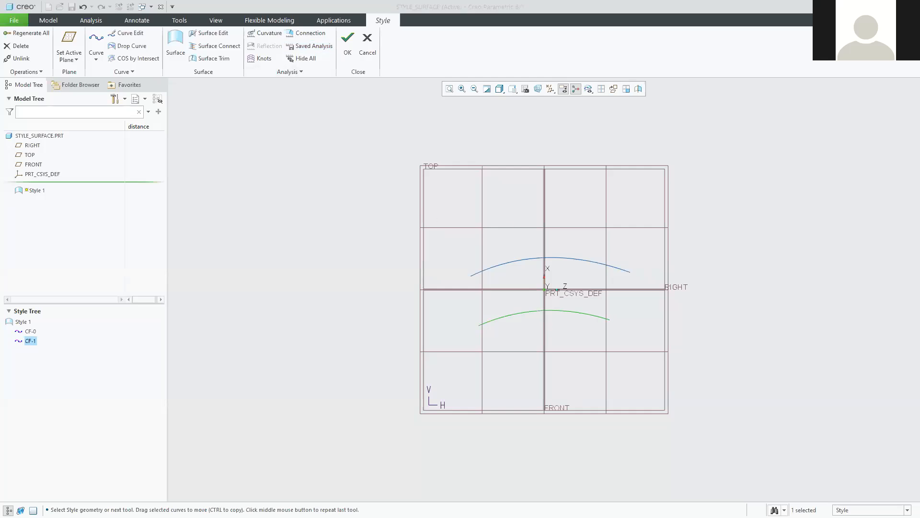
key(alt+Tab)
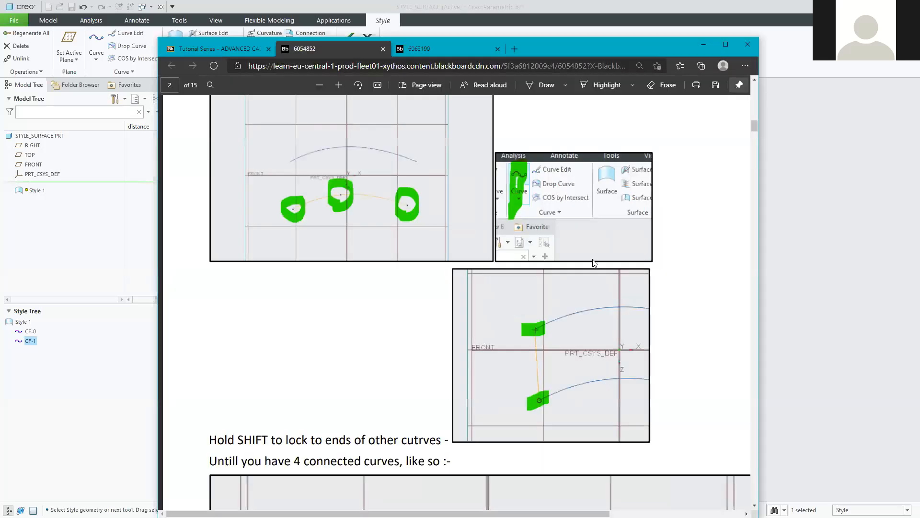
Zoom out the PDF to page 2's four-connected-curves instructions, then minimize Edge.
click(320, 86)
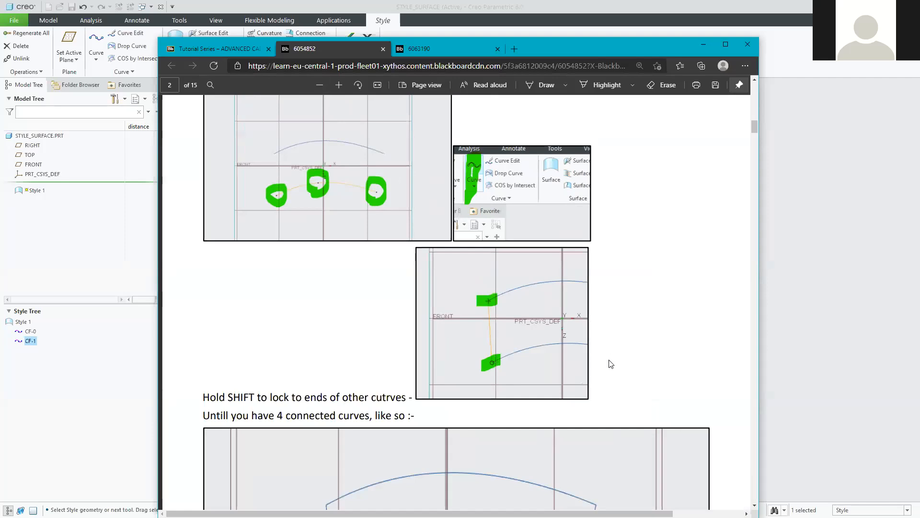
scroll(498, 369, down, 5)
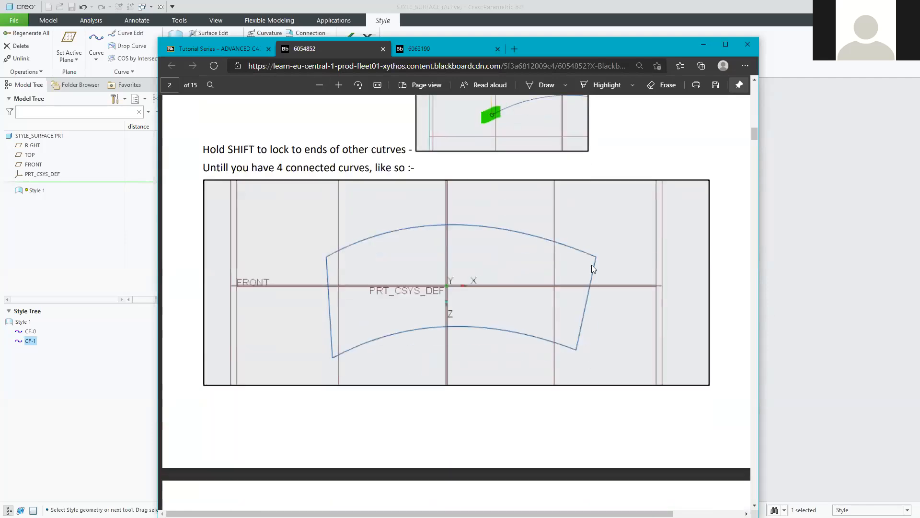
scroll(583, 336, down, 1)
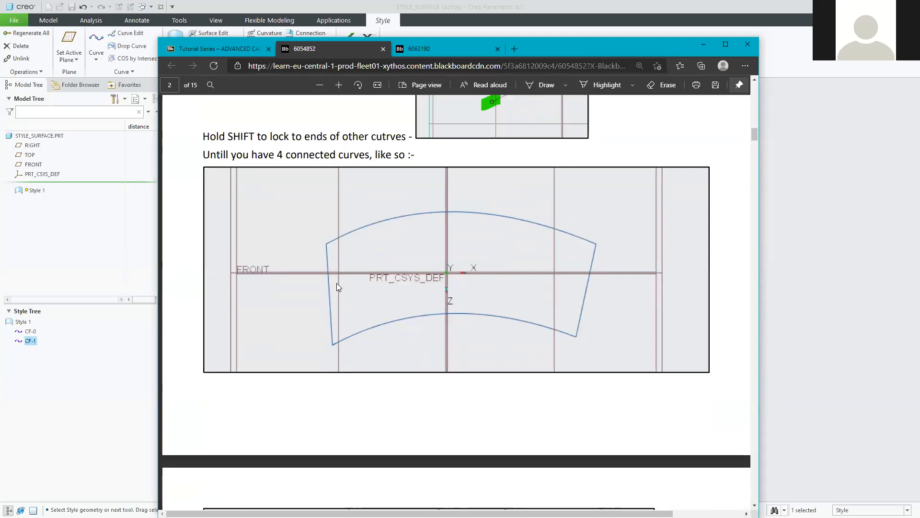
drag(666, 49, 681, 49)
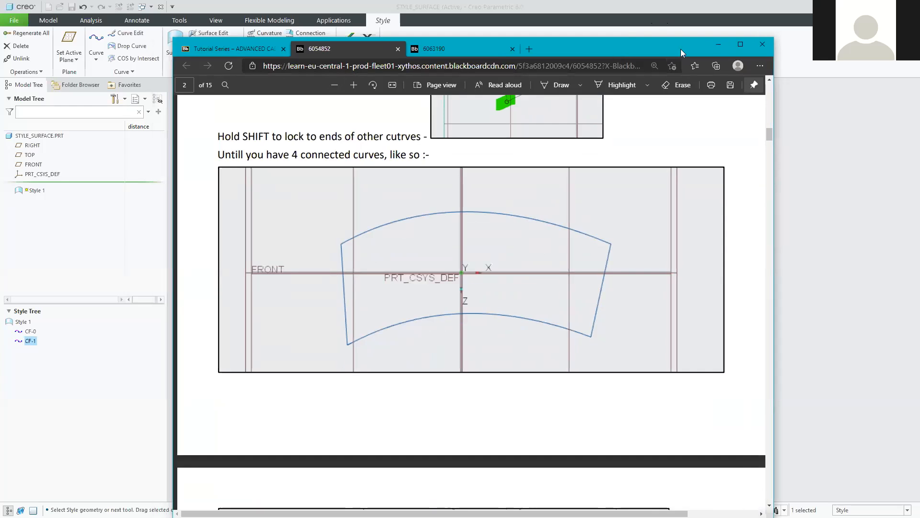
click(719, 44)
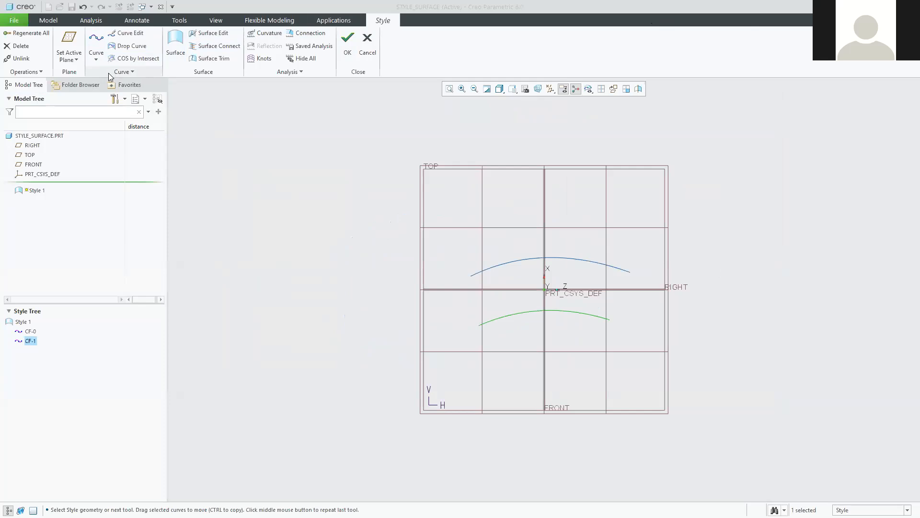
Draw curve CF-2 joining the left endpoints of the upper and lower arcs.
click(97, 42)
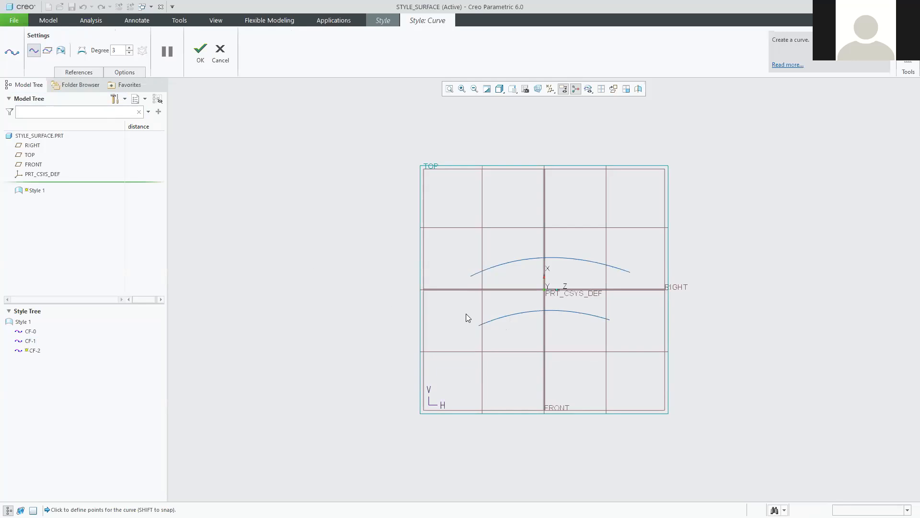
scroll(496, 295, down, 4)
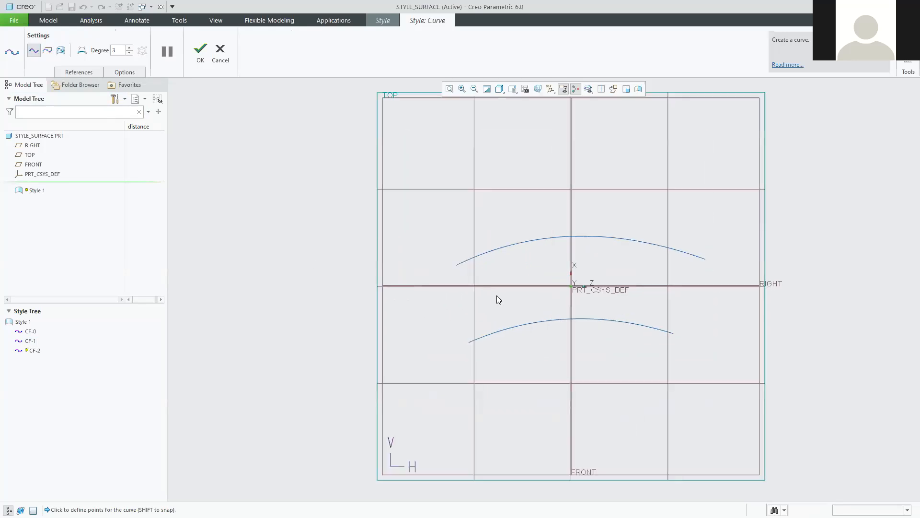
scroll(469, 306, down, 1)
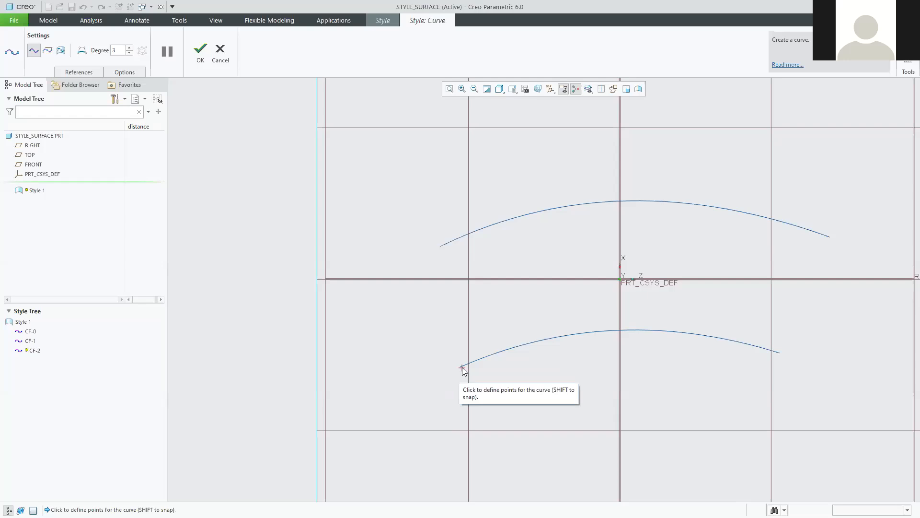
click(441, 247)
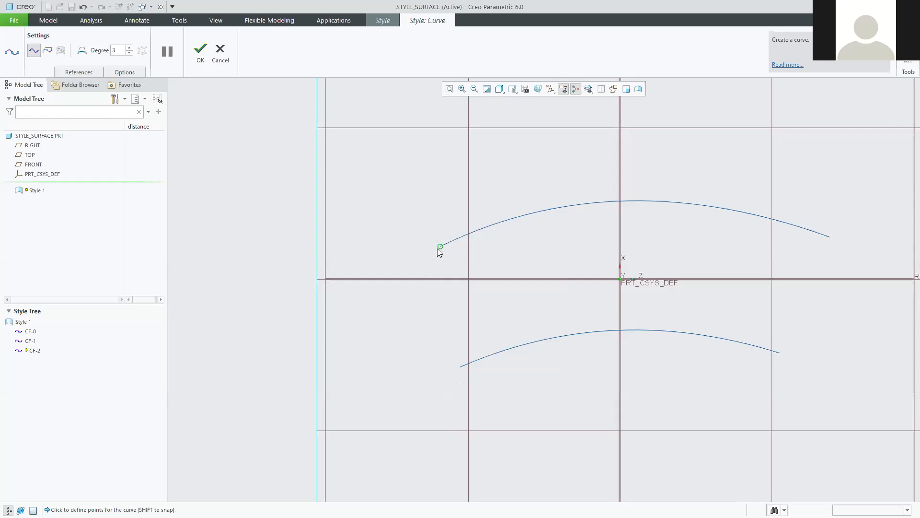
shift+click(460, 367)
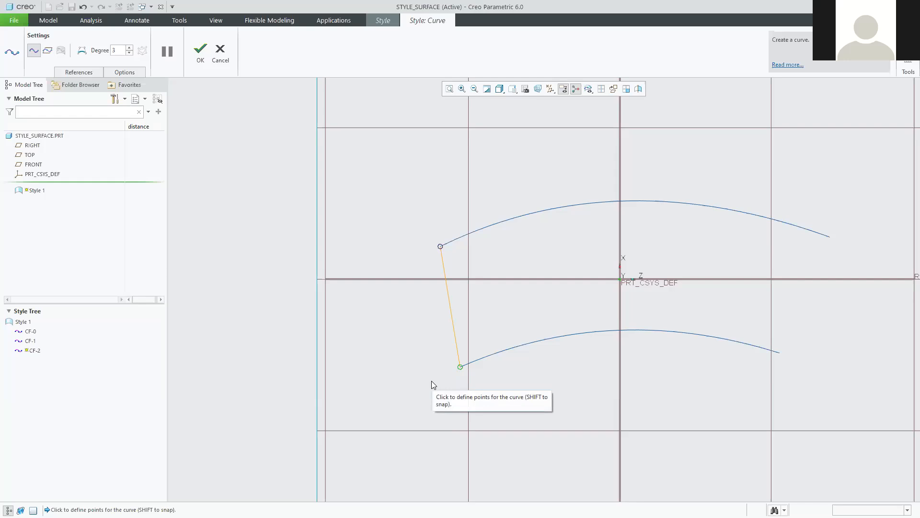
click(200, 53)
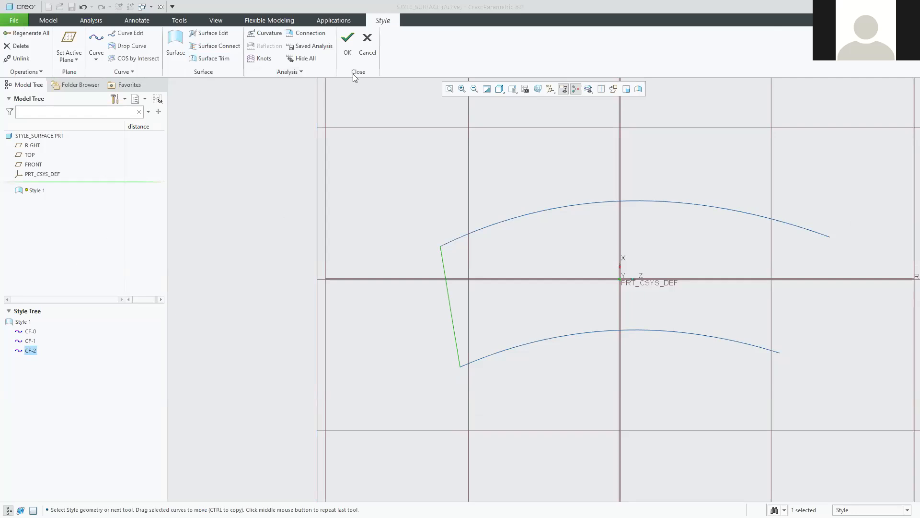
Cancel the whole Style feature from the ribbon.
click(367, 42)
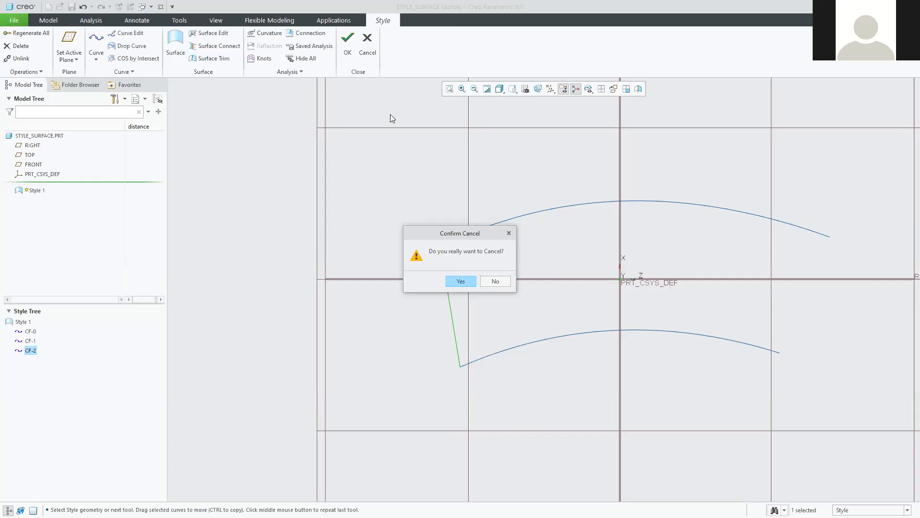
Confirm discarding the Style feature with its three curves, then pan the datum view.
click(463, 280)
scroll(607, 250, up, 4)
shift+middle_drag(681, 228, 581, 238)
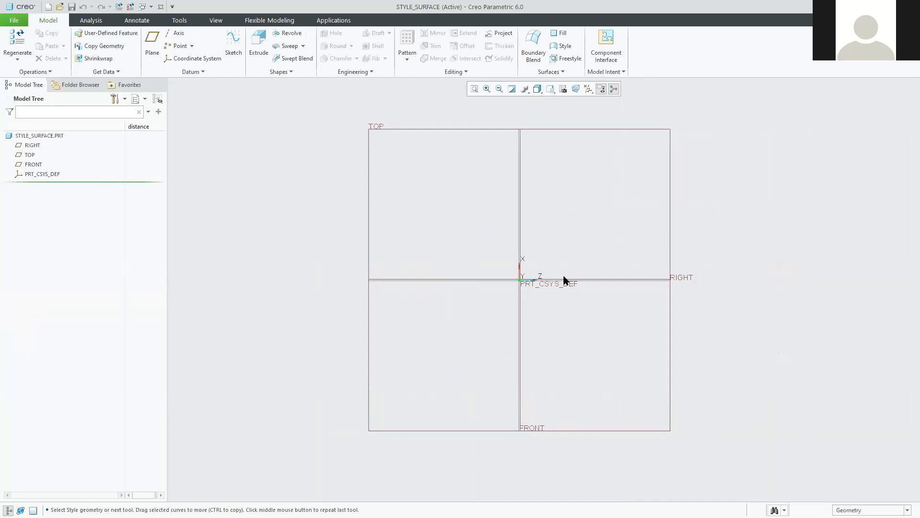
Start a new Style feature and view its active TOP plane straight on.
click(556, 46)
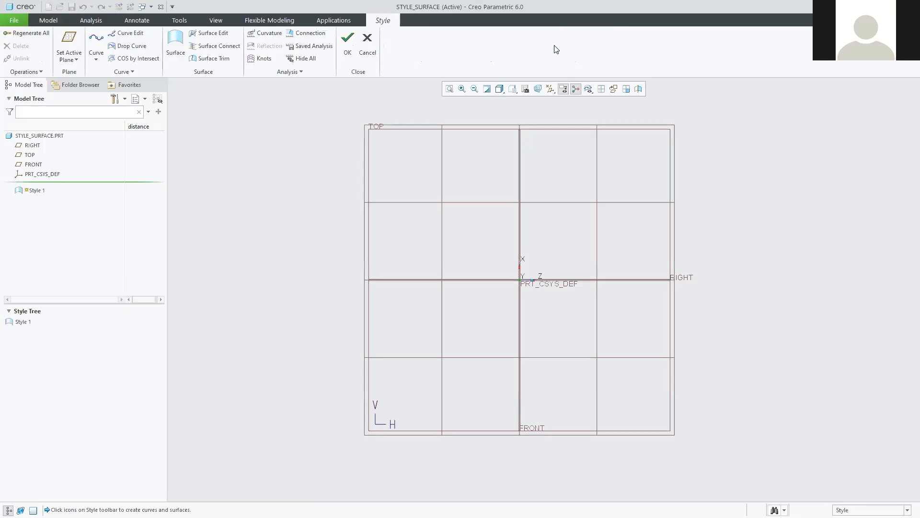
middle_drag(326, 297, 335, 271)
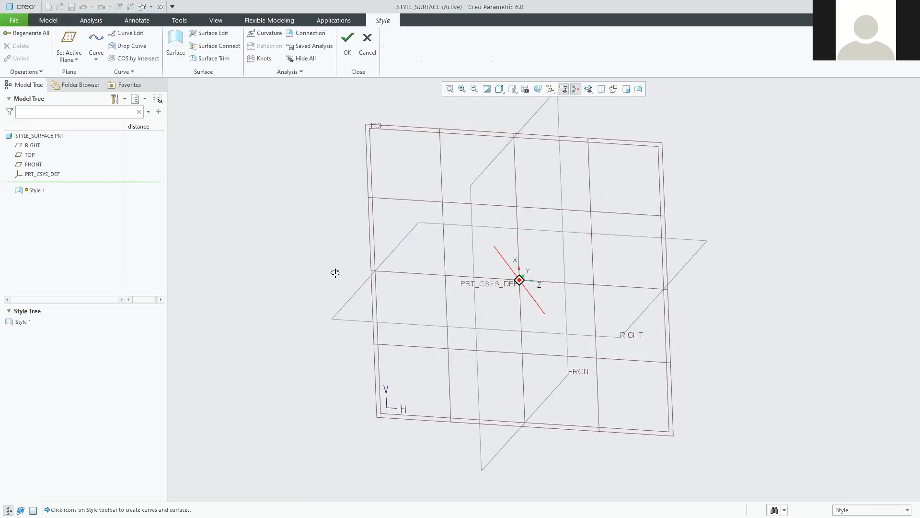
mouse_move(325, 240)
middle_down()
mouse_move(304, 232)
mouse_move(303, 219)
mouse_move(298, 234)
middle_up()
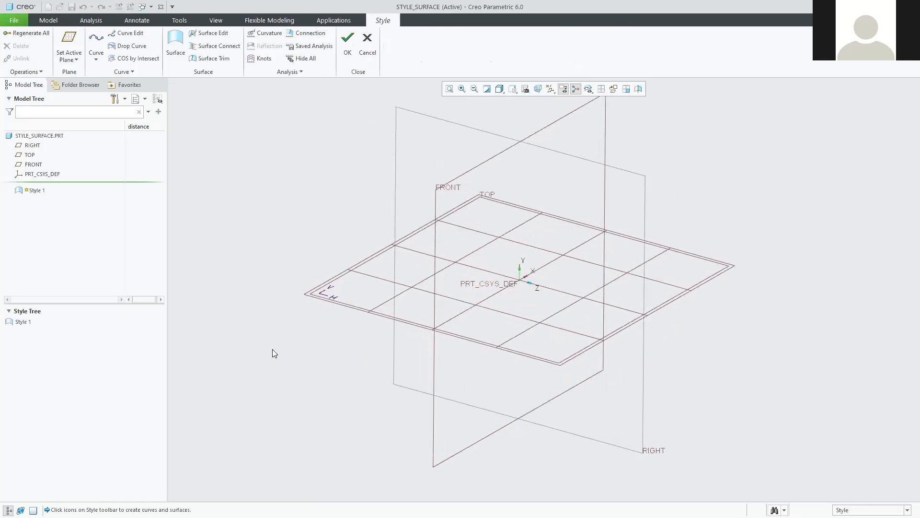
scroll(298, 343, down, 3)
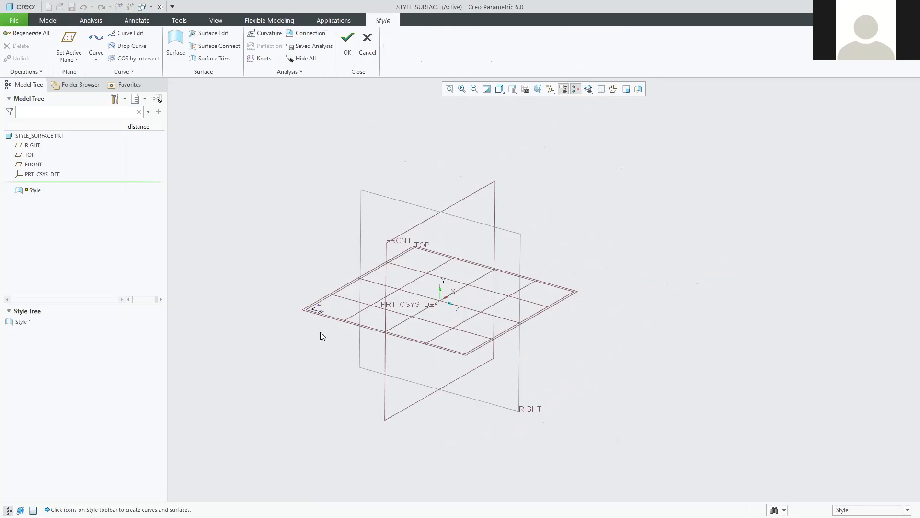
click(614, 89)
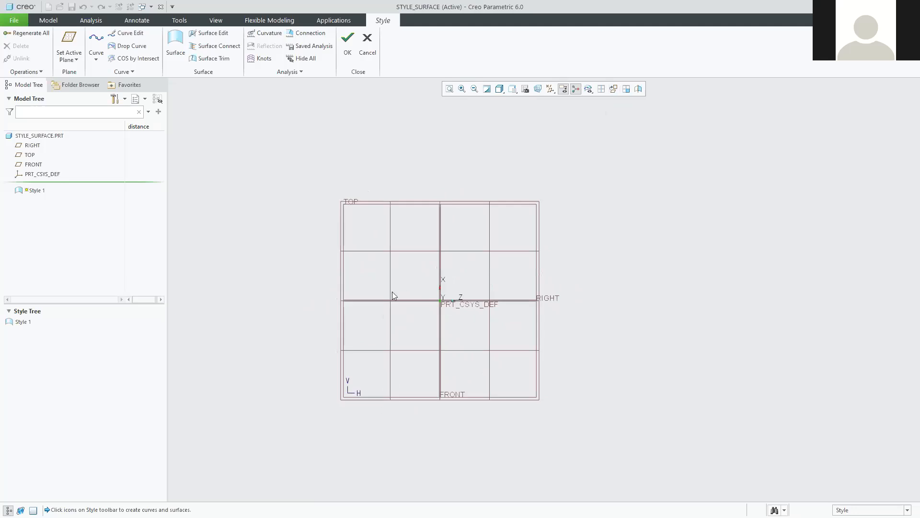
Zoom in on the straight-on TOP-plane grid, then bring the tutorial PDF back to the front.
scroll(421, 311, down, 2)
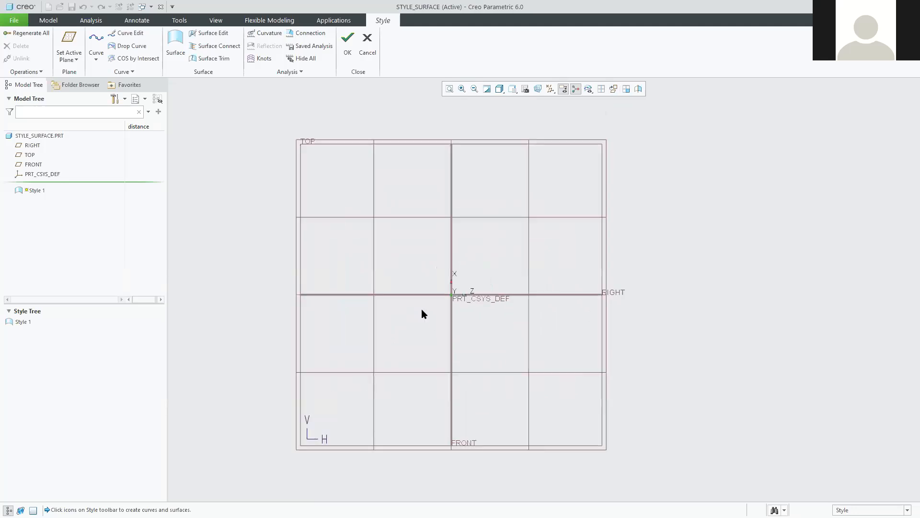
scroll(441, 297, down, 1)
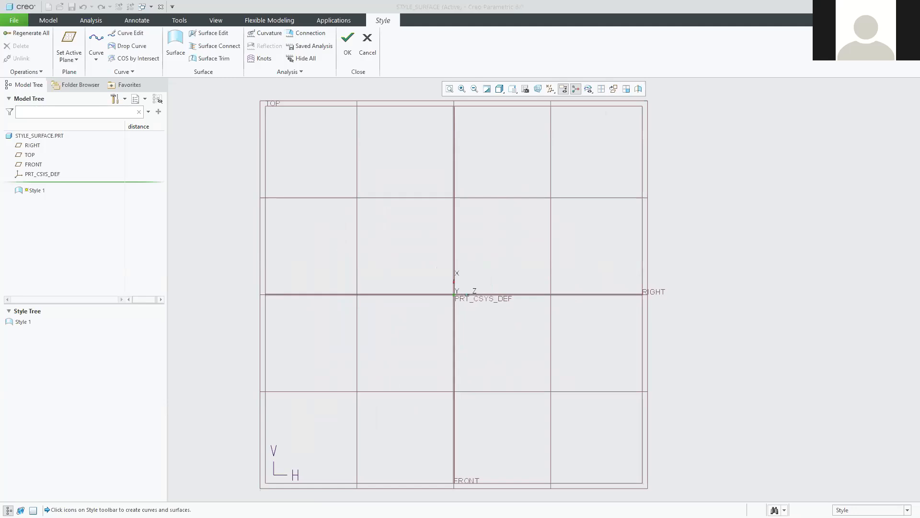
key(alt+Tab)
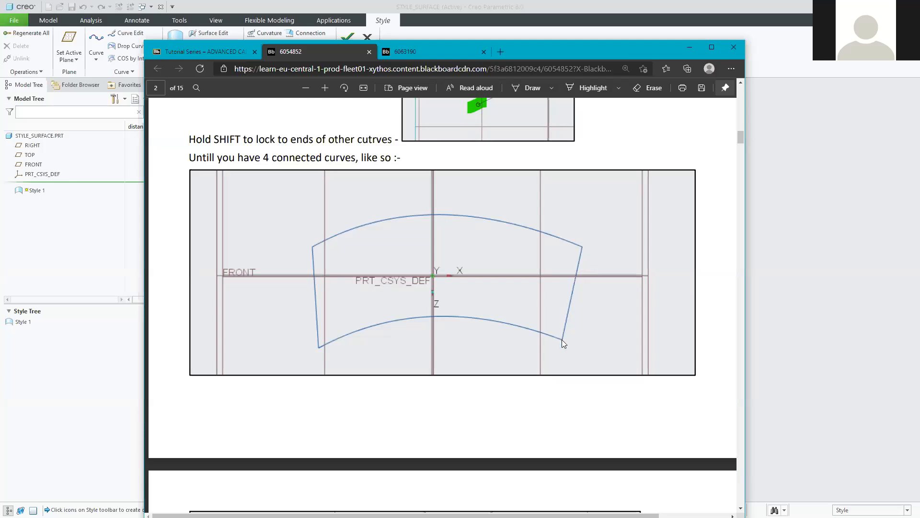
Review the PDF's four-curve example, then return to the Creo Style workspace.
scroll(482, 261, up, 10)
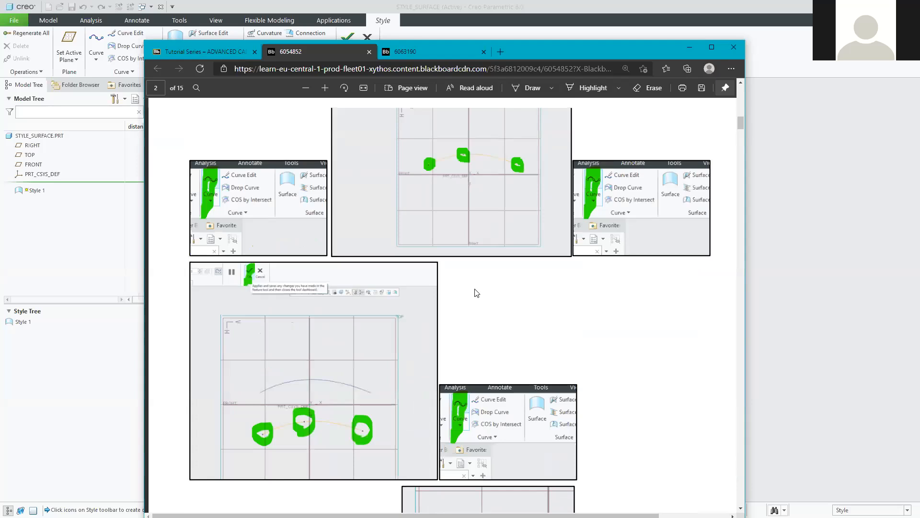
scroll(477, 292, down, 10)
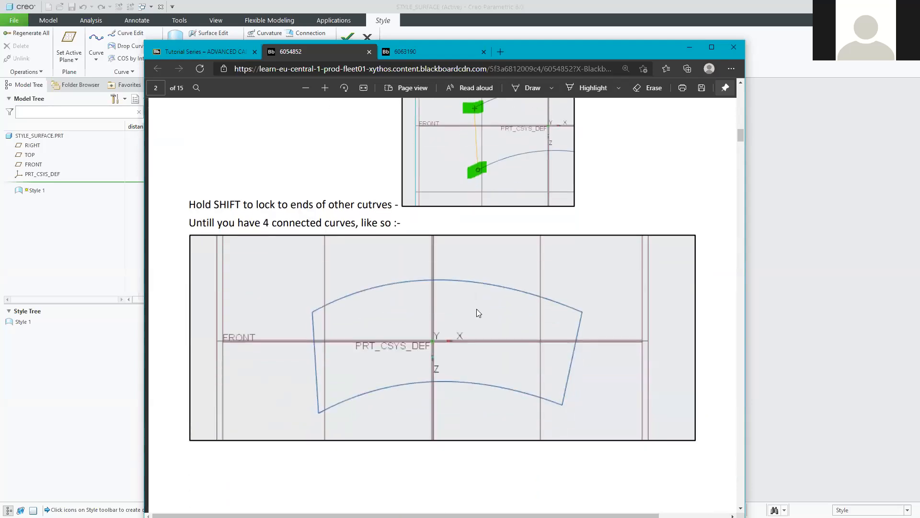
click(790, 67)
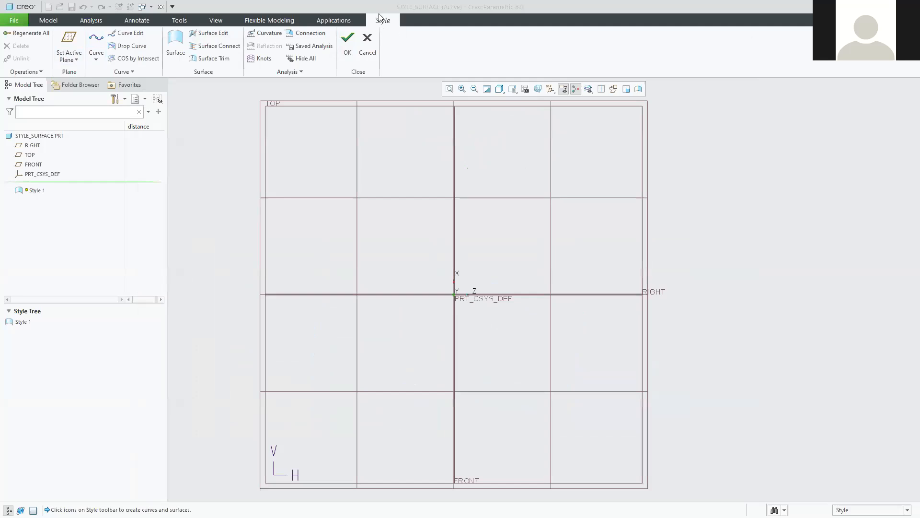
Draw curve CF-3 as a three-point arc peaking above the origin, left column to right column.
click(97, 40)
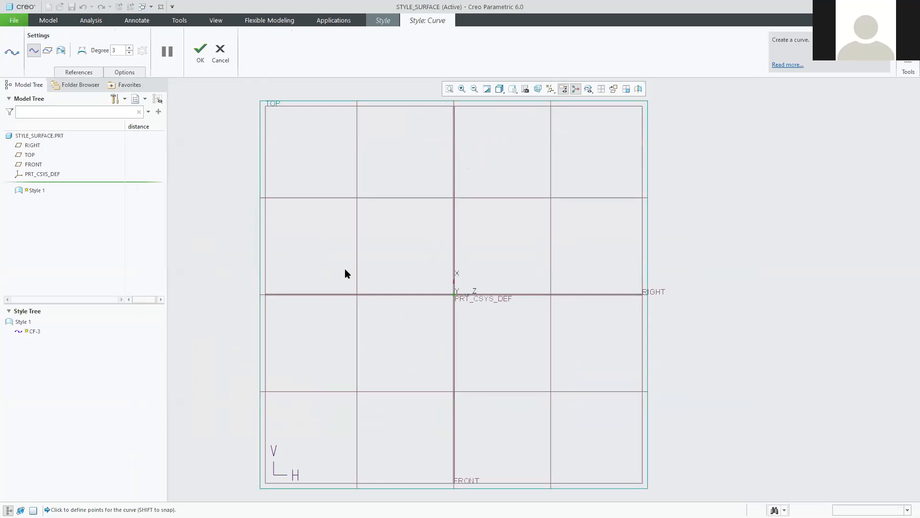
click(447, 242)
click(578, 262)
click(199, 51)
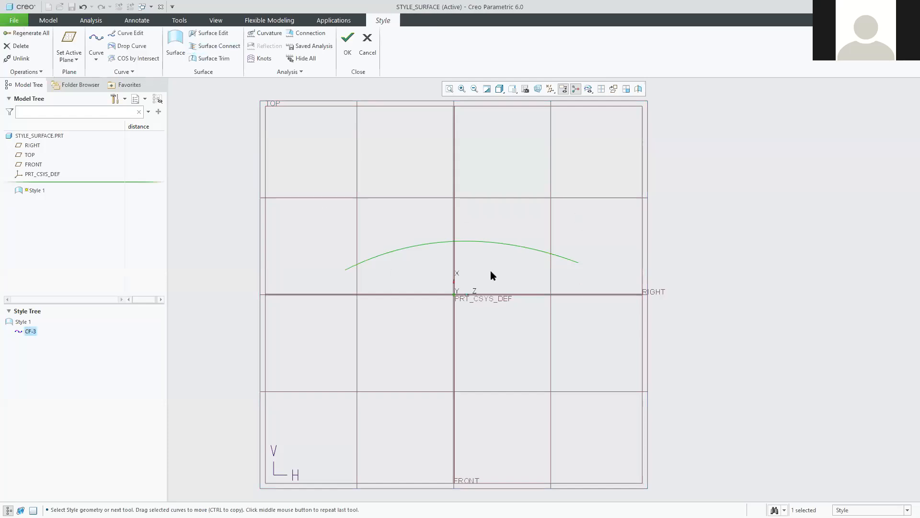
click(97, 41)
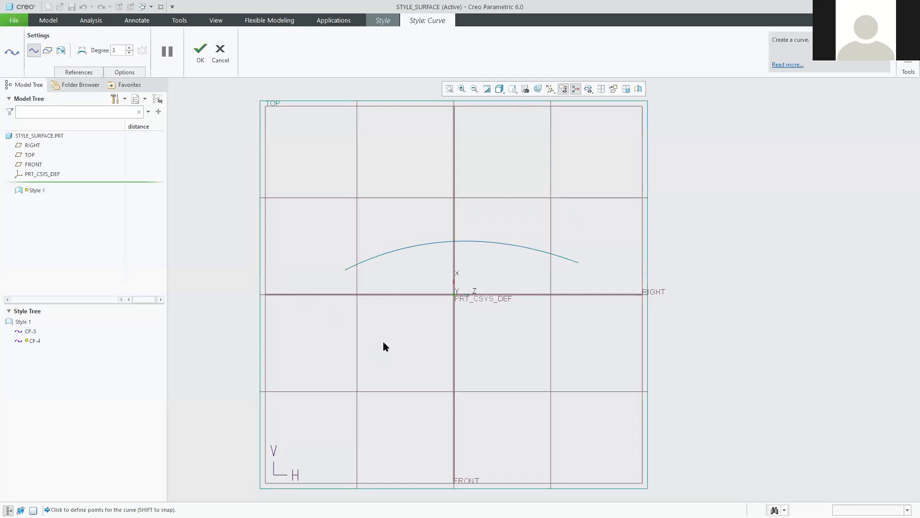
Draw curve CF-4 as a three-point arc below the origin, roughly parallel to CF-3.
click(354, 359)
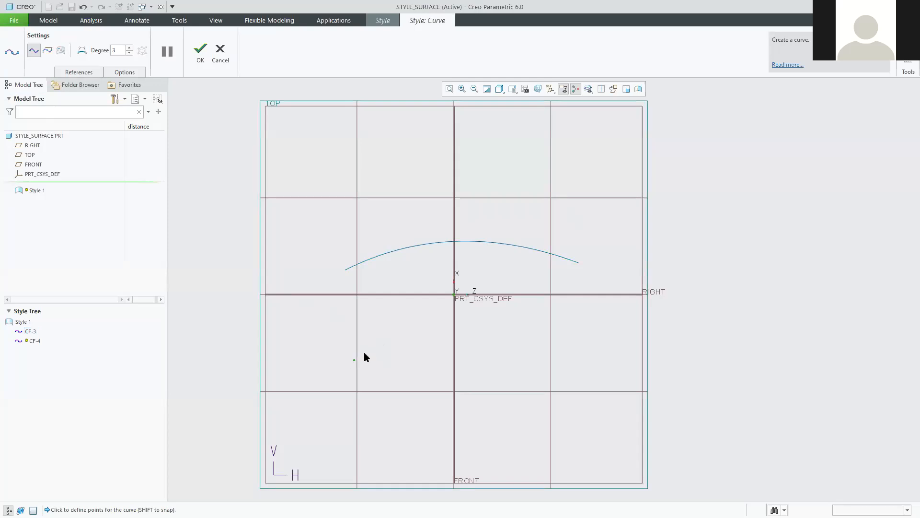
click(458, 339)
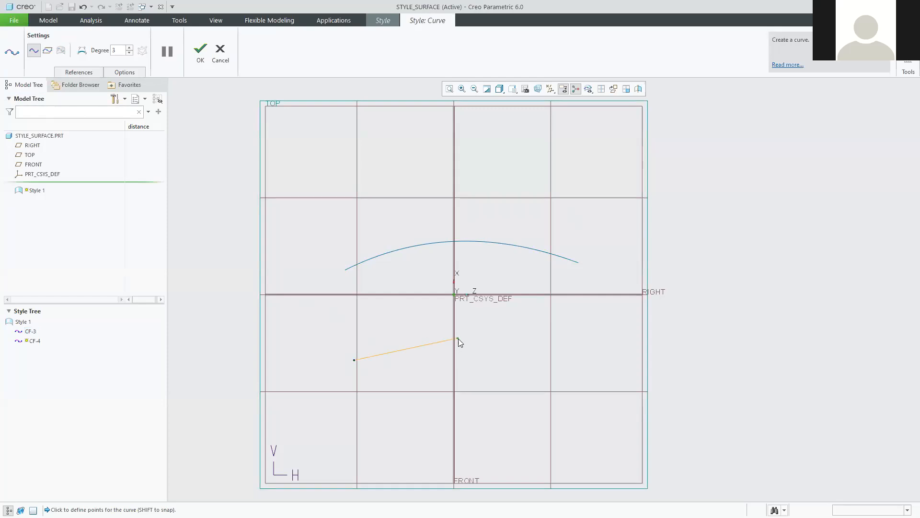
click(551, 354)
click(201, 59)
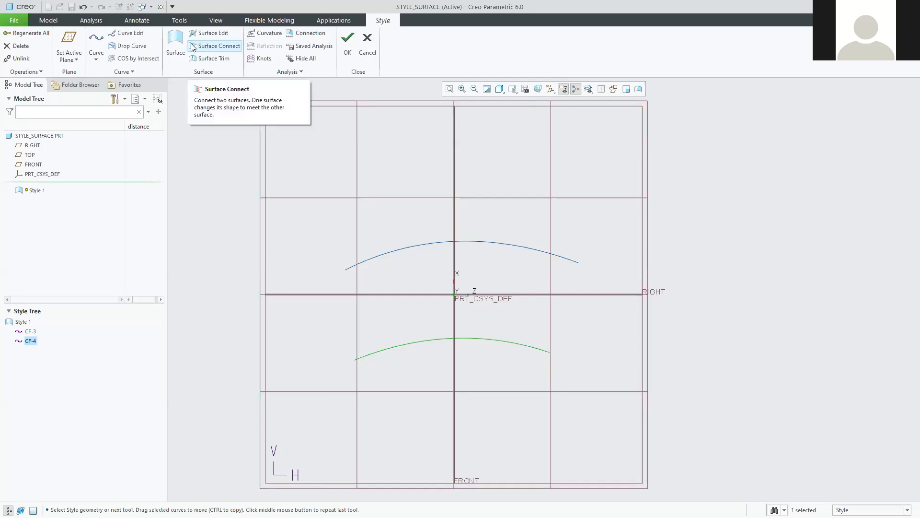
Draw curve CF-5 snapped between the left ends of the upper and lower arcs.
click(97, 42)
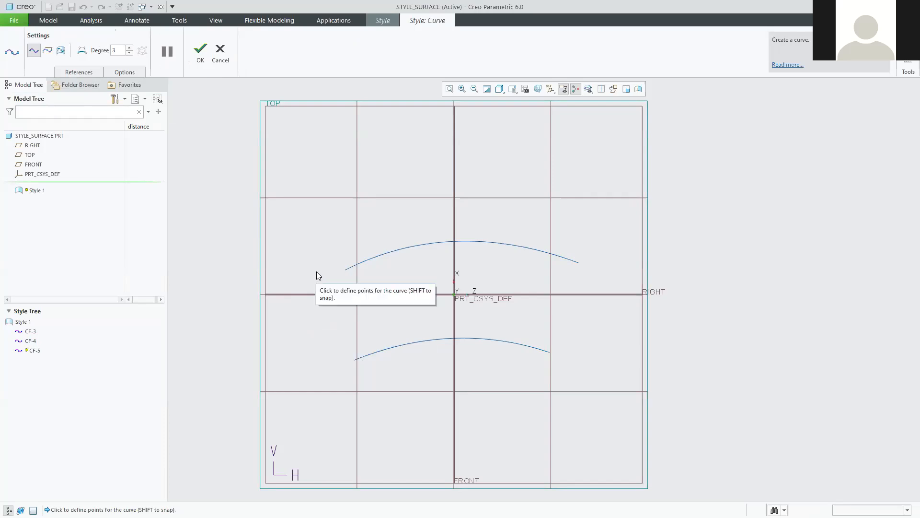
click(343, 273)
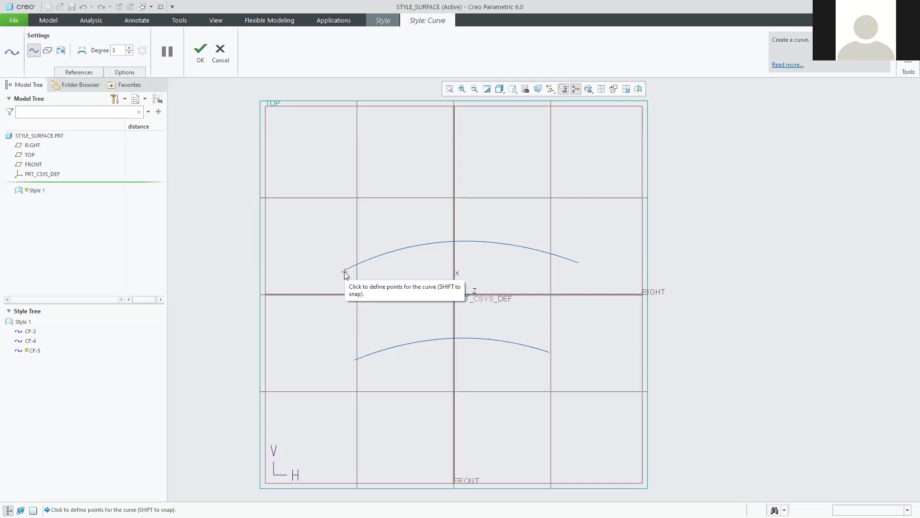
click(344, 271)
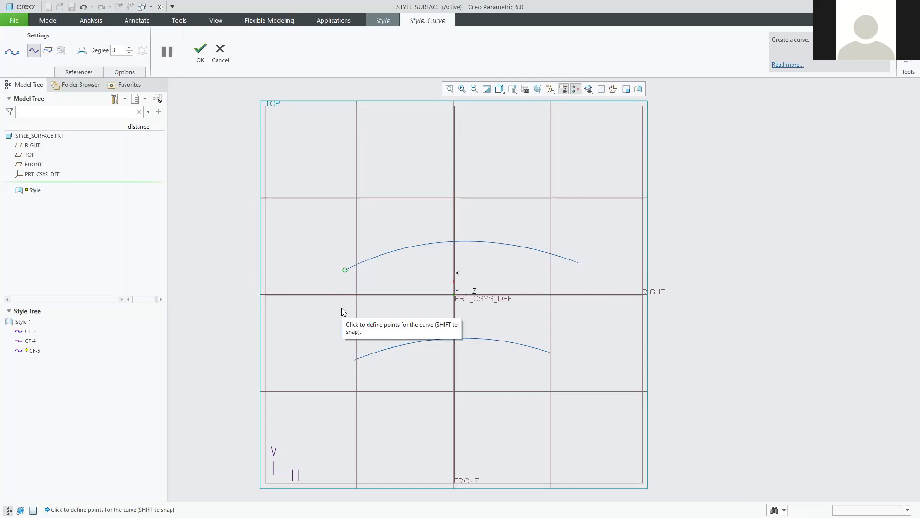
shift+click(354, 360)
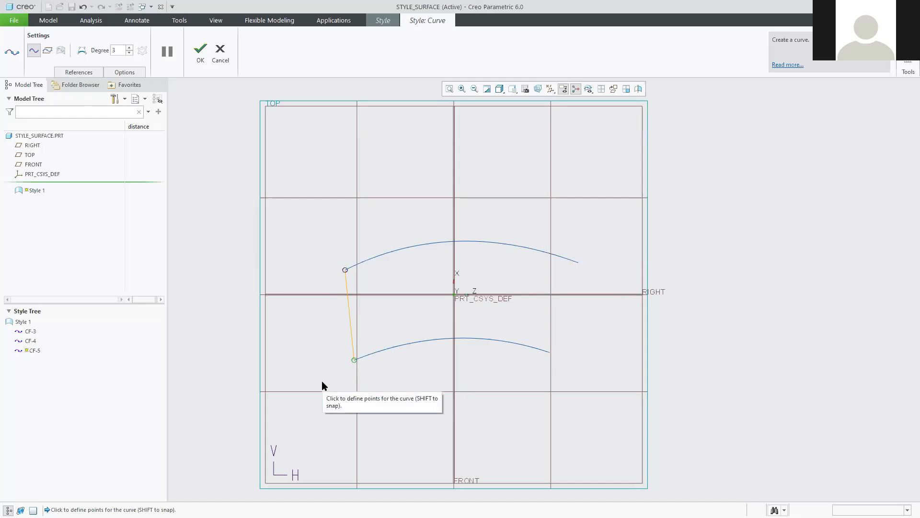
click(200, 53)
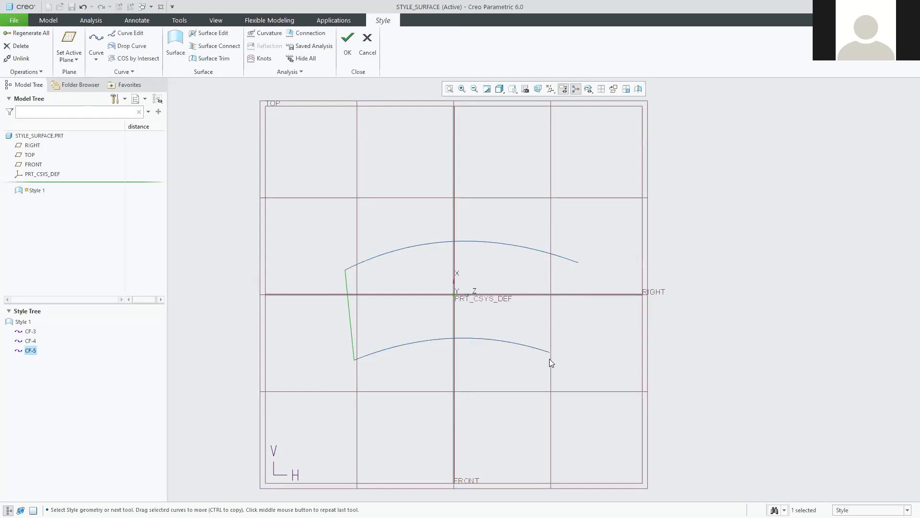
Draw curve CF-6 snapped between the arcs' right ends, then switch back to the PDF.
click(98, 42)
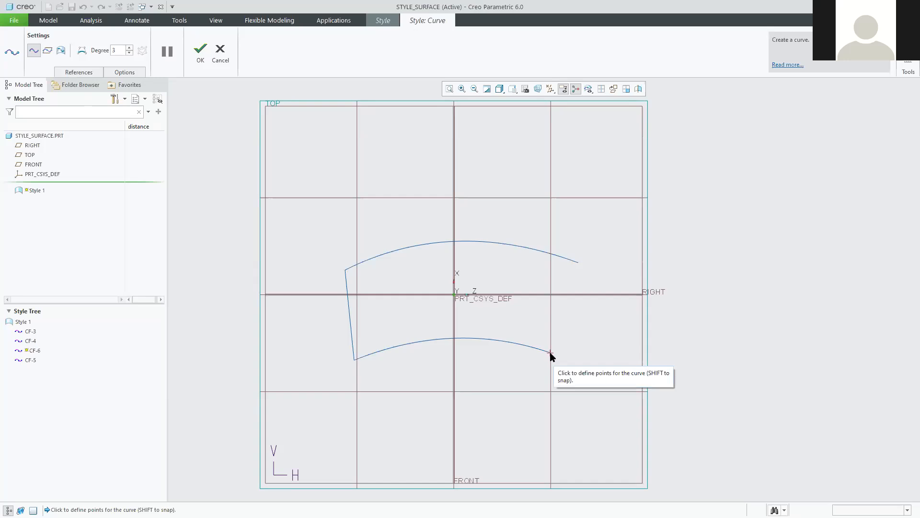
shift+click(551, 354)
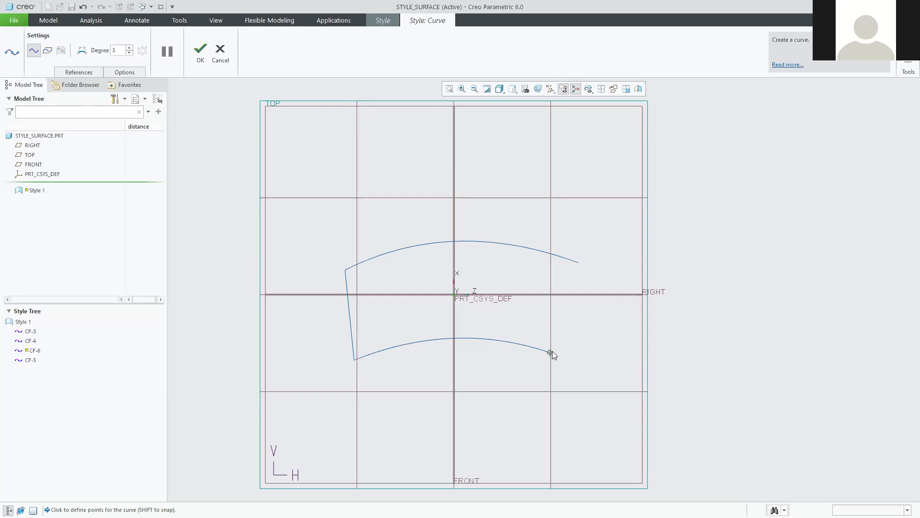
shift+click(579, 264)
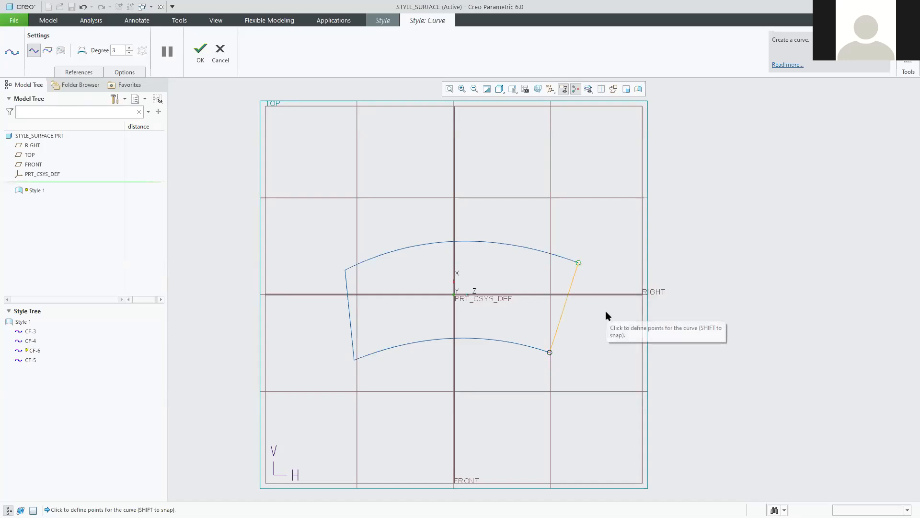
click(202, 51)
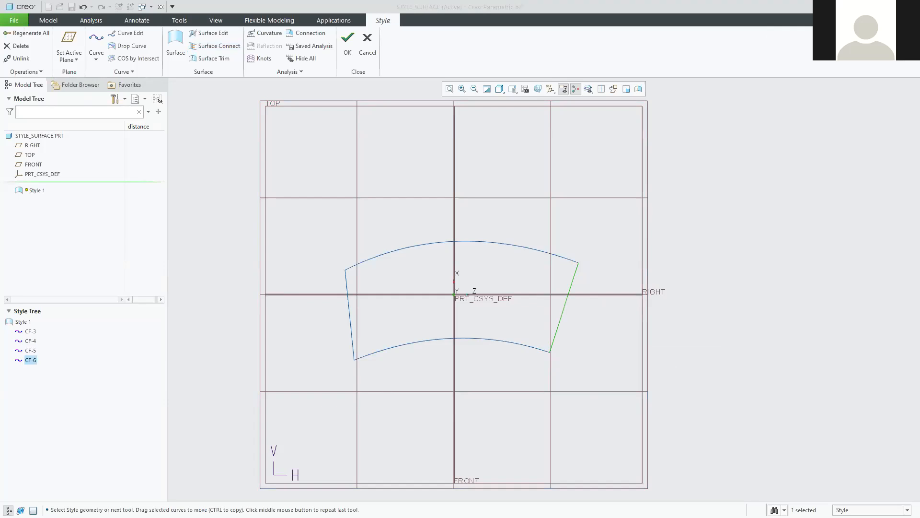
key(alt+Tab)
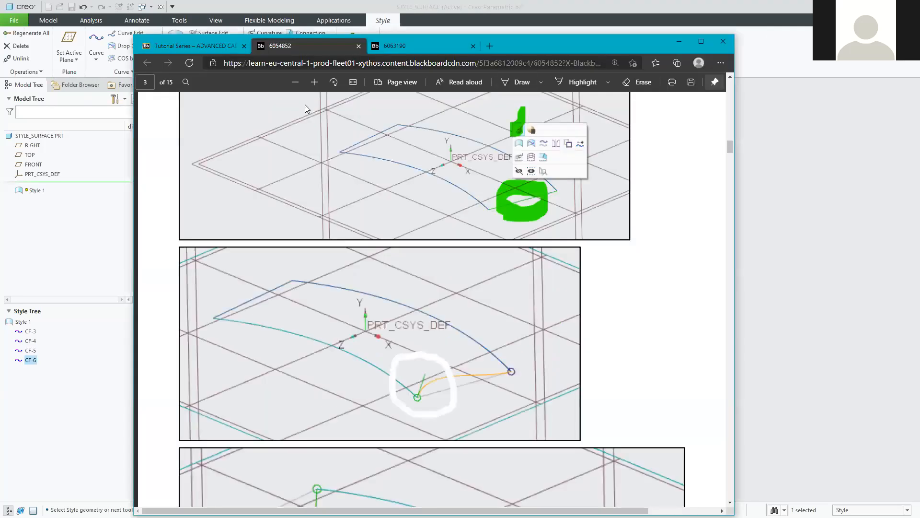
Zoom the PDF out two steps and scroll through page 3's curve-snapping screenshots.
click(294, 82)
click(293, 81)
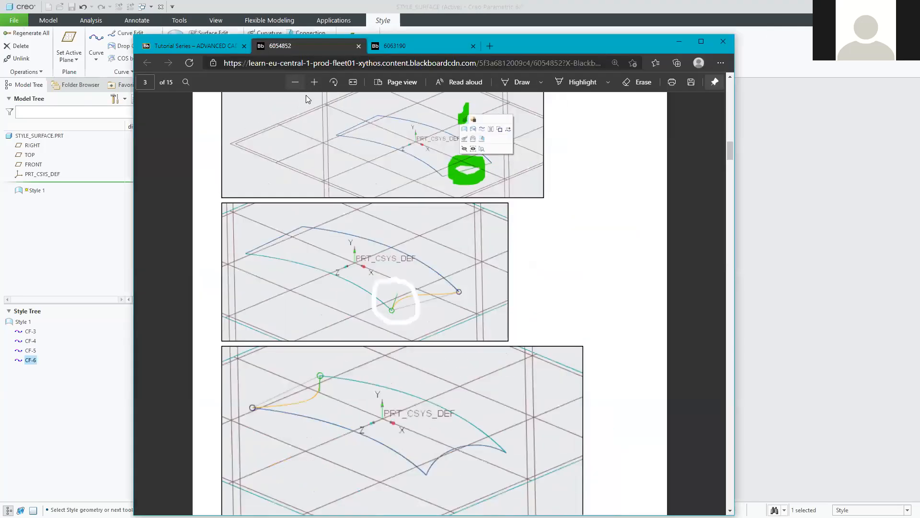
scroll(328, 221, up, 3)
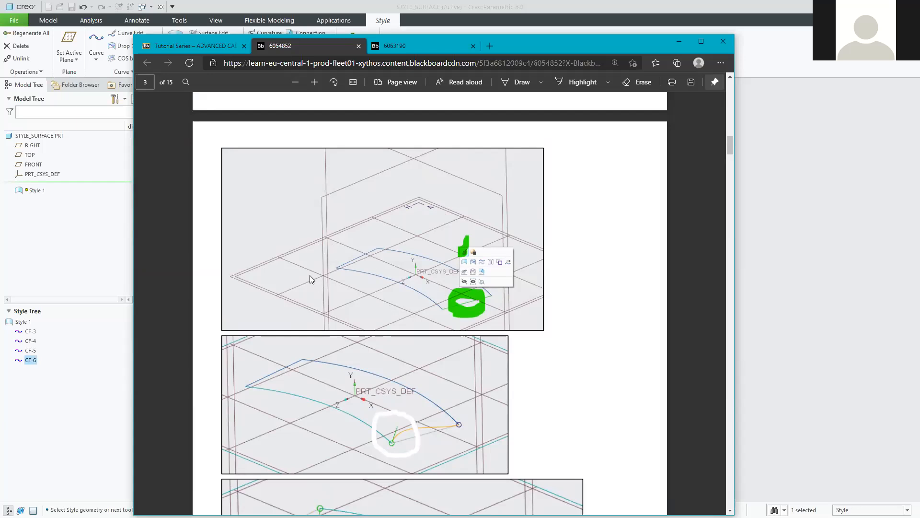
scroll(386, 282, down, 4)
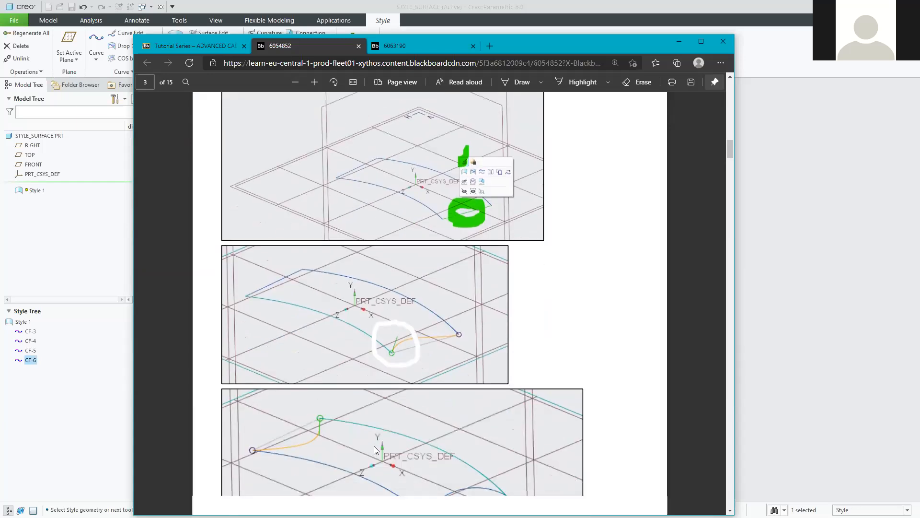
scroll(389, 266, up, 1)
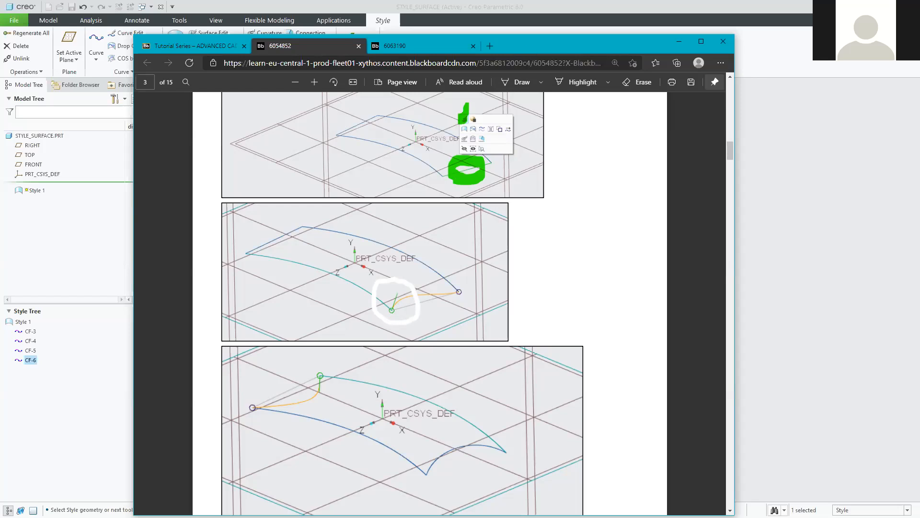
Minimize the PDF tutorial window to get back to the Creo model.
click(679, 41)
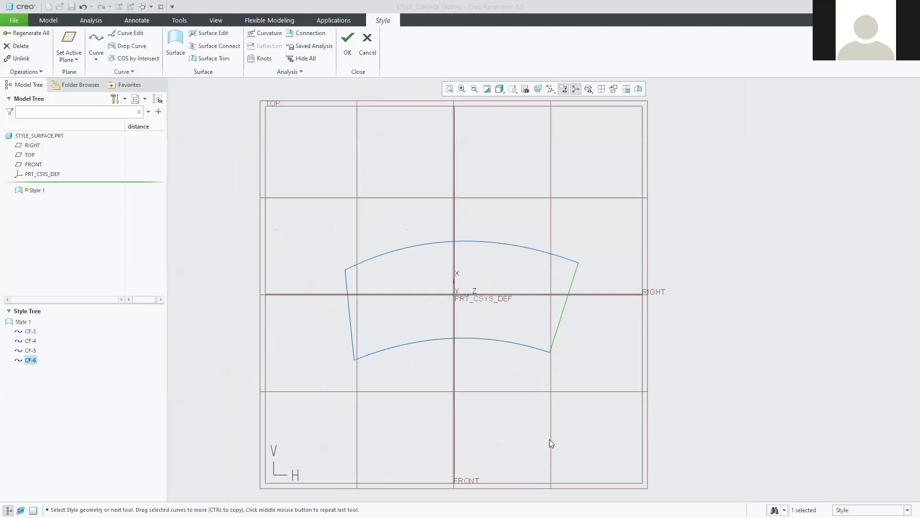
Orbit toward an edge-on TOP view, zoom in, and open straight curve CF-6 for Style curve editing.
mouse_move(530, 427)
middle_down()
mouse_move(546, 408)
mouse_move(548, 369)
mouse_move(493, 351)
mouse_move(513, 363)
mouse_move(518, 342)
mouse_move(495, 353)
middle_up()
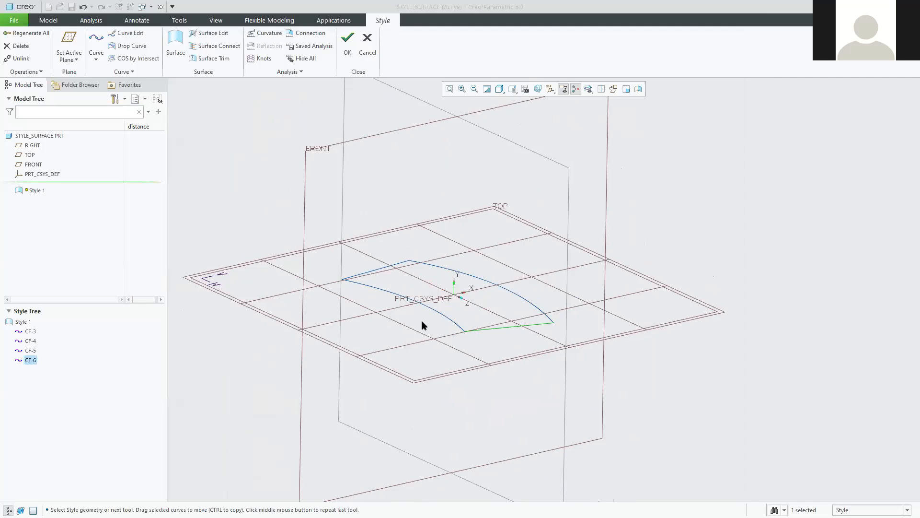
mouse_move(511, 370)
middle_down()
mouse_move(502, 353)
mouse_move(518, 360)
mouse_move(509, 366)
middle_up()
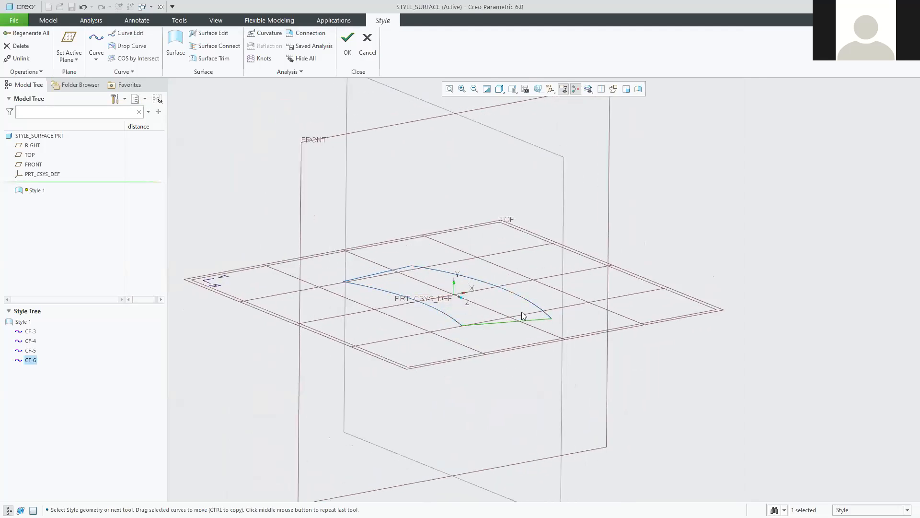
scroll(491, 336, down, 3)
scroll(487, 314, down, 2)
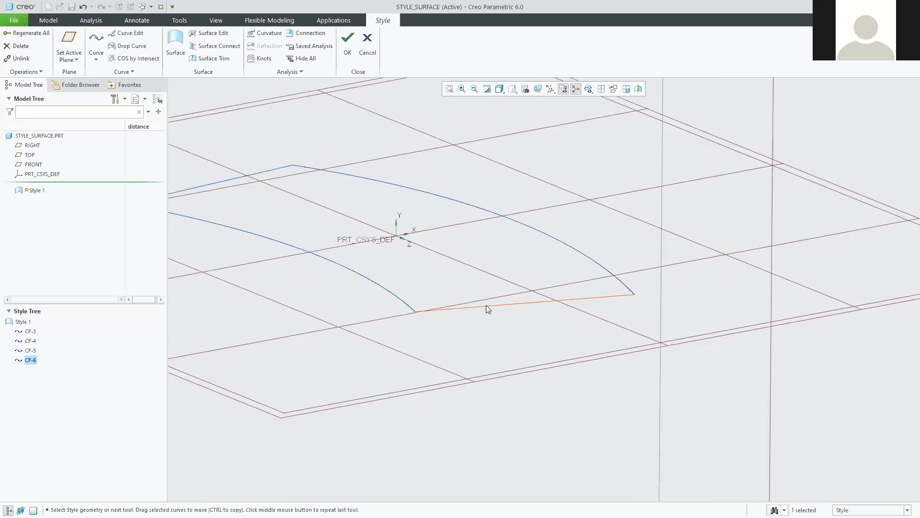
double_click(487, 306)
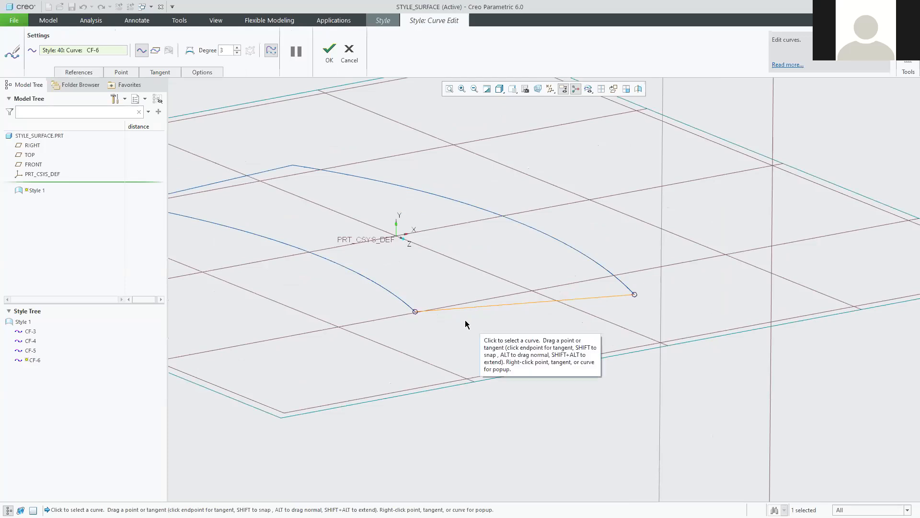
Drag CF-6's left-end tangent handle upward to bend the straight curve into an arc.
click(415, 313)
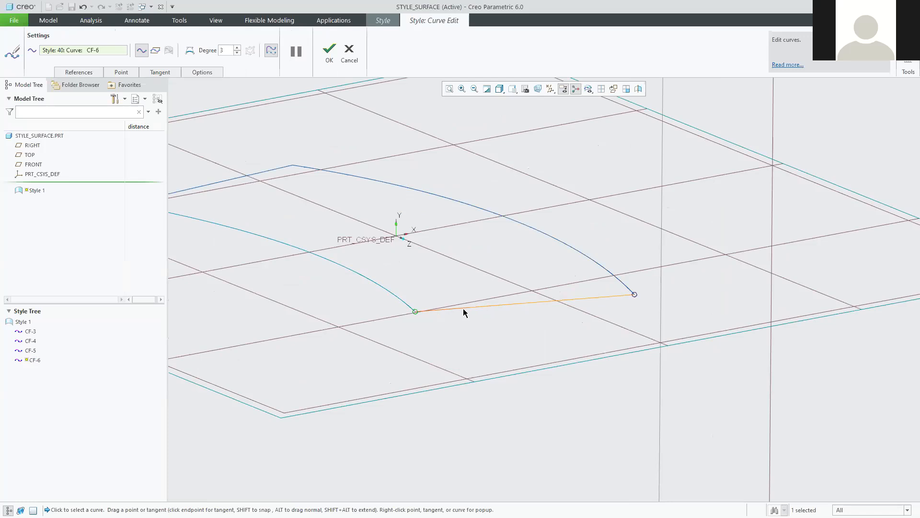
drag(463, 309, 442, 257)
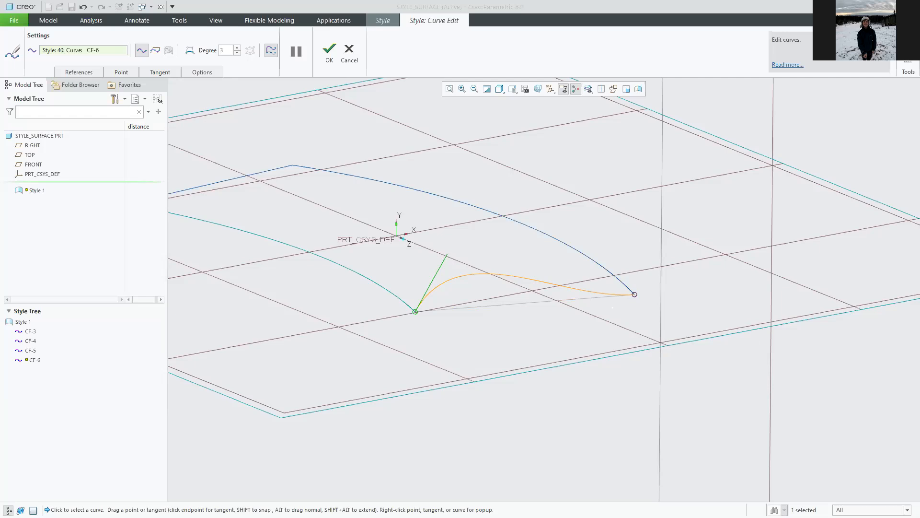
click(635, 295)
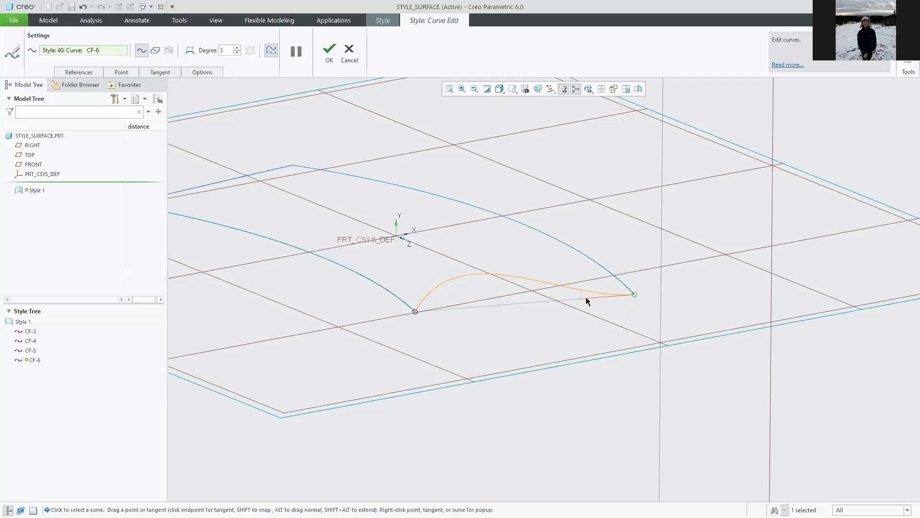
Flatten CF-6's right-end tangent in repeated drags, checking the arch from edge-on and oblique views.
drag(585, 298, 625, 175)
middle_drag(585, 375, 626, 353)
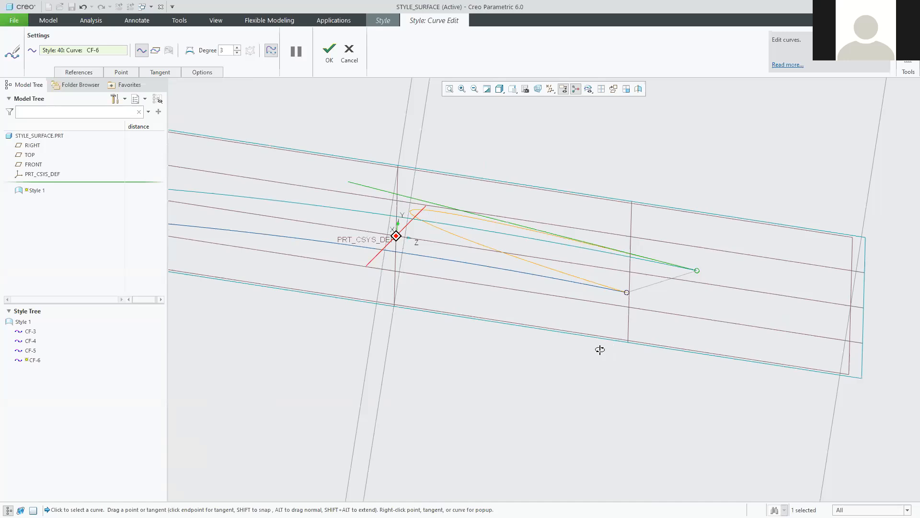
middle_drag(575, 365, 546, 267)
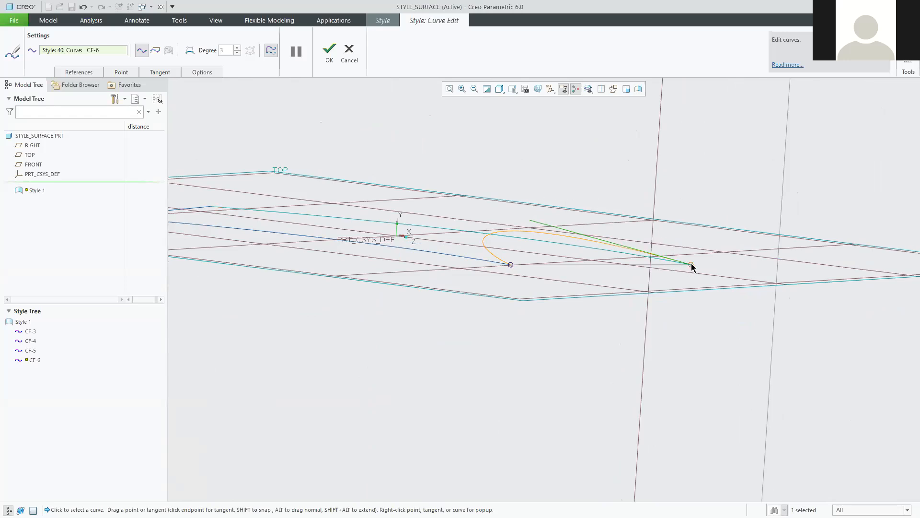
mouse_move(647, 300)
middle_down()
mouse_move(643, 292)
mouse_move(638, 307)
middle_up()
drag(581, 199, 627, 239)
mouse_move(677, 315)
middle_down()
mouse_move(682, 308)
mouse_move(665, 305)
mouse_move(682, 317)
middle_up()
drag(574, 188, 662, 273)
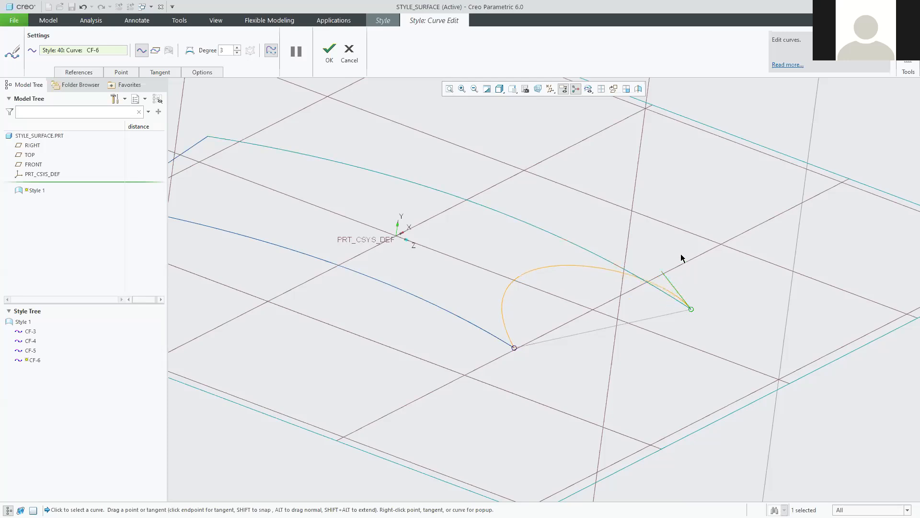
mouse_move(557, 381)
middle_down()
mouse_move(554, 363)
mouse_move(490, 367)
mouse_move(409, 231)
middle_up()
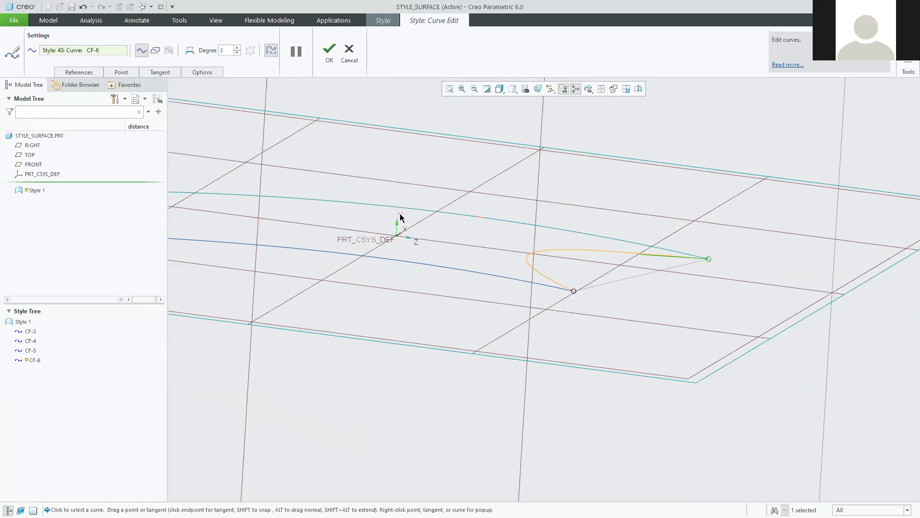
middle_drag(599, 342, 592, 347)
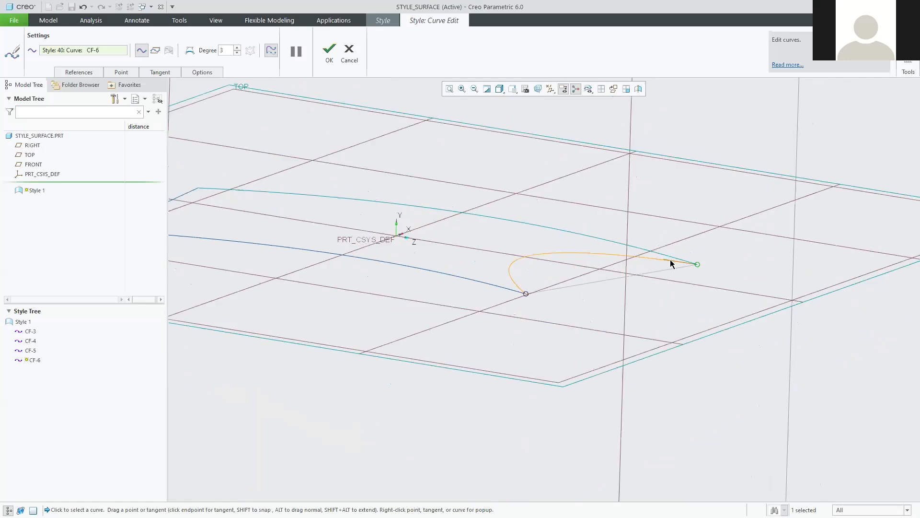
right_click(670, 263)
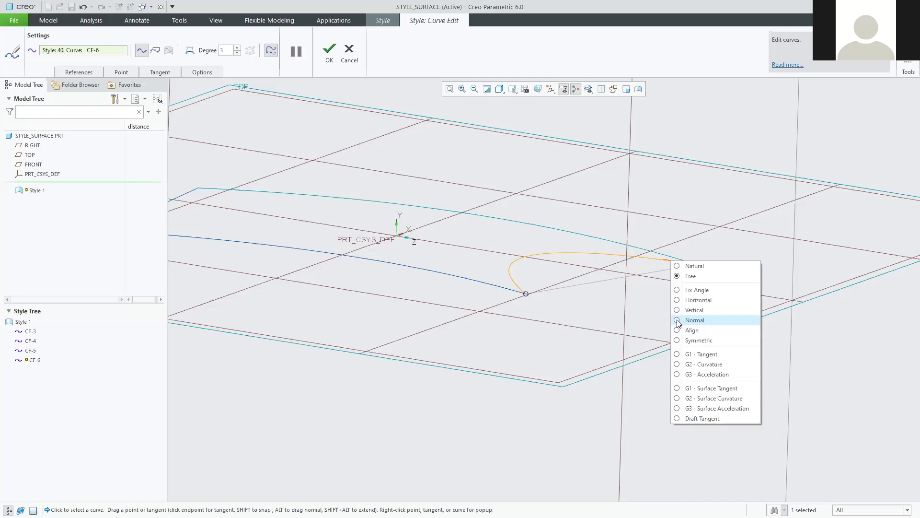
Set CF-6's right-end tangent condition to Normal, tilting the view toward the TOP plane.
click(678, 319)
middle_drag(678, 263, 699, 306)
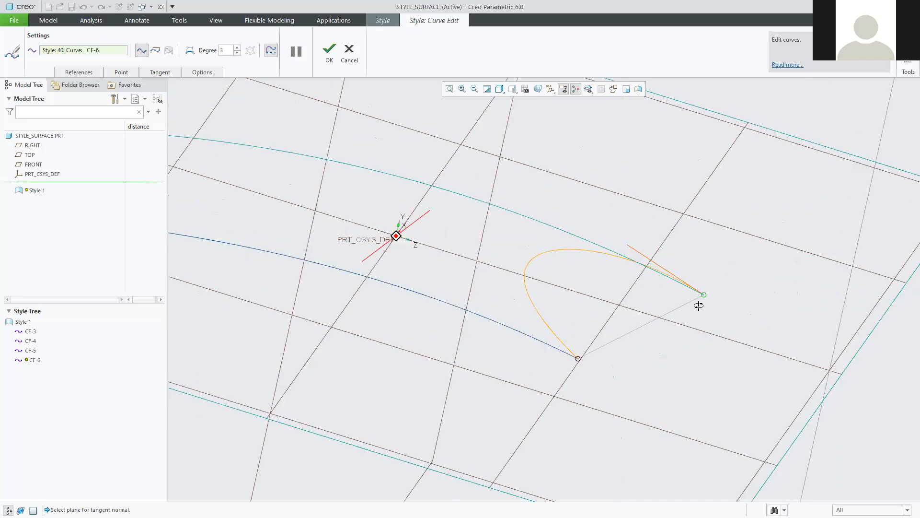
middle_drag(682, 273, 672, 266)
right_click(671, 262)
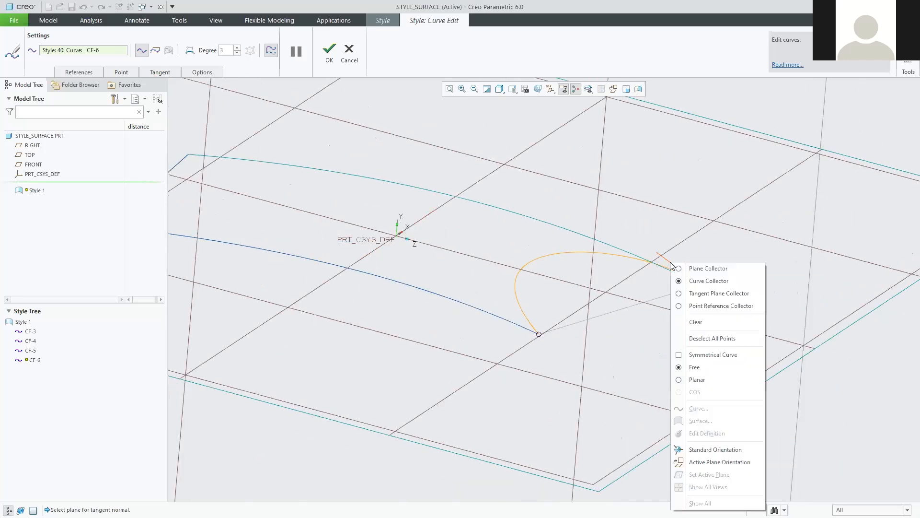
click(623, 380)
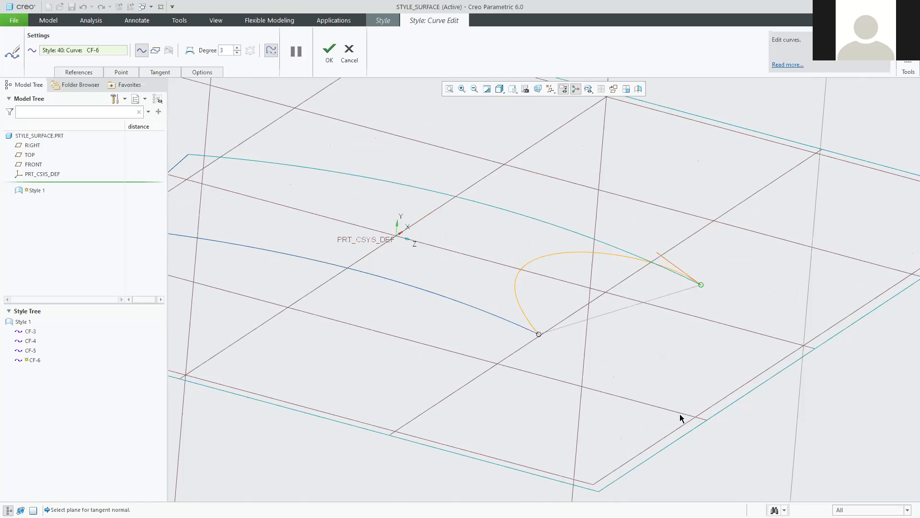
scroll(680, 415, down, 3)
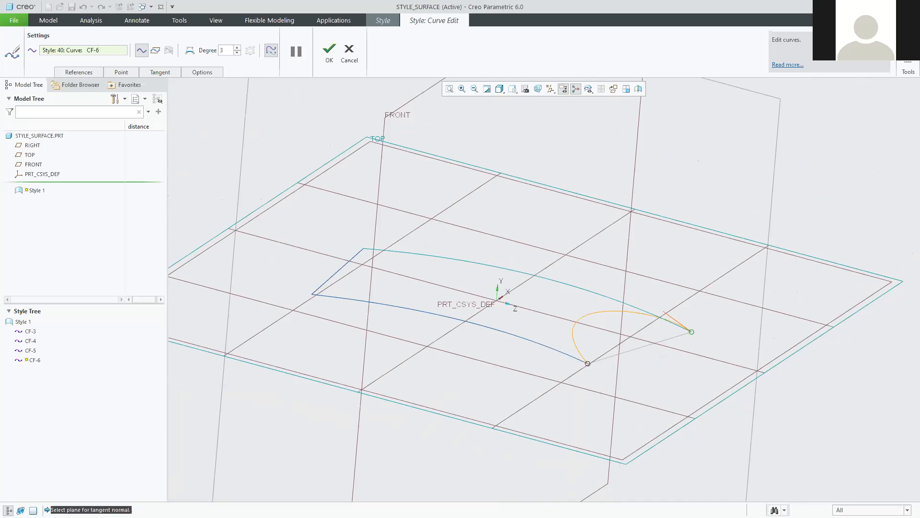
Pick TOP as the right end's normal plane and shorten that tangent to lower the arch.
click(858, 307)
mouse_move(664, 422)
middle_down()
mouse_move(638, 395)
mouse_move(602, 396)
mouse_move(650, 393)
mouse_move(687, 408)
mouse_move(693, 400)
middle_up()
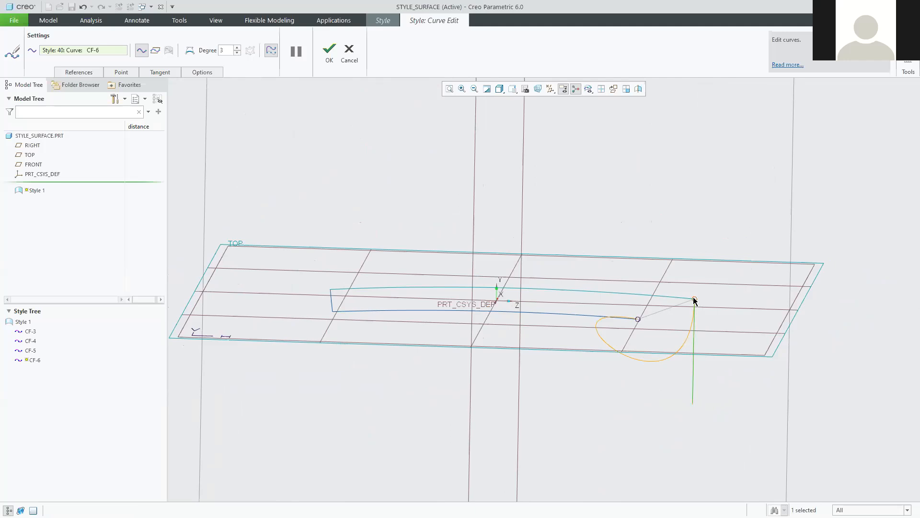
drag(694, 404, 709, 197)
middle_drag(660, 331, 695, 231)
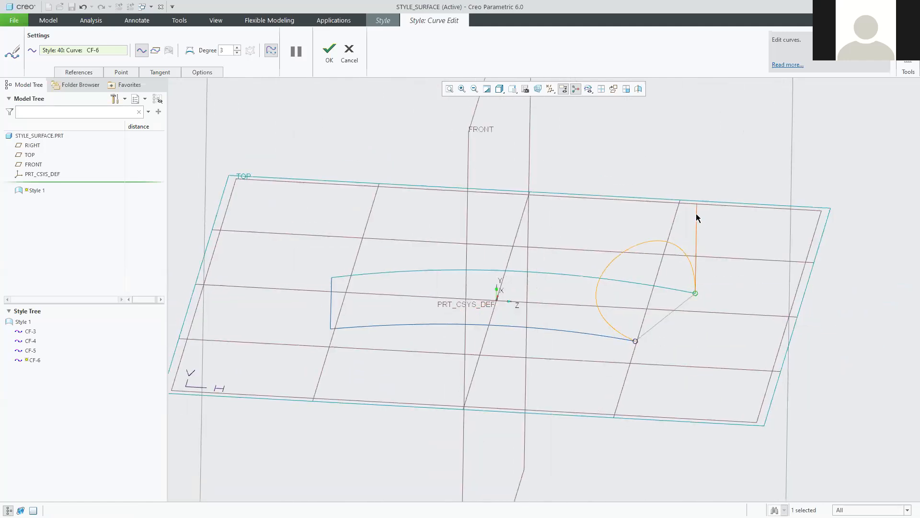
drag(696, 211, 703, 238)
middle_drag(726, 340, 729, 303)
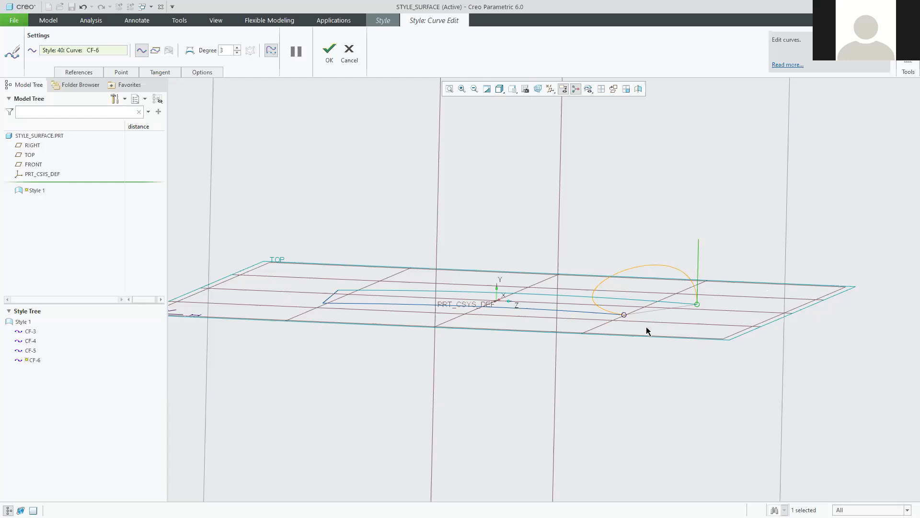
Drag CF-6's left-end tangent handle to reshape the arch from the lower endpoint.
click(625, 314)
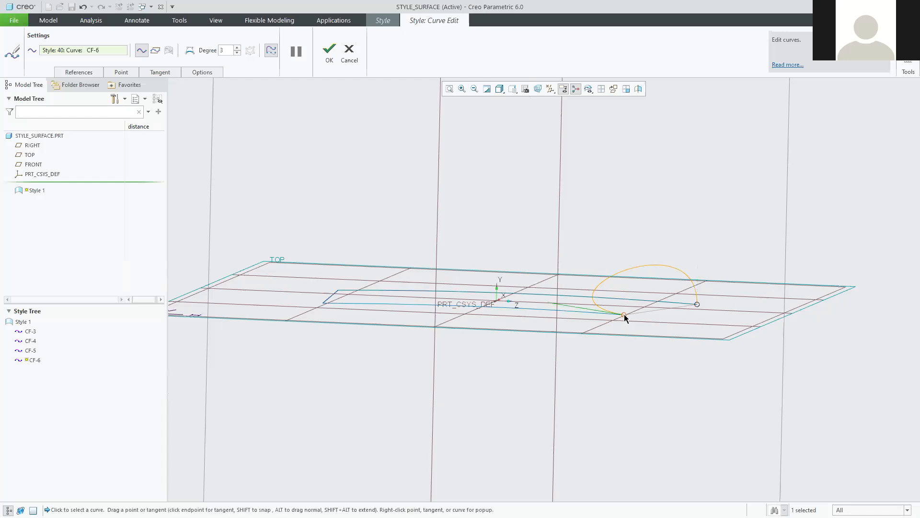
drag(568, 310, 598, 332)
middle_drag(598, 331, 579, 342)
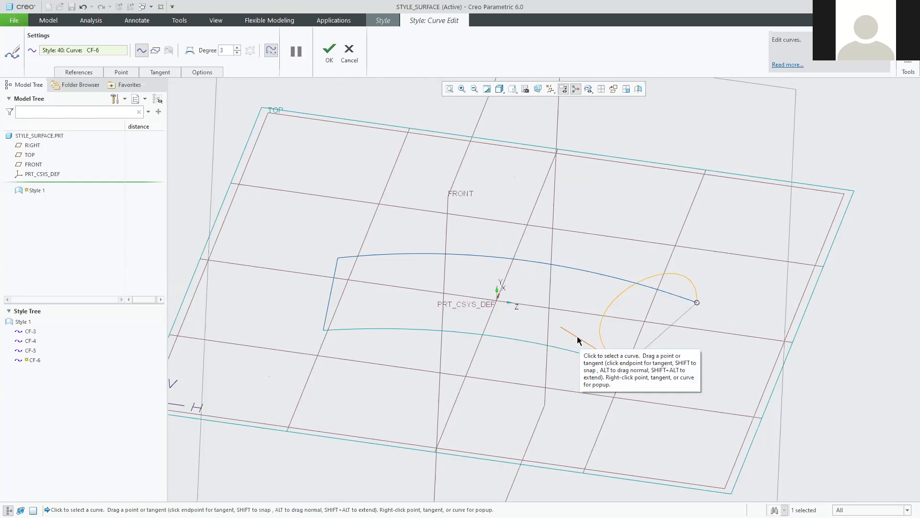
right_click(579, 341)
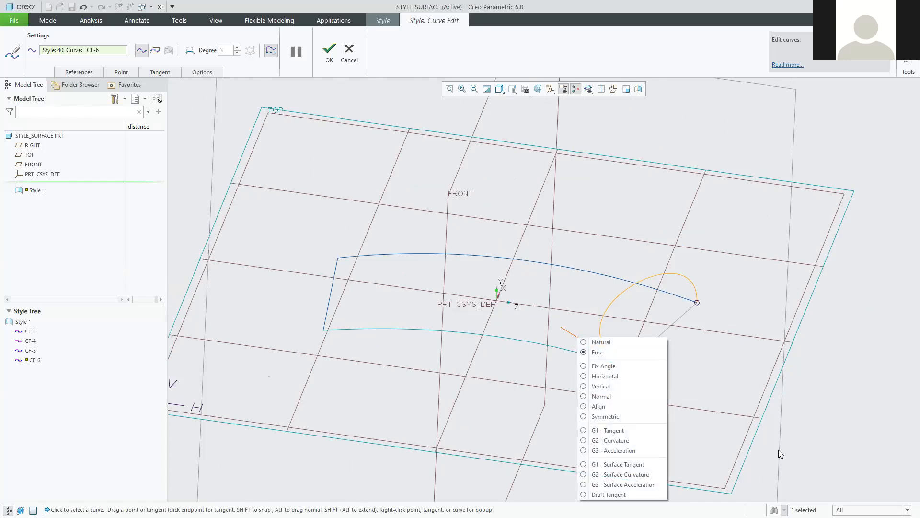
Make CF-6's left-end tangent Normal, using the TOP datum plane as its reference.
click(822, 436)
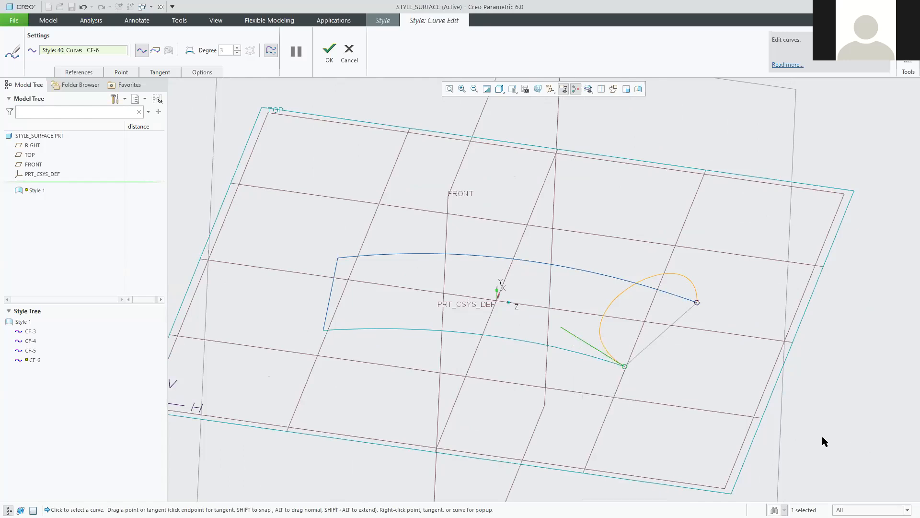
right_click(580, 340)
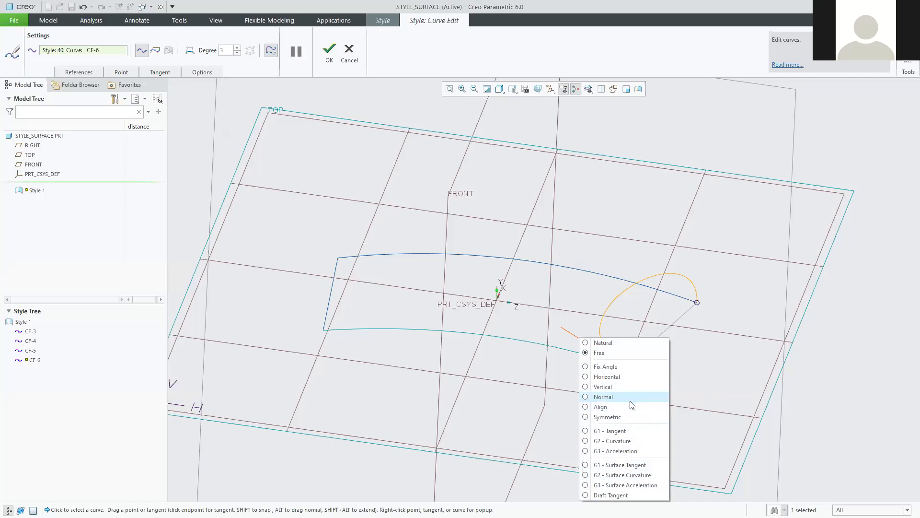
click(588, 397)
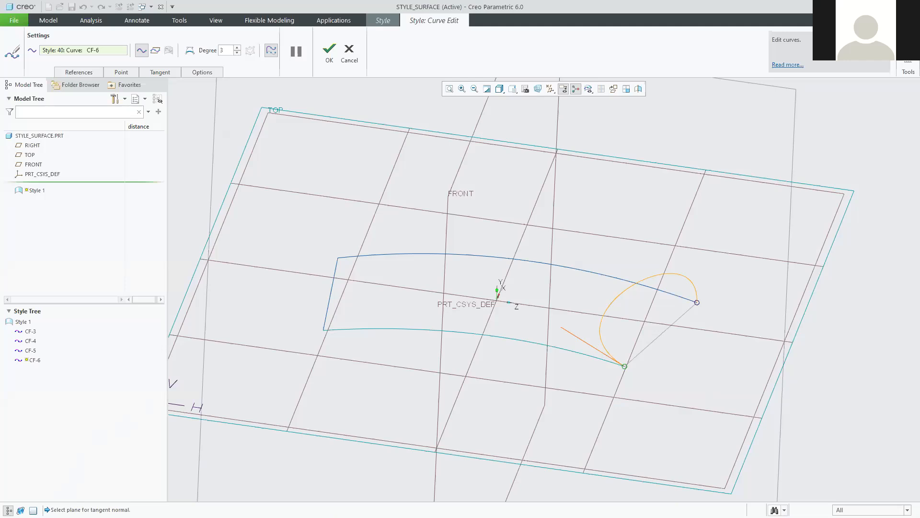
click(737, 466)
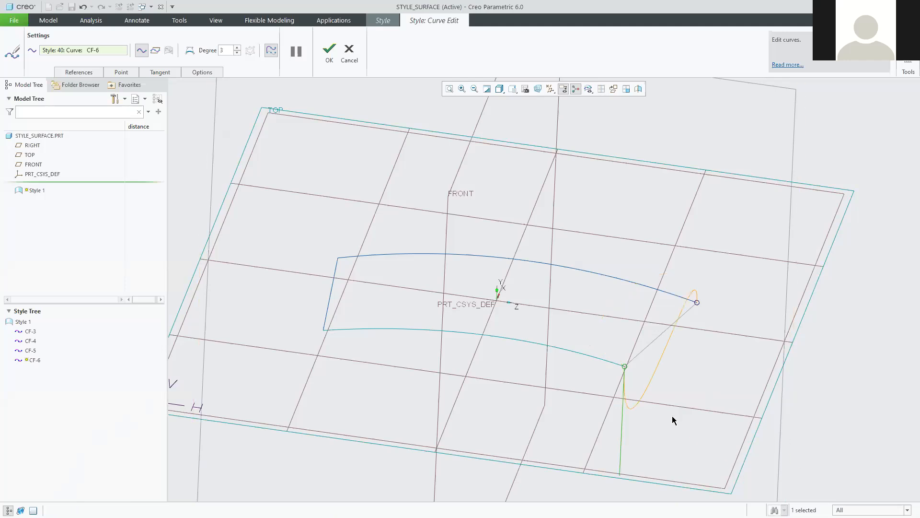
middle_drag(676, 391, 582, 365)
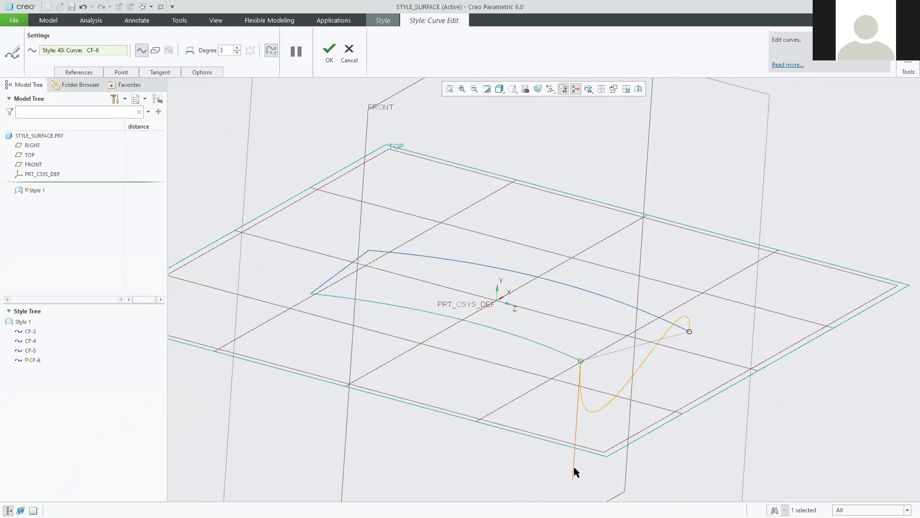
Pull the end tangent upward to arch CF-6, check it edge-on, then switch to the PDF.
drag(573, 462, 585, 297)
mouse_move(670, 378)
middle_down()
mouse_move(662, 372)
mouse_move(658, 387)
mouse_move(662, 376)
mouse_move(702, 376)
mouse_move(704, 393)
mouse_move(684, 374)
mouse_move(688, 396)
mouse_move(685, 387)
mouse_move(577, 346)
mouse_move(503, 296)
middle_up()
scroll(502, 296, up, 2)
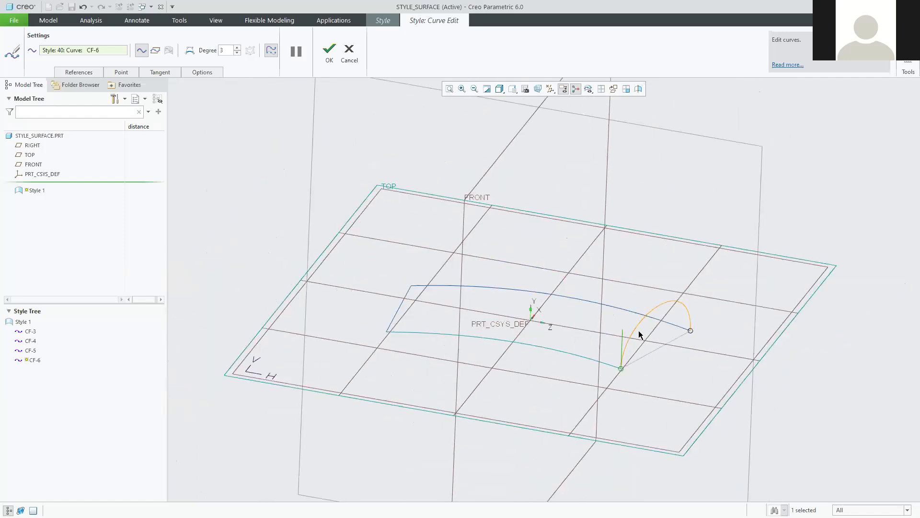
mouse_move(649, 362)
middle_down()
mouse_move(653, 345)
mouse_move(598, 360)
middle_up()
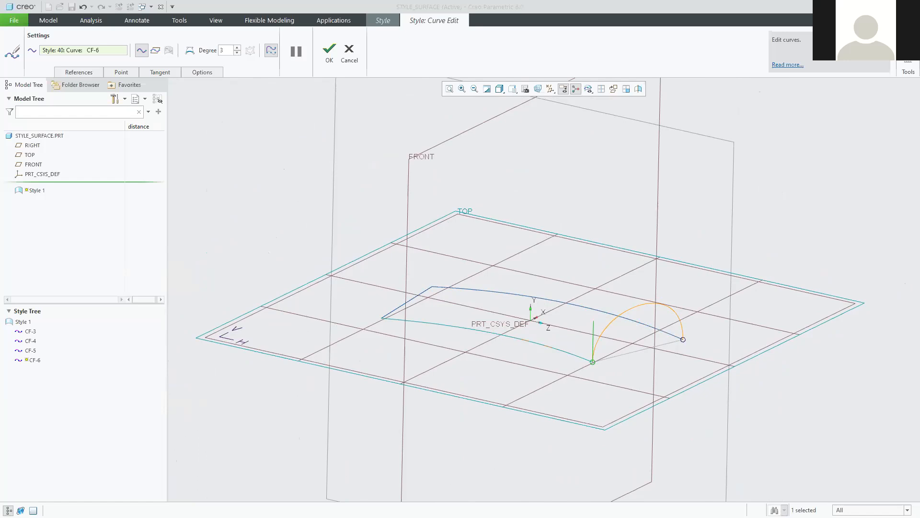
key(alt+Tab)
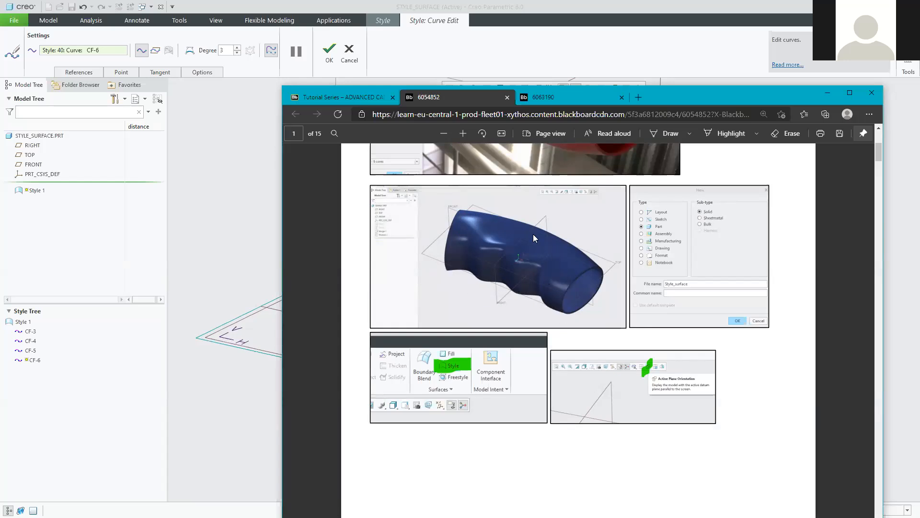
Scroll the PDF to page 3's tangent-edit screenshots, then put it away for Creo.
scroll(546, 356, down, 15)
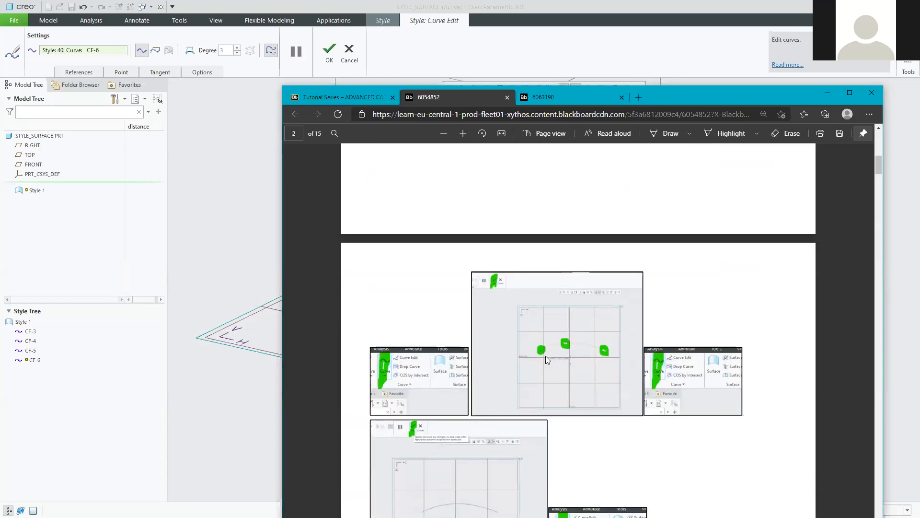
scroll(545, 367, down, 6)
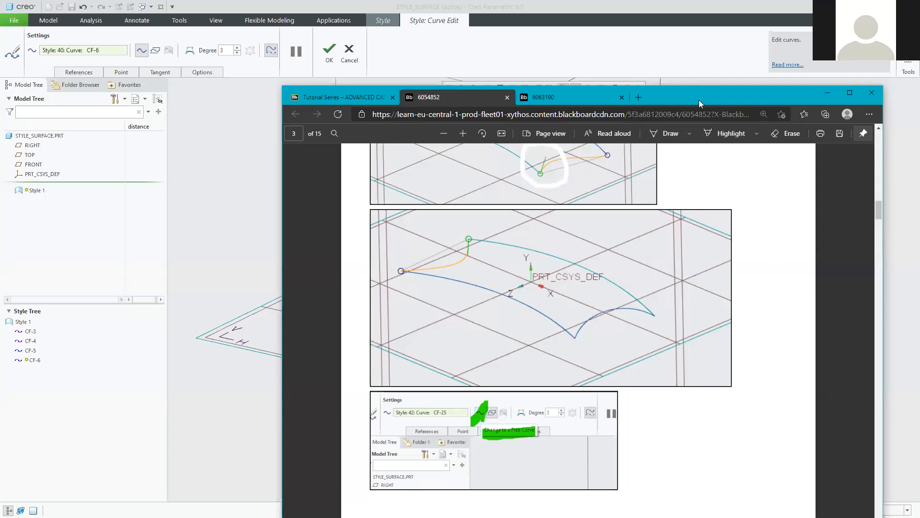
click(828, 93)
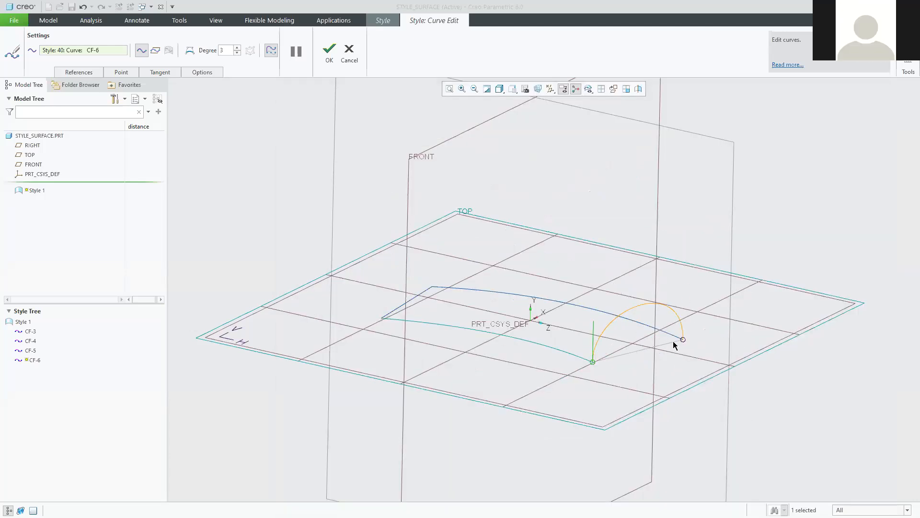
With TOP edge-on, readjust the right and left endpoint tangents of the CF-6 arch.
middle_drag(690, 368, 754, 343)
middle_drag(667, 353, 647, 353)
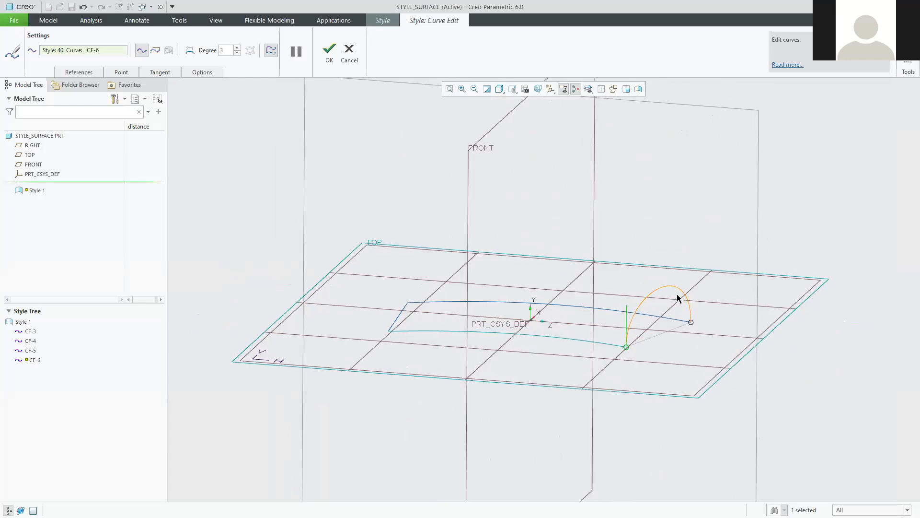
click(691, 322)
mouse_move(693, 274)
mouse_down()
mouse_move(699, 309)
mouse_move(705, 274)
mouse_up()
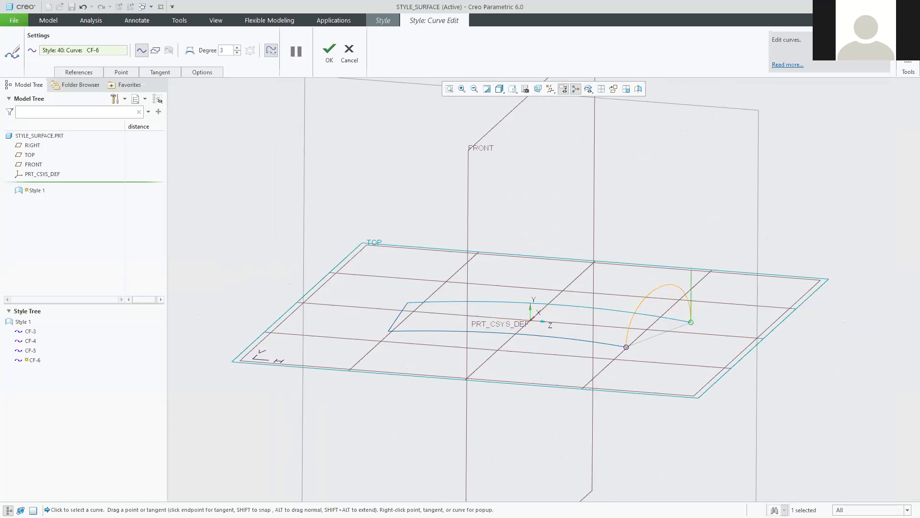
click(627, 347)
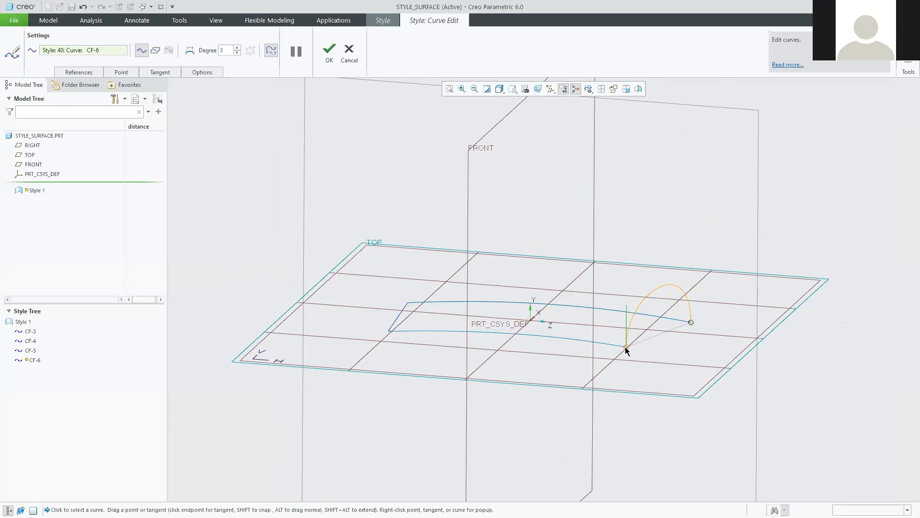
mouse_move(627, 307)
mouse_down()
mouse_move(629, 295)
mouse_move(633, 334)
mouse_move(633, 308)
mouse_up()
Shorten the right tangent to flatten the arch, then cancel the edit, leaving CF-6 straight.
click(691, 322)
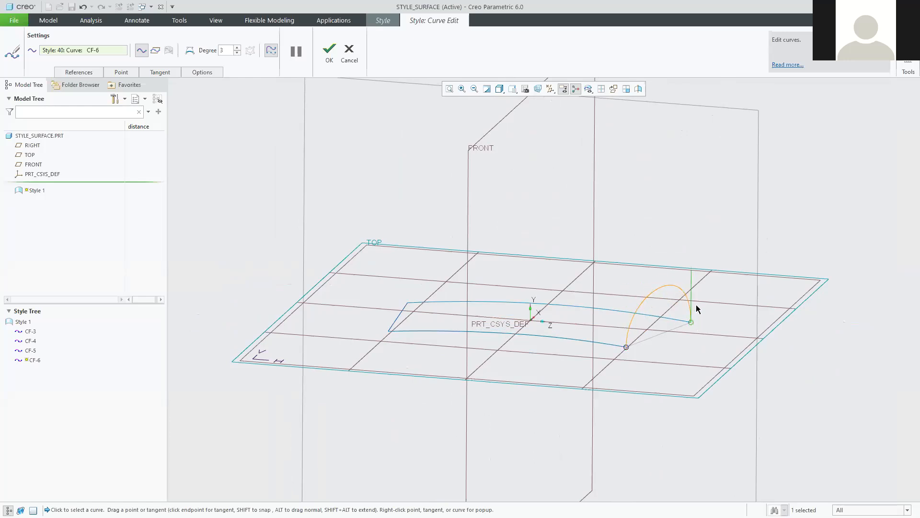
drag(693, 280, 692, 294)
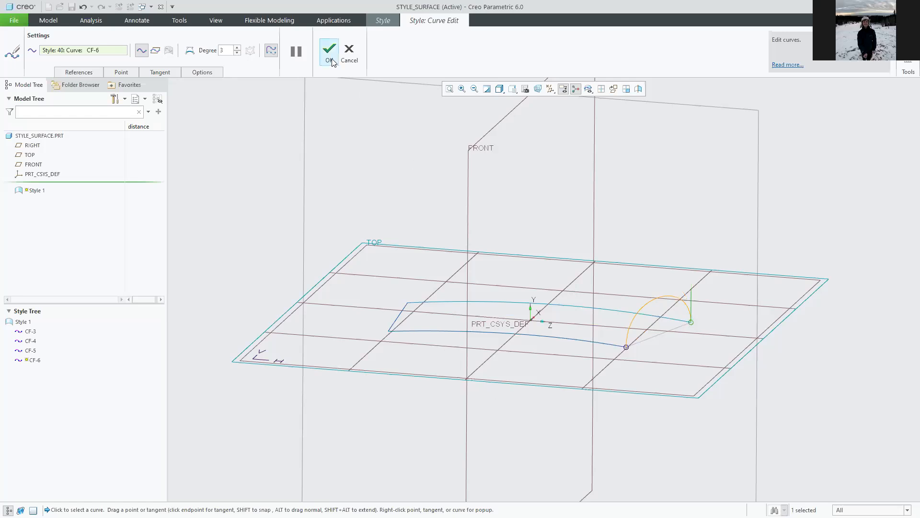
middle_drag(687, 364, 638, 366)
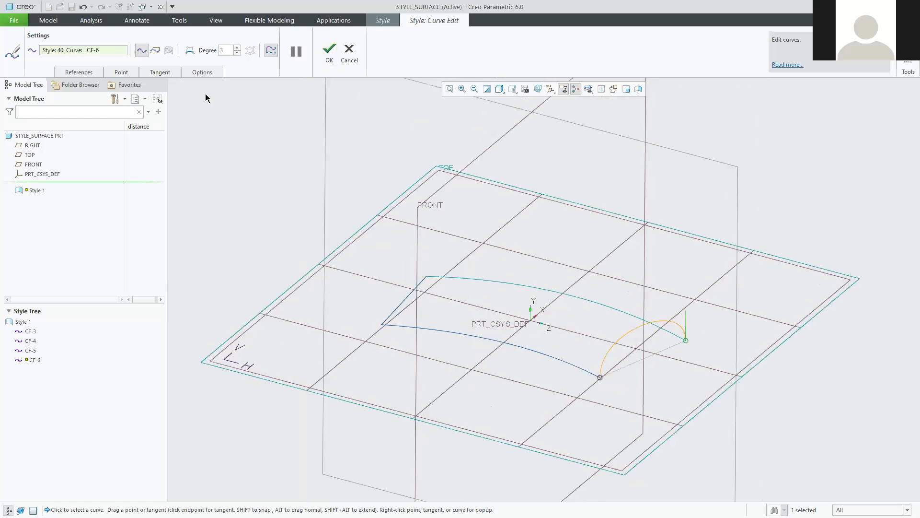
click(349, 51)
From a flatter view, reopen straight curve CF-6 for editing and pick its lower endpoint.
middle_drag(643, 390, 662, 387)
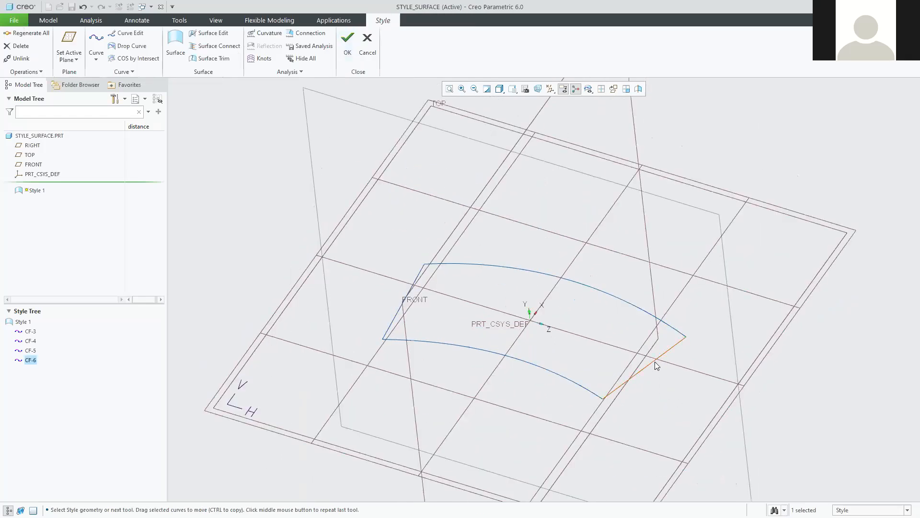
middle_drag(657, 387, 671, 364)
scroll(671, 363, down, 3)
click(859, 409)
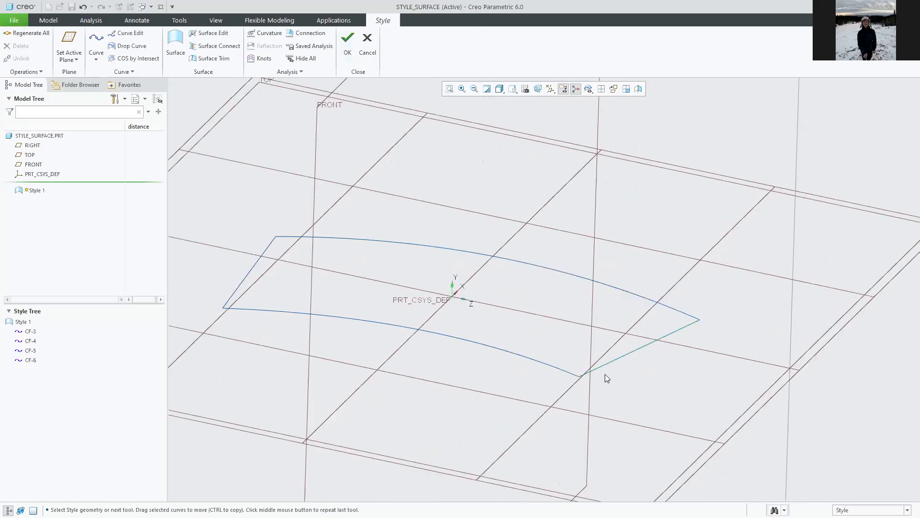
double_click(637, 350)
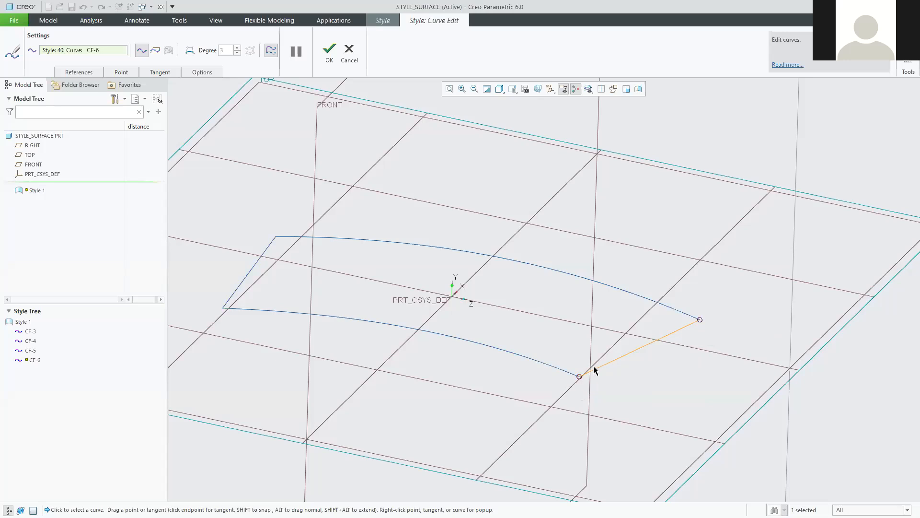
click(579, 377)
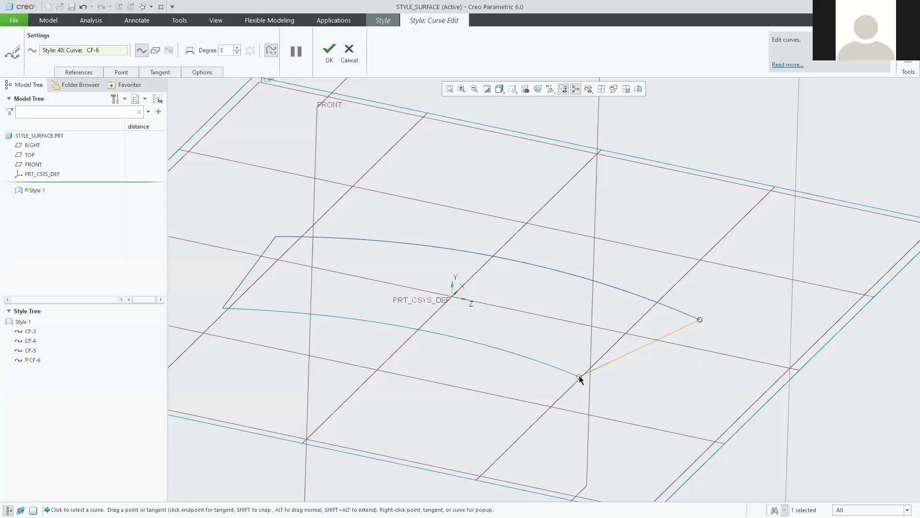
Trial-bend CF-6 by dragging its upper endpoint tangent, then discard the tangent changes.
click(700, 320)
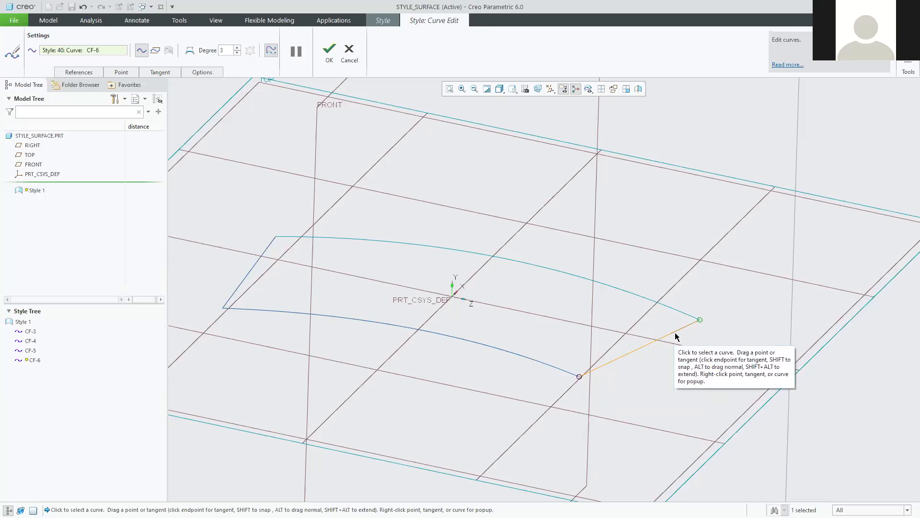
drag(675, 334, 642, 318)
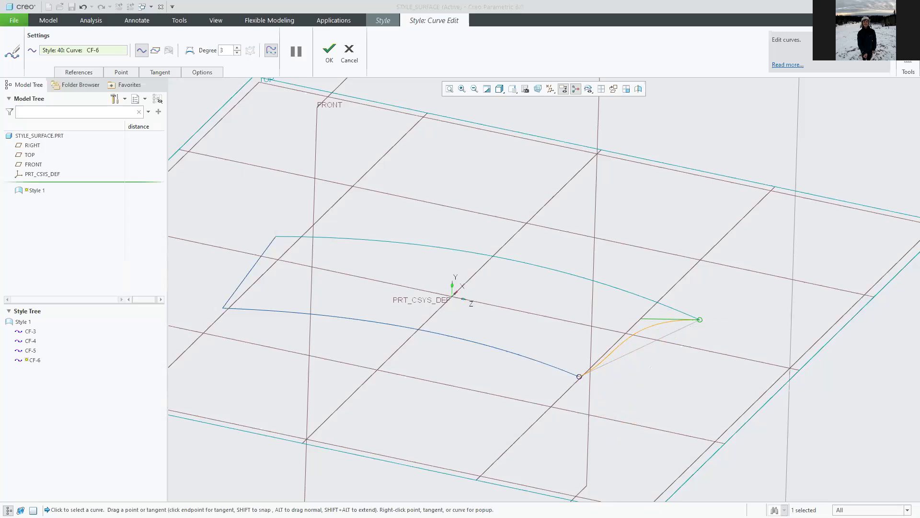
drag(647, 321, 676, 352)
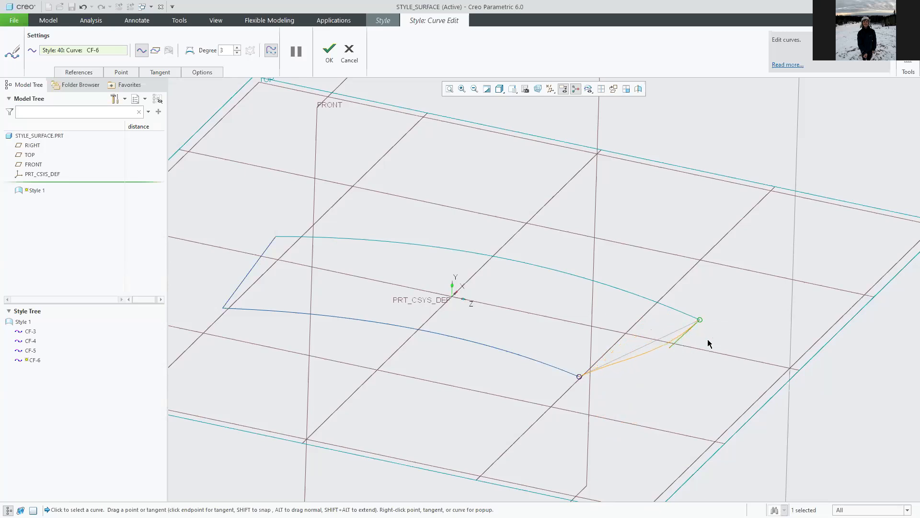
click(349, 52)
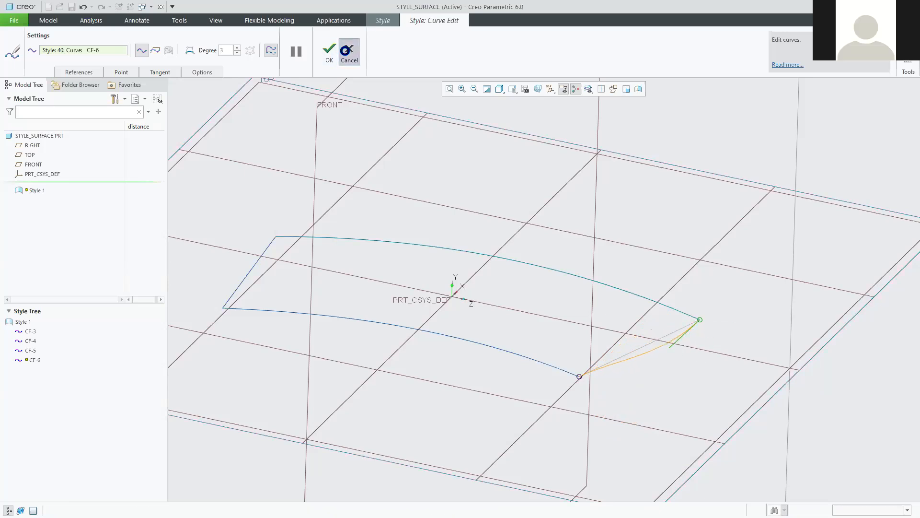
Reopen CF-6, try a horizontal endpoint tangent, and cancel the edit.
double_click(649, 345)
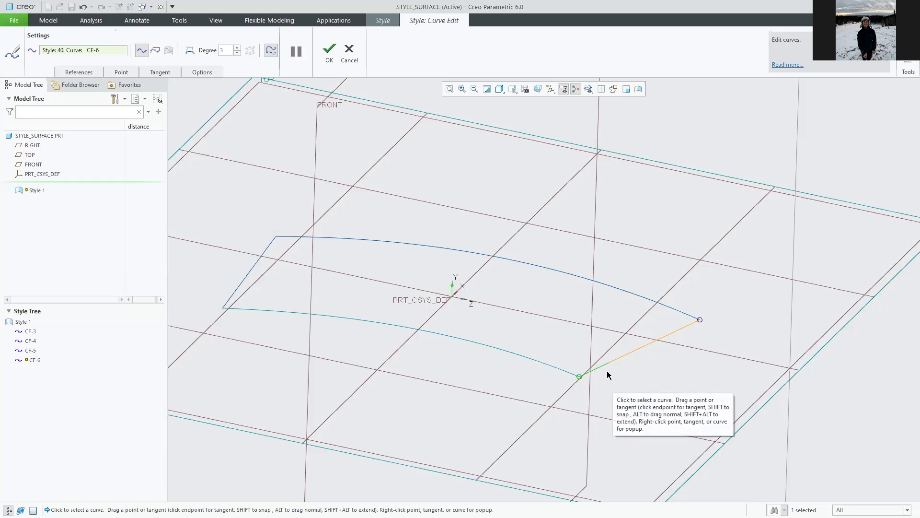
drag(604, 364, 568, 339)
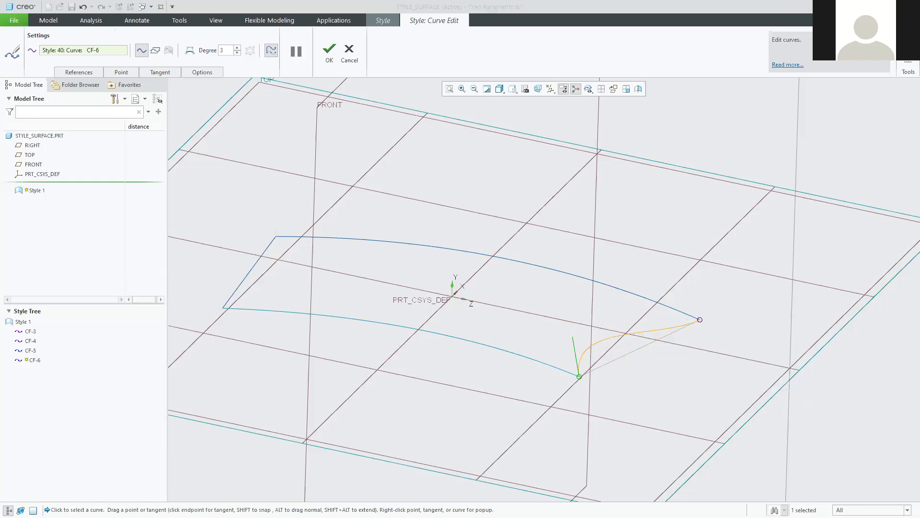
click(356, 50)
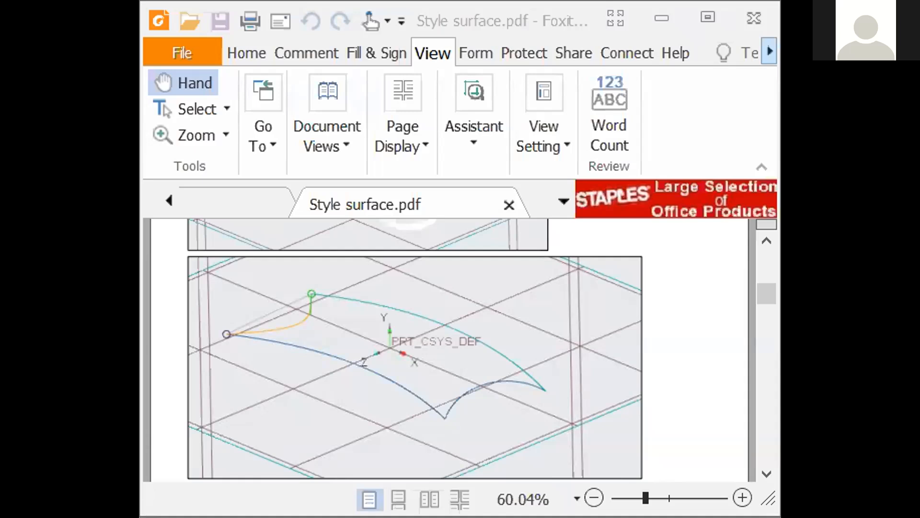
Glance at the Foxit tutorial, return to Creo, and cancel the unfinished curve CF-11.
key(alt+Tab)
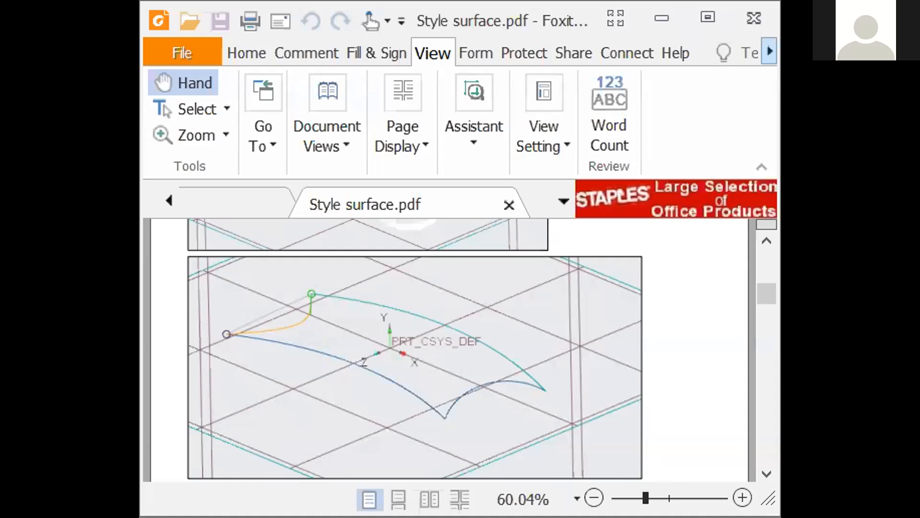
key(alt+Tab)
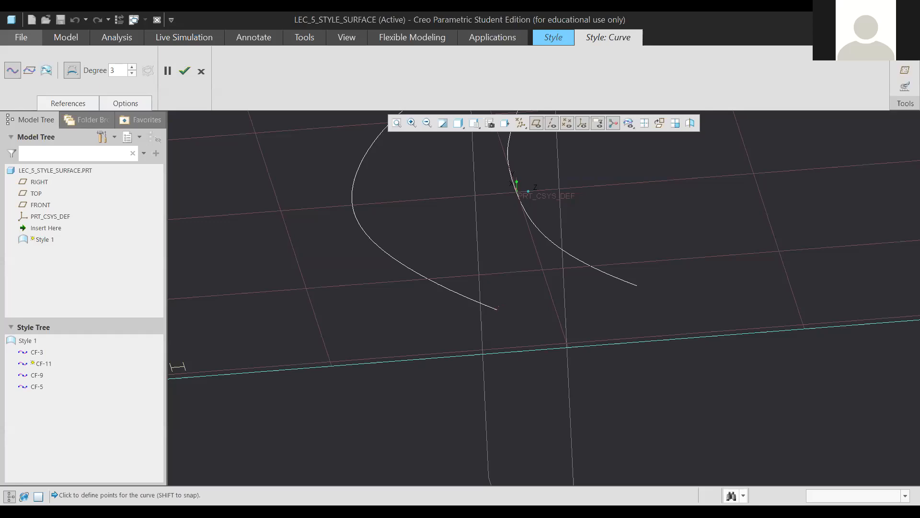
click(201, 71)
Adjust the zoom and start a new free-form Style curve, CF-12.
scroll(545, 276, up, 3)
scroll(576, 272, down, 2)
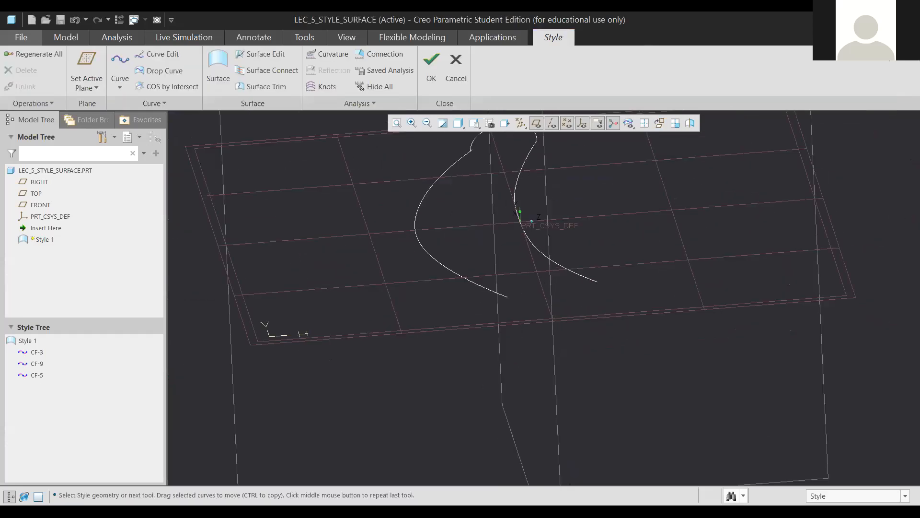
scroll(561, 264, up, 2)
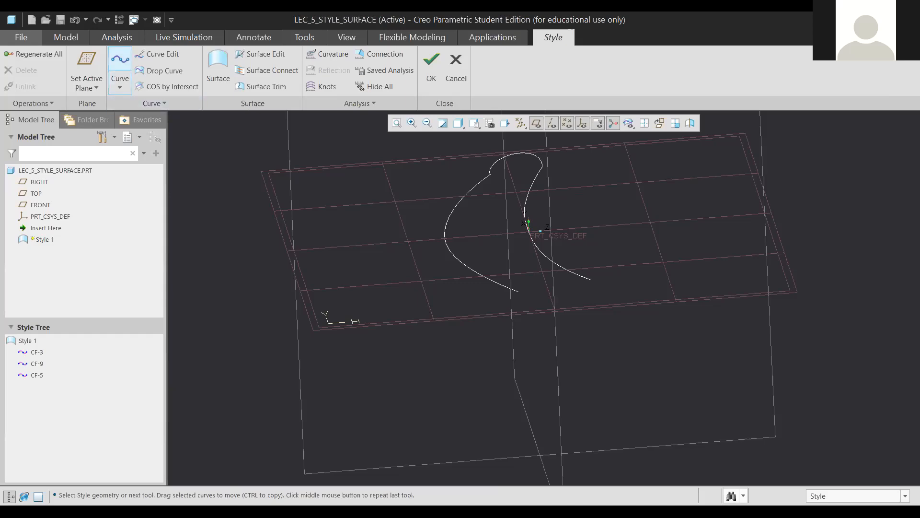
click(120, 64)
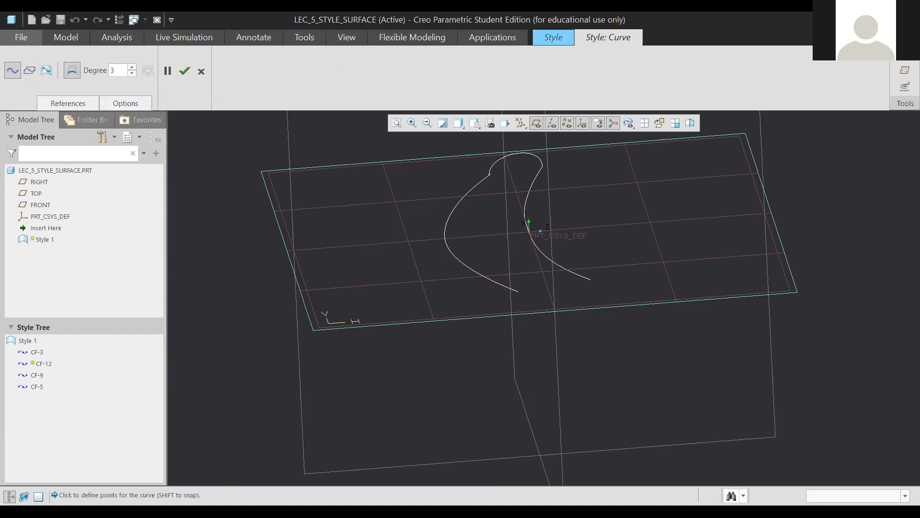
Draw CF-12 from the left curve's lower end to the right curve's end and finish it.
scroll(518, 289, up, 2)
scroll(518, 289, down, 4)
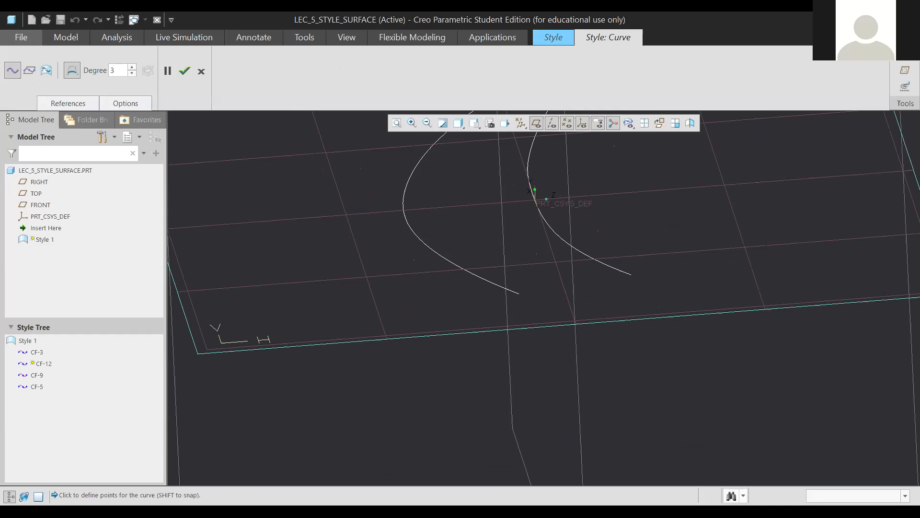
click(519, 292)
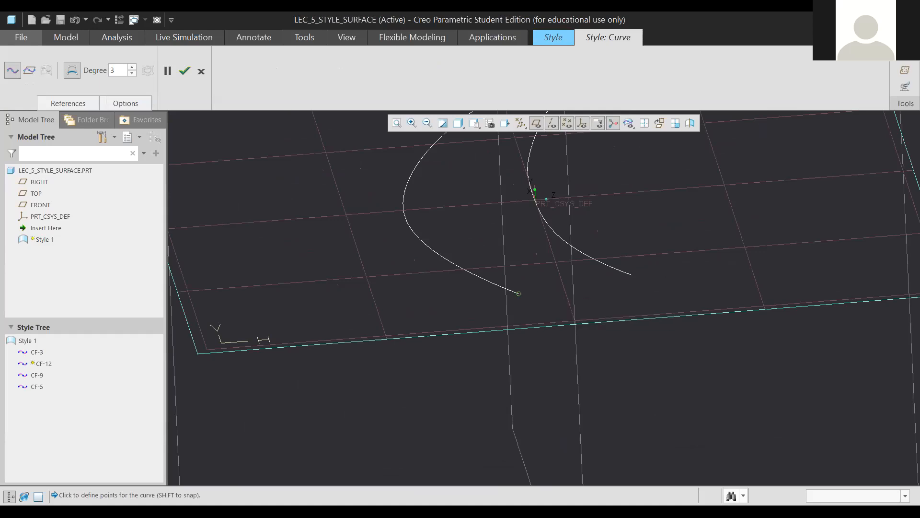
click(632, 274)
scroll(552, 288, up, 7)
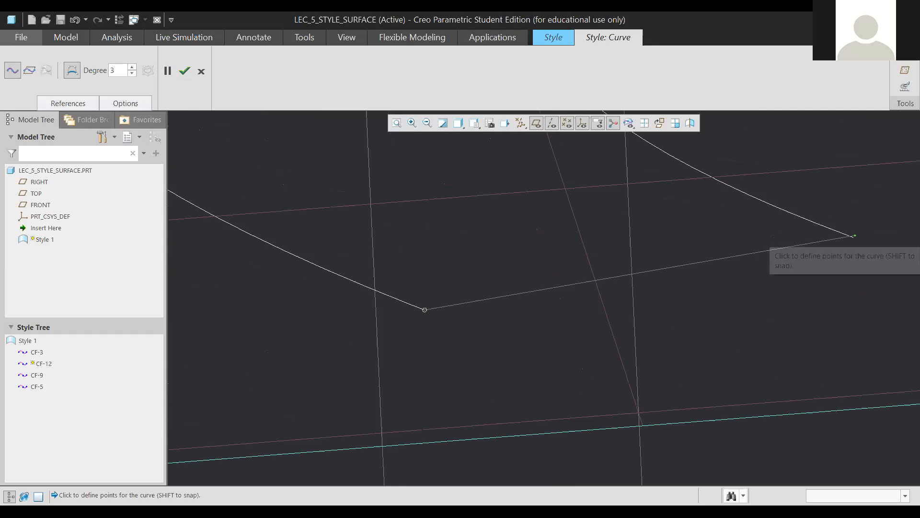
scroll(855, 236, down, 4)
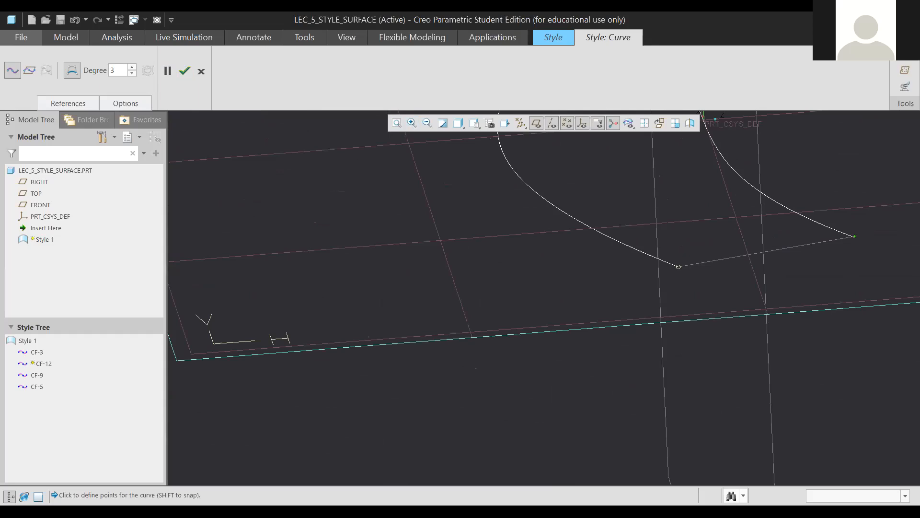
scroll(855, 236, up, 3)
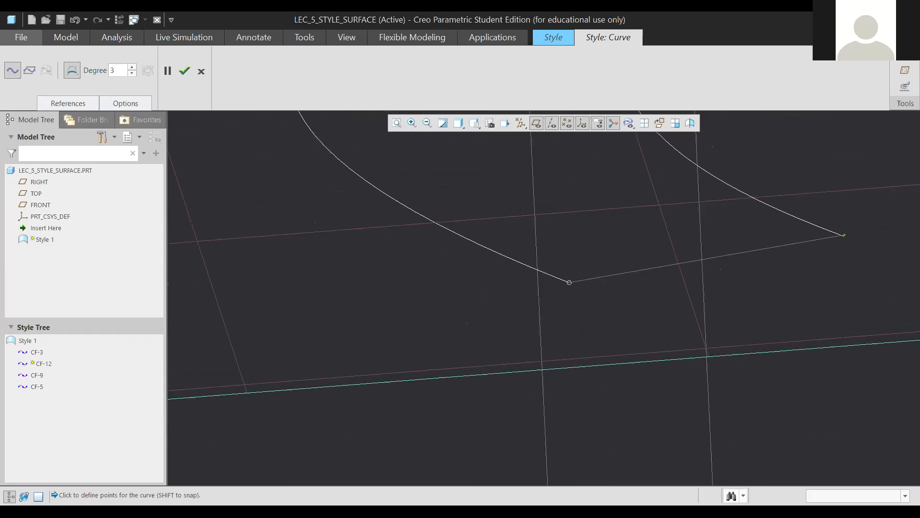
scroll(569, 281, up, 8)
scroll(587, 303, down, 11)
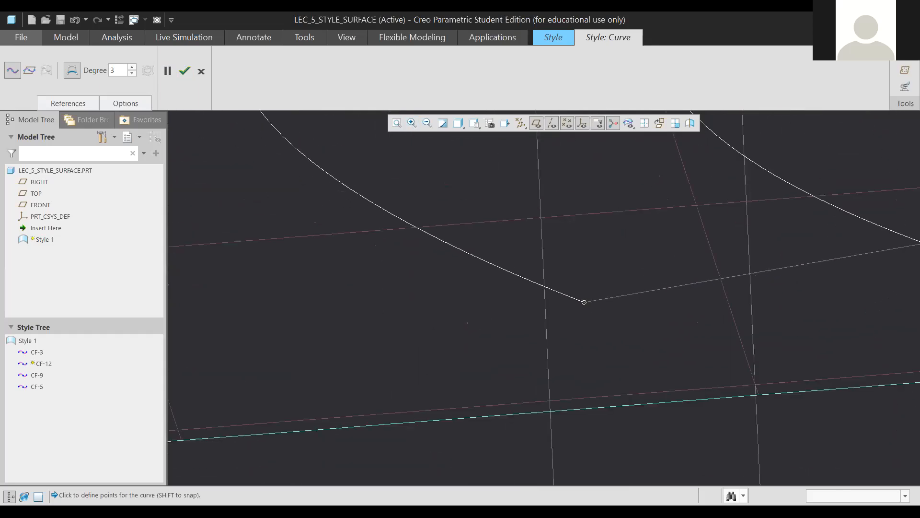
scroll(610, 292, down, 2)
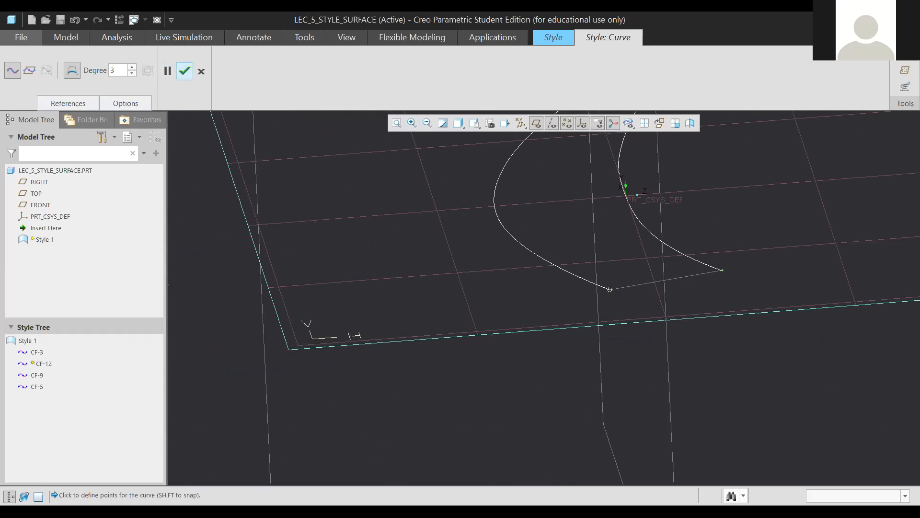
click(185, 71)
middle_drag(575, 288, 633, 276)
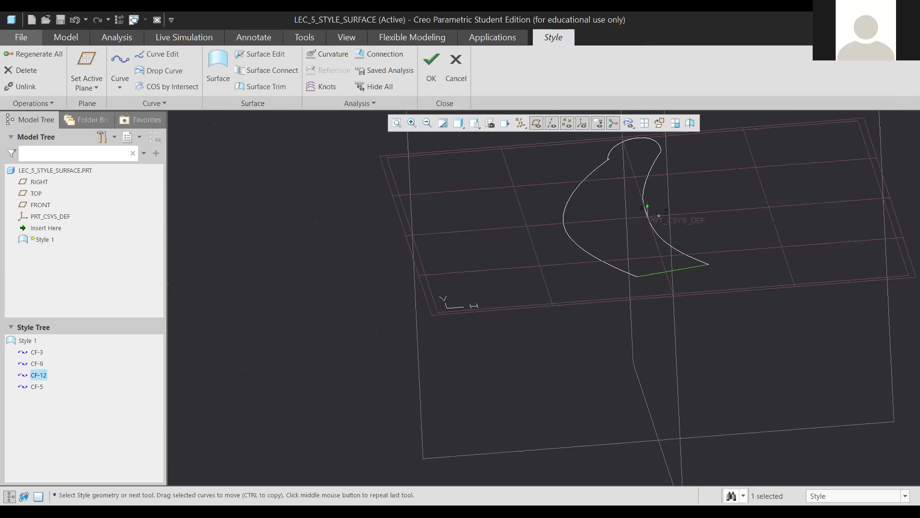
Drag CF-12's free end onto the white curve's endpoint and accept the edit.
scroll(733, 262, down, 12)
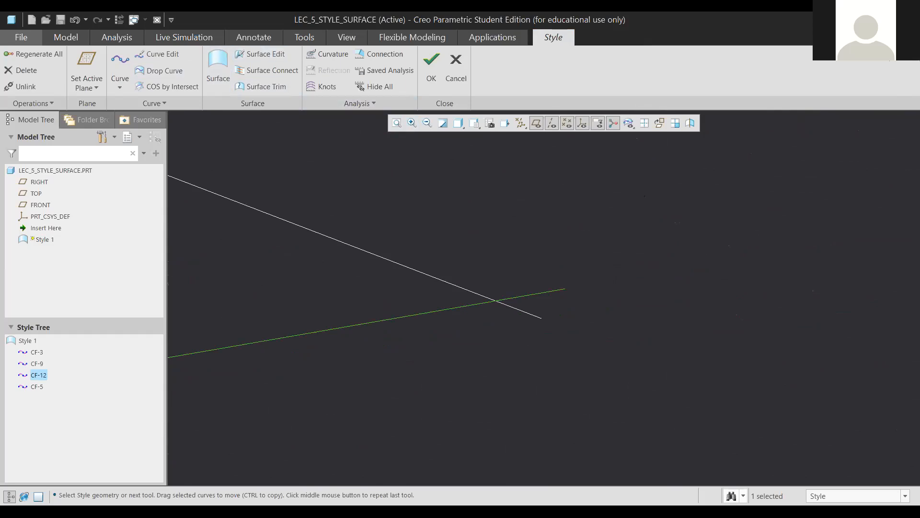
double_click(542, 293)
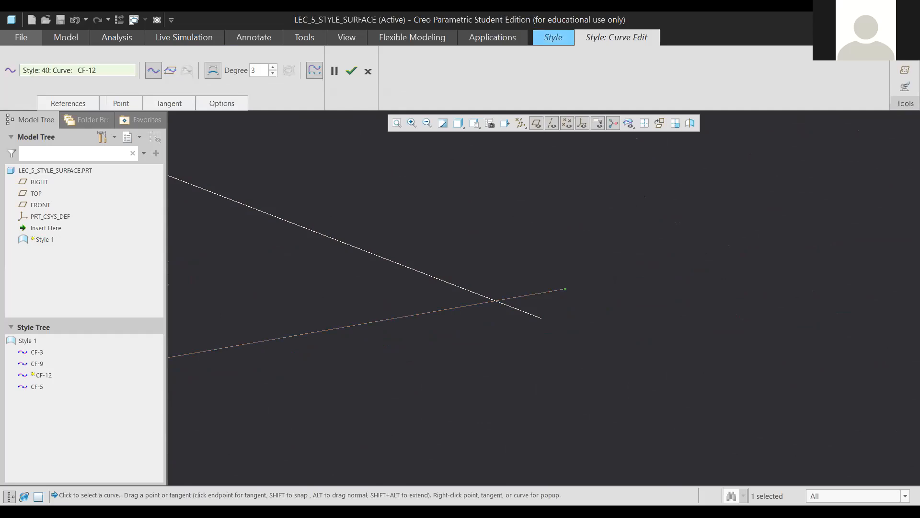
drag(566, 288, 545, 318)
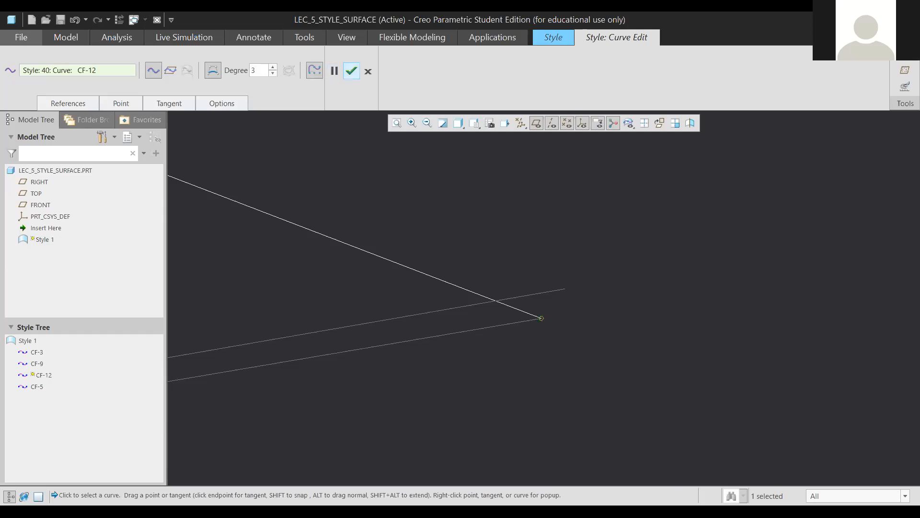
click(351, 71)
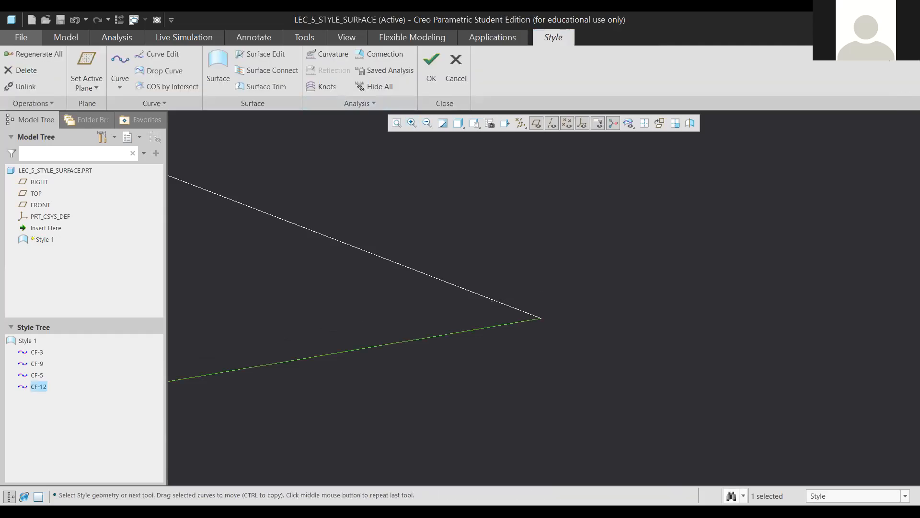
Zoom out and check CF-12's shortcut menu in the Style tree, then dismiss it.
scroll(467, 299, up, 5)
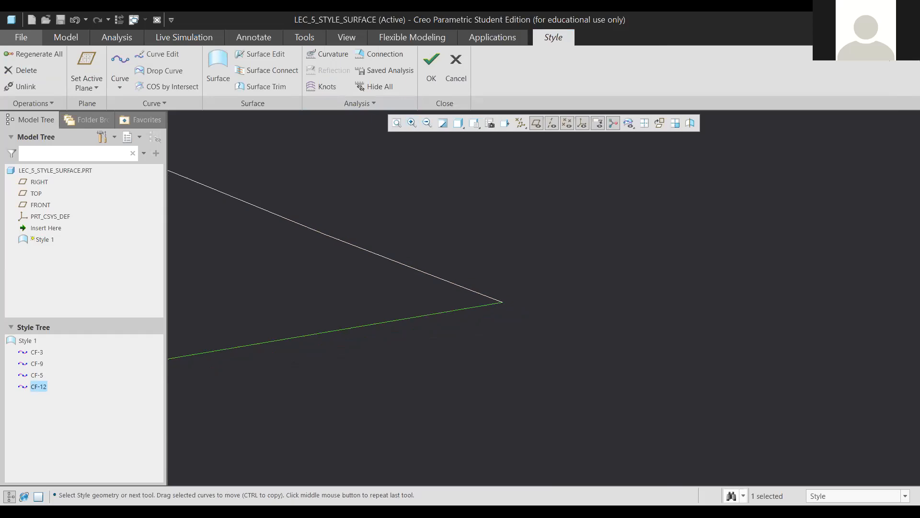
scroll(468, 298, up, 2)
scroll(467, 298, up, 2)
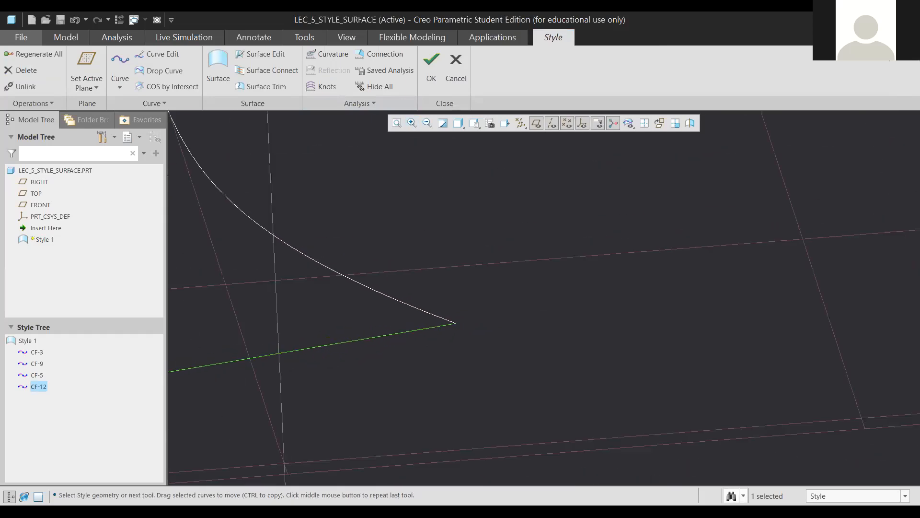
scroll(417, 328, up, 3)
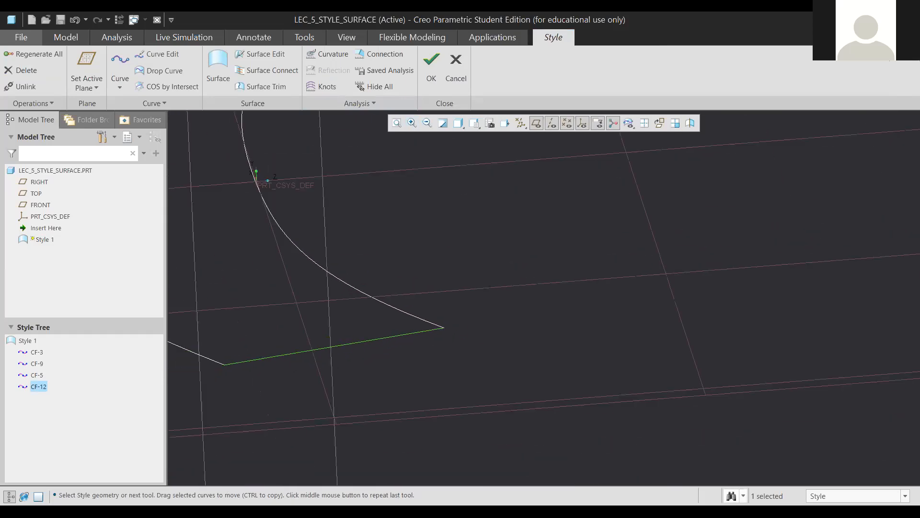
right_click(204, 322)
key(Escape)
Reopen CF-12 in Curve Edit and zoom in around its endpoint.
double_click(345, 345)
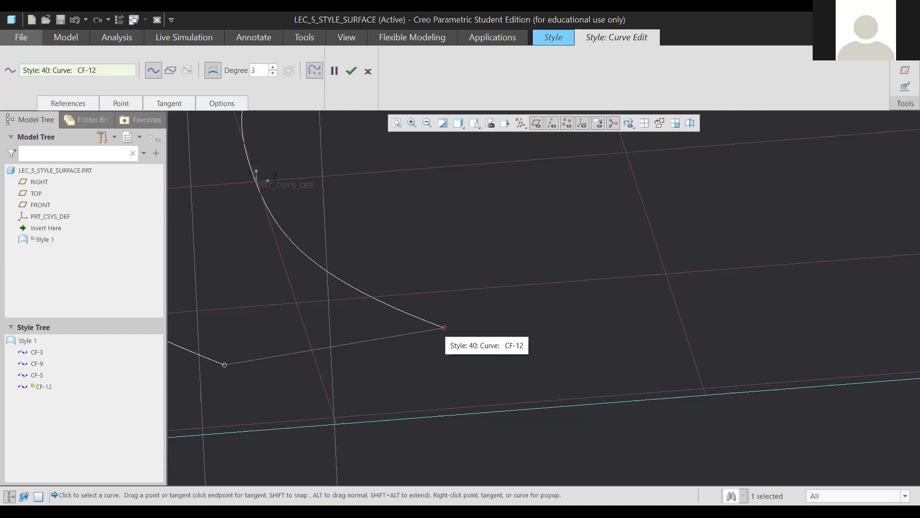
scroll(444, 328, up, 3)
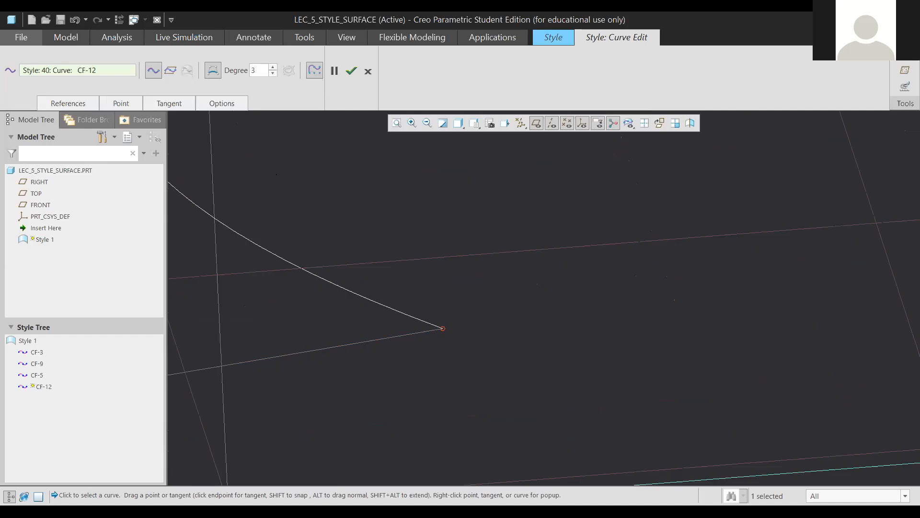
scroll(443, 329, down, 1)
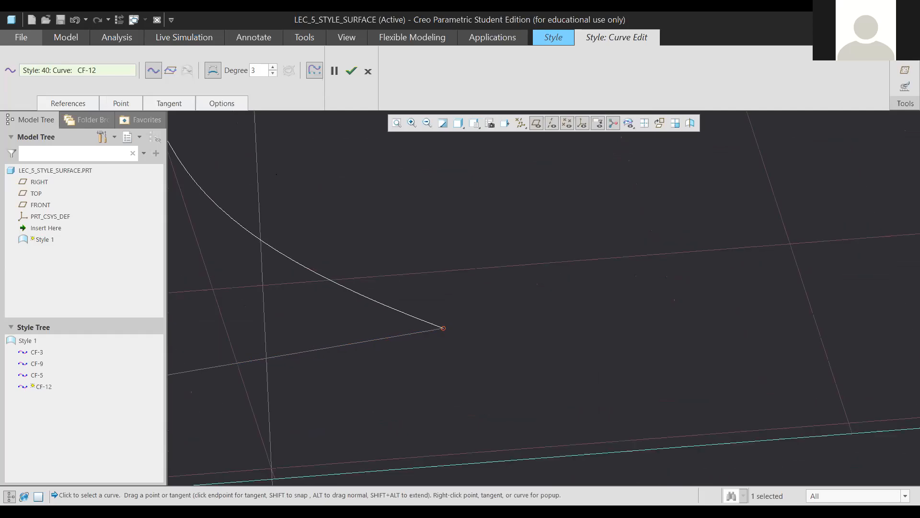
scroll(444, 327, down, 2)
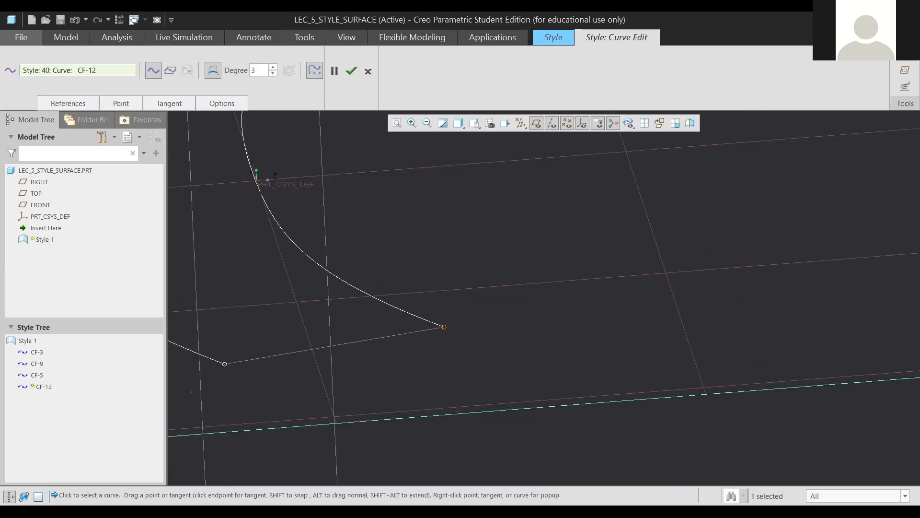
Switch curve CF-5 from control points to interpolation points, accepting the shape-change warning.
click(408, 313)
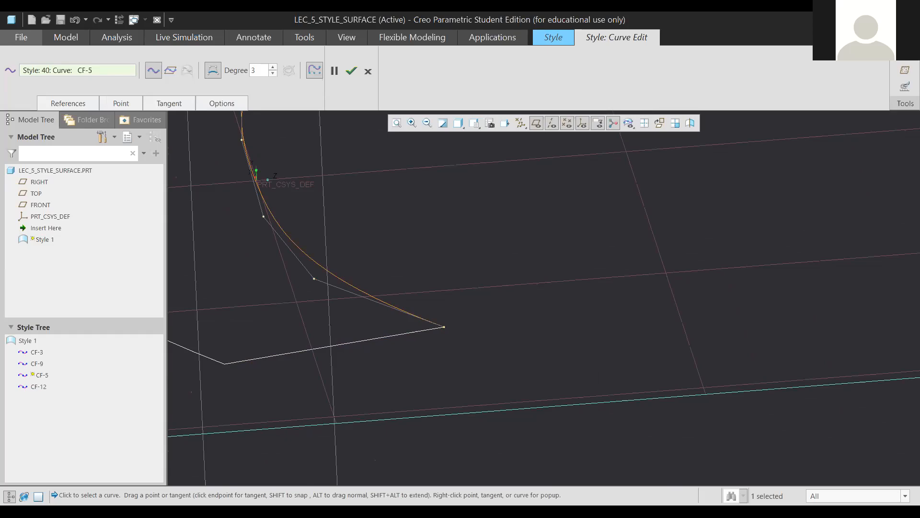
scroll(308, 221, down, 3)
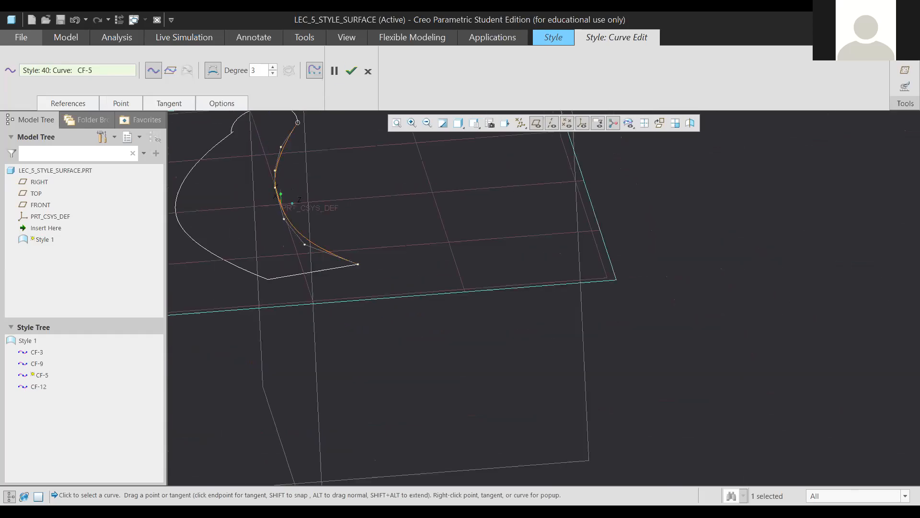
scroll(264, 118, up, 2)
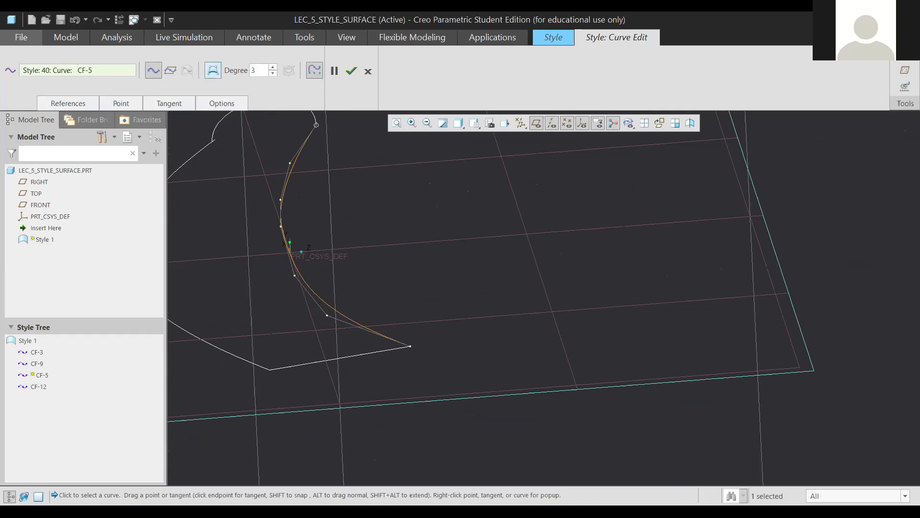
click(213, 70)
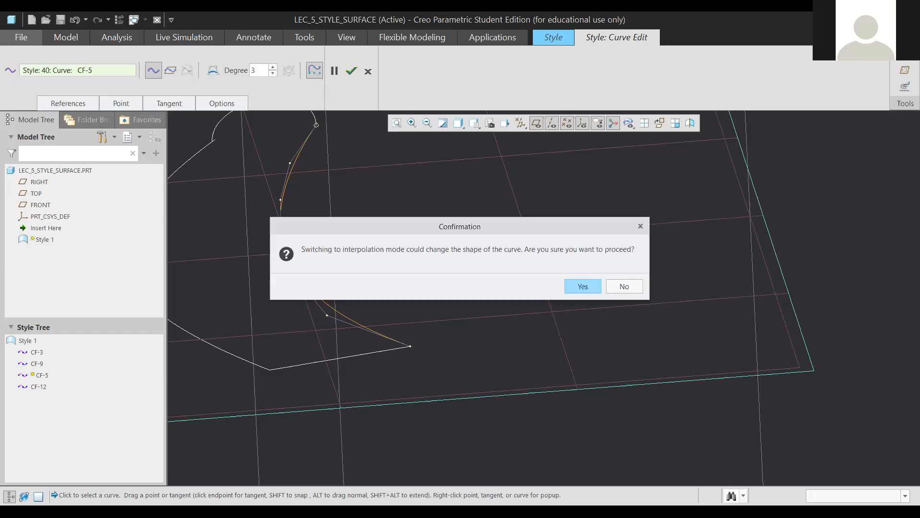
key(Return)
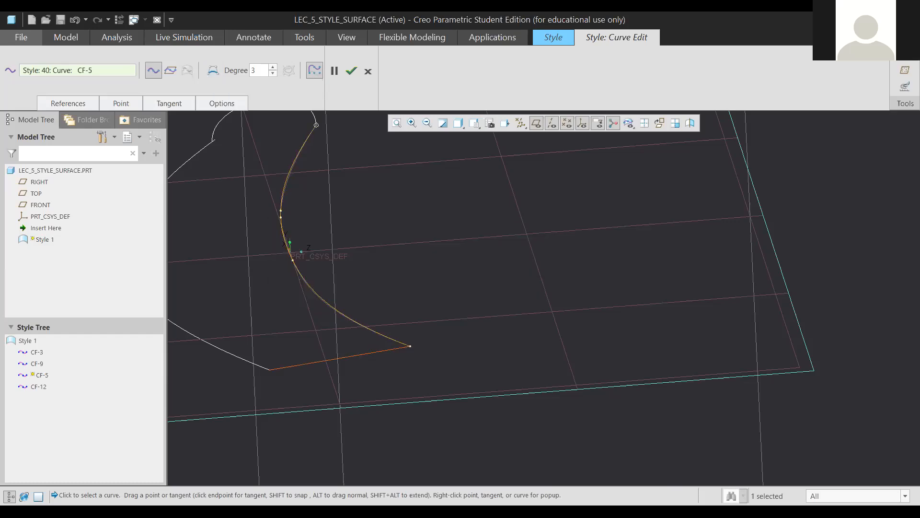
Try swinging CF-5's lower end tangent, undo it, and finish the curve edit.
click(411, 346)
drag(271, 295, 332, 289)
key(ctrl+z)
middle_click(429, 311)
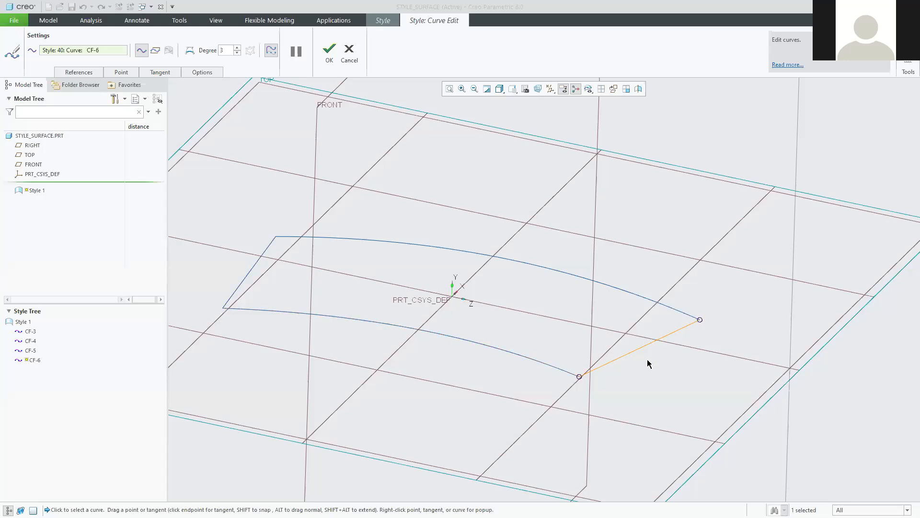
Close the current curve edit and reopen curve CF-6 in Curve Edit.
scroll(647, 363, down, 2)
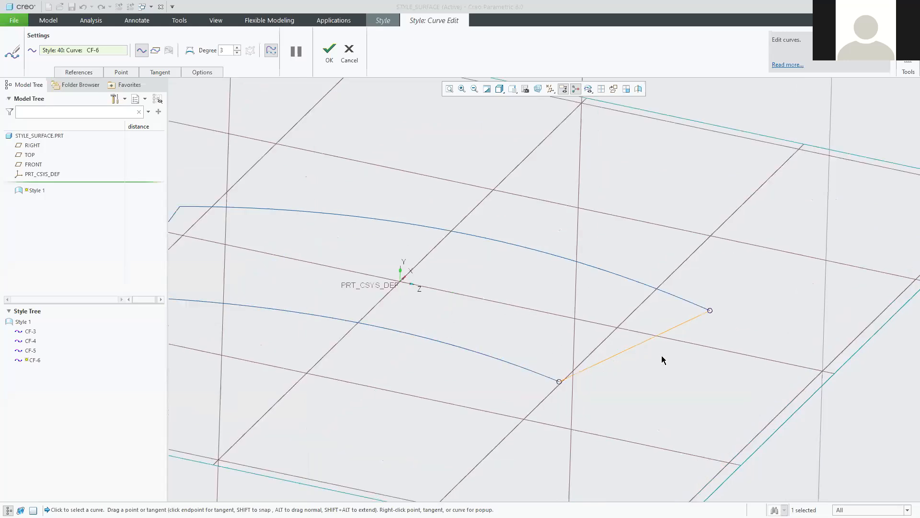
click(330, 49)
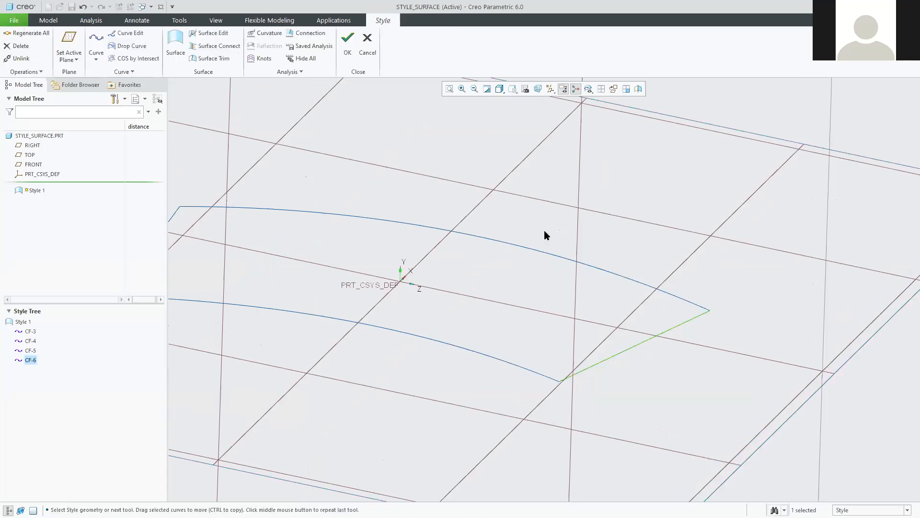
double_click(665, 331)
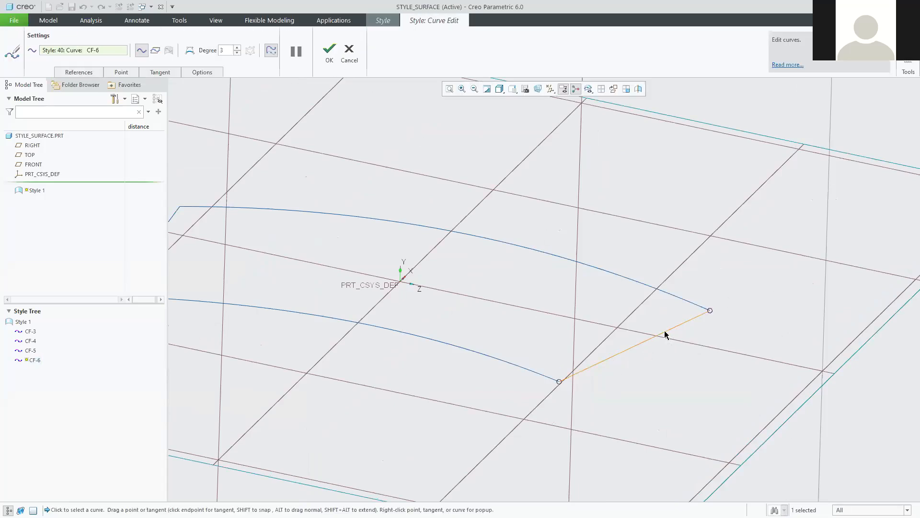
Drag CF-6's lower-endpoint tangent upward so the curve curls up from that end.
click(710, 311)
drag(681, 324, 623, 294)
drag(589, 369, 552, 335)
middle_drag(631, 429, 648, 412)
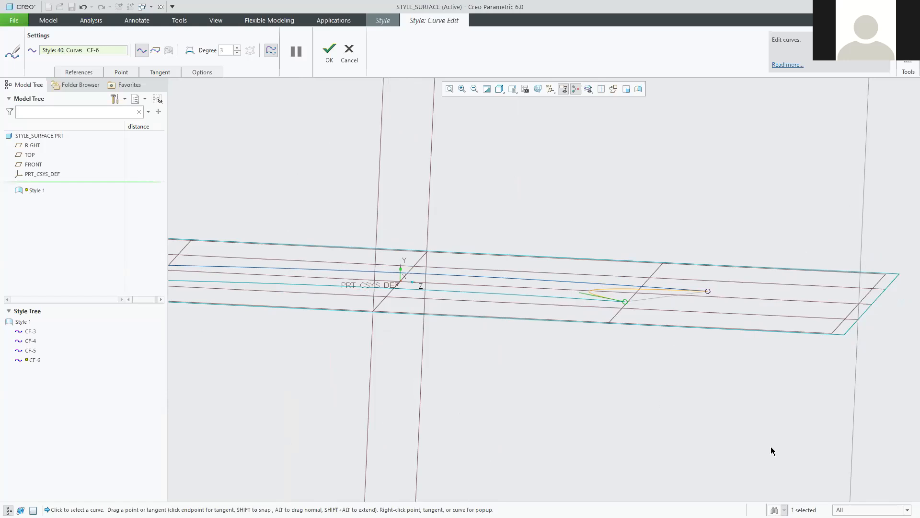
middle_drag(673, 347, 665, 366)
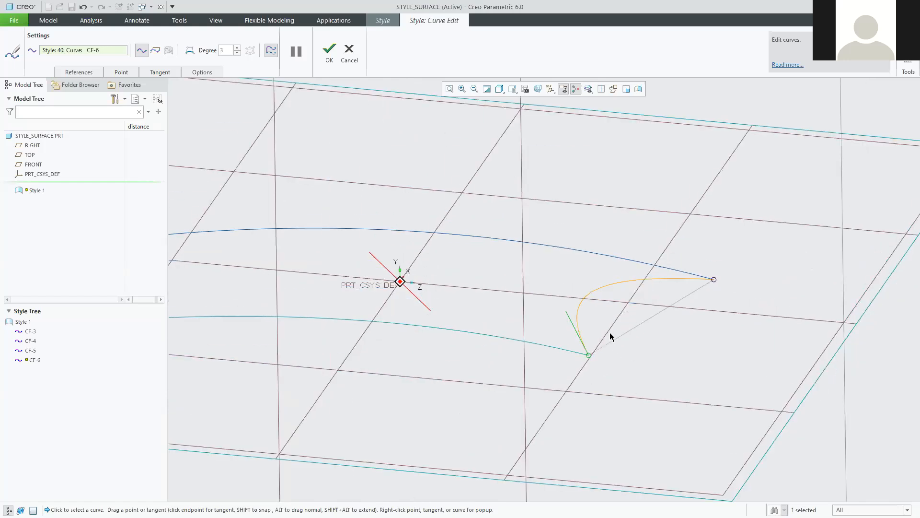
mouse_move(577, 323)
mouse_down()
mouse_move(568, 354)
mouse_move(615, 309)
mouse_move(648, 359)
mouse_move(597, 330)
mouse_move(587, 357)
mouse_move(588, 339)
mouse_up()
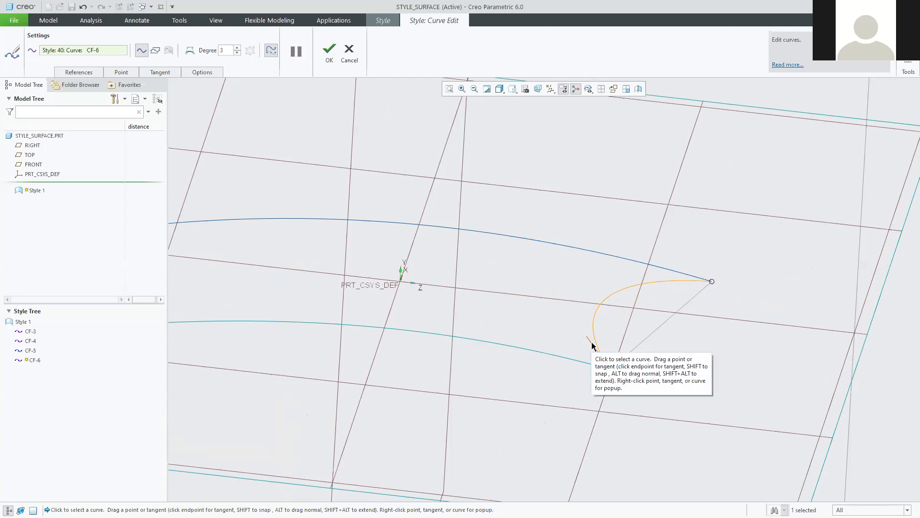
right_click(592, 343)
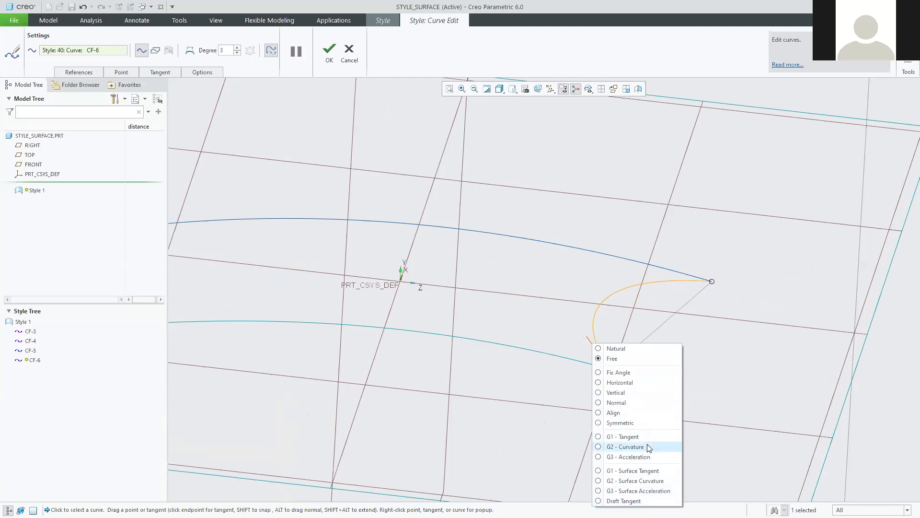
Constrain CF-6's lower-end tangent Normal to the TOP datum plane.
click(598, 405)
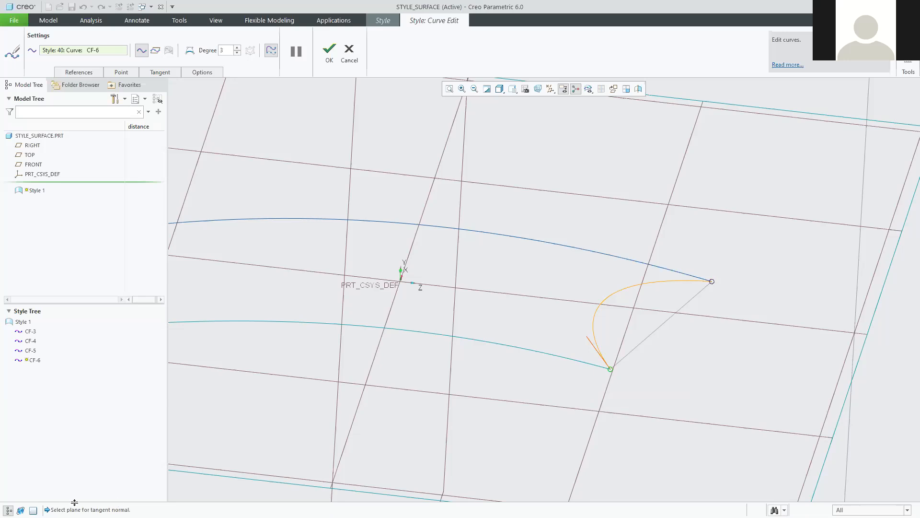
scroll(766, 410, up, 2)
scroll(765, 410, up, 3)
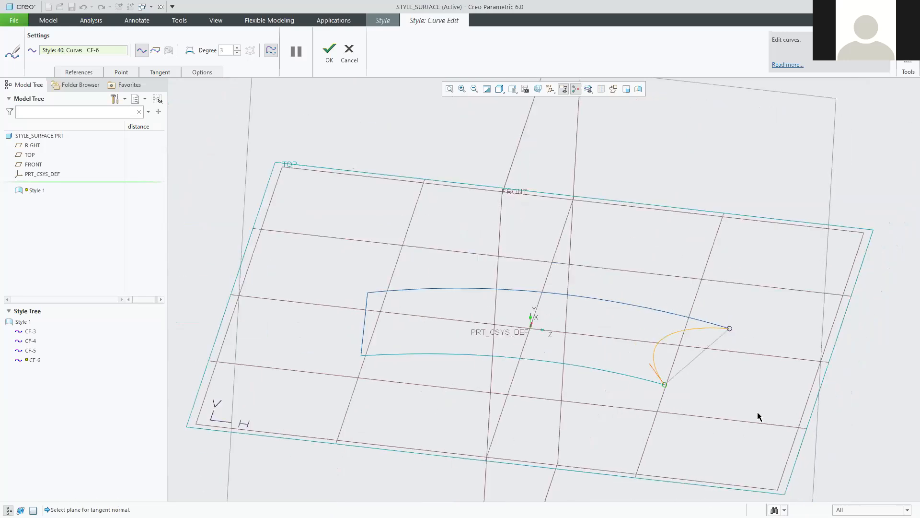
scroll(837, 410, down, 3)
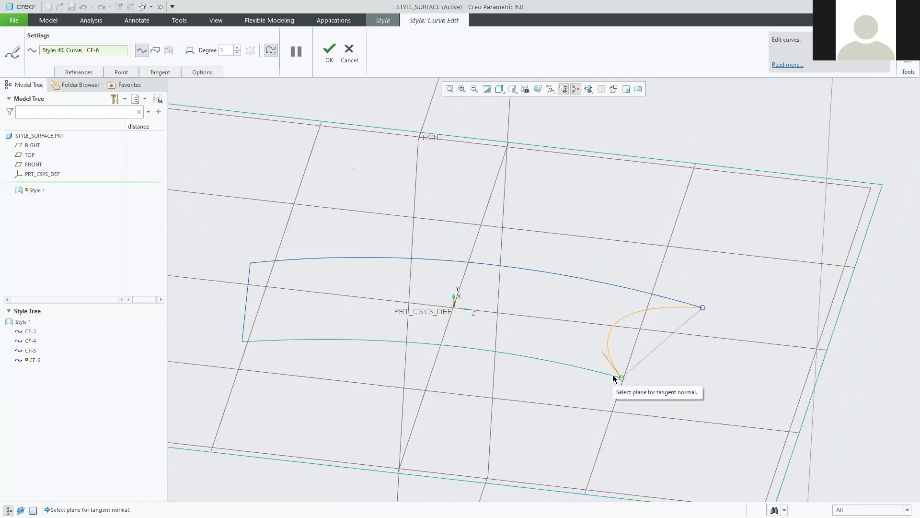
click(845, 274)
Flip and shorten that tangent so CF-6 rises straight up from its lower endpoint.
middle_drag(663, 427, 681, 416)
drag(614, 288, 617, 427)
mouse_move(664, 401)
middle_down()
mouse_move(705, 388)
mouse_move(672, 378)
middle_up()
drag(673, 376, 675, 311)
drag(675, 247, 691, 234)
middle_drag(683, 395, 649, 403)
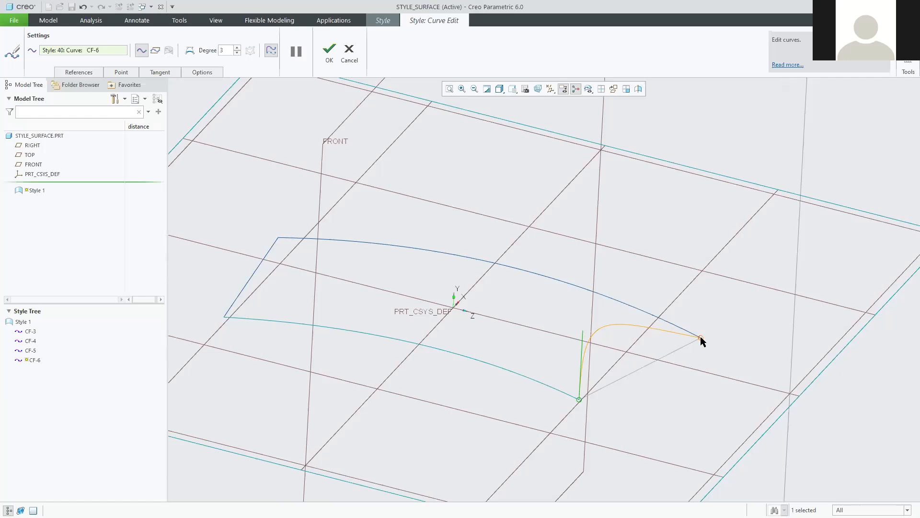
Set CF-6's right-end tangent Normal to the datum plane.
click(701, 338)
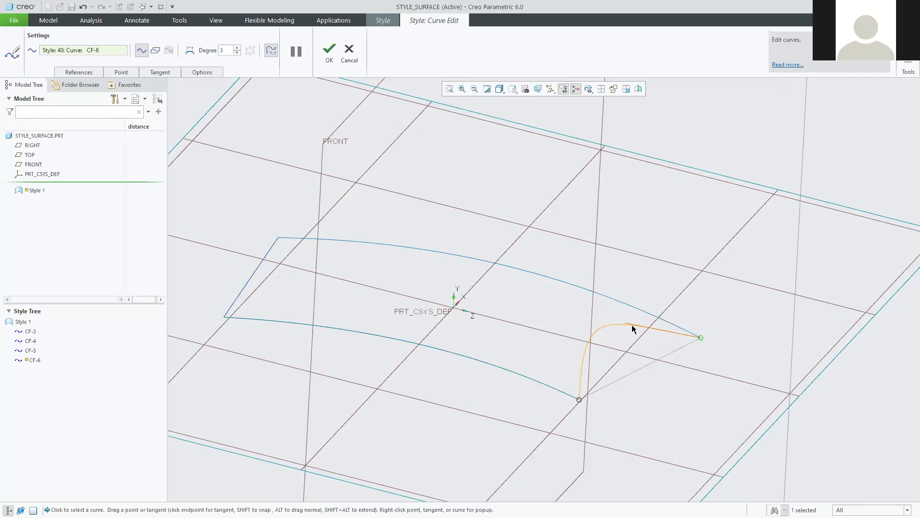
mouse_move(632, 322)
mouse_down()
mouse_move(726, 315)
mouse_move(640, 329)
mouse_up()
right_click(643, 331)
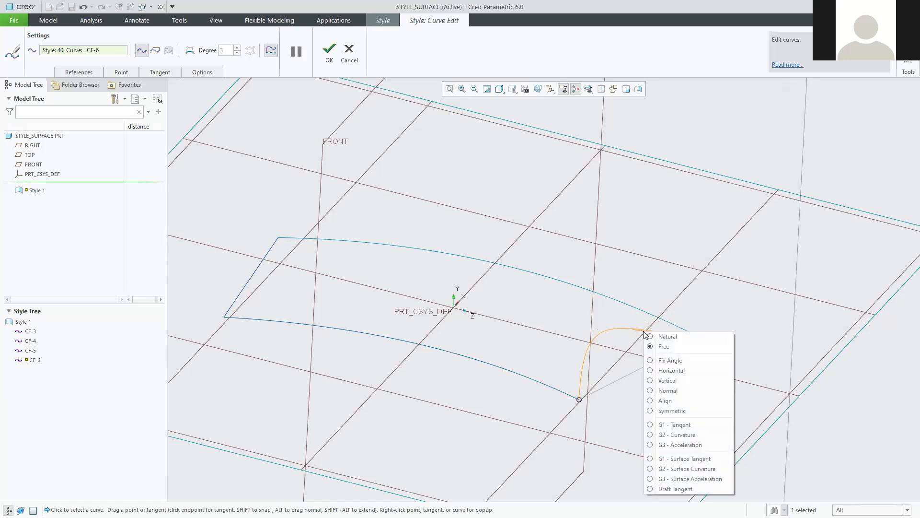
click(658, 391)
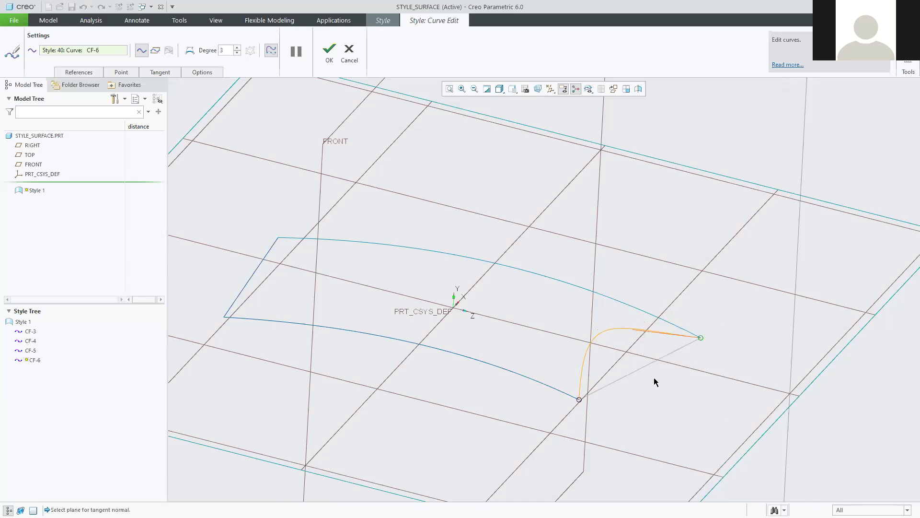
right_click(645, 329)
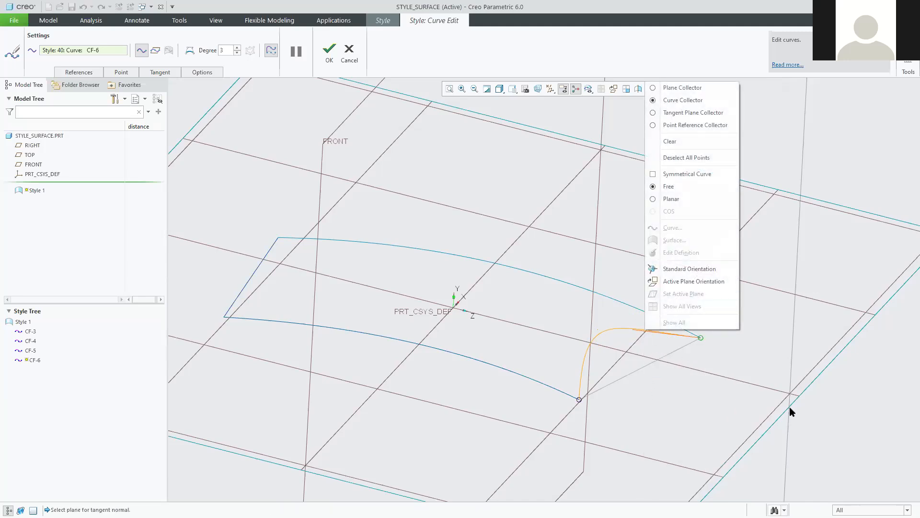
click(789, 407)
right_click(646, 330)
click(641, 329)
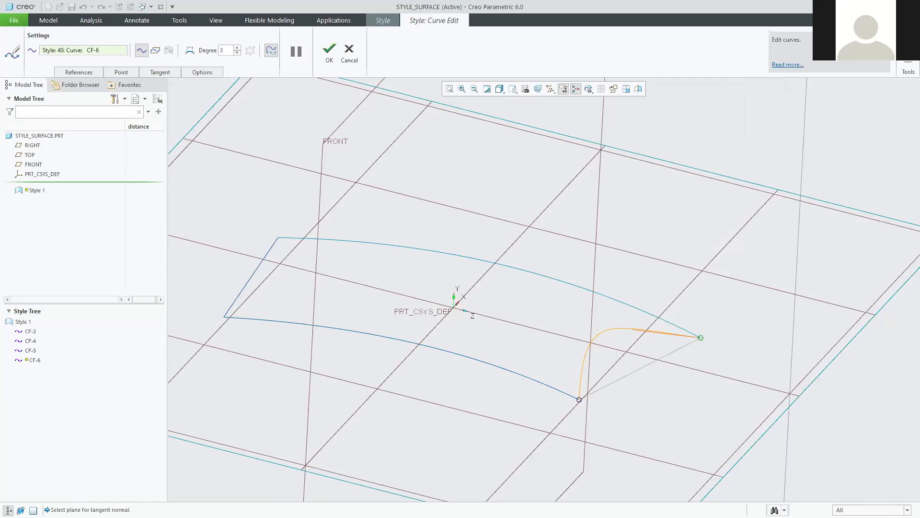
click(839, 344)
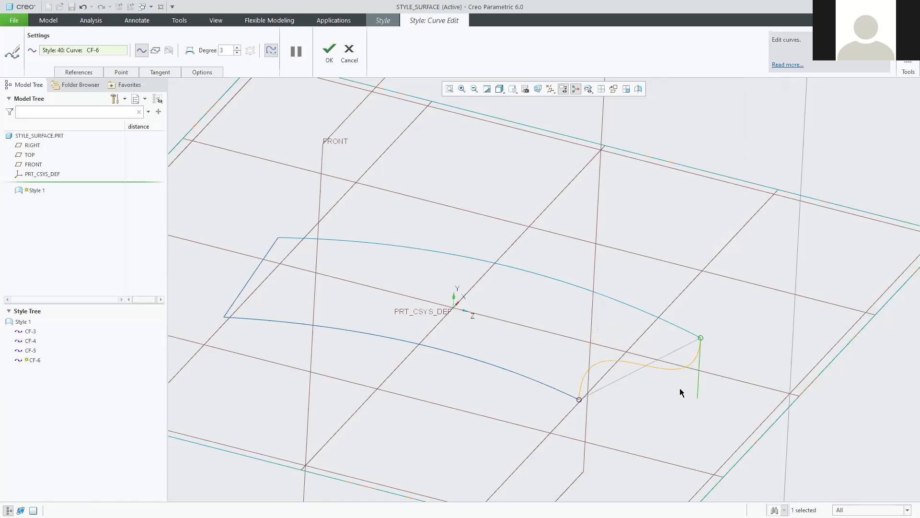
Adjust both CF-6 tangent lengths to form a single upward arch with a flatter top.
middle_drag(712, 390, 693, 401)
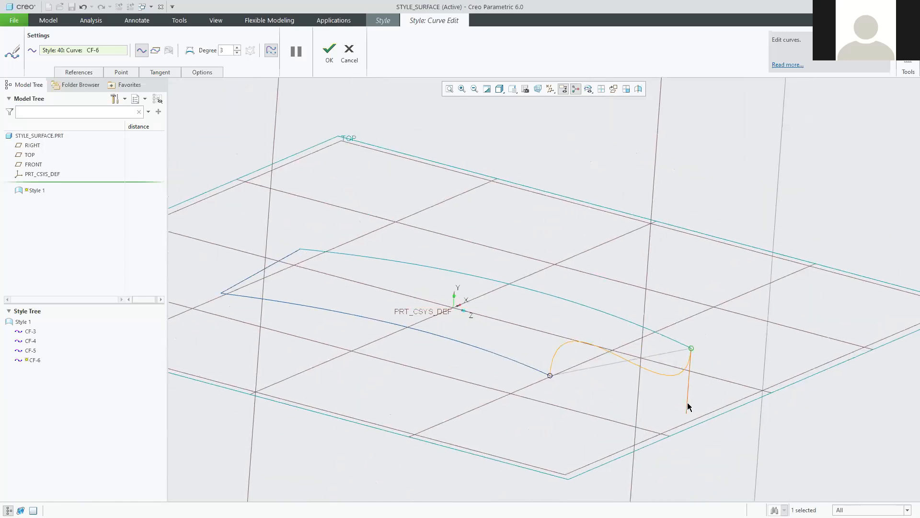
drag(689, 403, 715, 297)
mouse_move(724, 408)
middle_down()
mouse_move(700, 390)
mouse_move(724, 390)
mouse_move(744, 407)
middle_up()
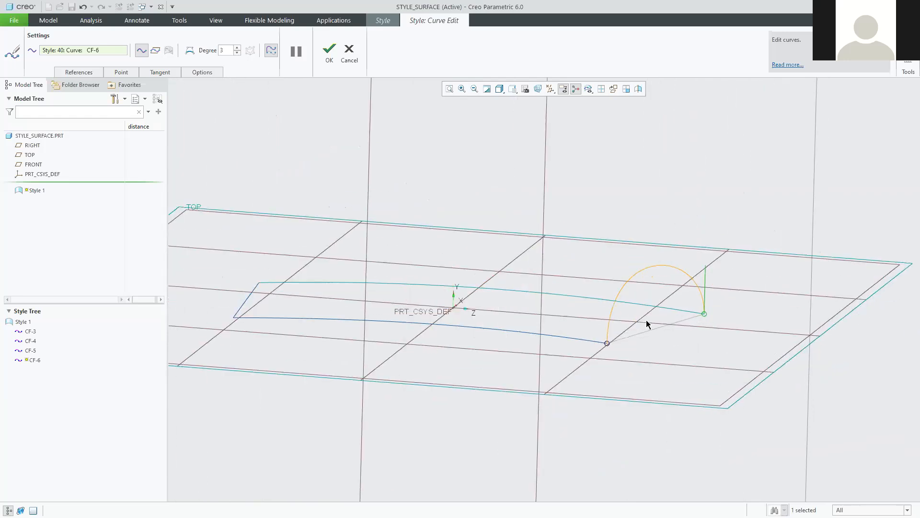
click(606, 343)
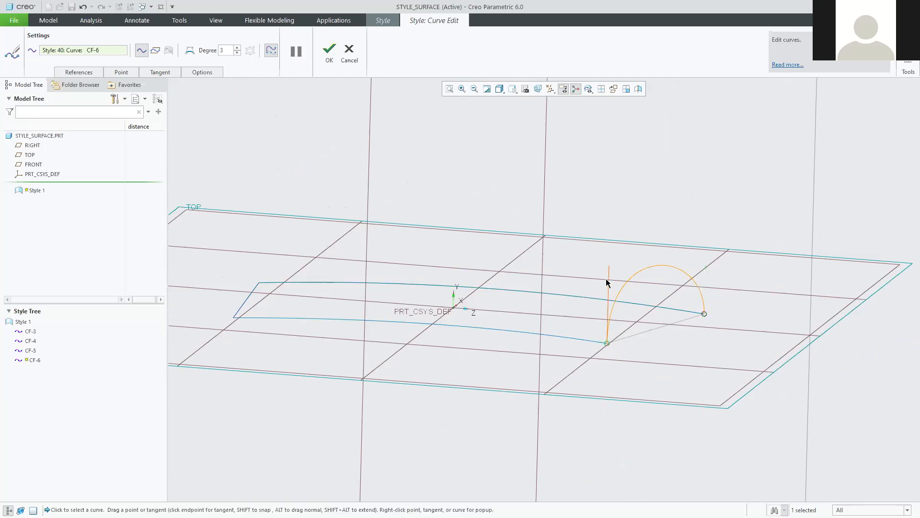
drag(609, 271, 609, 283)
mouse_move(620, 347)
middle_down()
mouse_move(639, 359)
mouse_move(612, 351)
mouse_move(631, 362)
mouse_move(684, 244)
middle_up()
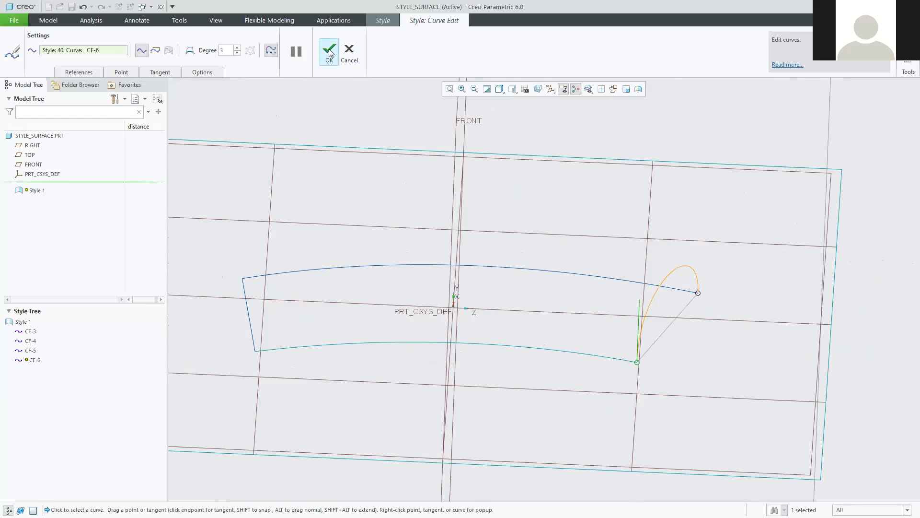
Finish editing CF-6 and open curve CF-5 in Curve Edit.
click(329, 49)
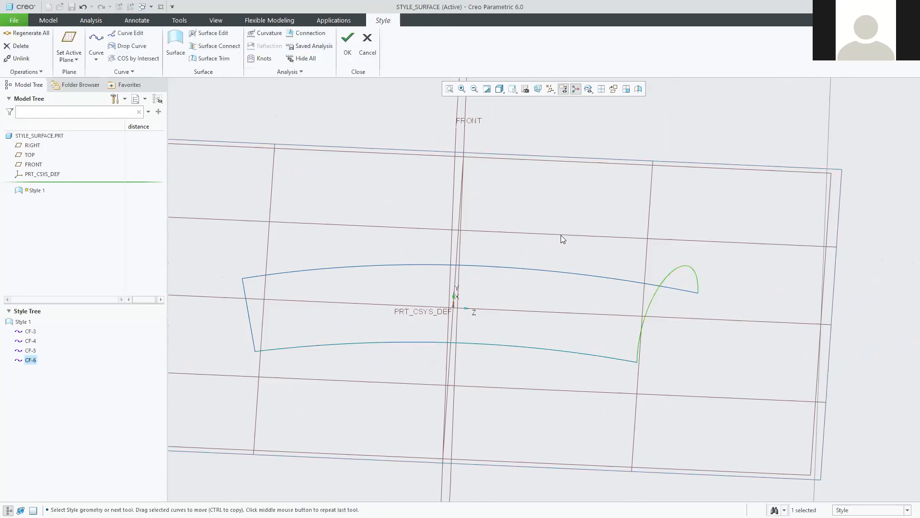
middle_drag(335, 346, 279, 358)
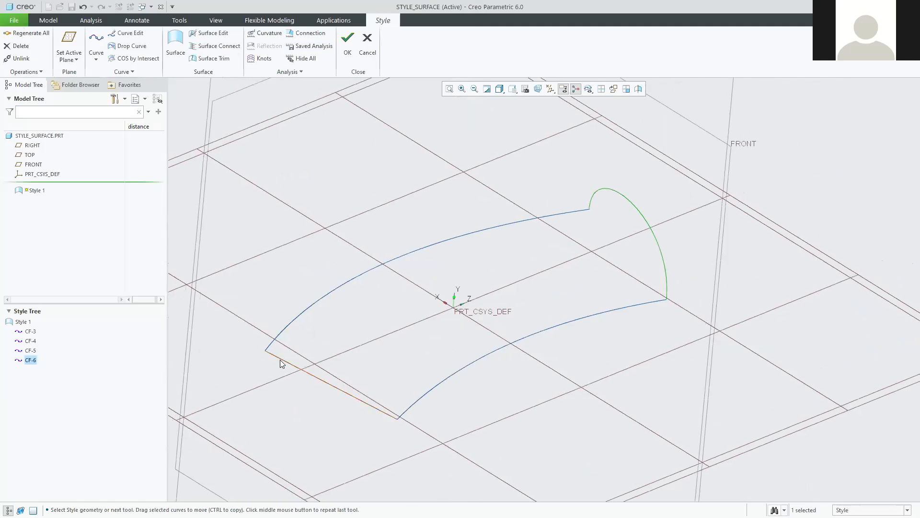
double_click(285, 360)
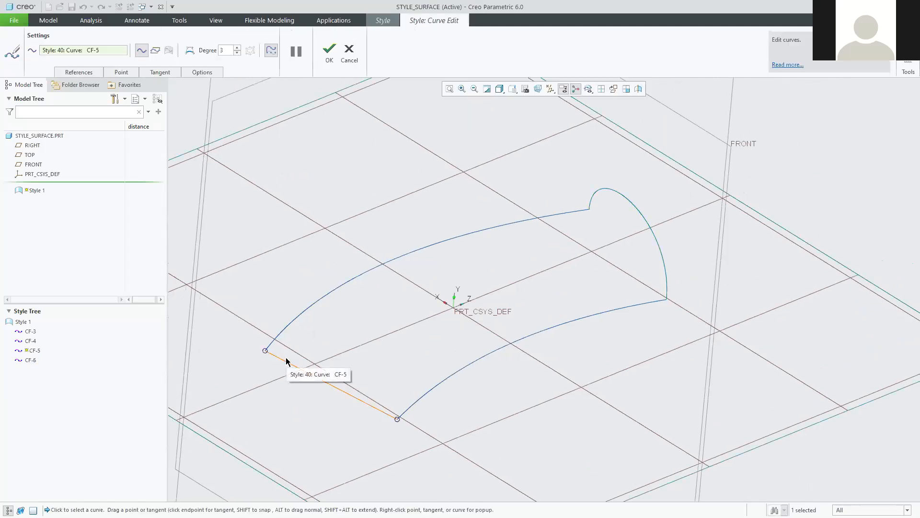
Make CF-5's lower-end tangent Normal to TOP and adjust its length into a low arch.
click(399, 419)
drag(370, 404, 359, 422)
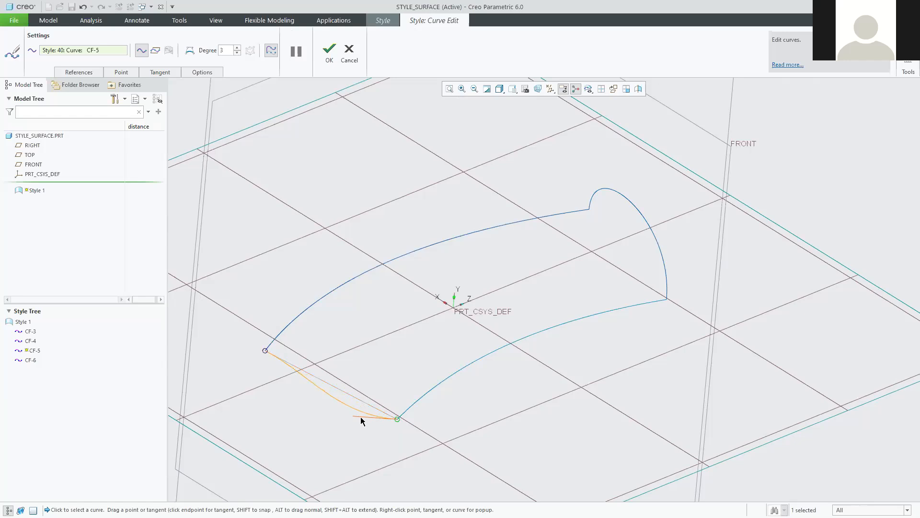
right_click(360, 416)
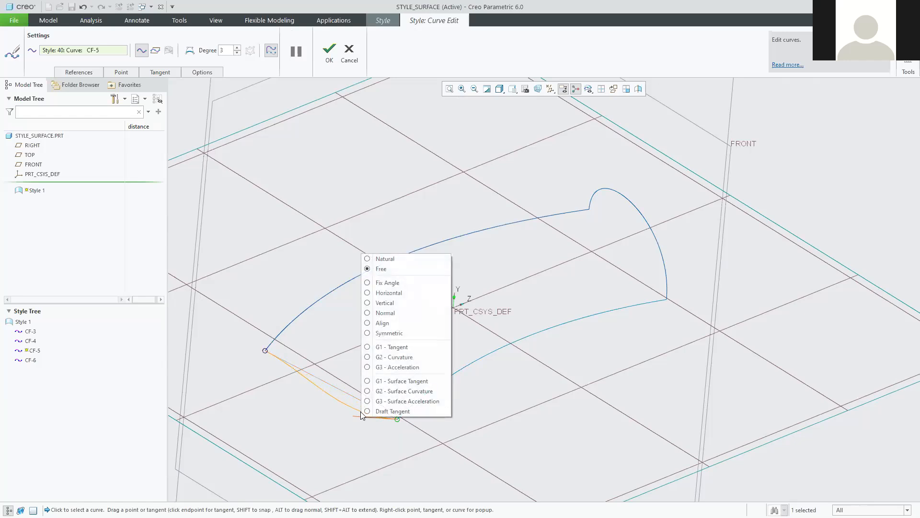
click(367, 312)
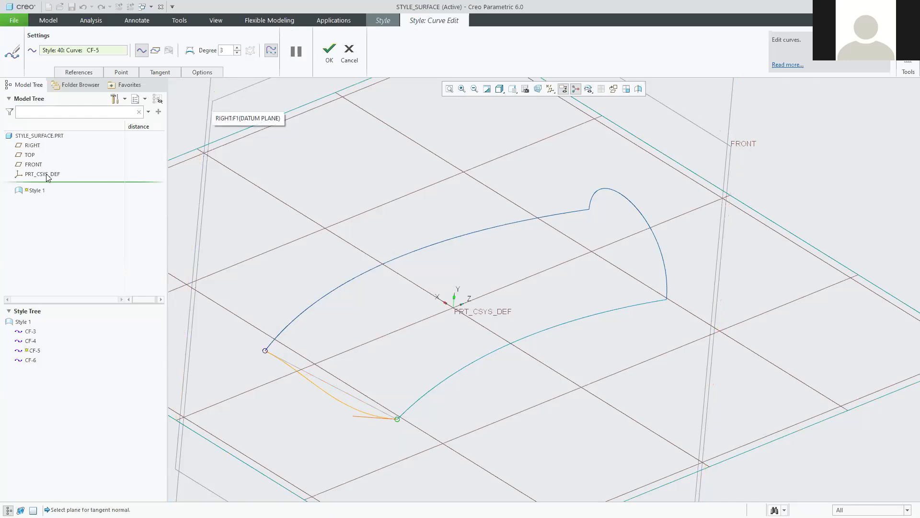
click(29, 155)
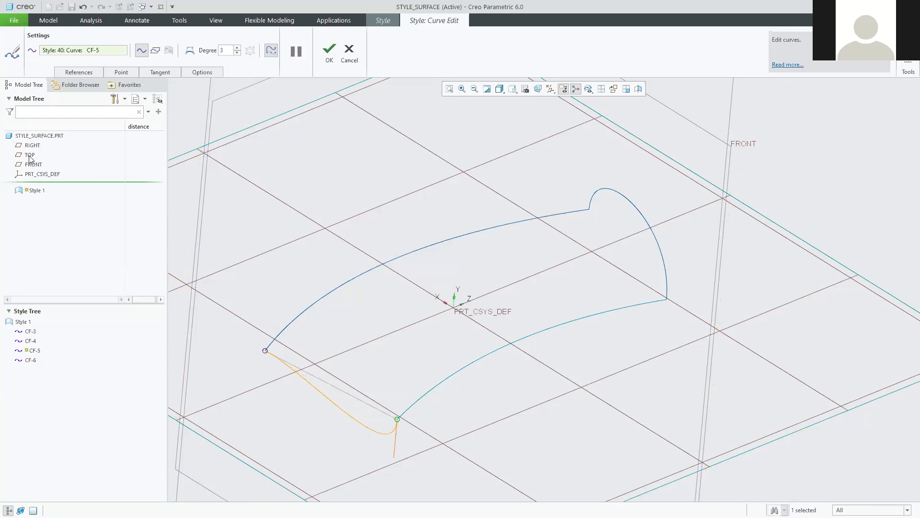
drag(394, 457, 436, 340)
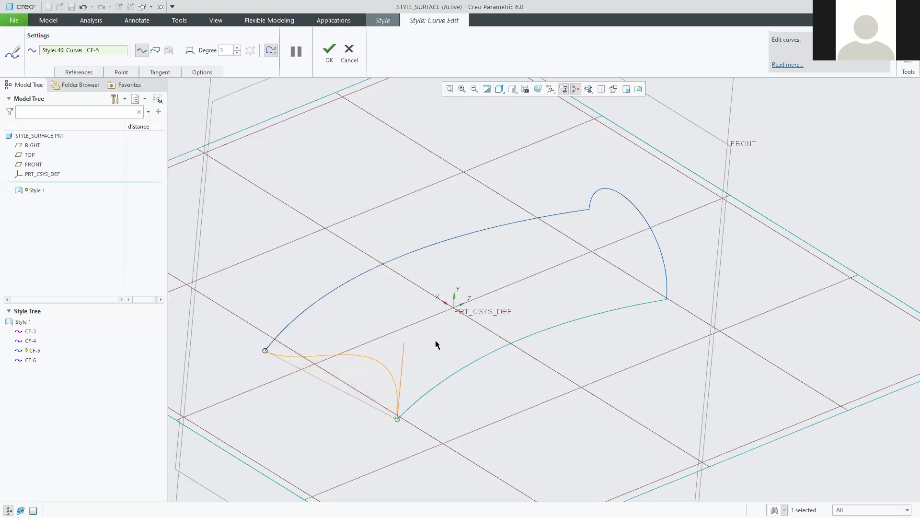
Set the tangent at CF-5's other endpoint Normal to the TOP plane.
click(265, 349)
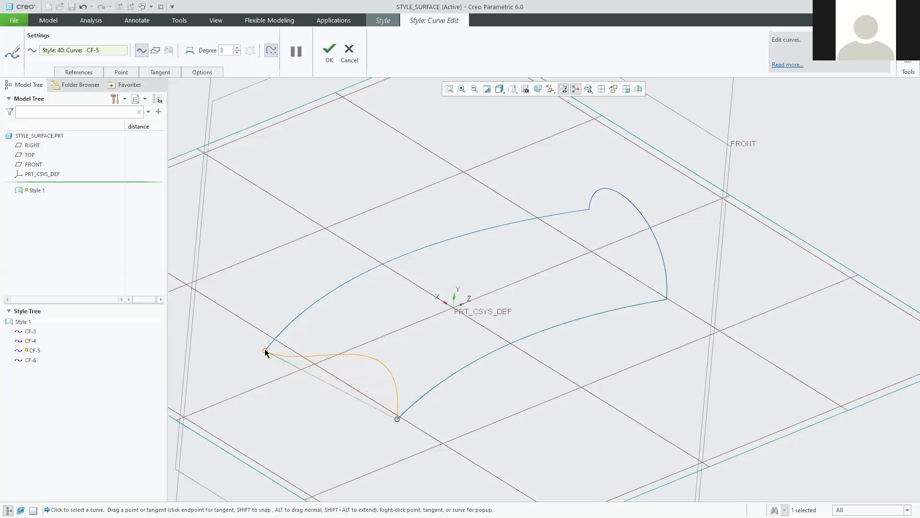
right_click(294, 366)
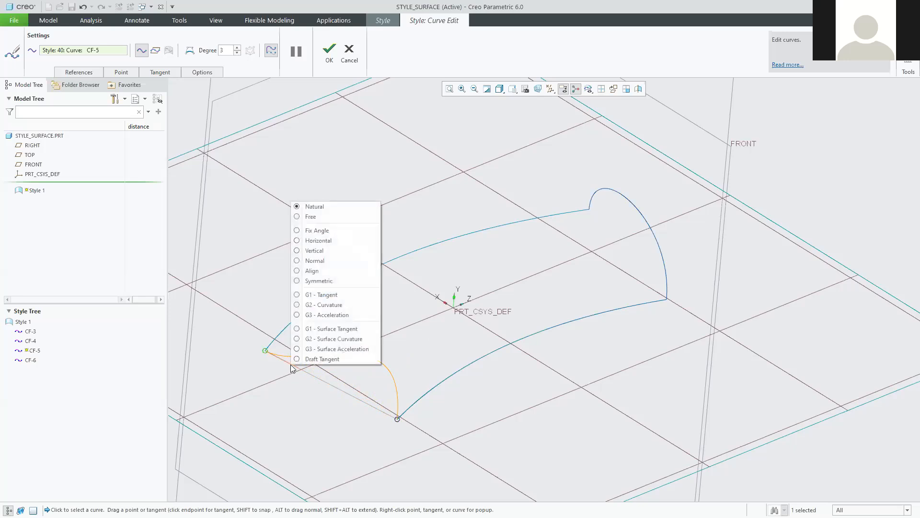
click(297, 261)
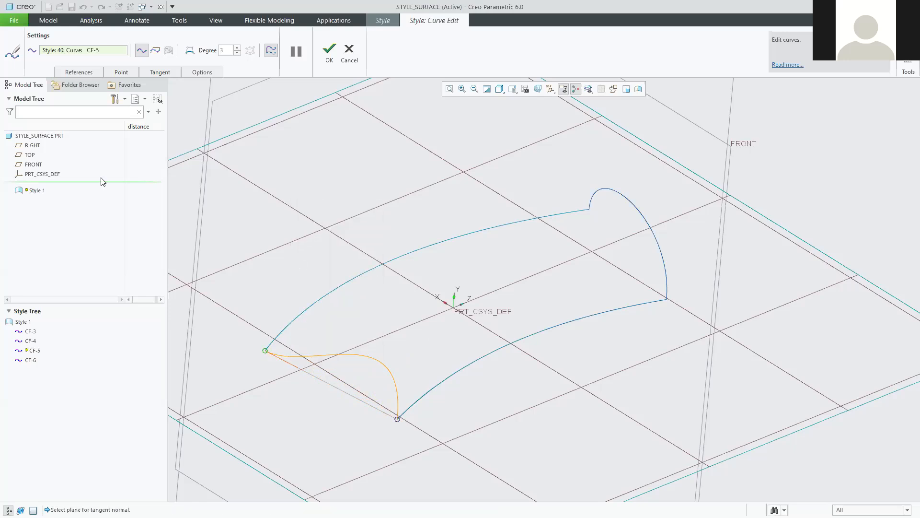
click(23, 156)
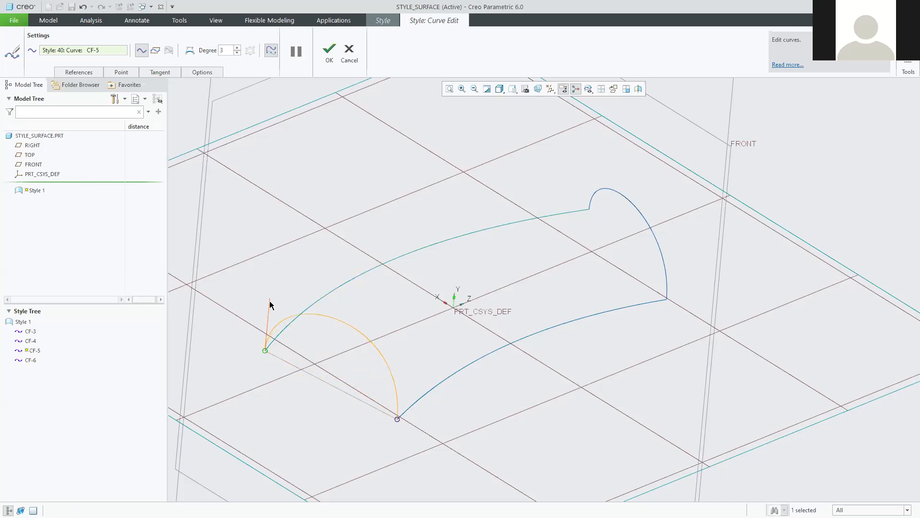
Inspect the reshaped CF-5 arc, close Curve Edit, and return to the PDF tutorial.
middle_drag(384, 382, 307, 352)
scroll(306, 352, up, 5)
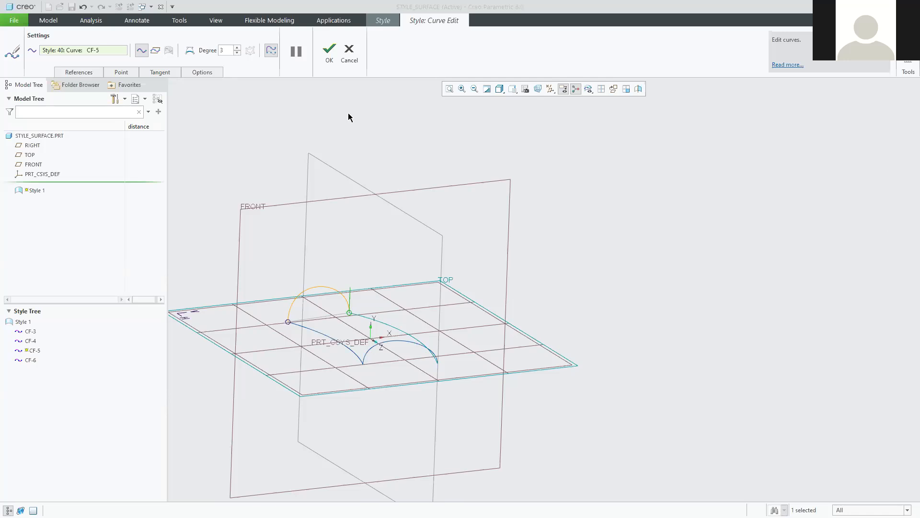
click(329, 48)
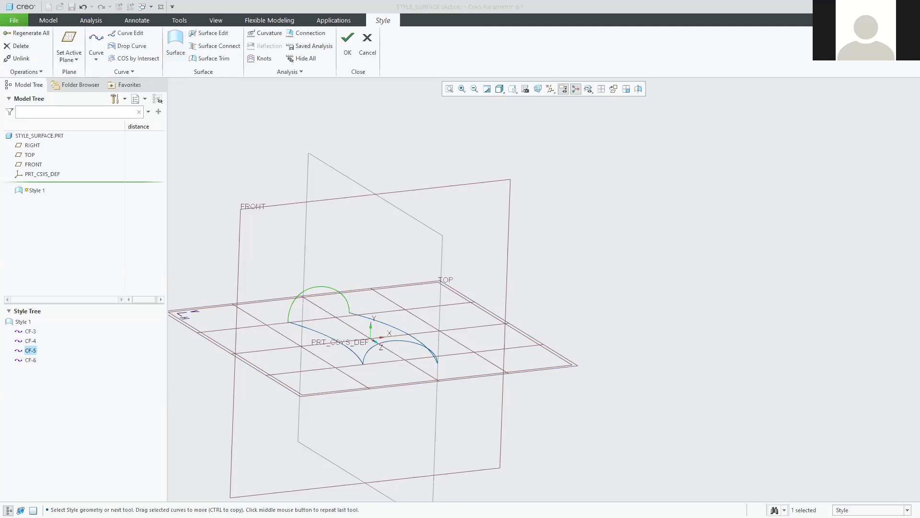
key(alt+Tab)
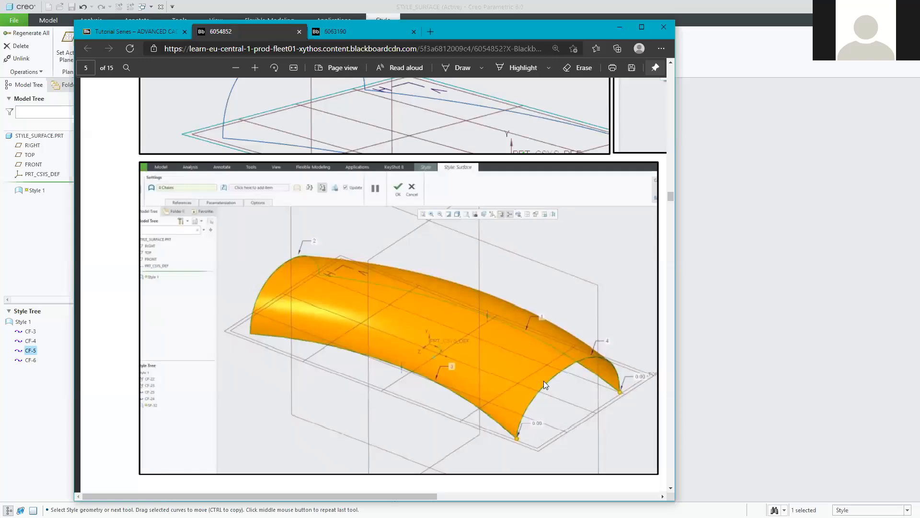
scroll(406, 279, up, 10)
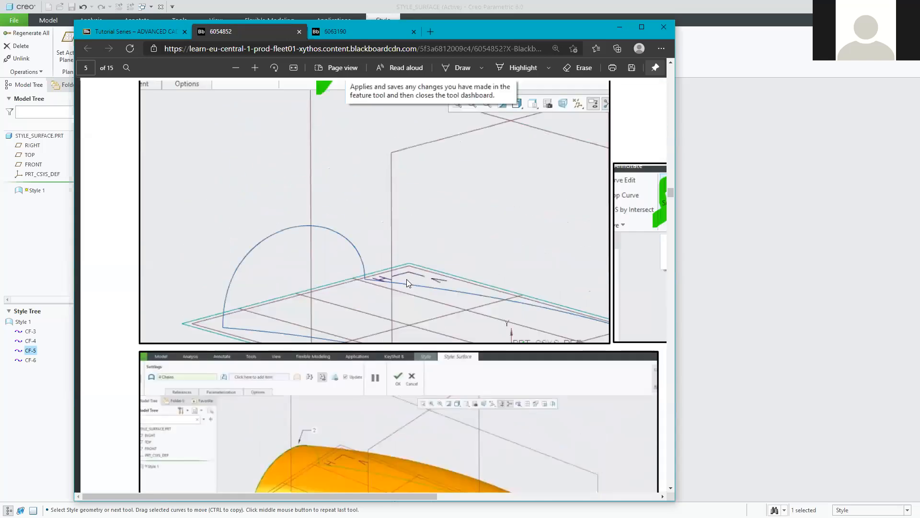
scroll(323, 224, down, 4)
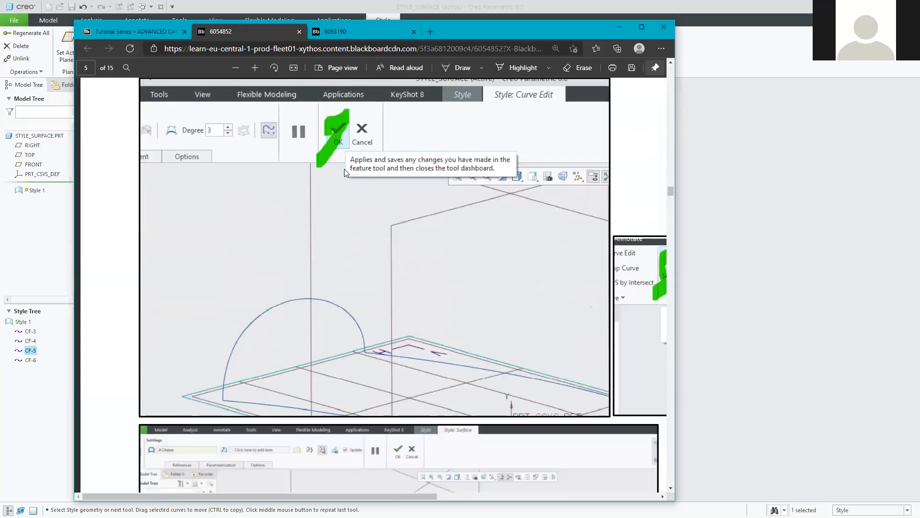
scroll(481, 454, down, 1)
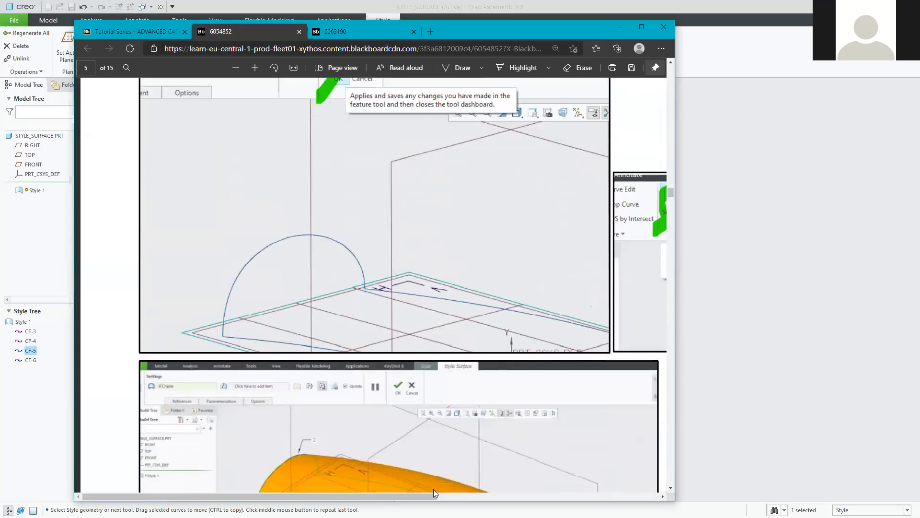
scroll(422, 496, down, 1)
drag(422, 496, 623, 498)
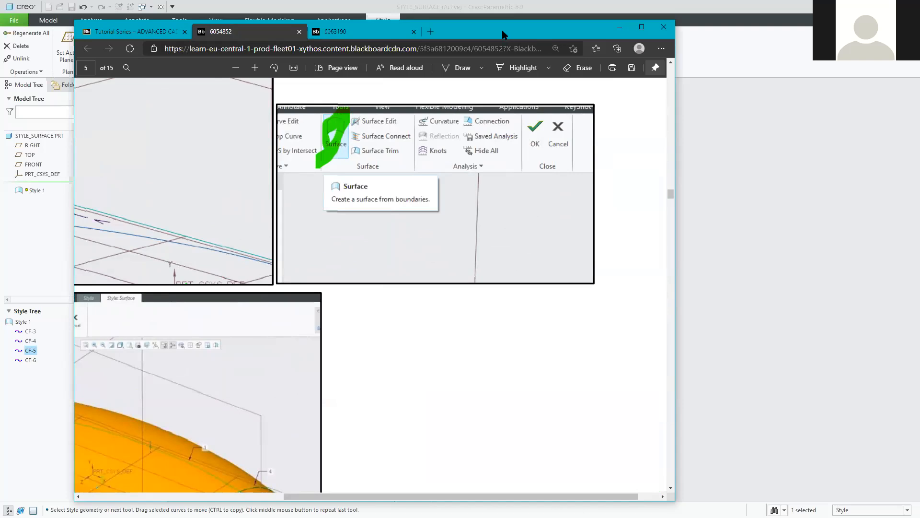
drag(503, 37, 715, 143)
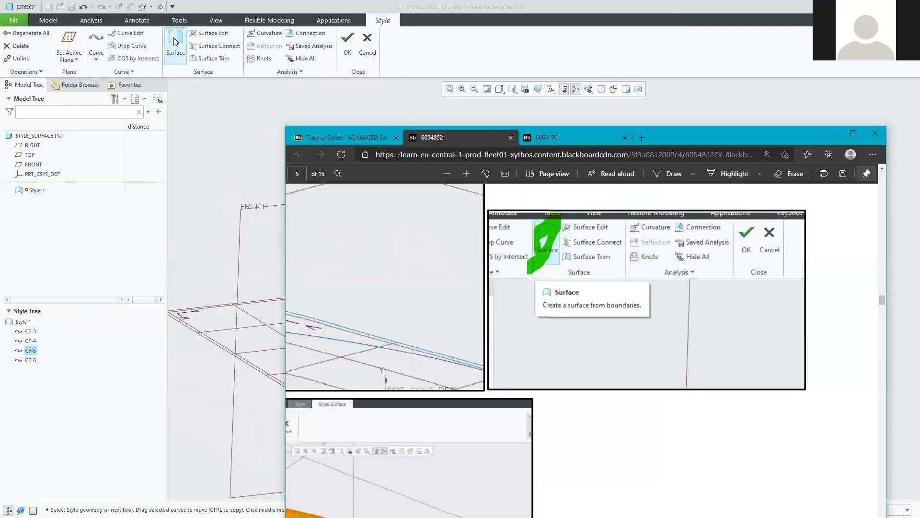
scroll(635, 484, down, 4)
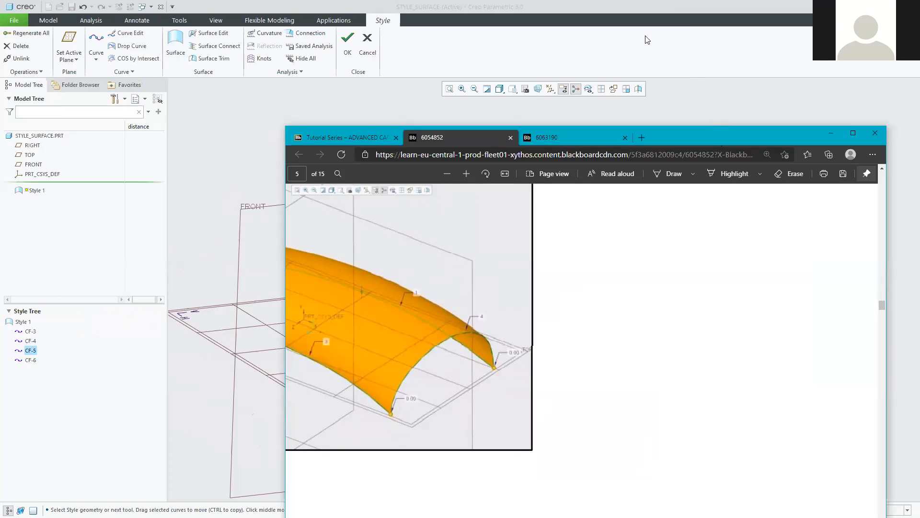
drag(712, 129, 642, 18)
drag(606, 494, 470, 487)
scroll(453, 389, up, 1)
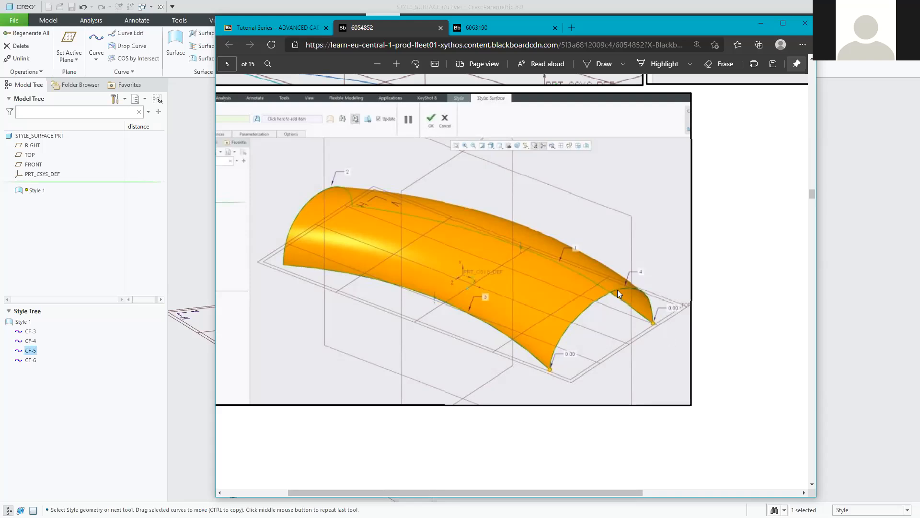
drag(575, 492, 513, 480)
scroll(422, 154, up, 2)
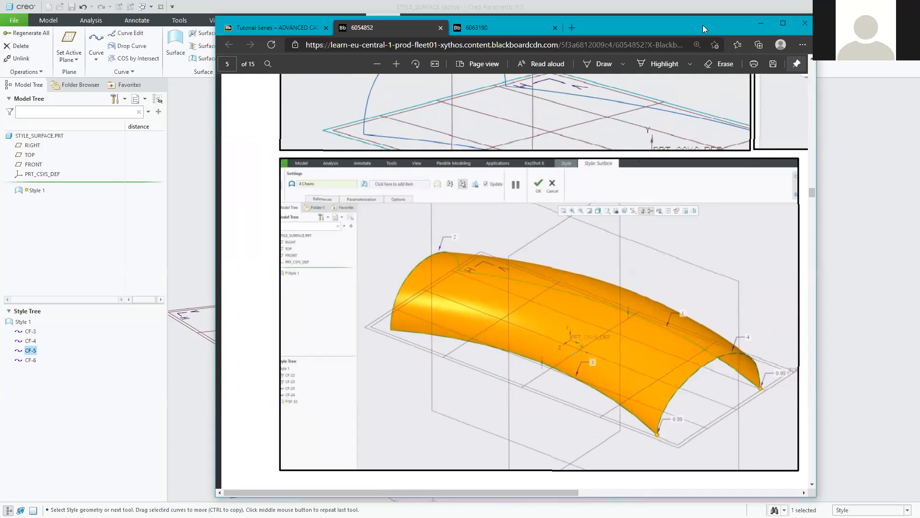
click(161, 233)
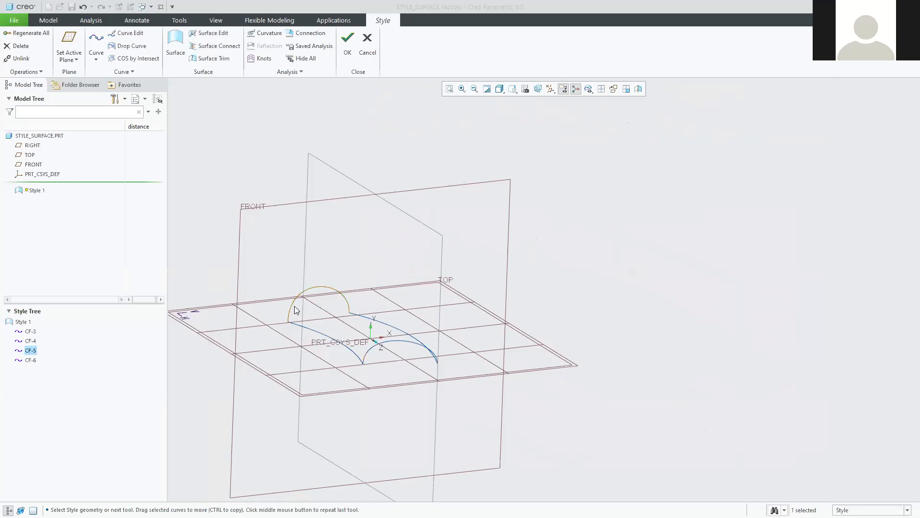
click(638, 261)
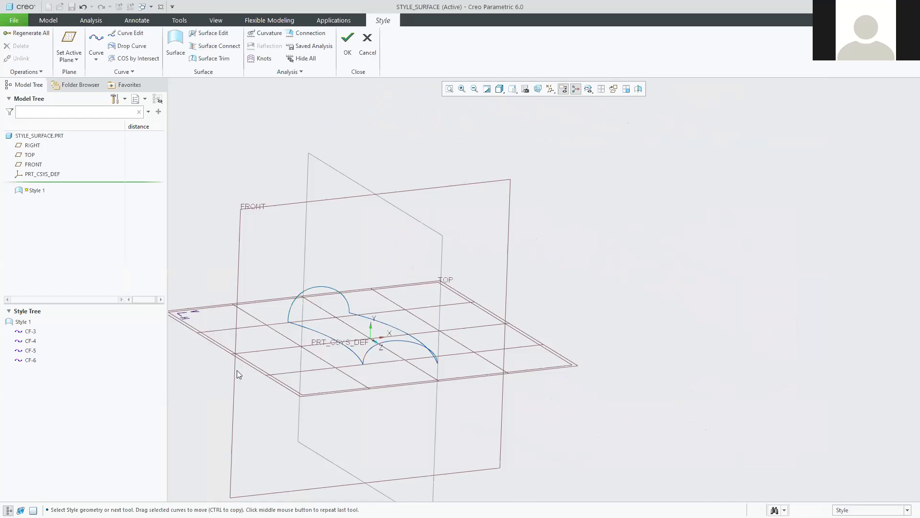
click(370, 351)
click(648, 267)
click(352, 350)
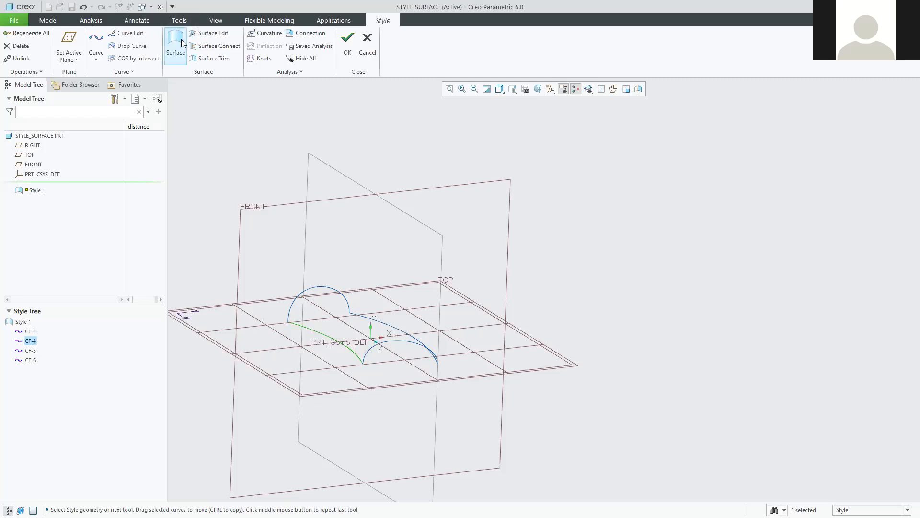
click(692, 258)
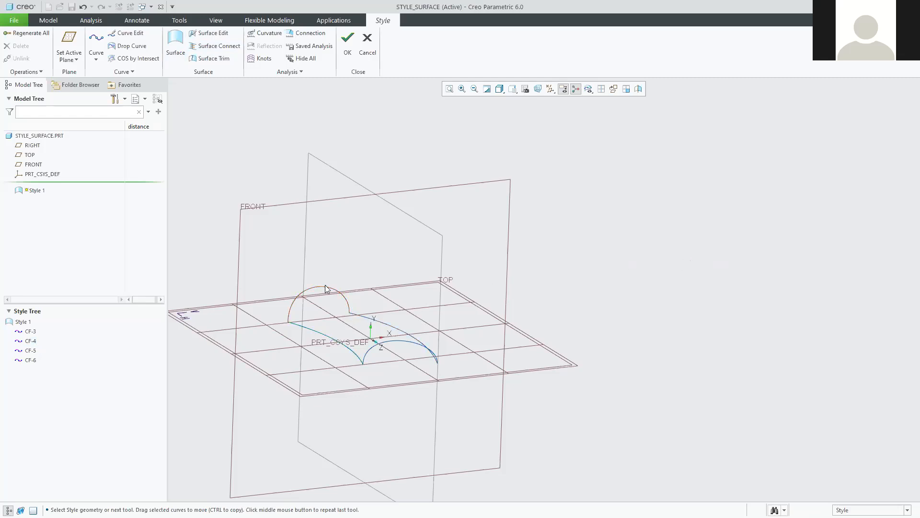
click(175, 48)
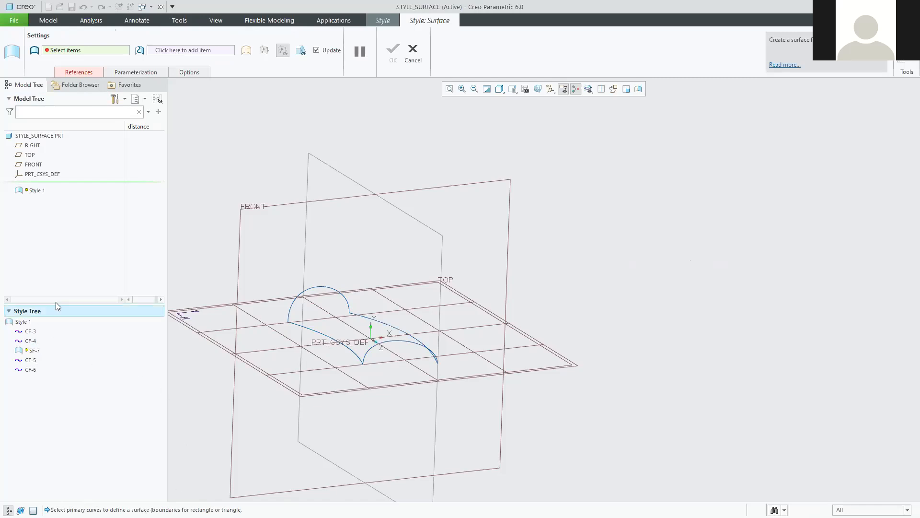
Pick CF-3, CF-5 and the two remaining curves as the four surface boundary chains.
middle_drag(293, 321, 365, 300)
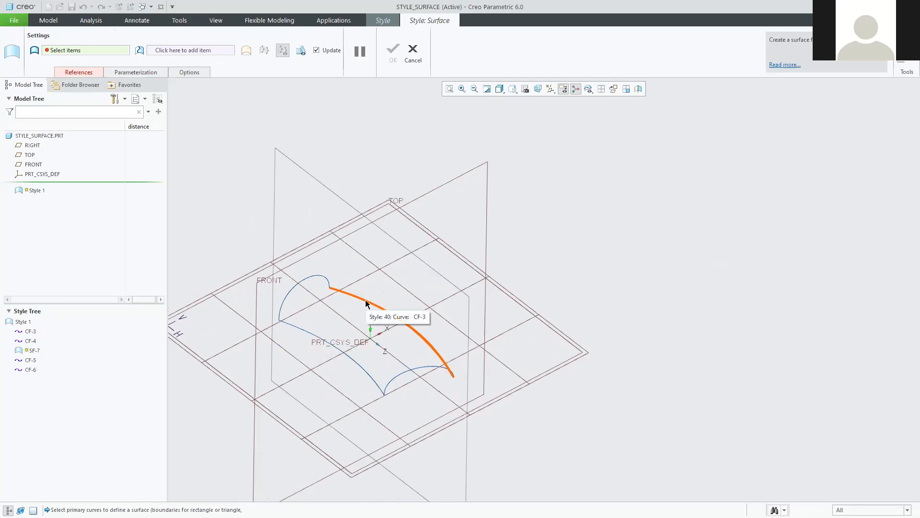
click(366, 301)
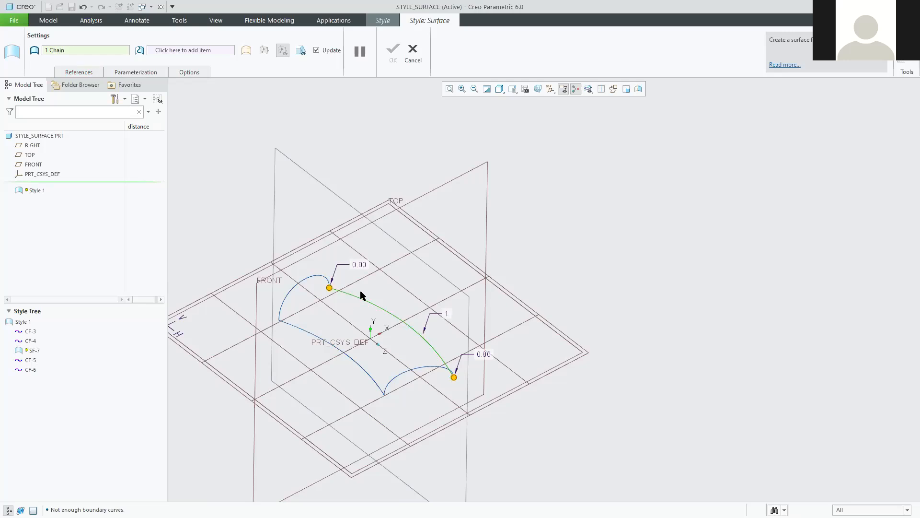
ctrl+click(308, 275)
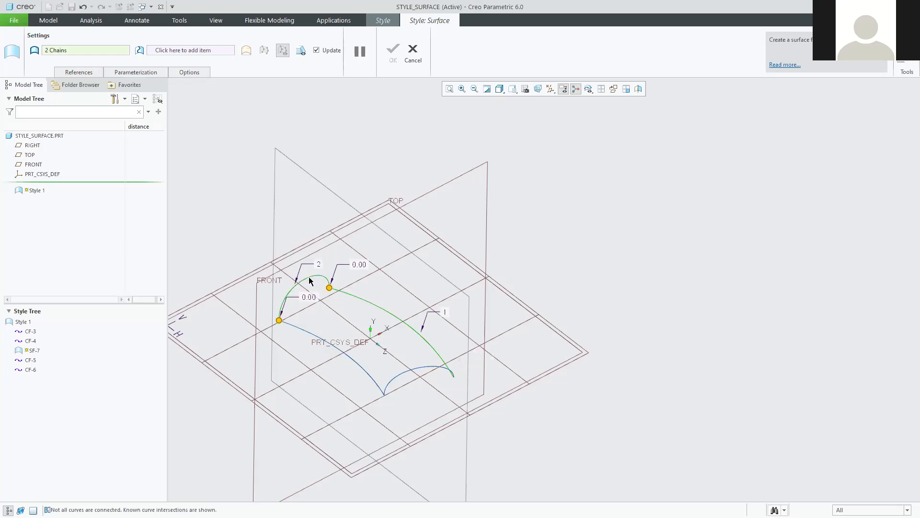
ctrl+click(296, 326)
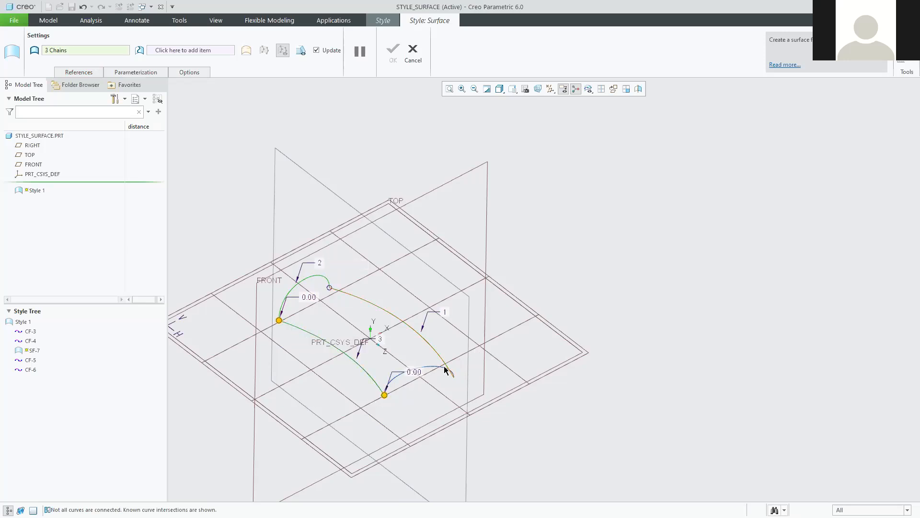
ctrl+click(430, 370)
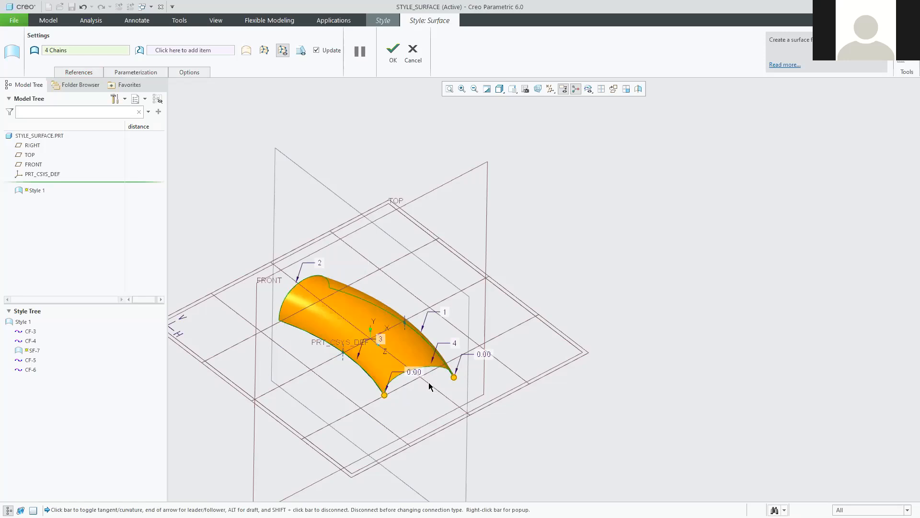
middle_drag(414, 393, 440, 370)
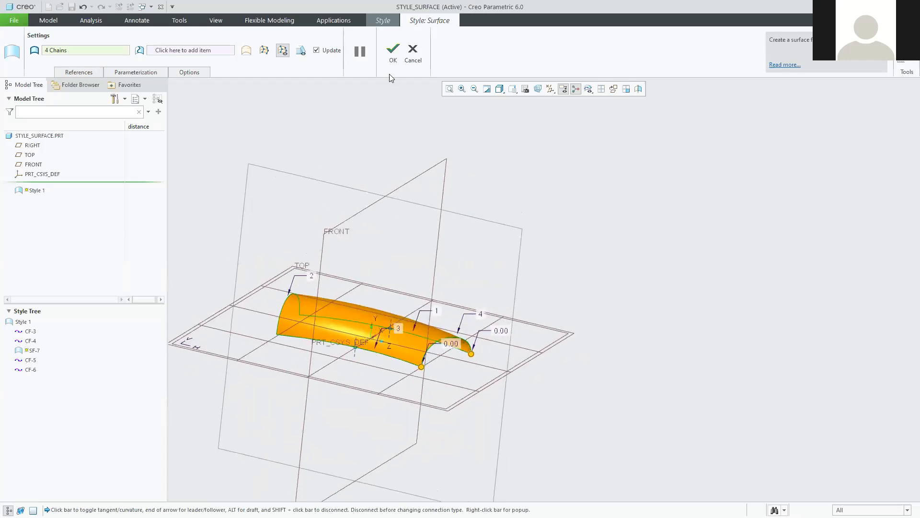
click(393, 53)
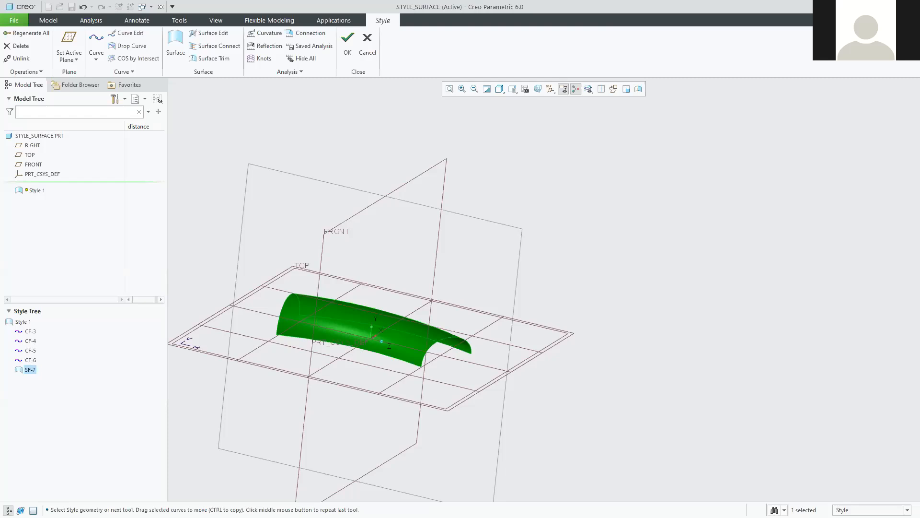
mouse_move(535, 292)
middle_down()
mouse_move(534, 310)
mouse_move(539, 298)
mouse_move(531, 290)
mouse_move(522, 297)
middle_up()
scroll(414, 365, down, 3)
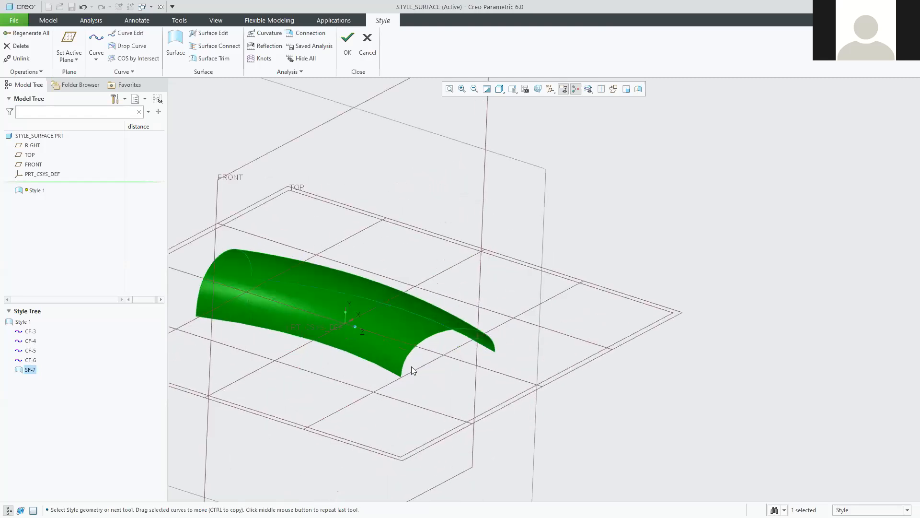
scroll(411, 367, up, 2)
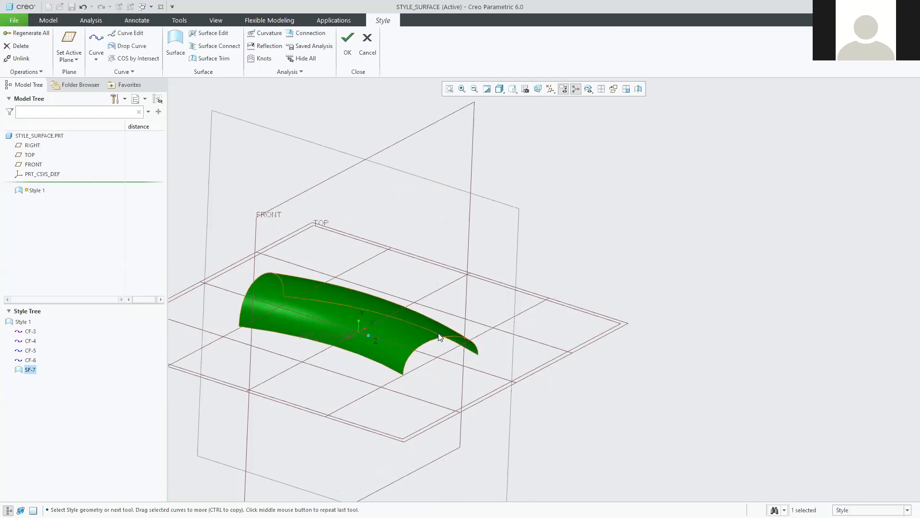
click(627, 418)
scroll(285, 356, down, 3)
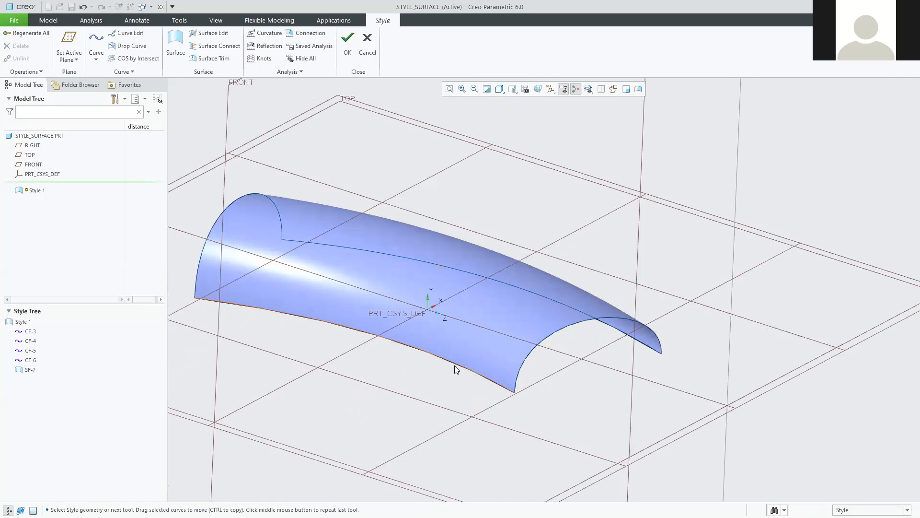
mouse_move(659, 380)
middle_down()
mouse_move(602, 359)
mouse_move(550, 380)
mouse_move(461, 356)
mouse_move(530, 344)
mouse_move(559, 367)
mouse_move(543, 367)
mouse_move(532, 354)
middle_up()
click(424, 271)
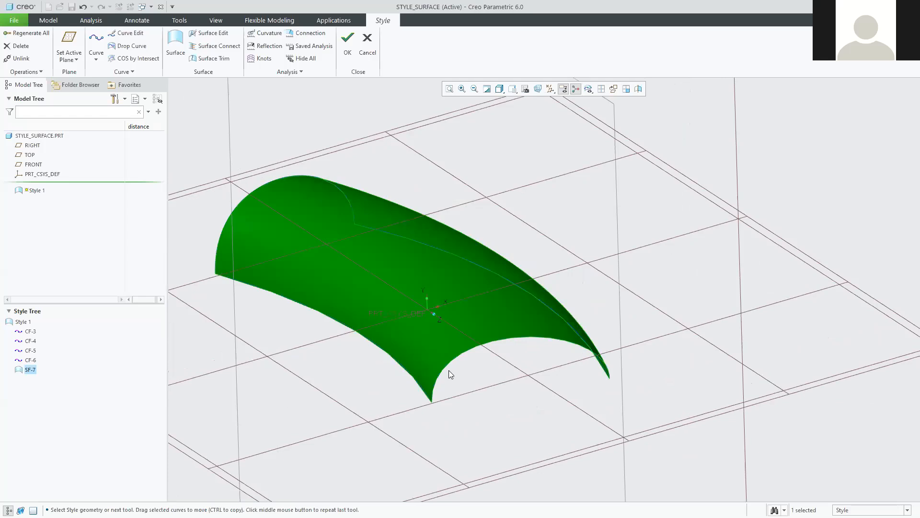
key(ctrl+d)
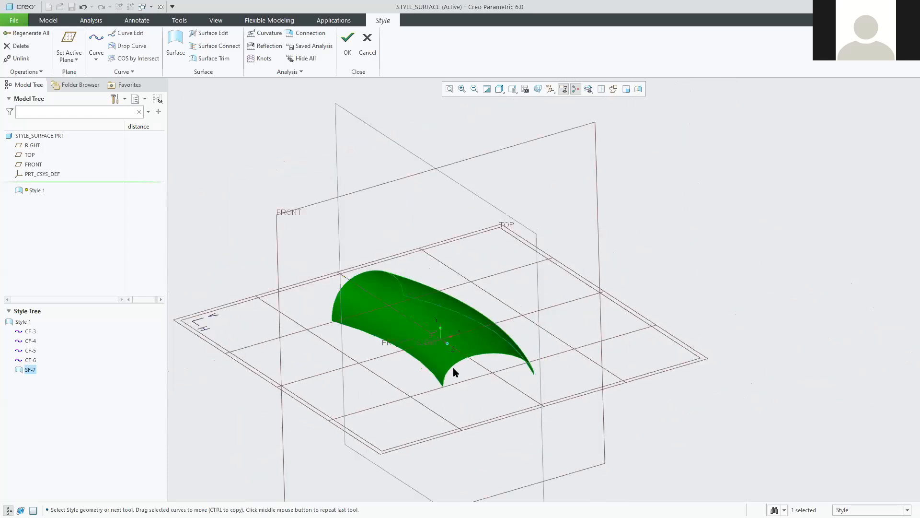
Select SF-7 in the Style Tree and reopen its definition for editing.
click(692, 367)
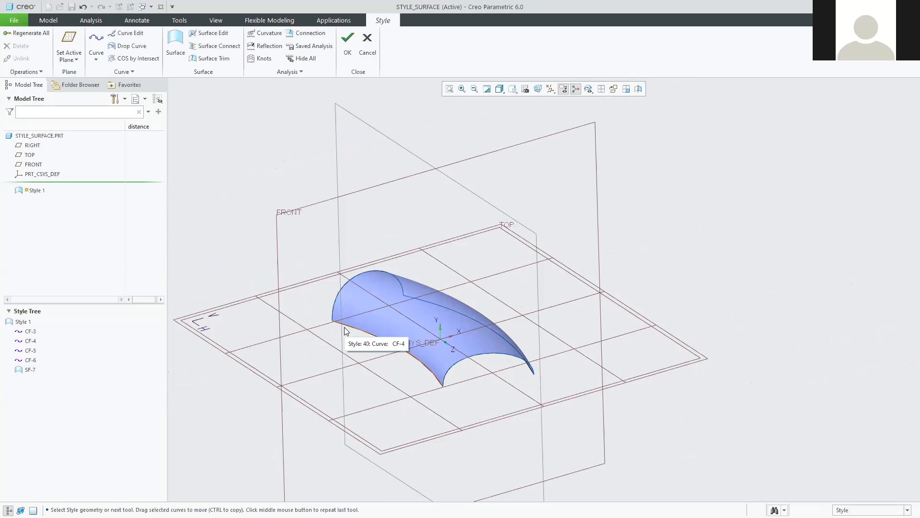
mouse_move(361, 378)
middle_down()
mouse_move(366, 362)
mouse_move(364, 378)
mouse_move(381, 380)
mouse_move(372, 380)
middle_up()
scroll(480, 354, up, 2)
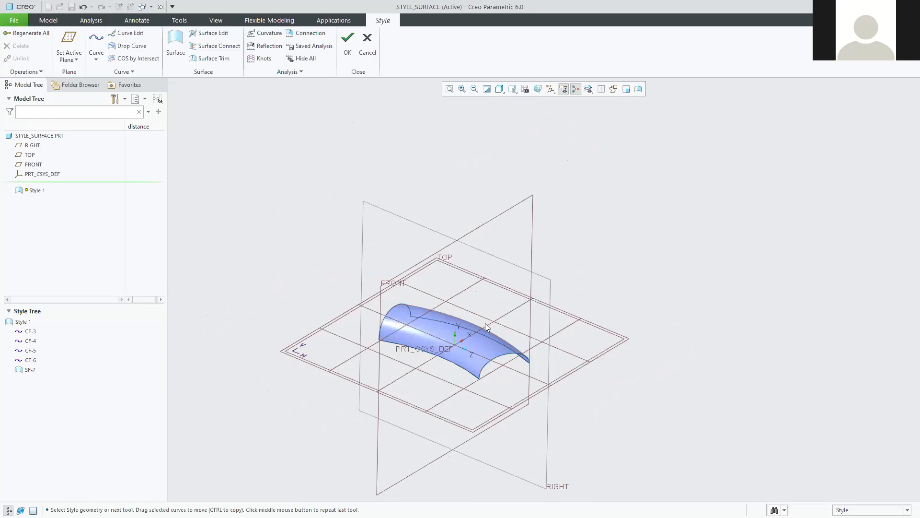
scroll(446, 374, down, 4)
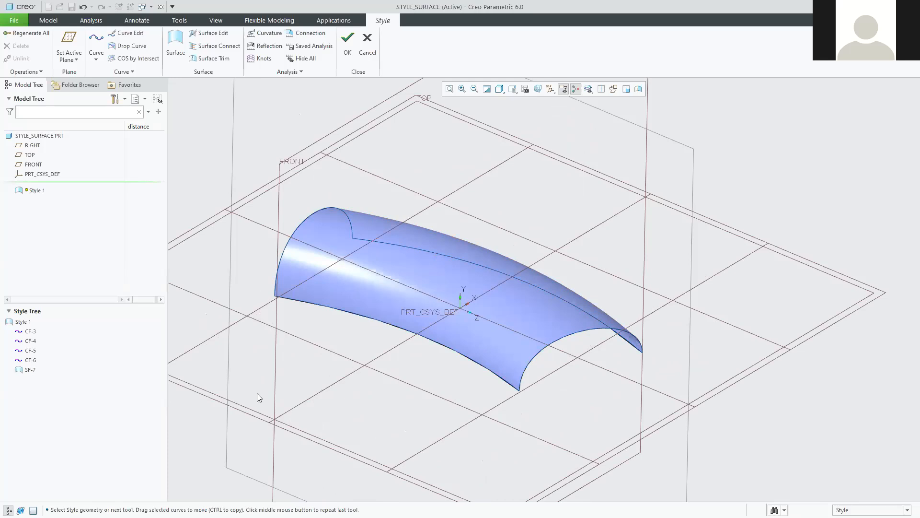
click(29, 369)
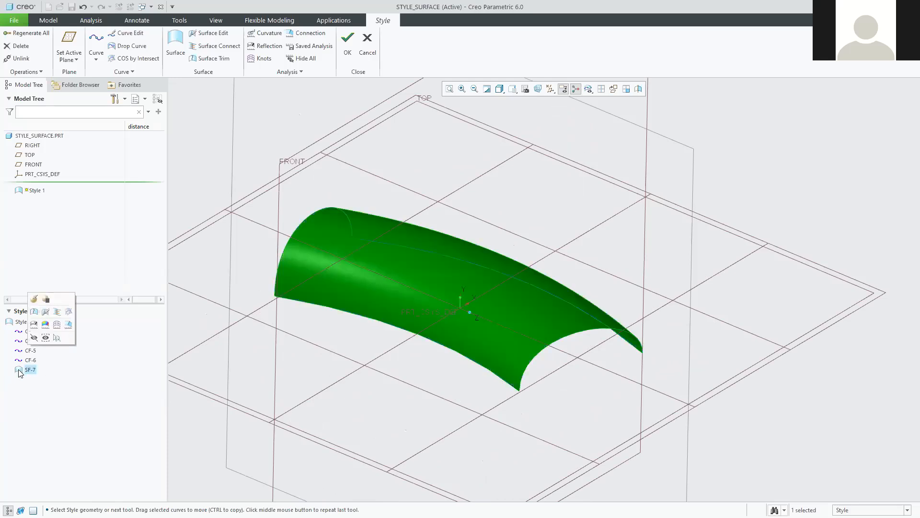
click(34, 300)
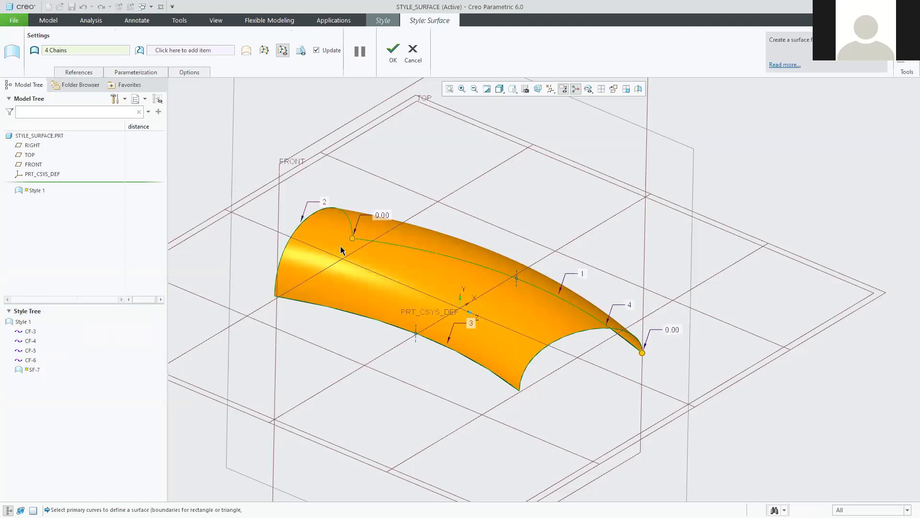
Give surface SF-7 a Normal boundary condition along edge curve 3.
middle_drag(505, 382, 435, 348)
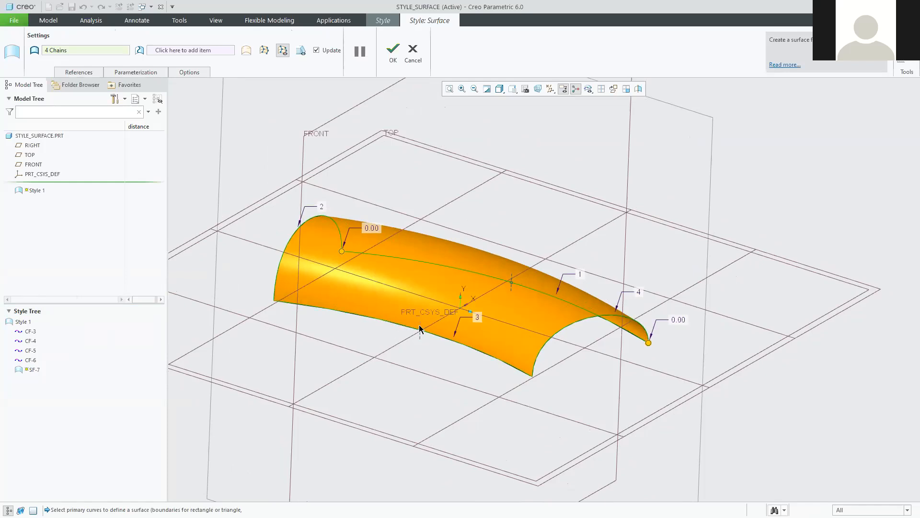
scroll(420, 330, down, 4)
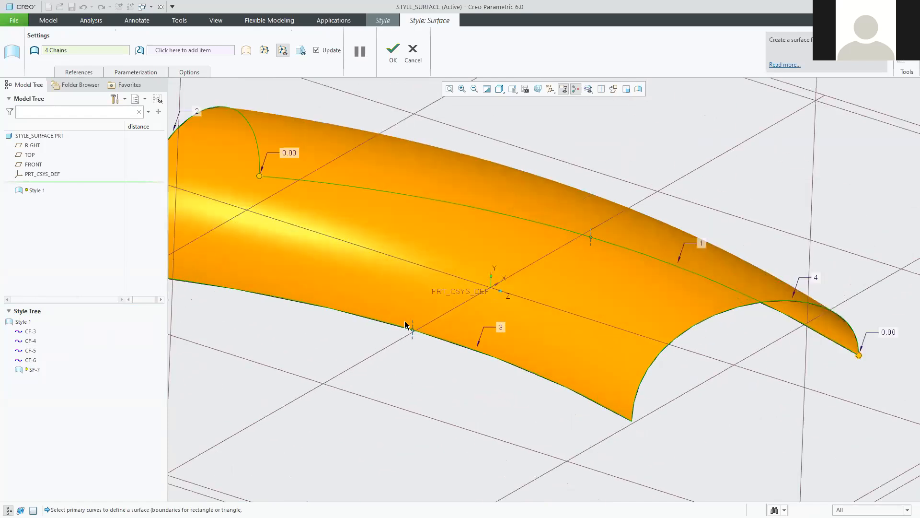
scroll(409, 326, down, 2)
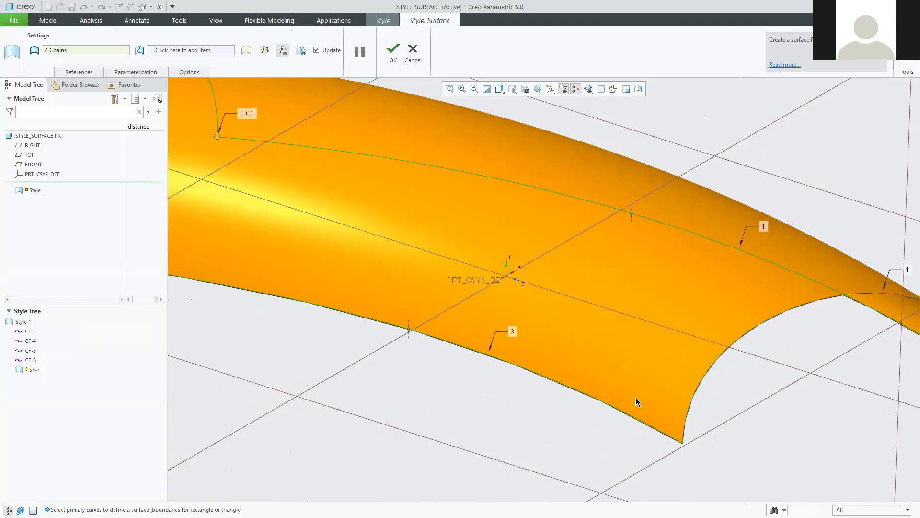
right_click(410, 328)
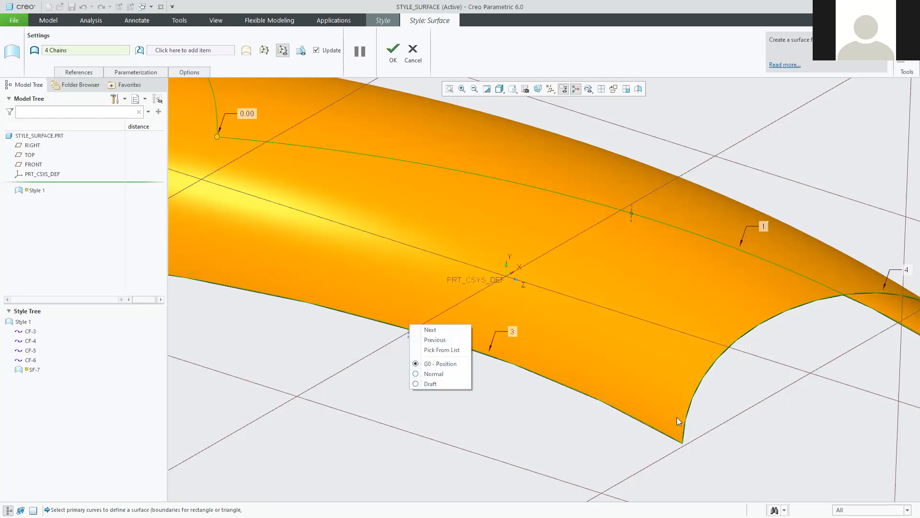
click(418, 374)
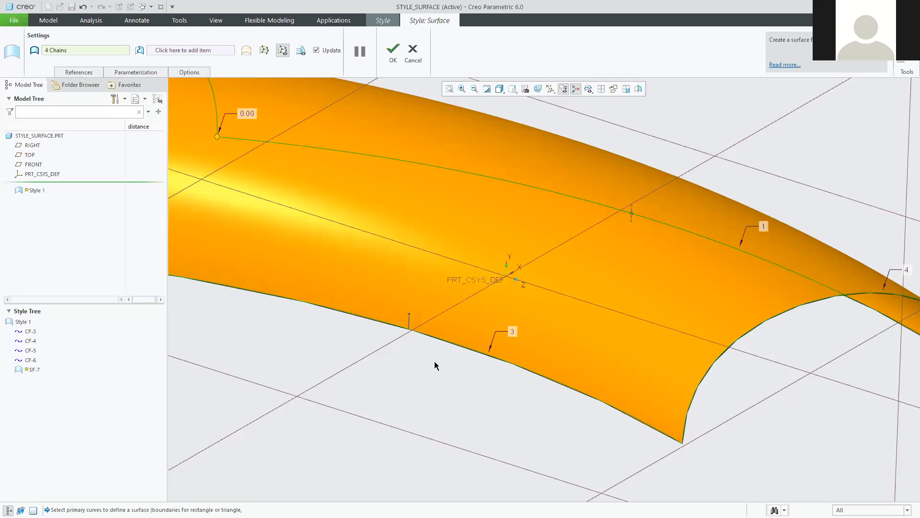
Set a Normal boundary condition along interior curve 1 of SF-7.
scroll(434, 366, up, 2)
scroll(433, 367, up, 1)
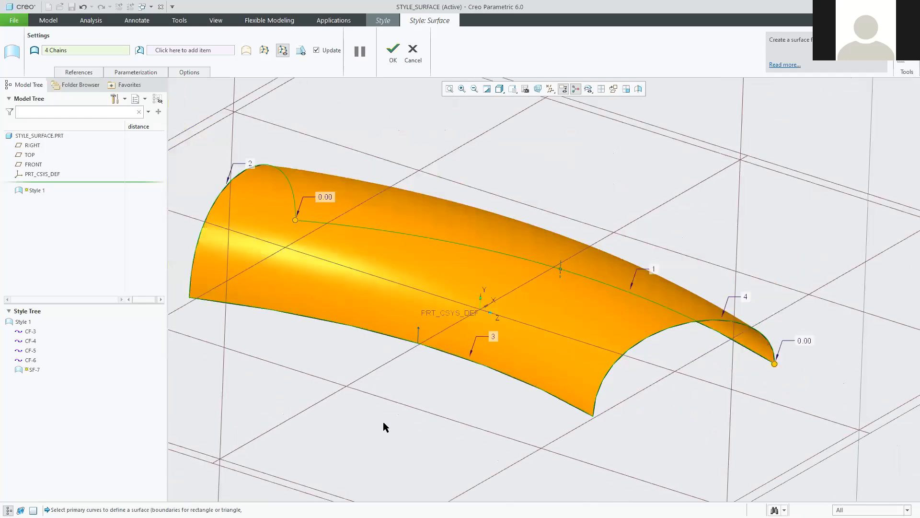
scroll(528, 434, up, 2)
scroll(786, 340, up, 1)
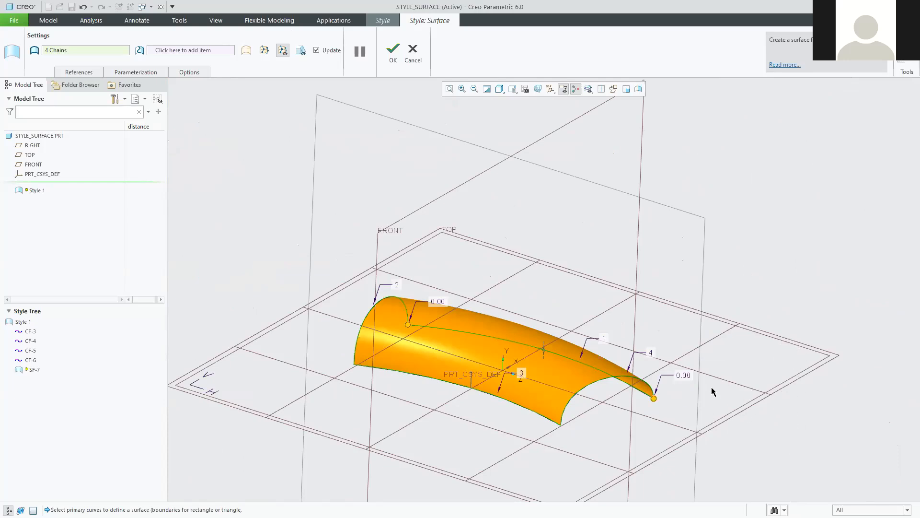
scroll(464, 384, down, 3)
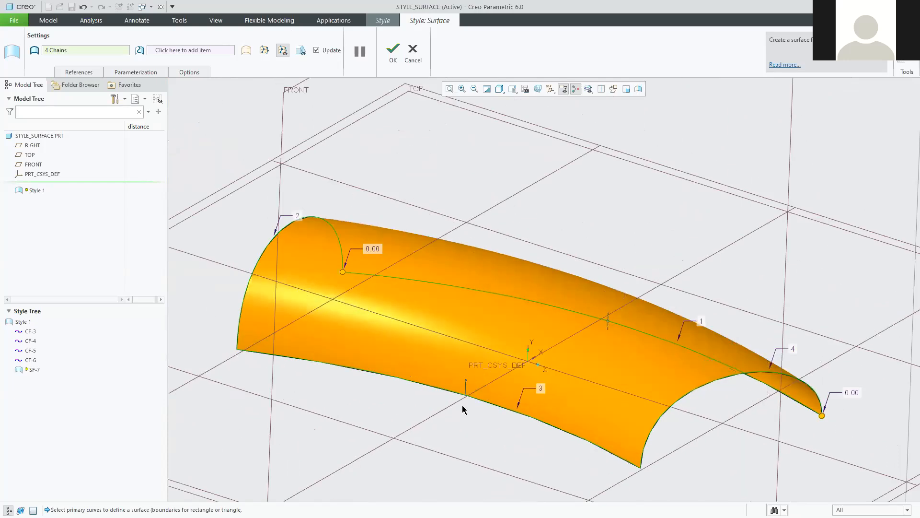
scroll(458, 408, down, 2)
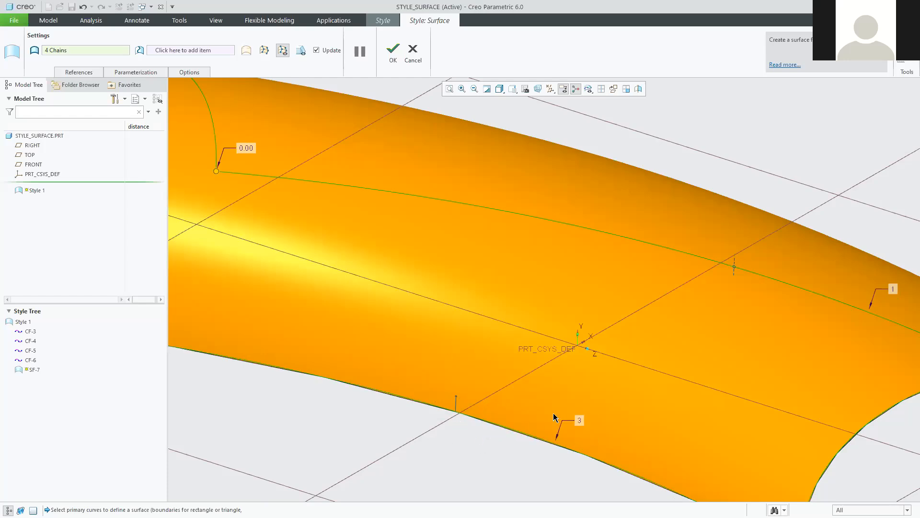
scroll(700, 316, up, 2)
scroll(715, 285, down, 4)
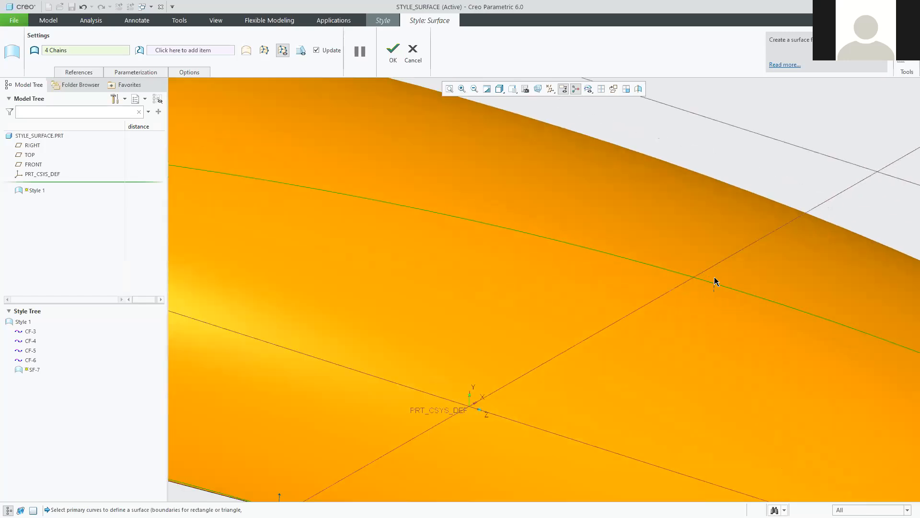
right_click(716, 280)
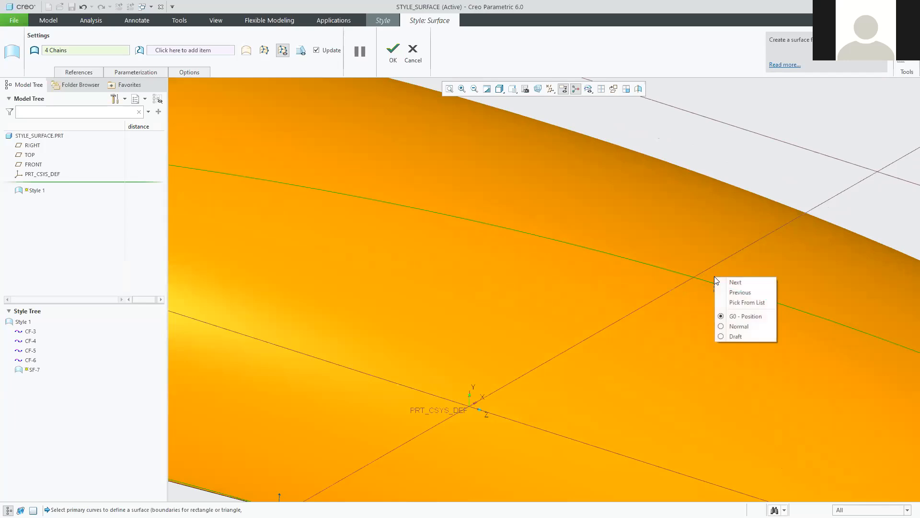
click(738, 326)
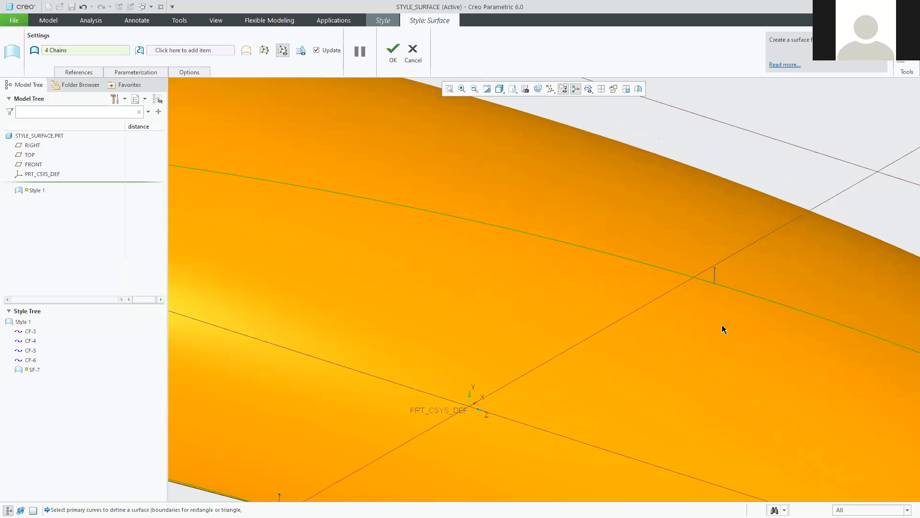
scroll(770, 380, down, 3)
middle_drag(796, 397, 773, 378)
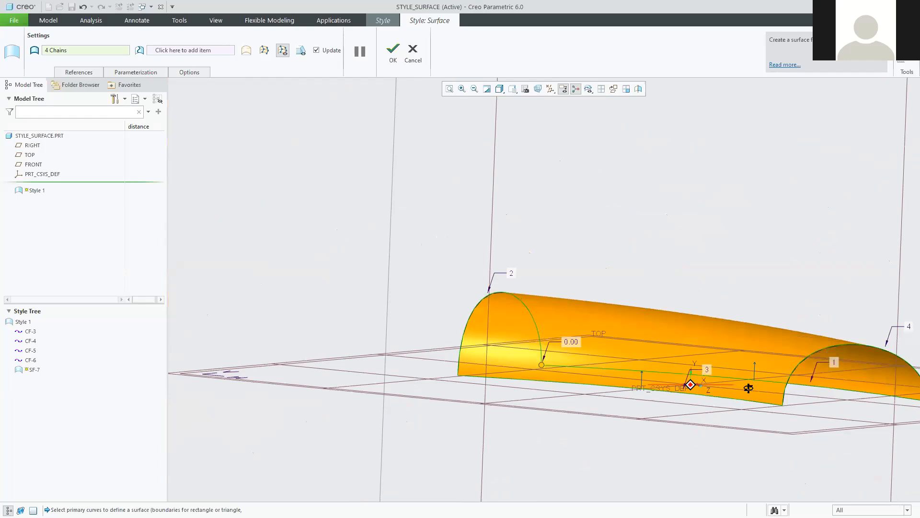
Switch edge curve 3 to G0 briefly, then set it back to Normal.
middle_drag(752, 387, 665, 376)
scroll(581, 370, up, 2)
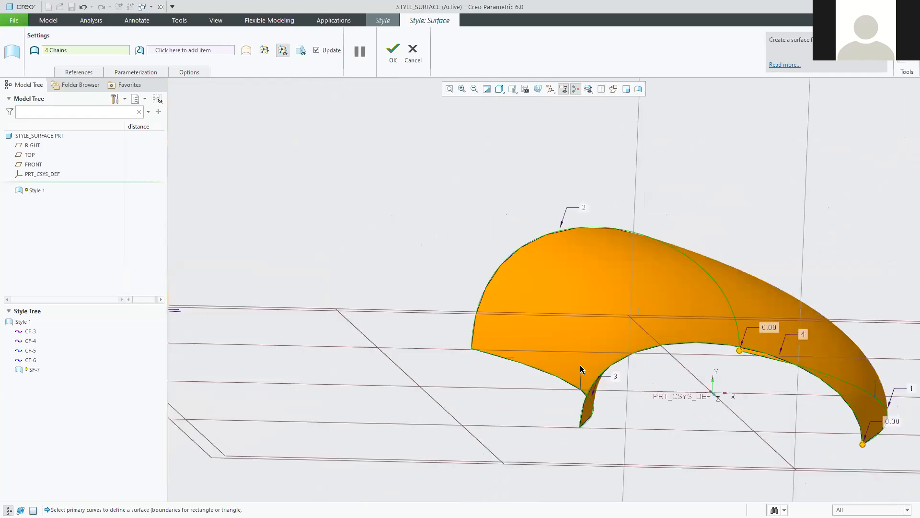
scroll(588, 391, up, 2)
scroll(575, 388, up, 1)
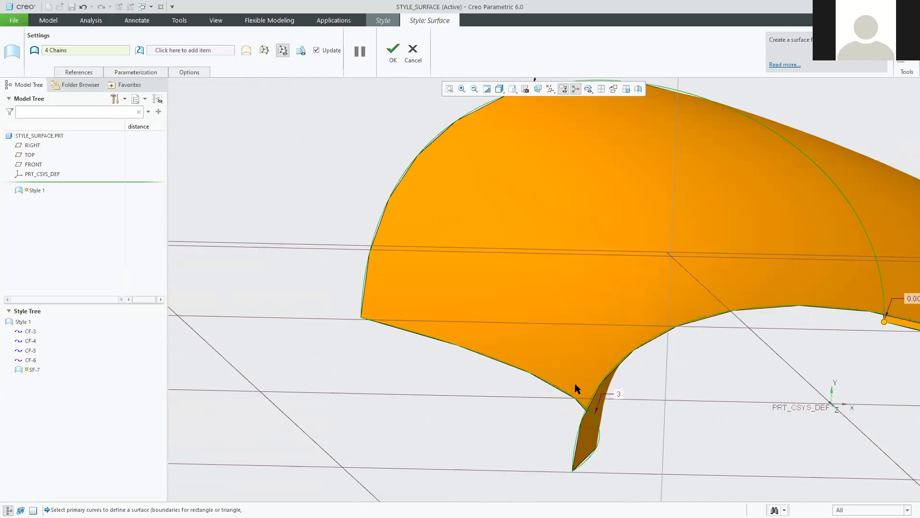
right_click(576, 389)
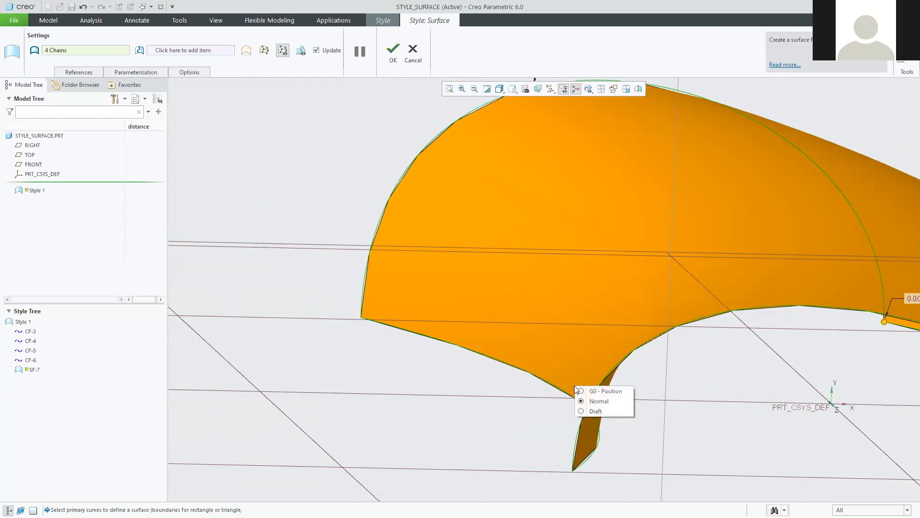
click(581, 391)
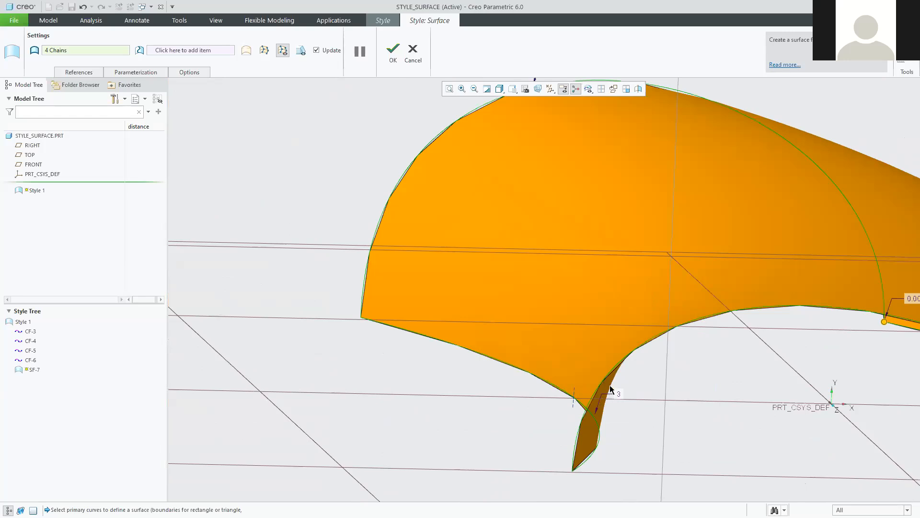
middle_drag(563, 343, 594, 364)
scroll(593, 364, up, 5)
scroll(593, 368, up, 2)
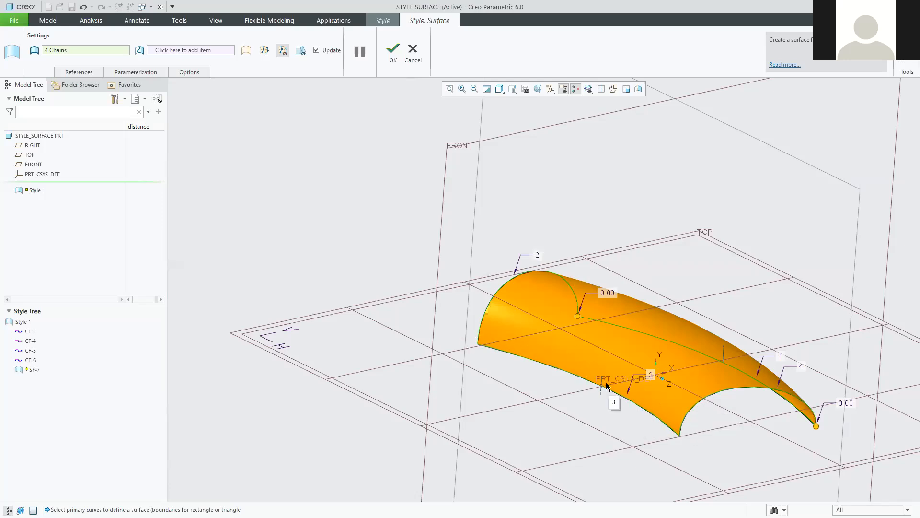
scroll(617, 390, up, 3)
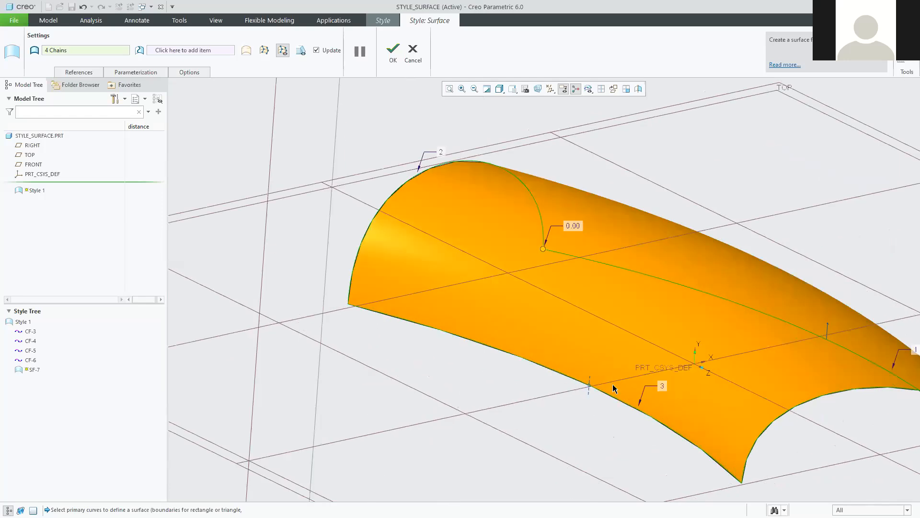
right_click(590, 381)
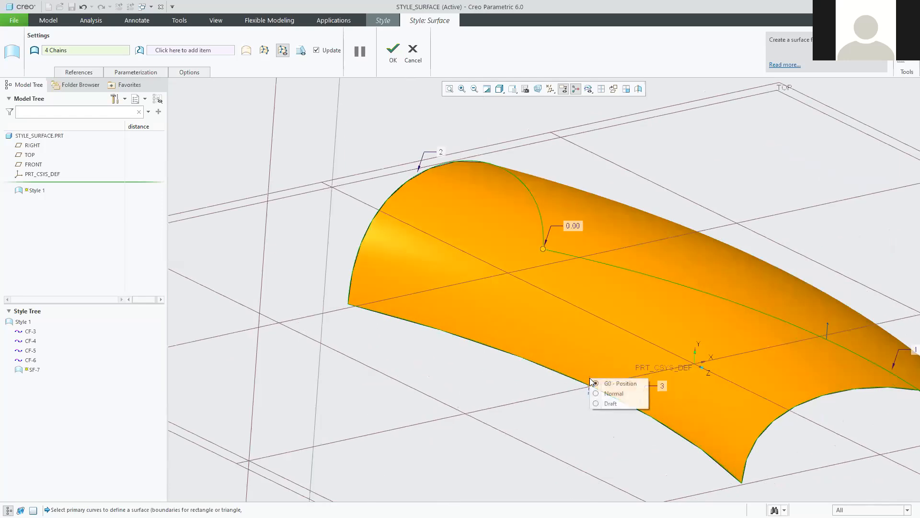
click(609, 393)
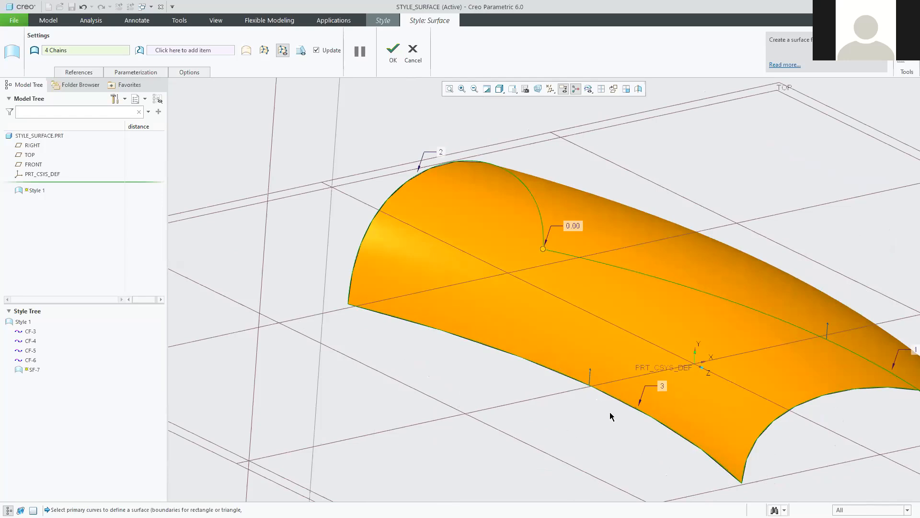
Accept the SF-7 surface redefinition and return to the PDF tutorial.
scroll(594, 419, down, 2)
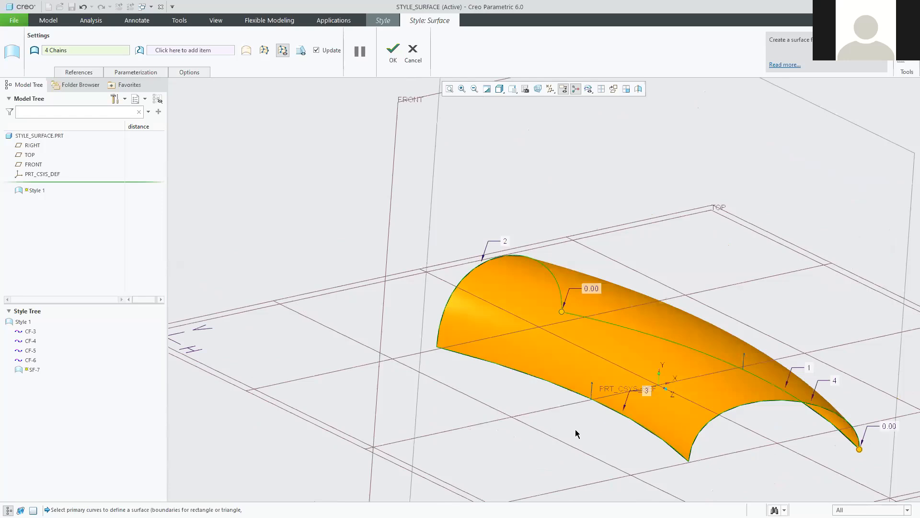
scroll(617, 424, down, 2)
scroll(750, 421, down, 1)
scroll(793, 442, up, 1)
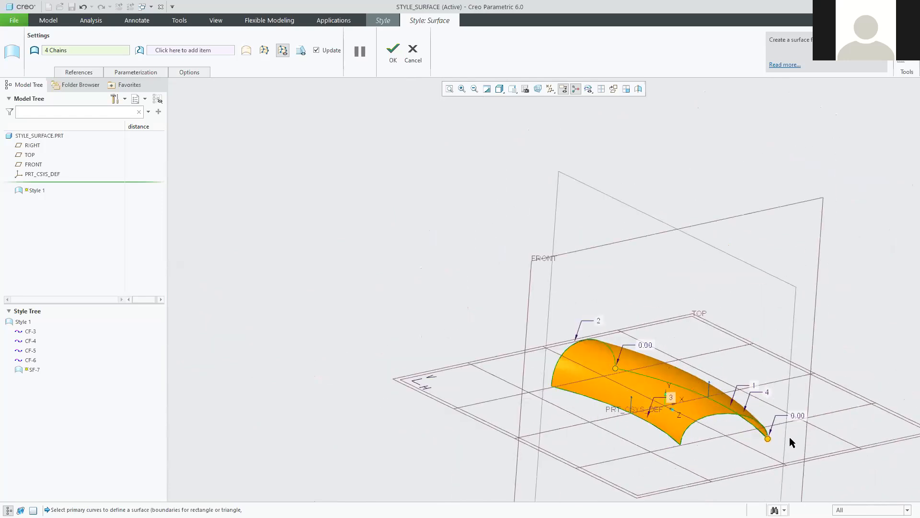
scroll(647, 365, up, 2)
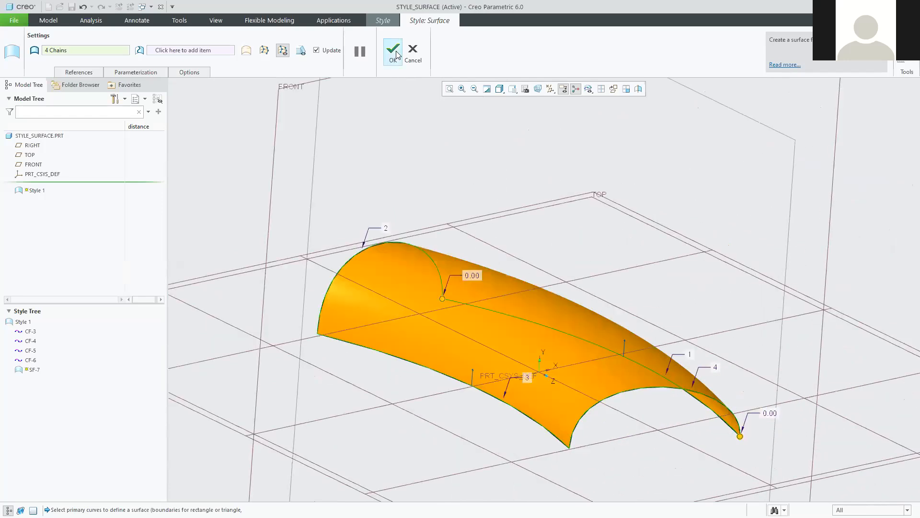
click(393, 52)
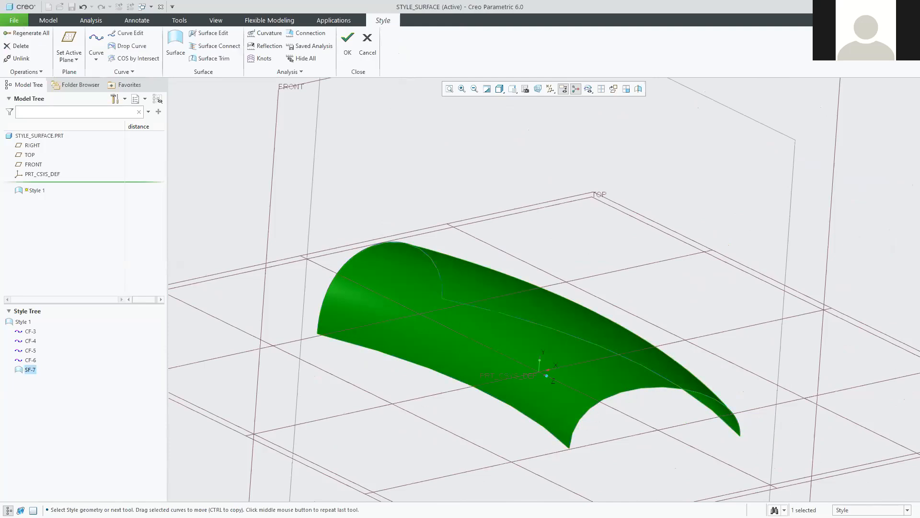
key(alt+Tab)
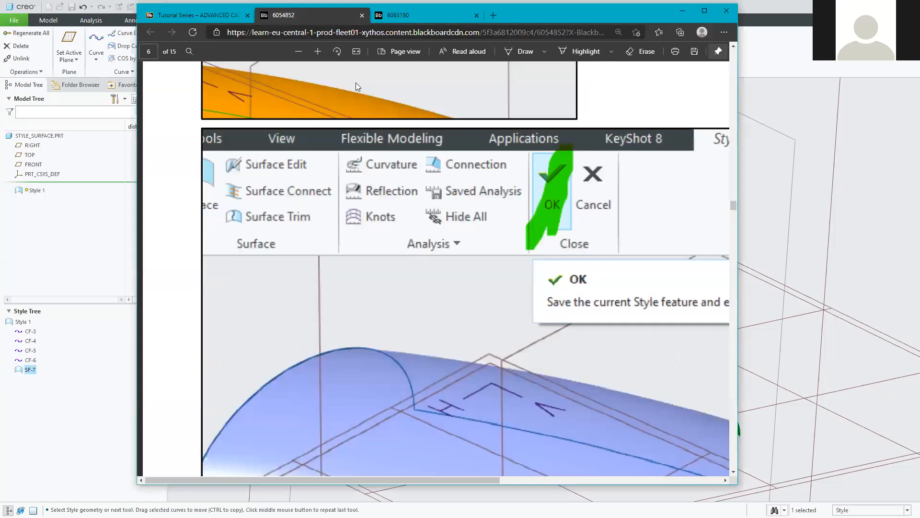
click(297, 50)
click(297, 50)
click(298, 50)
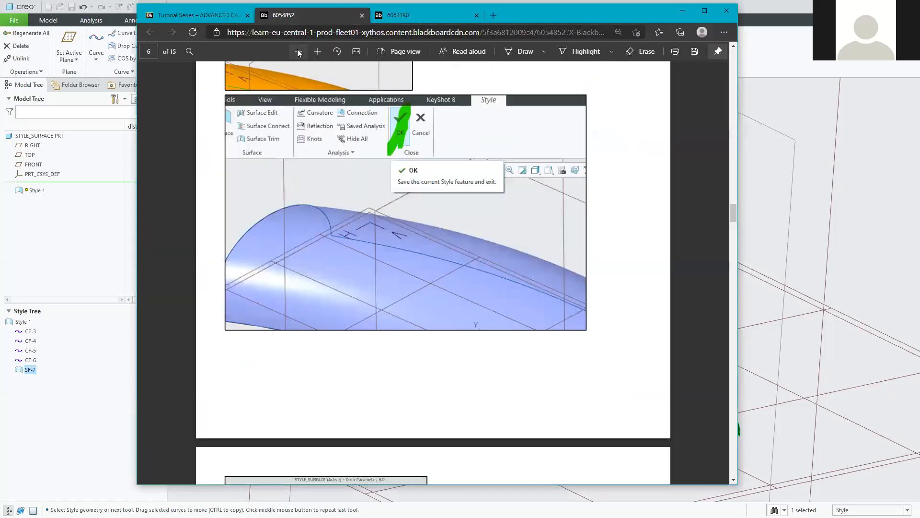
scroll(279, 250, up, 4)
scroll(279, 250, down, 6)
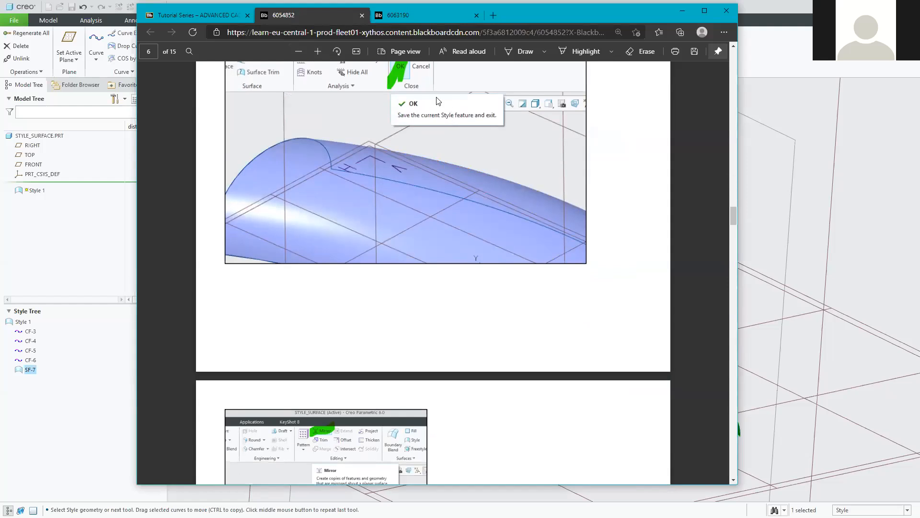
scroll(406, 152, down, 3)
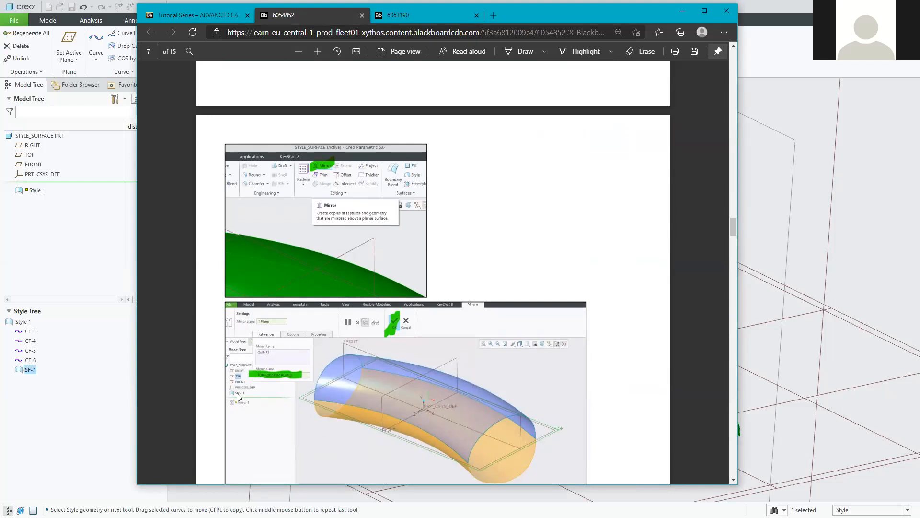
scroll(239, 398, down, 2)
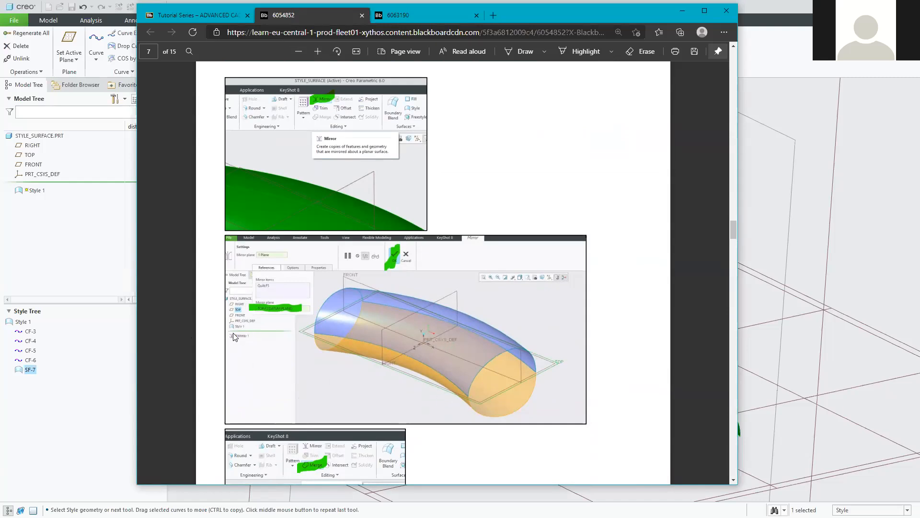
scroll(350, 362, down, 4)
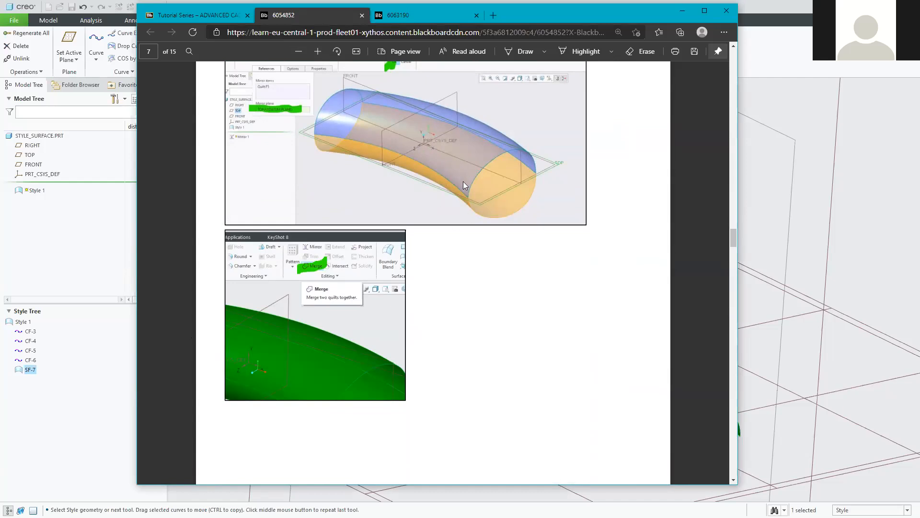
scroll(544, 201, up, 10)
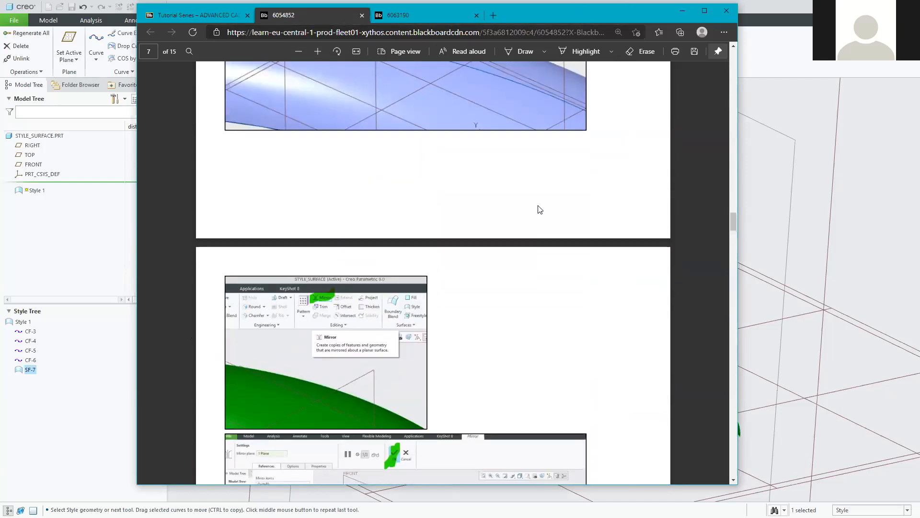
scroll(539, 201, down, 1)
scroll(523, 167, up, 3)
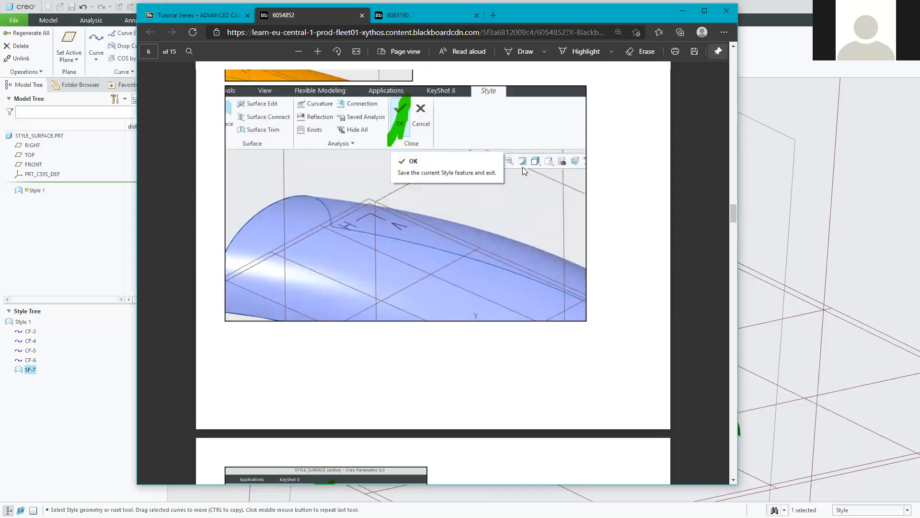
drag(586, 15, 624, 16)
click(721, 12)
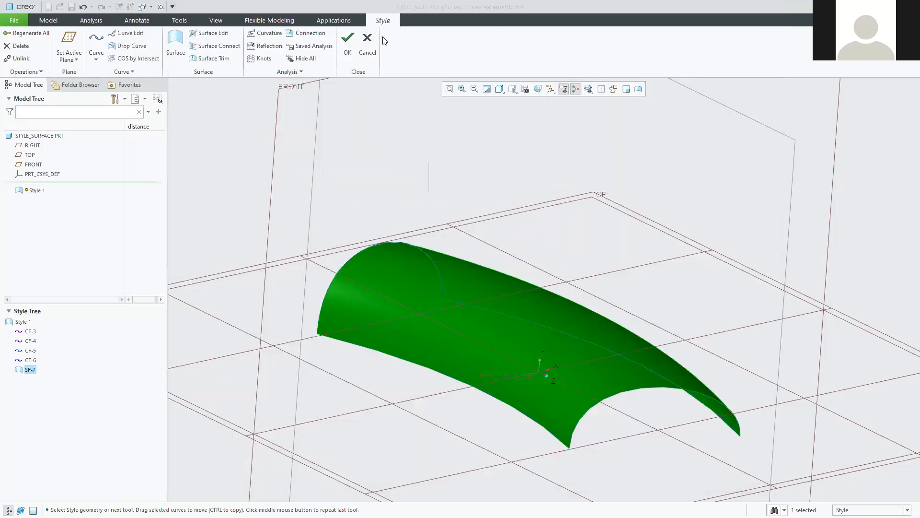
Save and exit Style 1, then select and inspect the finished arched quilt.
click(347, 45)
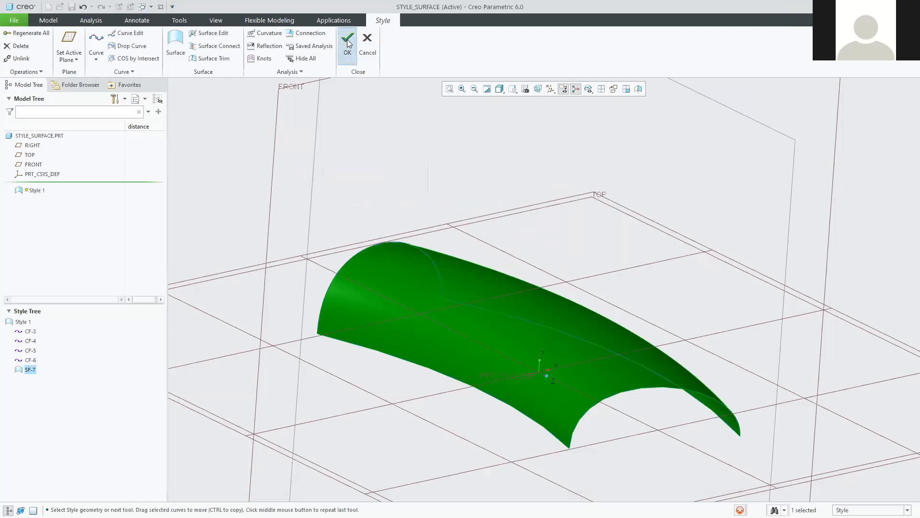
scroll(487, 235, up, 3)
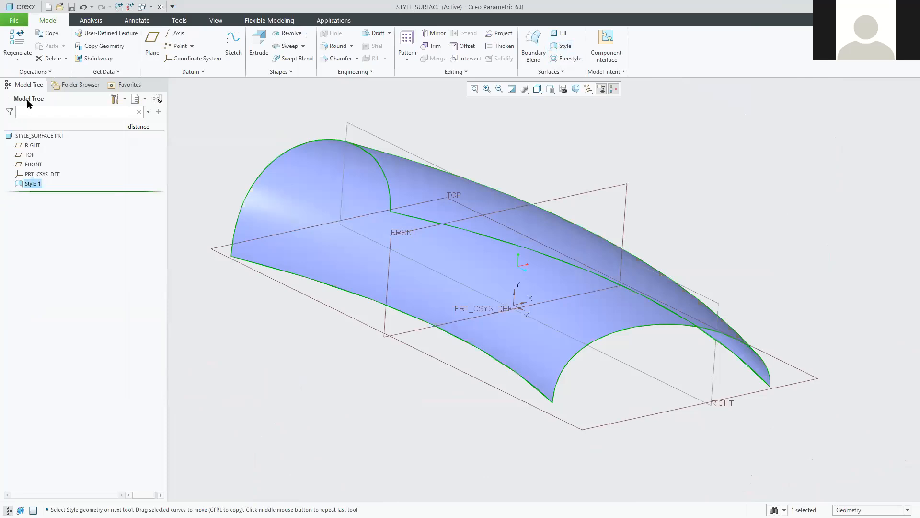
click(32, 184)
middle_drag(277, 281, 249, 277)
click(30, 183)
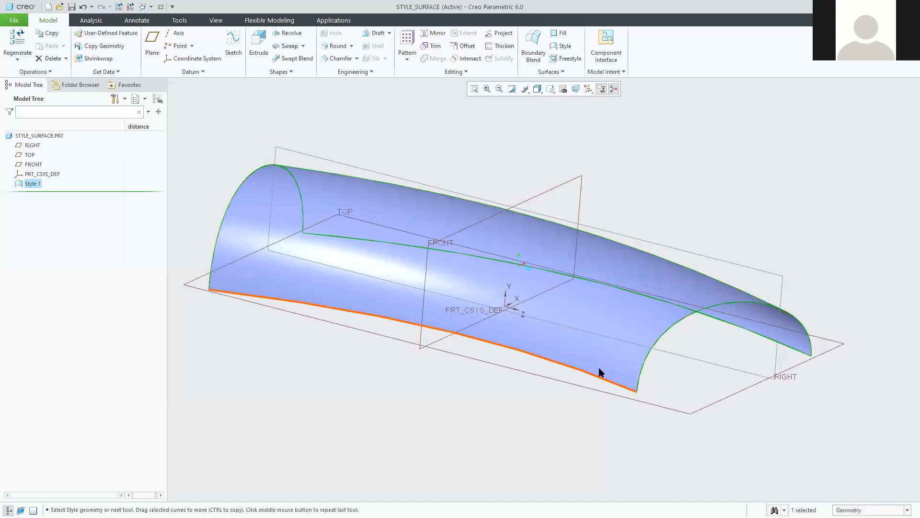
mouse_move(511, 327)
middle_down()
mouse_move(625, 372)
mouse_move(621, 361)
middle_up()
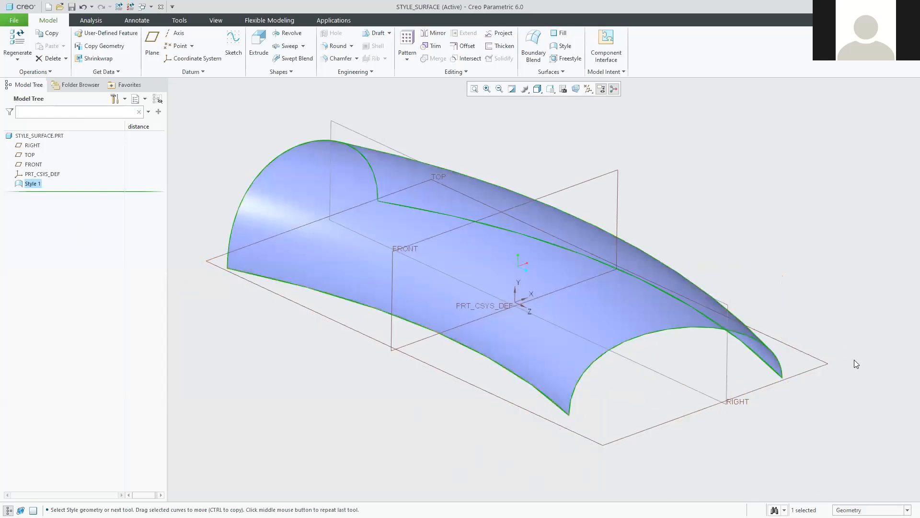
click(815, 207)
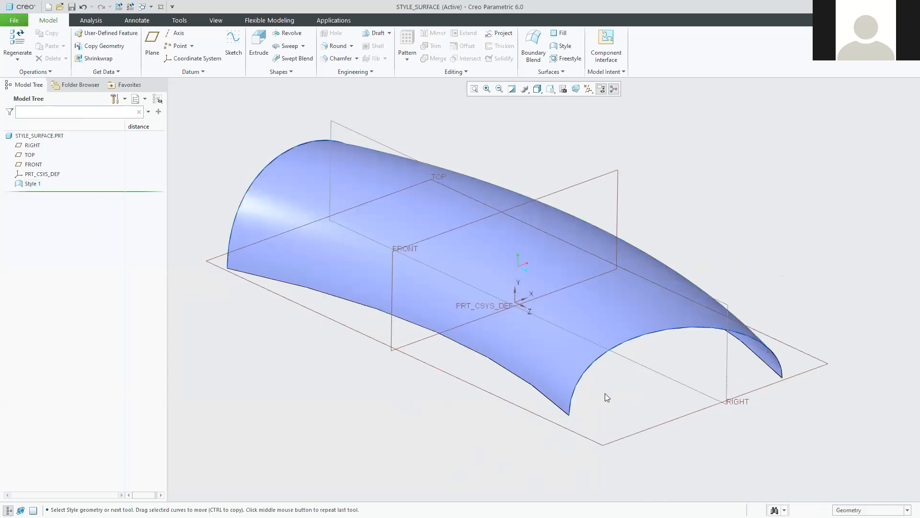
Select the arched Style 1 surface quilt and start a Mirror feature from it.
click(612, 295)
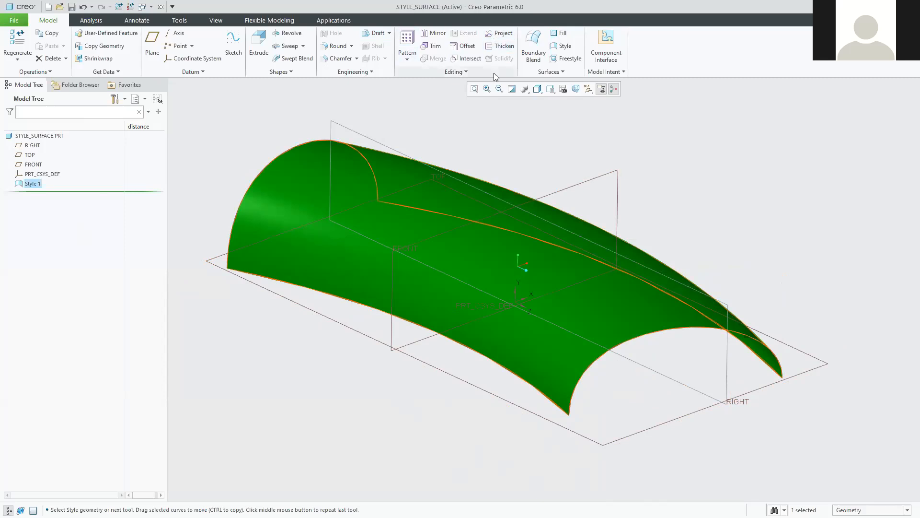
click(803, 161)
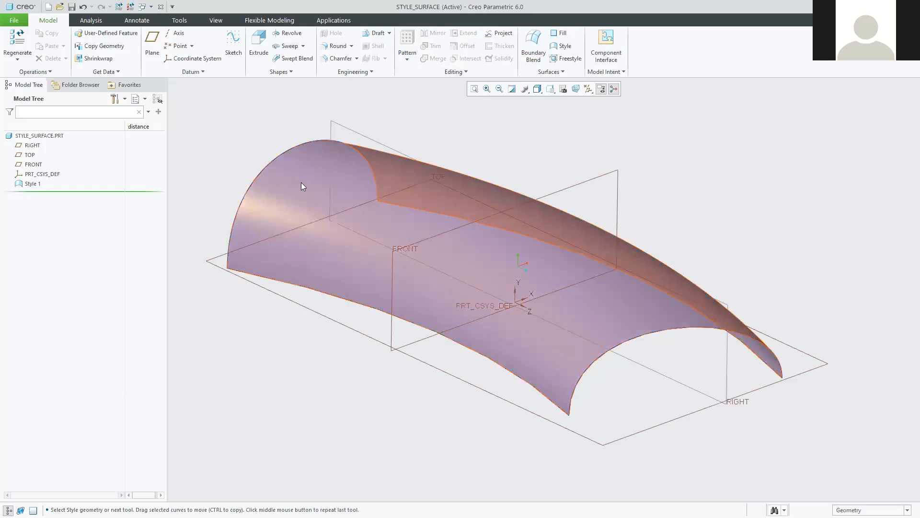
click(301, 183)
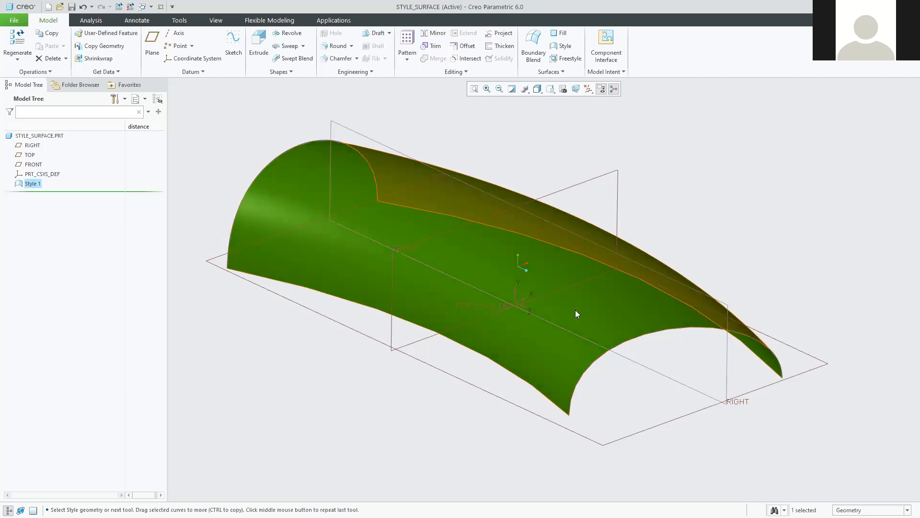
click(759, 225)
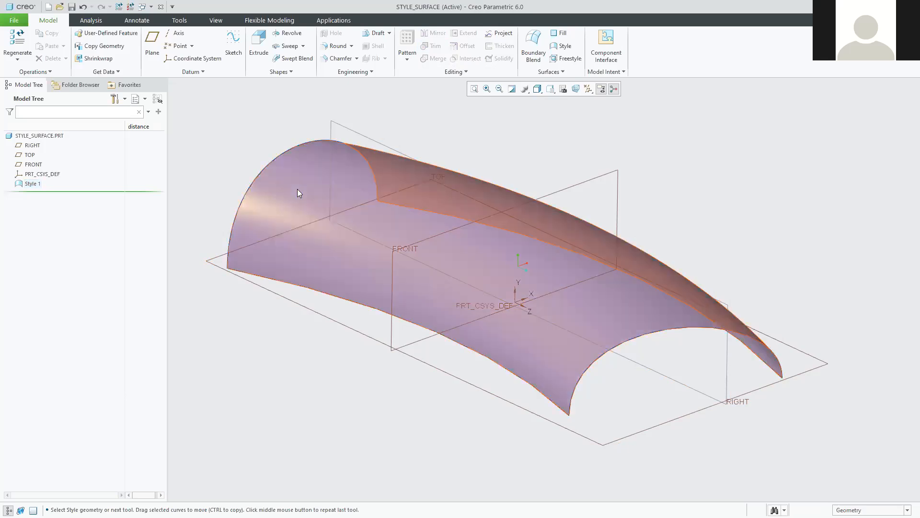
click(297, 189)
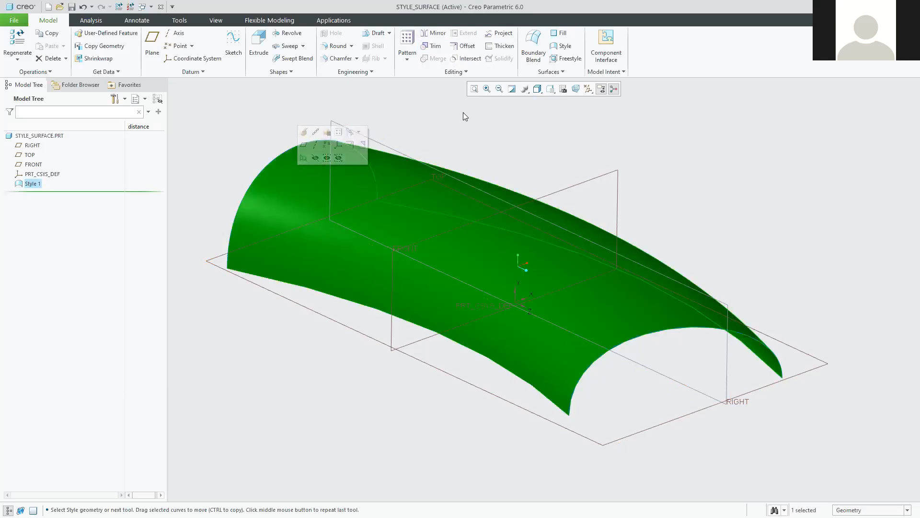
click(436, 34)
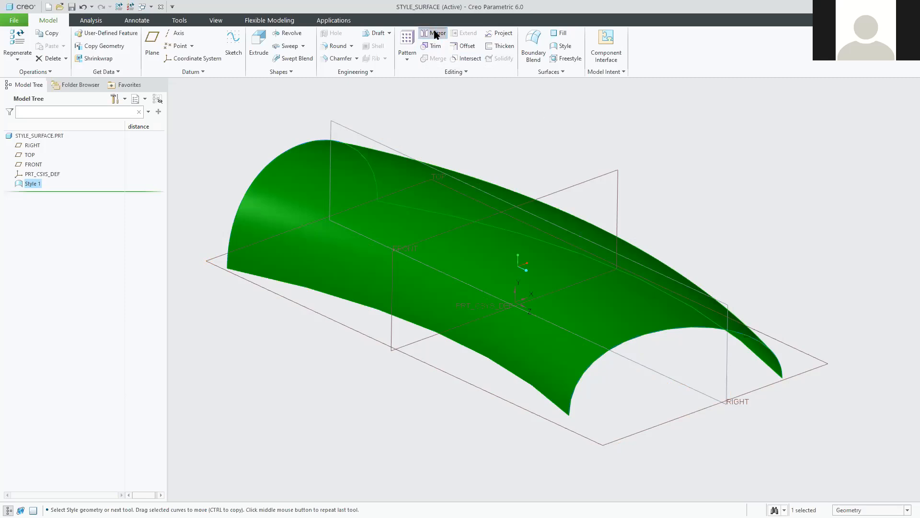
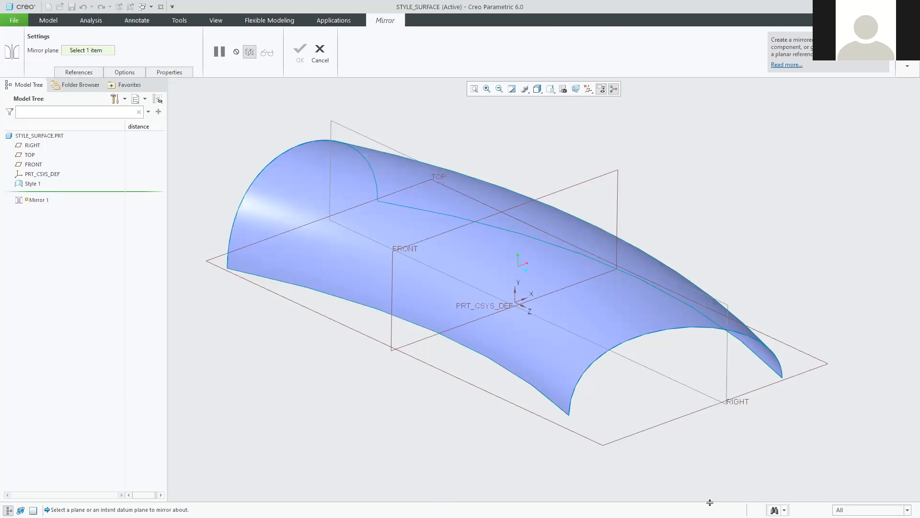
Mirror the Style 1 surface about the TOP datum plane to create Mirror 1.
click(692, 417)
middle_drag(402, 300, 437, 364)
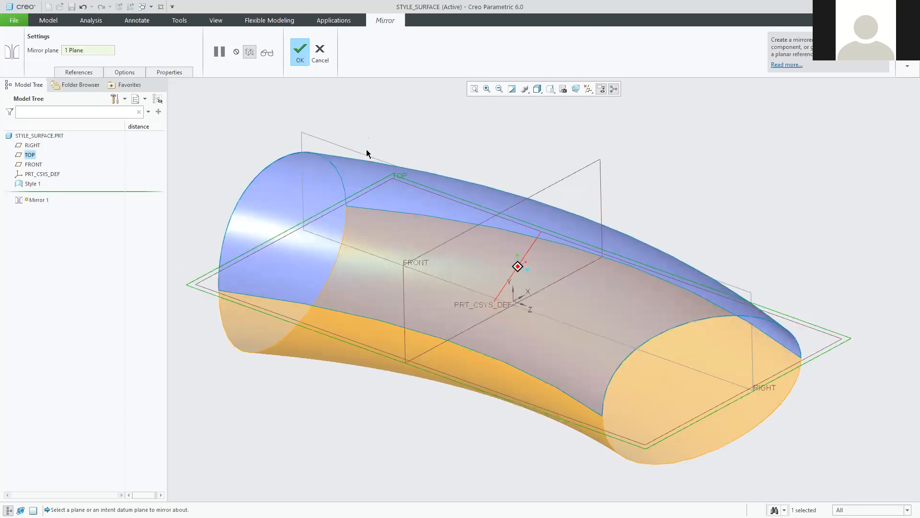
click(300, 50)
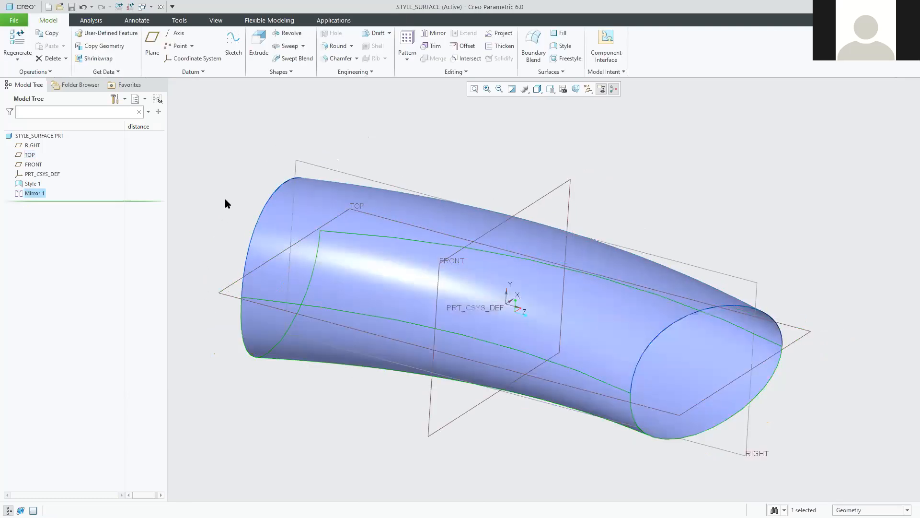
click(224, 235)
Select the upper Style 1 quilt plus the lower mirrored quilt and start Merge.
middle_drag(210, 234, 238, 234)
click(595, 383)
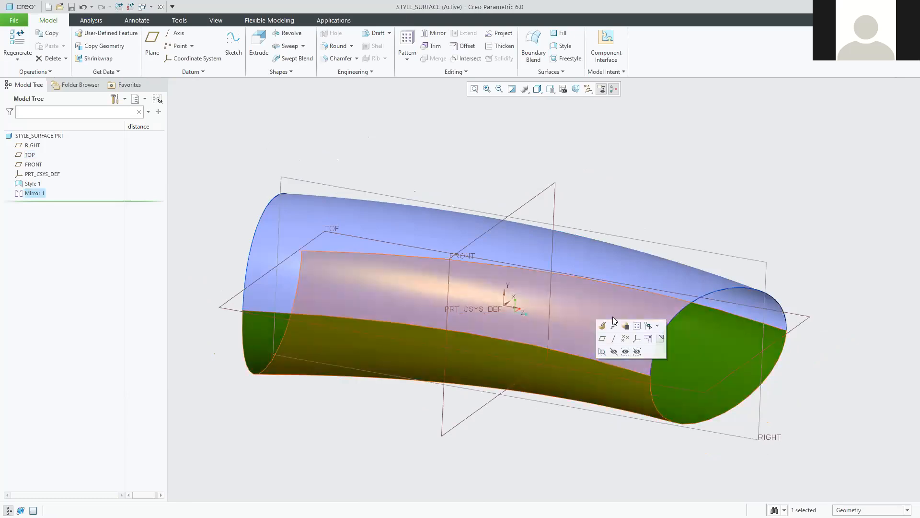
click(620, 256)
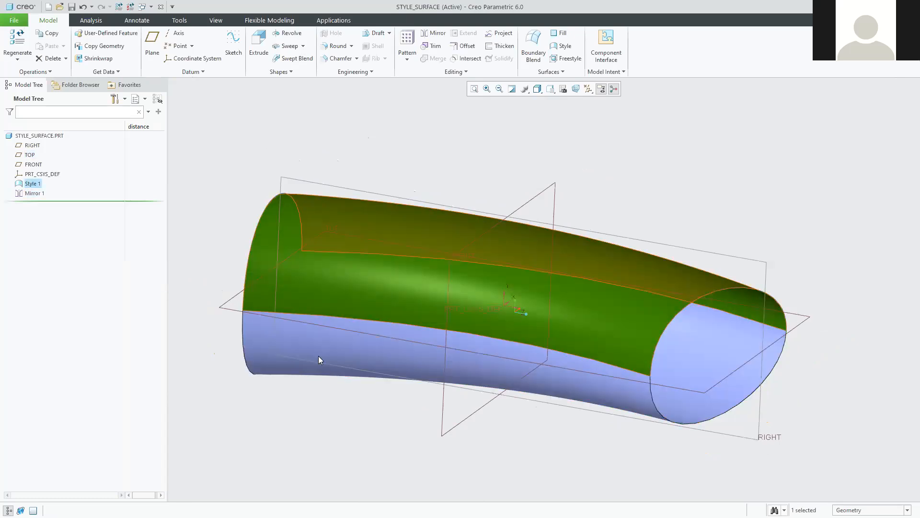
click(228, 173)
mouse_move(477, 335)
middle_down()
mouse_move(468, 338)
mouse_move(480, 331)
middle_up()
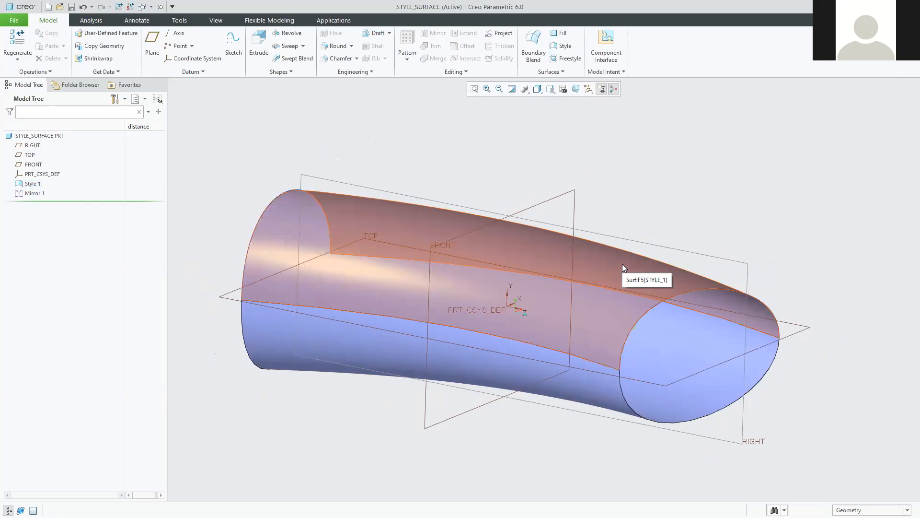
click(622, 263)
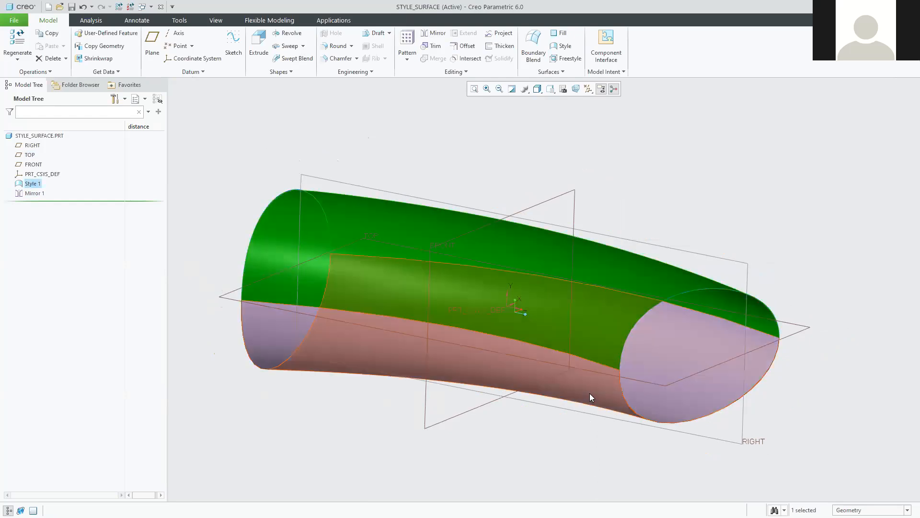
ctrl+click(589, 391)
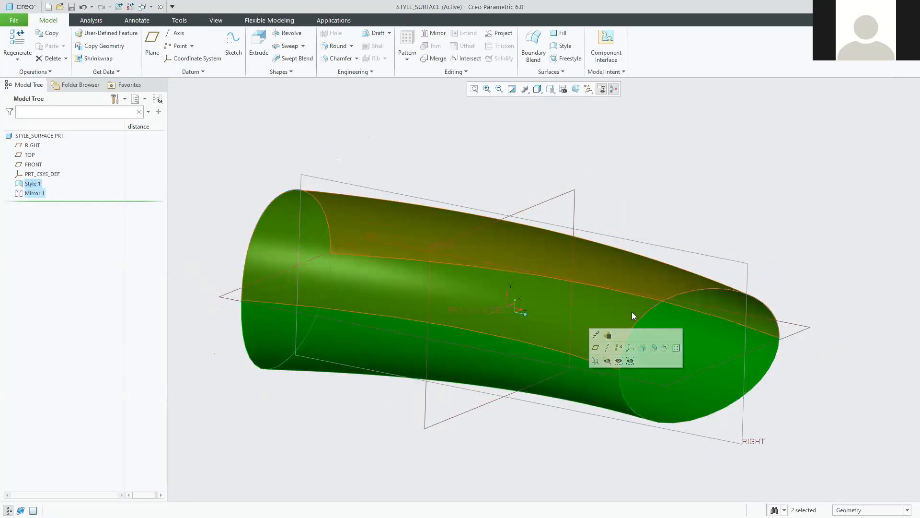
click(434, 58)
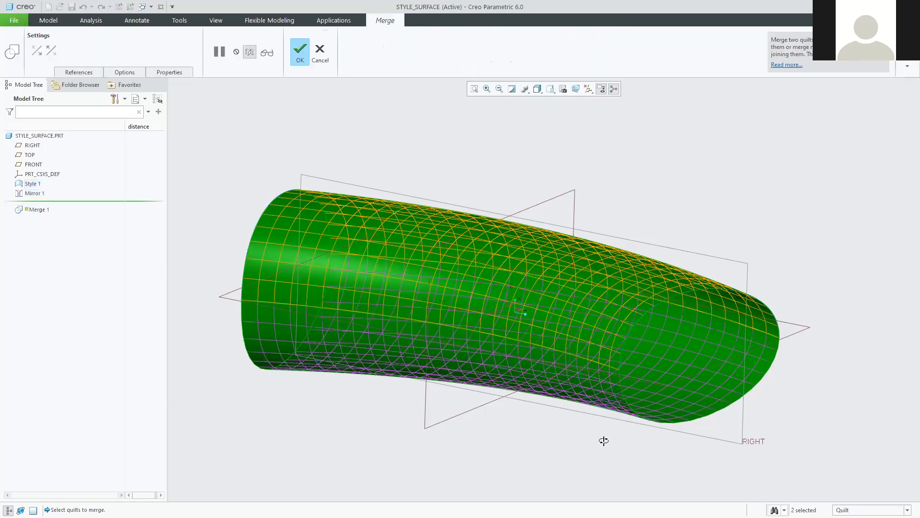
Check the merge preview from several angles, complete Merge 1, then consult the tutorial PDF.
mouse_move(652, 456)
middle_down()
mouse_move(657, 468)
mouse_move(633, 431)
mouse_move(604, 440)
middle_up()
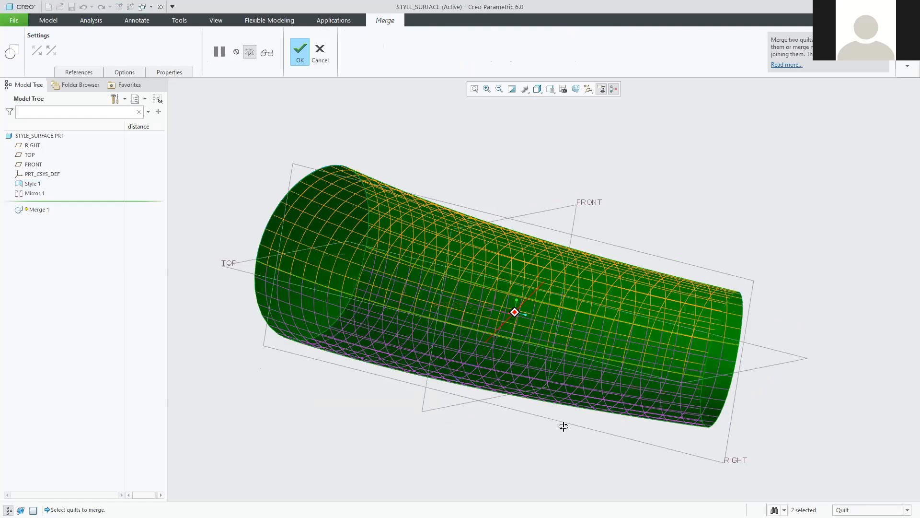
middle_drag(587, 439, 590, 427)
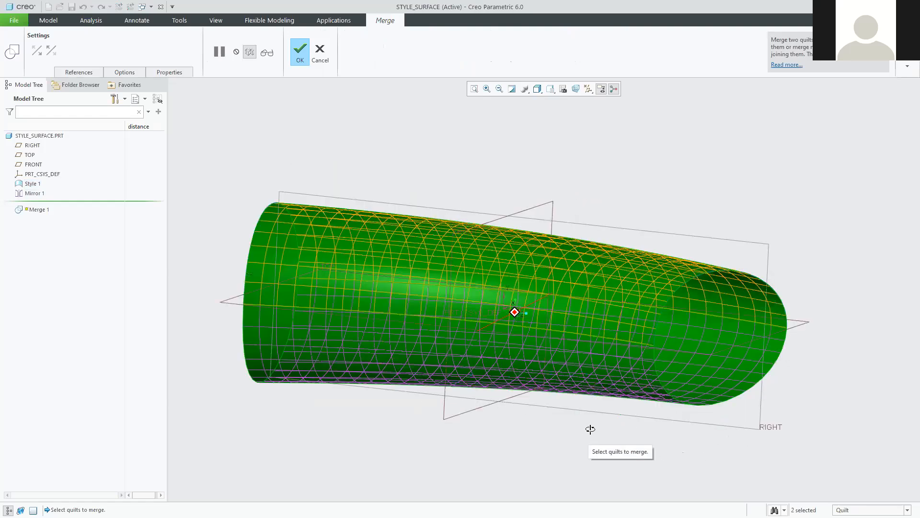
mouse_move(654, 446)
middle_down()
mouse_move(670, 458)
mouse_move(641, 441)
middle_up()
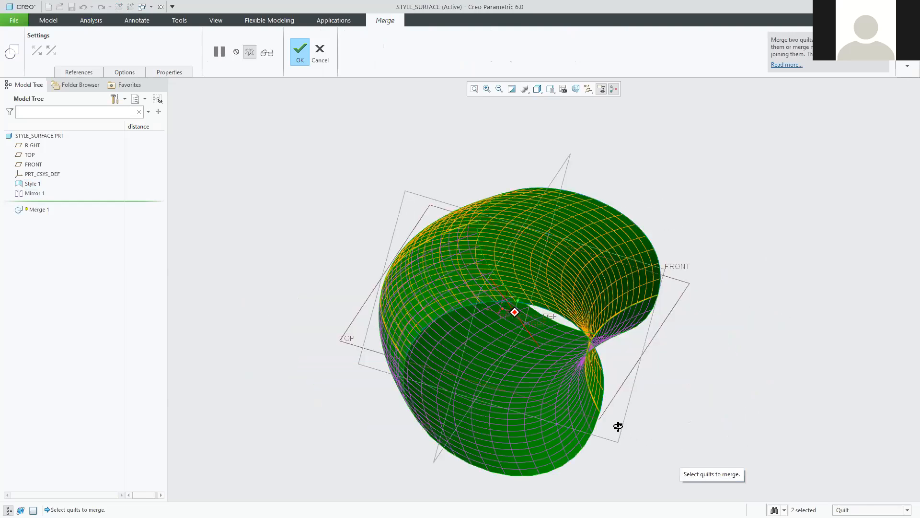
middle_drag(611, 410, 559, 447)
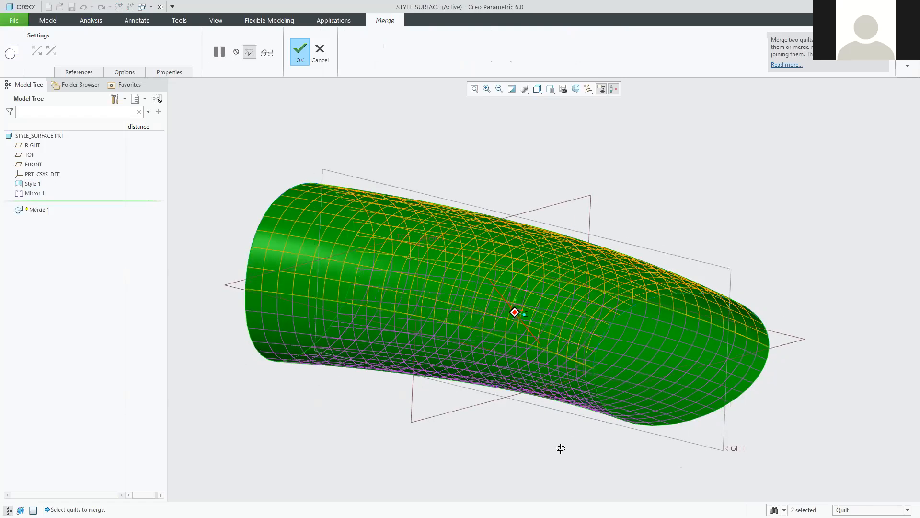
middle_drag(663, 443, 581, 448)
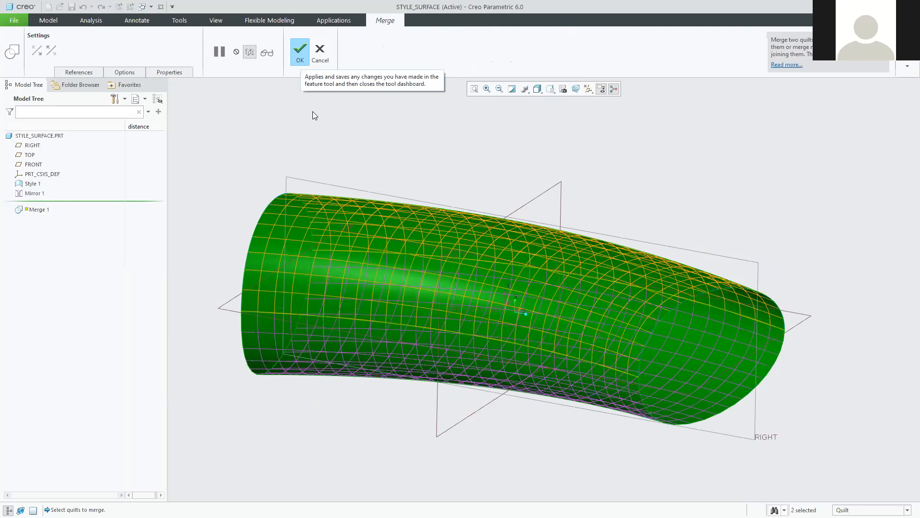
middle_click(462, 127)
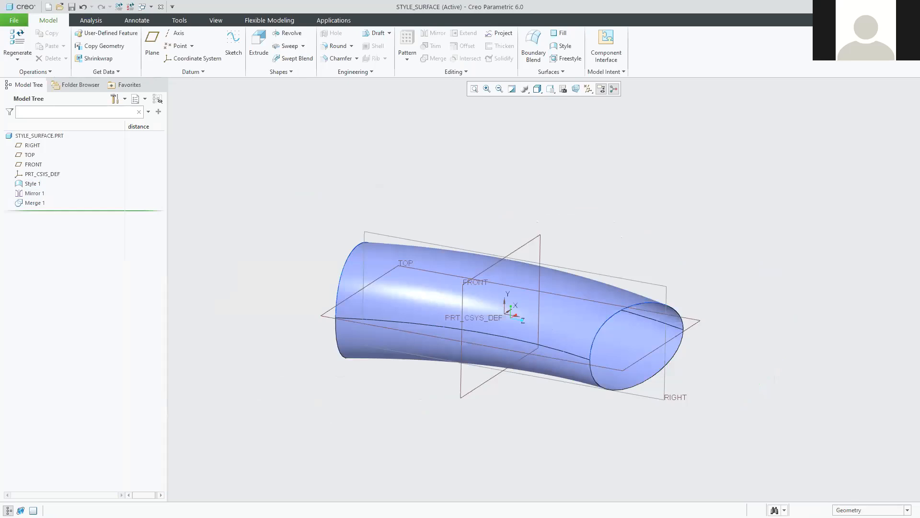
key(alt+Tab)
scroll(513, 243, up, 6)
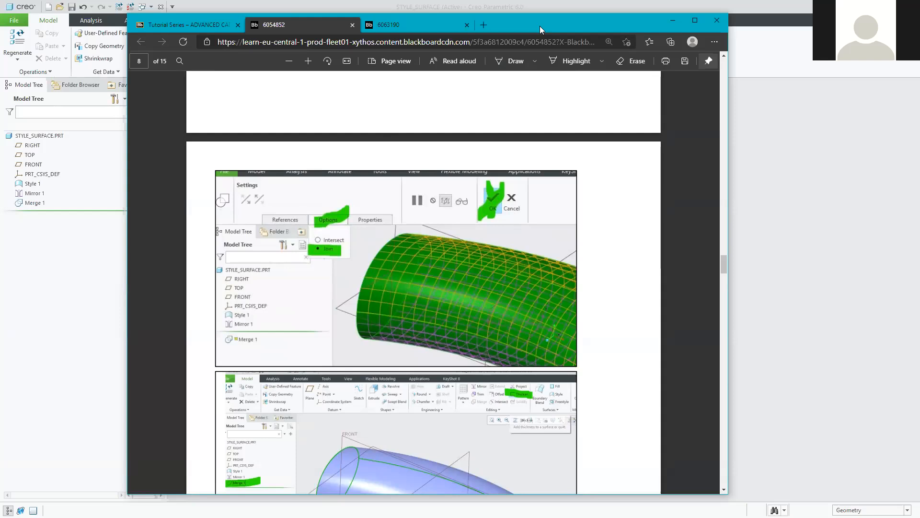
Return from the tutorial PDF to Creo and select Merge 1 in the tree.
key(alt+Tab)
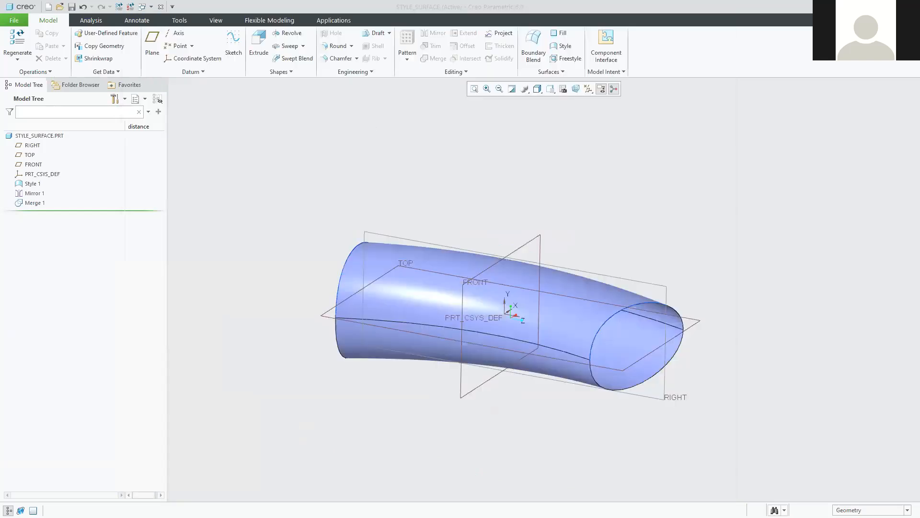
click(29, 203)
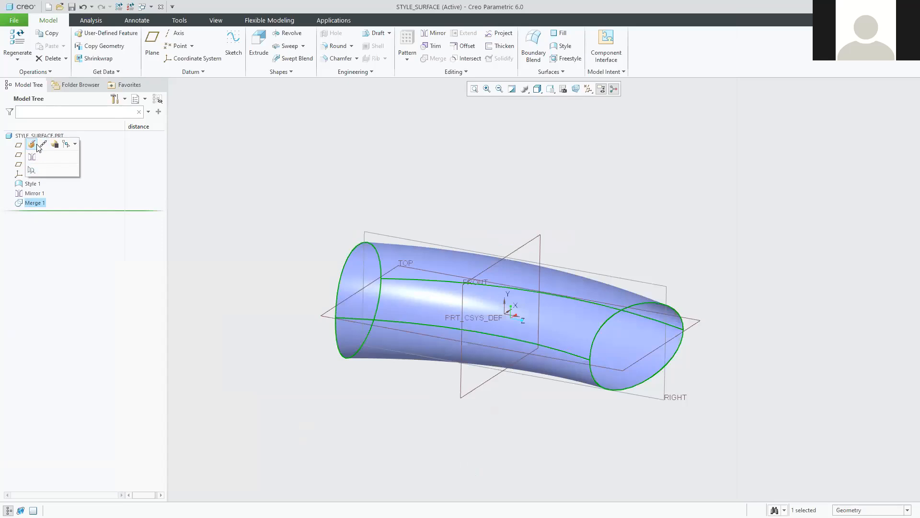
Redefine Merge 1 to use the Join option instead of Intersect.
click(280, 219)
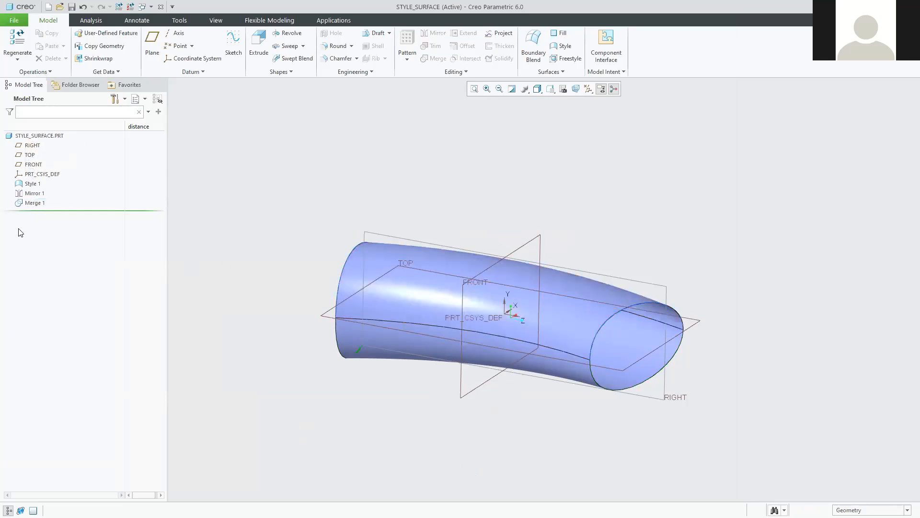
click(36, 204)
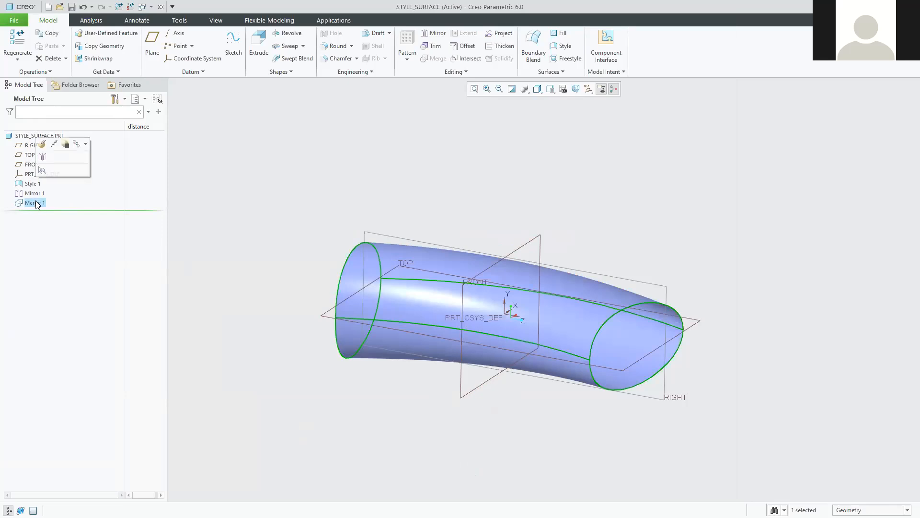
click(43, 144)
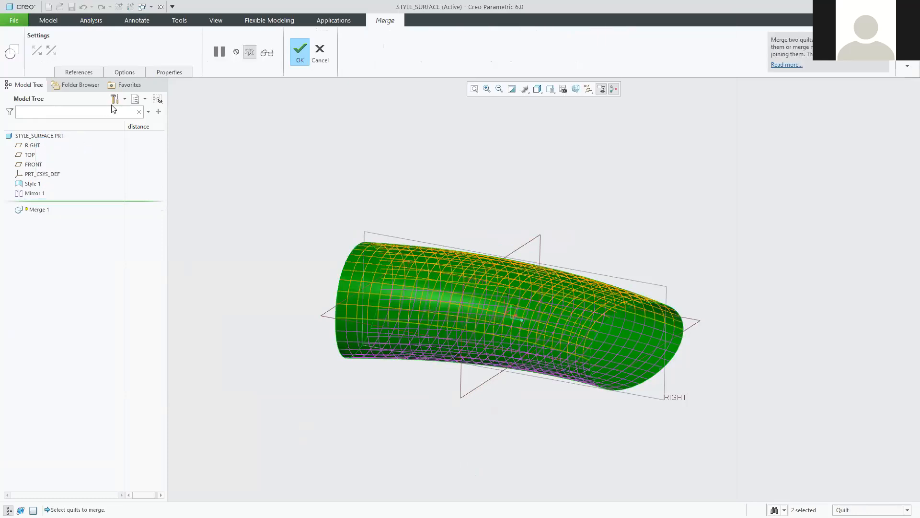
click(126, 72)
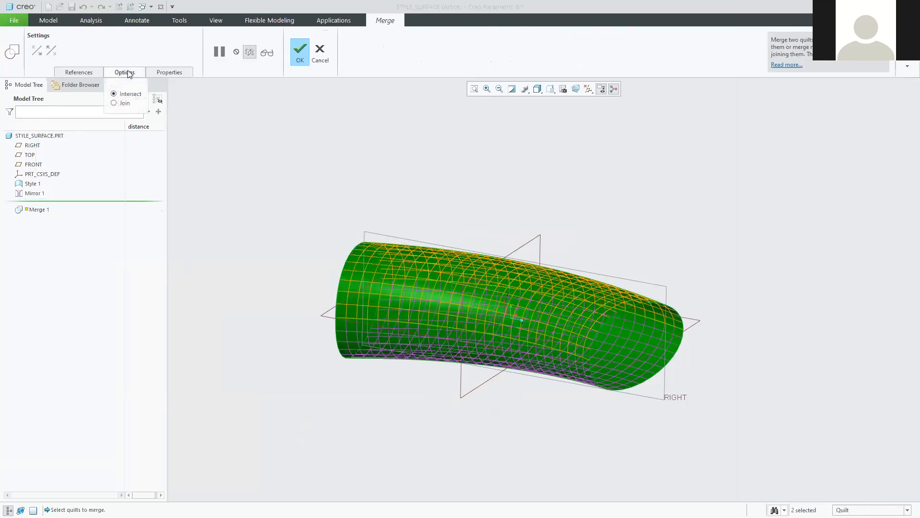
click(114, 103)
middle_drag(321, 262, 262, 283)
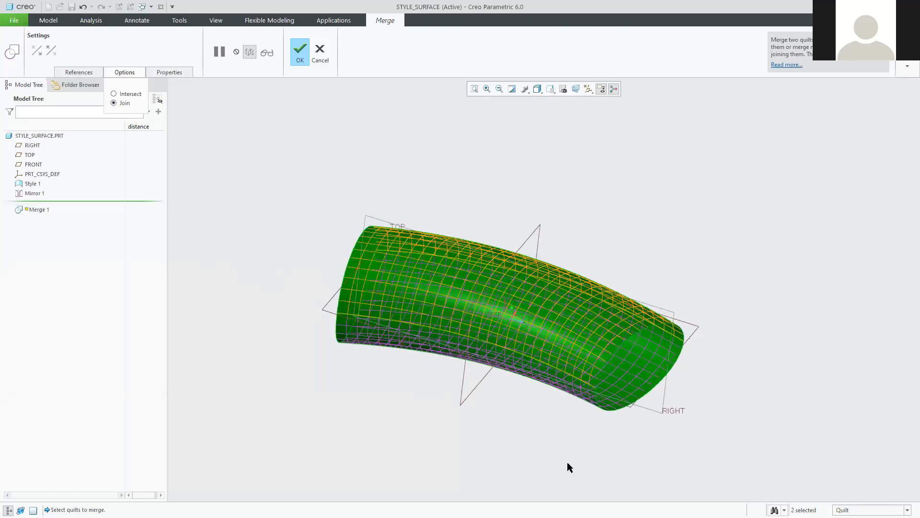
mouse_move(785, 439)
middle_down()
mouse_move(799, 390)
mouse_move(797, 431)
mouse_move(774, 407)
mouse_move(797, 402)
mouse_move(800, 417)
mouse_move(781, 421)
mouse_move(770, 402)
middle_up()
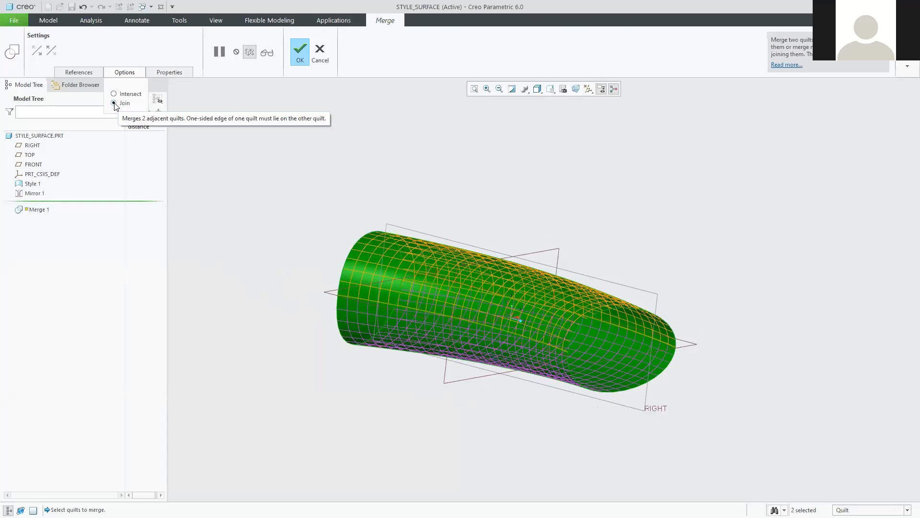
click(298, 50)
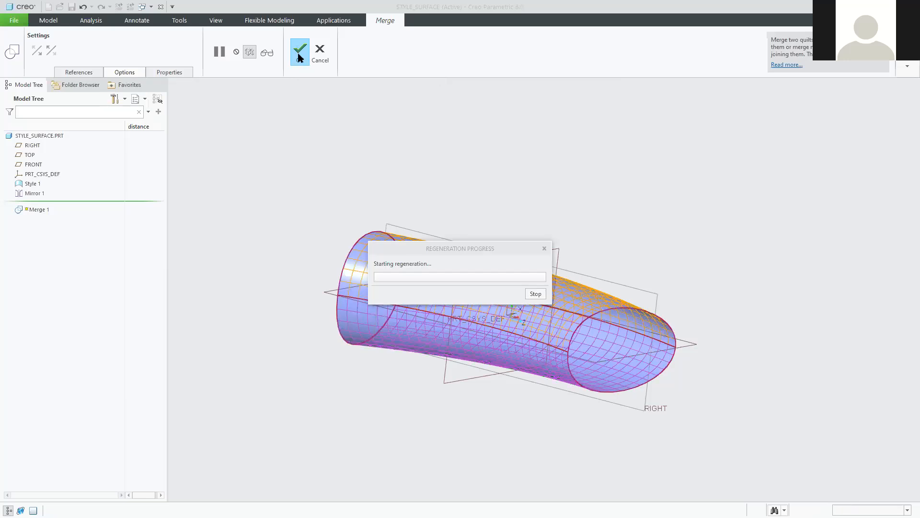
middle_drag(252, 216, 252, 205)
click(252, 202)
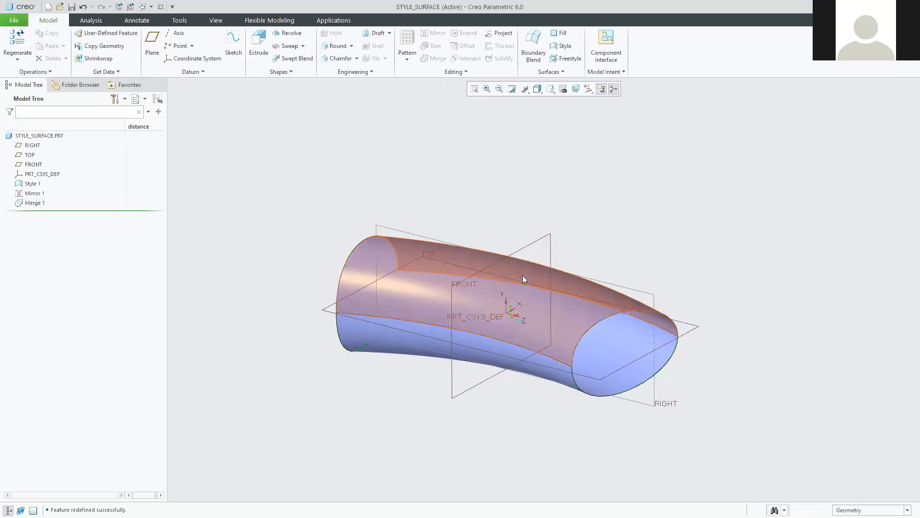
scroll(588, 287, down, 2)
scroll(568, 329, up, 2)
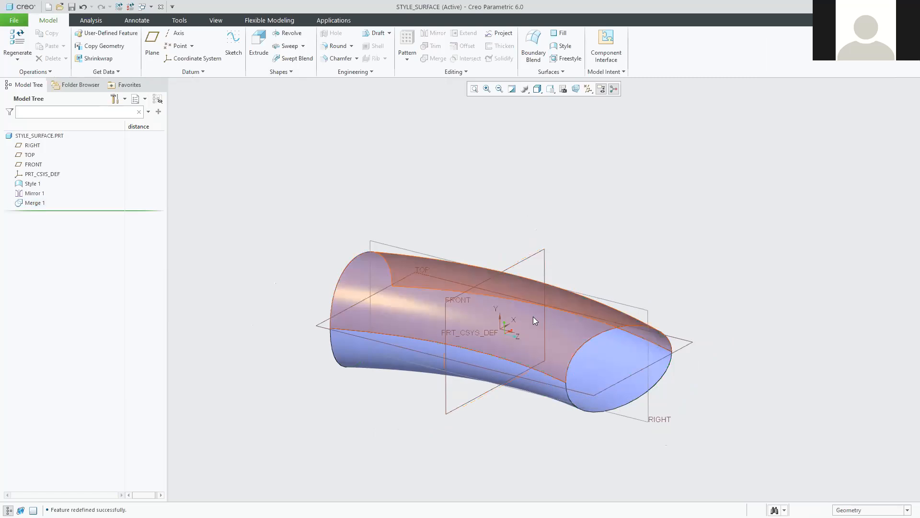
scroll(533, 316, down, 3)
scroll(521, 288, up, 2)
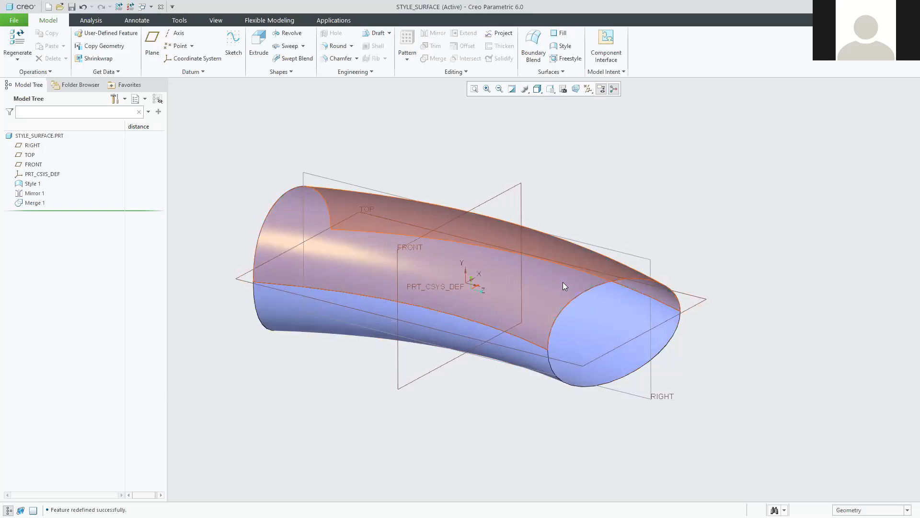
middle_drag(579, 300, 498, 265)
scroll(477, 275, down, 5)
scroll(593, 238, down, 8)
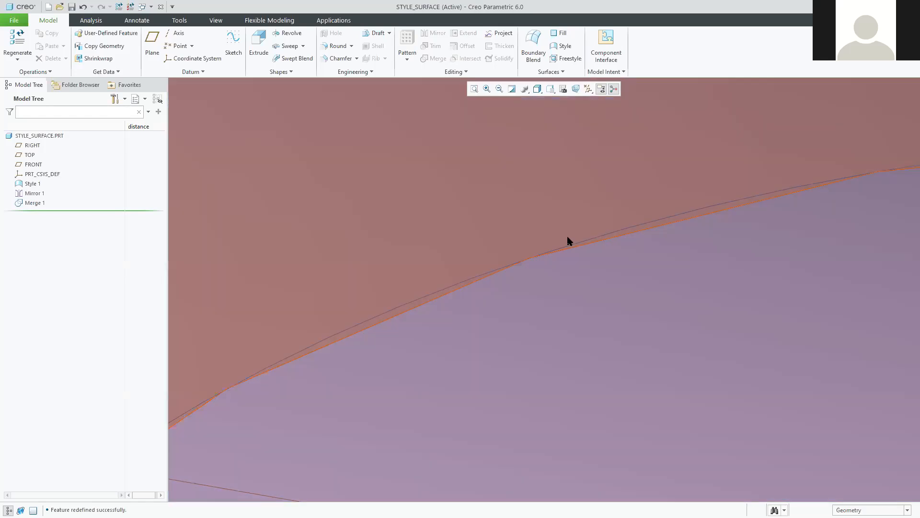
click(33, 192)
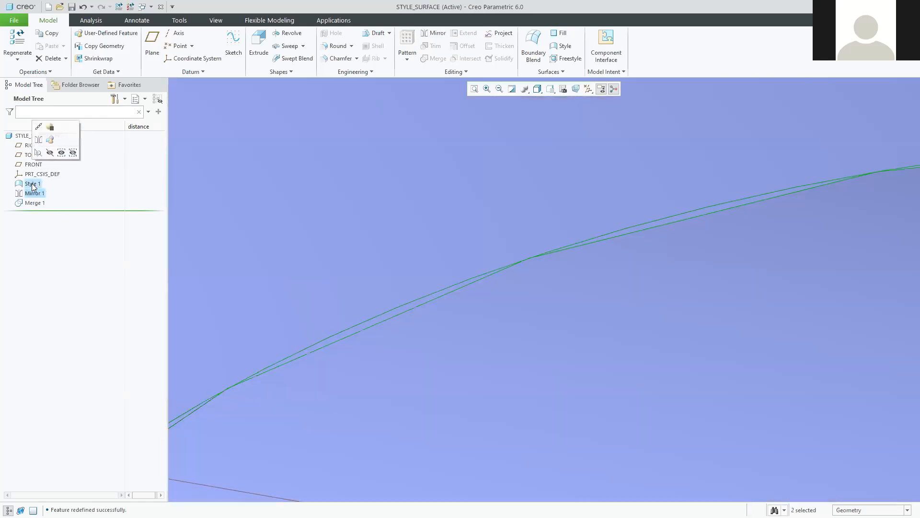
click(54, 161)
scroll(433, 313, up, 10)
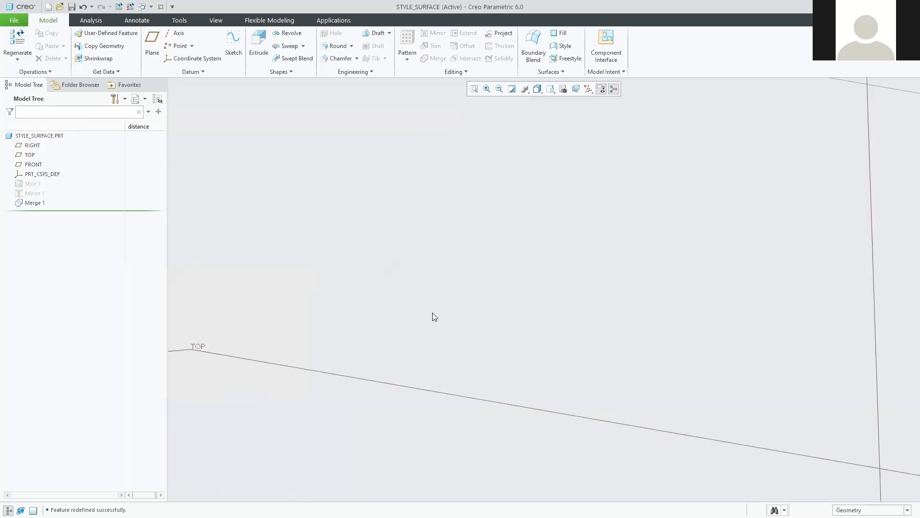
click(27, 204)
click(26, 191)
click(44, 160)
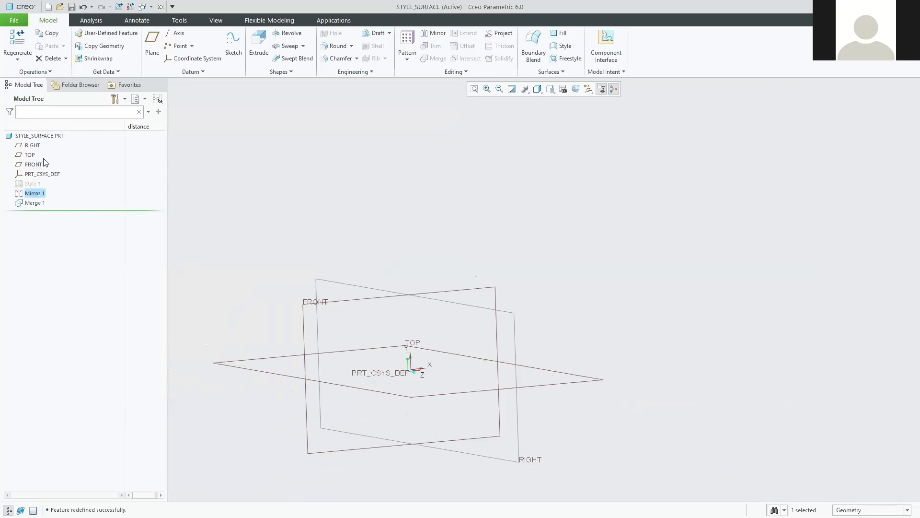
click(28, 185)
click(45, 148)
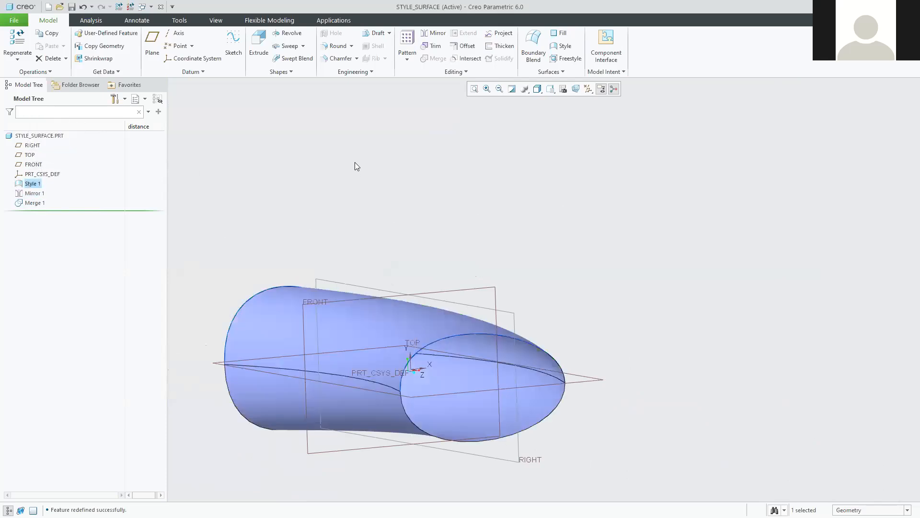
click(355, 162)
scroll(396, 390, down, 2)
mouse_move(396, 390)
middle_down()
mouse_move(366, 411)
mouse_move(422, 354)
mouse_move(444, 351)
mouse_move(378, 323)
mouse_move(451, 342)
mouse_move(455, 330)
mouse_move(412, 336)
mouse_move(422, 347)
middle_up()
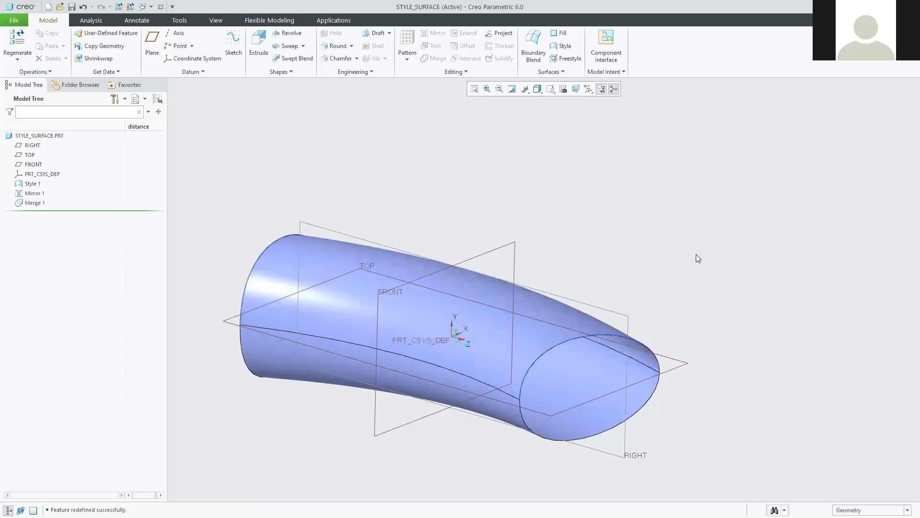
scroll(582, 430, down, 2)
scroll(567, 423, up, 2)
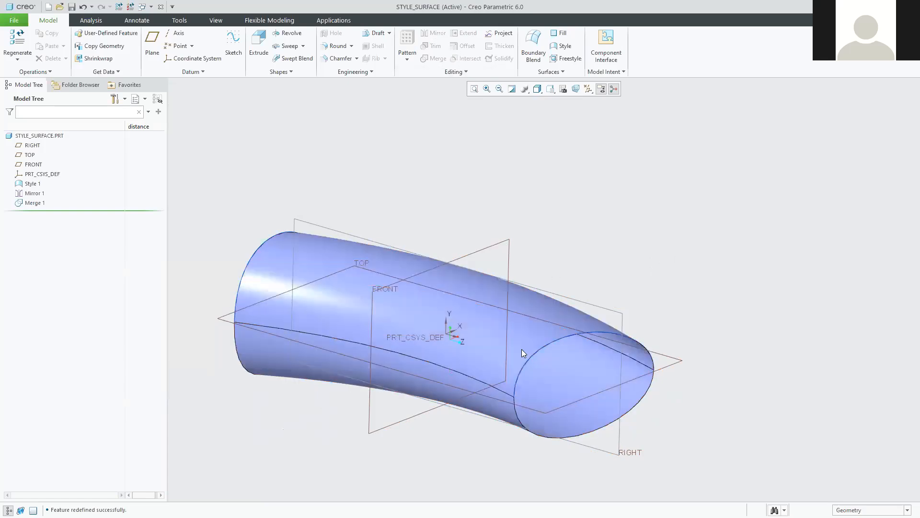
click(31, 203)
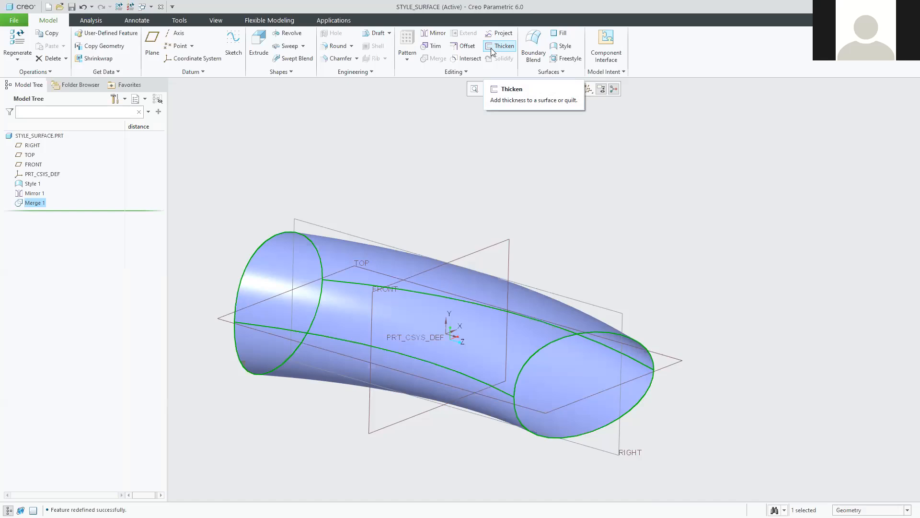
Start Thicken on the merged quilt and compare both thickness directions.
click(490, 48)
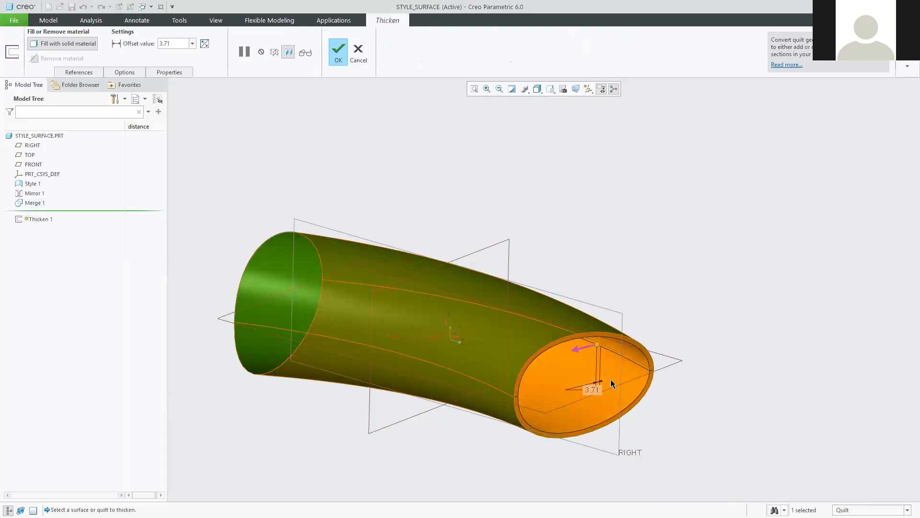
scroll(599, 383, up, 3)
scroll(755, 373, down, 2)
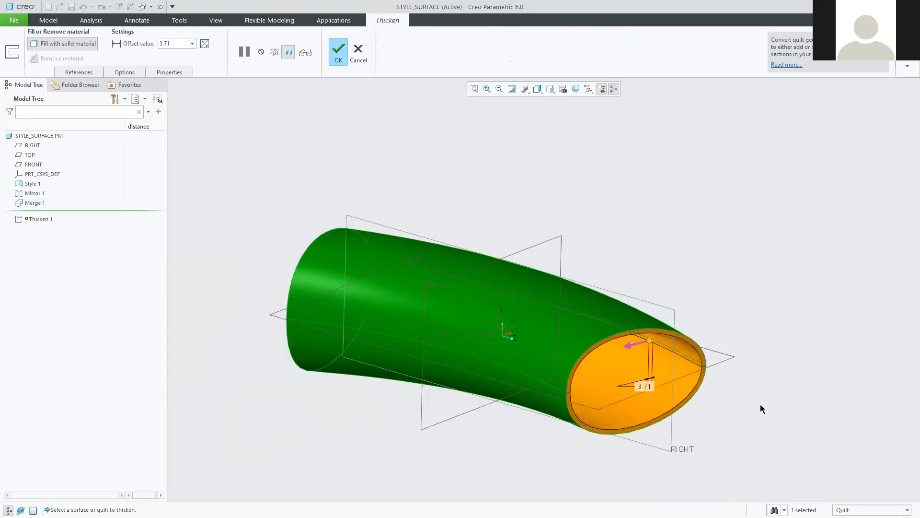
shift+middle_drag(748, 374, 723, 355)
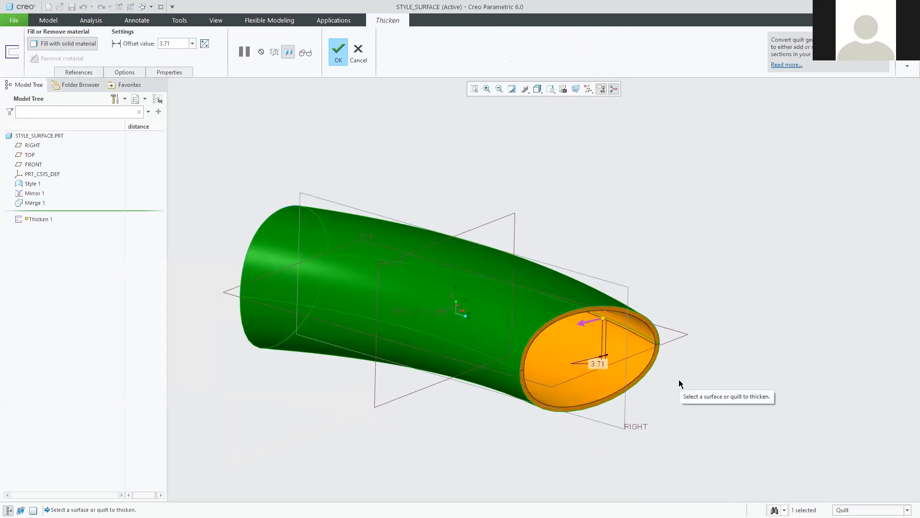
click(582, 323)
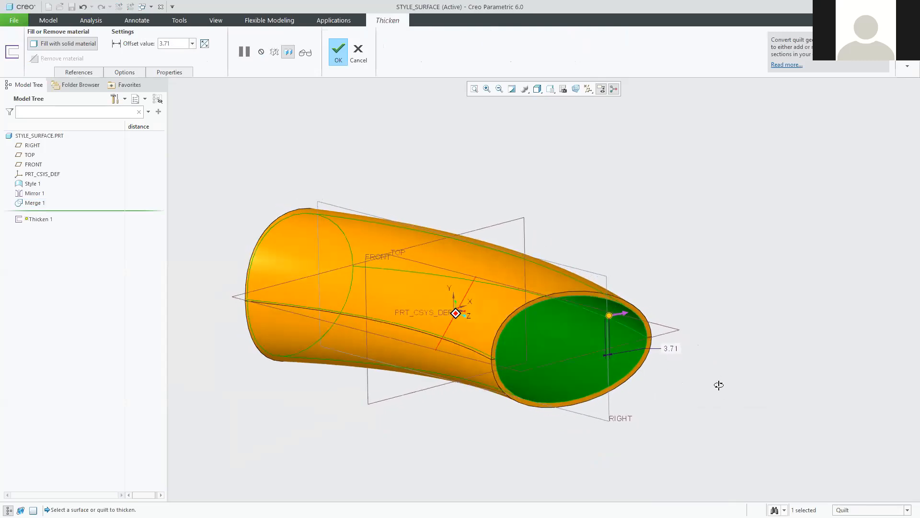
middle_drag(723, 386, 590, 379)
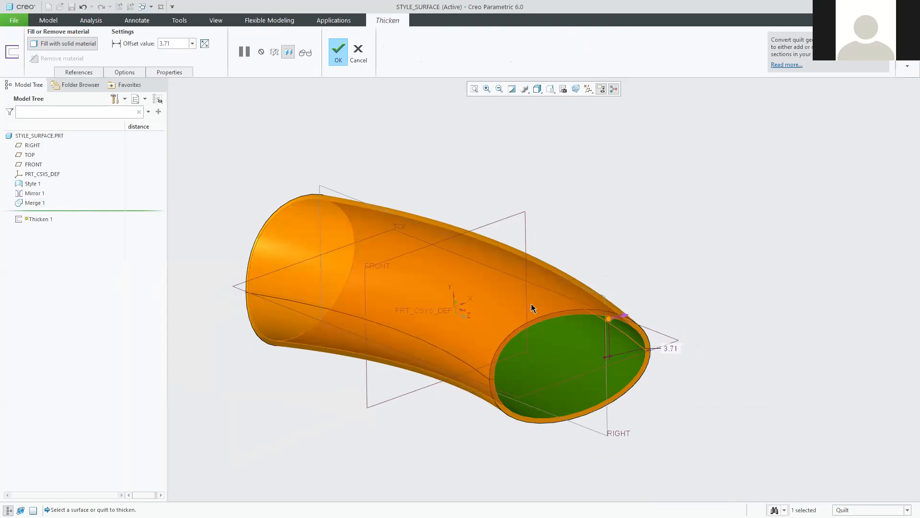
click(625, 315)
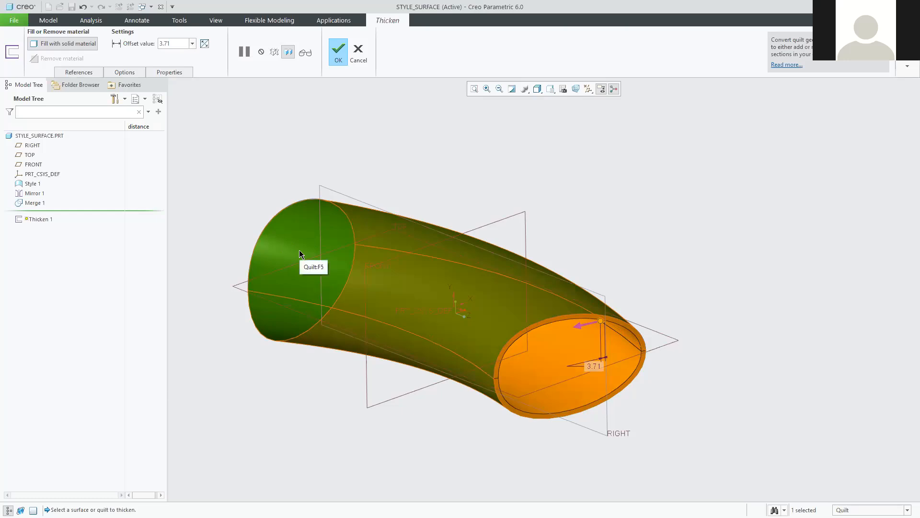
click(582, 326)
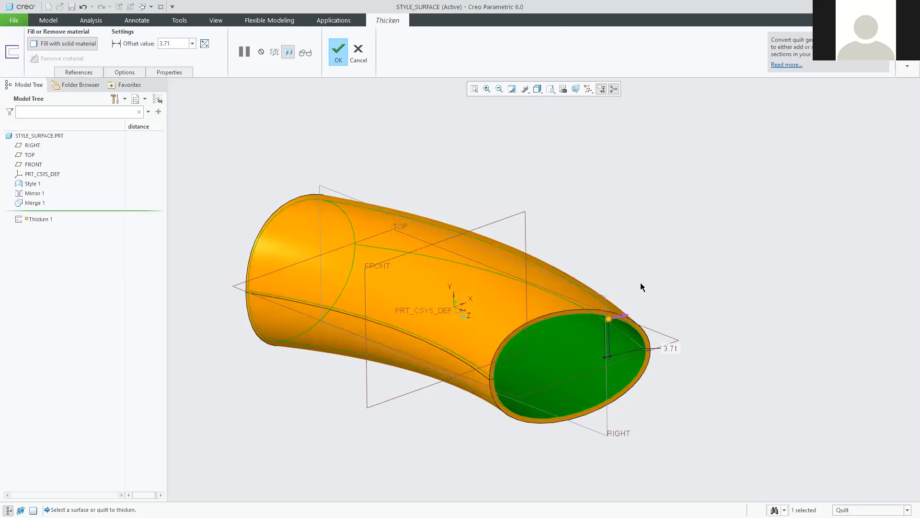
click(624, 314)
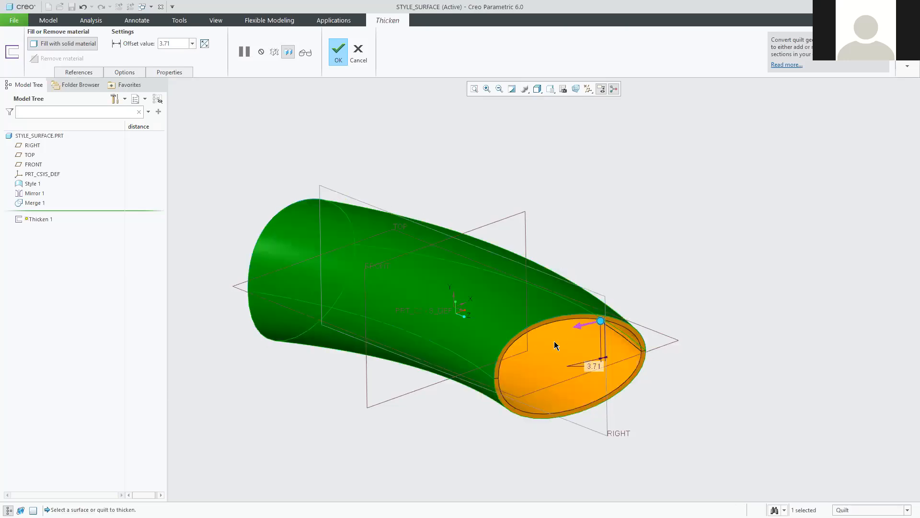
click(579, 325)
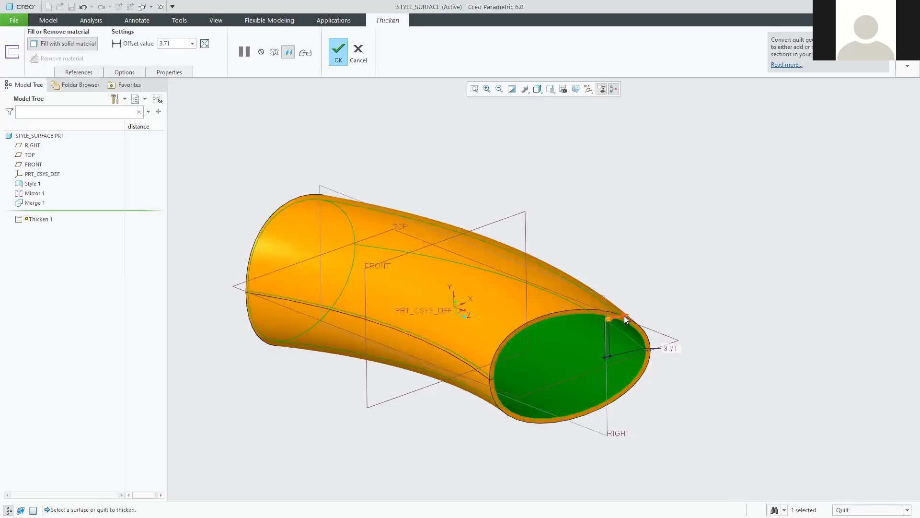
click(625, 318)
click(582, 325)
click(625, 318)
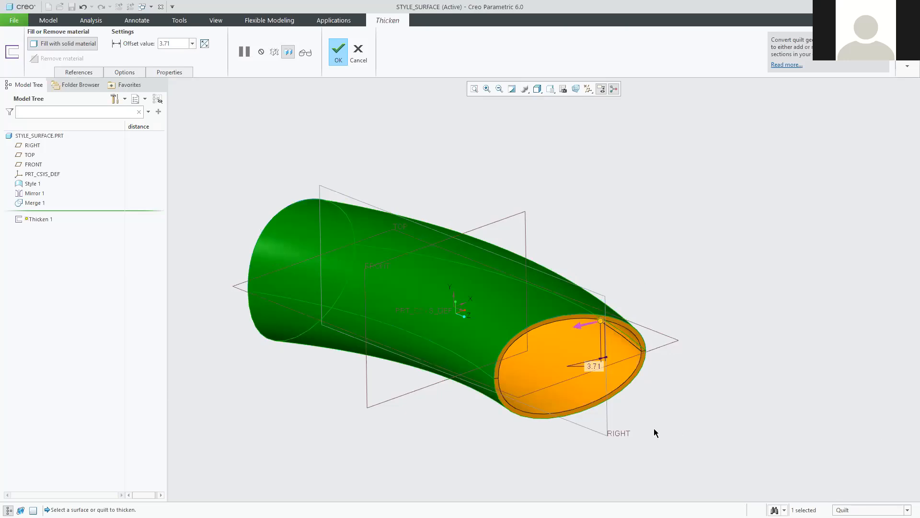
Change the wall thickness from 3.71 to 2.5 and complete Thicken 1.
double_click(594, 365)
text(2.5)
key(Return)
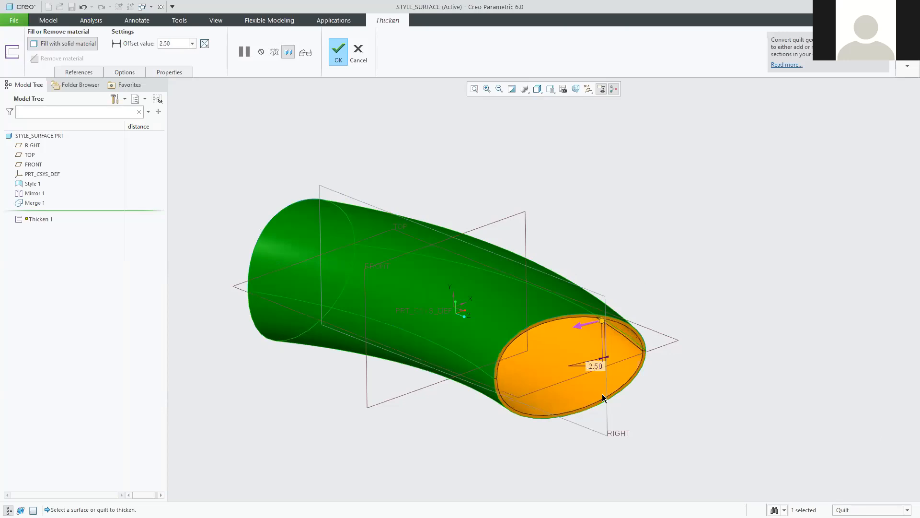
click(338, 54)
click(695, 215)
middle_drag(677, 220, 675, 229)
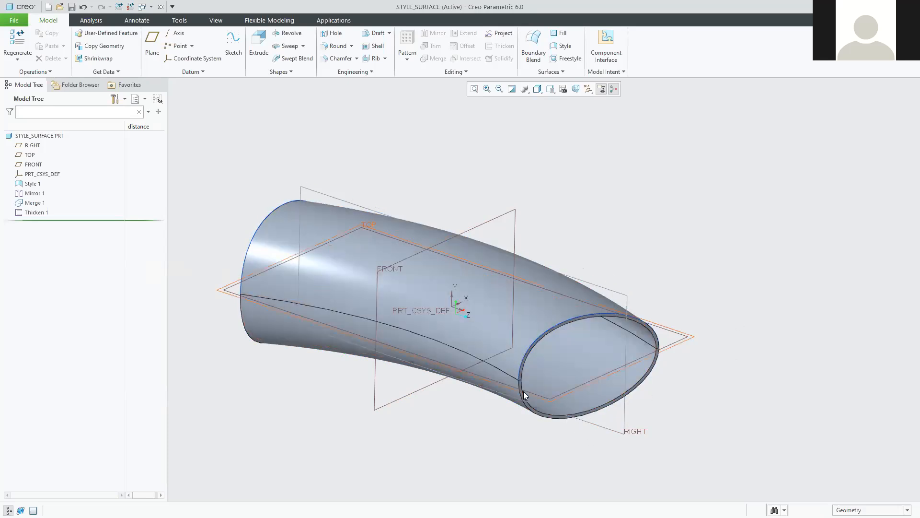
scroll(524, 391, down, 5)
scroll(505, 369, down, 3)
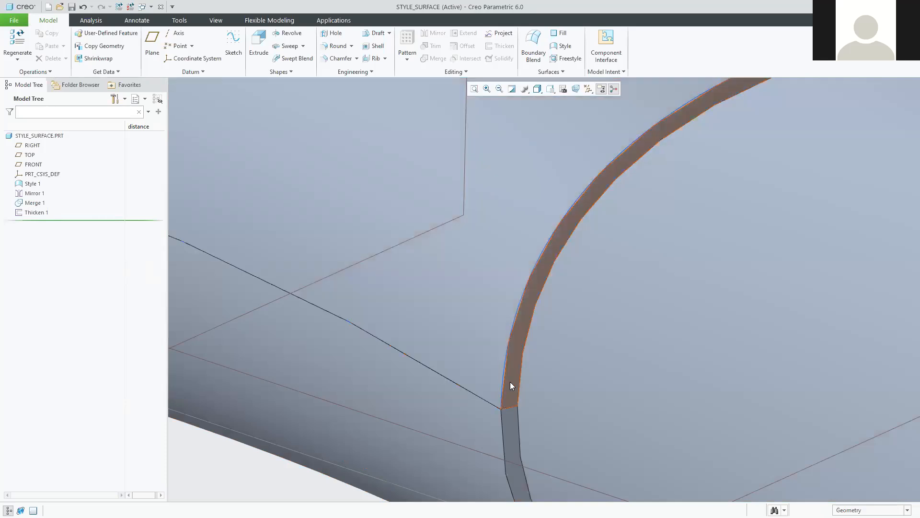
scroll(533, 391, down, 5)
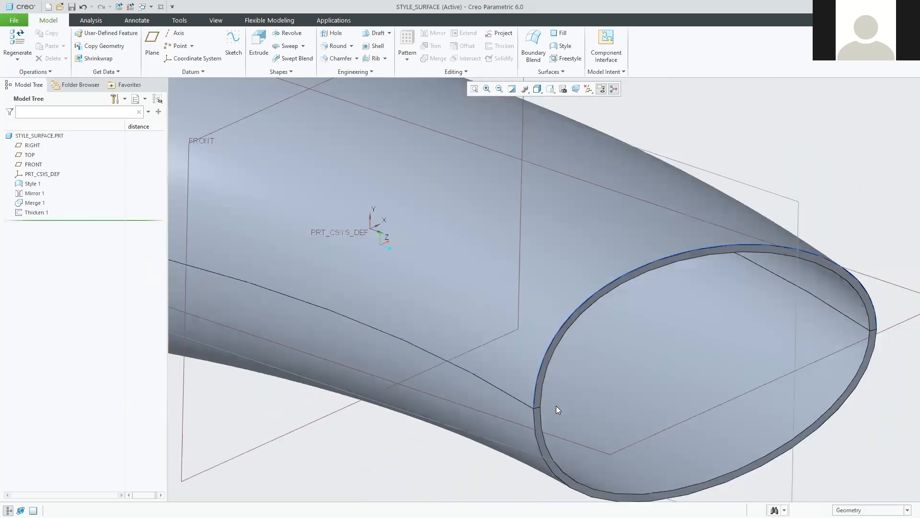
scroll(662, 331, down, 5)
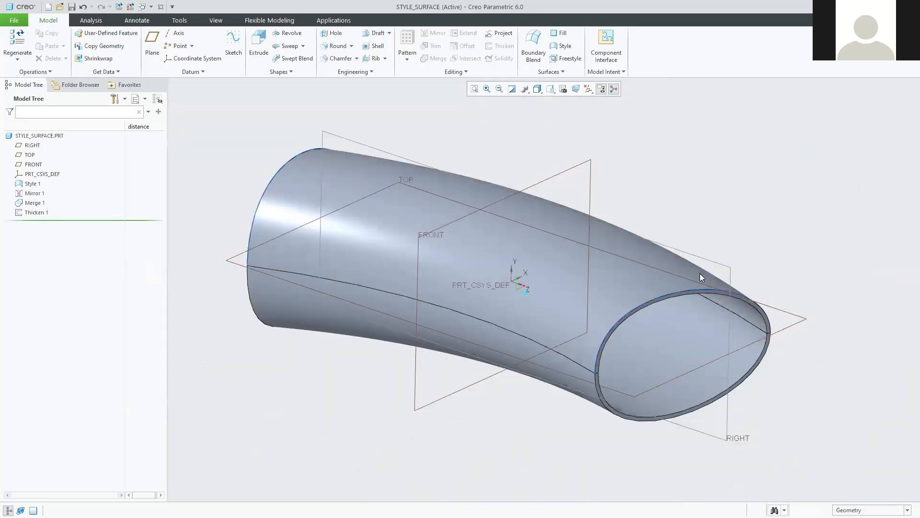
Select Style 1 and Mirror 1 in the Model Tree and hide them.
click(34, 202)
shift+click(28, 184)
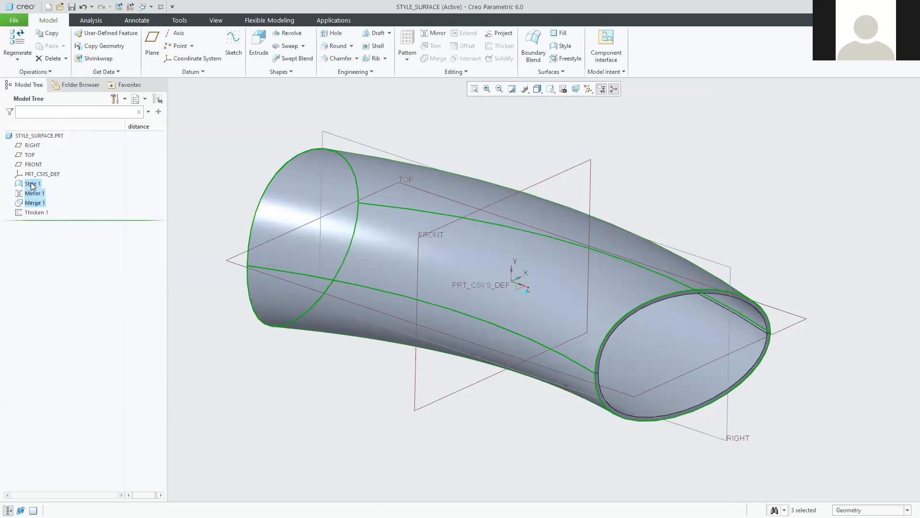
click(32, 214)
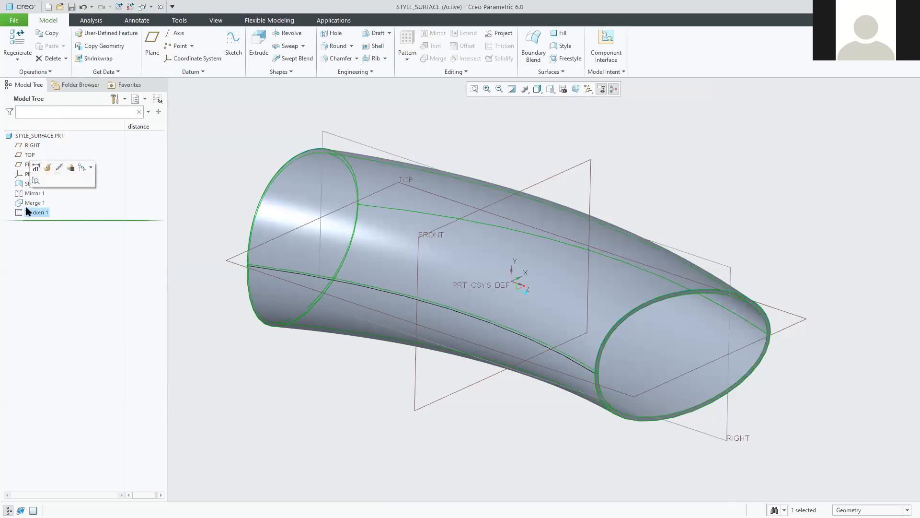
click(30, 204)
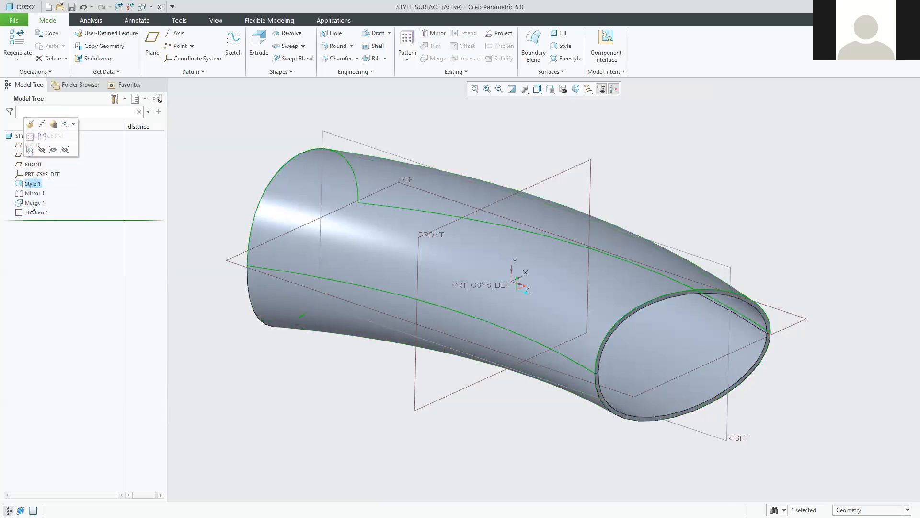
click(28, 182)
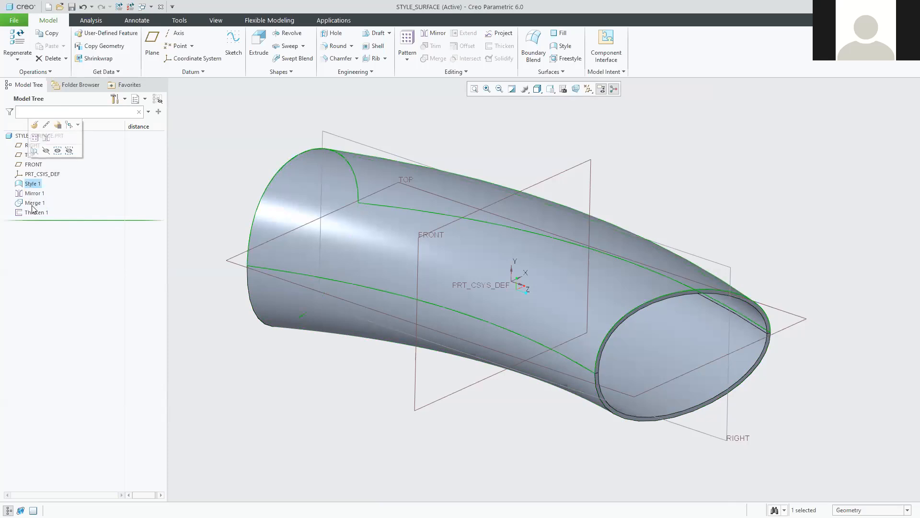
click(32, 203)
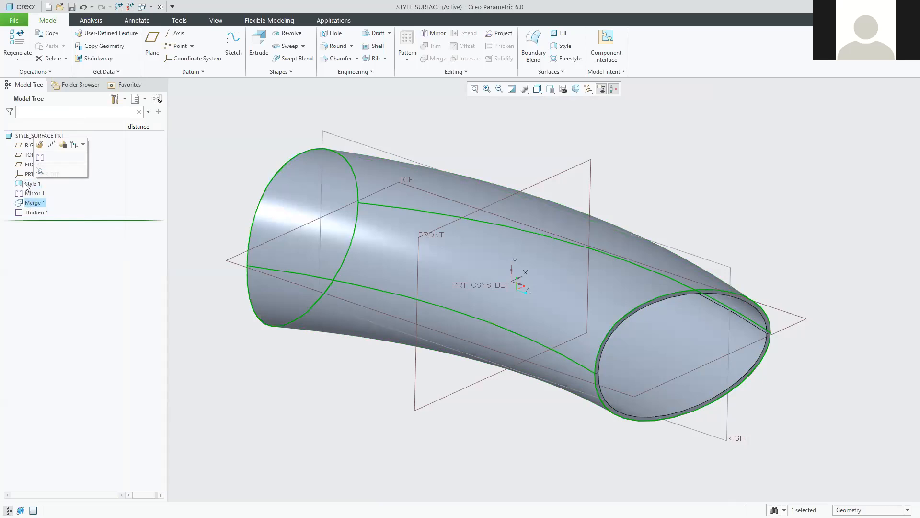
shift+click(27, 185)
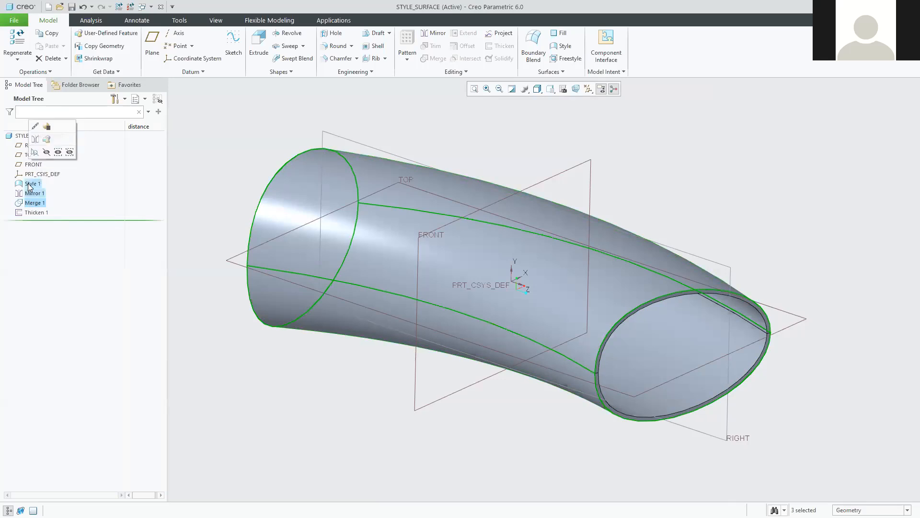
click(47, 153)
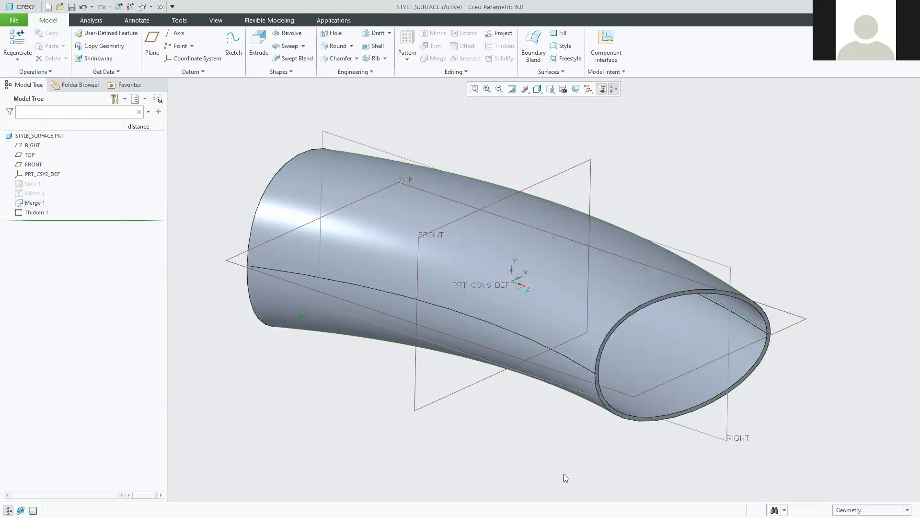
Zoom out and orbit to view the whole thickened tube, then select Thicken 1.
scroll(616, 379, down, 10)
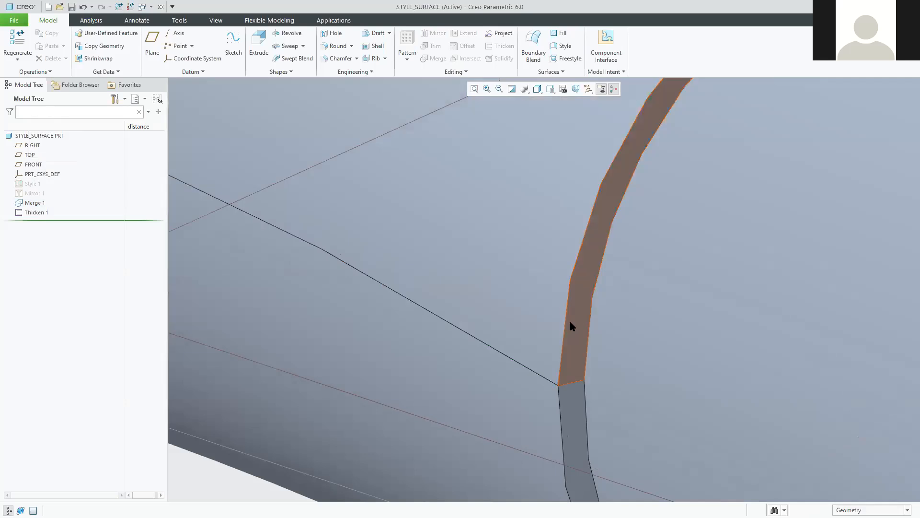
scroll(589, 382, up, 10)
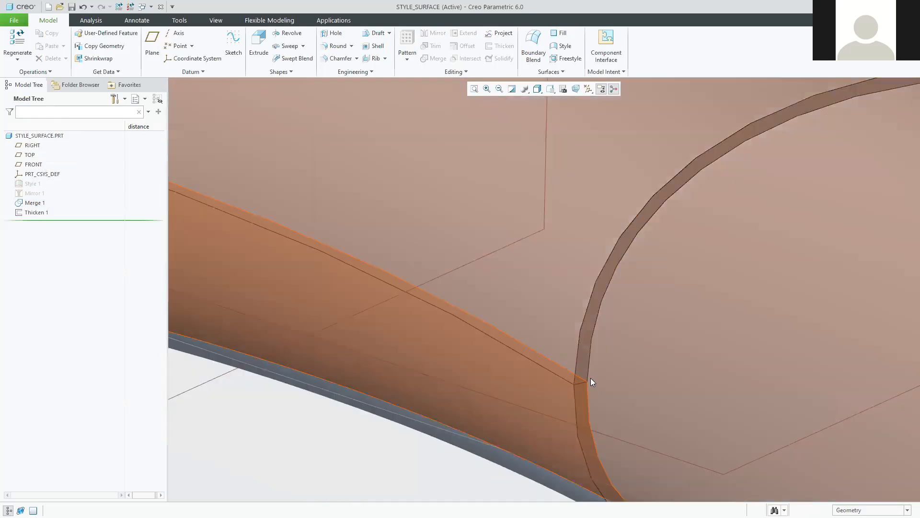
mouse_move(588, 379)
middle_down()
mouse_move(514, 446)
mouse_move(535, 436)
mouse_move(597, 441)
mouse_move(508, 415)
mouse_move(402, 439)
mouse_move(510, 425)
mouse_move(587, 433)
mouse_move(575, 417)
mouse_move(536, 416)
middle_up()
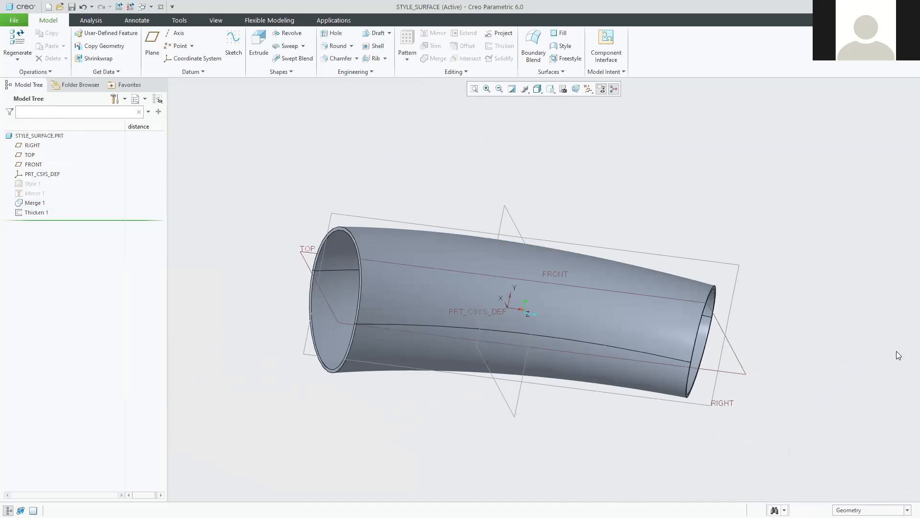
mouse_move(793, 354)
middle_down()
mouse_move(801, 343)
mouse_move(791, 353)
mouse_move(783, 341)
mouse_move(771, 360)
mouse_move(787, 360)
middle_up()
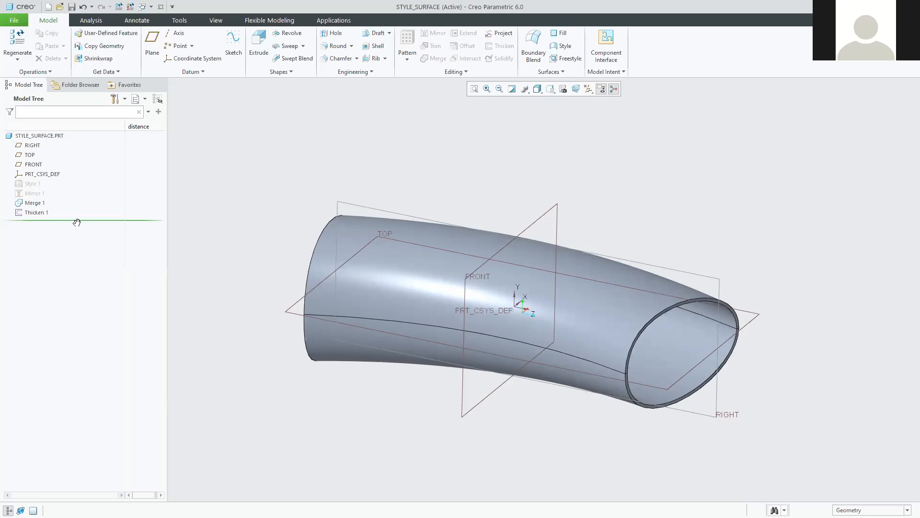
click(28, 212)
Delete the Thicken 1 feature.
right_click(28, 211)
click(45, 225)
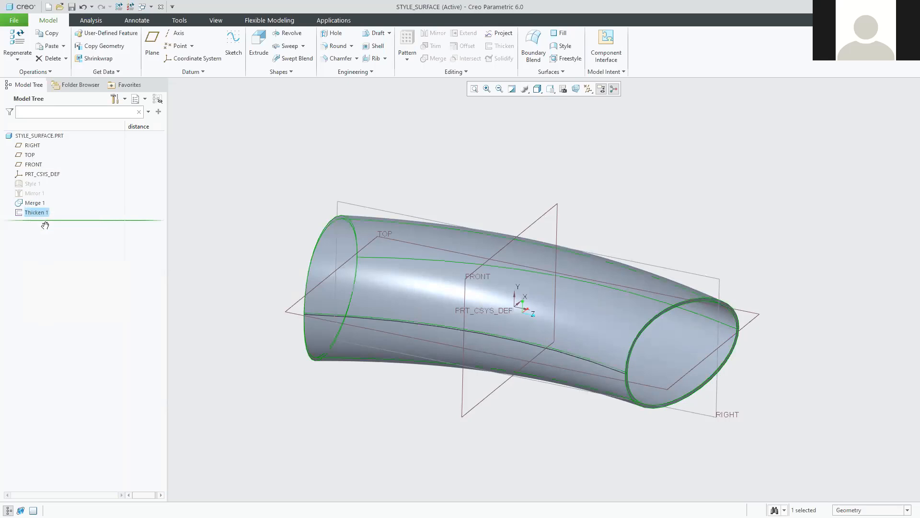
right_click(30, 214)
click(46, 285)
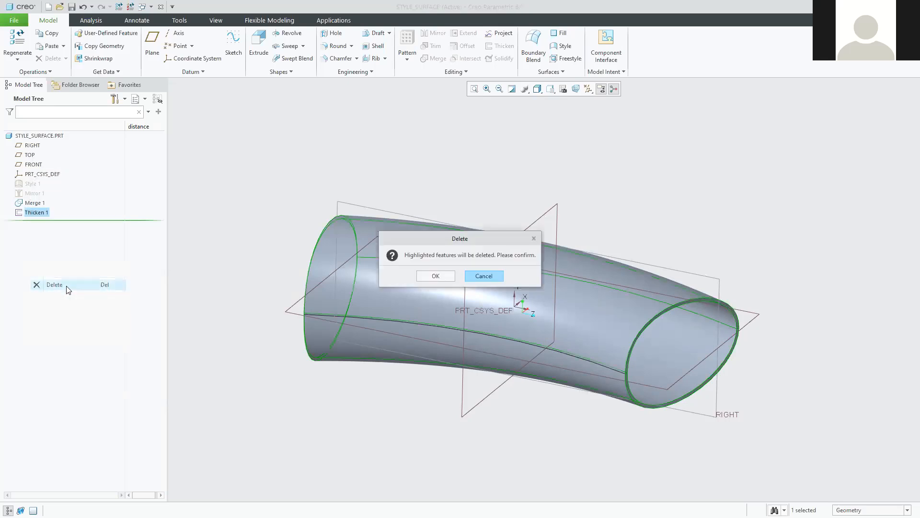
click(442, 275)
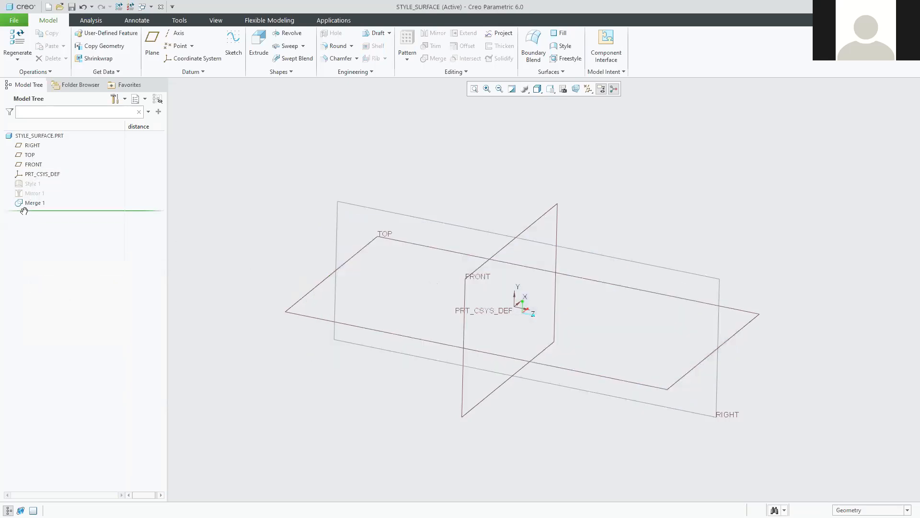
Show the hidden Style 1 surface again.
click(31, 193)
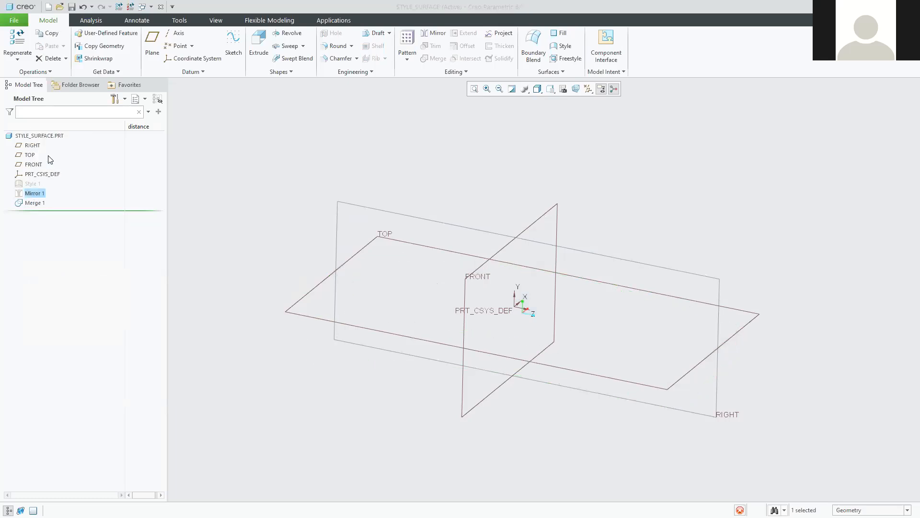
click(32, 184)
click(52, 153)
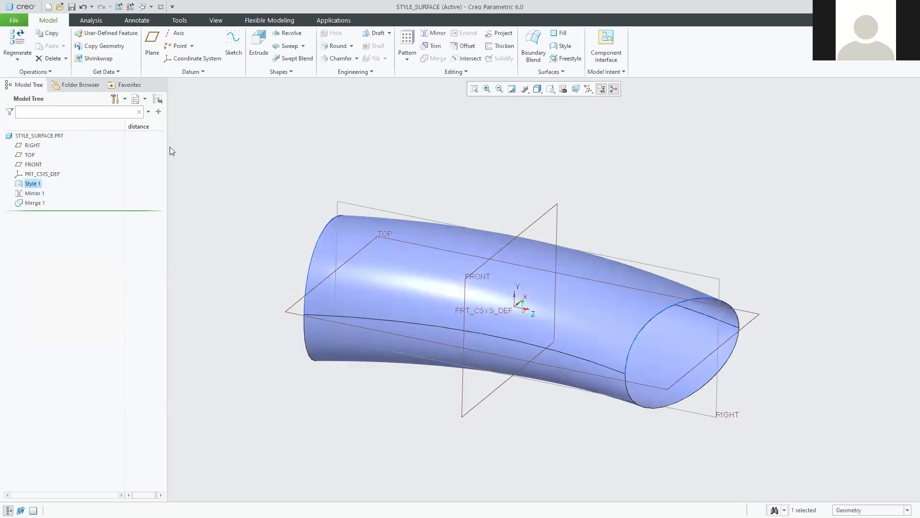
Delete the Merge 1 feature, leaving Mirror 1 as the last feature.
right_click(35, 203)
click(25, 204)
right_click(32, 201)
click(58, 253)
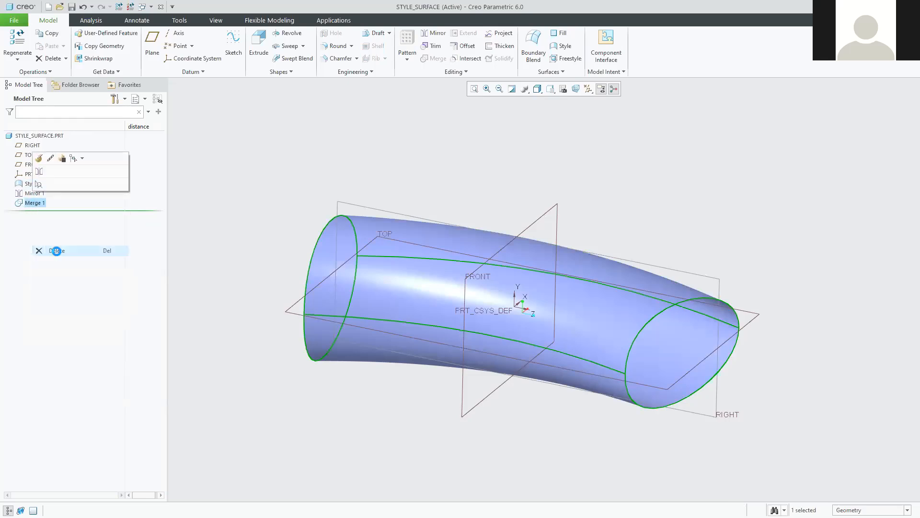
click(439, 276)
middle_drag(237, 209, 158, 204)
click(25, 193)
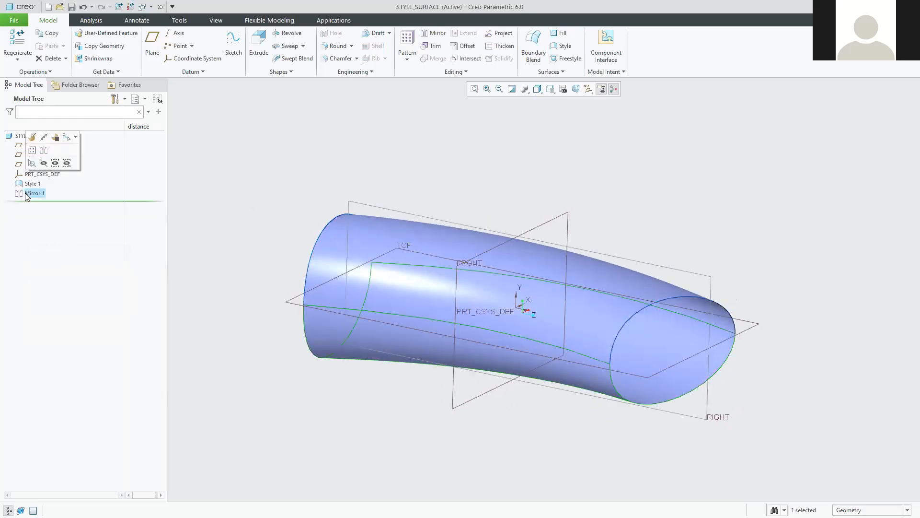
Review Mirror 1's Options, References and Properties in Edit Definition, then regenerate it.
click(31, 138)
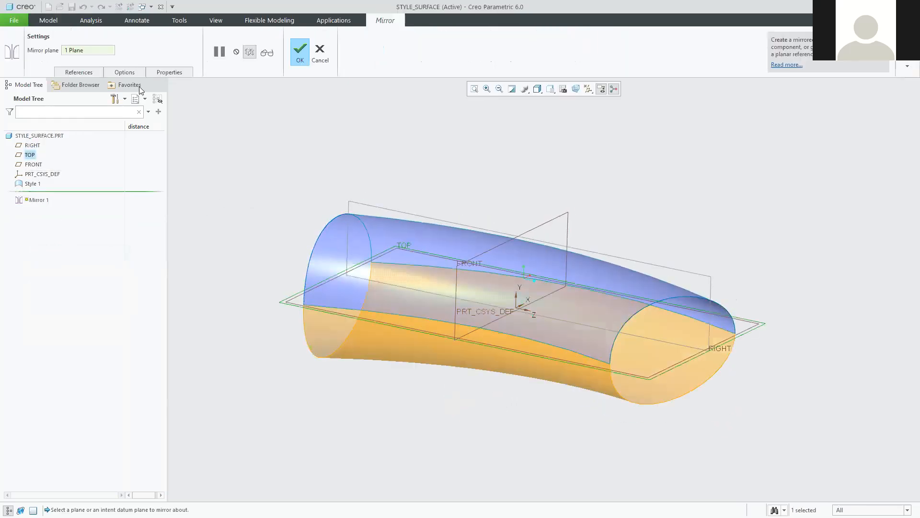
click(125, 71)
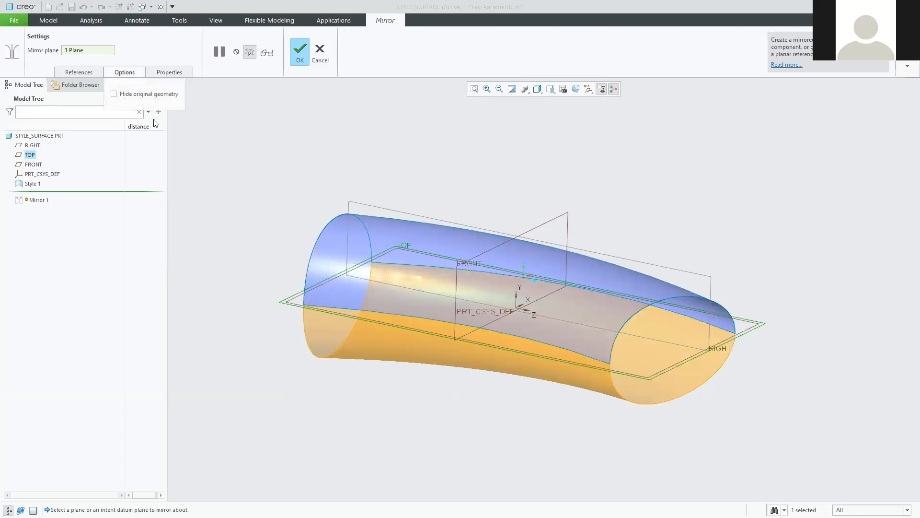
click(87, 72)
click(170, 72)
click(299, 54)
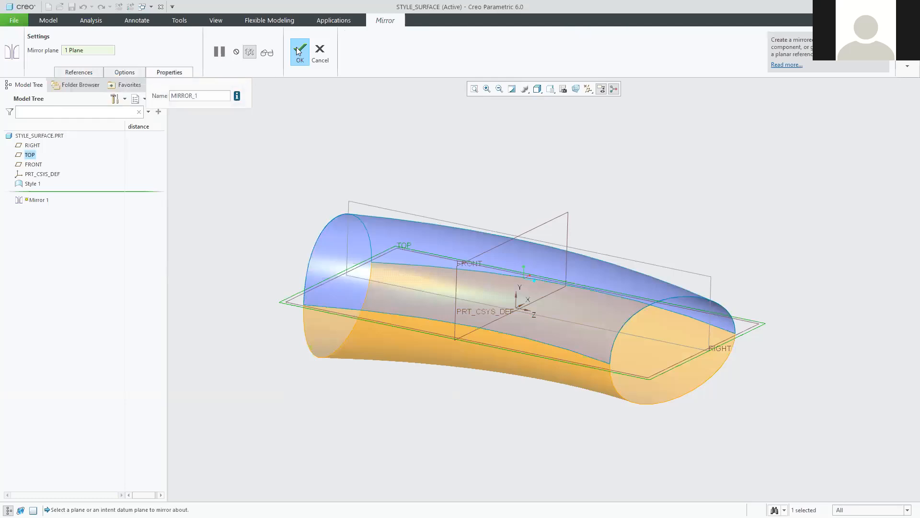
click(243, 167)
mouse_move(244, 168)
middle_down()
mouse_move(267, 189)
mouse_move(267, 168)
mouse_move(240, 179)
mouse_move(255, 185)
mouse_move(226, 162)
mouse_move(242, 162)
mouse_move(245, 178)
mouse_move(257, 168)
mouse_move(224, 185)
mouse_move(253, 169)
mouse_move(239, 172)
mouse_move(268, 171)
middle_up()
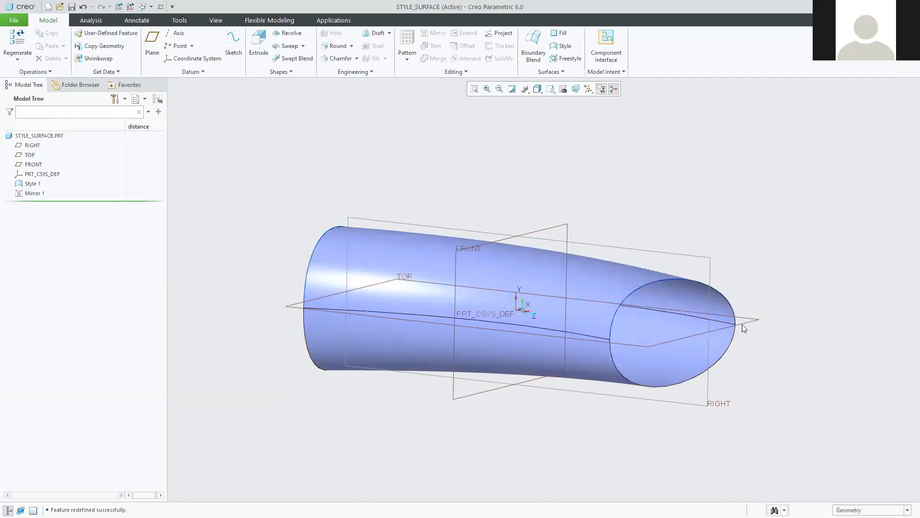
scroll(747, 341, down, 2)
scroll(709, 336, up, 2)
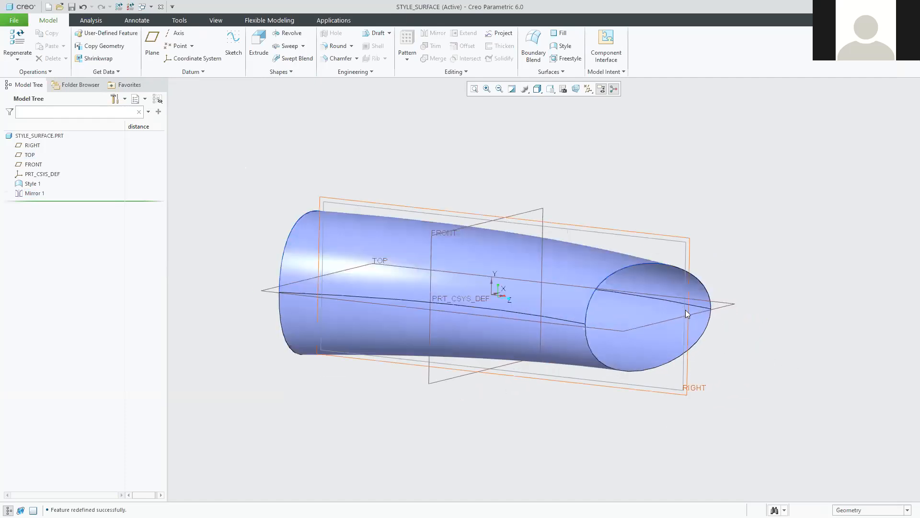
middle_drag(779, 269, 762, 283)
click(588, 265)
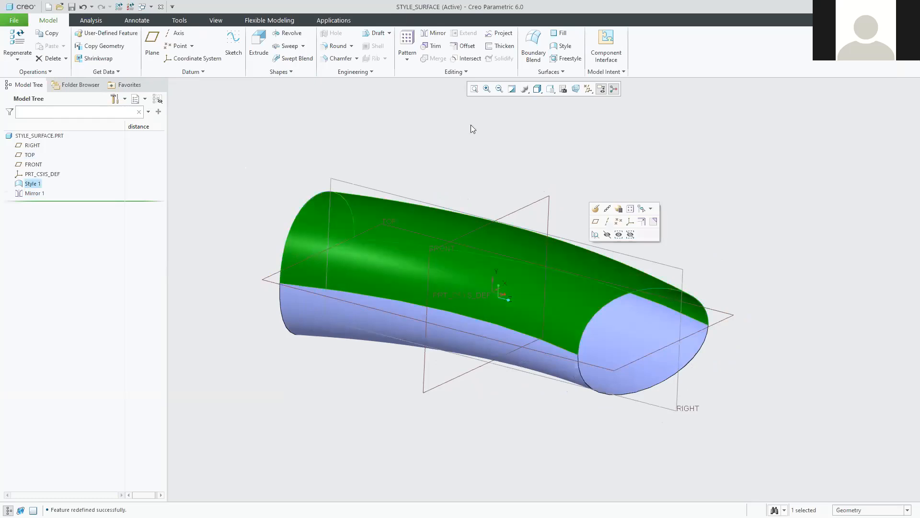
click(503, 48)
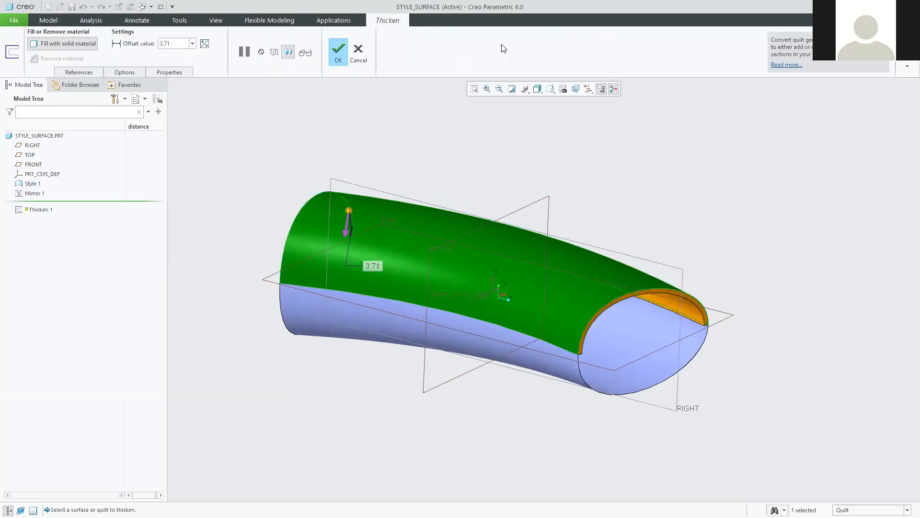
click(358, 52)
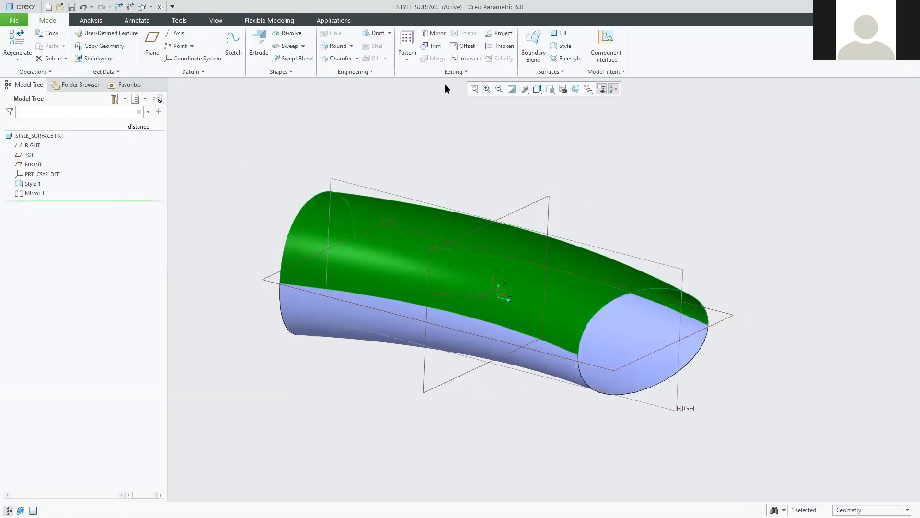
click(649, 170)
click(575, 294)
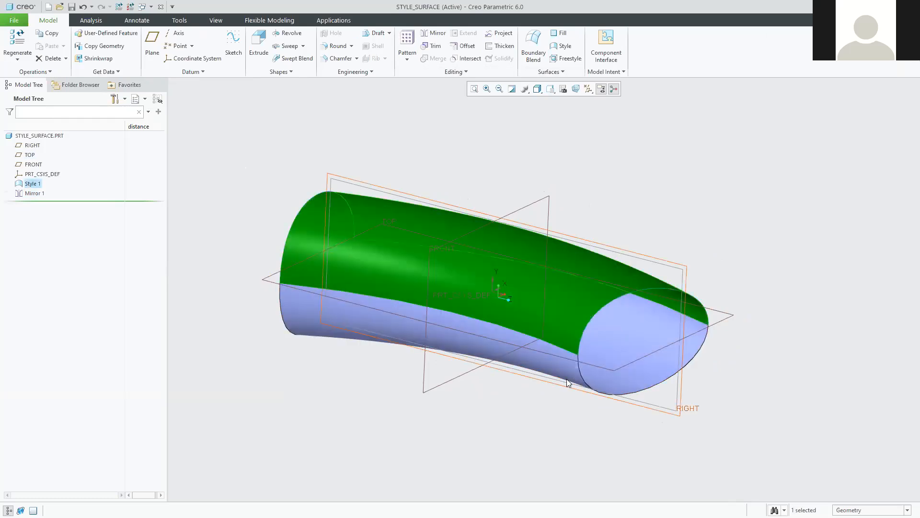
ctrl+click(567, 375)
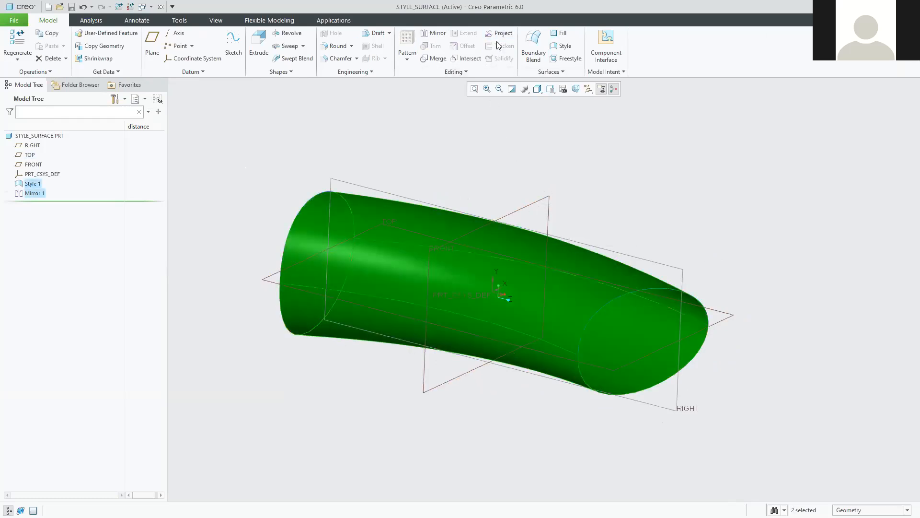
click(683, 191)
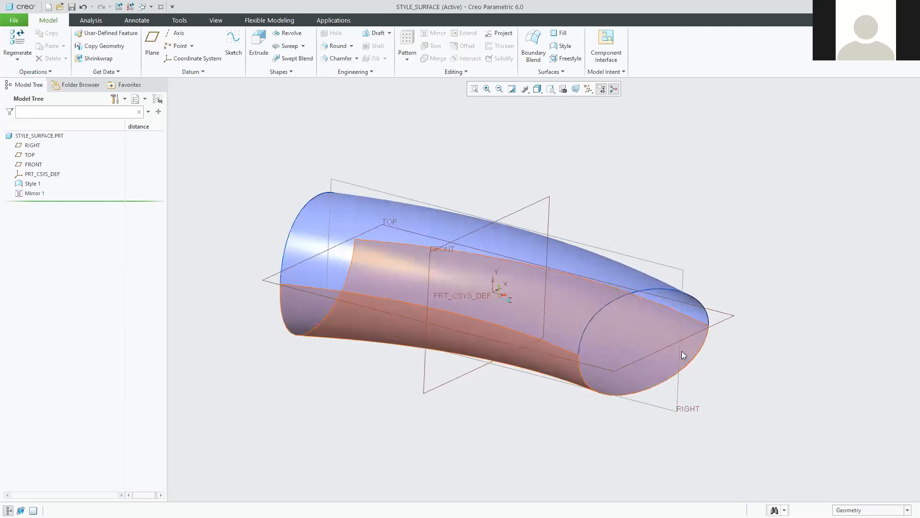
scroll(666, 345, up, 3)
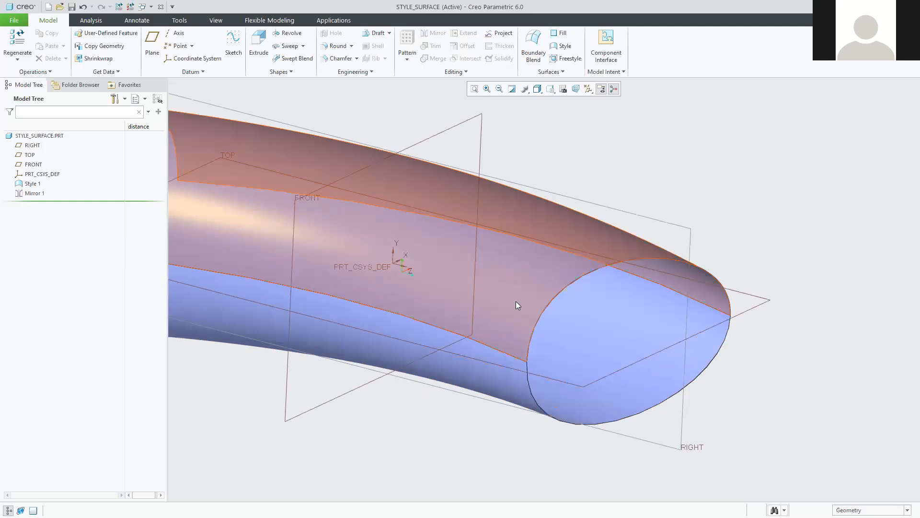
click(512, 303)
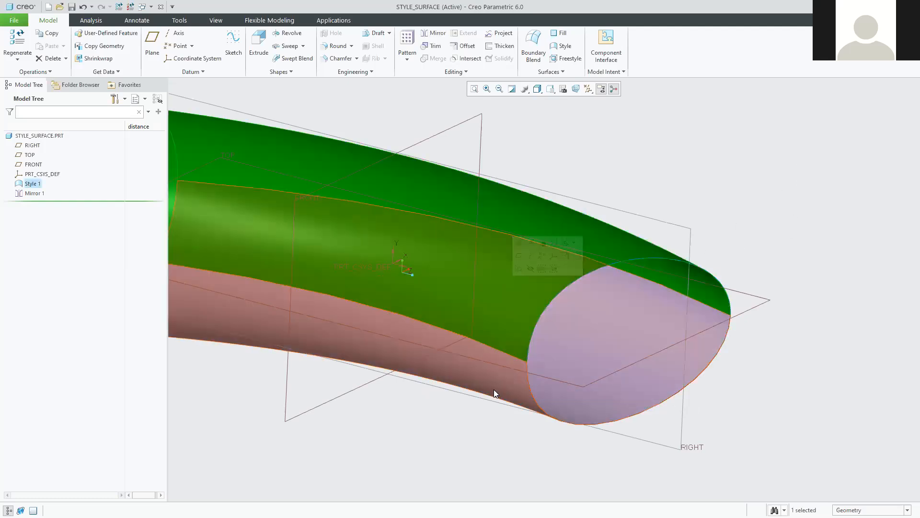
click(494, 378)
click(509, 290)
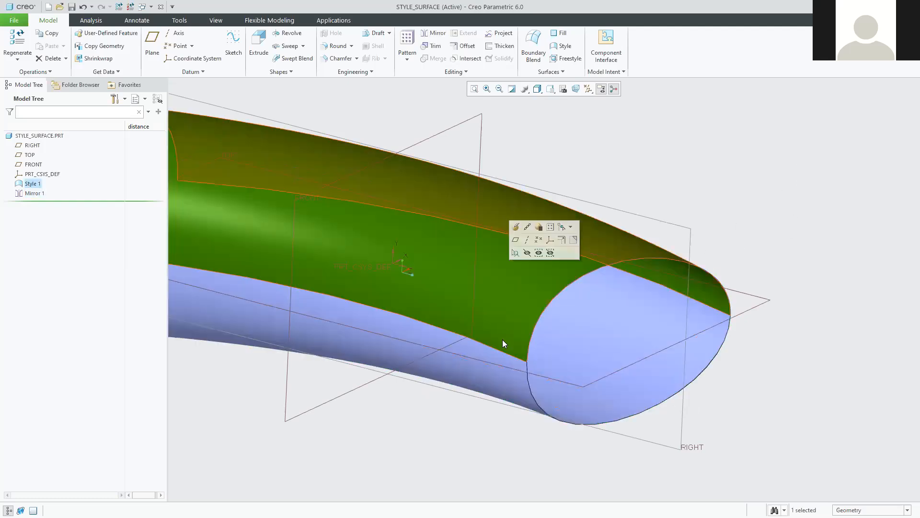
click(505, 381)
click(513, 288)
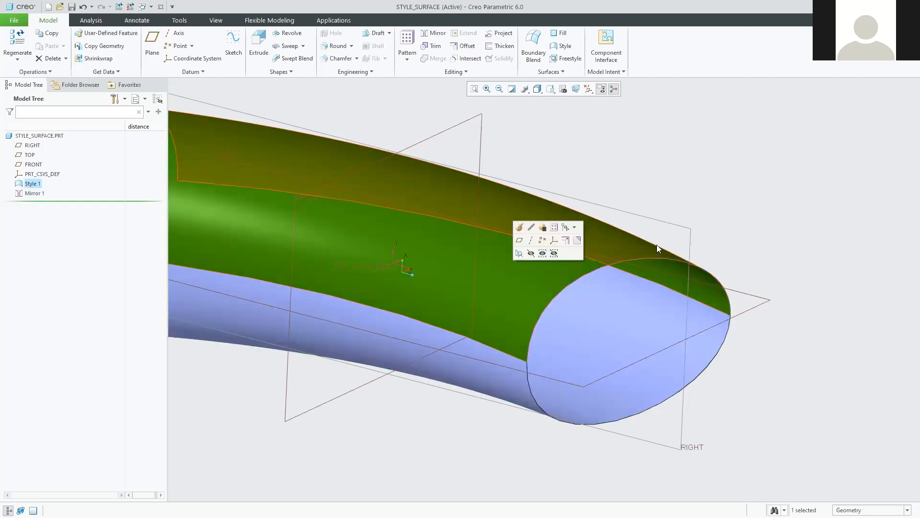
click(762, 190)
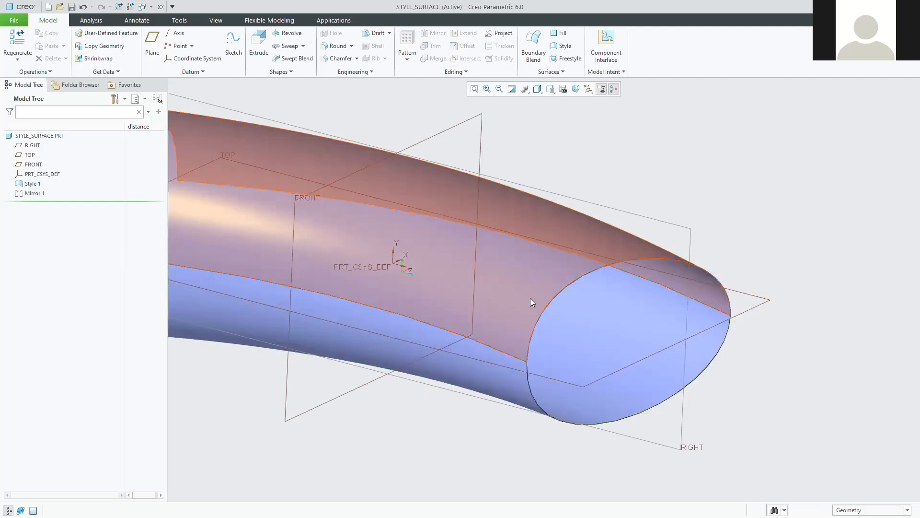
click(504, 307)
ctrl+click(504, 375)
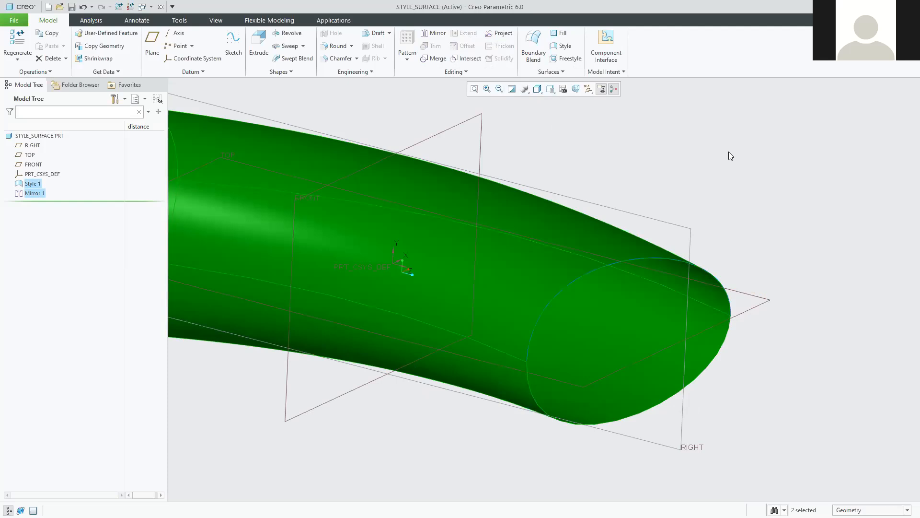
click(755, 178)
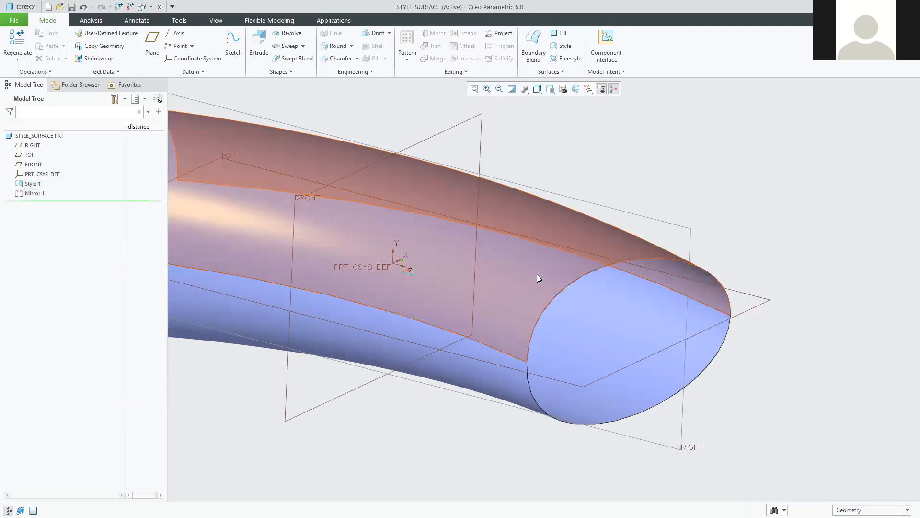
click(536, 275)
click(501, 54)
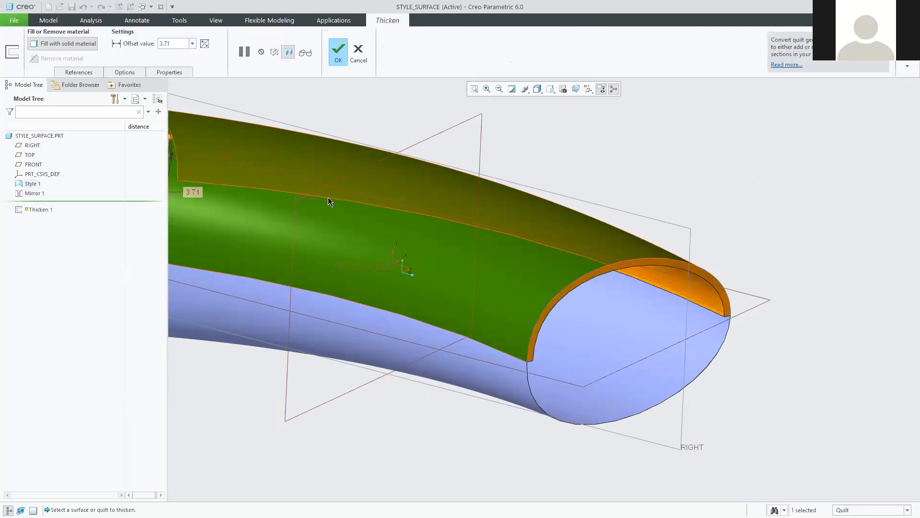
Finish Thicken 1, then thicken the mirrored lower surface as Thicken 2.
click(340, 49)
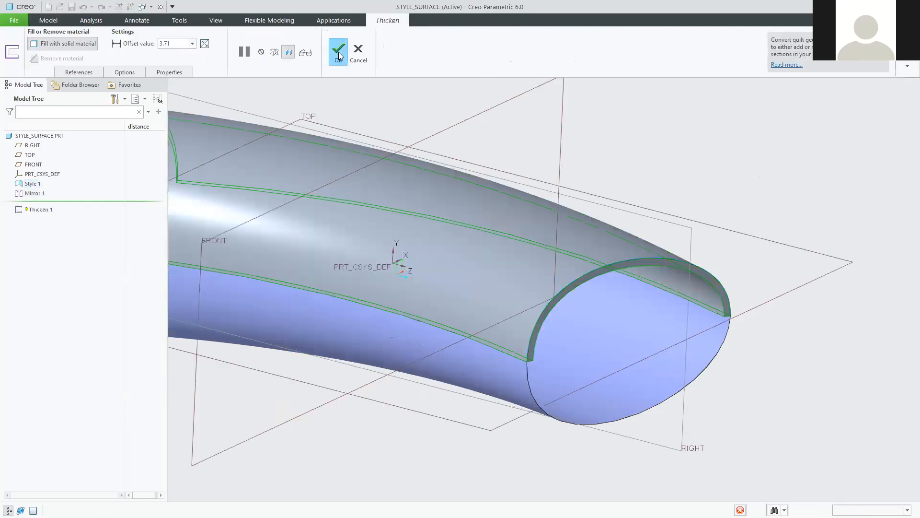
click(521, 380)
click(501, 45)
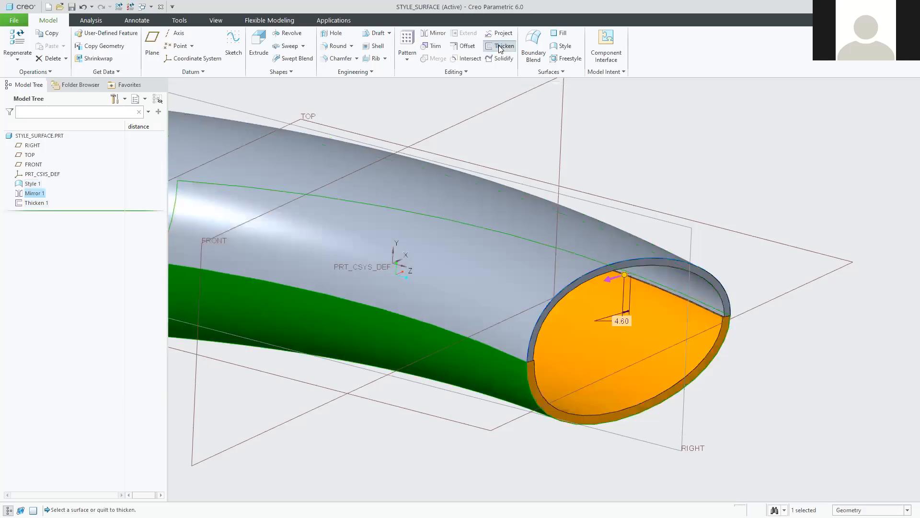
click(338, 50)
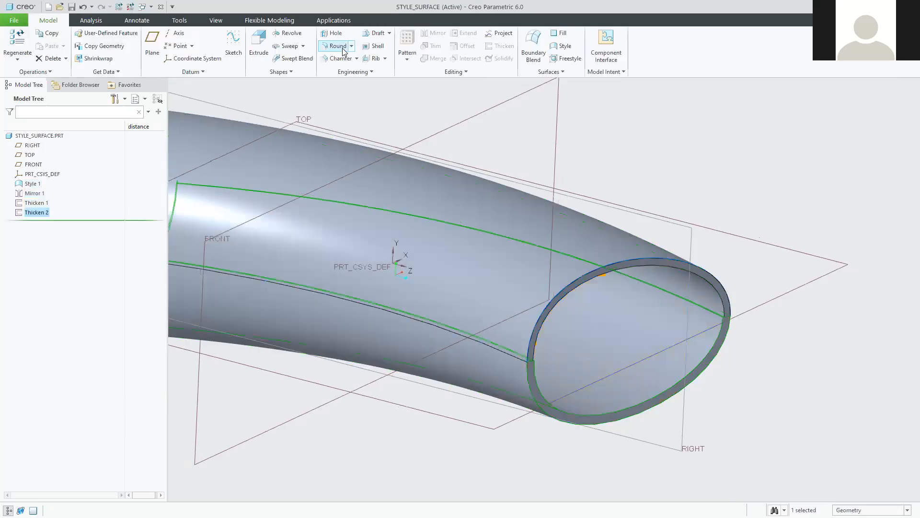
Zoom and orbit the model to inspect the solid wall at the tube rim.
scroll(541, 358, down, 5)
click(600, 370)
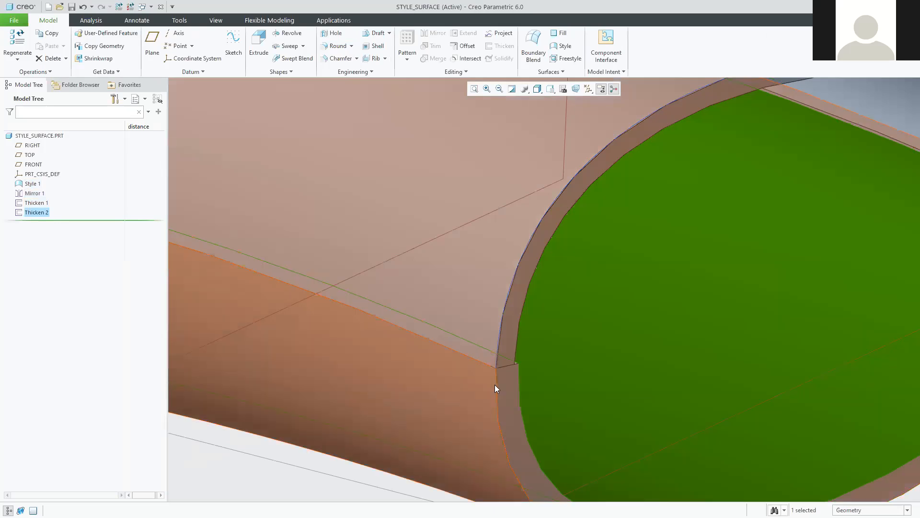
middle_drag(499, 384, 508, 366)
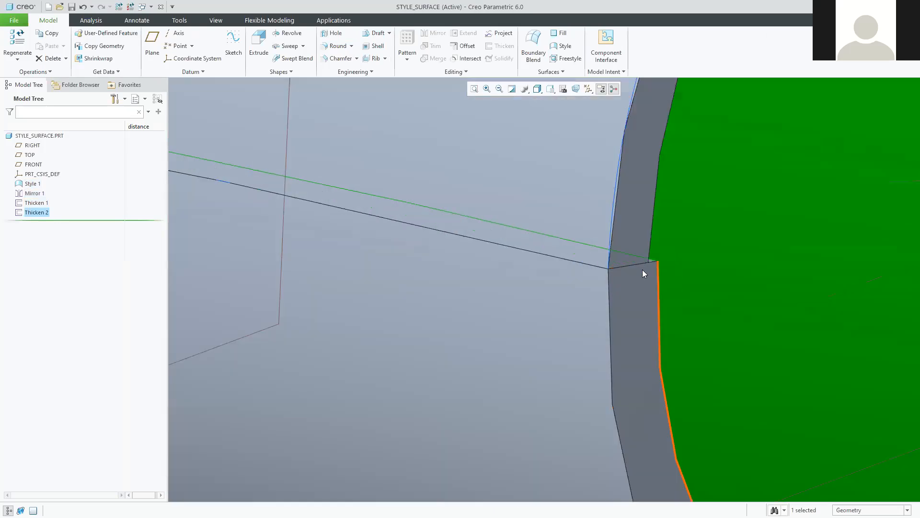
scroll(642, 269, down, 3)
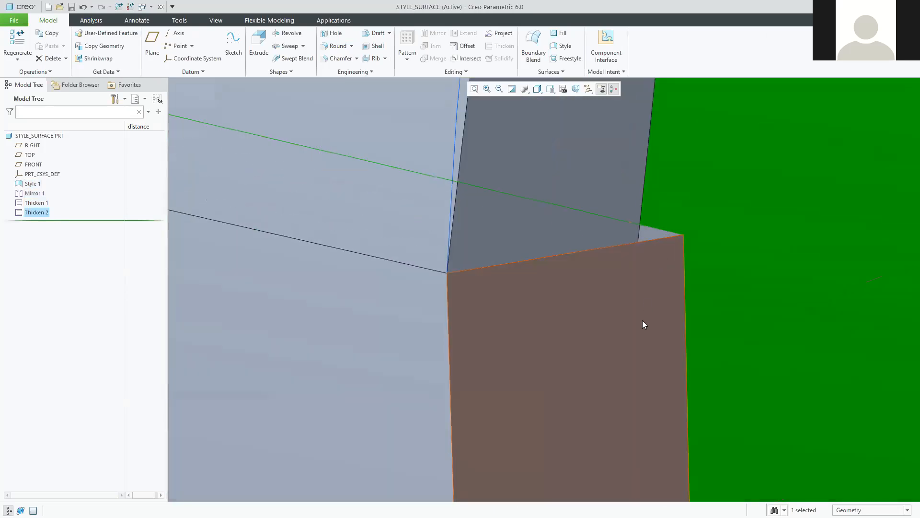
scroll(643, 325, up, 6)
scroll(622, 329, up, 3)
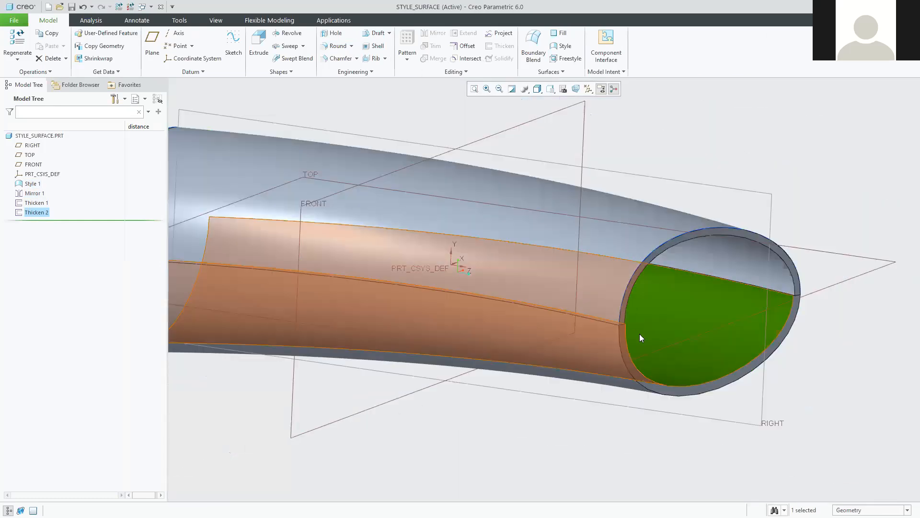
scroll(640, 337, down, 6)
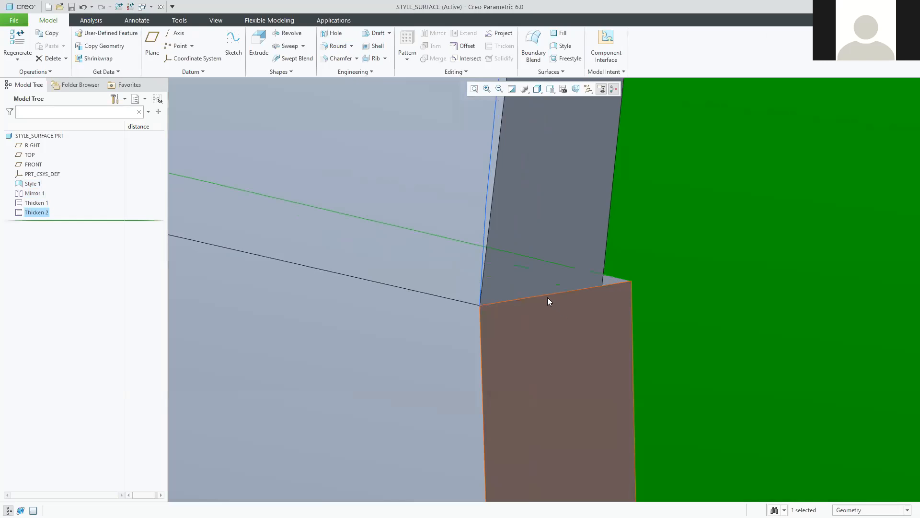
scroll(589, 303, up, 2)
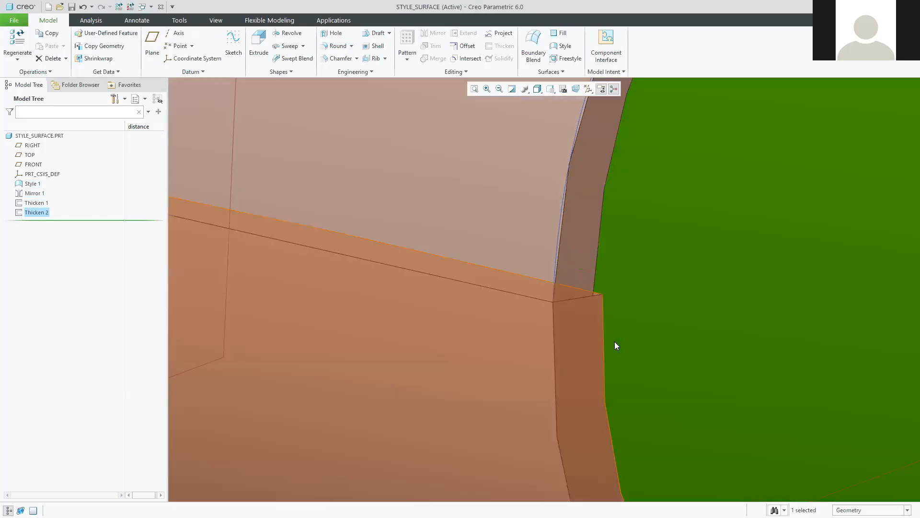
scroll(616, 346, up, 3)
scroll(645, 412, up, 2)
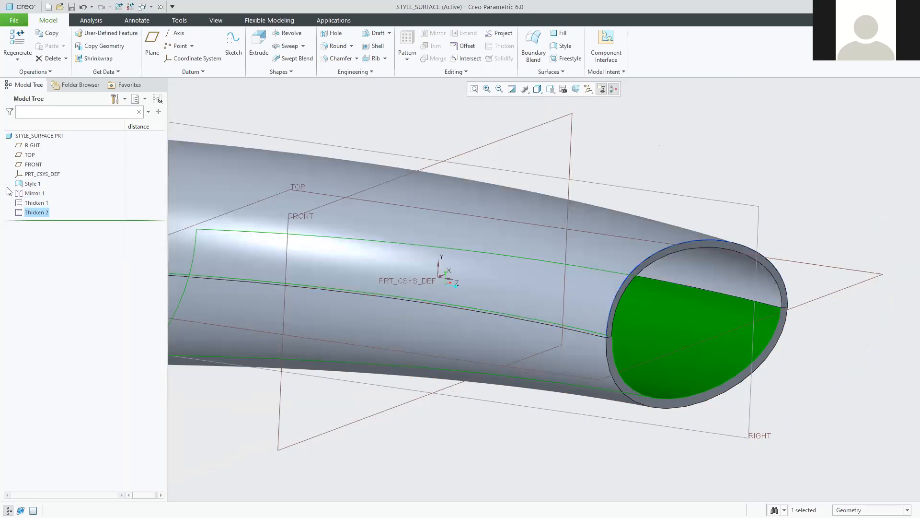
Delete Thicken 1 and Thicken 2 together from the Model Tree and confirm.
ctrl+click(39, 202)
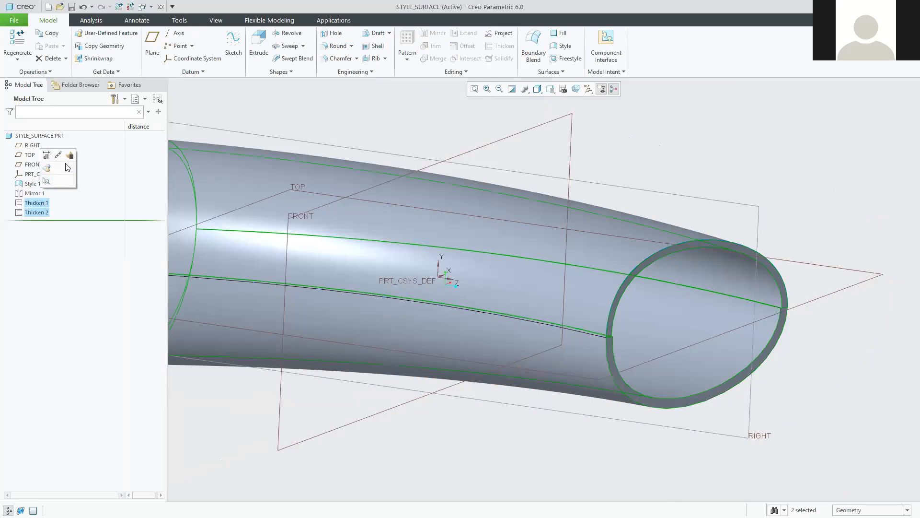
right_click(44, 213)
click(76, 248)
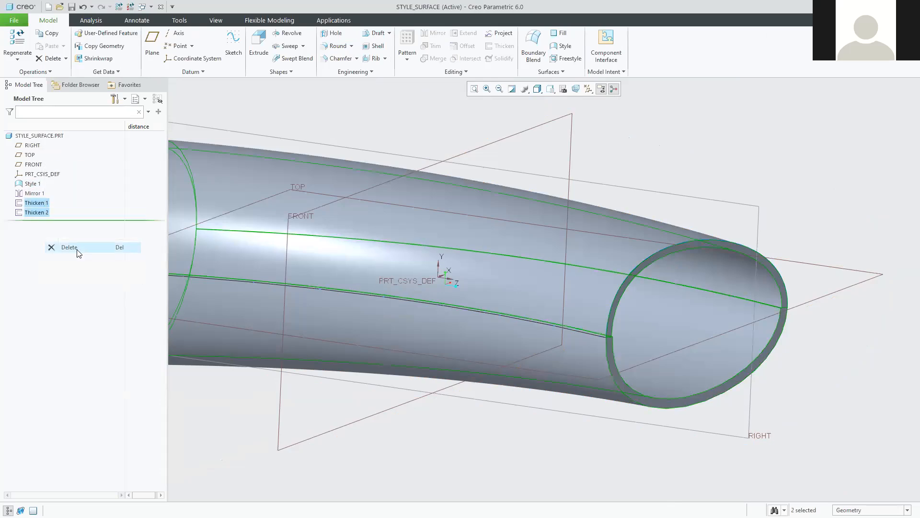
click(438, 273)
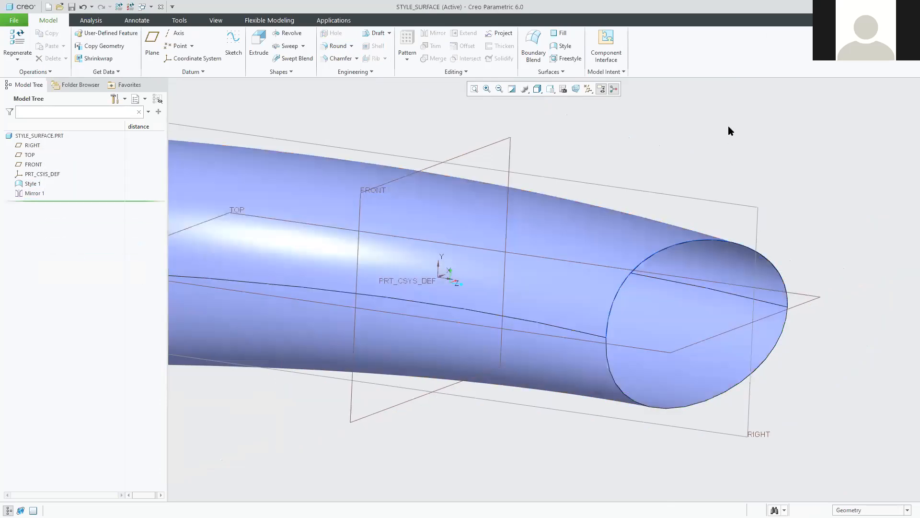
scroll(632, 236, down, 2)
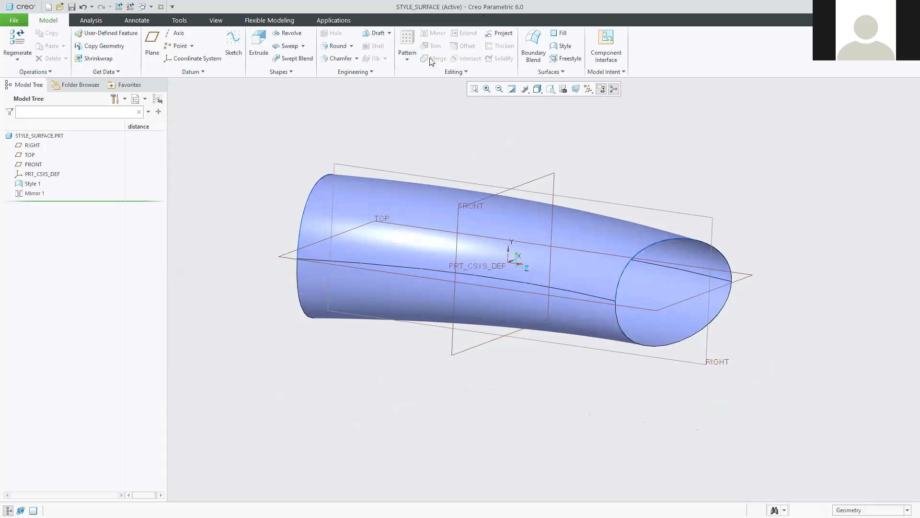
Select the Style 1 and Mirror 1 quilts together and start a Merge.
click(610, 239)
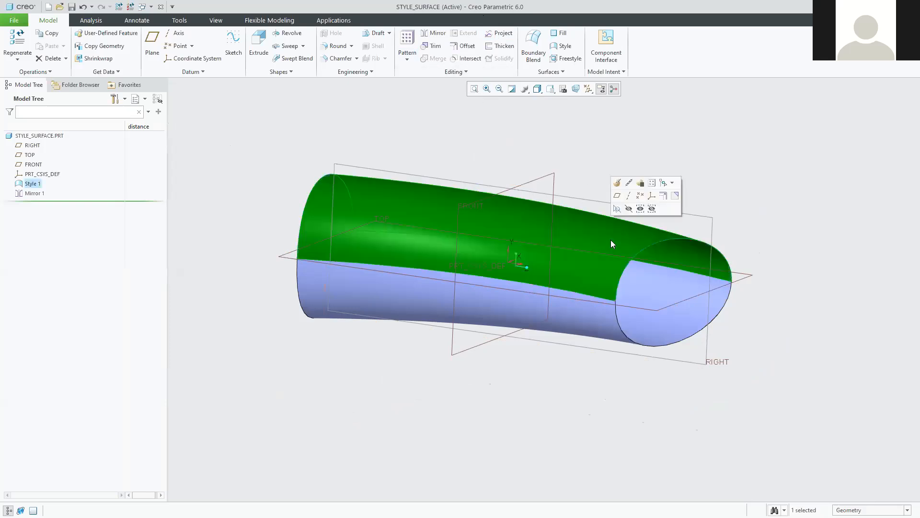
ctrl+click(598, 322)
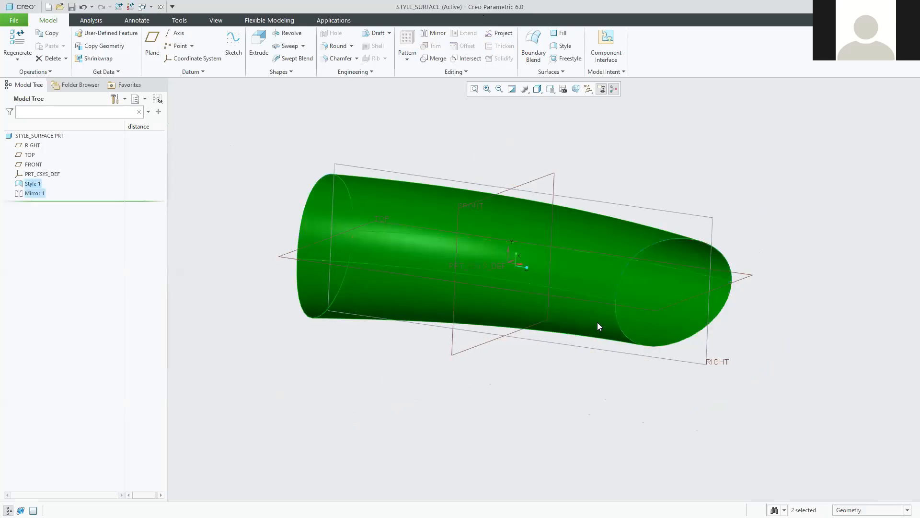
click(433, 59)
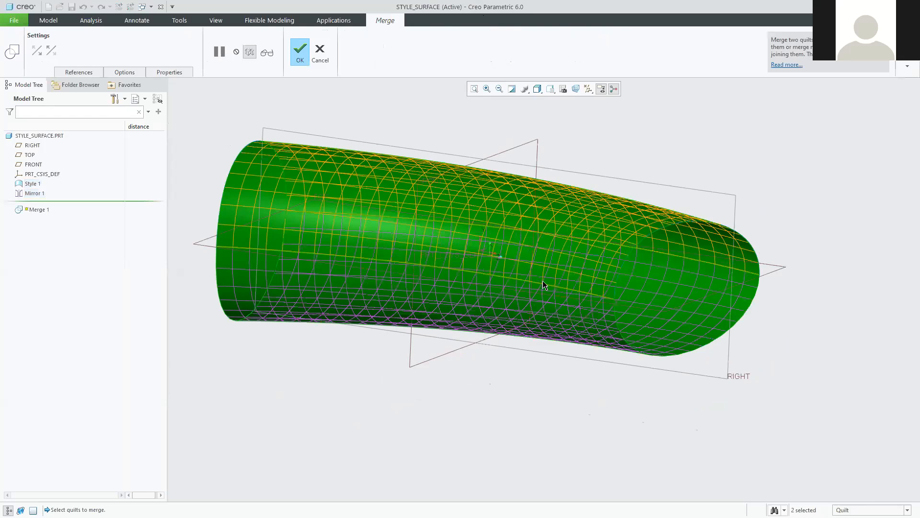
Flip the kept merge side, use the Join option, and finish Merge 1.
scroll(255, 235, down, 2)
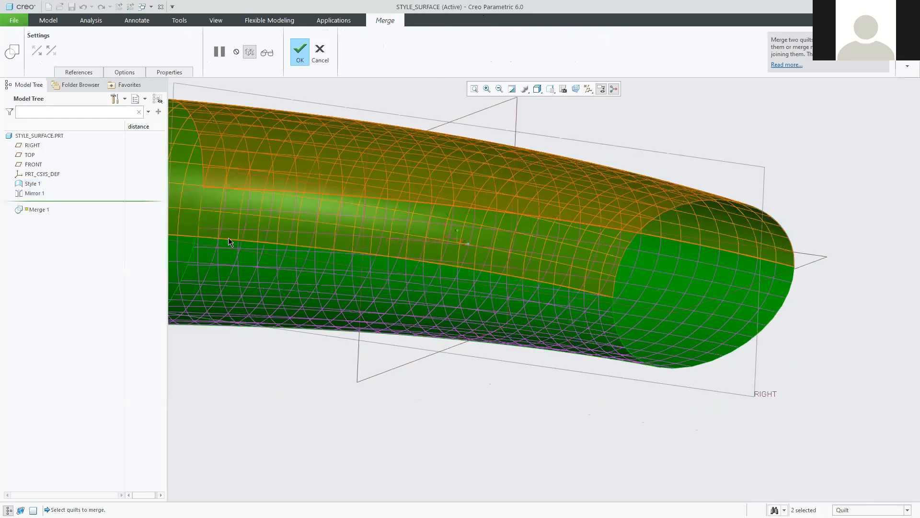
click(610, 297)
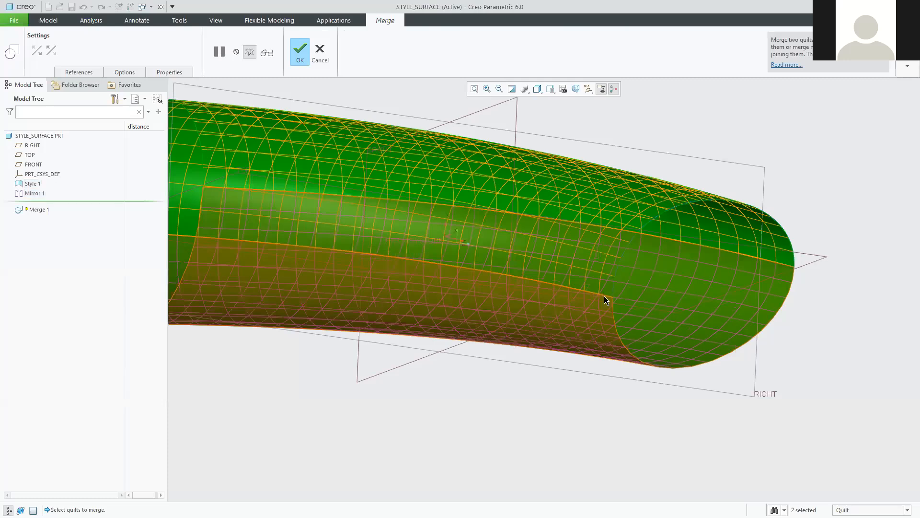
scroll(601, 295, up, 3)
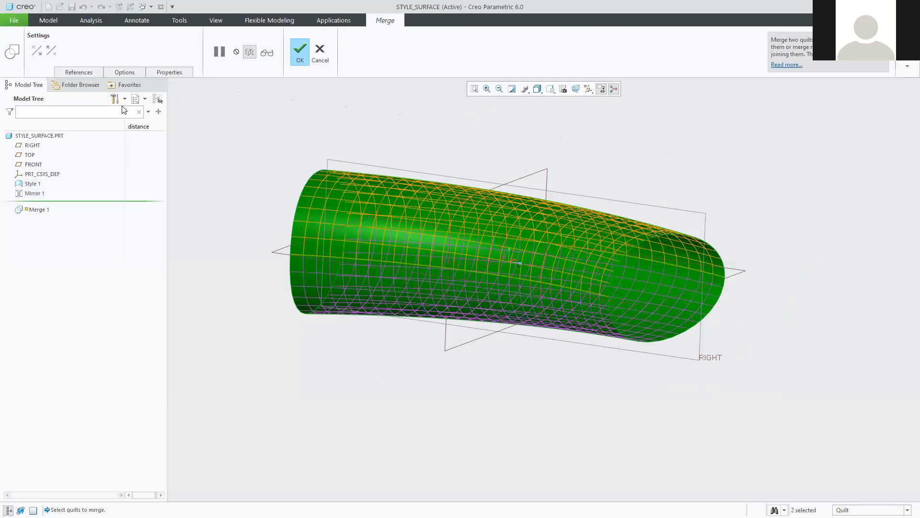
click(124, 71)
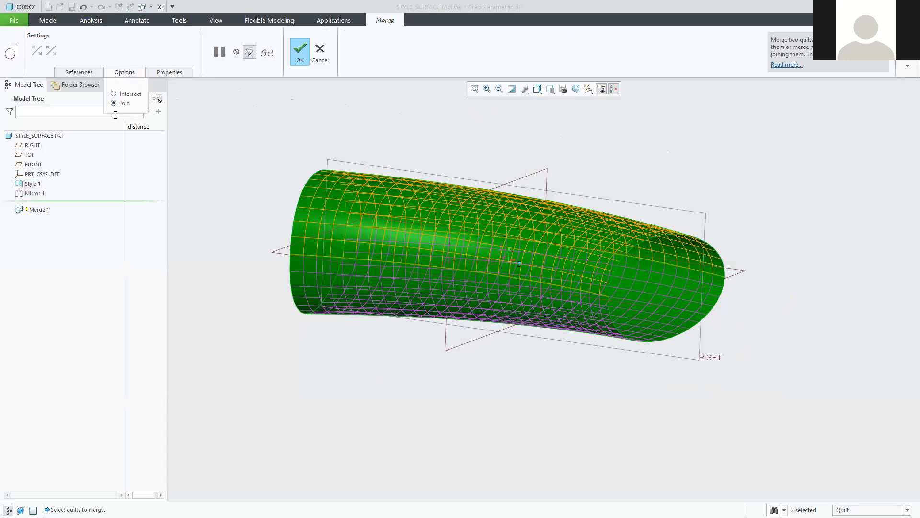
middle_drag(508, 268, 668, 300)
middle_drag(615, 313, 469, 317)
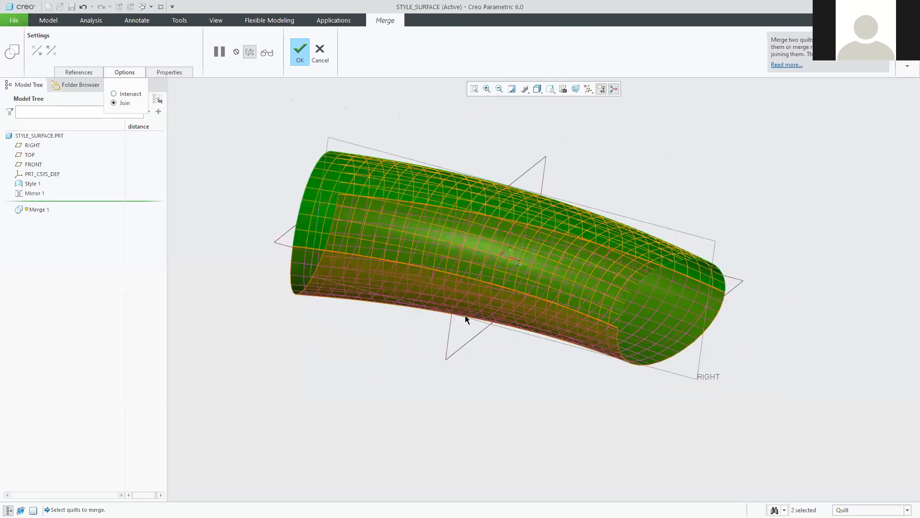
click(302, 56)
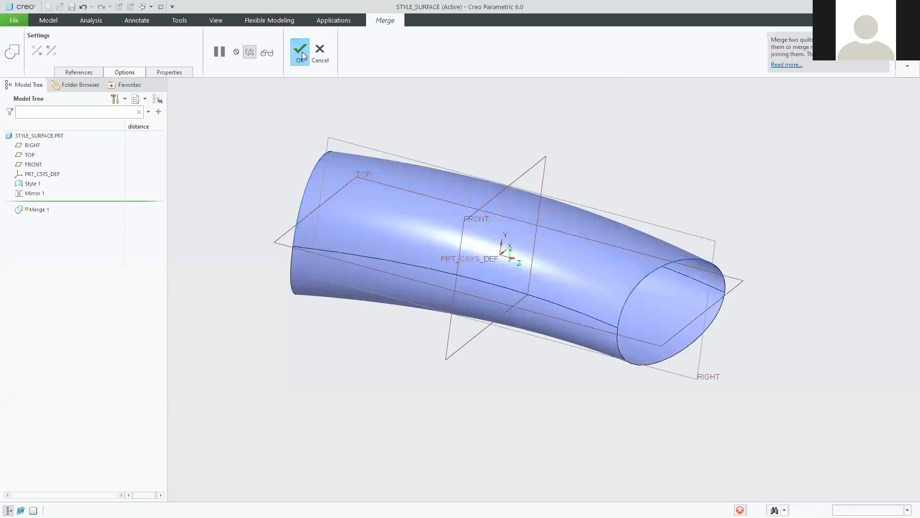
click(355, 358)
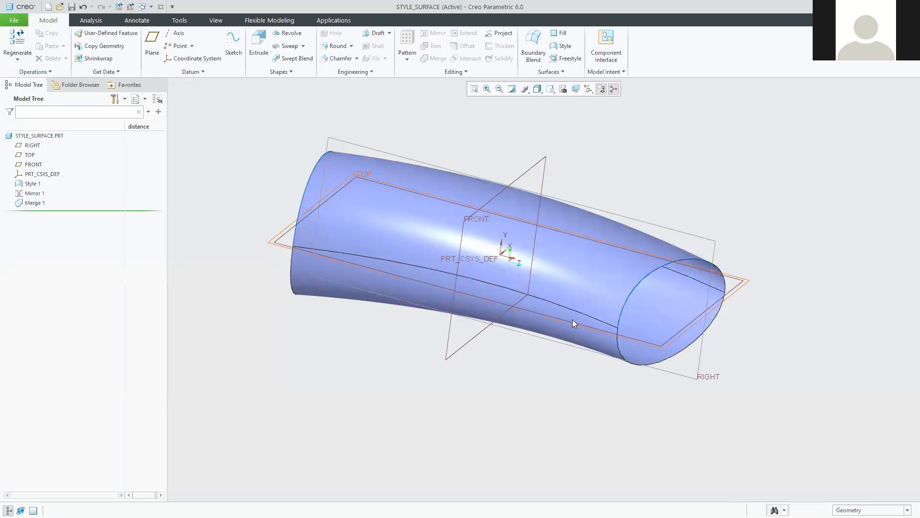
Start a Thicken on the Merge 1 quilt and orbit to face the open end.
click(34, 203)
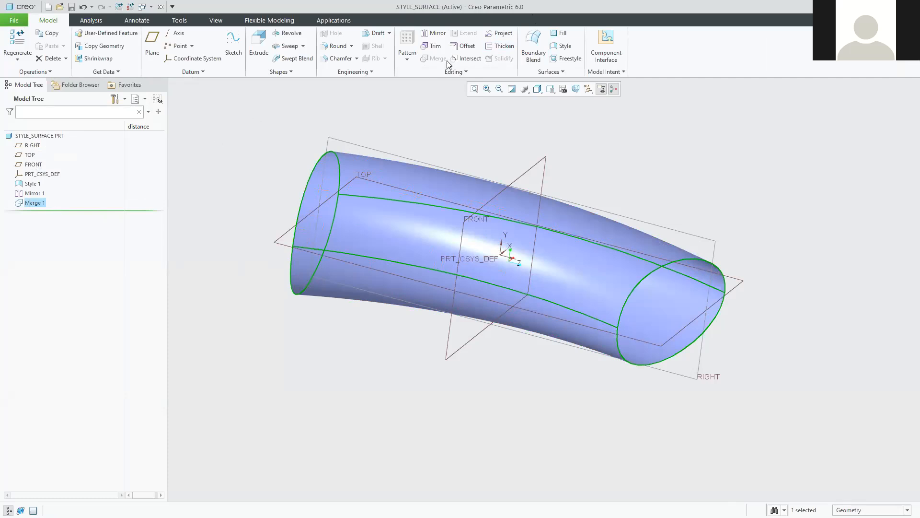
click(499, 46)
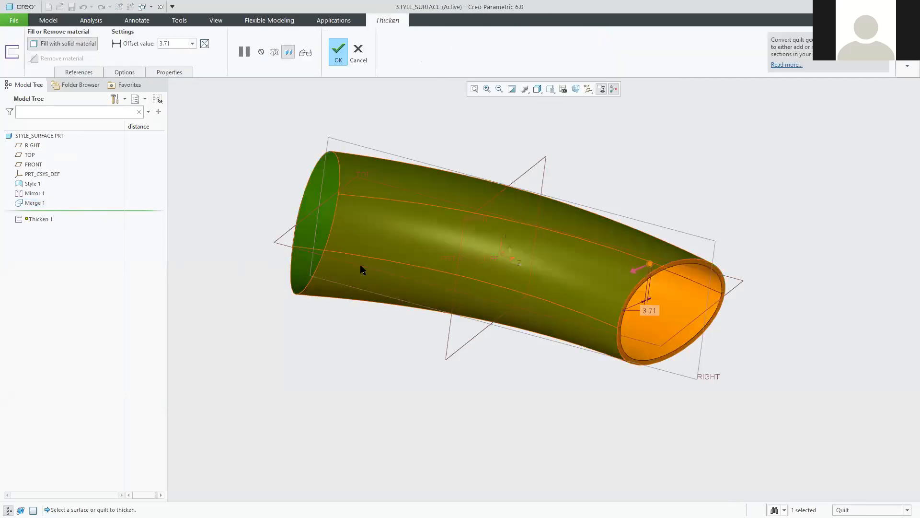
middle_drag(579, 288, 725, 262)
scroll(714, 269, down, 3)
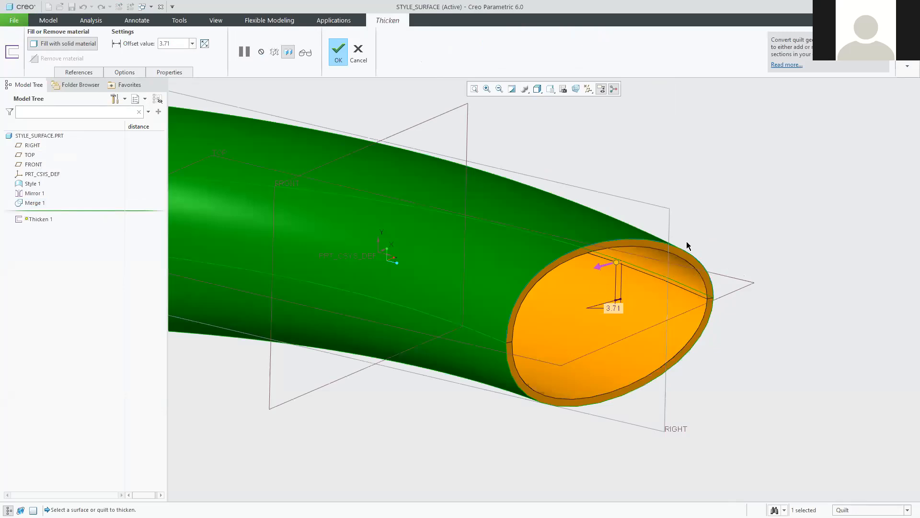
scroll(671, 269, down, 2)
middle_drag(646, 289, 586, 293)
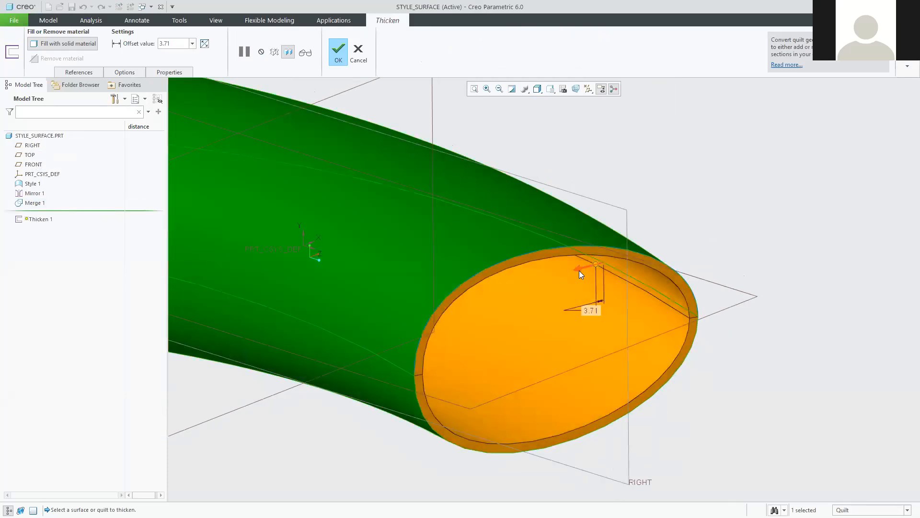
Flip the thickening to the other side, set thickness 2.5, and finish Thicken 1.
click(579, 268)
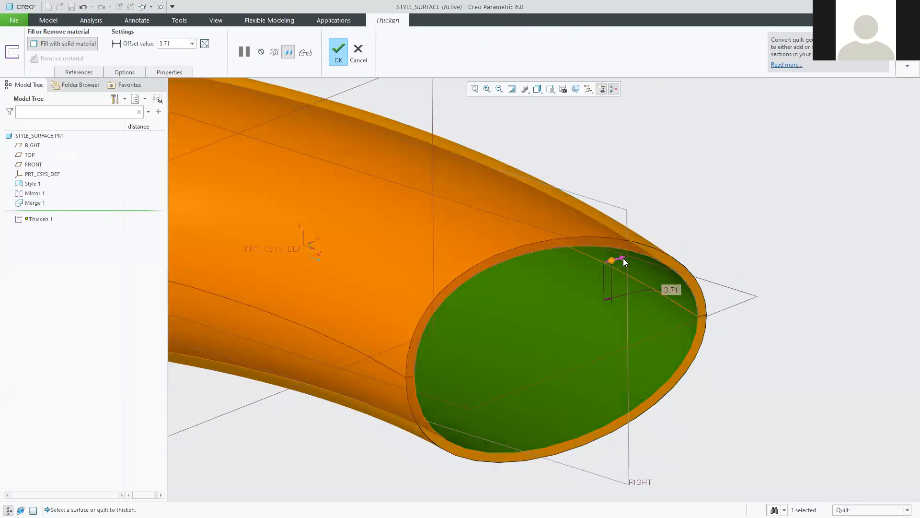
click(622, 258)
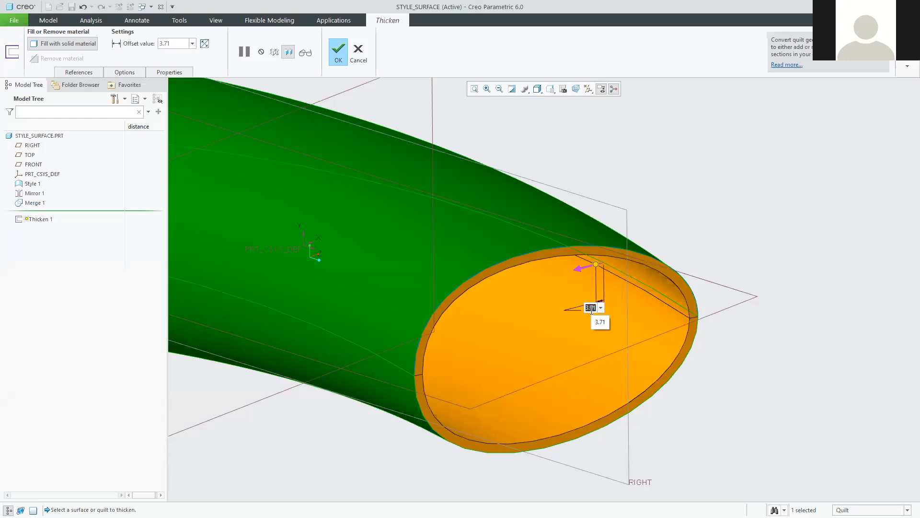
text(2.5)
key(Return)
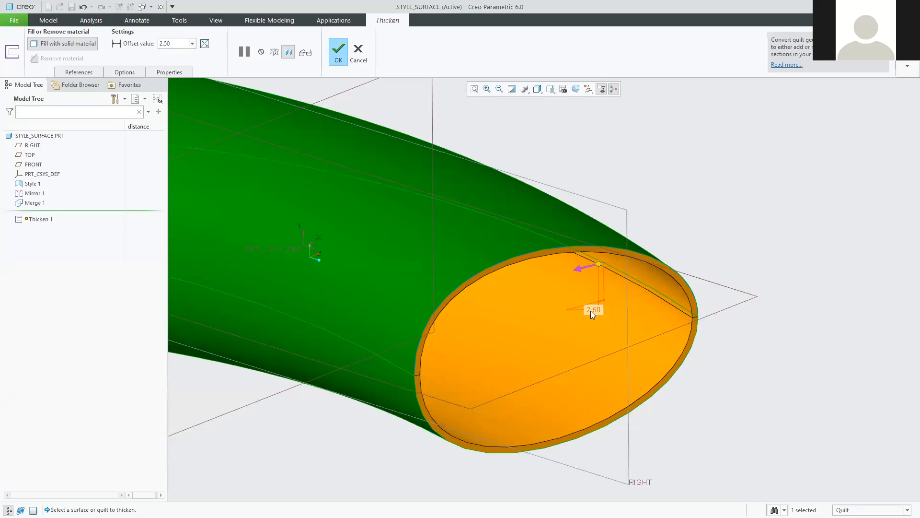
click(338, 54)
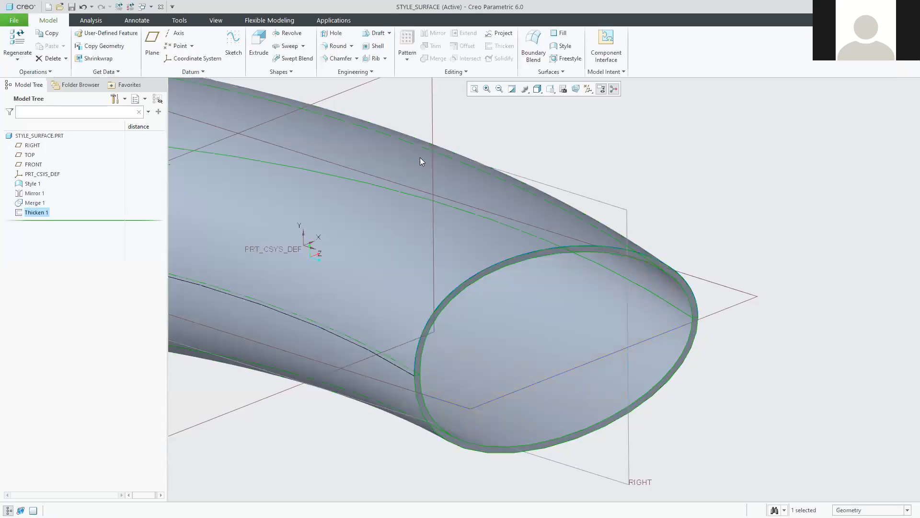
Reframe the thickened tube, pick the open-end rim edge, and bring up the View tools.
scroll(436, 295, down, 5)
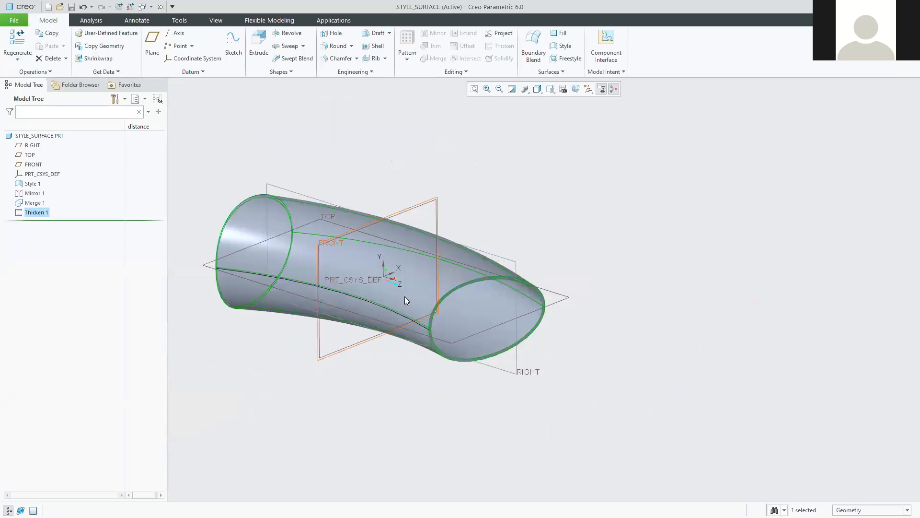
shift+middle_drag(398, 284, 439, 295)
click(620, 214)
mouse_move(613, 229)
middle_down()
mouse_move(627, 234)
mouse_move(620, 230)
middle_up()
scroll(525, 311, up, 4)
click(469, 357)
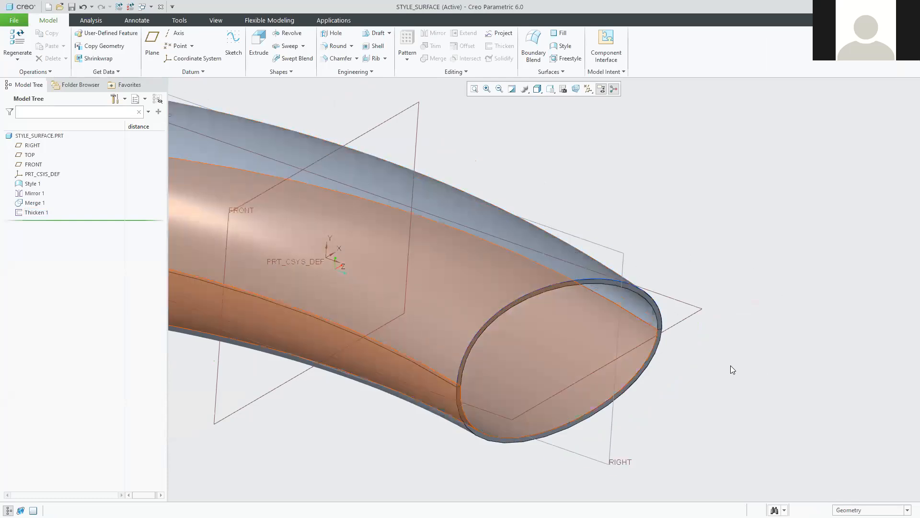
scroll(454, 362, down, 4)
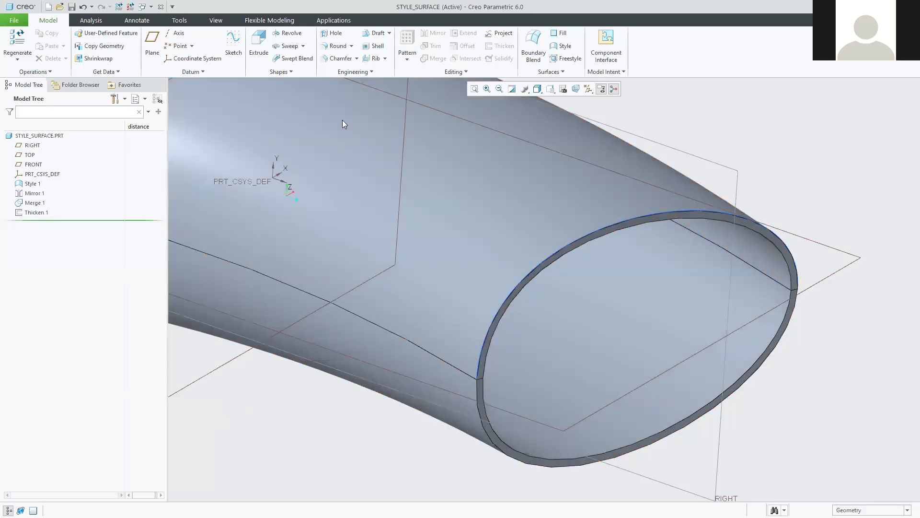
click(216, 20)
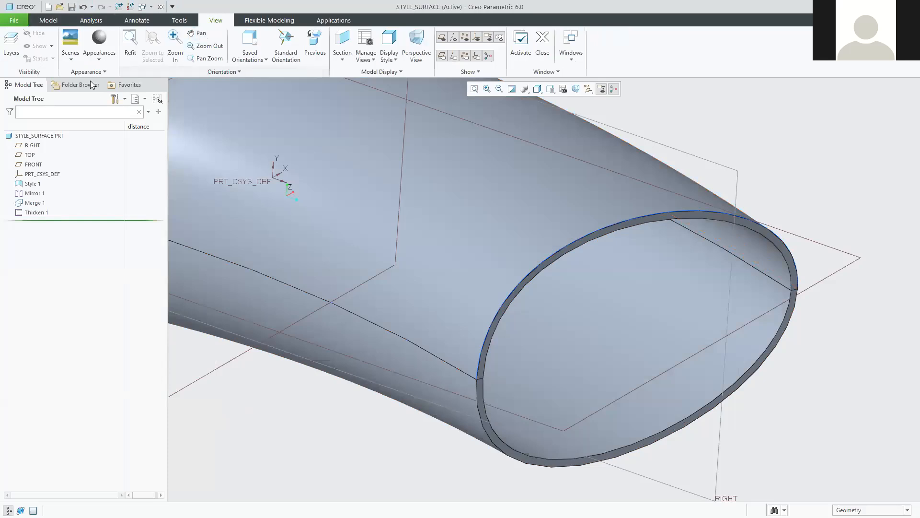
click(102, 60)
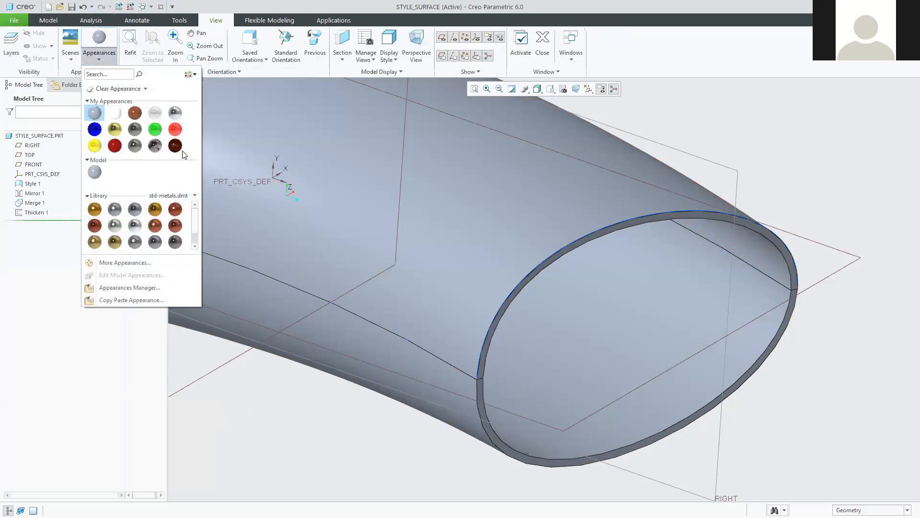
click(175, 129)
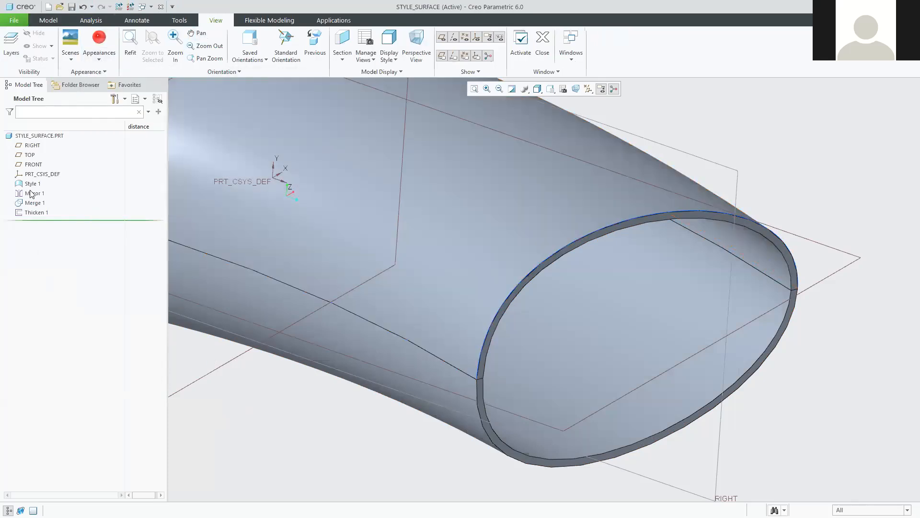
click(32, 183)
click(860, 43)
click(98, 47)
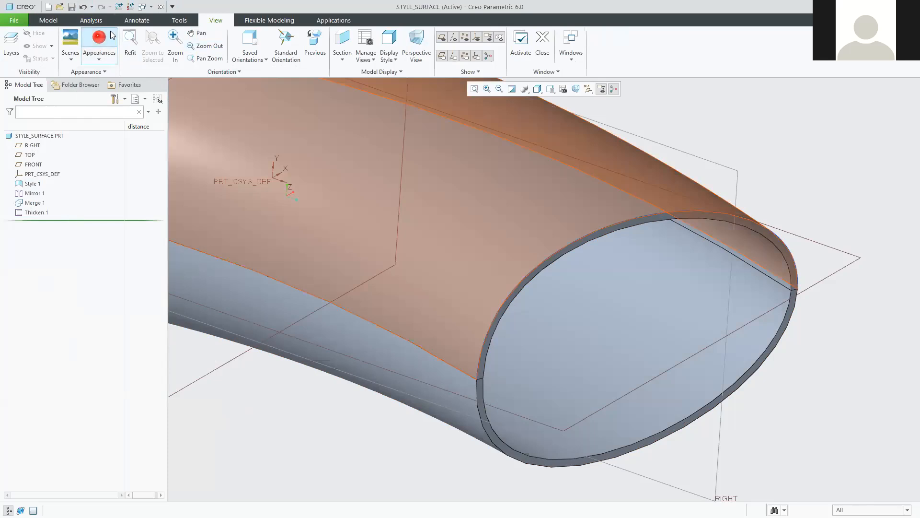
click(33, 204)
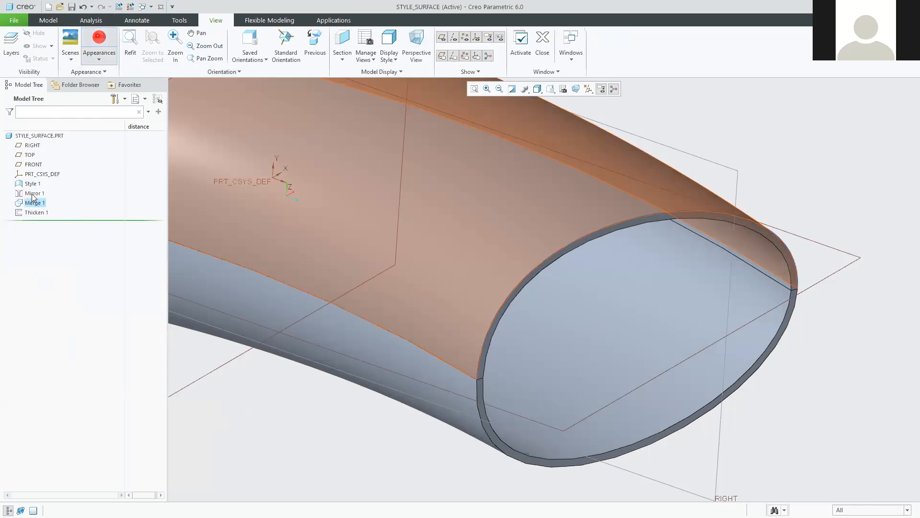
key(Escape)
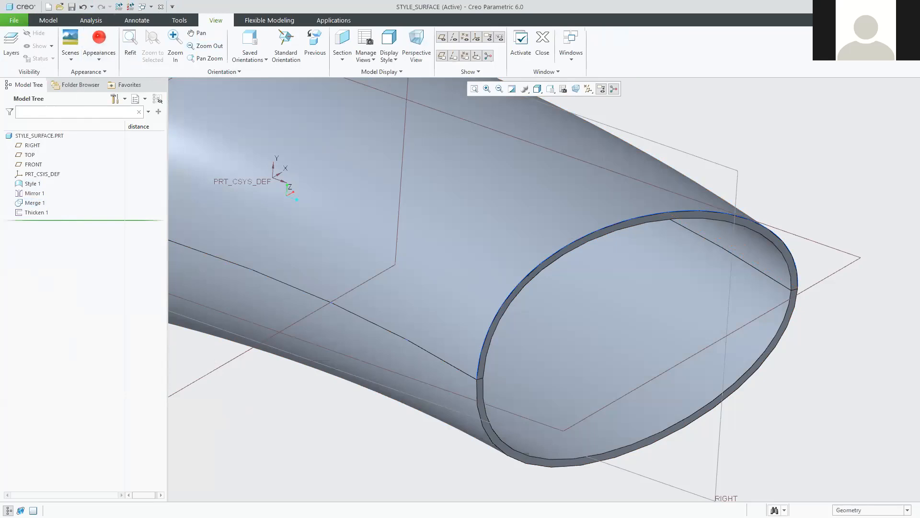
scroll(405, 289, up, 2)
shift+middle_drag(361, 247, 491, 278)
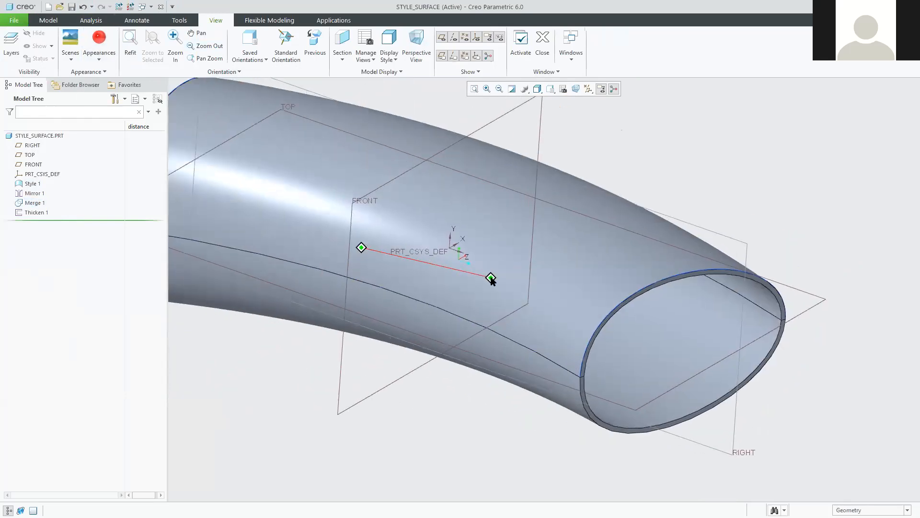
middle_drag(535, 323, 524, 314)
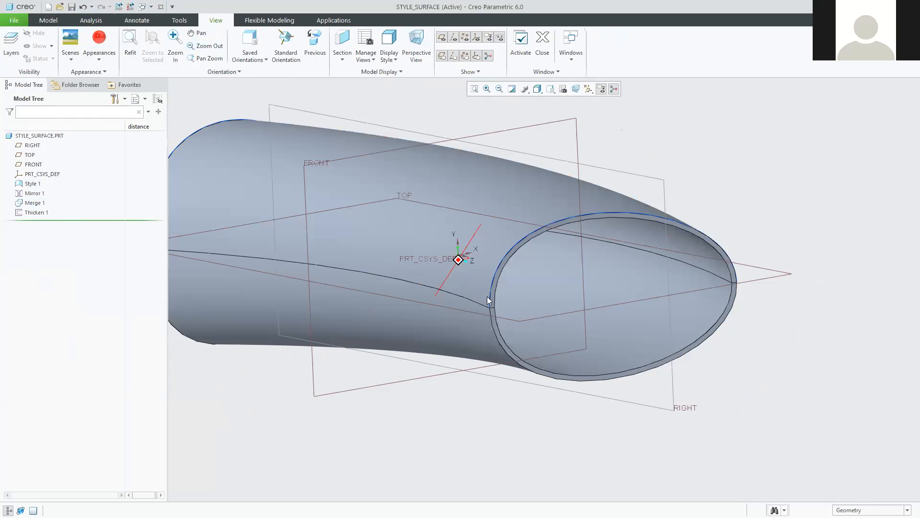
scroll(464, 311, down, 6)
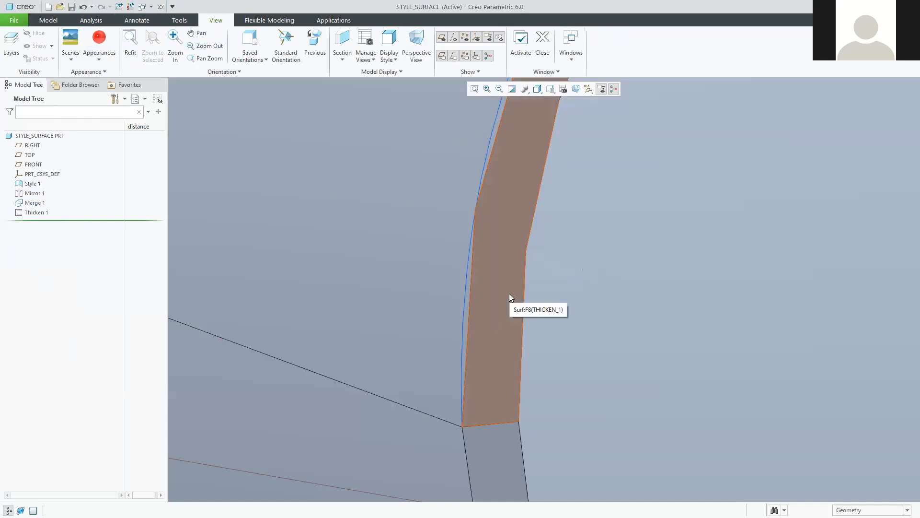
scroll(494, 332, down, 8)
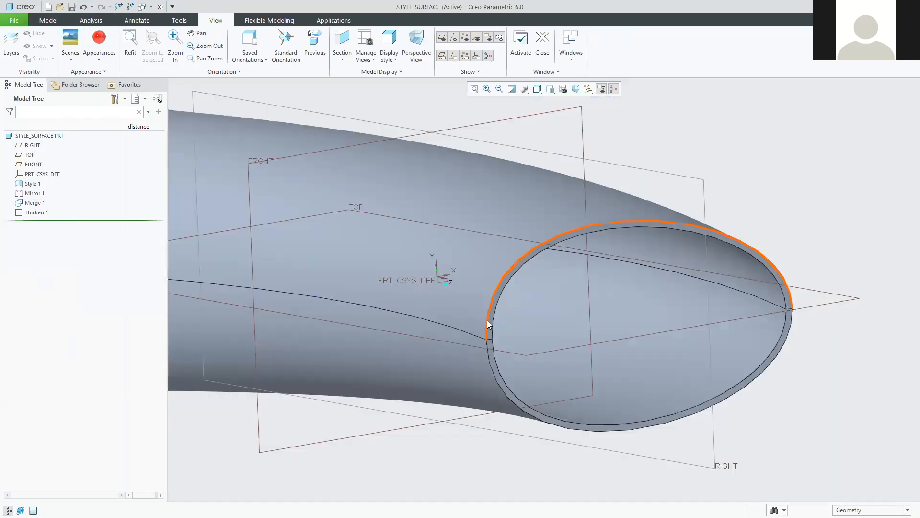
scroll(479, 319, down, 3)
mouse_move(313, 260)
middle_down()
mouse_move(357, 256)
mouse_move(448, 293)
mouse_move(486, 292)
mouse_move(384, 263)
mouse_move(341, 269)
mouse_move(320, 248)
mouse_move(353, 280)
mouse_move(348, 255)
mouse_move(339, 290)
middle_up()
middle_drag(289, 249, 342, 264)
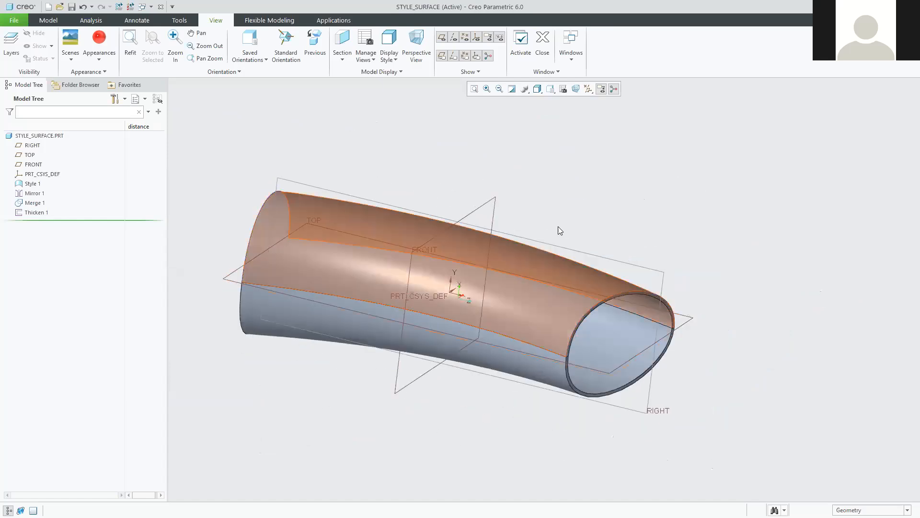
Hide the Style 1 and Mirror 1 features, then clear the Merge 1 selection.
click(35, 204)
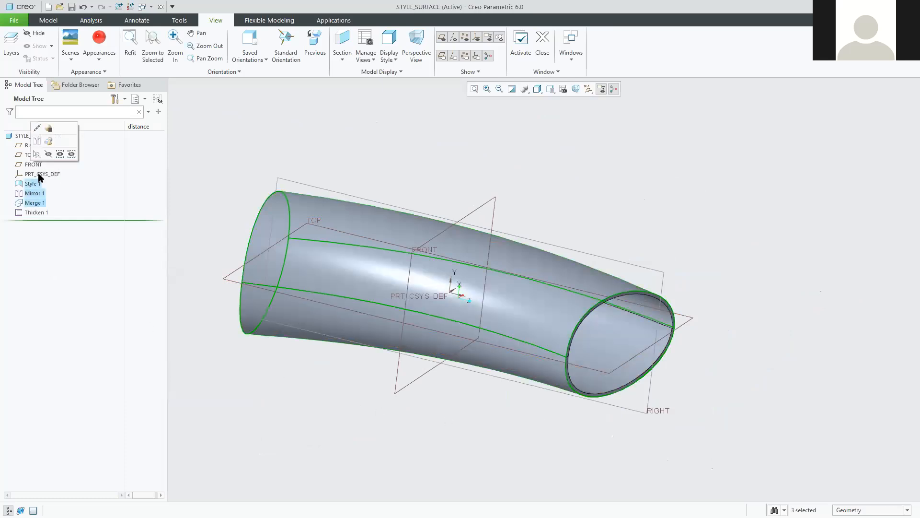
click(50, 155)
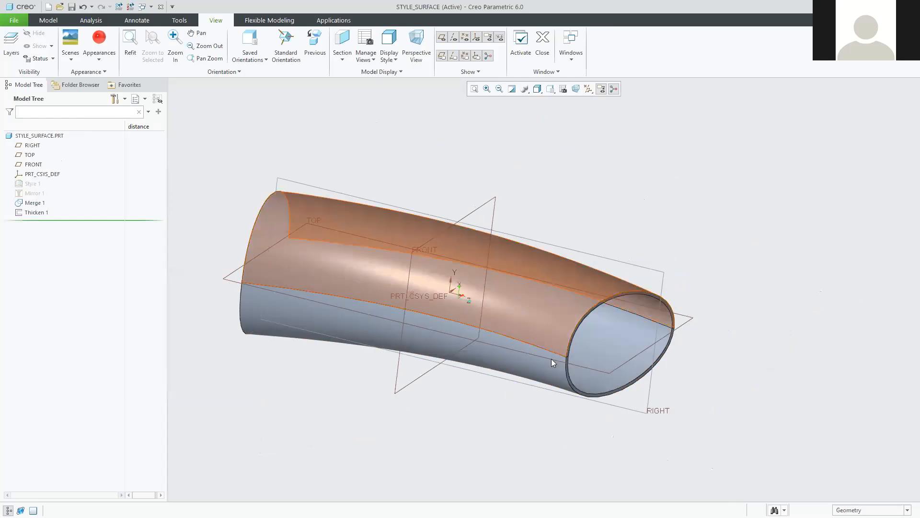
scroll(575, 362, down, 3)
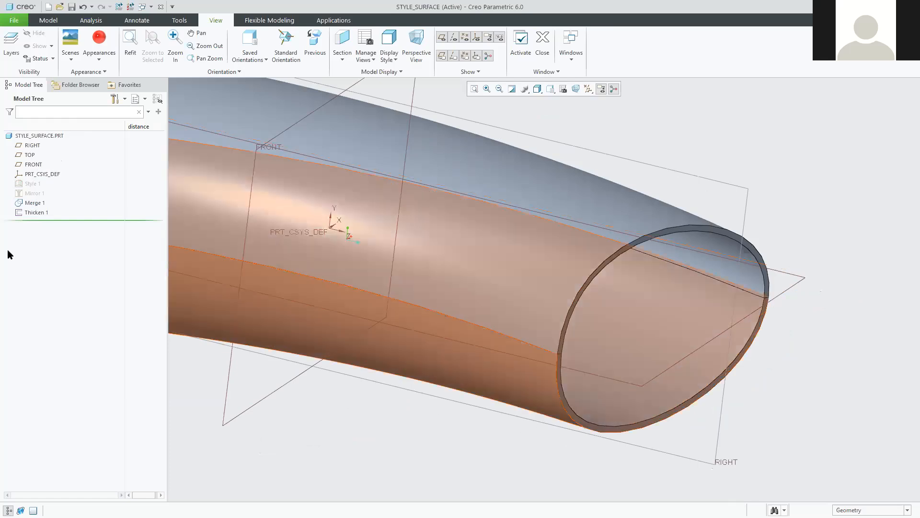
click(32, 203)
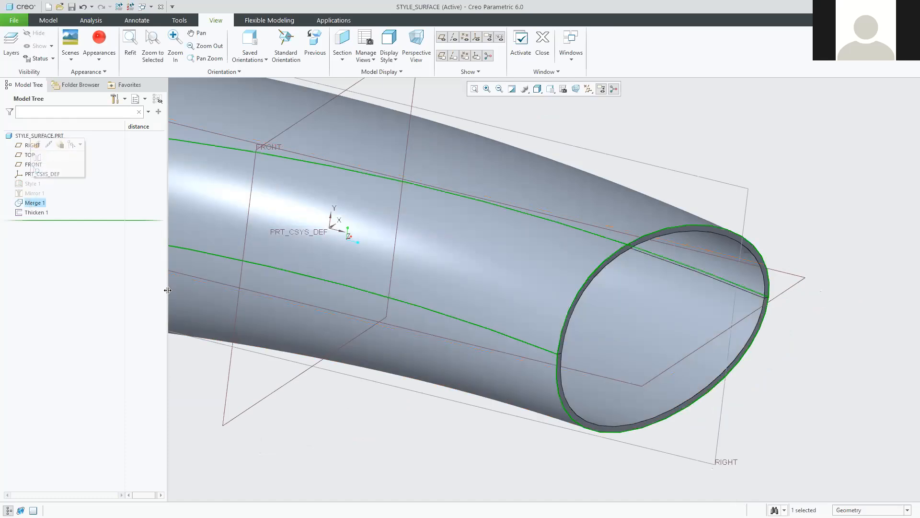
click(353, 475)
scroll(630, 328, down, 2)
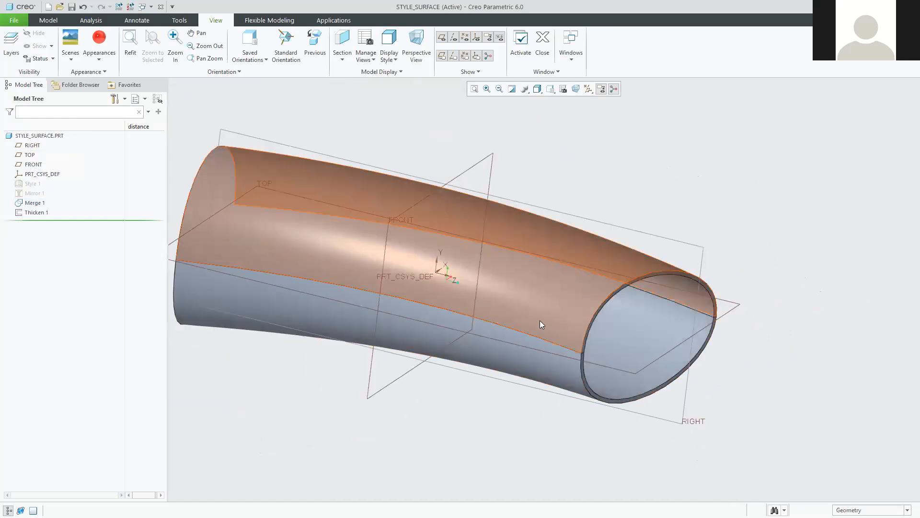
Orbit the tube, return to the Model tools, and switch to the Blackboard tutorial PDF in Edge.
mouse_move(613, 252)
middle_down()
mouse_move(599, 264)
mouse_move(683, 297)
middle_up()
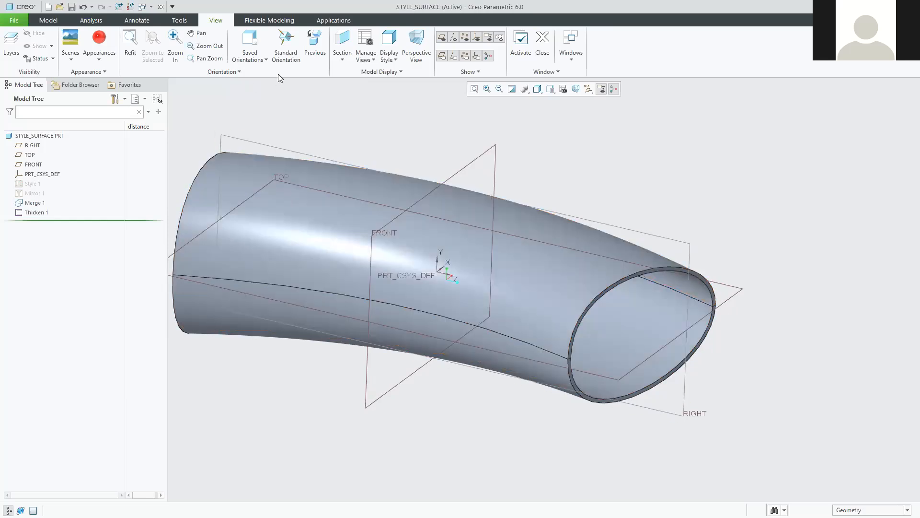
click(48, 20)
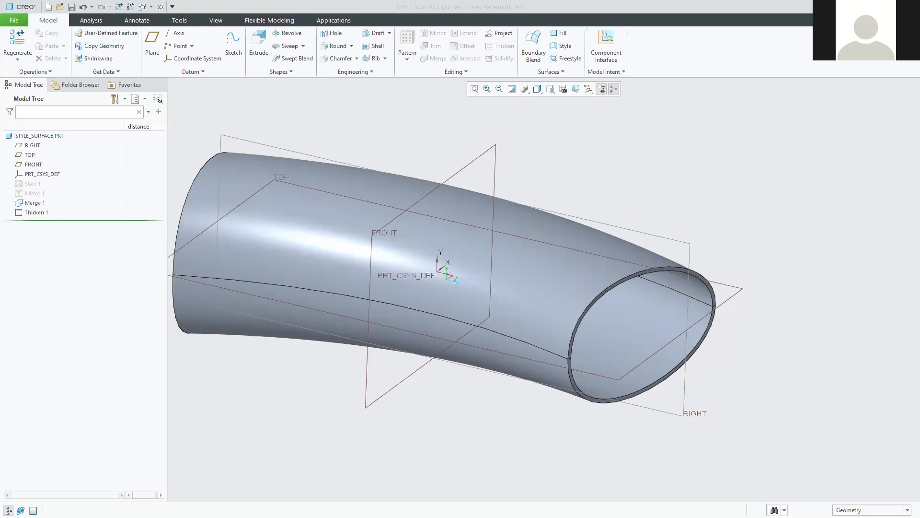
key(alt+Tab)
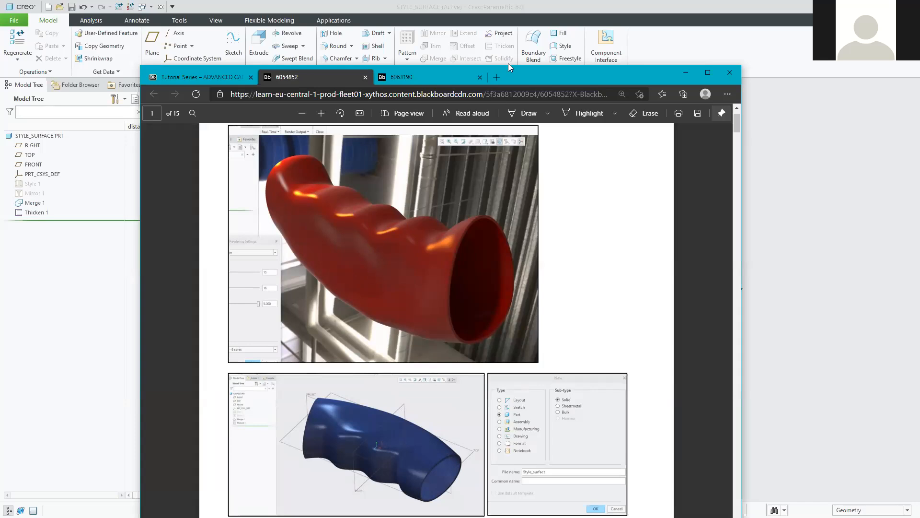
Minimize the Edge tutorial window and orbit the Creo tube model.
click(686, 73)
middle_drag(646, 339, 593, 322)
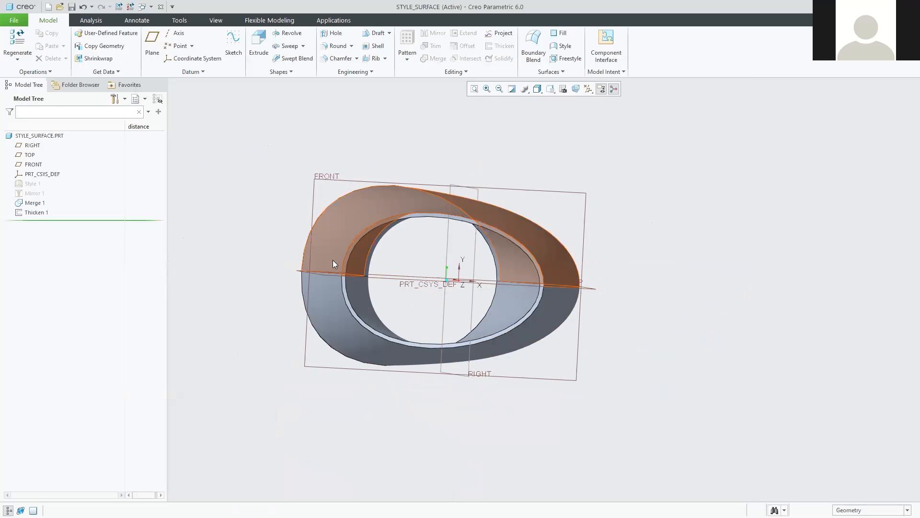
Orbit to an oblique view, clear the FRONT plane selection, and highlight Style 1.
mouse_move(431, 221)
middle_down()
mouse_move(484, 287)
mouse_move(573, 369)
mouse_move(564, 367)
middle_up()
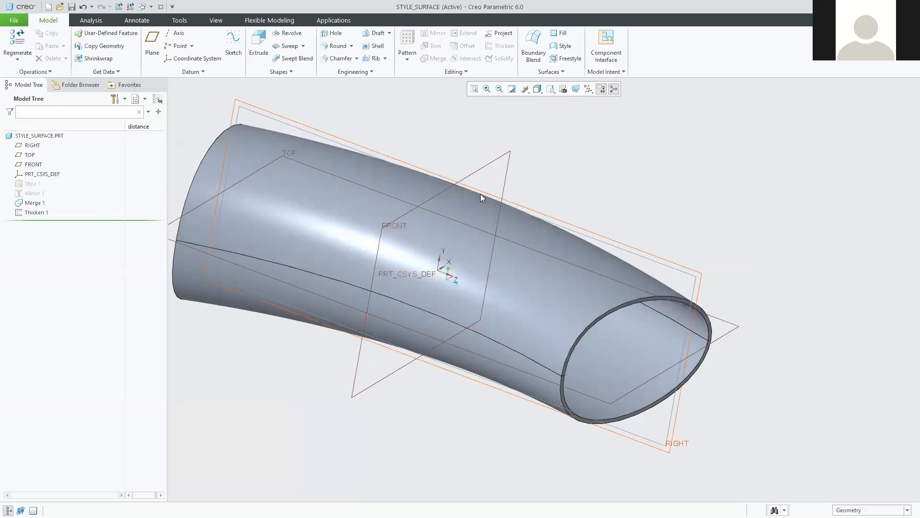
middle_drag(436, 265, 475, 211)
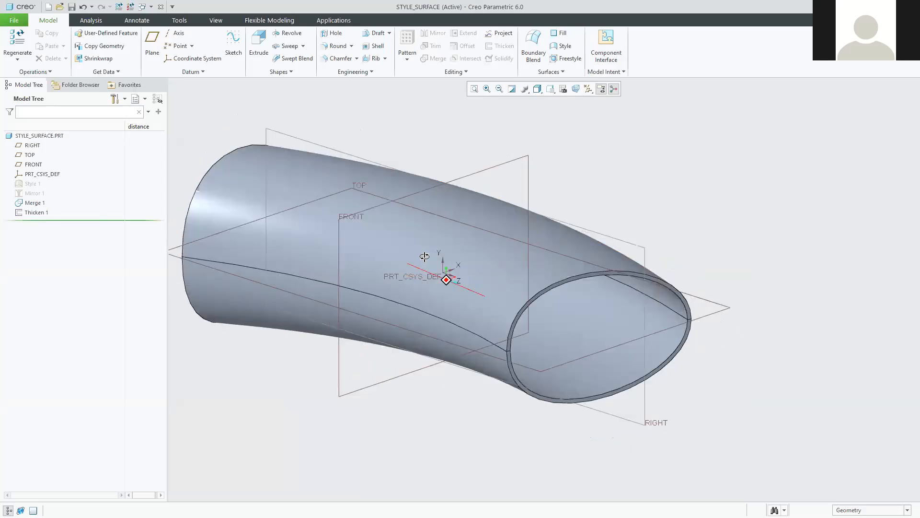
click(511, 163)
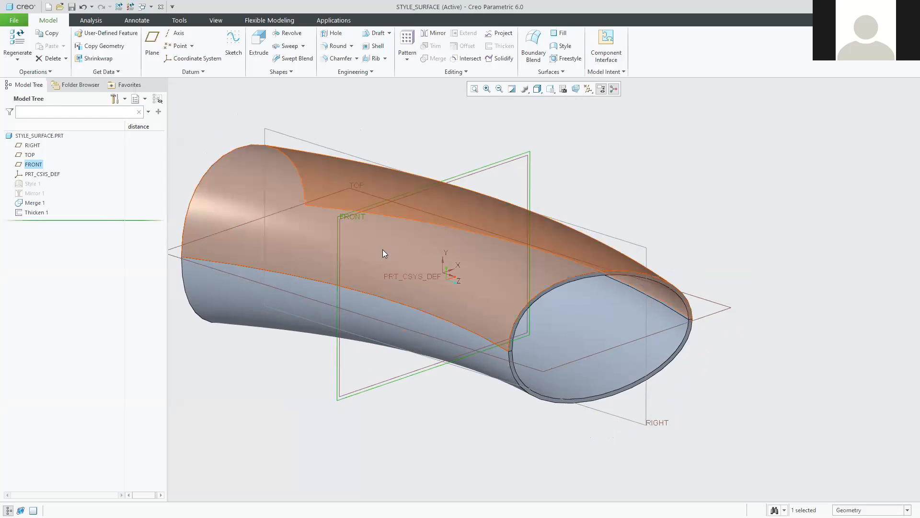
click(213, 119)
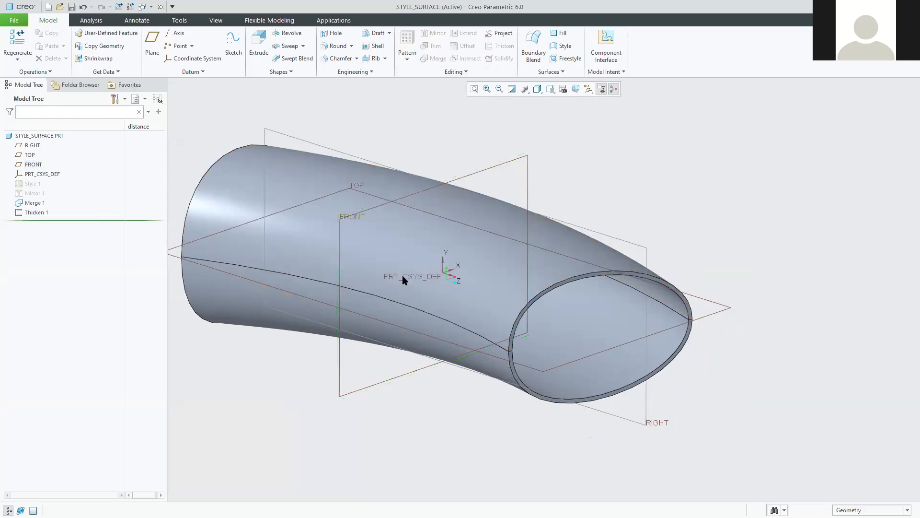
click(32, 183)
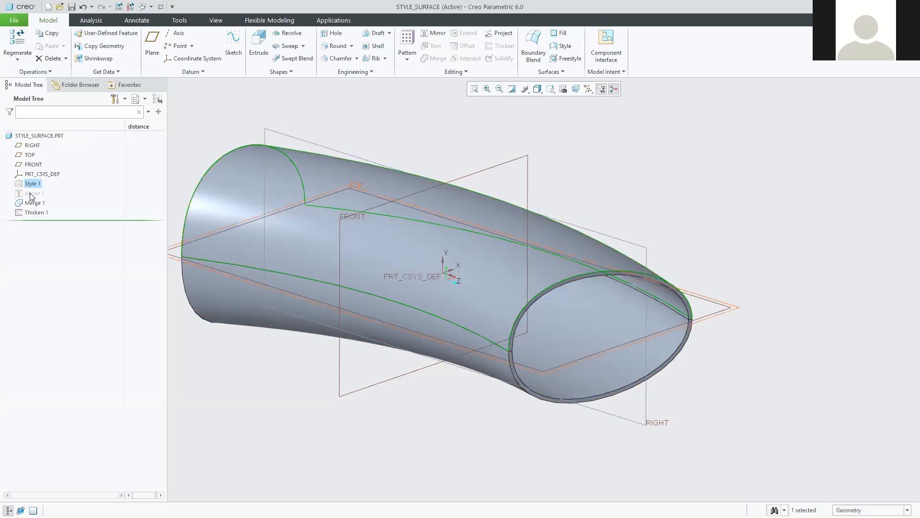
click(33, 212)
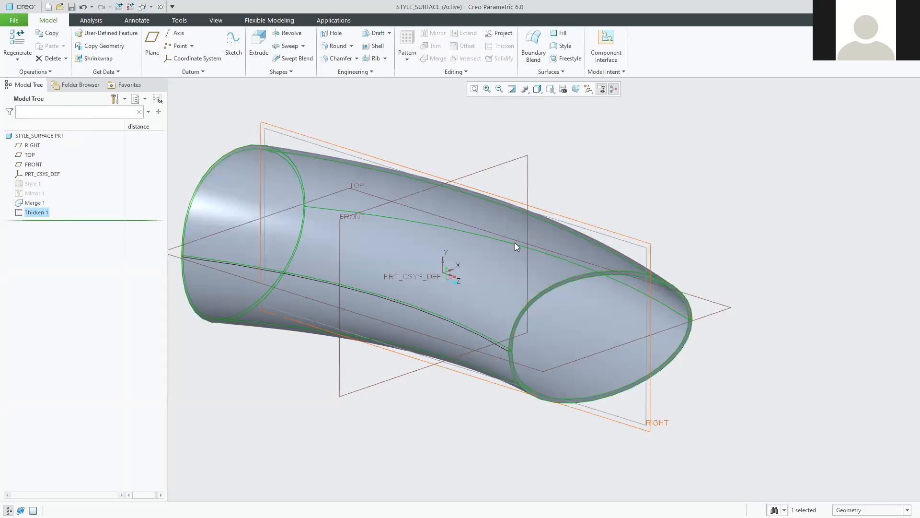
click(30, 185)
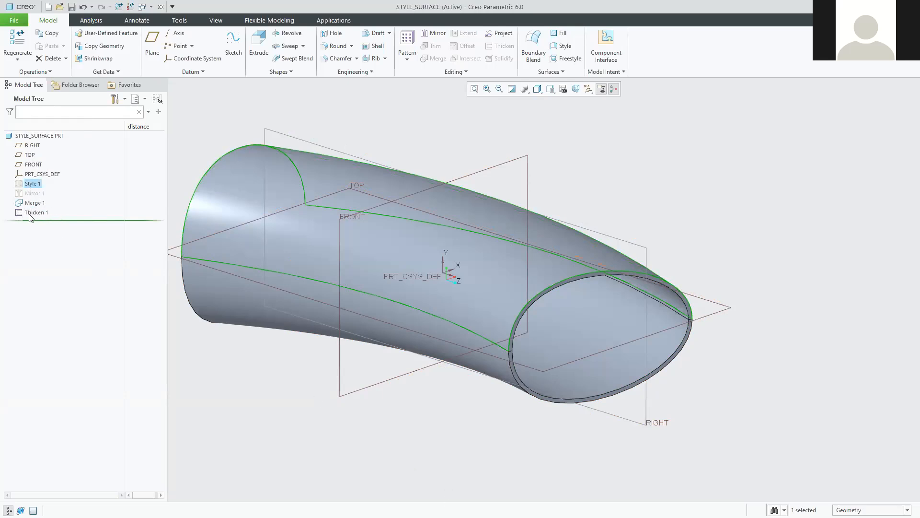
middle_drag(470, 262, 363, 201)
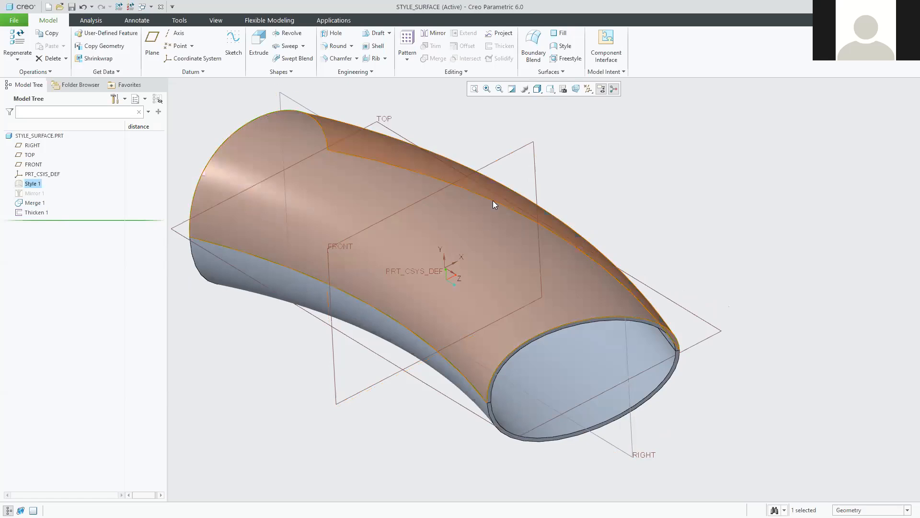
middle_drag(439, 290, 513, 286)
mouse_move(558, 325)
middle_down()
mouse_move(529, 310)
mouse_move(561, 314)
mouse_move(575, 379)
middle_up()
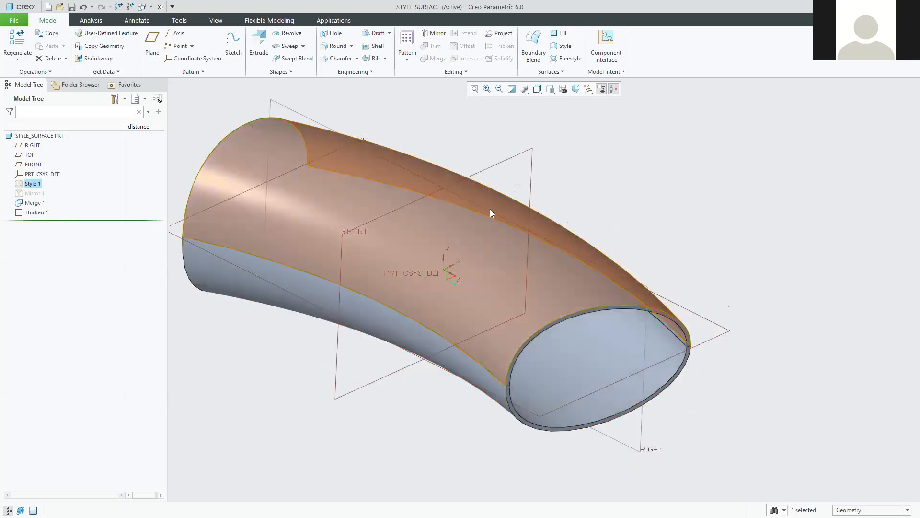
right_click(29, 186)
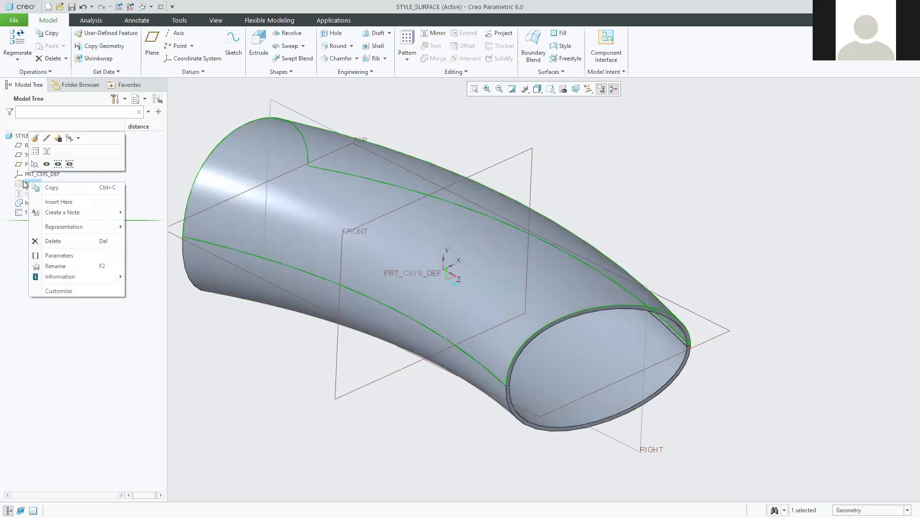
Open Style 1 with Edit Definition to edit curves CF-3 to CF-6 and surface SF-7.
click(35, 140)
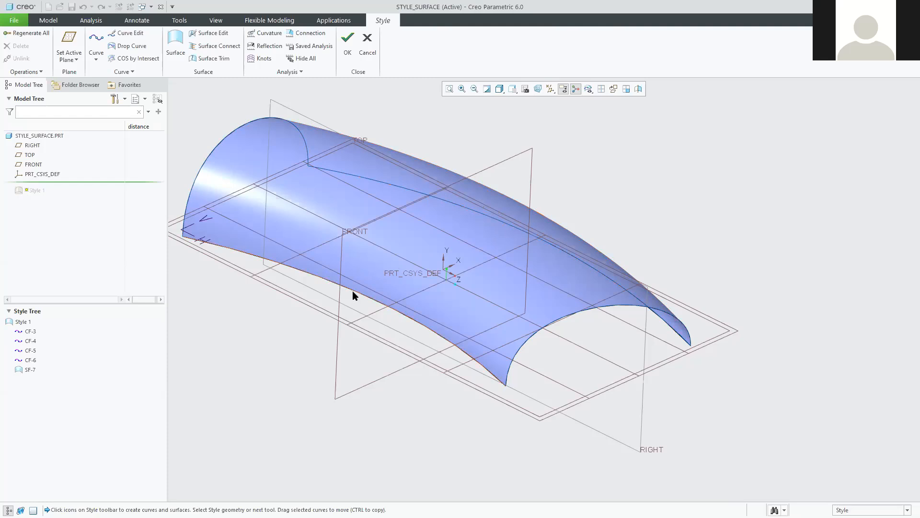
middle_drag(585, 358, 494, 341)
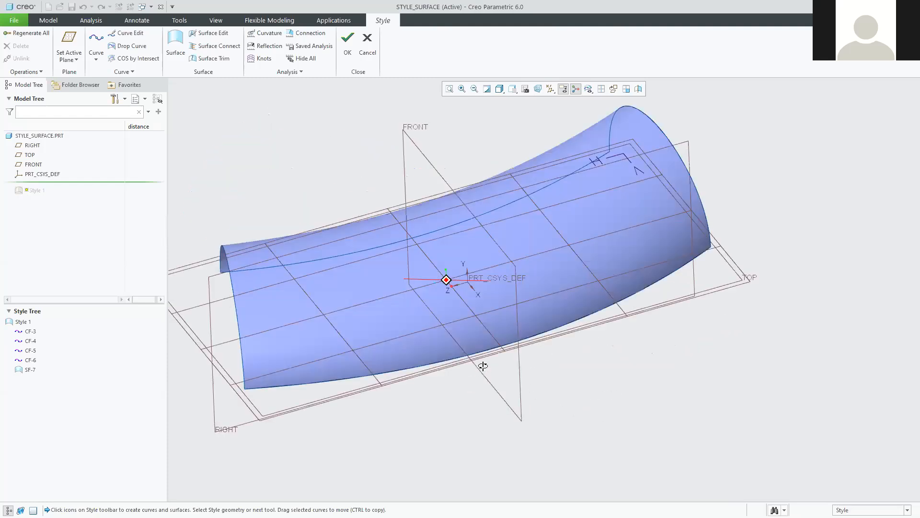
middle_drag(481, 371, 581, 319)
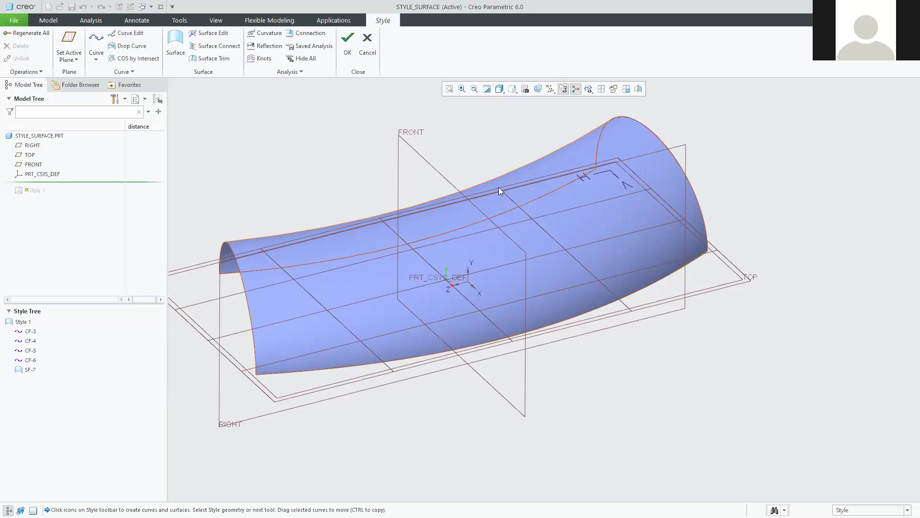
mouse_move(423, 300)
middle_down()
mouse_move(476, 274)
mouse_move(475, 309)
middle_up()
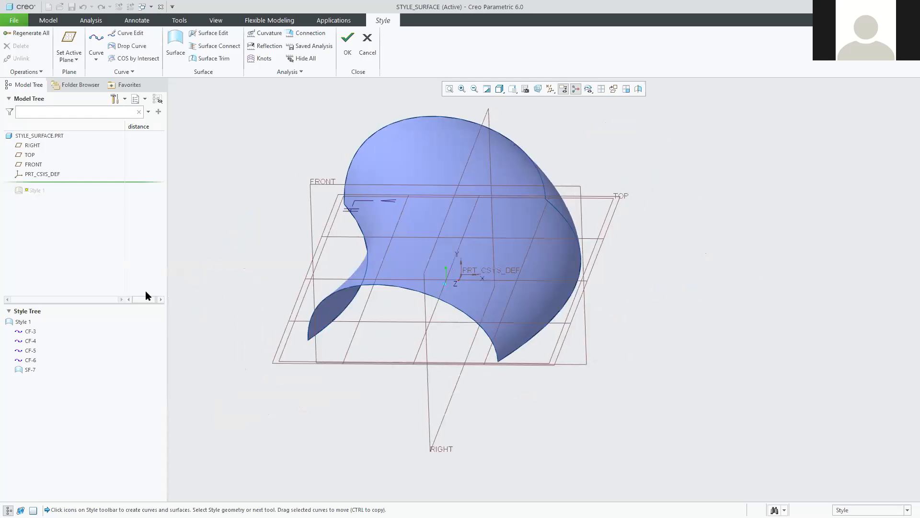
click(27, 370)
mouse_move(349, 423)
middle_down()
mouse_move(389, 410)
mouse_move(385, 424)
middle_up()
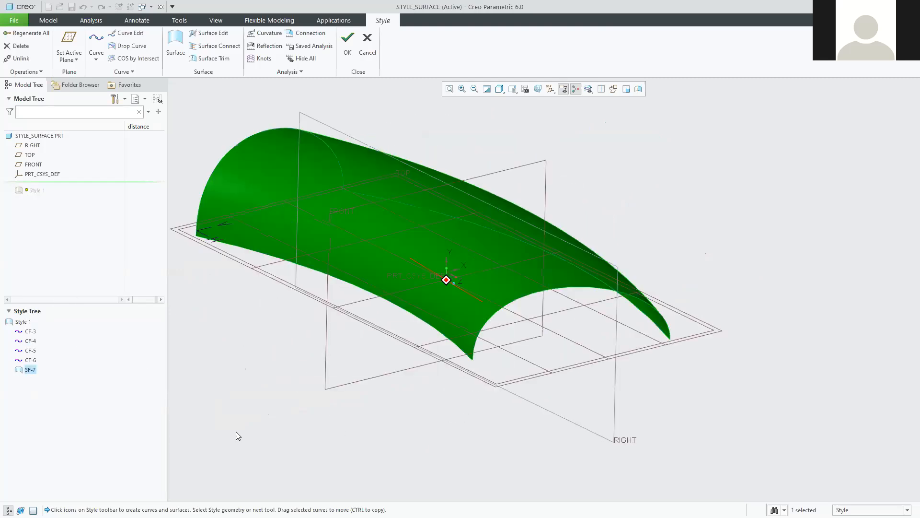
click(30, 340)
click(30, 351)
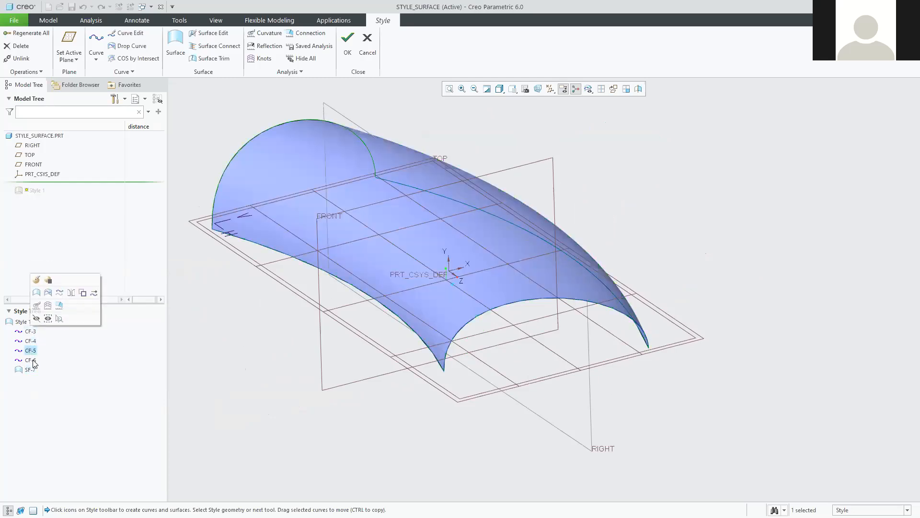
click(30, 359)
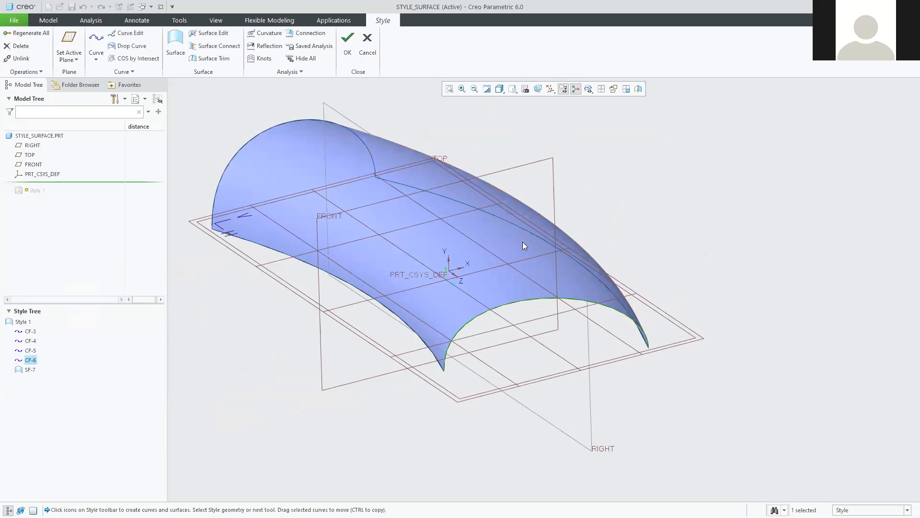
middle_drag(298, 374, 318, 381)
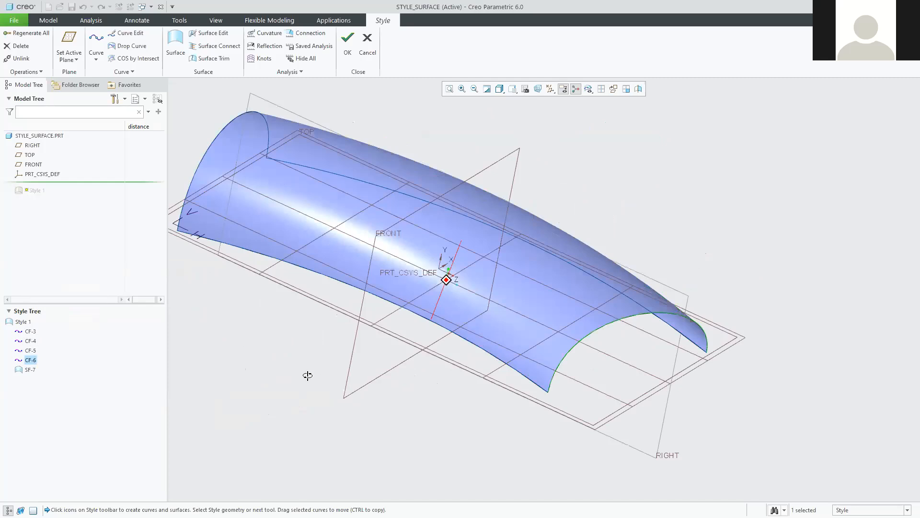
key(ctrl+d)
click(243, 402)
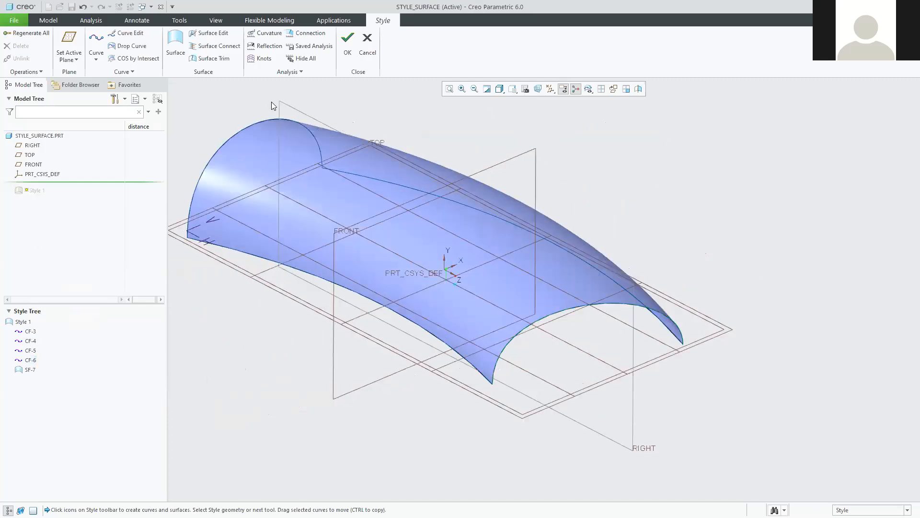
click(97, 43)
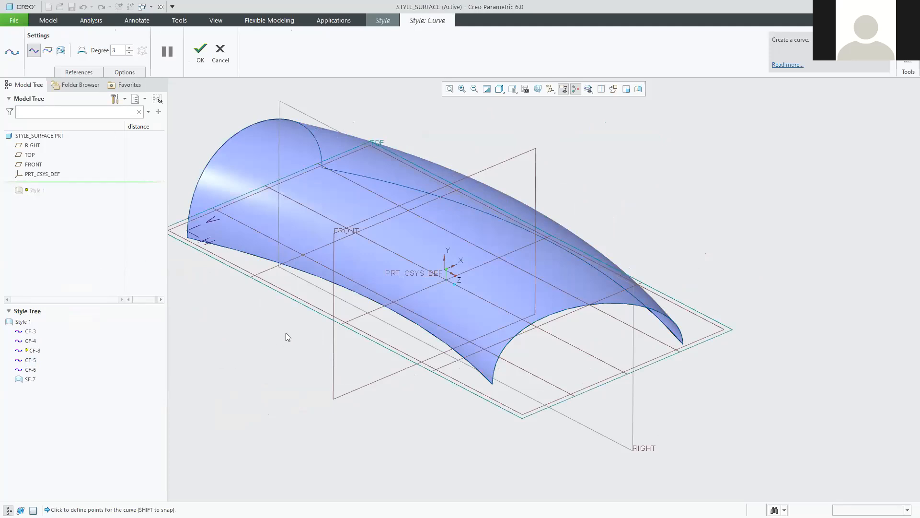
click(357, 296)
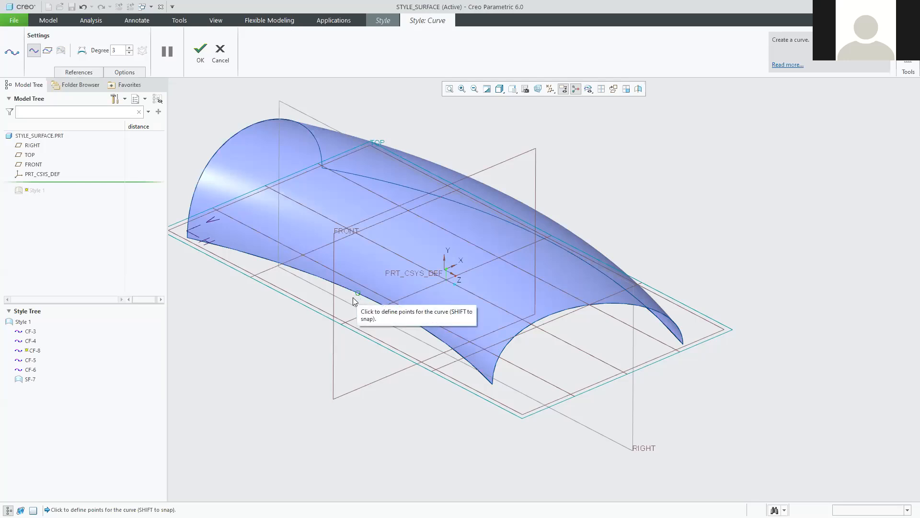
click(424, 224)
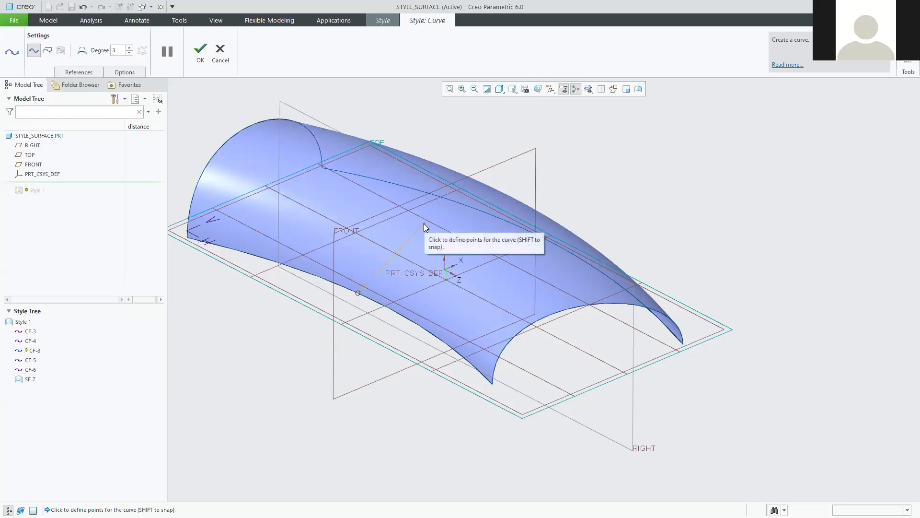
middle_drag(417, 228, 356, 213)
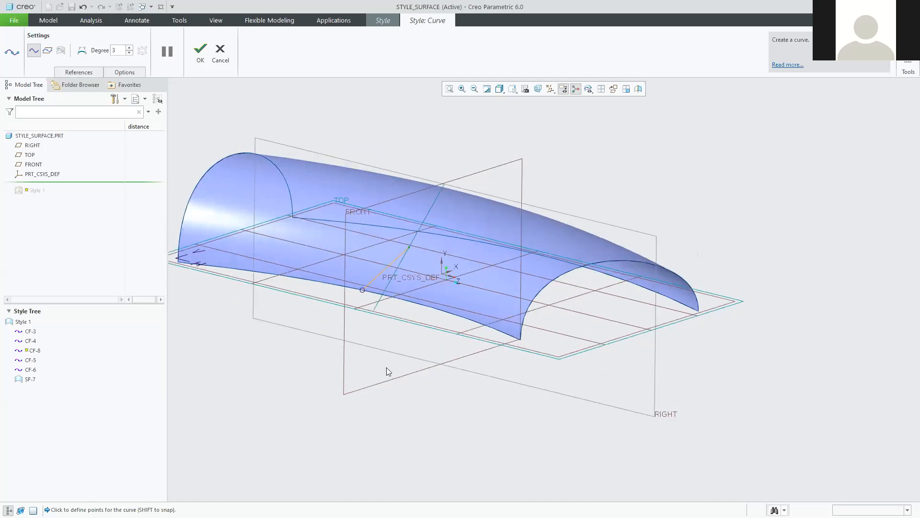
middle_drag(316, 238, 241, 168)
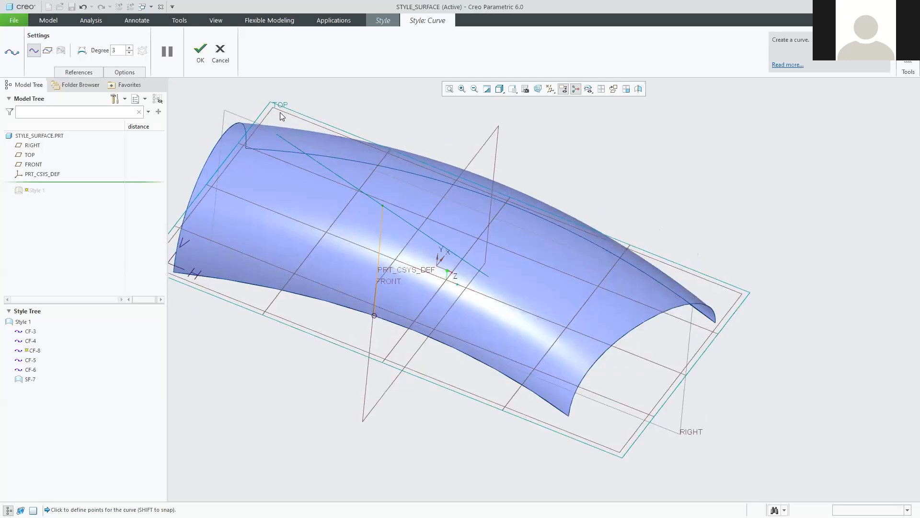
middle_drag(327, 372, 329, 339)
click(221, 50)
middle_drag(335, 264, 329, 264)
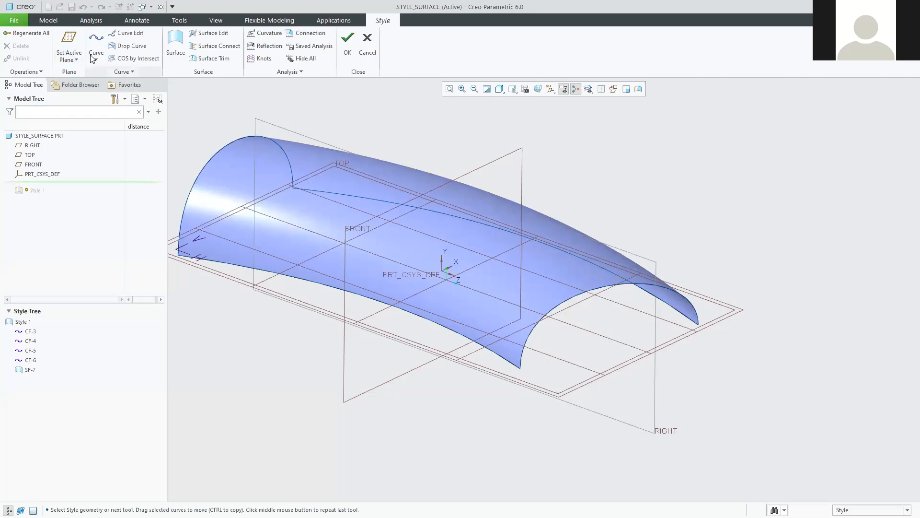
Make the FRONT datum the active plane and start a new curve, CF-9.
click(74, 38)
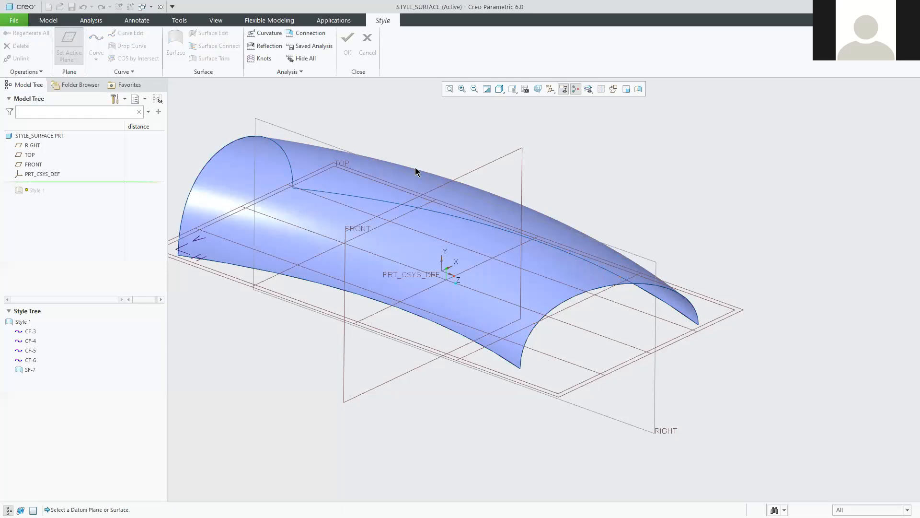
click(511, 152)
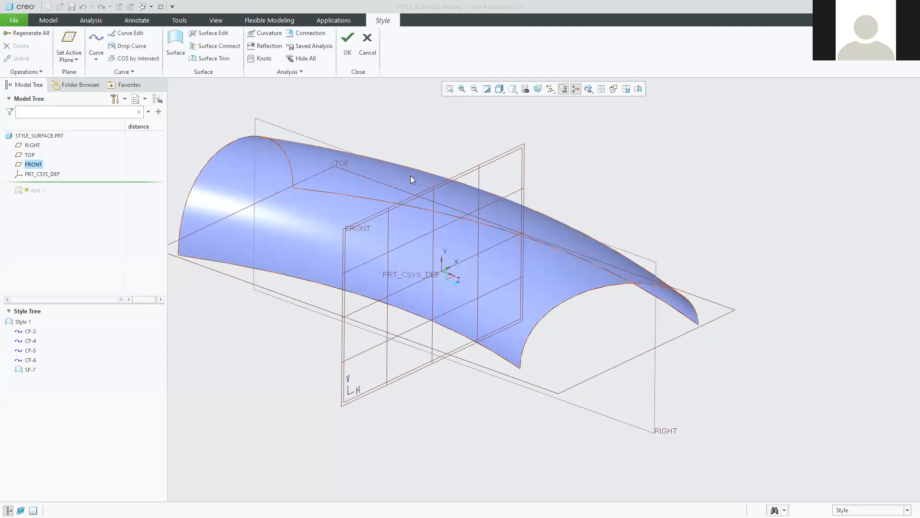
click(93, 37)
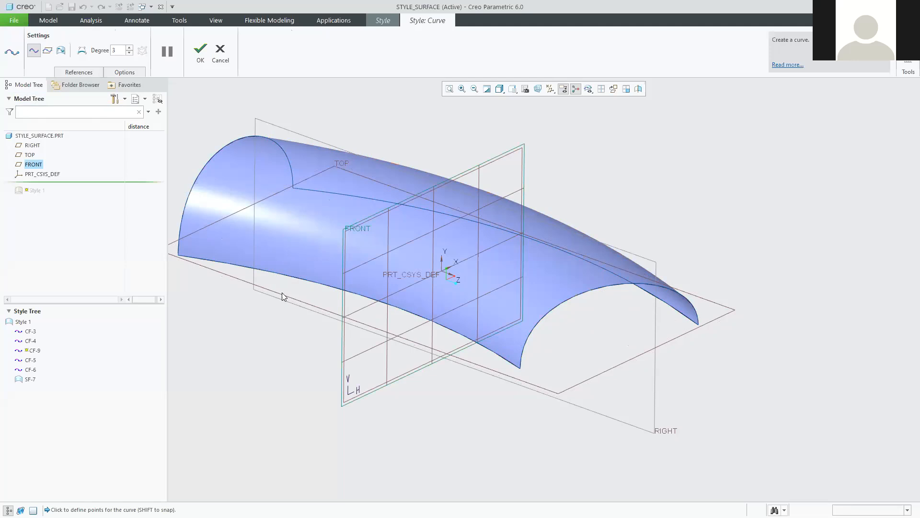
Place two points across the tube surface and finish curve CF-9.
click(403, 311)
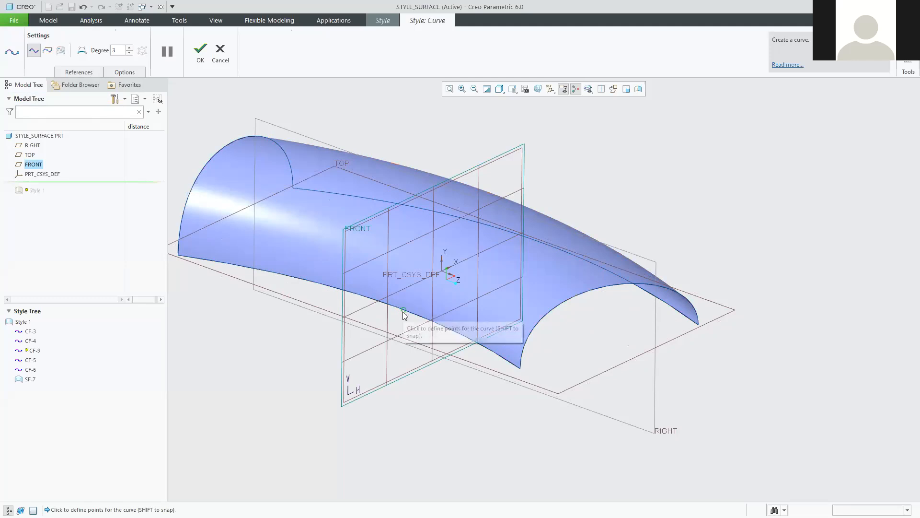
click(446, 236)
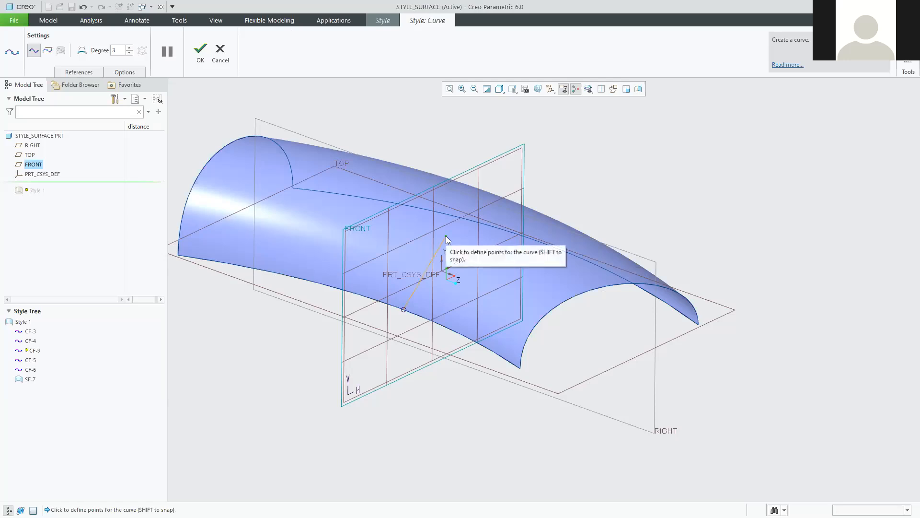
middle_drag(644, 342, 570, 337)
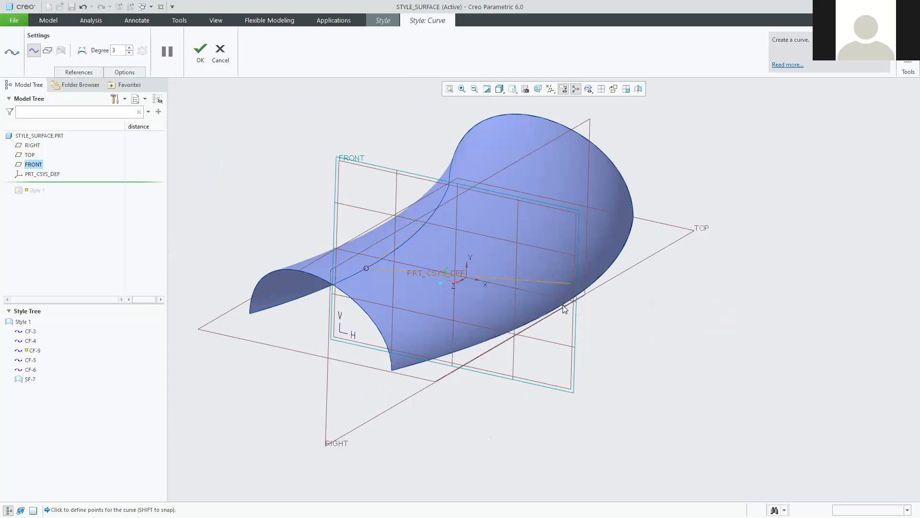
middle_drag(581, 354, 620, 379)
middle_drag(596, 335, 581, 299)
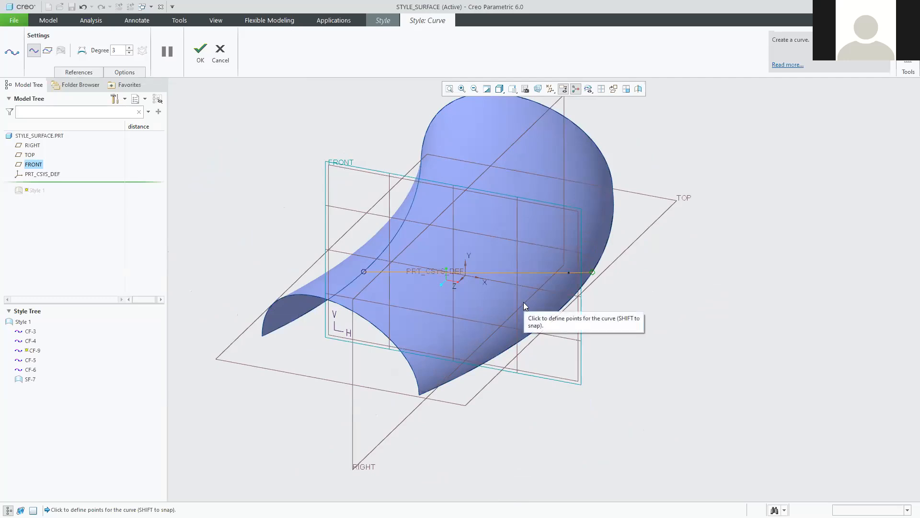
click(201, 49)
mouse_move(531, 378)
middle_down()
mouse_move(561, 283)
mouse_move(607, 280)
mouse_move(610, 300)
mouse_move(592, 296)
mouse_move(598, 273)
mouse_move(514, 179)
mouse_move(476, 192)
mouse_move(435, 187)
mouse_move(424, 209)
mouse_move(457, 191)
mouse_move(528, 192)
mouse_move(549, 216)
mouse_move(535, 253)
mouse_move(539, 218)
mouse_move(564, 202)
mouse_move(578, 224)
mouse_move(570, 267)
mouse_move(571, 191)
mouse_move(622, 205)
mouse_move(618, 224)
mouse_move(617, 214)
mouse_move(524, 264)
middle_up()
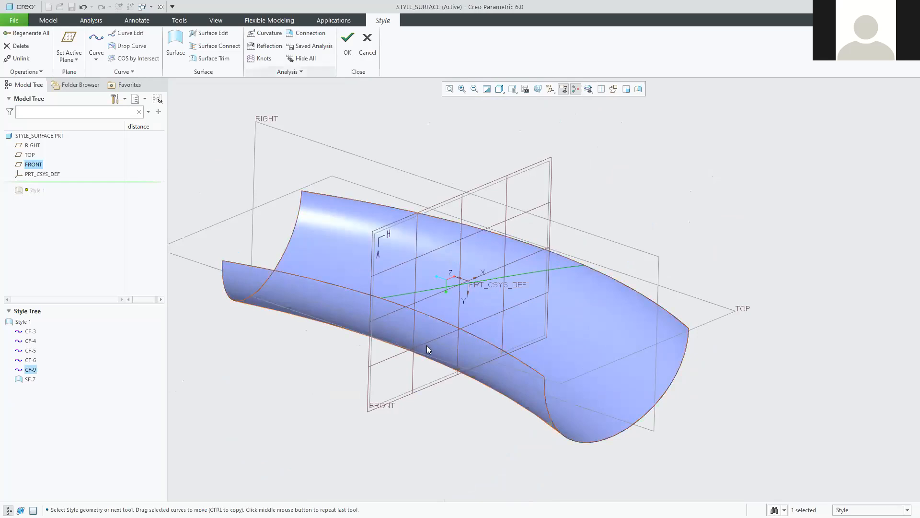
Slide CF-9's upper endpoint along the surface edge and accept the curve edit.
double_click(434, 289)
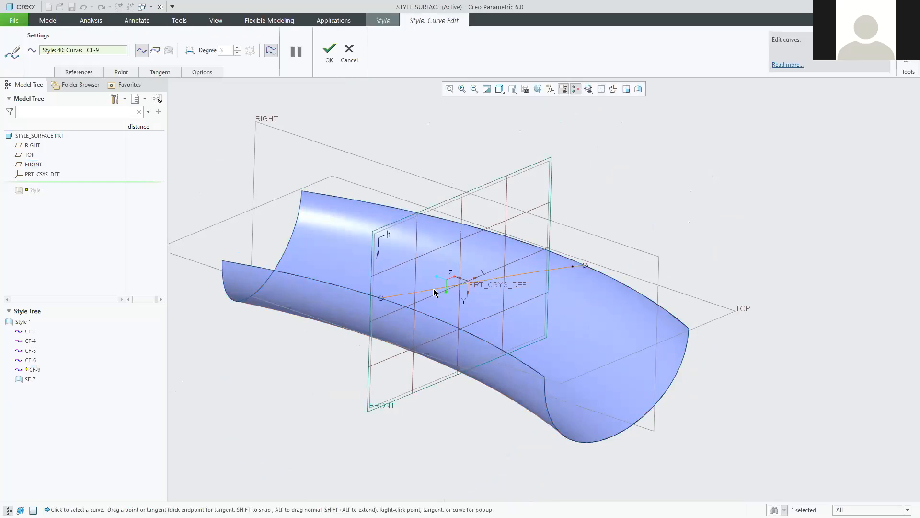
mouse_move(450, 320)
middle_down()
mouse_move(464, 344)
mouse_move(450, 353)
middle_up()
mouse_move(571, 219)
mouse_down()
mouse_move(524, 182)
mouse_move(522, 193)
mouse_move(562, 212)
mouse_move(554, 211)
mouse_up()
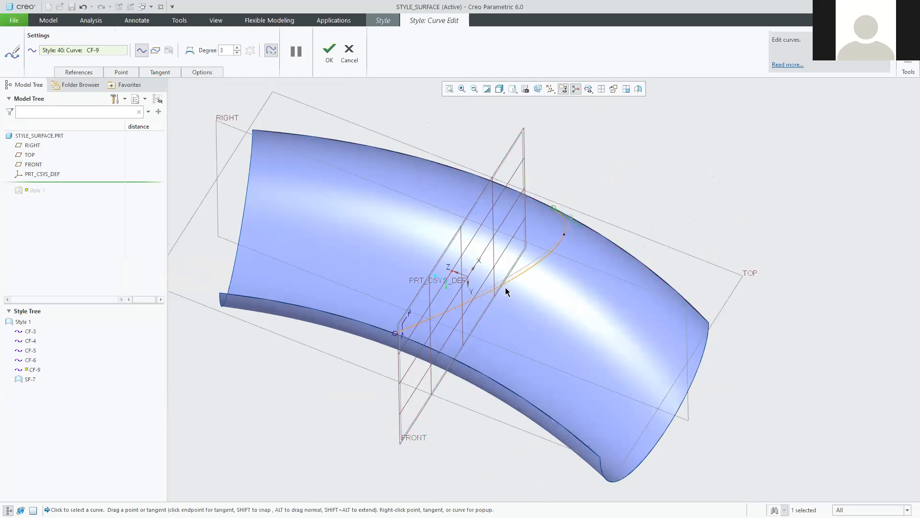
middle_drag(546, 289, 623, 284)
middle_drag(583, 308, 514, 191)
scroll(513, 191, down, 6)
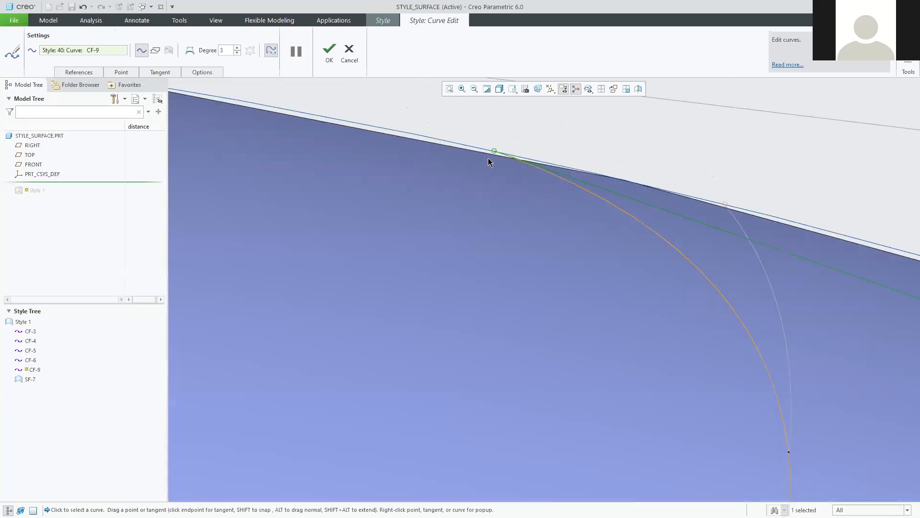
middle_drag(489, 159, 479, 262)
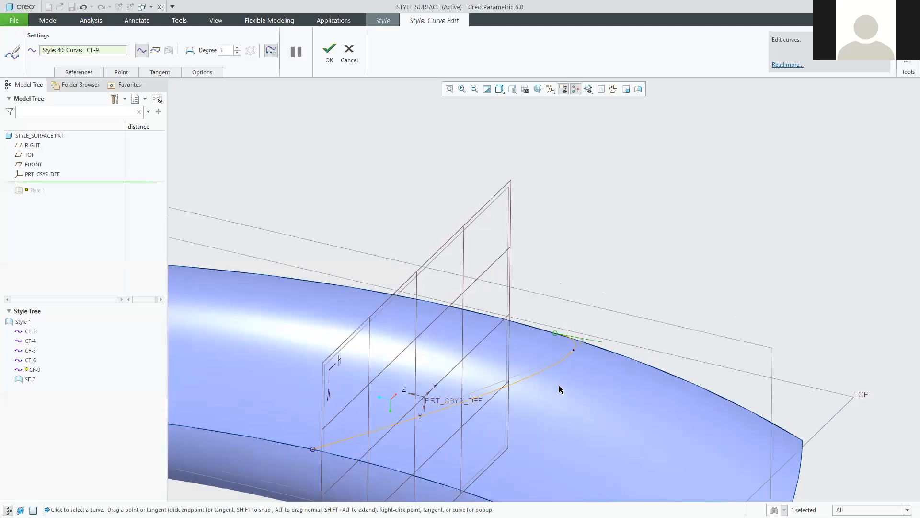
click(328, 54)
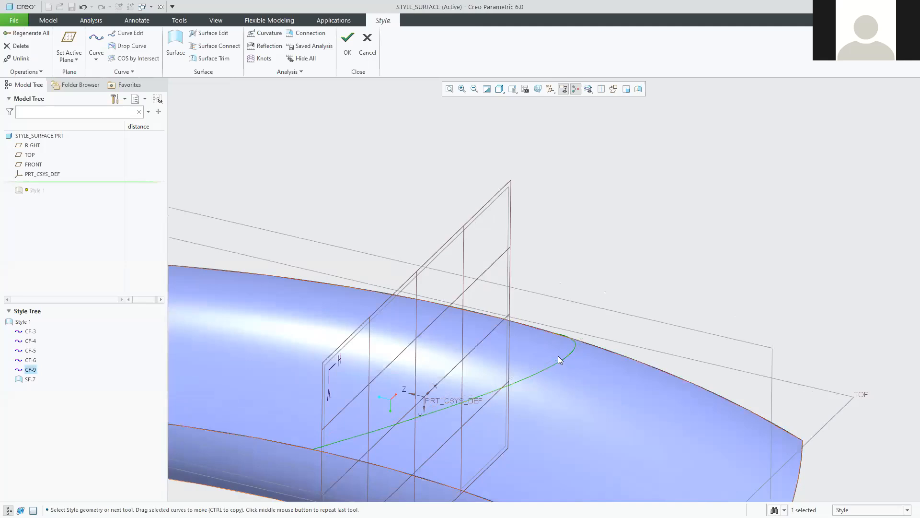
Reopen CF-9 and slide its upper endpoint left along the surface edge.
double_click(547, 368)
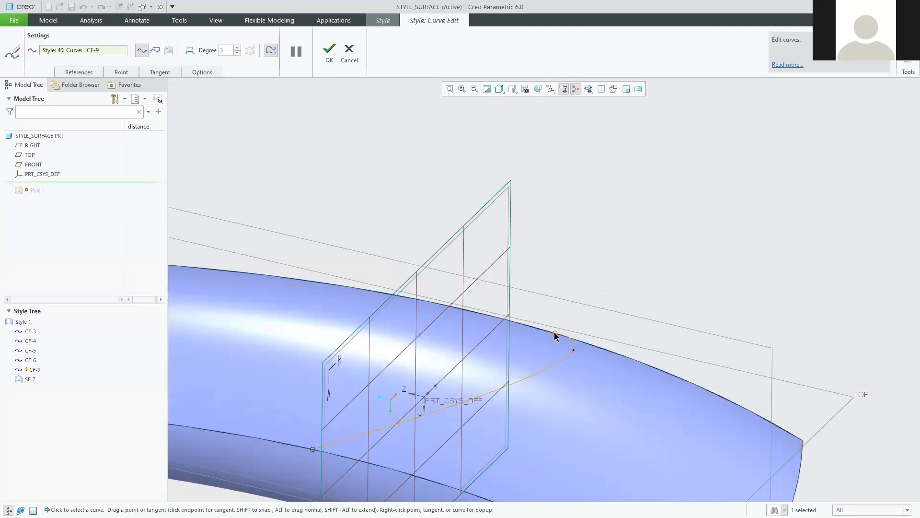
middle_drag(579, 374, 581, 388)
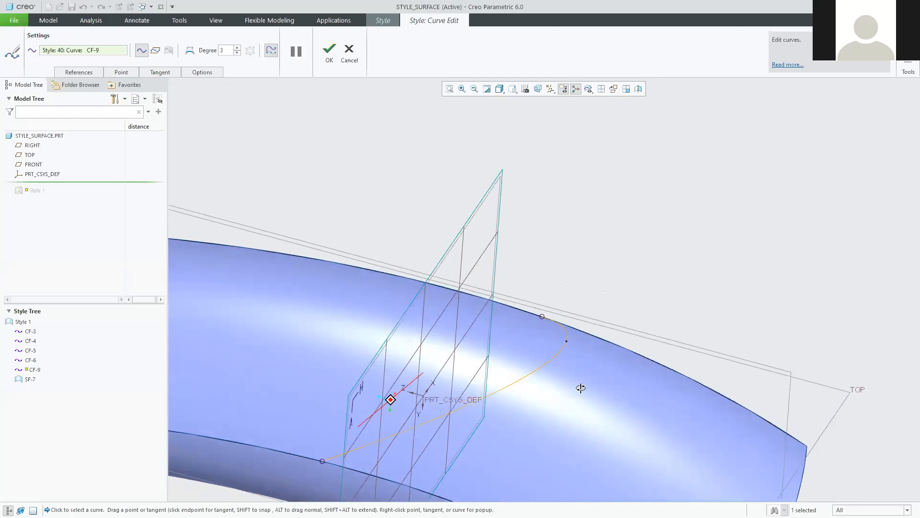
middle_drag(784, 344, 788, 357)
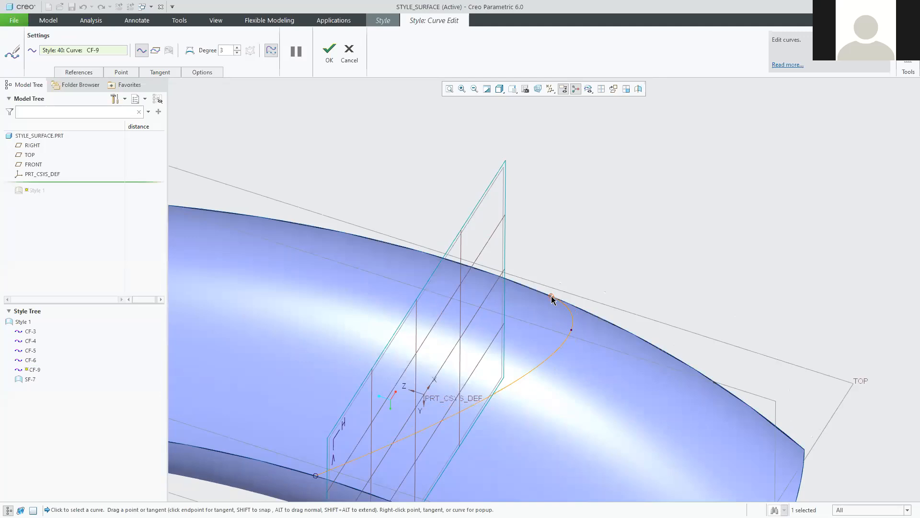
mouse_move(551, 295)
shift+mouse_down()
mouse_move(502, 275)
mouse_move(513, 247)
mouse_move(504, 247)
mouse_move(482, 278)
mouse_move(516, 283)
shift+mouse_up()
middle_drag(529, 336, 509, 314)
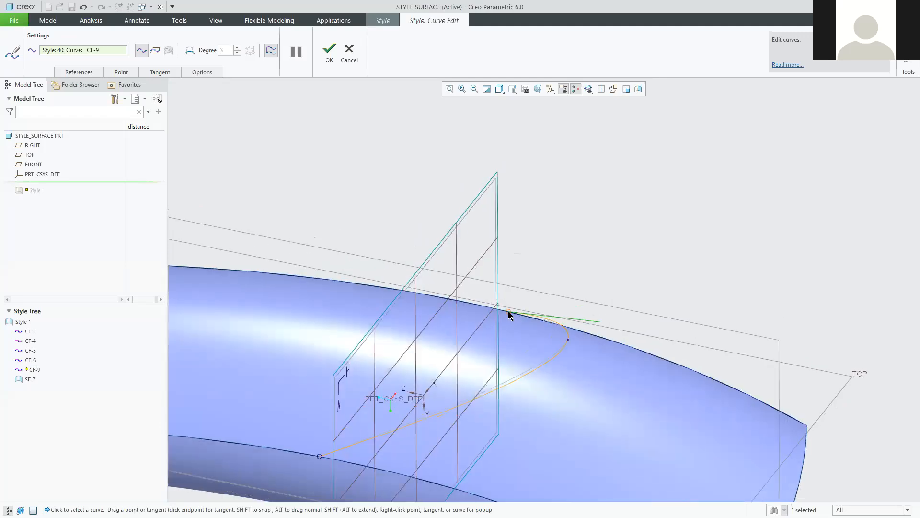
mouse_move(508, 309)
shift+mouse_down()
mouse_move(522, 325)
mouse_move(494, 308)
mouse_move(502, 312)
mouse_move(496, 298)
mouse_move(494, 309)
shift+mouse_up()
Slide CF-9's lower endpoint right along the edge, then discard this edit.
middle_drag(566, 375, 583, 378)
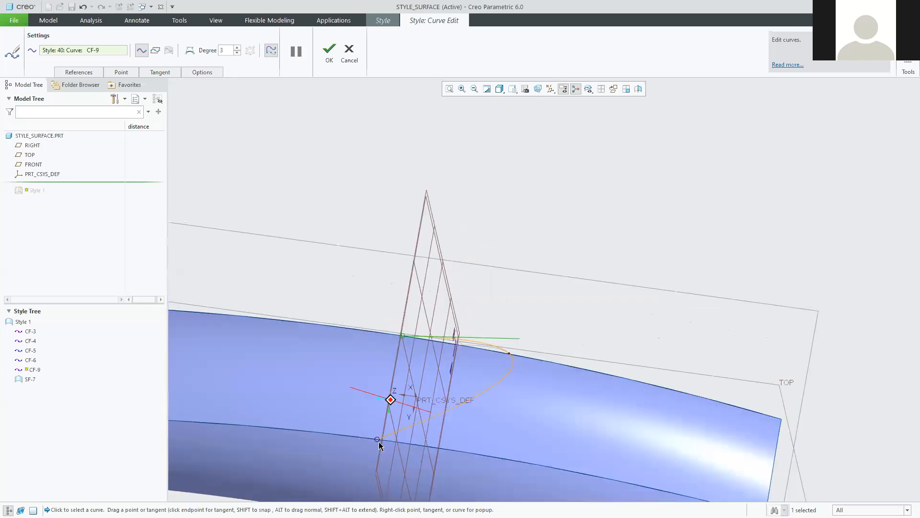
middle_drag(379, 442, 359, 462)
shift+drag(358, 458, 411, 475)
middle_drag(561, 409, 464, 266)
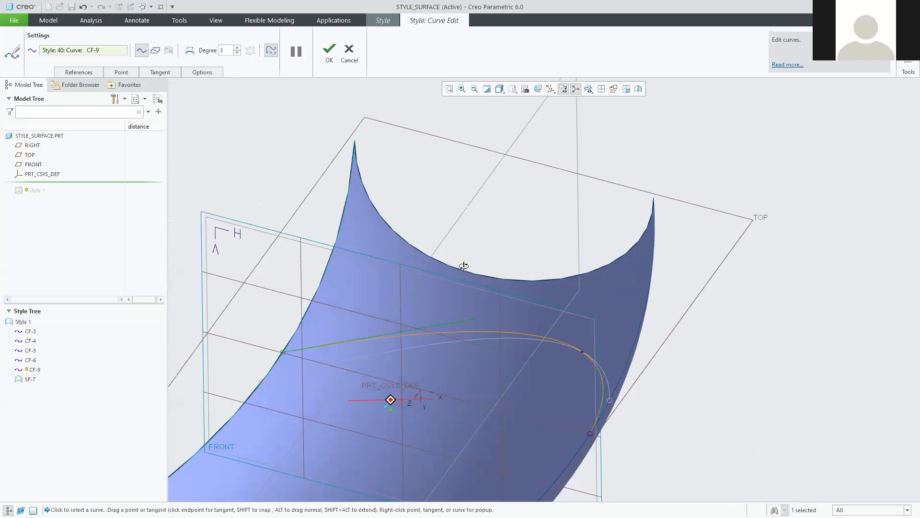
middle_drag(417, 246, 443, 268)
click(352, 55)
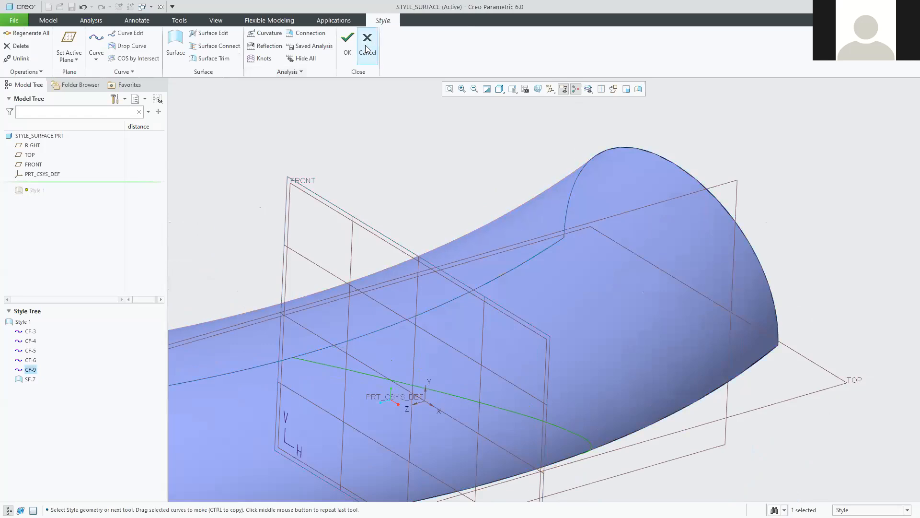
Delete curve CF-9 and start a new curve, CF-10.
scroll(462, 323, up, 4)
mouse_move(406, 337)
middle_down()
mouse_move(487, 357)
mouse_move(364, 325)
mouse_move(349, 330)
middle_up()
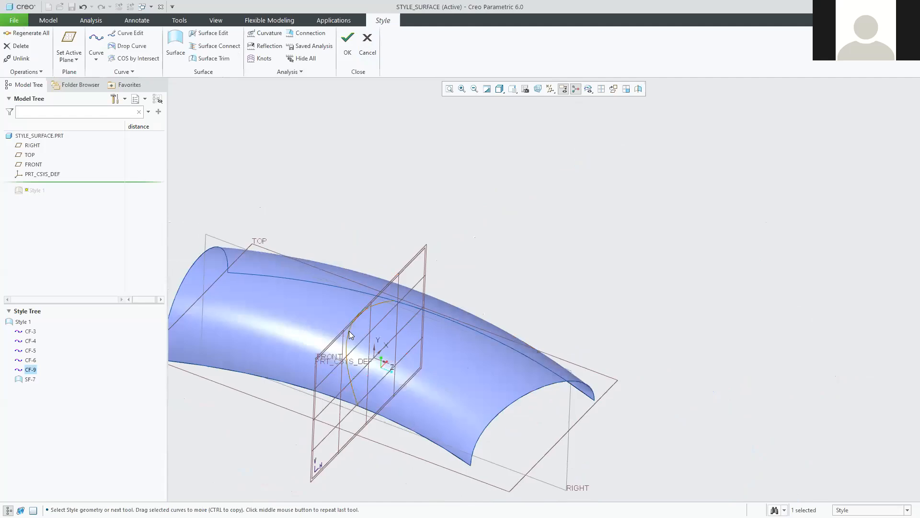
right_click(349, 330)
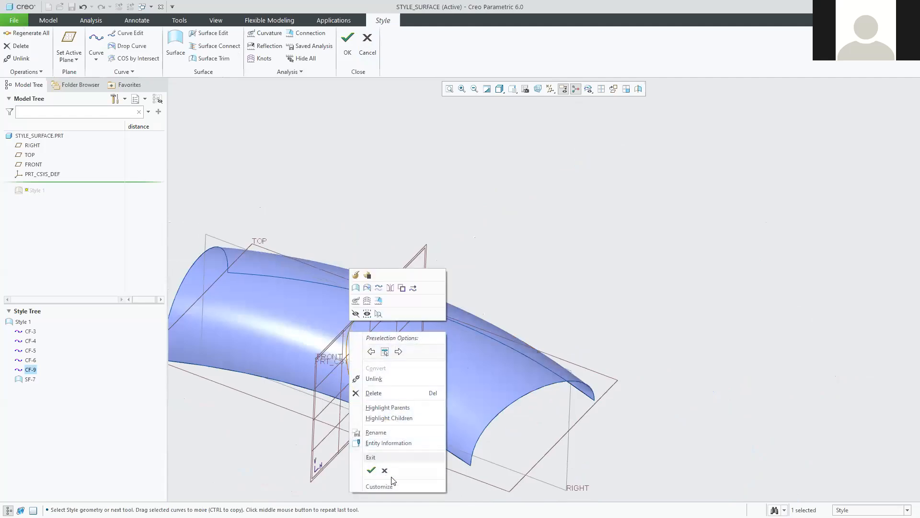
click(377, 393)
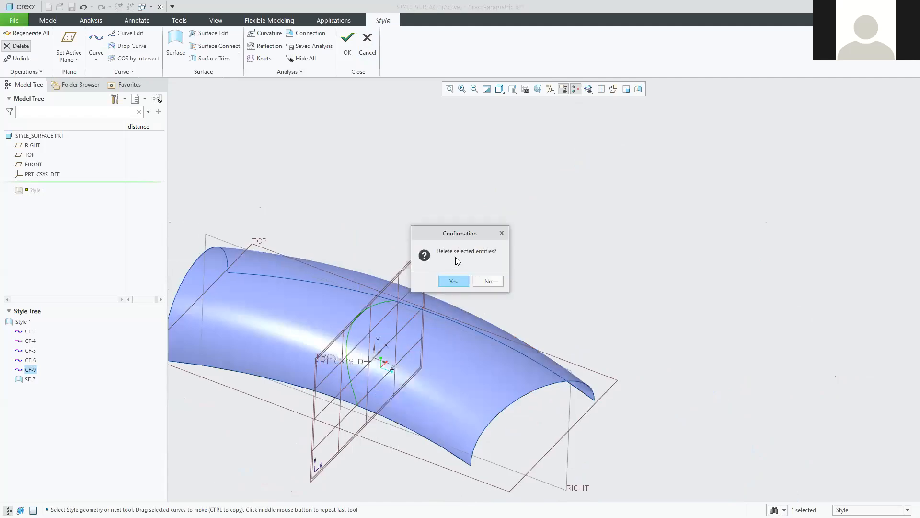
click(452, 281)
middle_drag(404, 290, 230, 183)
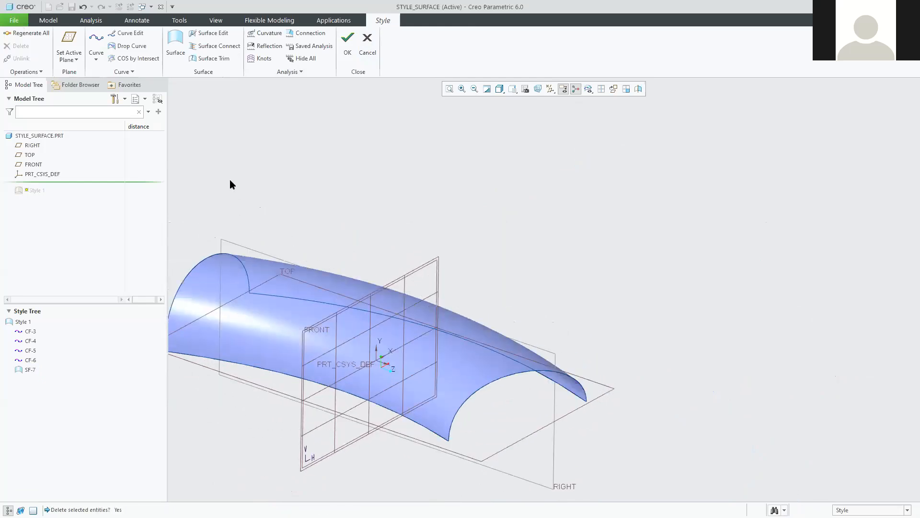
click(98, 41)
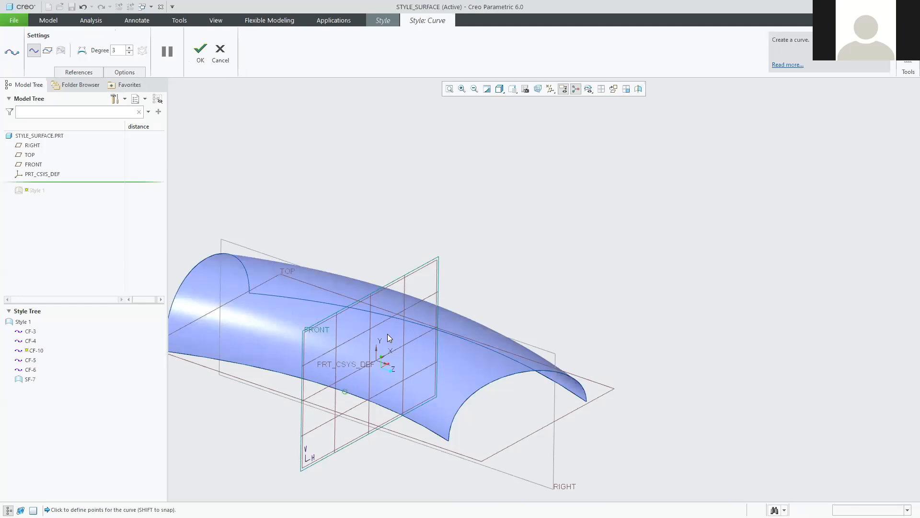
middle_drag(378, 330, 393, 303)
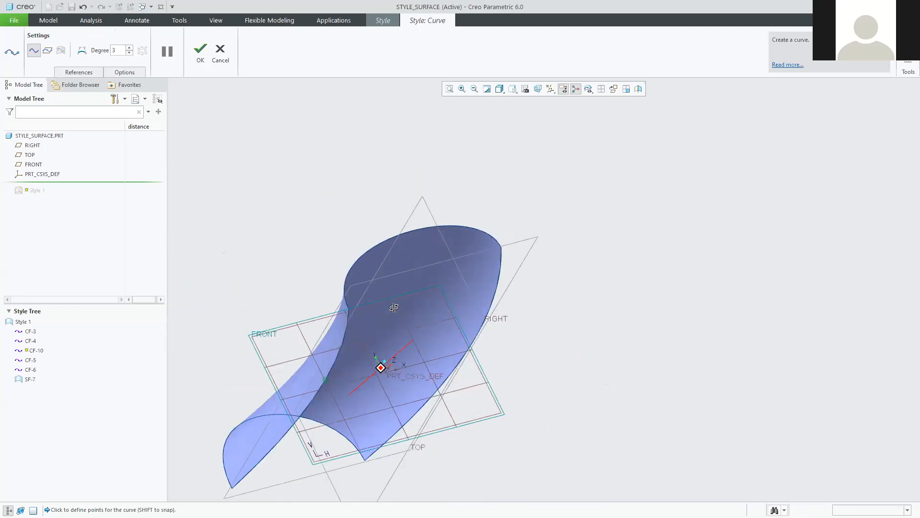
middle_drag(451, 308, 383, 297)
click(220, 49)
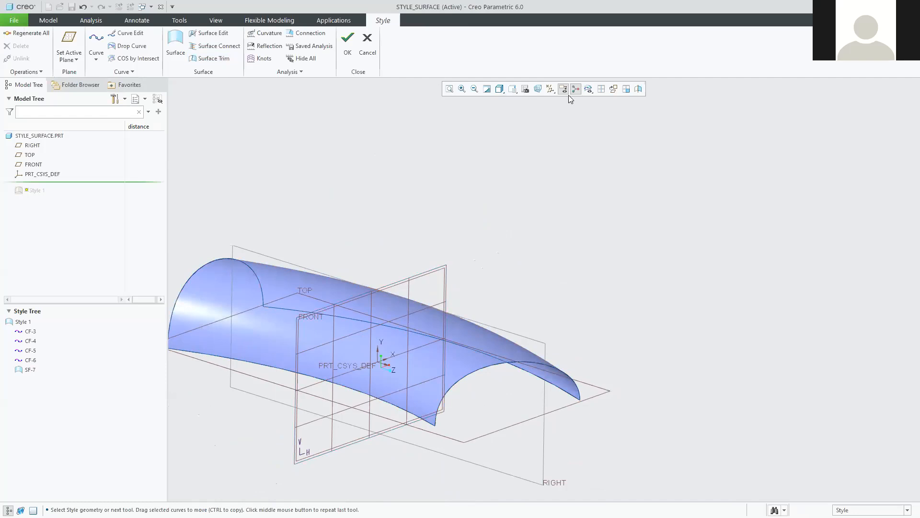
click(615, 89)
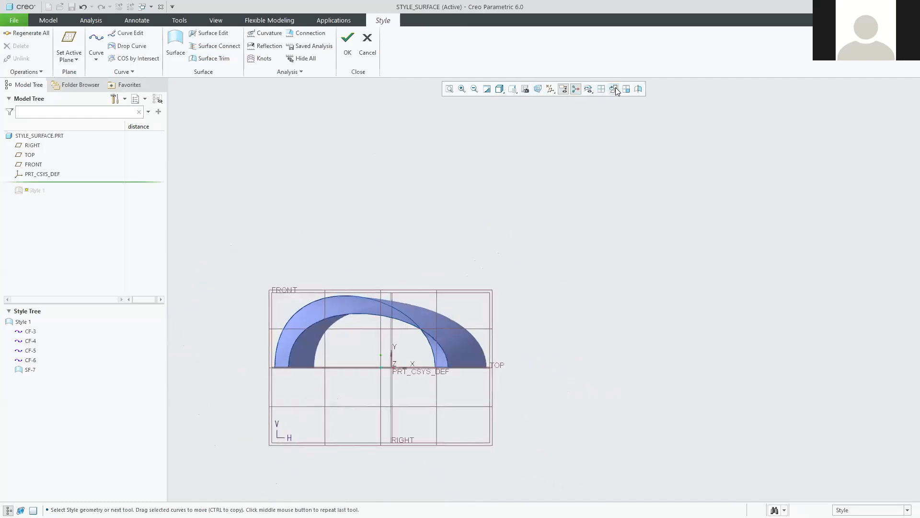
scroll(264, 306, down, 2)
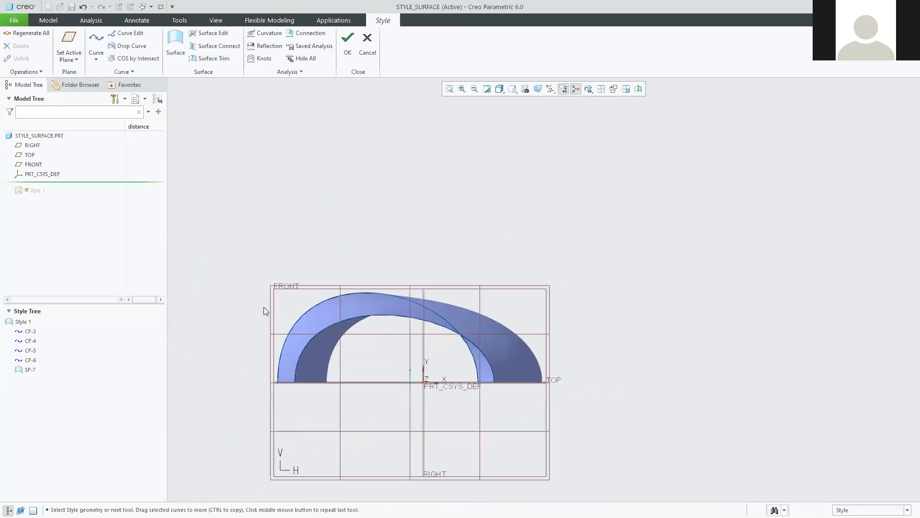
click(96, 42)
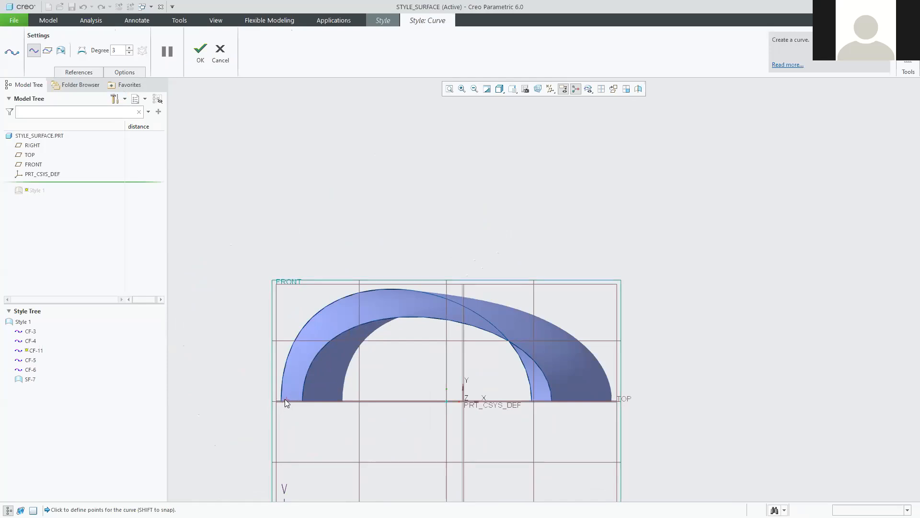
Look straight at FRONT, place CF-11's points across the tube, and finish the curve.
mouse_move(289, 405)
middle_down()
mouse_move(301, 415)
mouse_move(324, 395)
middle_up()
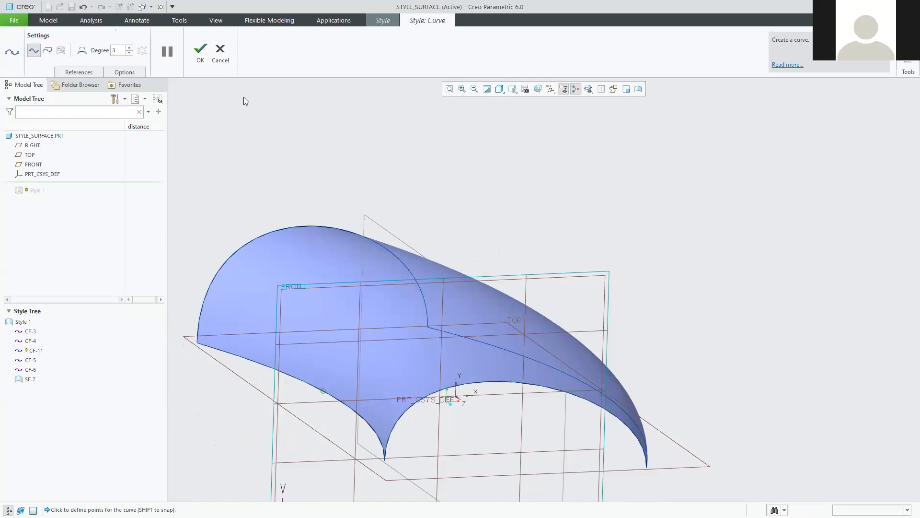
click(612, 89)
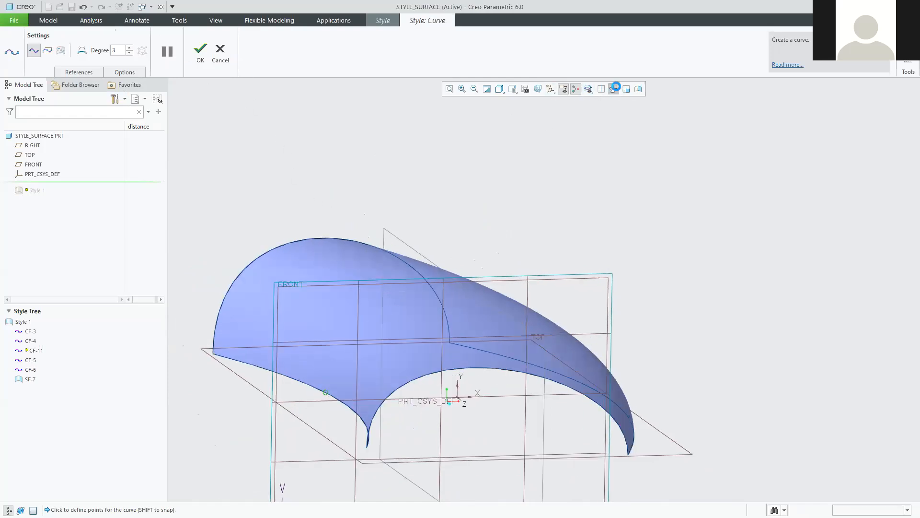
click(421, 306)
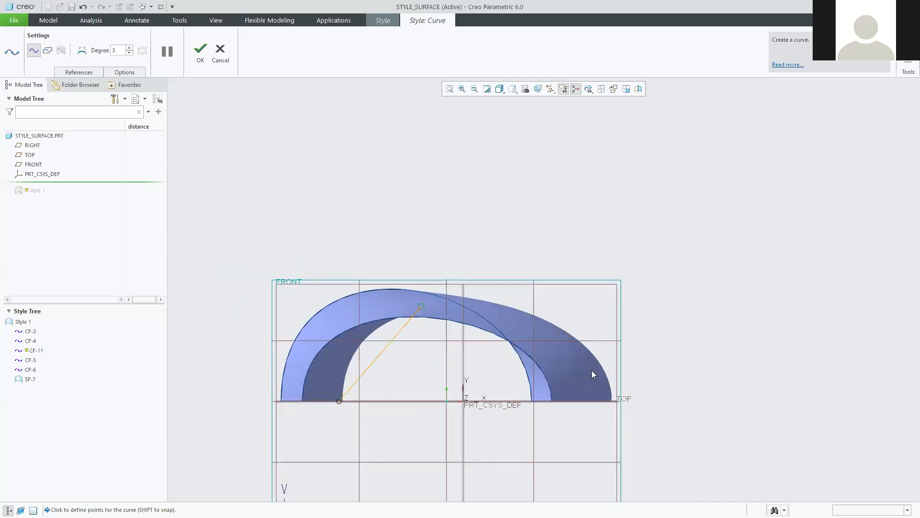
middle_drag(609, 419, 378, 333)
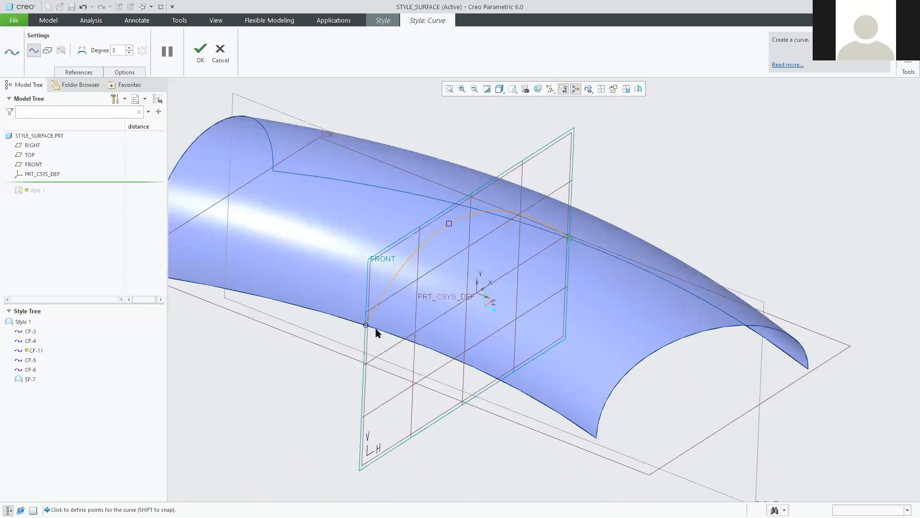
mouse_move(419, 363)
middle_down()
mouse_move(447, 339)
mouse_move(460, 349)
mouse_move(452, 343)
mouse_move(448, 378)
mouse_move(407, 368)
middle_up()
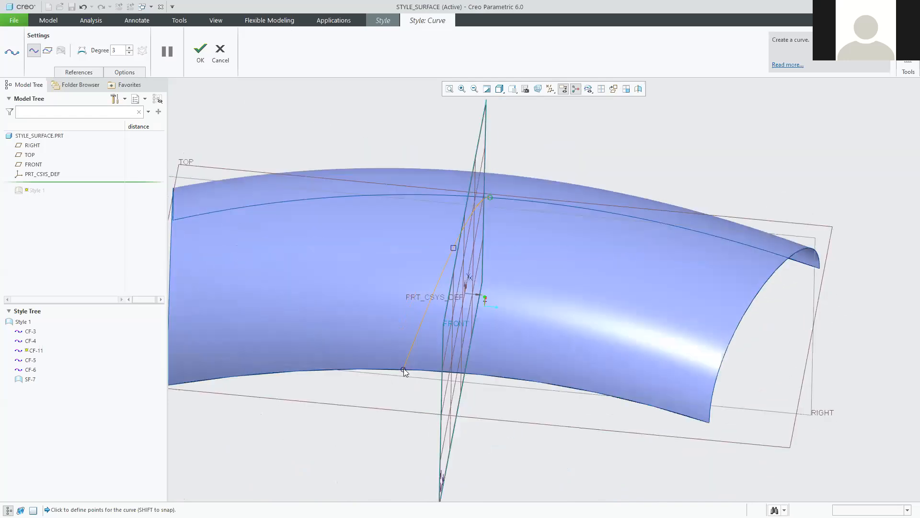
click(200, 52)
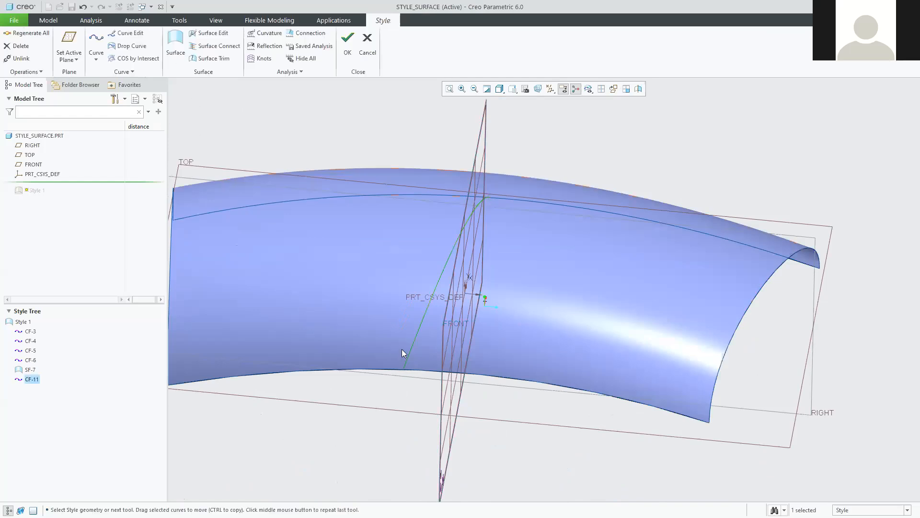
mouse_move(447, 336)
middle_down()
mouse_move(460, 312)
mouse_move(500, 326)
mouse_move(502, 318)
mouse_move(489, 362)
middle_up()
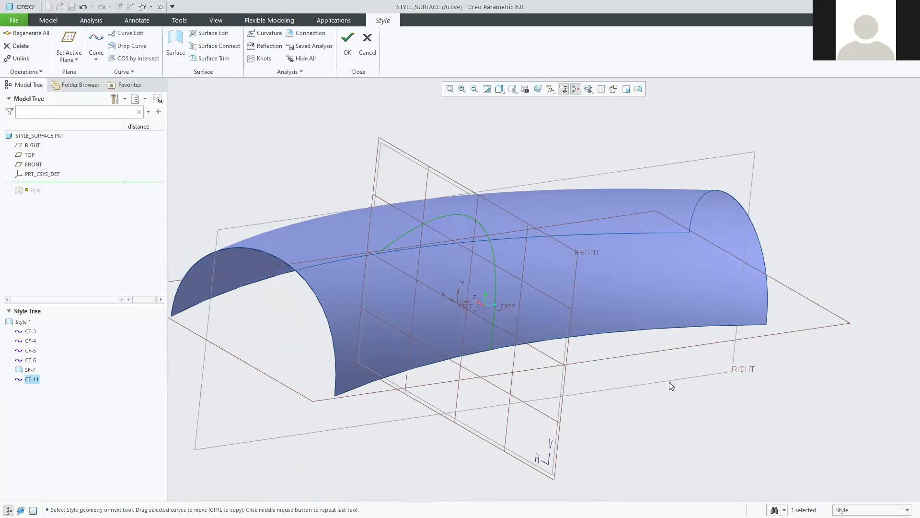
mouse_move(618, 388)
middle_down()
mouse_move(592, 384)
mouse_move(590, 392)
middle_up()
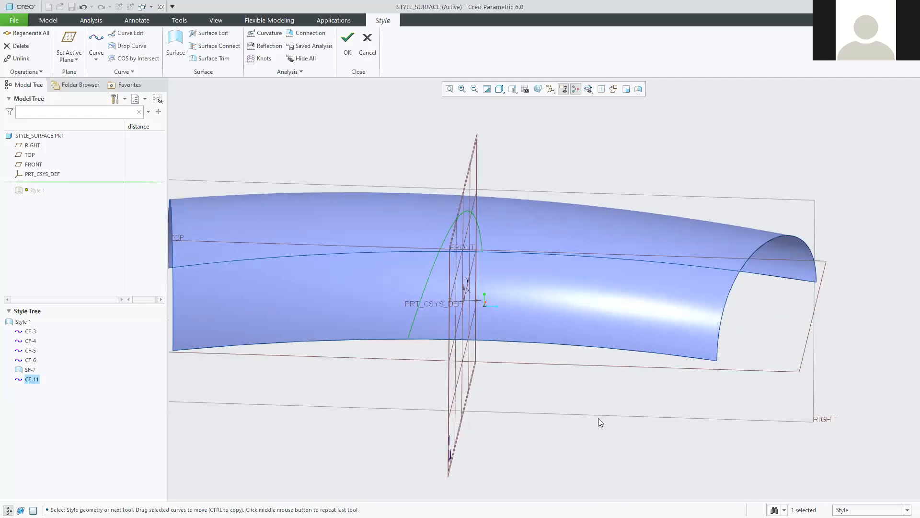
mouse_move(450, 327)
middle_down()
mouse_move(489, 312)
mouse_move(518, 321)
mouse_move(548, 308)
mouse_move(555, 287)
middle_up()
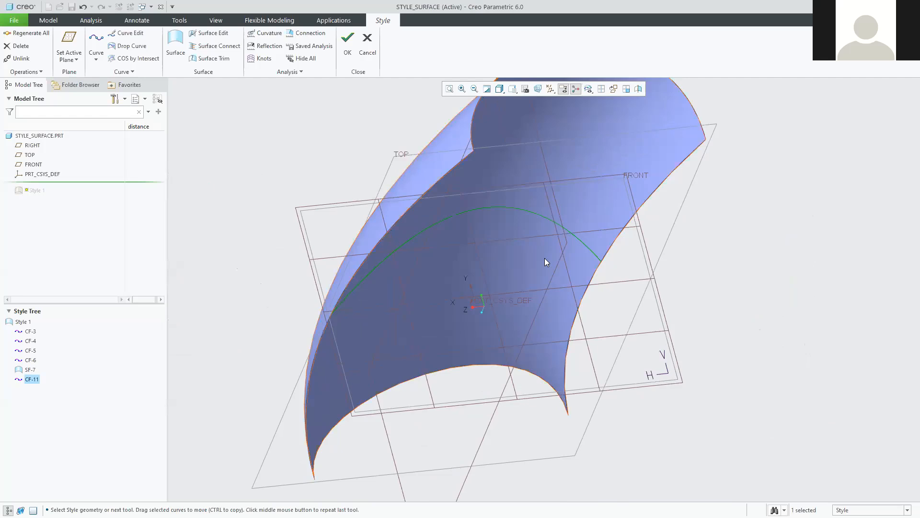
double_click(519, 210)
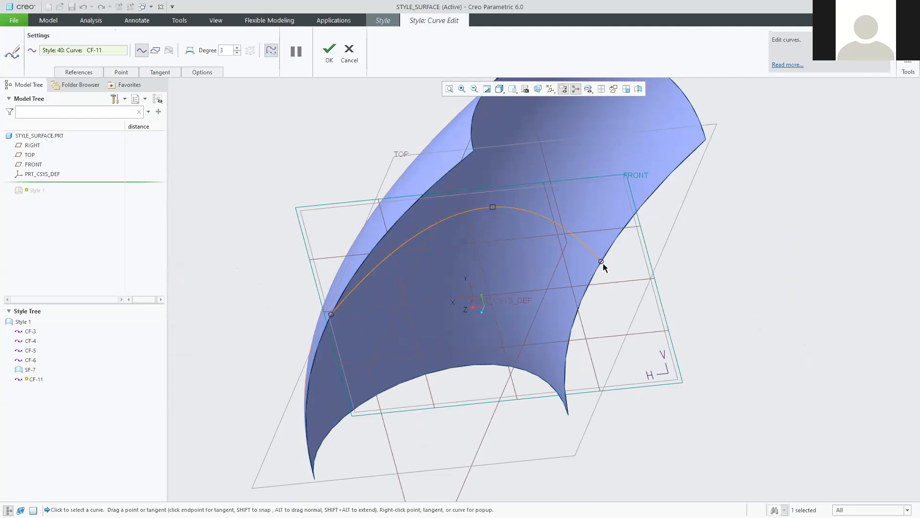
Reposition CF-11's left and right endpoints along the surface edges.
mouse_move(601, 262)
mouse_down()
mouse_move(591, 287)
mouse_move(606, 255)
mouse_move(601, 272)
mouse_up()
drag(331, 317, 382, 235)
drag(386, 274, 361, 290)
drag(595, 268, 636, 261)
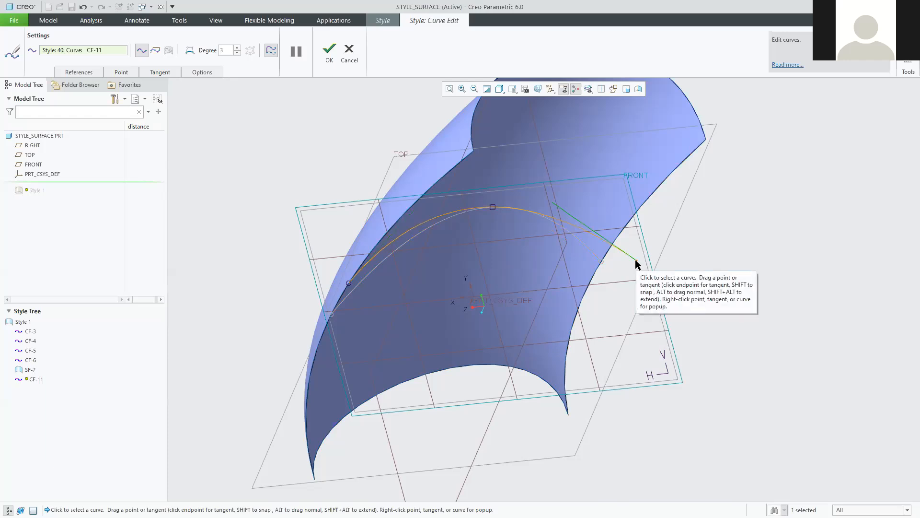
Adjust CF-11's end tangents and drag its middle point to reshape the arc.
drag(636, 261, 599, 268)
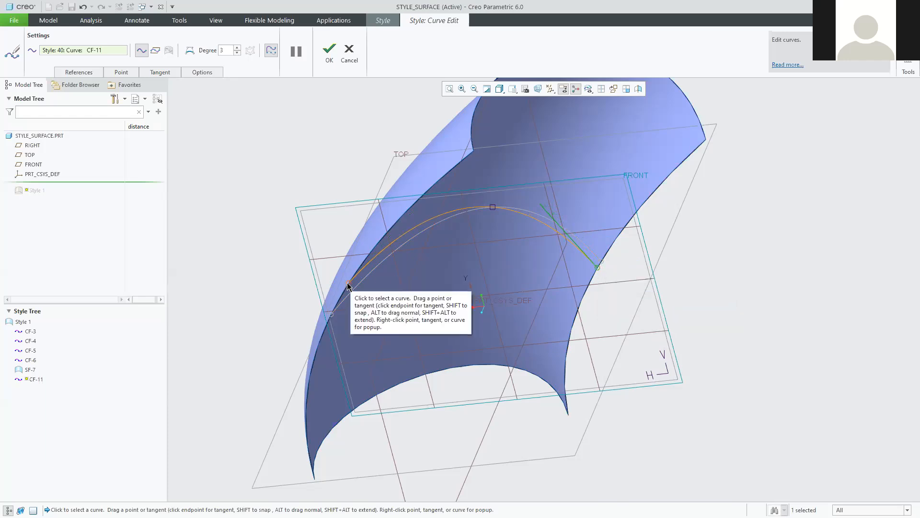
drag(349, 285, 291, 290)
mouse_move(270, 300)
middle_down()
mouse_move(253, 314)
mouse_move(245, 304)
mouse_move(235, 312)
mouse_move(248, 320)
middle_up()
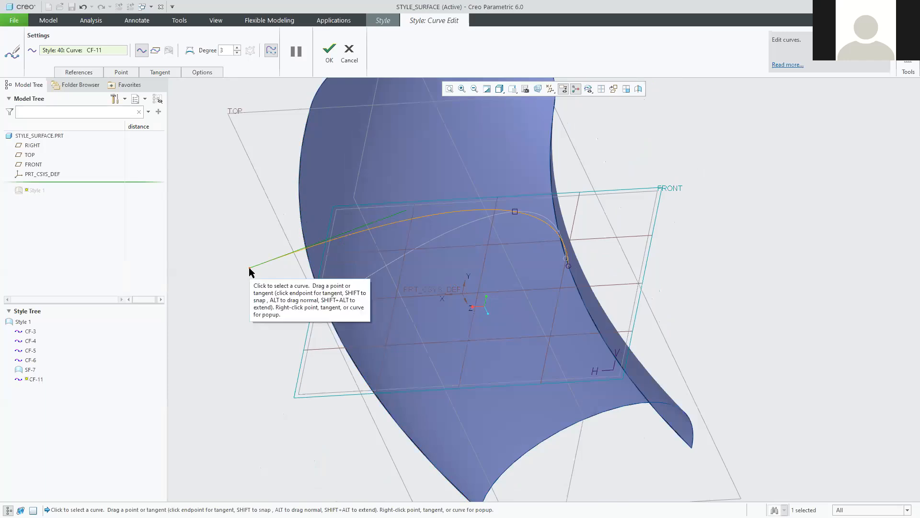
drag(249, 266, 329, 315)
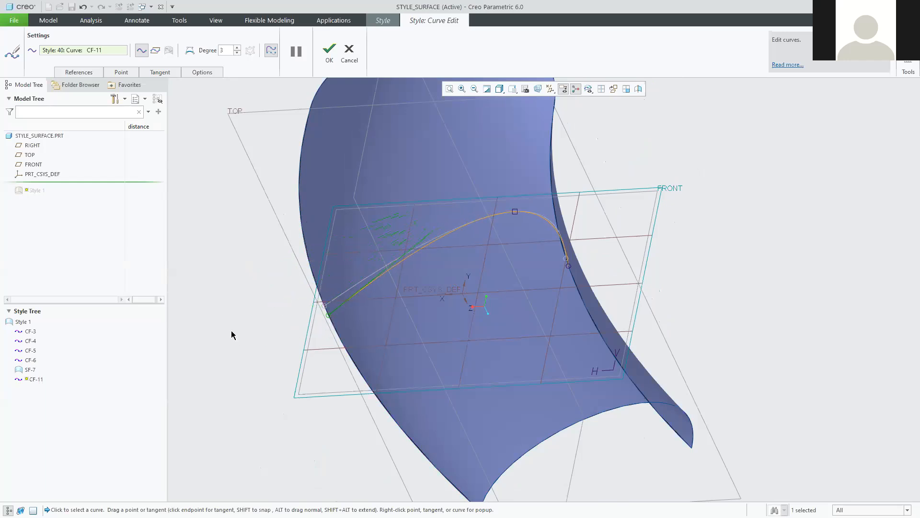
middle_drag(263, 267, 264, 312)
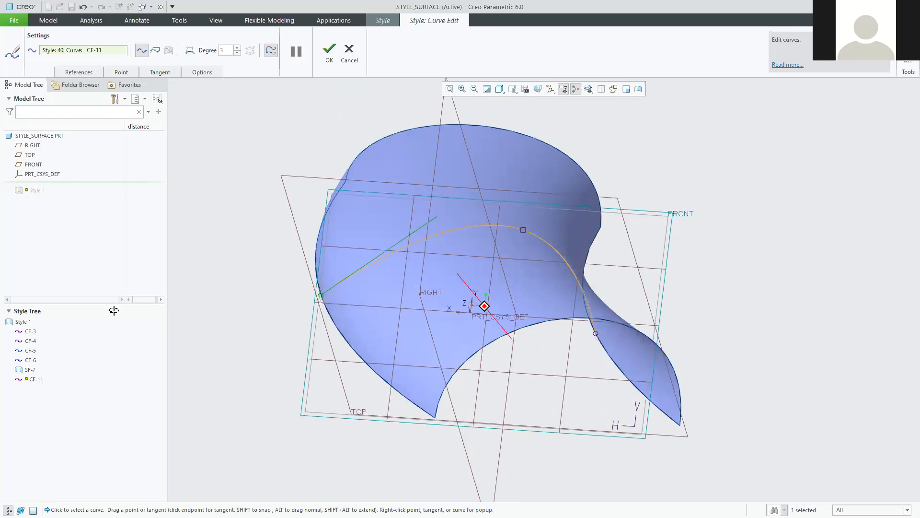
drag(484, 207, 322, 113)
Raise CF-11's middle point, relocate an endpoint, pull the top onto the surface, and confirm.
mouse_move(456, 230)
middle_down()
mouse_move(502, 210)
mouse_move(354, 204)
middle_up()
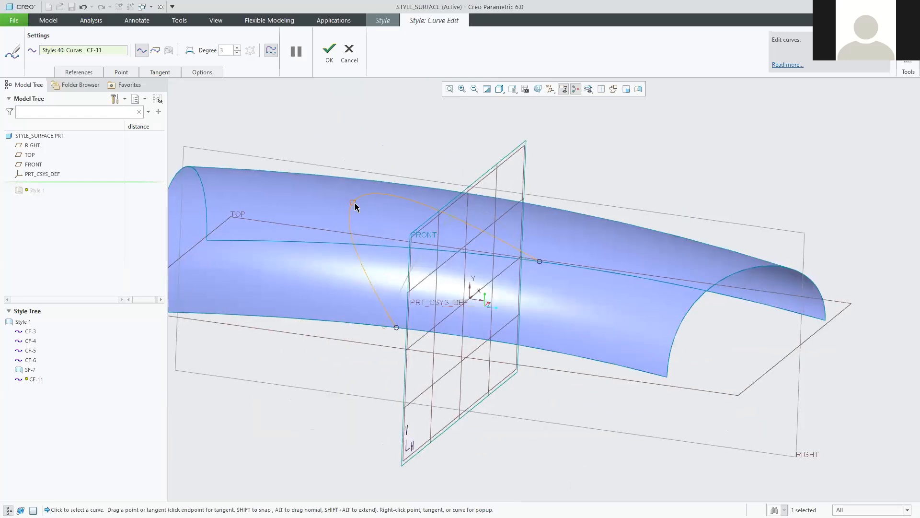
drag(383, 180, 384, 211)
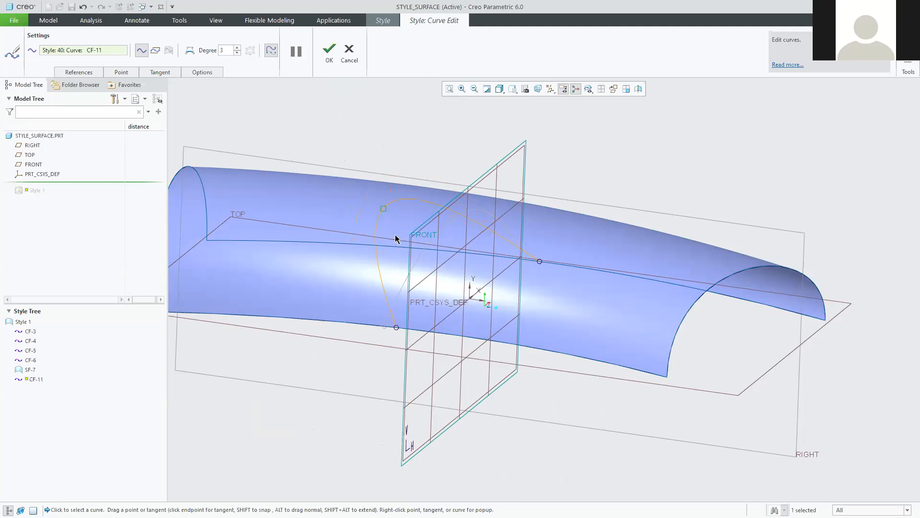
mouse_move(383, 211)
middle_down()
mouse_move(494, 263)
mouse_move(479, 274)
mouse_move(405, 230)
middle_up()
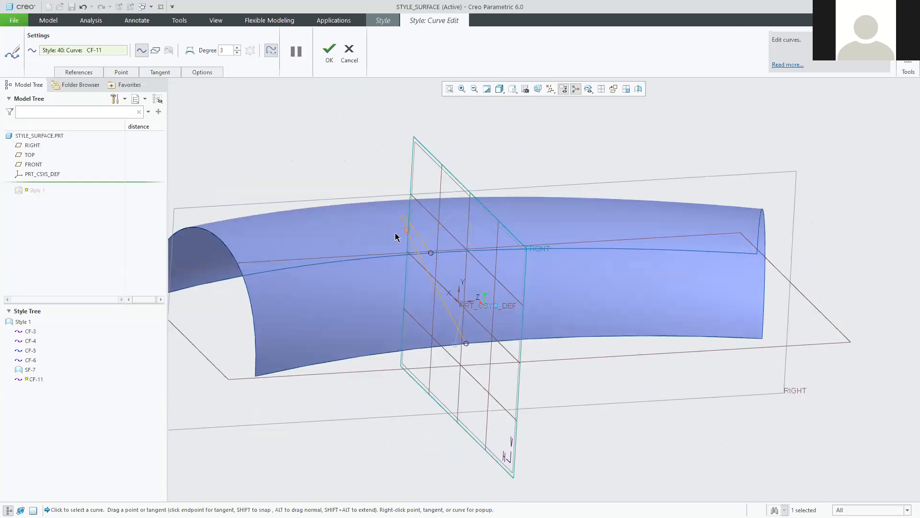
drag(222, 235, 478, 152)
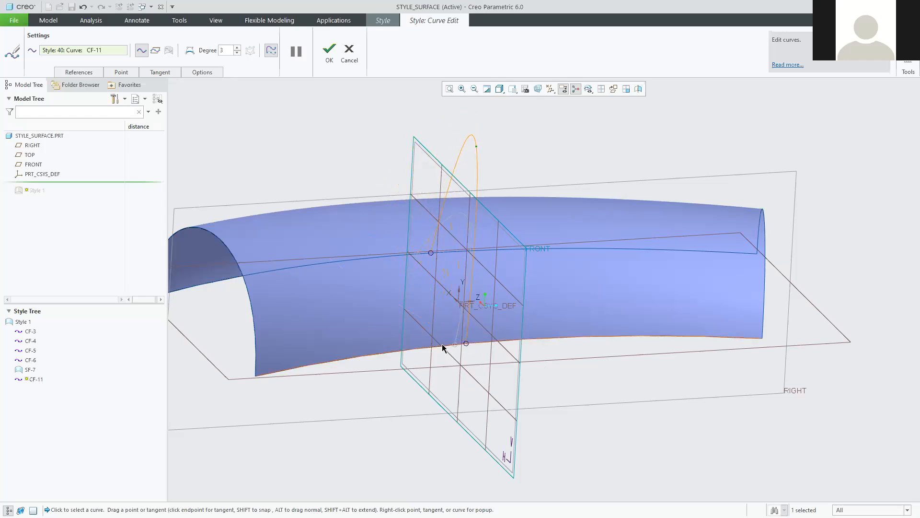
middle_drag(628, 336, 454, 214)
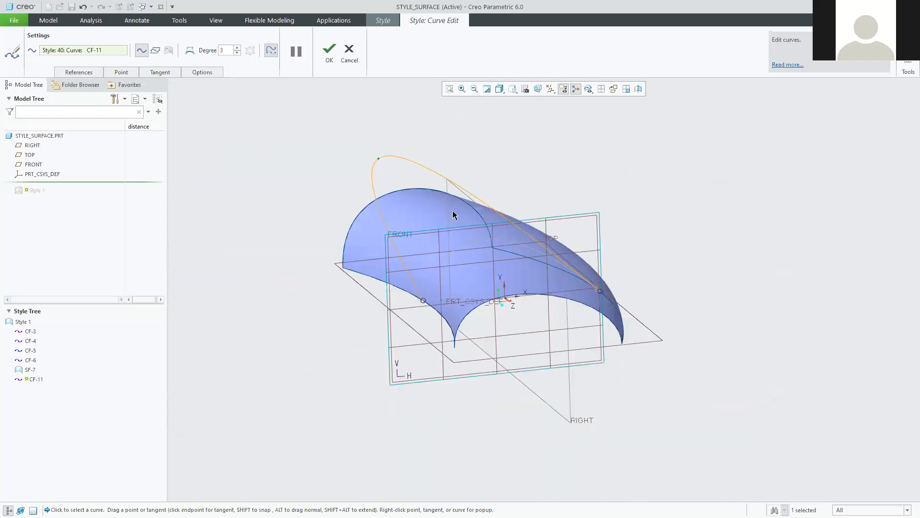
drag(377, 160, 482, 240)
middle_drag(489, 274, 485, 255)
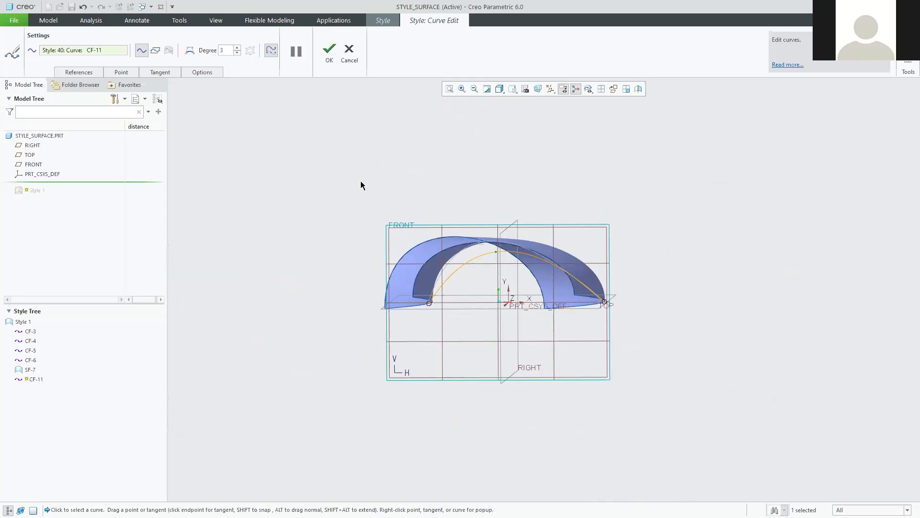
mouse_move(318, 185)
middle_down()
mouse_move(341, 200)
mouse_move(357, 196)
mouse_move(351, 207)
mouse_move(355, 195)
middle_up()
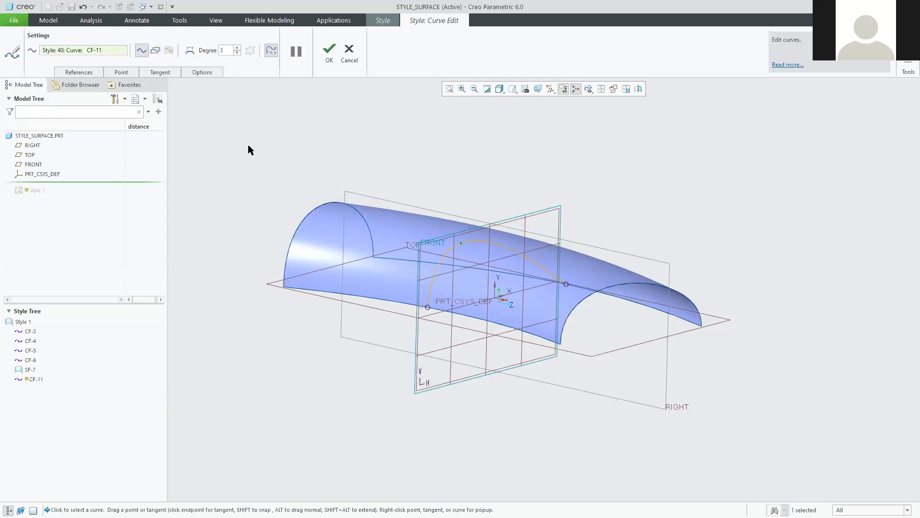
click(349, 52)
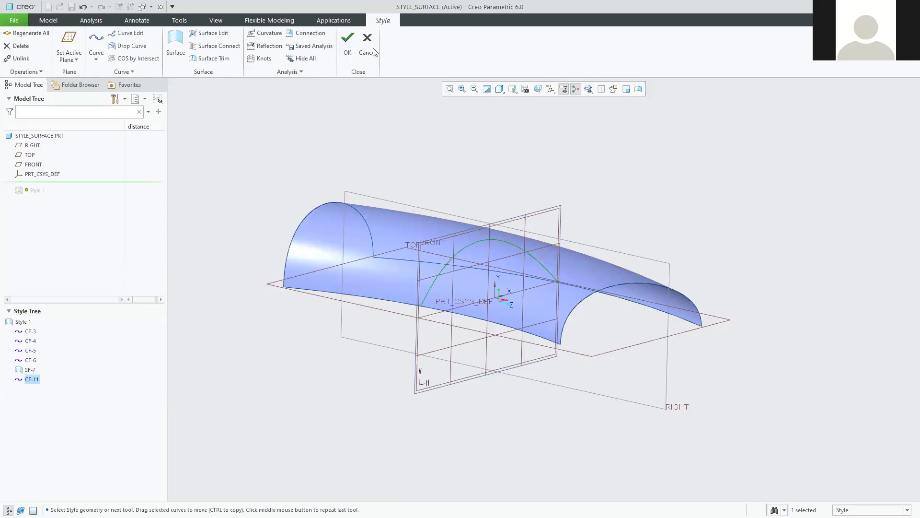
Delete curve CF-11, then undo the deletion.
right_click(28, 377)
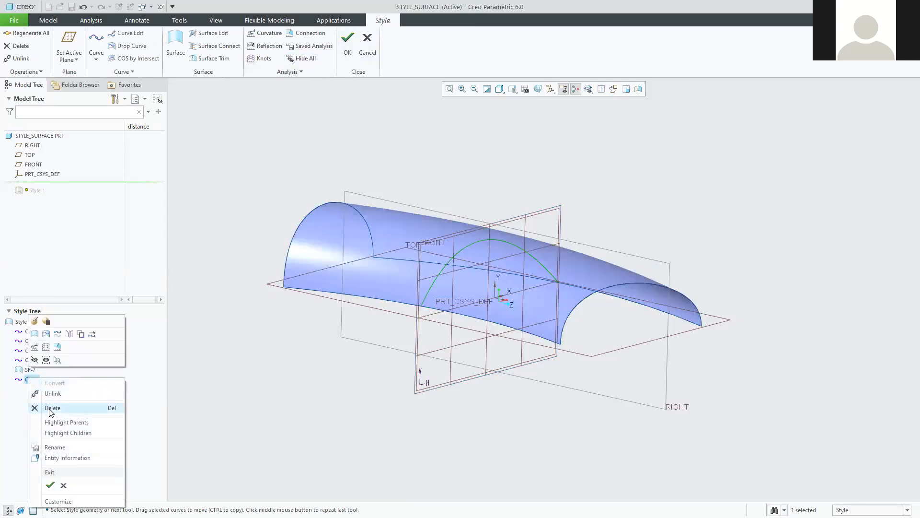
click(50, 409)
click(453, 281)
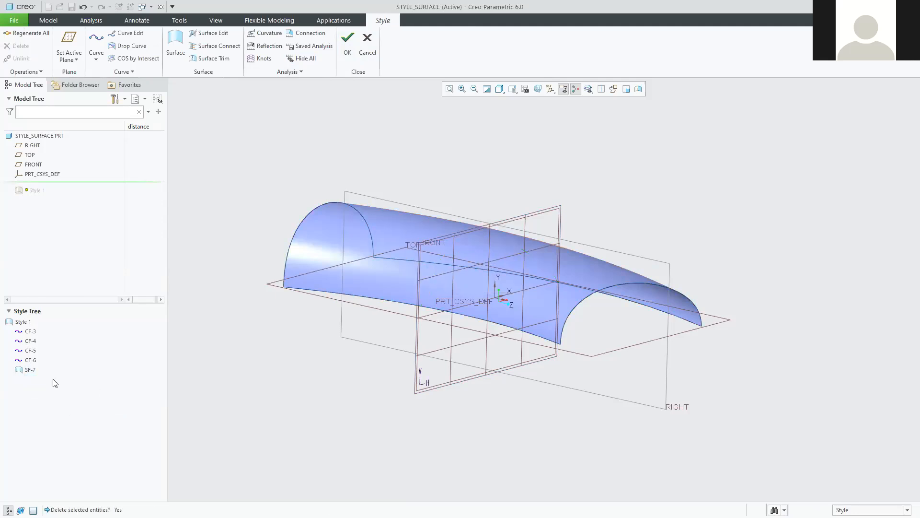
click(83, 6)
middle_drag(405, 231, 401, 173)
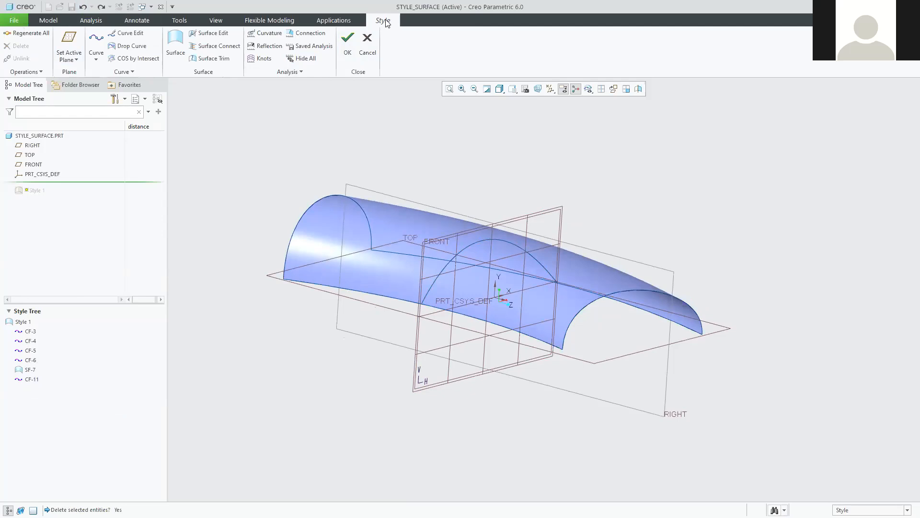
Reselect CF-11, delete it for good, and start a new curve, CF-12.
click(478, 241)
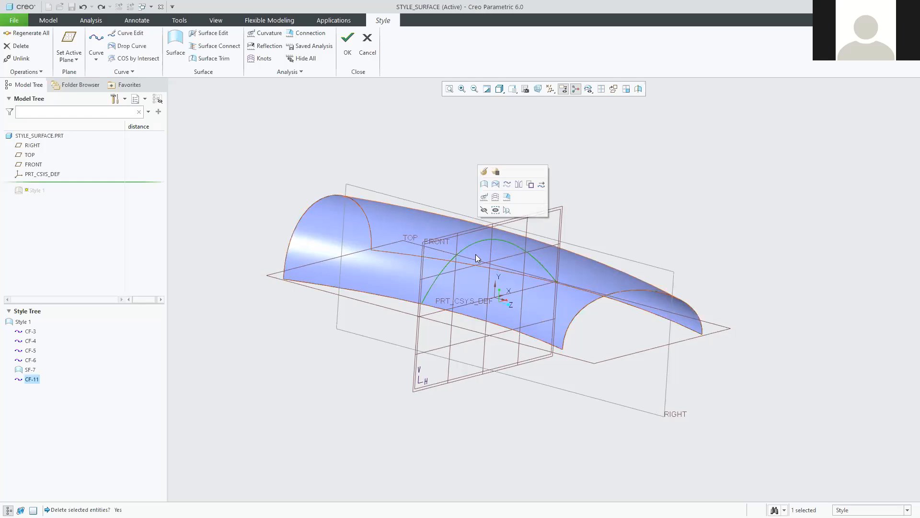
right_click(28, 379)
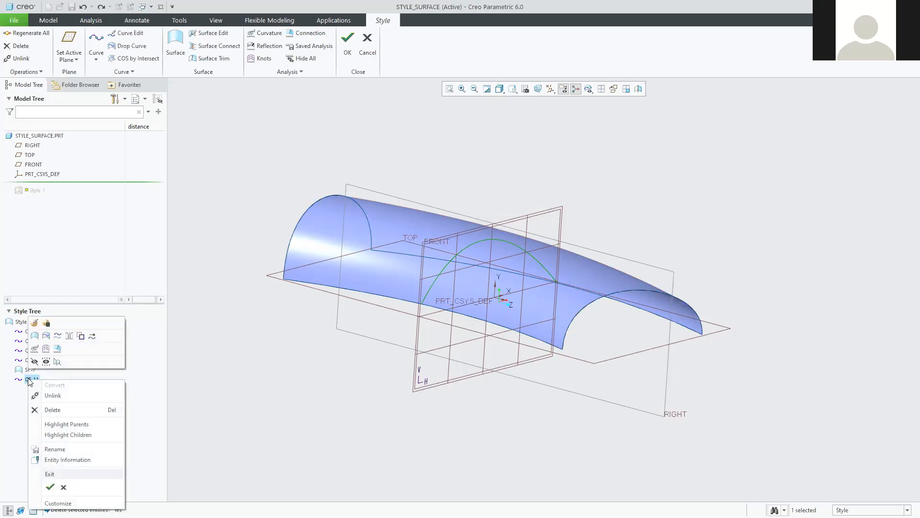
click(53, 410)
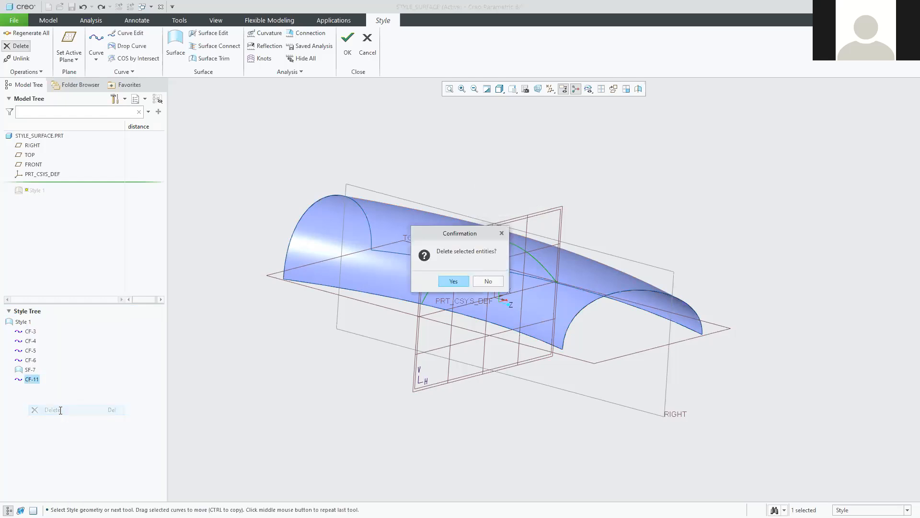
click(453, 281)
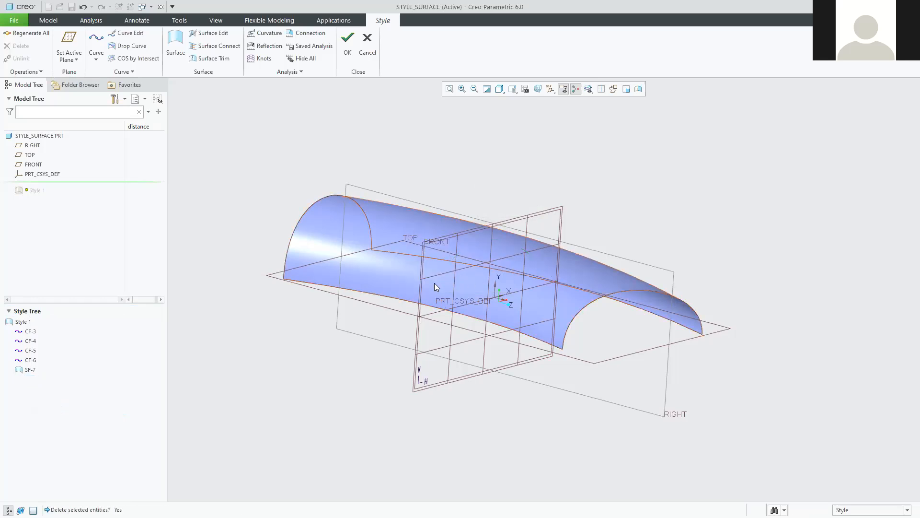
middle_drag(358, 318, 350, 324)
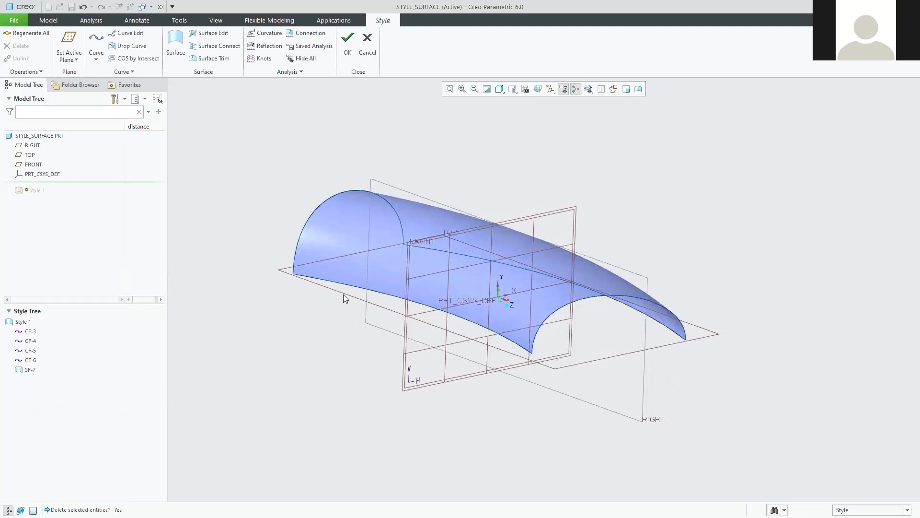
click(96, 37)
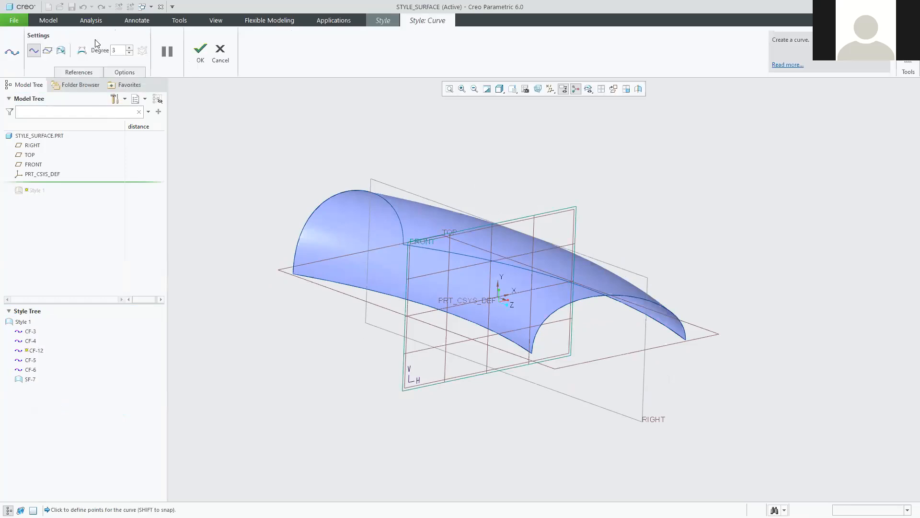
Switch the new curve CF-12 to the planar curve type.
click(46, 53)
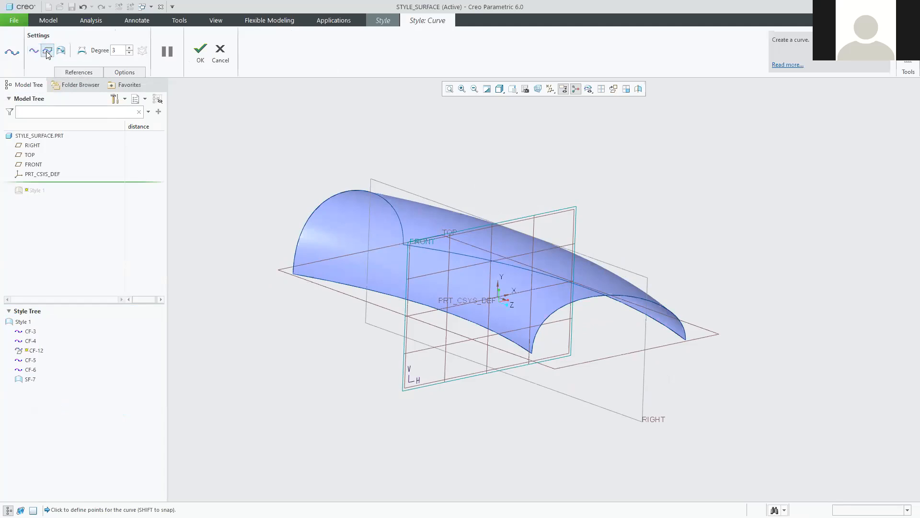
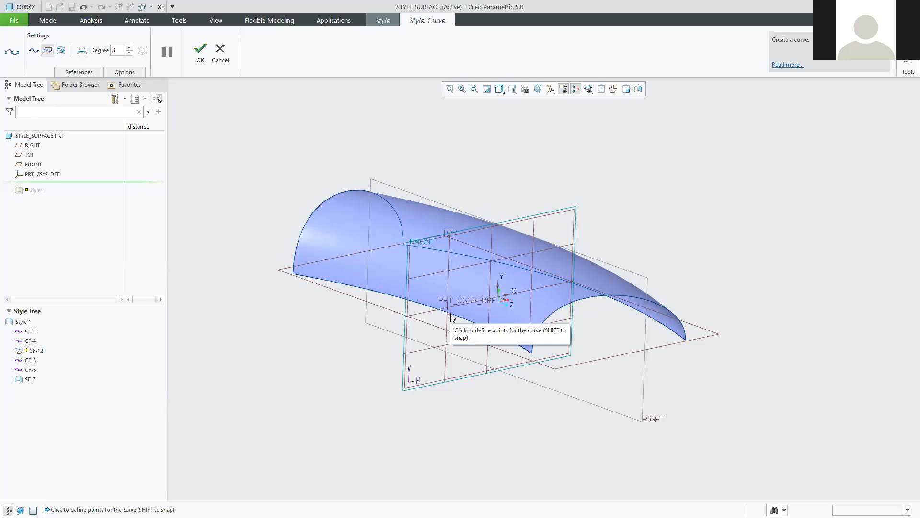
Create curve CF-12 from one side edge of surface SF-7 to the opposite edge, and accept it.
shift+click(451, 314)
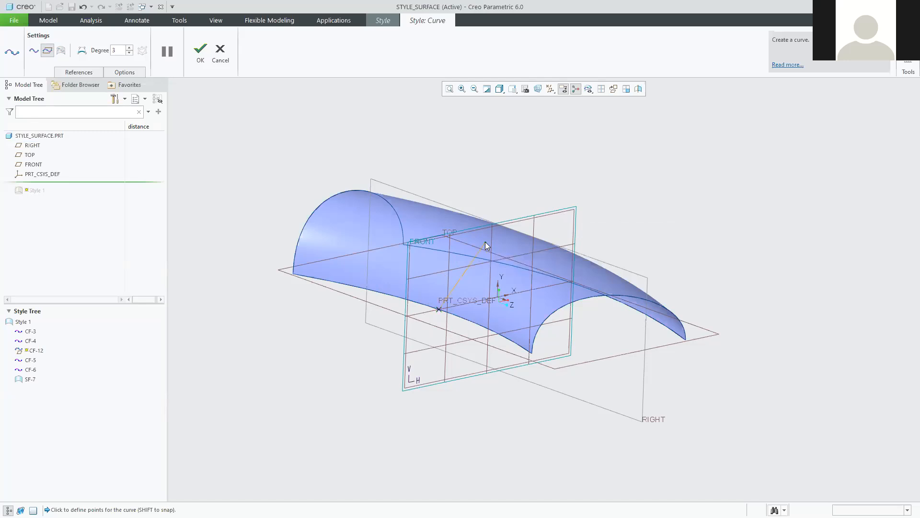
middle_drag(632, 348, 564, 391)
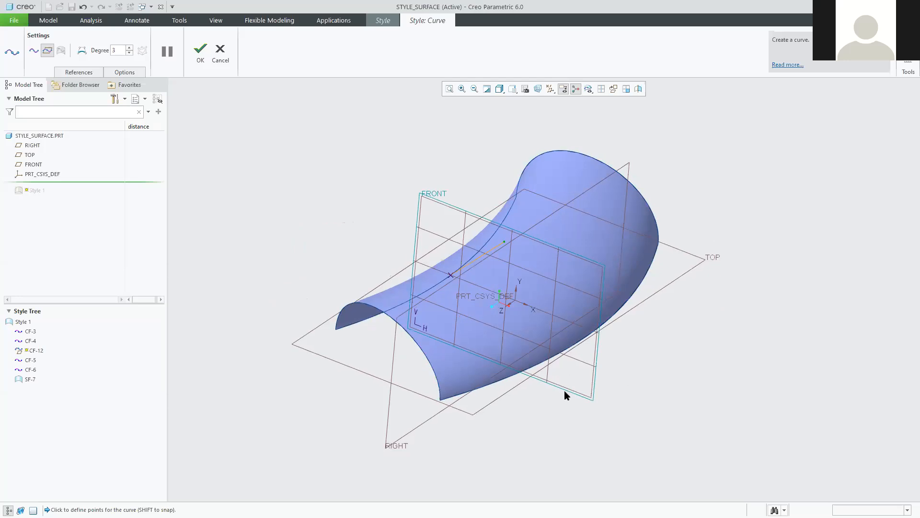
click(576, 345)
middle_drag(559, 451, 595, 421)
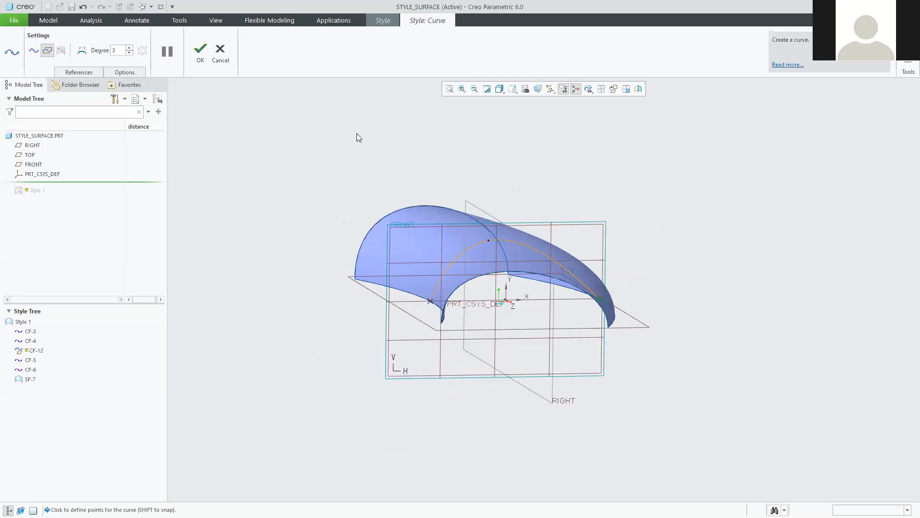
click(200, 52)
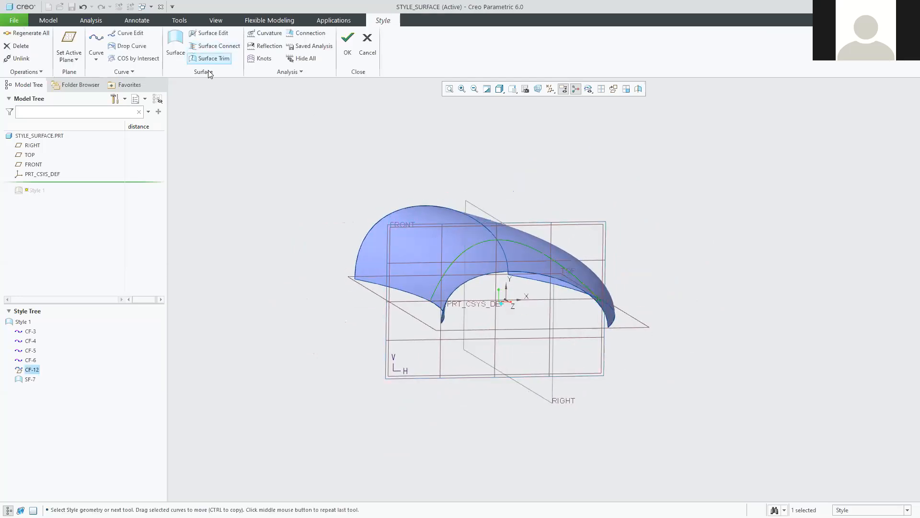
Open CF-12 in Curve Edit and drag its apex down to sit just under the surface edge.
double_click(474, 246)
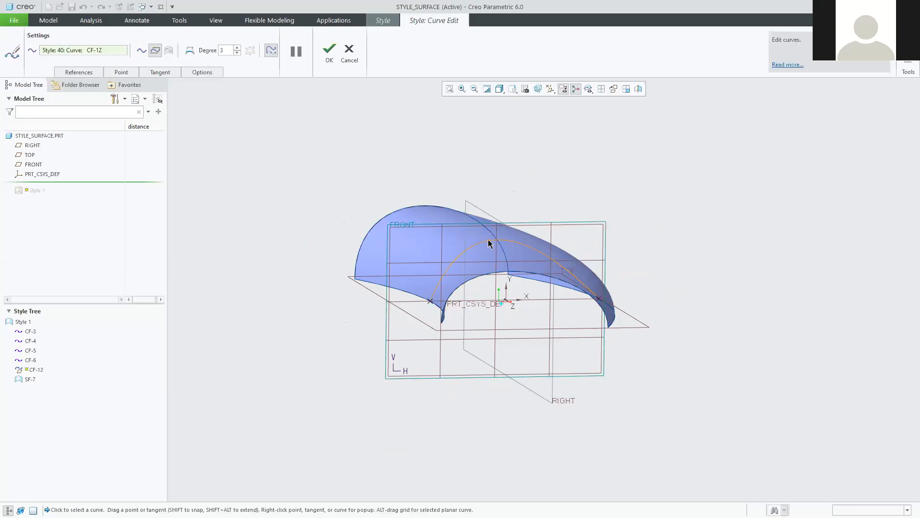
drag(499, 288, 504, 158)
mouse_move(655, 318)
middle_down()
mouse_move(614, 341)
mouse_move(641, 340)
mouse_move(623, 312)
mouse_move(680, 326)
mouse_move(636, 326)
mouse_move(676, 323)
mouse_move(655, 312)
mouse_move(670, 329)
middle_up()
middle_drag(551, 307, 544, 287)
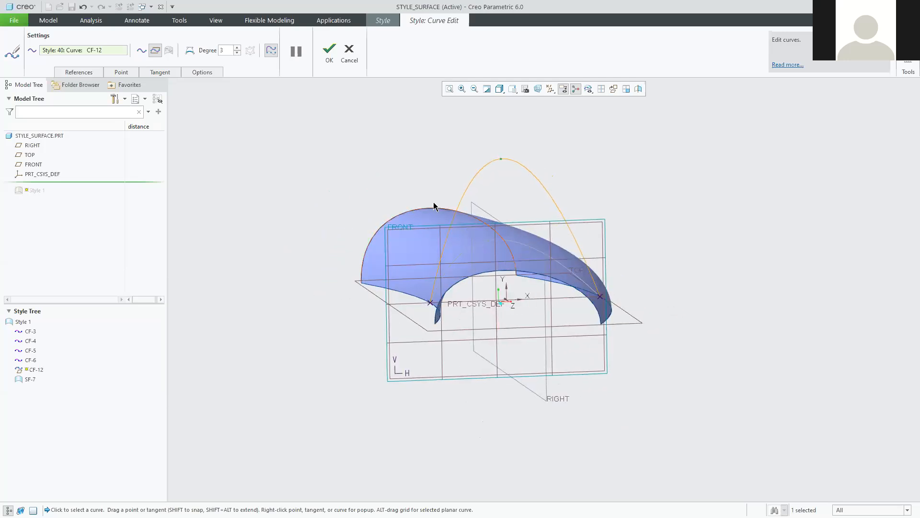
drag(502, 159, 495, 250)
middle_drag(523, 255, 495, 256)
drag(495, 248, 495, 255)
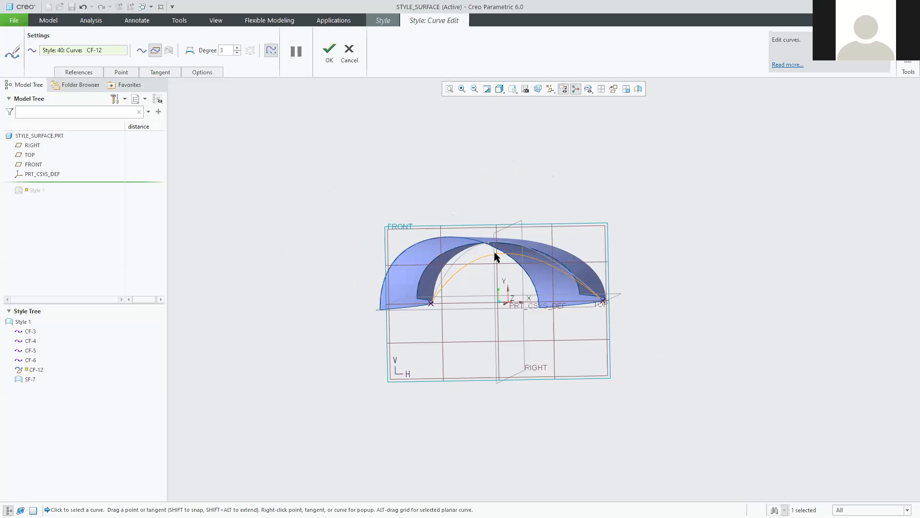
Select CF-12's left endpoint and swing its start tangent to reshape the curve's start.
click(431, 304)
drag(458, 260, 405, 223)
mouse_move(361, 307)
middle_down()
mouse_move(376, 308)
mouse_move(379, 329)
mouse_move(538, 419)
middle_up()
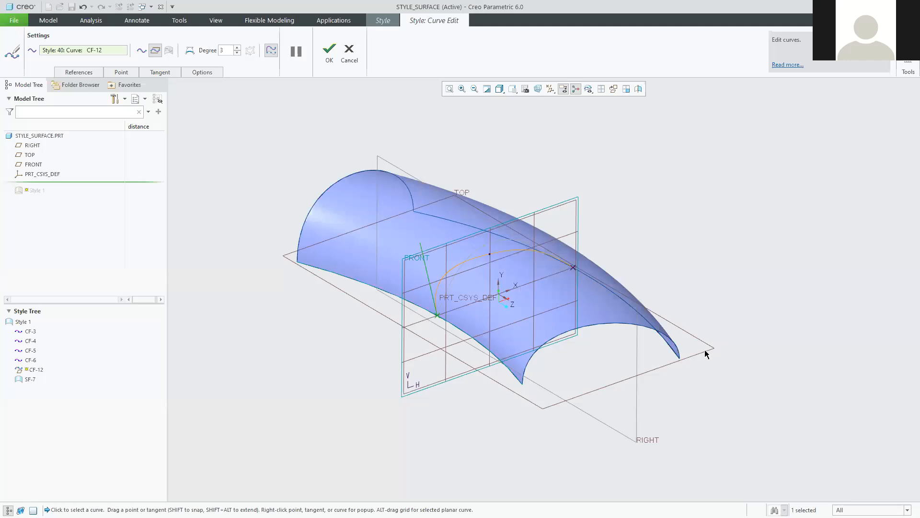
right_click(427, 270)
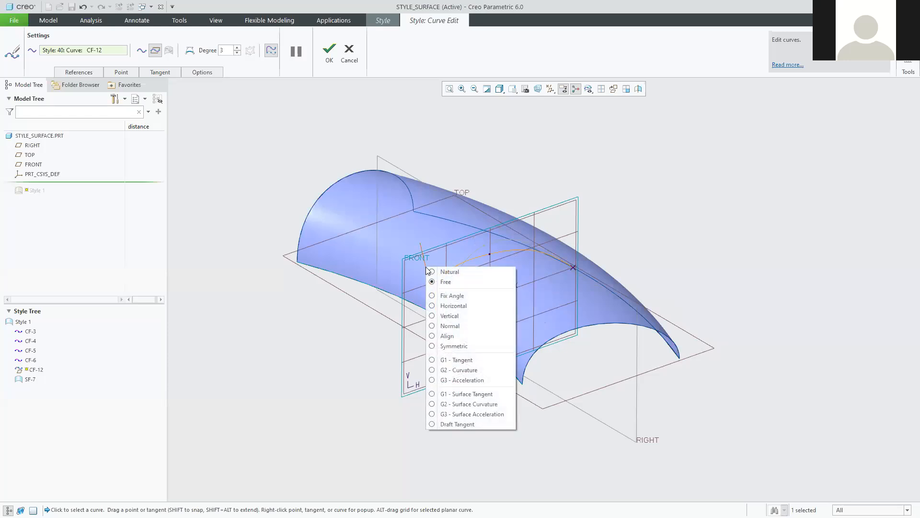
Constrain both end tangents of CF-12 to be Normal to the TOP plane.
click(432, 326)
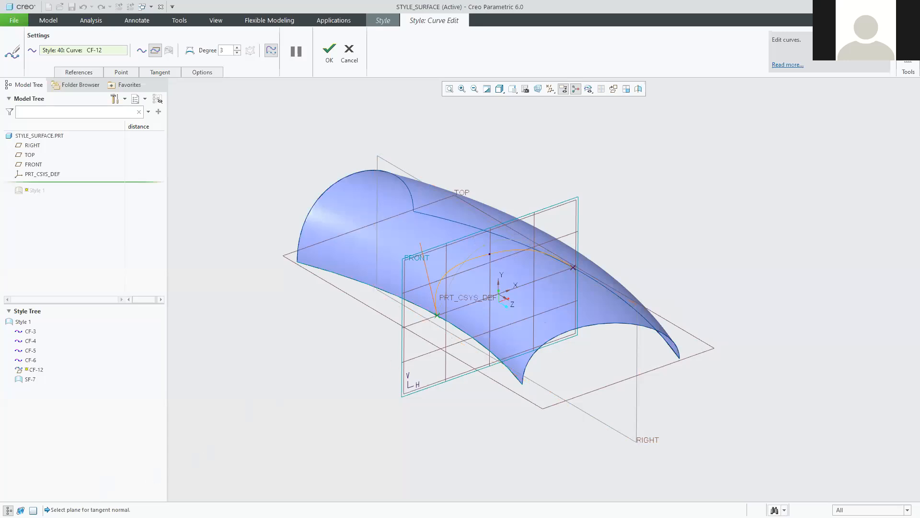
click(541, 407)
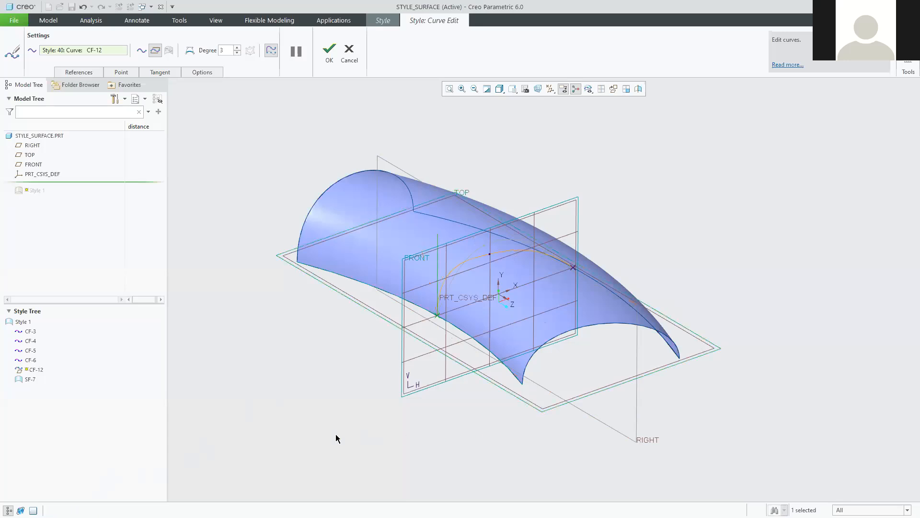
middle_drag(479, 431, 572, 274)
click(604, 294)
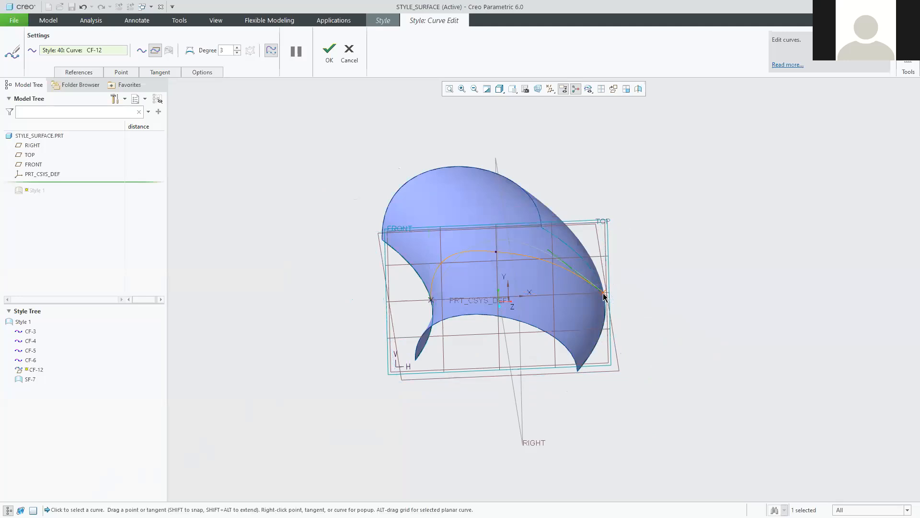
drag(560, 255, 646, 227)
right_click(637, 246)
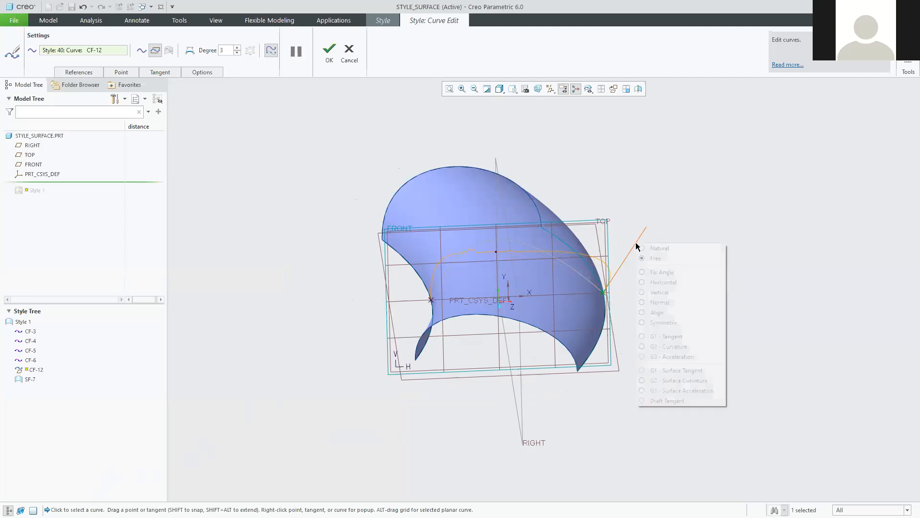
click(644, 303)
middle_drag(454, 441, 508, 444)
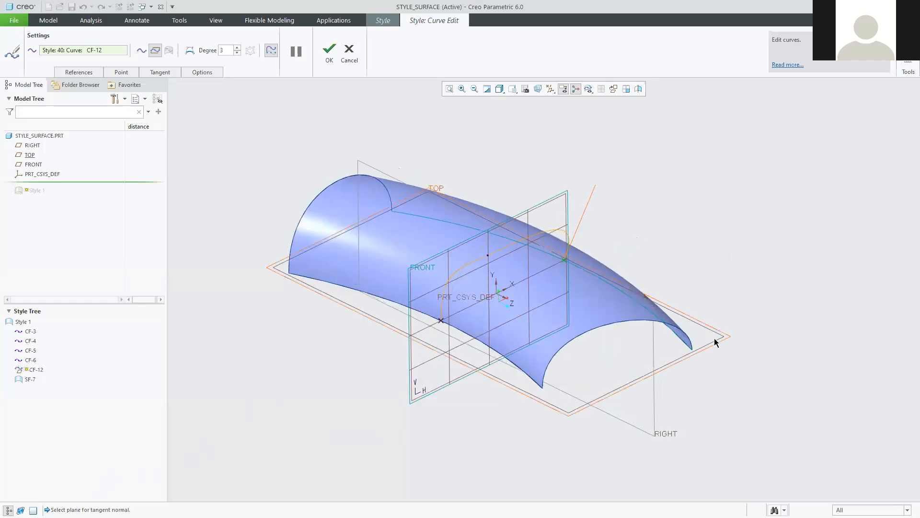
click(715, 341)
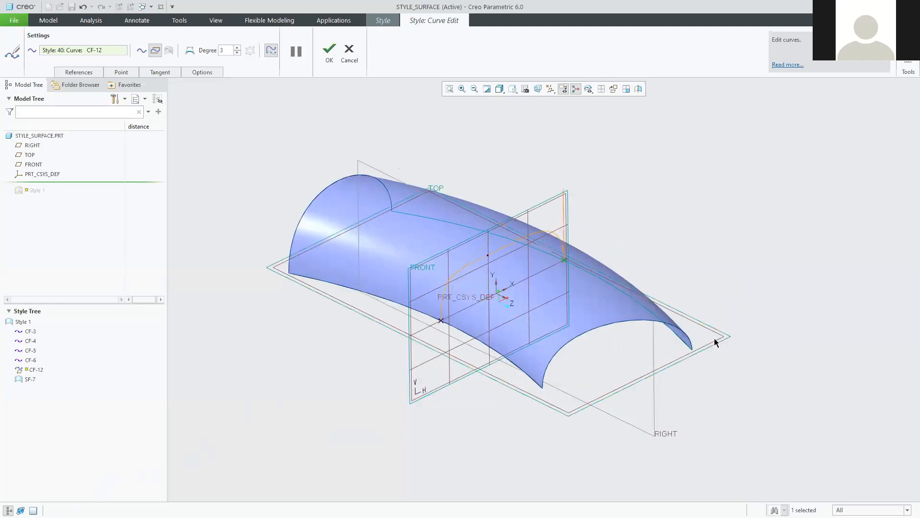
mouse_move(498, 461)
middle_down()
mouse_move(528, 427)
mouse_move(471, 431)
mouse_move(511, 356)
middle_up()
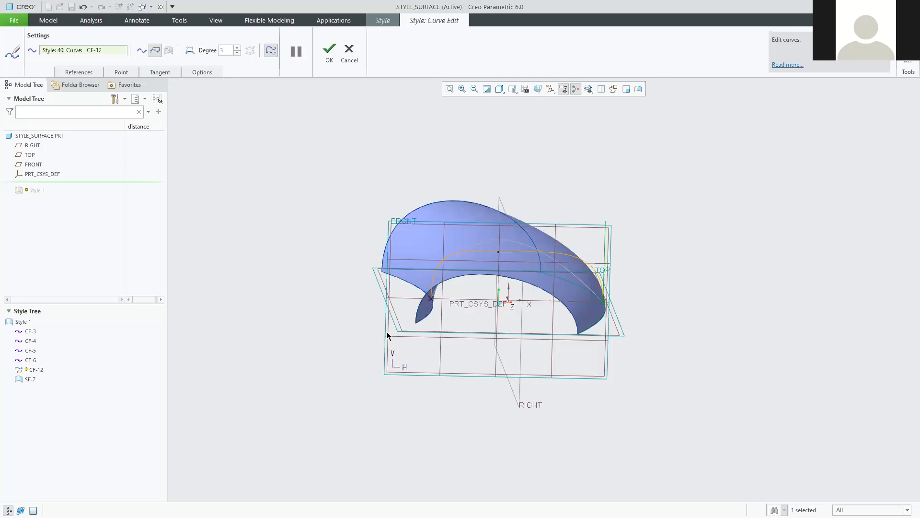
Lengthen both end tangents upward, nudge the midpoint into a wavy arch, and accept CF-12.
mouse_move(326, 375)
middle_down()
mouse_move(329, 351)
mouse_move(318, 362)
middle_up()
click(431, 305)
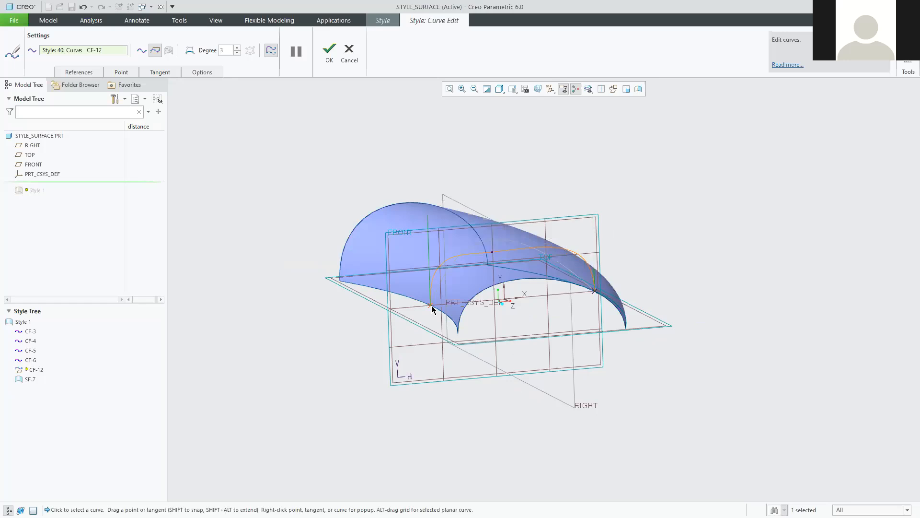
drag(429, 219, 429, 193)
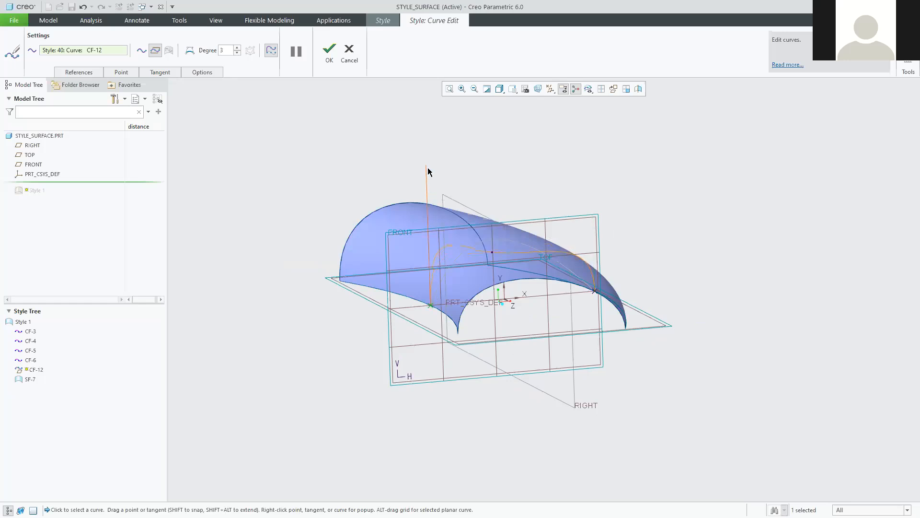
click(594, 290)
drag(594, 212, 591, 172)
middle_drag(718, 323, 698, 312)
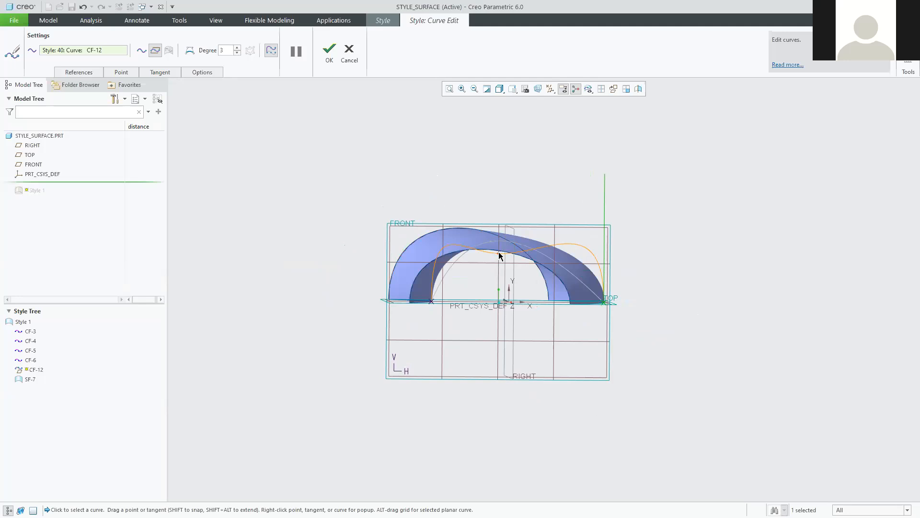
mouse_move(497, 257)
mouse_down()
mouse_move(510, 251)
mouse_move(498, 260)
mouse_up()
mouse_move(614, 330)
middle_down()
mouse_move(639, 325)
mouse_move(665, 357)
mouse_move(660, 328)
mouse_move(617, 319)
mouse_move(600, 329)
mouse_move(610, 324)
middle_up()
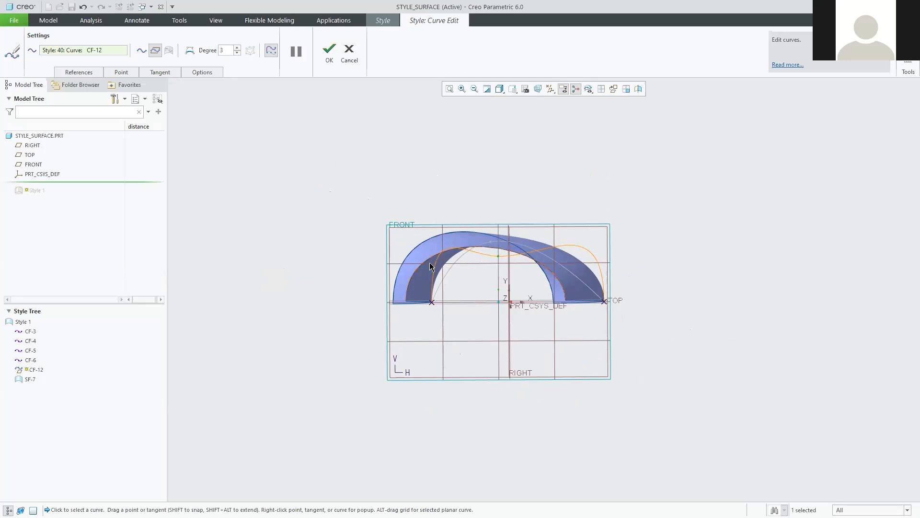
mouse_move(343, 335)
middle_down()
mouse_move(364, 333)
mouse_move(371, 346)
middle_up()
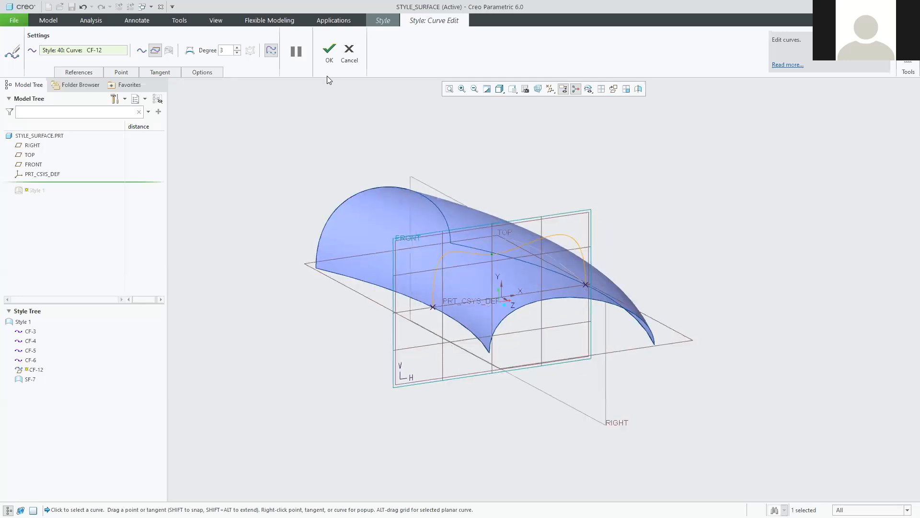
click(330, 50)
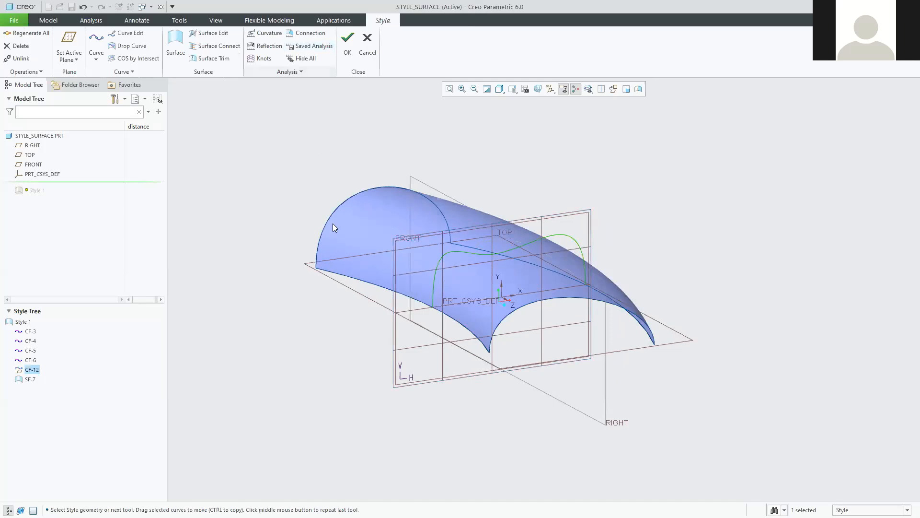
mouse_move(328, 343)
middle_down()
mouse_move(333, 333)
mouse_move(341, 355)
middle_up()
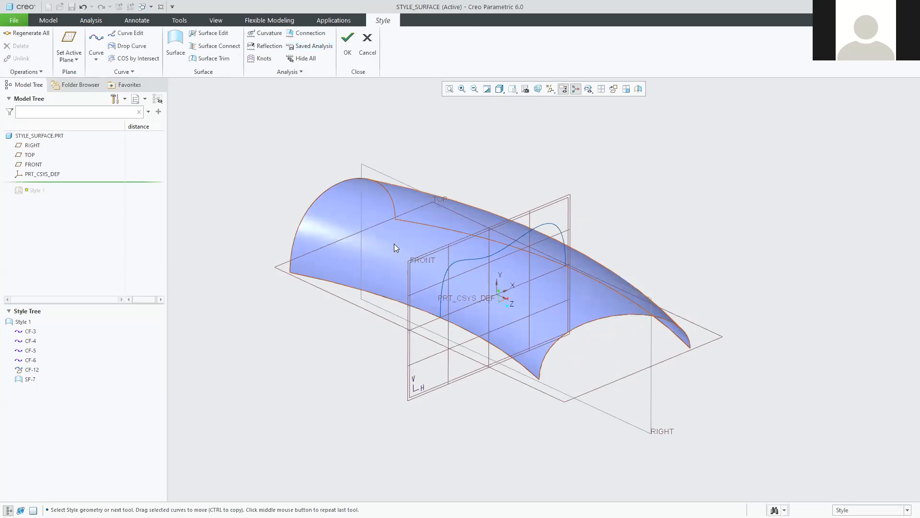
click(27, 379)
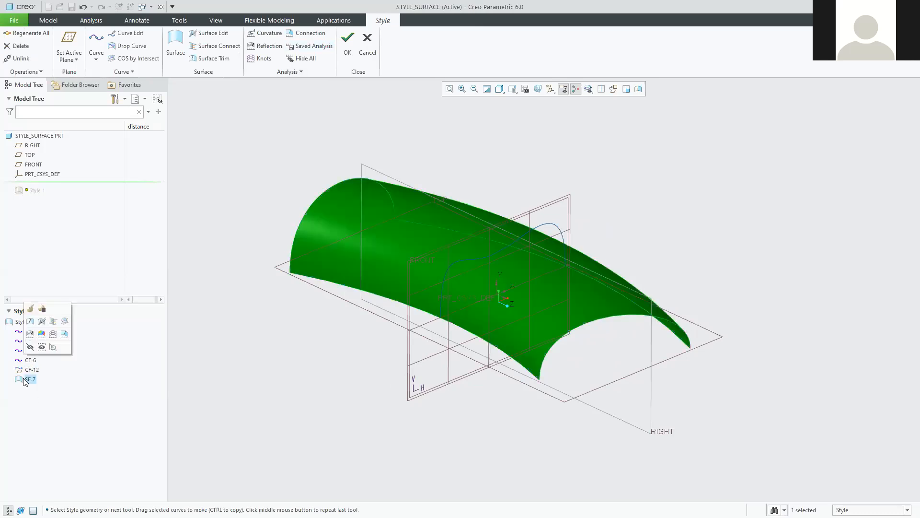
click(30, 309)
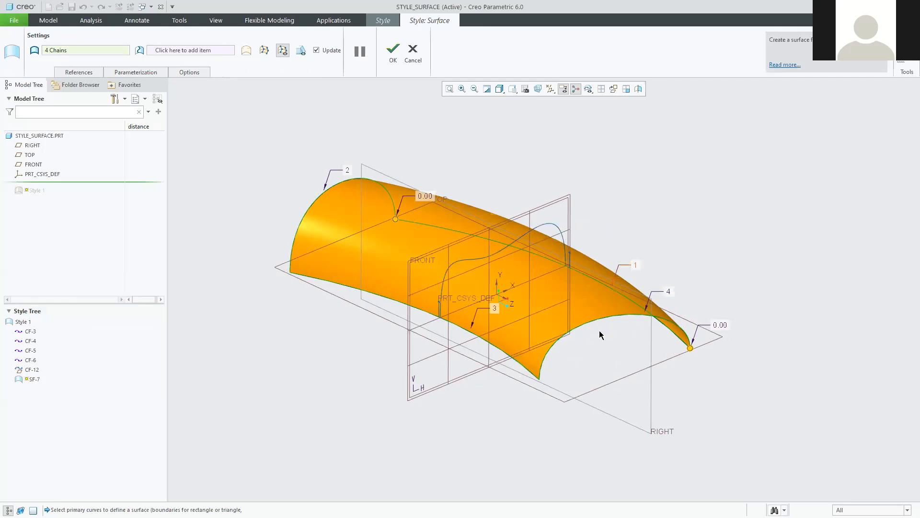
mouse_move(507, 417)
middle_down()
mouse_move(518, 405)
mouse_move(620, 423)
mouse_move(614, 438)
mouse_move(507, 414)
middle_up()
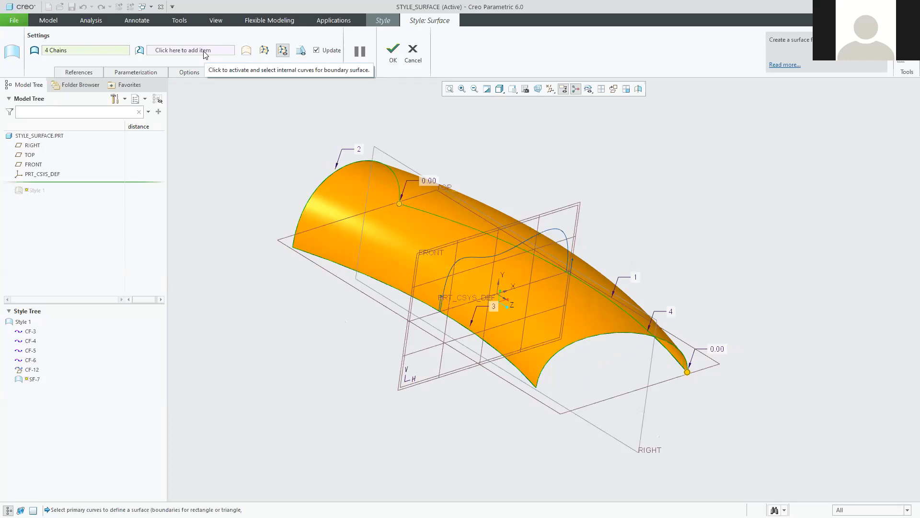
click(412, 52)
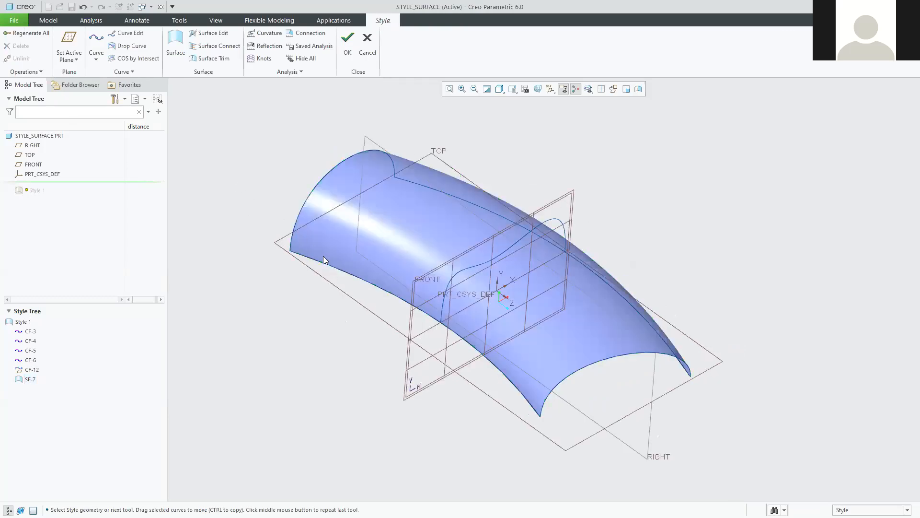
Reopen curve CF-12 for editing, then exit without making changes.
middle_drag(341, 265, 335, 259)
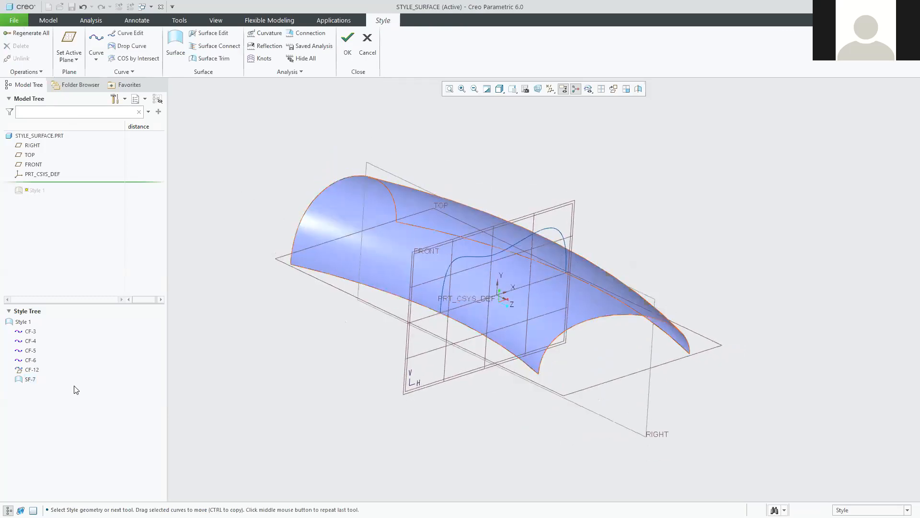
click(28, 370)
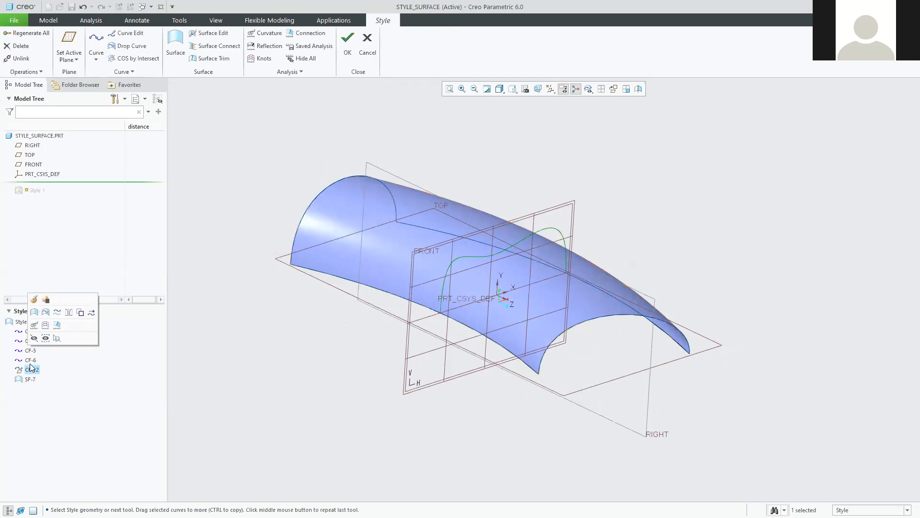
click(34, 299)
middle_drag(515, 283, 502, 272)
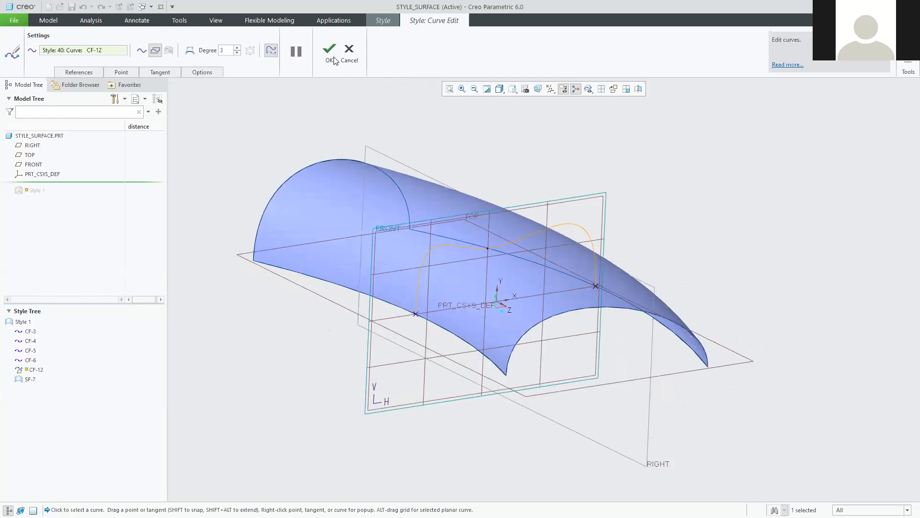
click(349, 52)
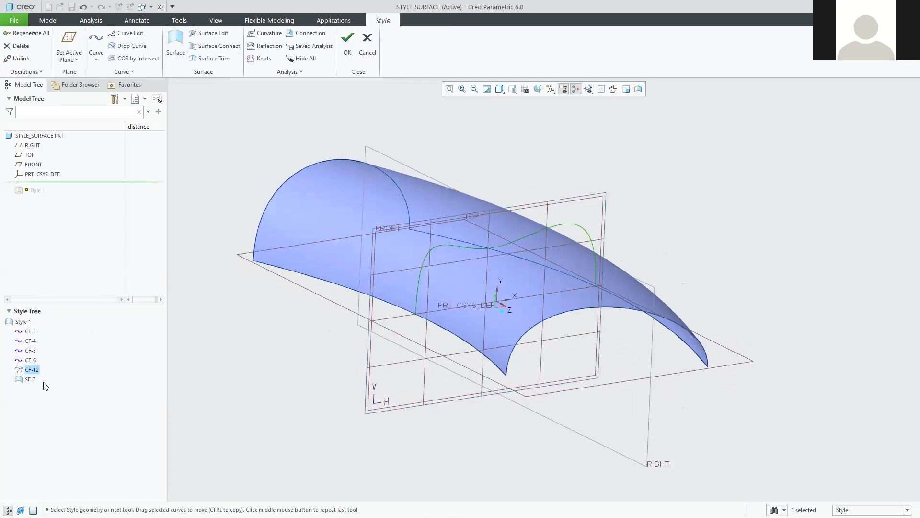
Delete curve CF-12, confirming the deletion, and begin a new style curve.
right_click(34, 369)
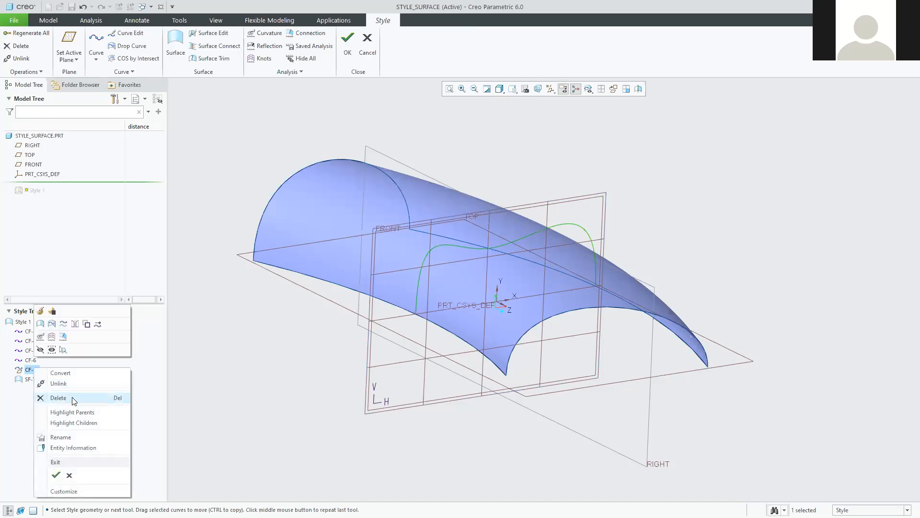
click(58, 397)
click(453, 282)
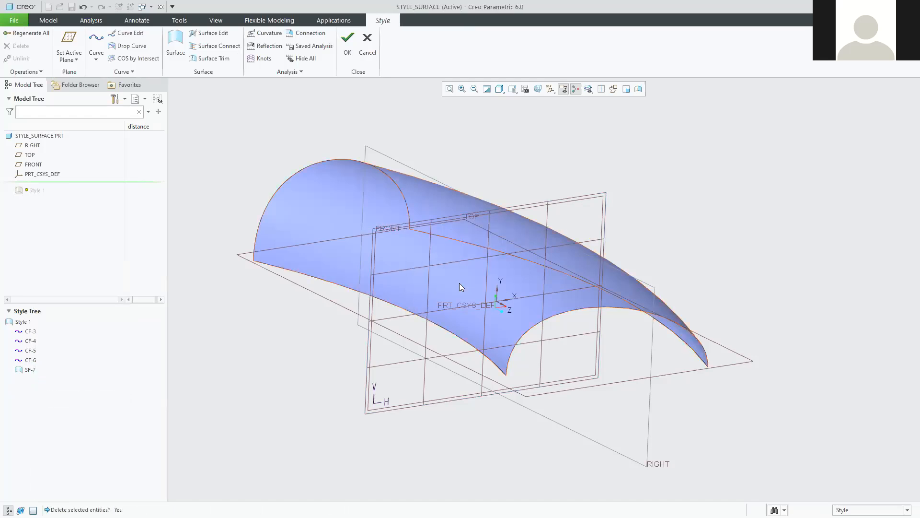
mouse_move(312, 356)
middle_down()
mouse_move(350, 351)
mouse_move(332, 356)
middle_up()
click(93, 32)
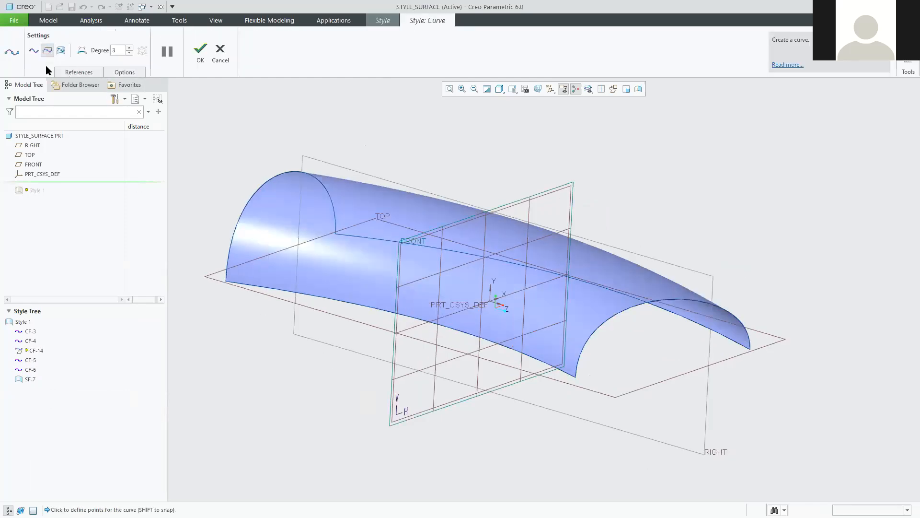
Make new curve CF-14 planar and place its first point on the surface's lower edge.
click(47, 51)
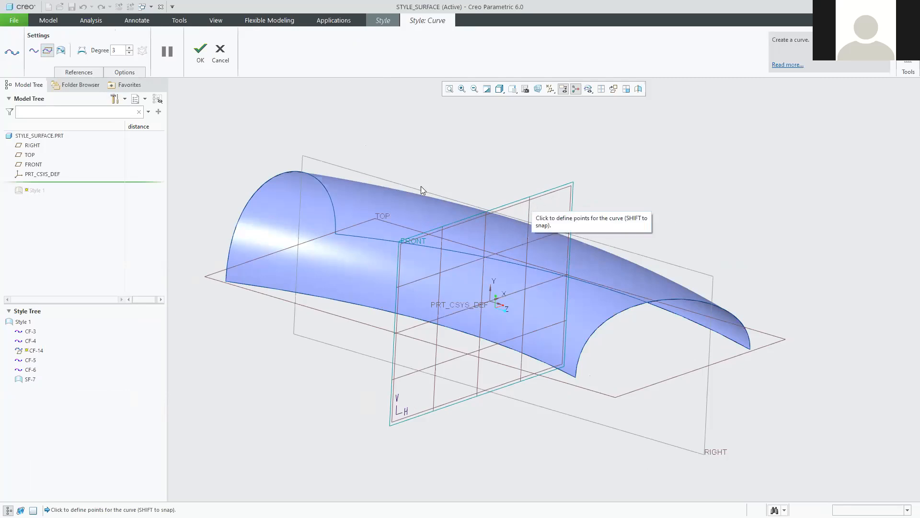
click(449, 329)
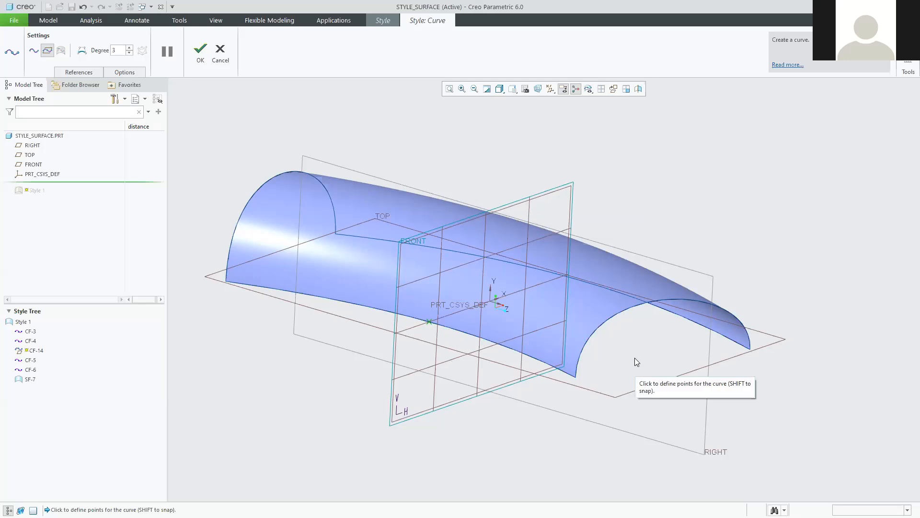
mouse_move(636, 359)
middle_down()
mouse_move(617, 350)
mouse_move(628, 358)
middle_up()
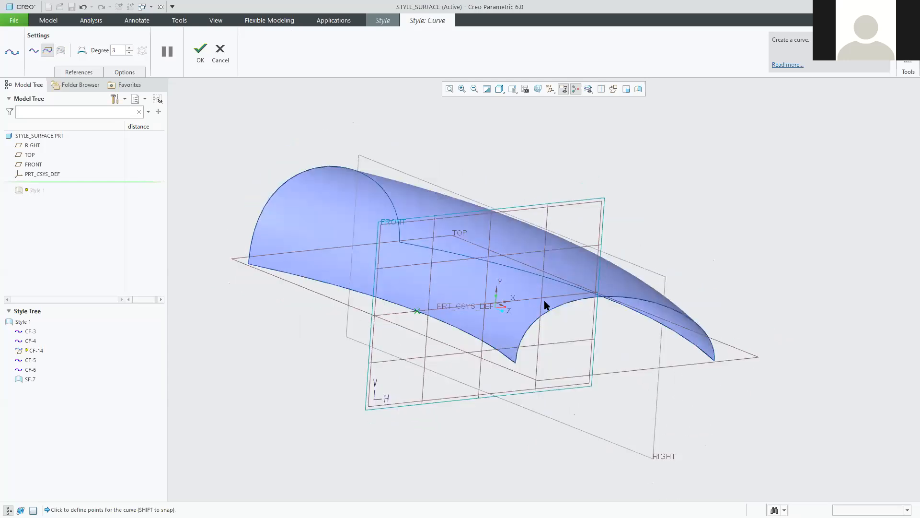
Run CF-14 to the opposite surface edge, undo a stray point, accept it, then reopen it for editing.
click(484, 239)
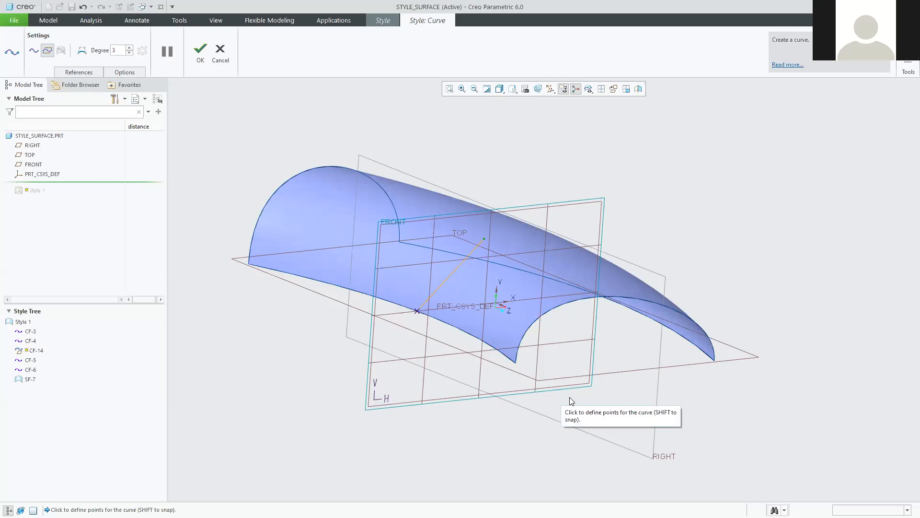
middle_drag(579, 394, 514, 401)
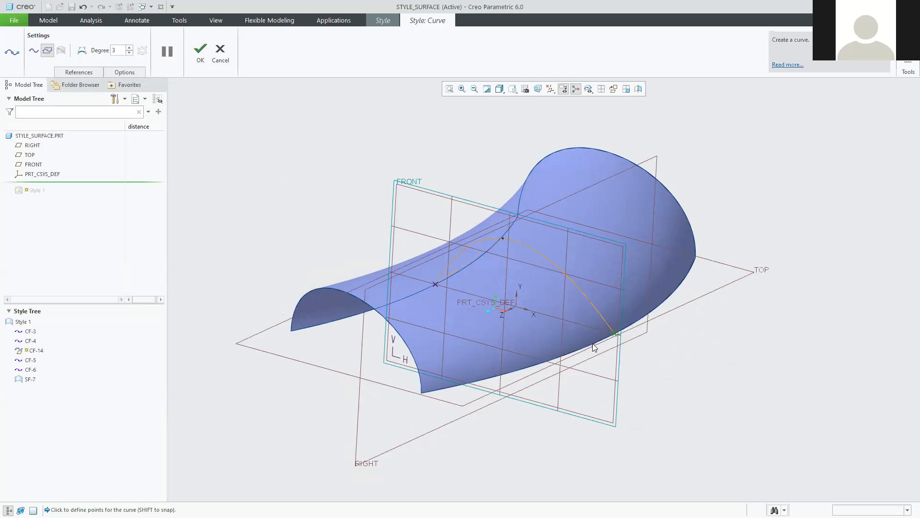
middle_drag(580, 371, 617, 365)
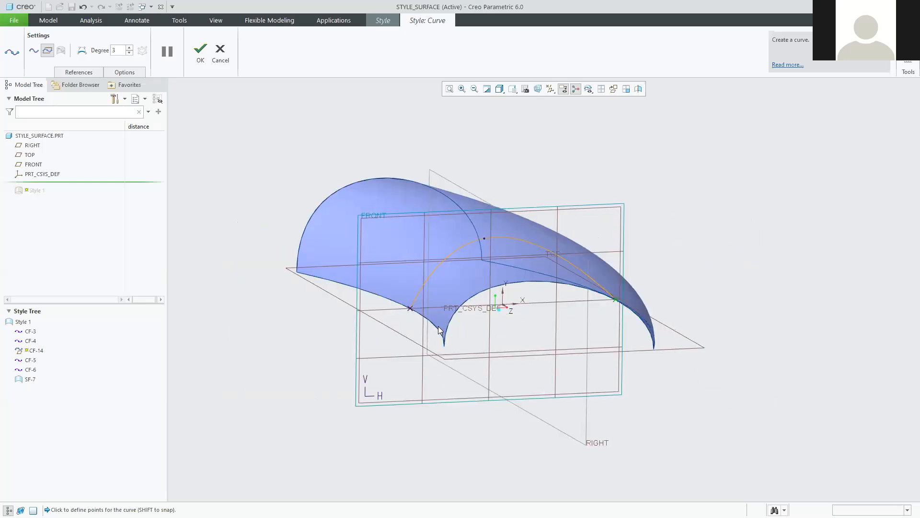
middle_drag(625, 334, 660, 335)
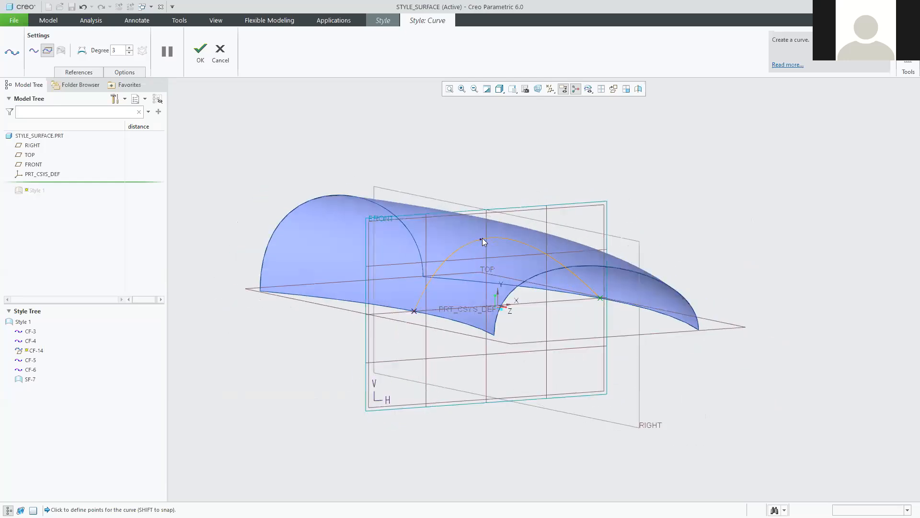
click(509, 277)
drag(509, 279, 512, 287)
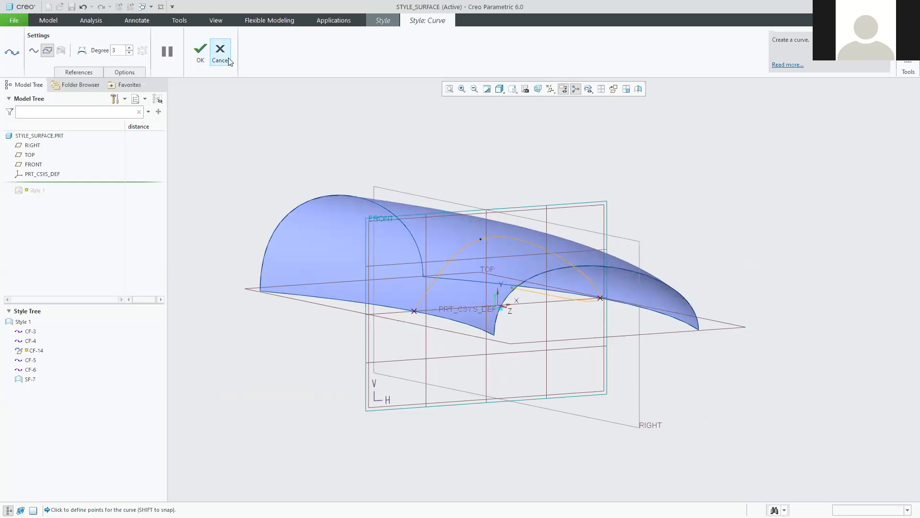
click(82, 8)
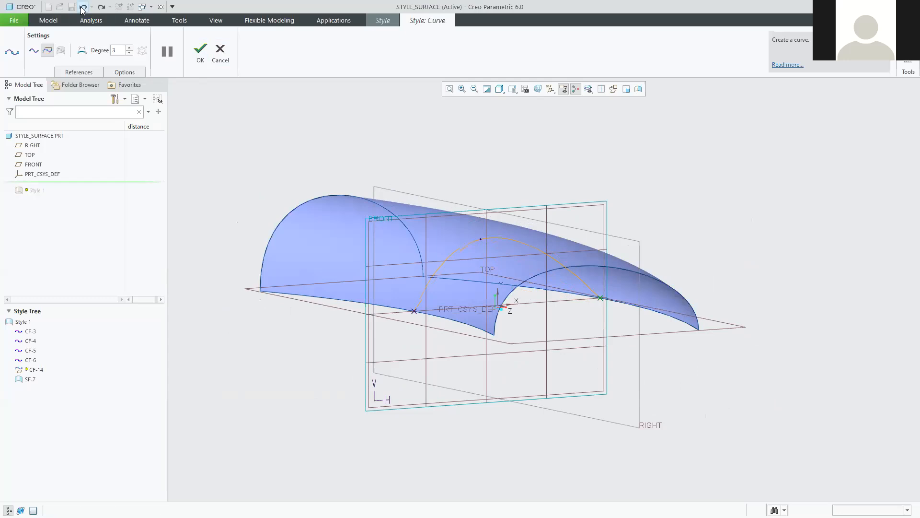
click(200, 50)
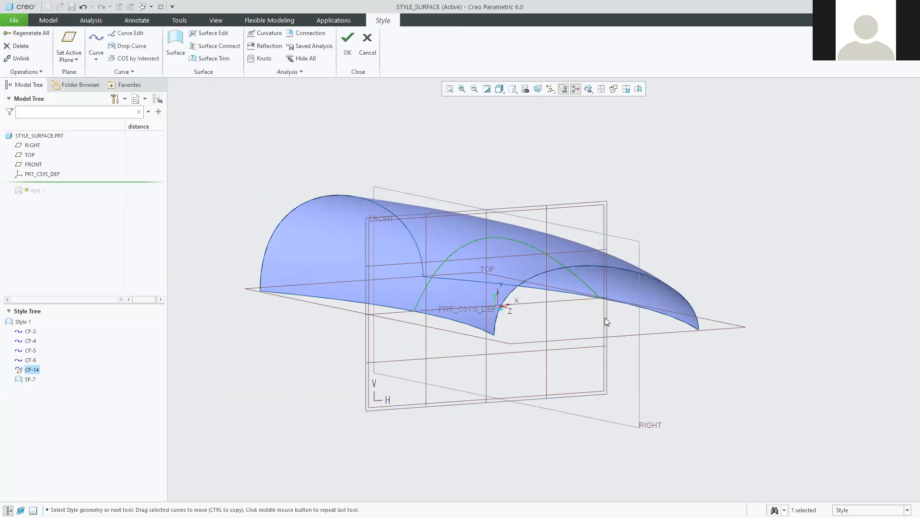
double_click(463, 247)
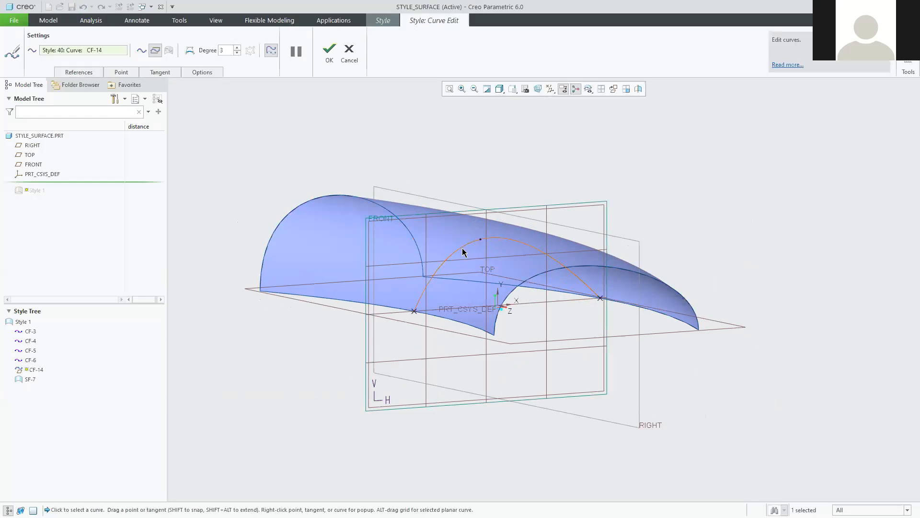
Reshape CF-14 by repositioning its top point into the desired arch height.
drag(480, 239, 562, 379)
middle_drag(551, 426, 543, 392)
drag(531, 230, 474, 176)
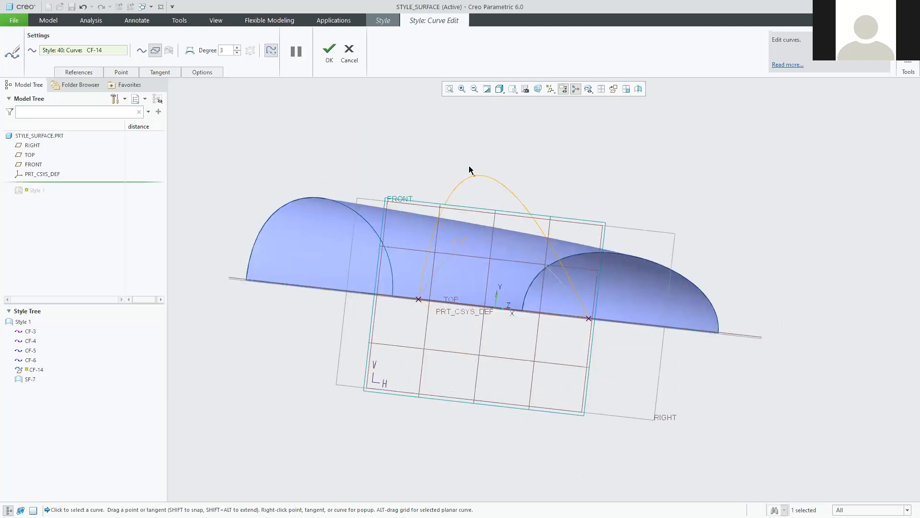
mouse_move(583, 314)
middle_down()
mouse_move(645, 308)
mouse_move(512, 268)
mouse_move(453, 269)
middle_up()
drag(464, 138, 502, 259)
mouse_move(503, 258)
middle_down()
mouse_move(526, 285)
mouse_move(503, 255)
middle_up()
drag(490, 249, 490, 251)
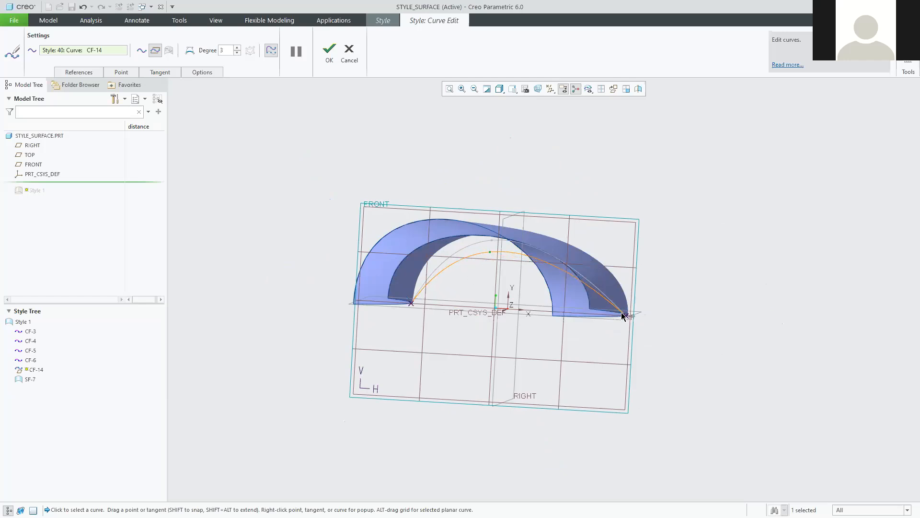
mouse_move(512, 241)
middle_down()
mouse_move(469, 328)
mouse_move(474, 319)
mouse_move(417, 313)
middle_up()
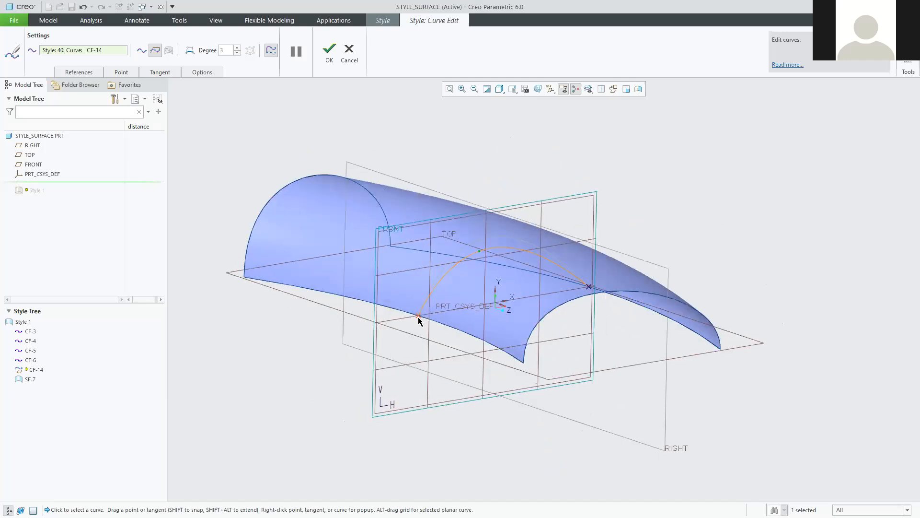
Swing CF-14's left-end tangent to point steeply upward.
click(419, 316)
drag(443, 262, 462, 218)
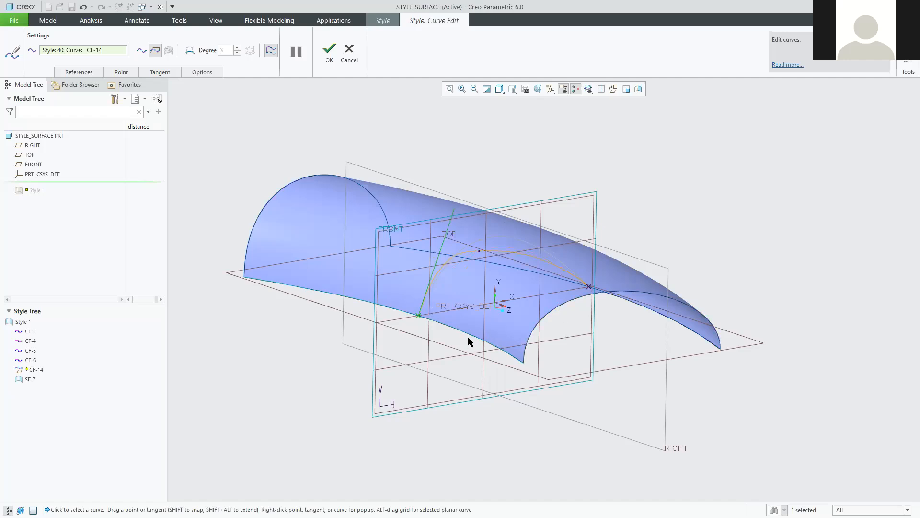
drag(454, 219, 413, 210)
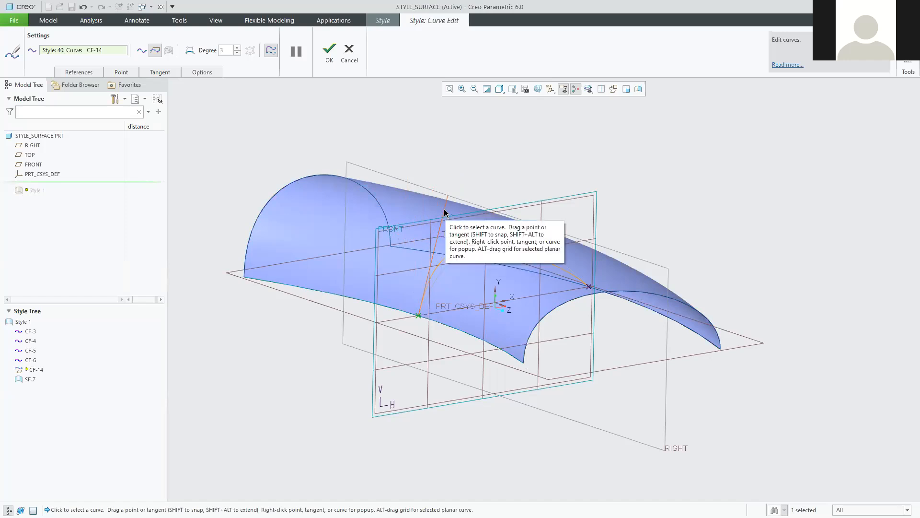
right_click(444, 213)
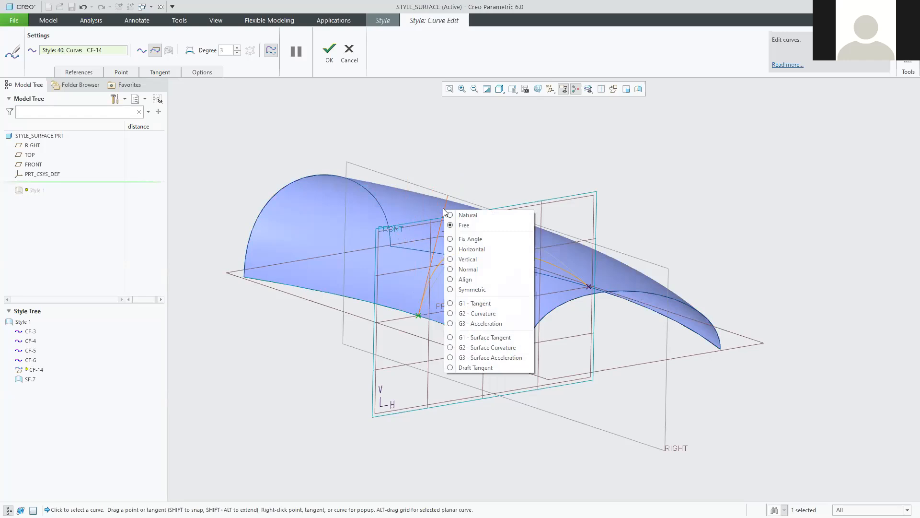
Constrain CF-14's left-end tangent Normal to the TOP plane and shorten it to flatten the curve.
click(473, 170)
drag(444, 203, 444, 179)
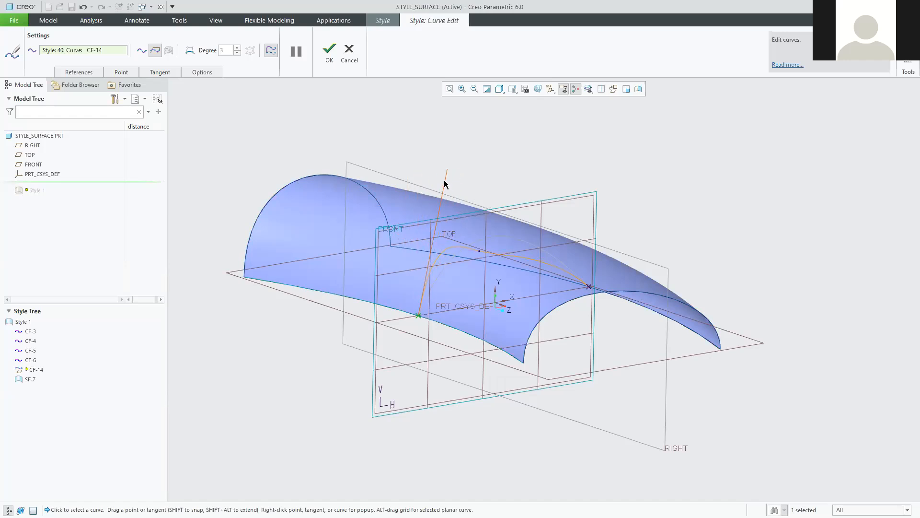
right_click(444, 181)
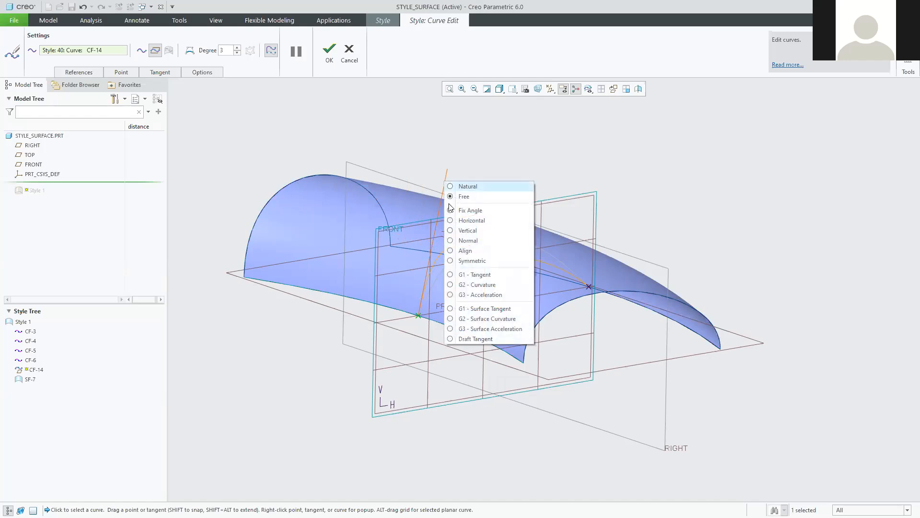
click(452, 242)
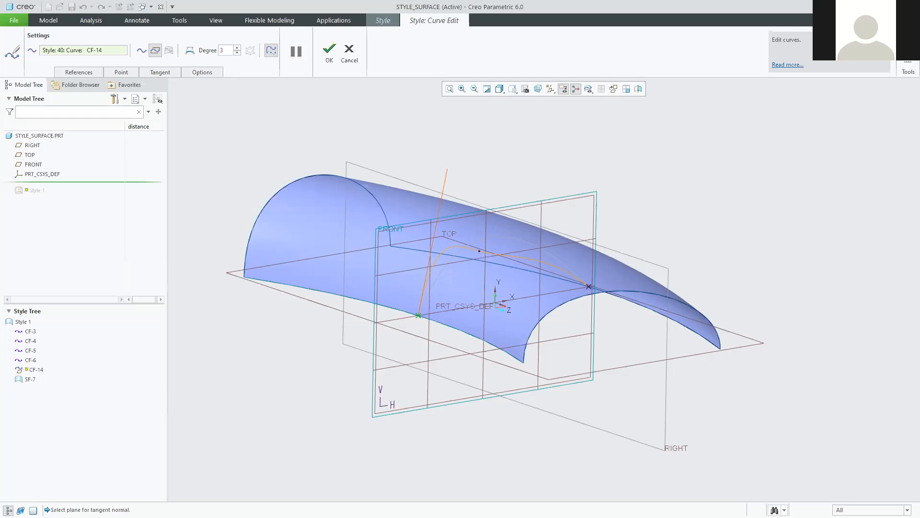
click(761, 344)
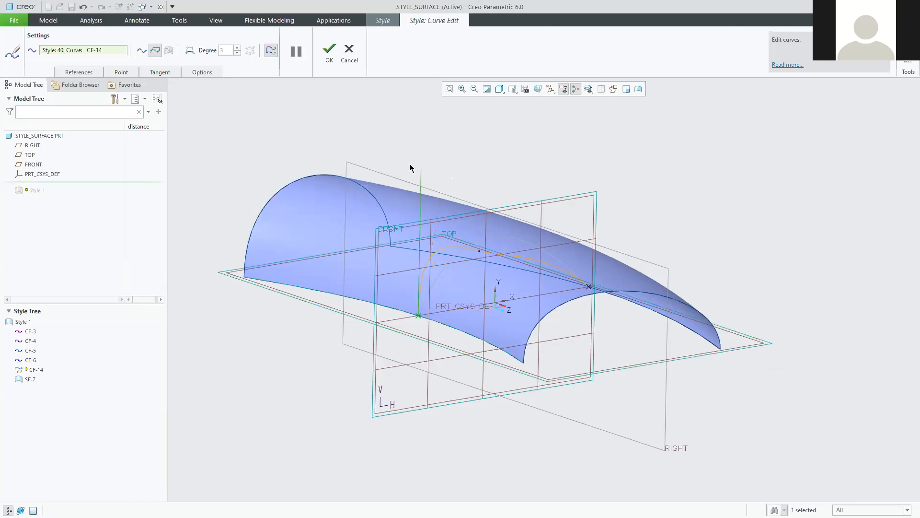
drag(421, 169, 441, 205)
Constrain the right-end tangent Normal to the TOP plane as well and adjust its length.
mouse_move(600, 304)
middle_down()
mouse_move(591, 299)
mouse_move(606, 302)
middle_up()
drag(551, 259, 660, 224)
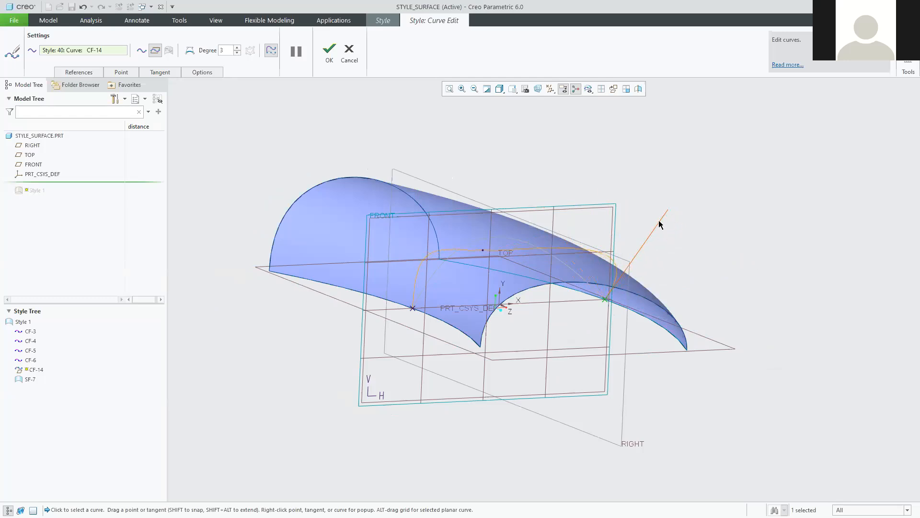
right_click(660, 224)
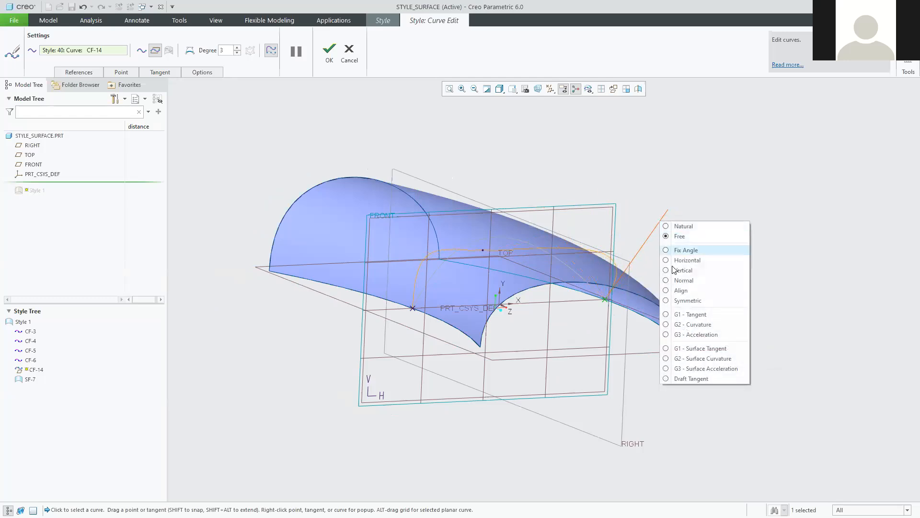
click(666, 282)
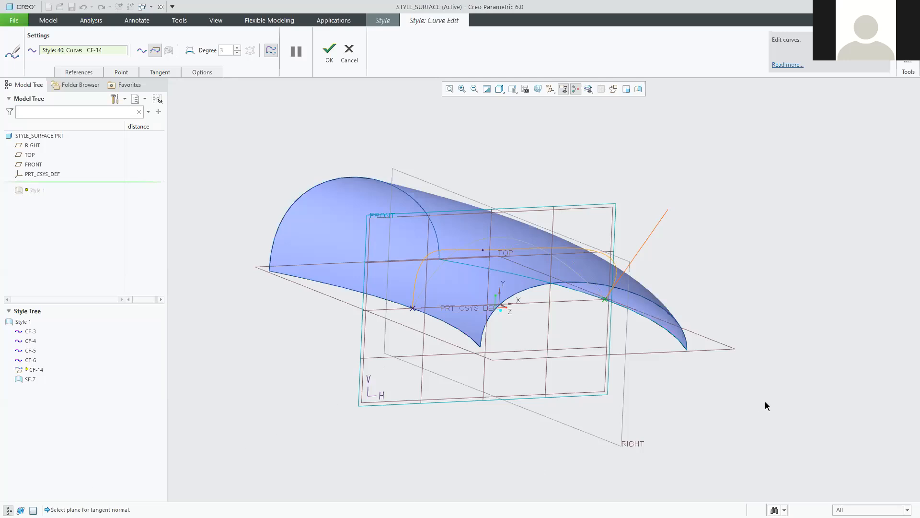
click(732, 350)
drag(612, 212, 558, 194)
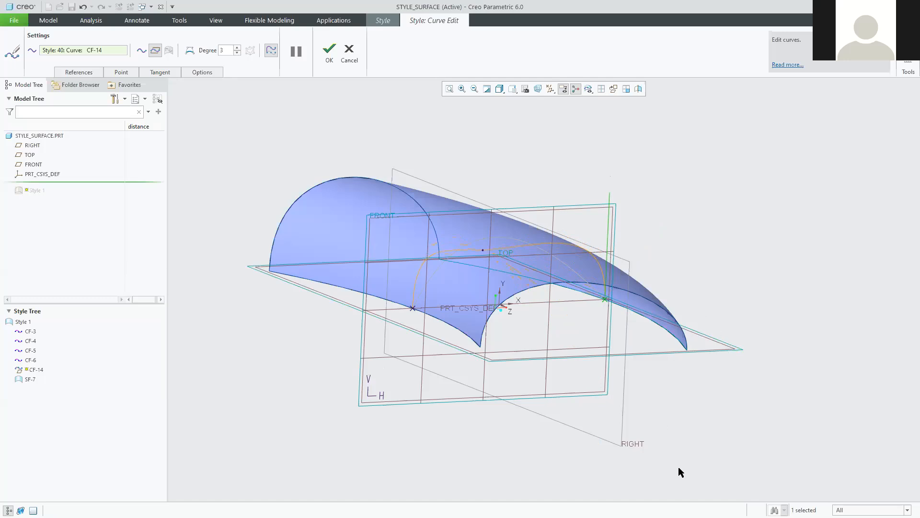
middle_drag(701, 444, 677, 443)
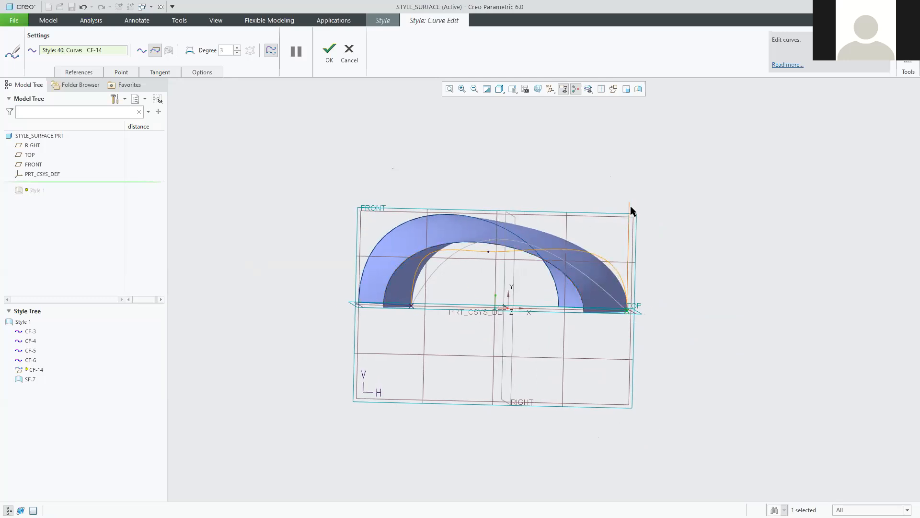
Lengthen both vertical end tangents, shift a top point for a wavy crest, and accept CF-14.
drag(630, 207, 593, 170)
drag(412, 304, 429, 168)
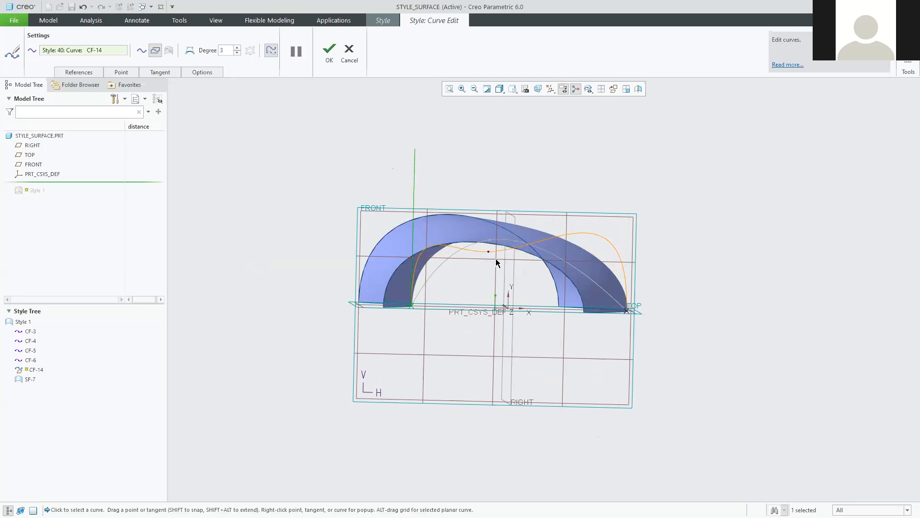
drag(488, 252, 505, 251)
mouse_move(470, 309)
middle_down()
mouse_move(493, 308)
mouse_move(487, 315)
middle_up()
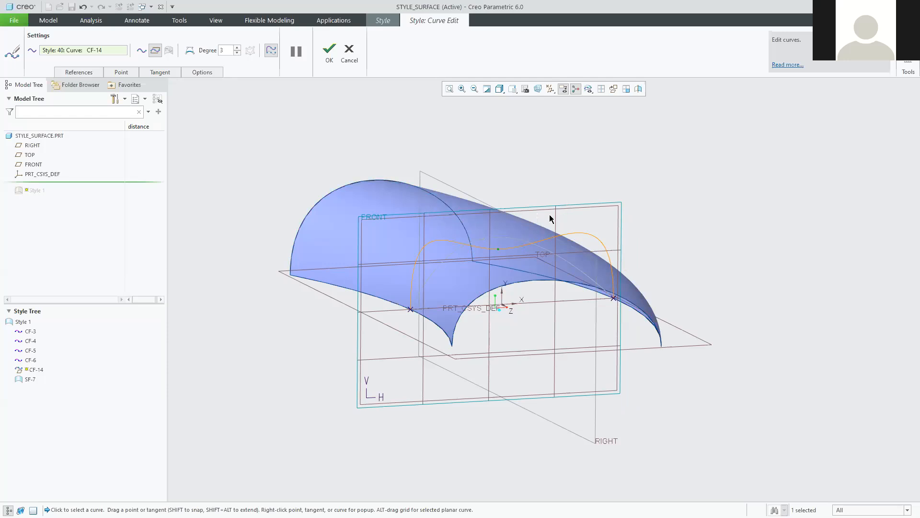
middle_drag(553, 313, 580, 312)
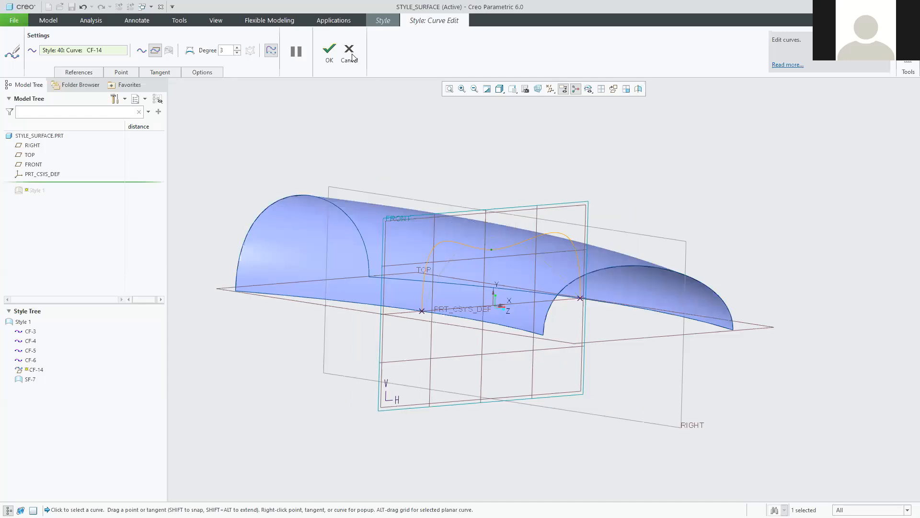
click(327, 52)
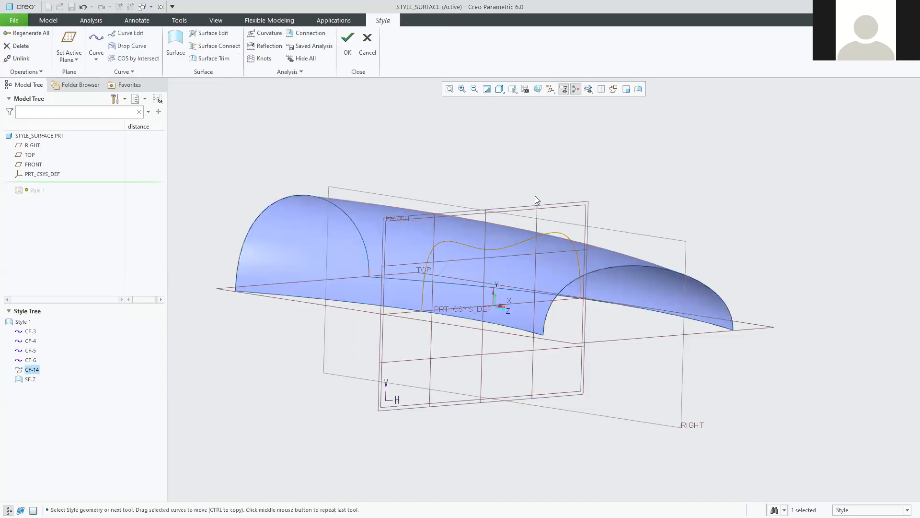
Select CF-14 in the Style Tree and expand Style 1 to list its curves and surface.
click(607, 184)
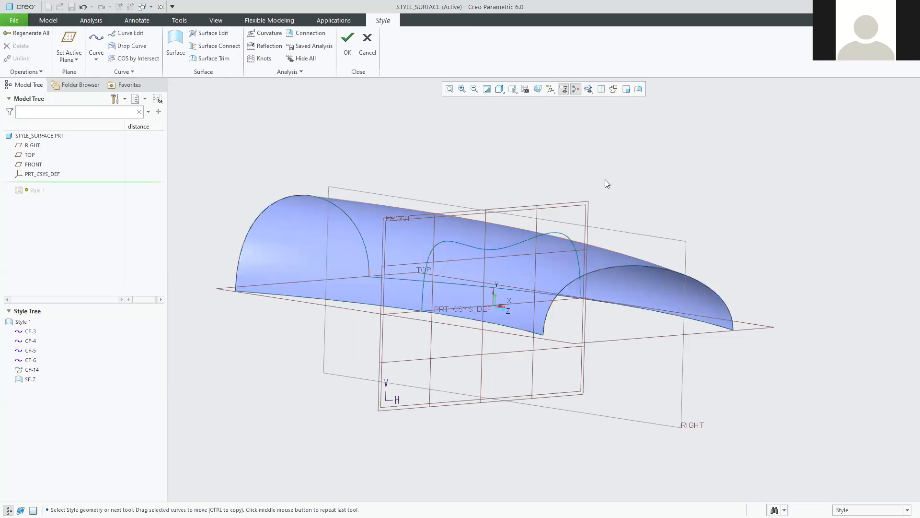
click(21, 370)
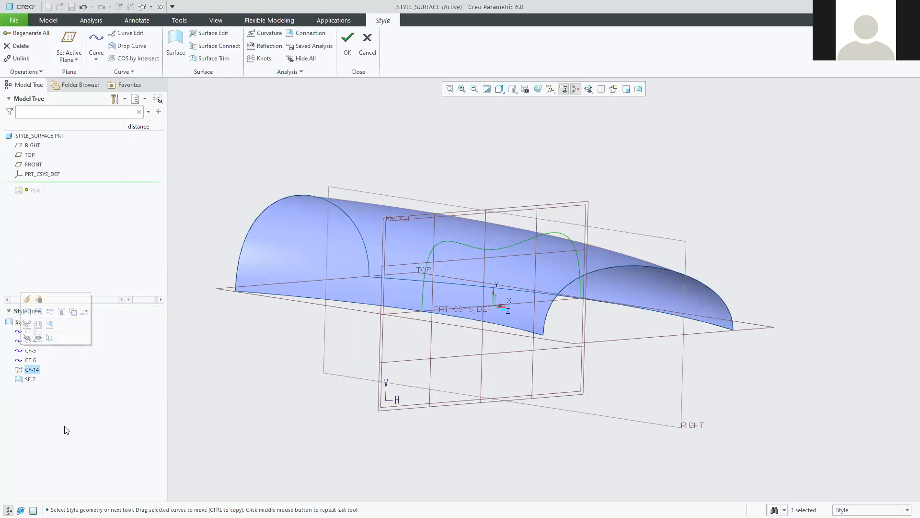
click(13, 315)
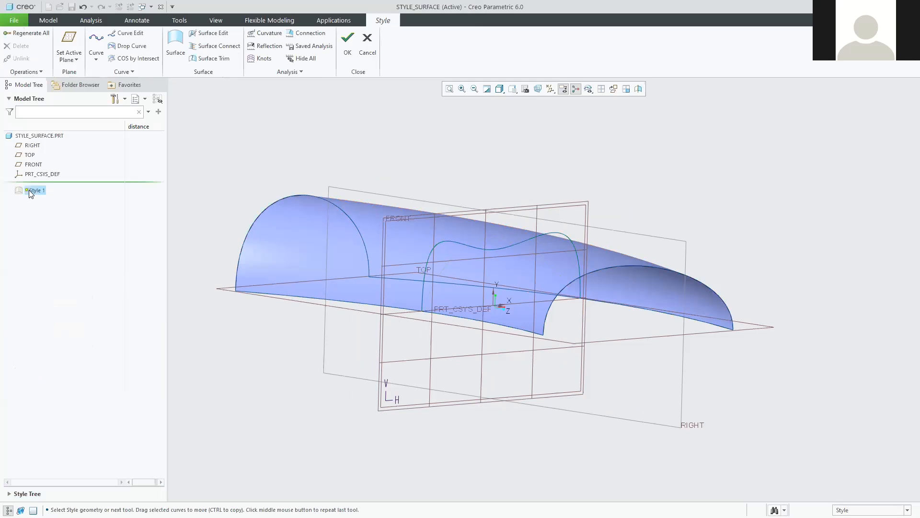
click(9, 495)
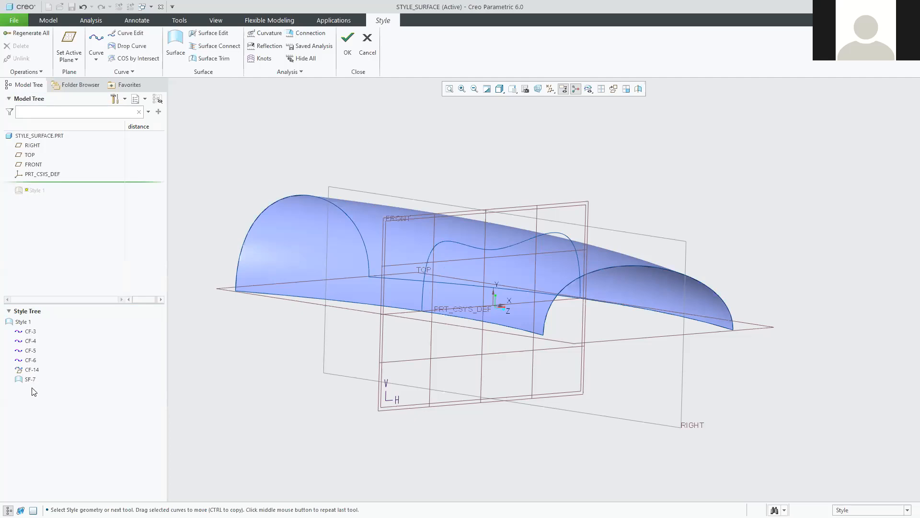
Select the boundary curves, CF-5, CF-6, CF-14 and SF-7 one by one to locate each in the model.
click(29, 340)
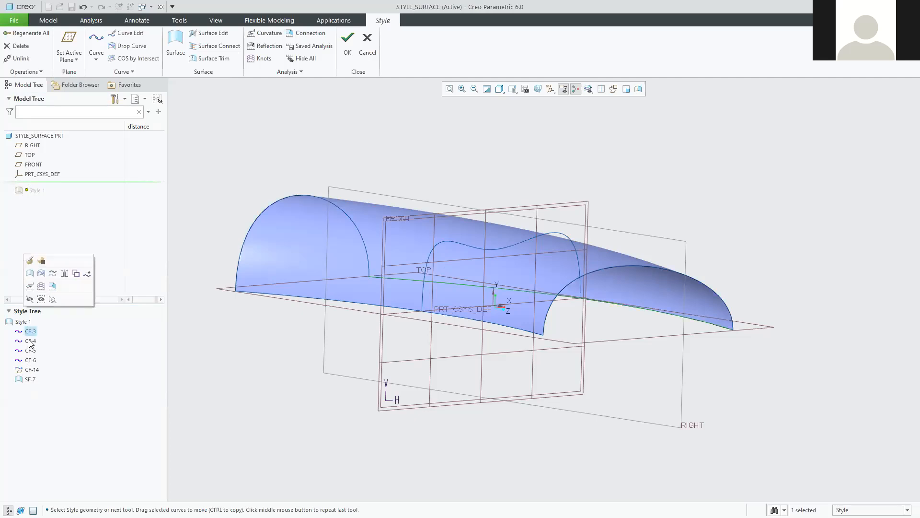
click(31, 350)
click(31, 360)
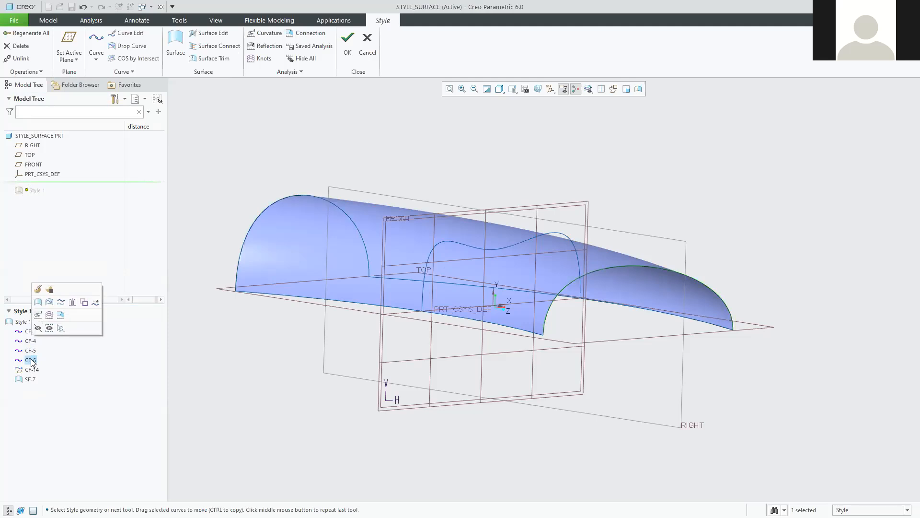
click(22, 369)
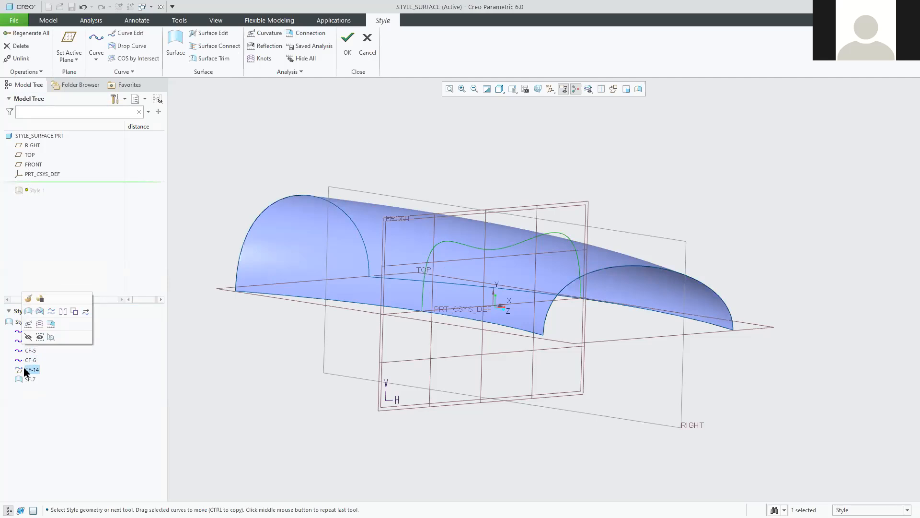
click(28, 379)
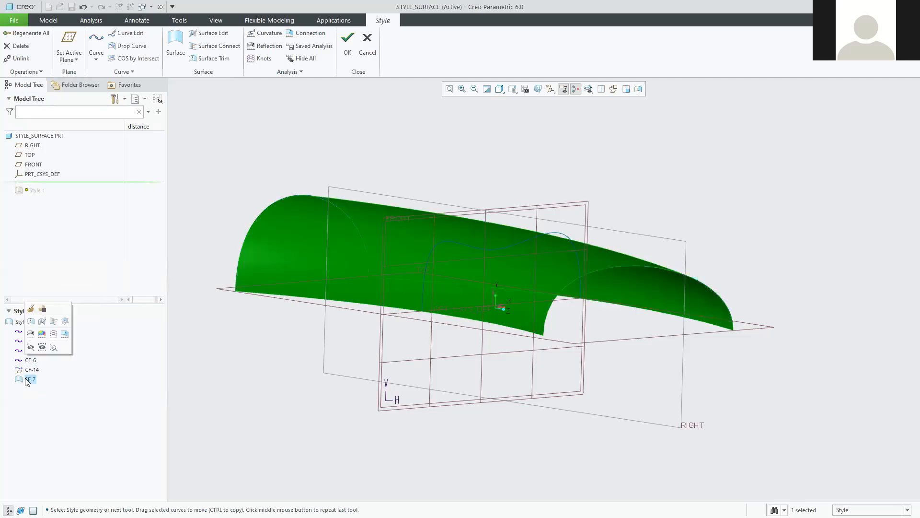
click(200, 379)
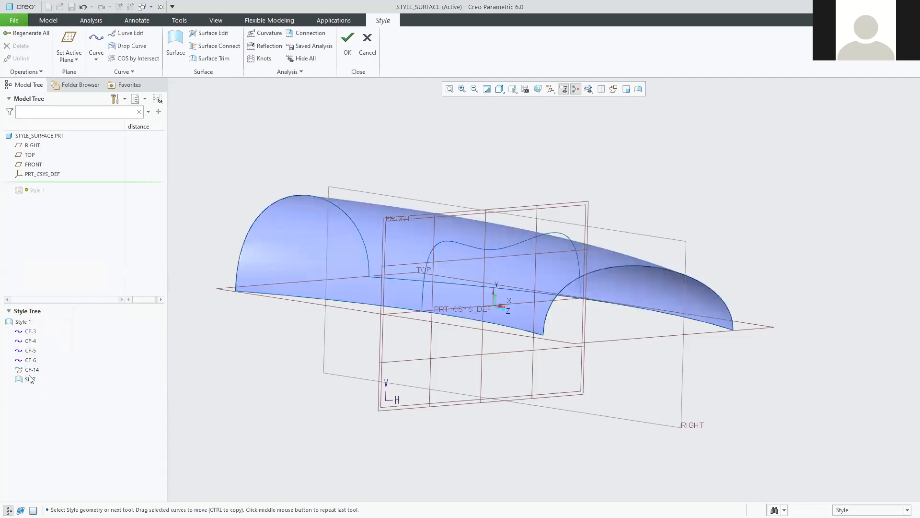
click(21, 380)
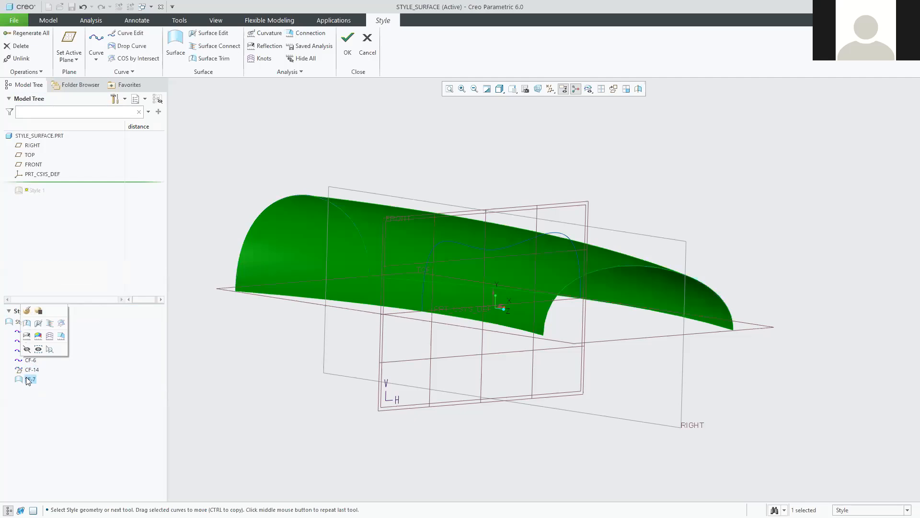
Inspect CF-14 from side and isometric views, then select surface SF-7.
click(21, 371)
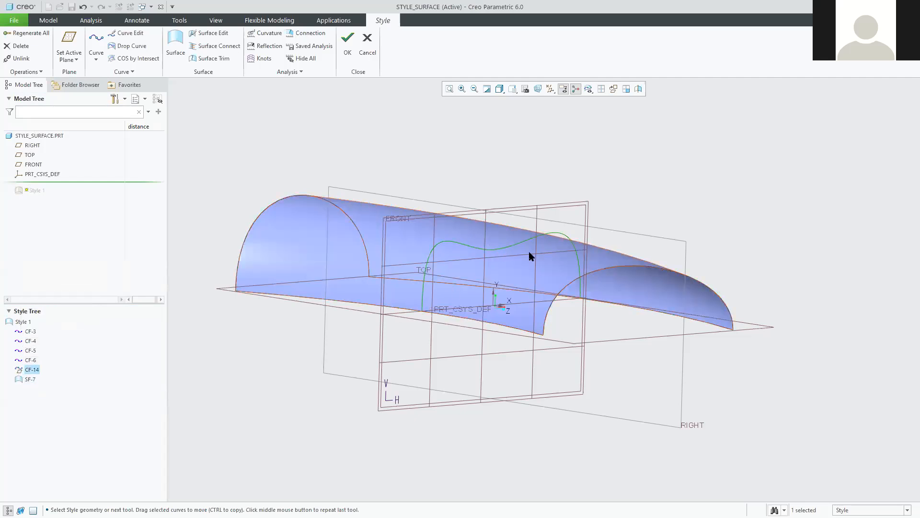
middle_drag(375, 244, 320, 248)
middle_drag(419, 352, 330, 374)
click(236, 423)
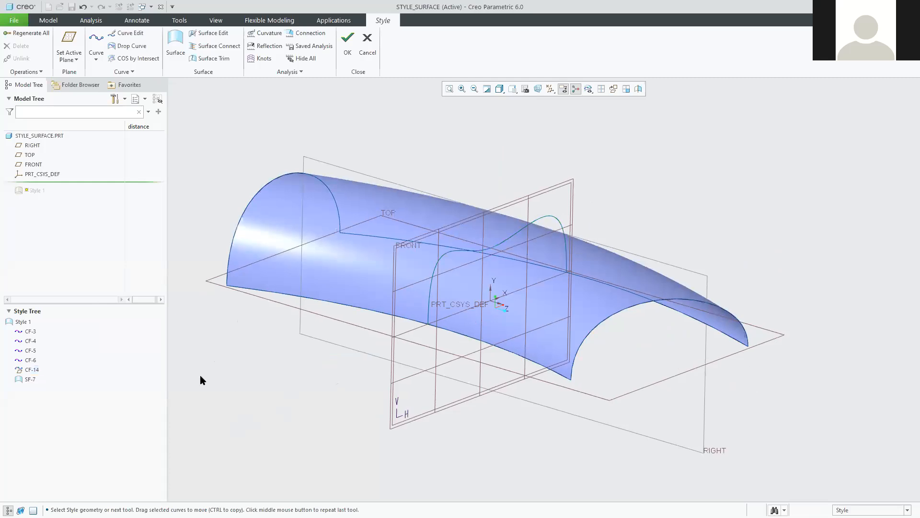
click(30, 379)
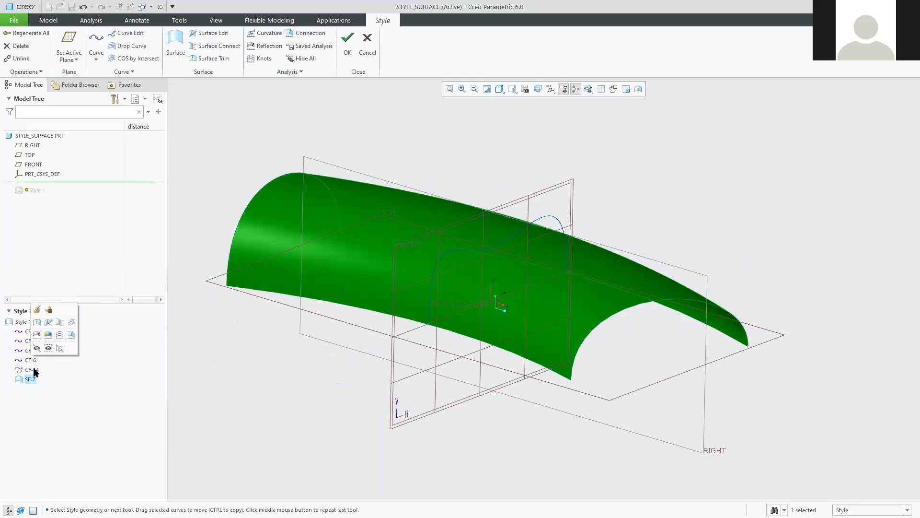
Reopen surface SF-7's definition and look over its References, reparameterization and Options panels.
click(37, 310)
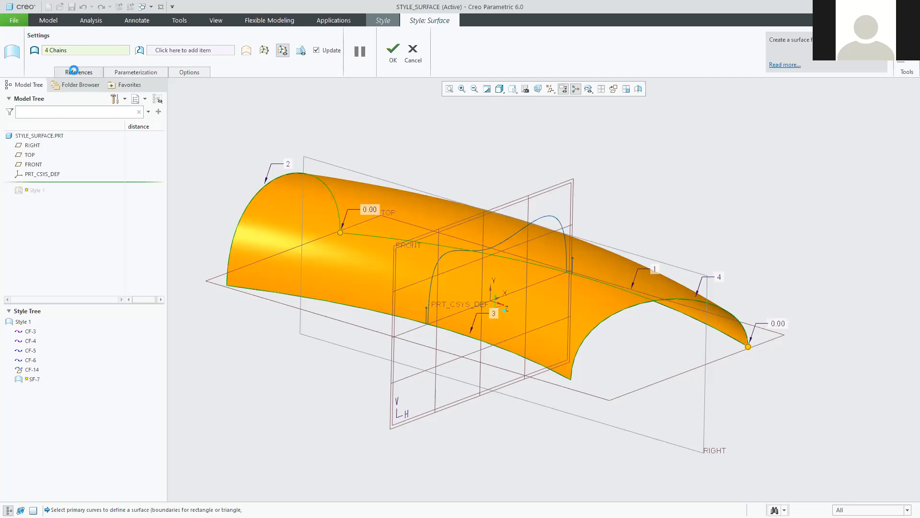
click(76, 73)
click(177, 74)
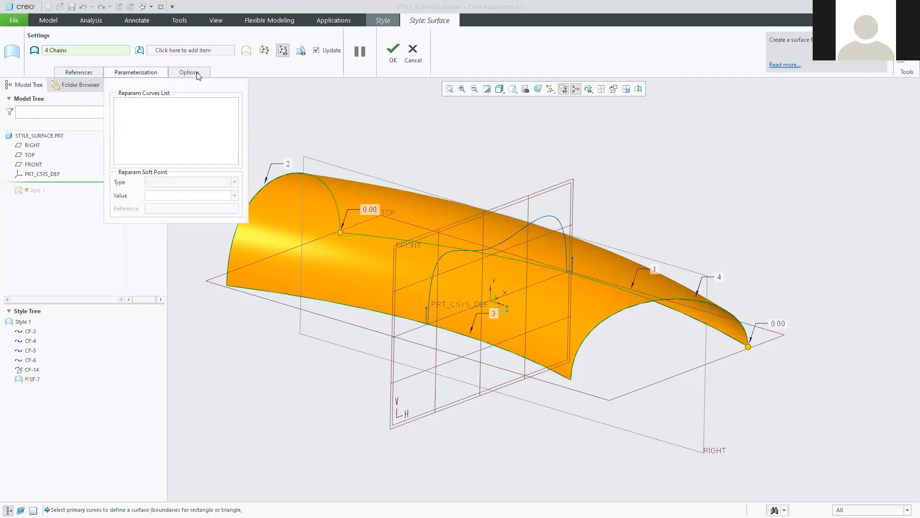
click(197, 74)
Step through SF-7's four boundary chains, highlighting chains 1 to 4 on the model.
click(80, 73)
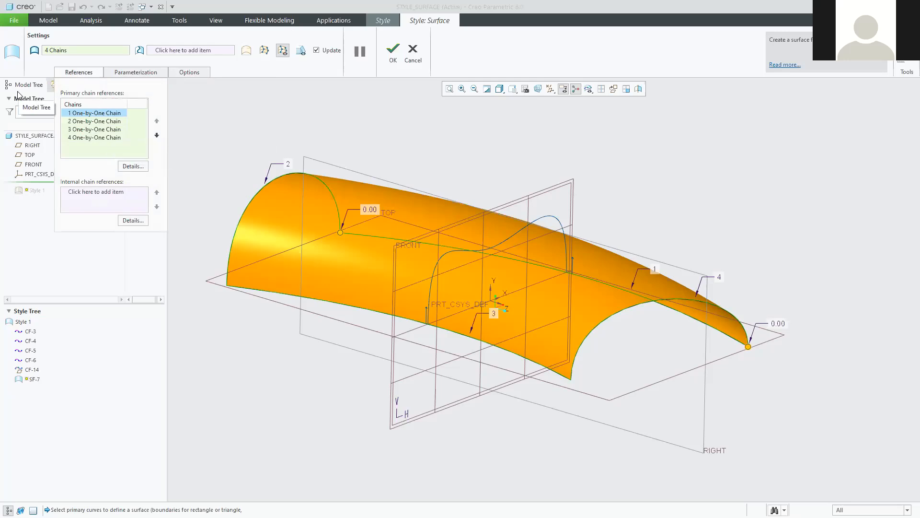
click(75, 72)
click(74, 72)
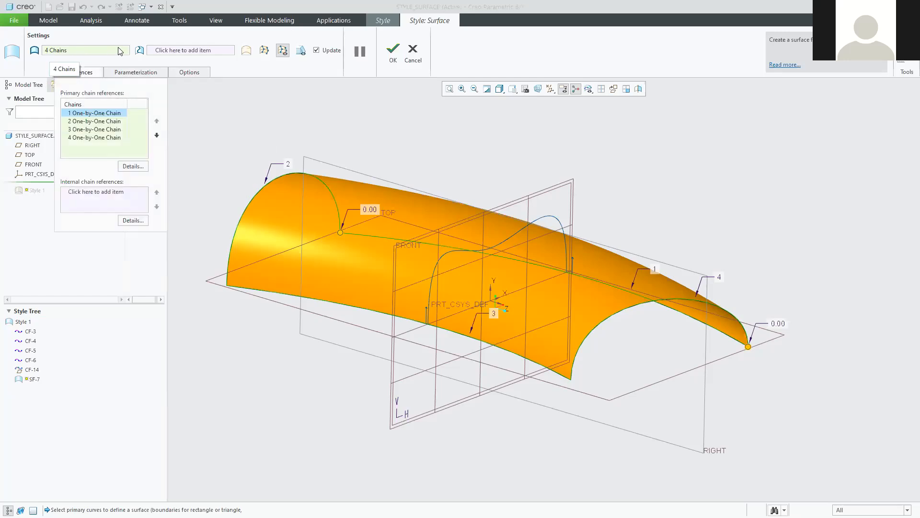
click(88, 74)
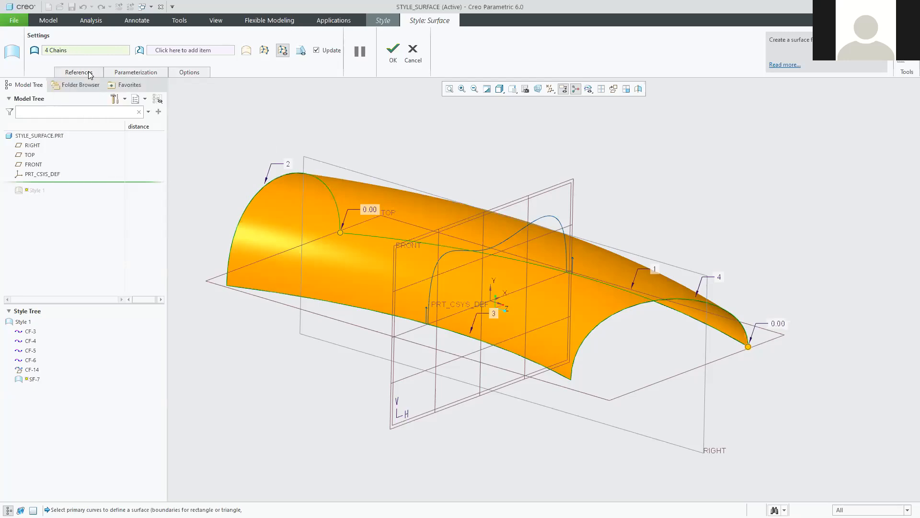
click(89, 73)
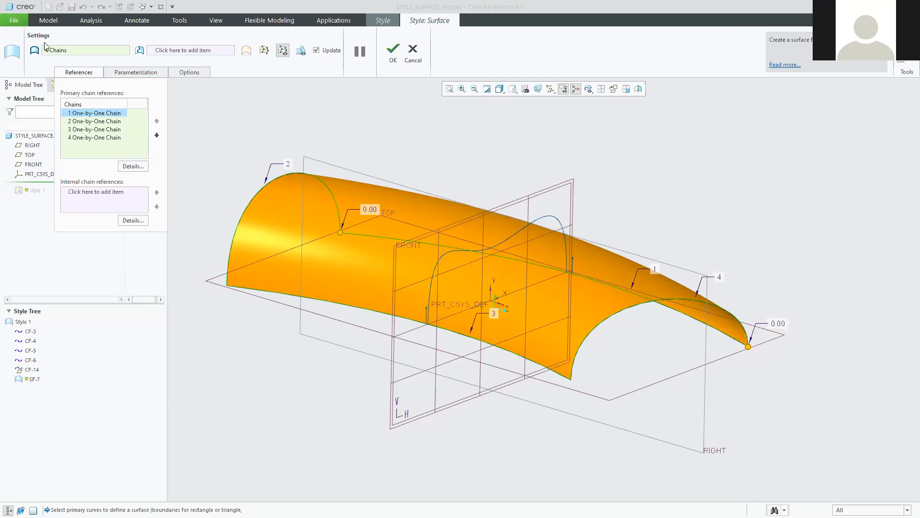
click(87, 121)
click(88, 129)
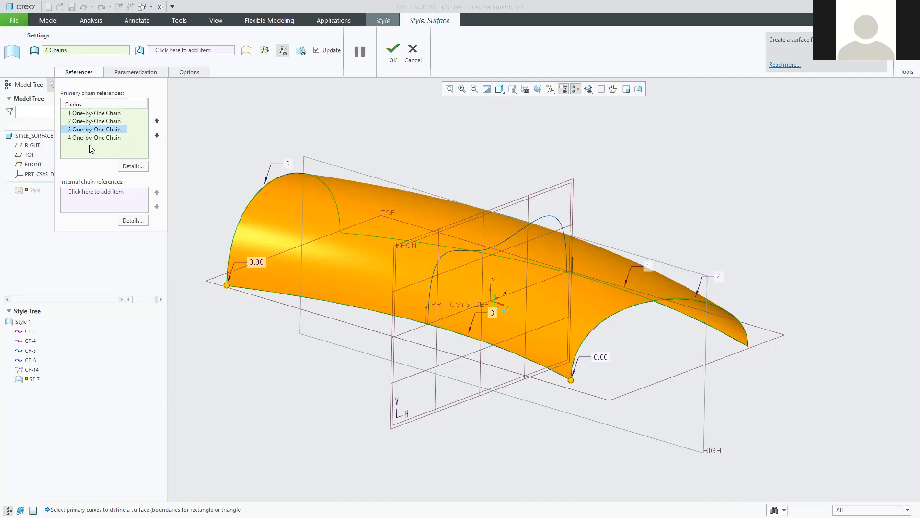
click(89, 138)
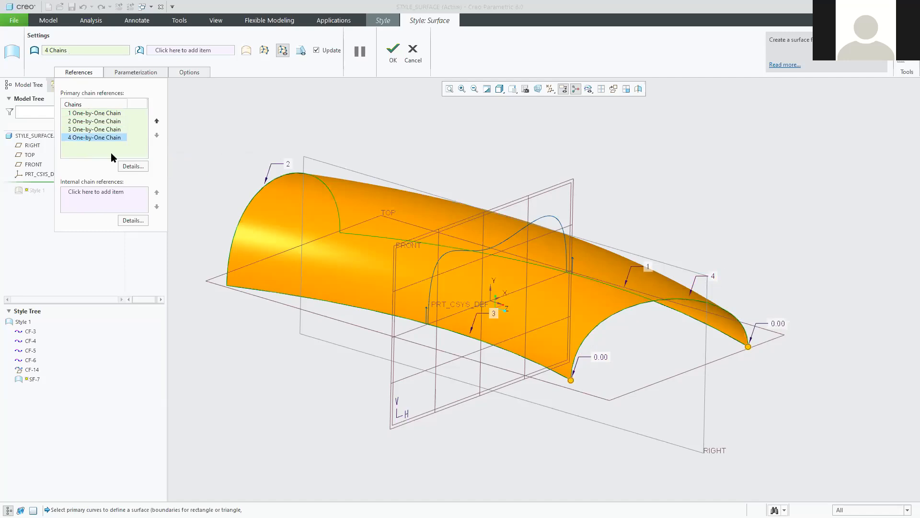
click(80, 113)
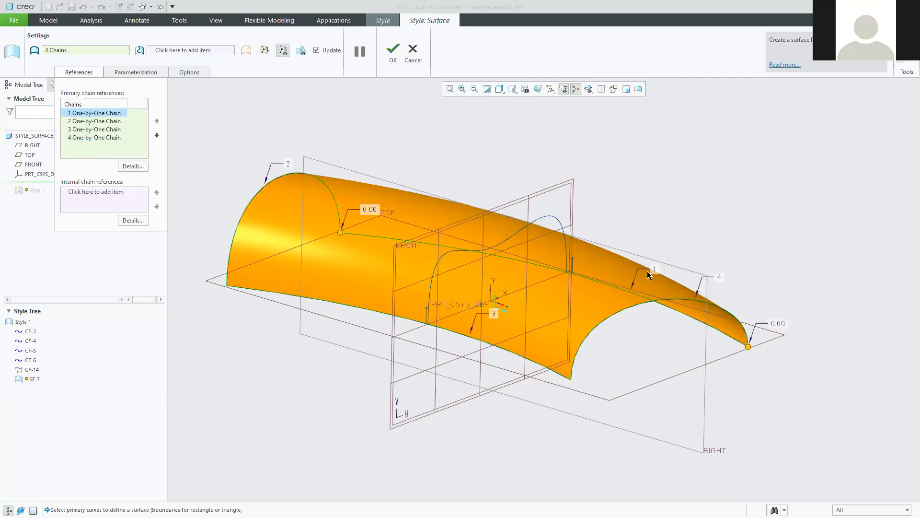
click(93, 129)
click(89, 138)
click(91, 115)
Add the wavy middle curve CF-14 as SF-7's internal chain and accept the surface.
click(106, 201)
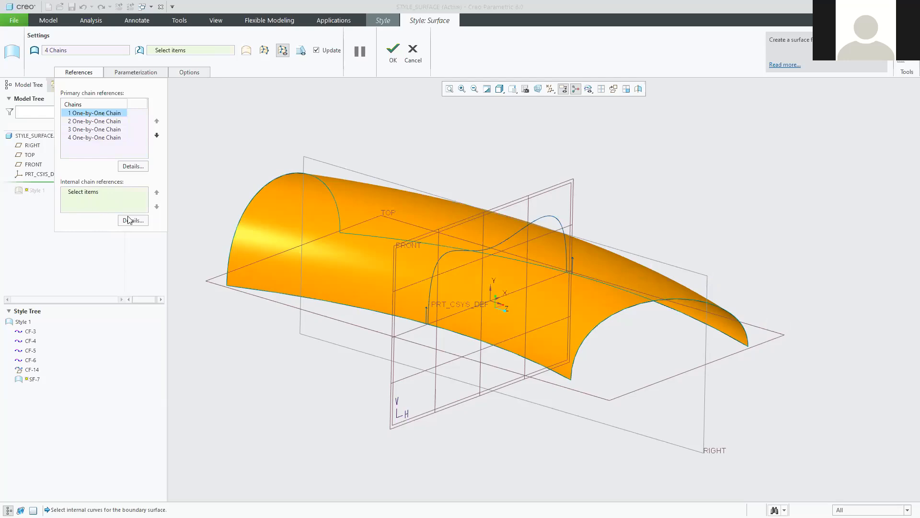
click(447, 253)
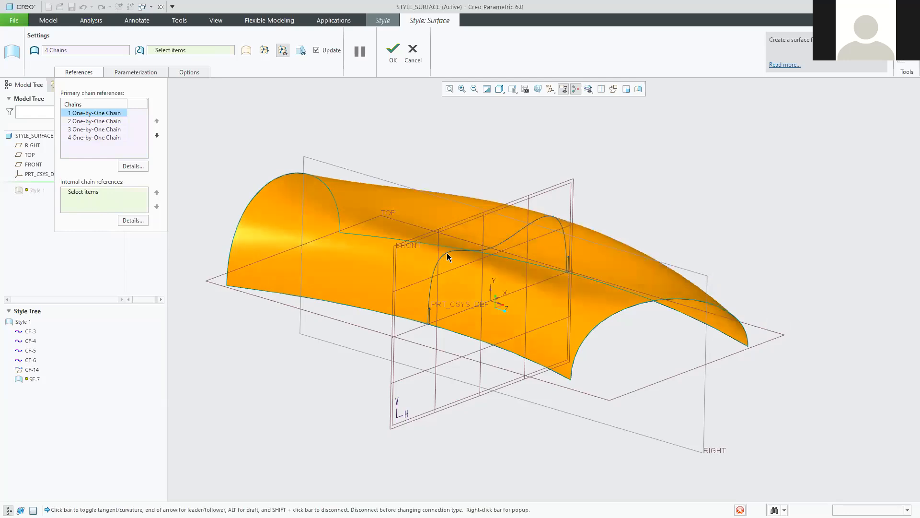
middle_drag(517, 392, 436, 309)
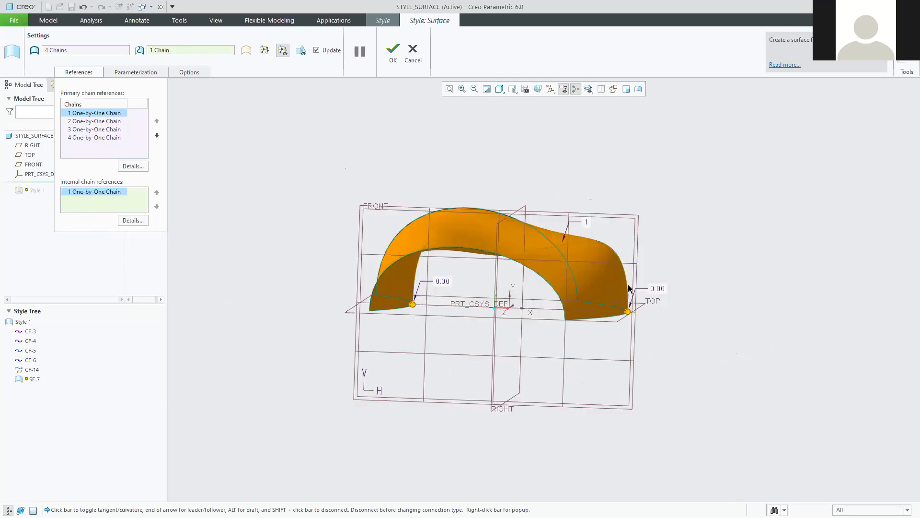
middle_drag(509, 319, 547, 316)
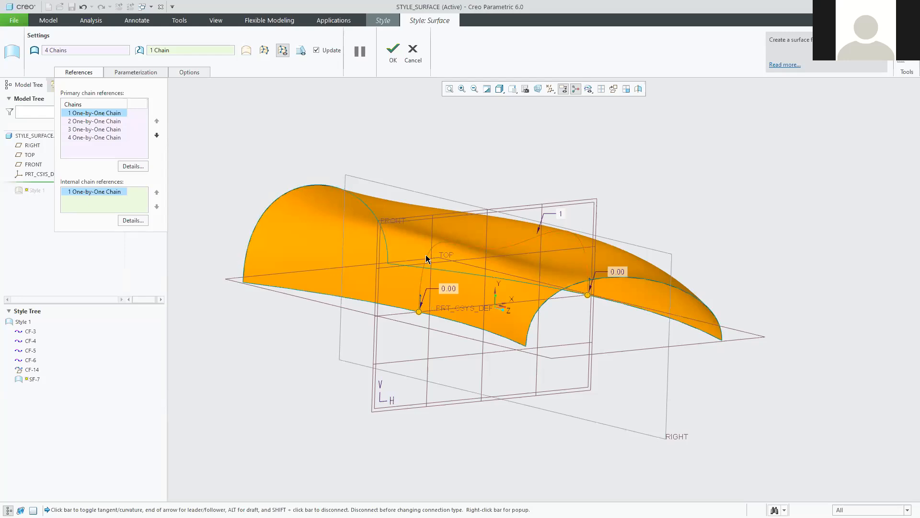
click(391, 51)
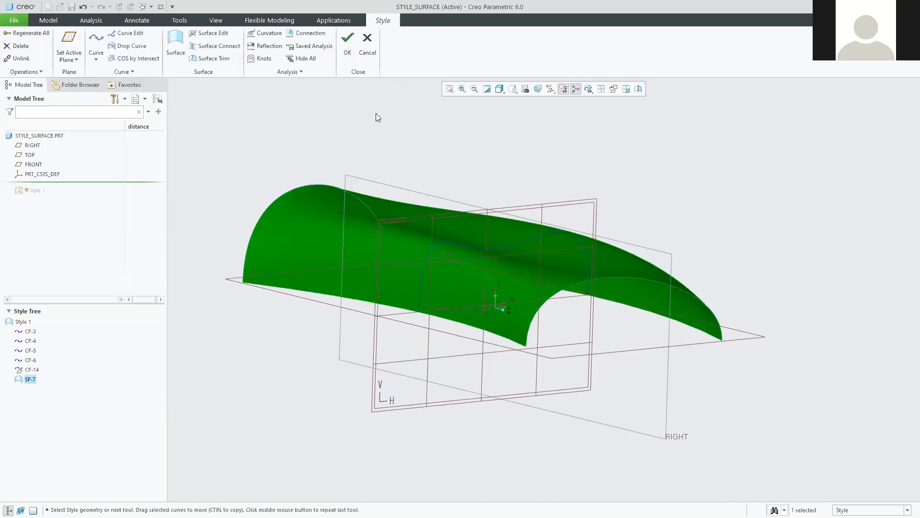
Finish the Style feature so the thickened part regenerates.
click(255, 384)
middle_drag(260, 360, 307, 336)
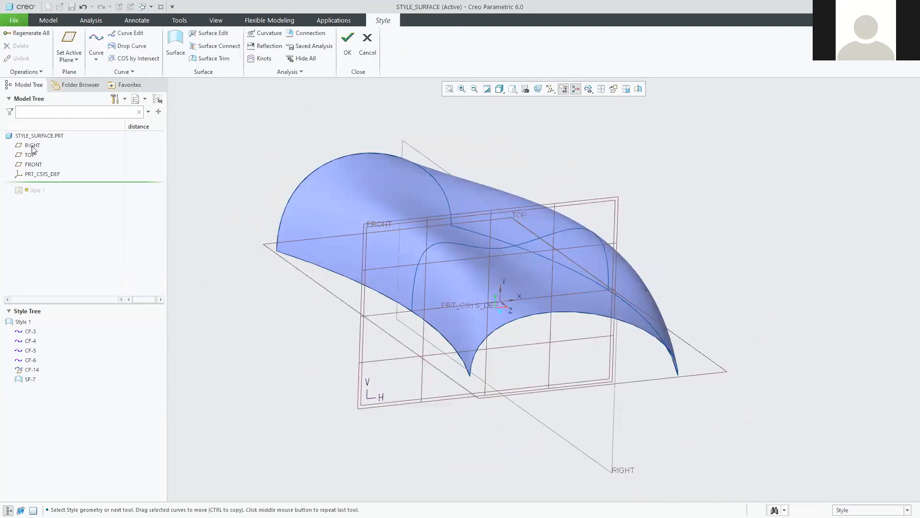
click(348, 42)
Orbit and zoom around the regenerated tube, viewing it from oblique and side angles.
middle_drag(333, 311, 298, 327)
click(671, 196)
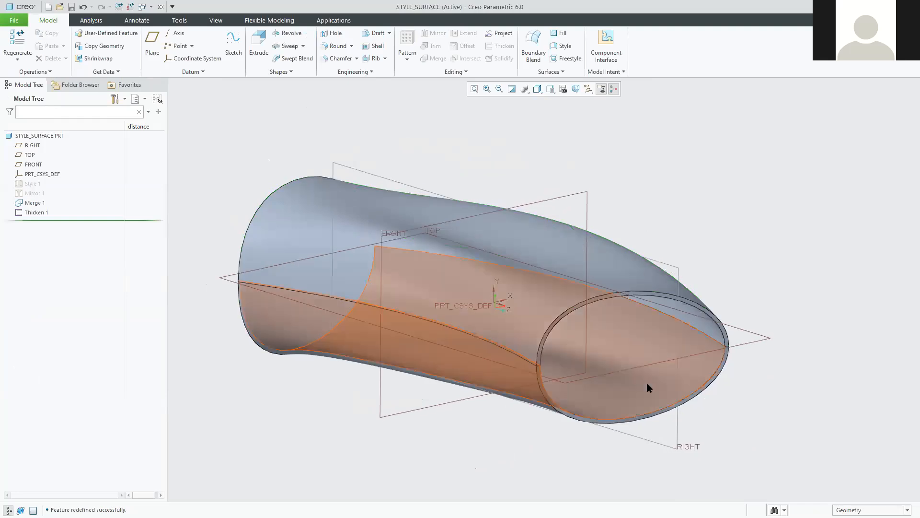
mouse_move(624, 371)
middle_down()
mouse_move(580, 366)
mouse_move(642, 360)
middle_up()
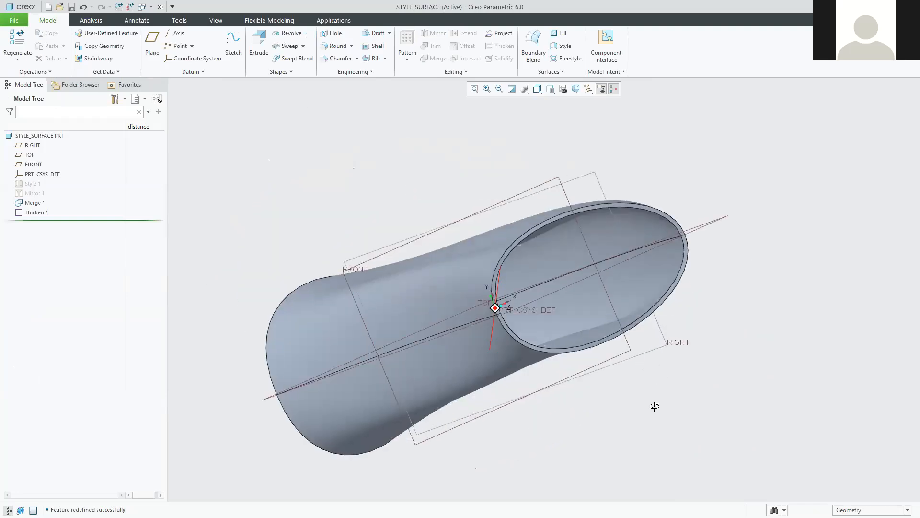
middle_drag(655, 406, 48, 195)
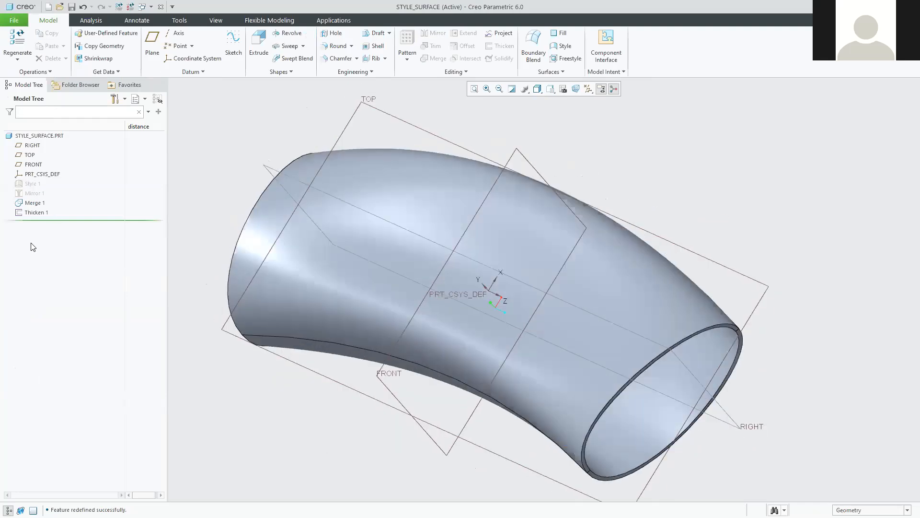
middle_drag(426, 336, 616, 296)
mouse_move(497, 251)
middle_down()
mouse_move(513, 305)
mouse_move(467, 303)
middle_up()
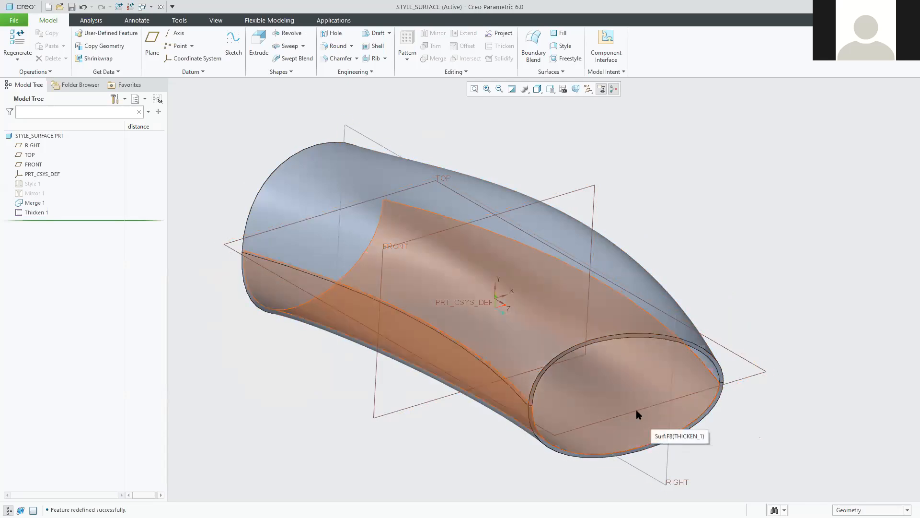
scroll(551, 406, up, 3)
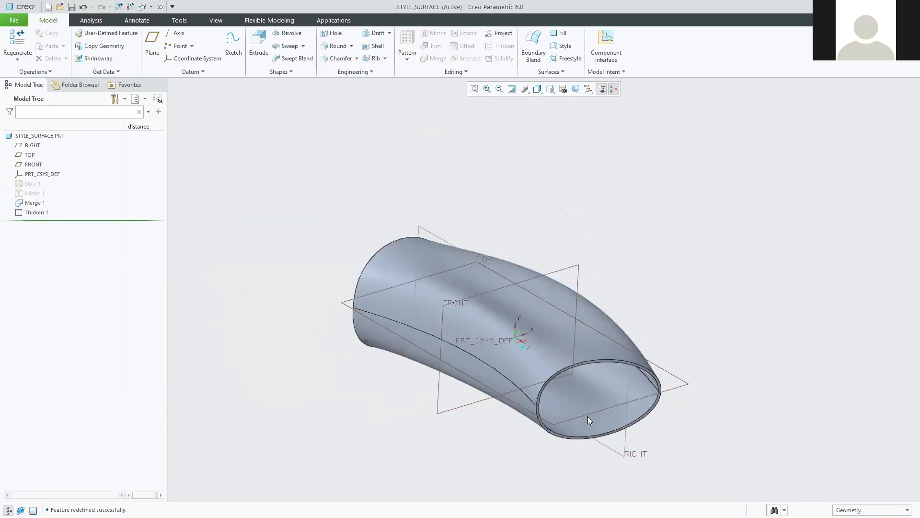
scroll(614, 422, down, 3)
scroll(720, 423, up, 3)
scroll(767, 425, down, 3)
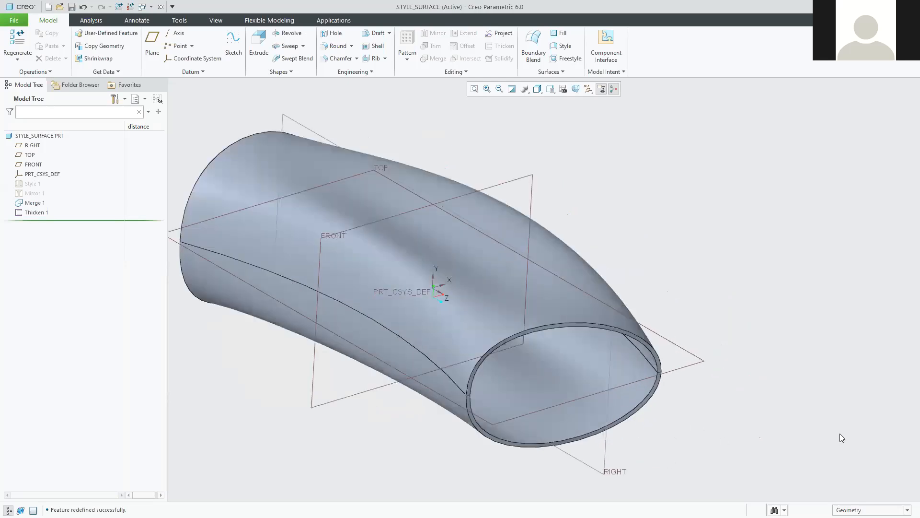
Pan and orbit to see the tube lengthwise, then select Style 1 in the Model Tree.
shift+middle_drag(697, 394, 731, 389)
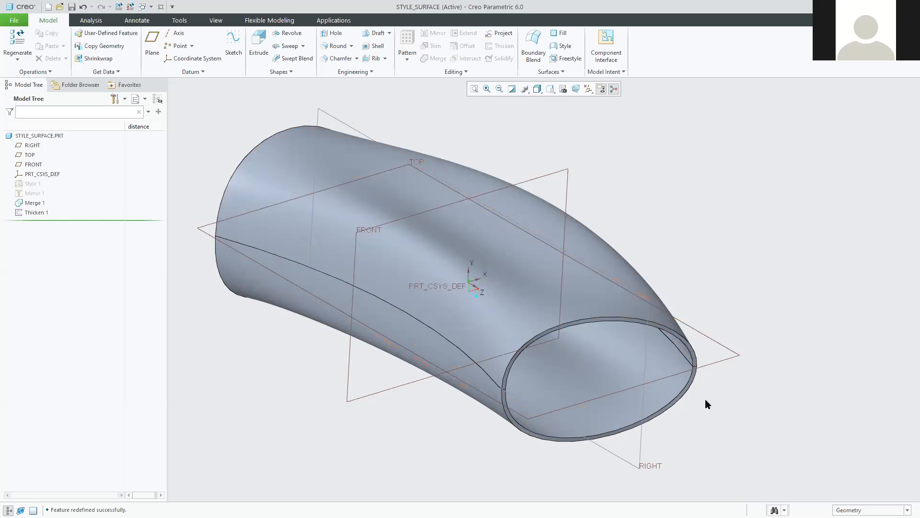
middle_drag(512, 480, 480, 475)
mouse_move(536, 472)
middle_down()
mouse_move(567, 501)
mouse_move(561, 476)
mouse_move(510, 494)
mouse_move(498, 473)
mouse_move(509, 489)
mouse_move(497, 477)
mouse_move(530, 475)
mouse_move(511, 491)
mouse_move(536, 489)
mouse_move(506, 455)
middle_up()
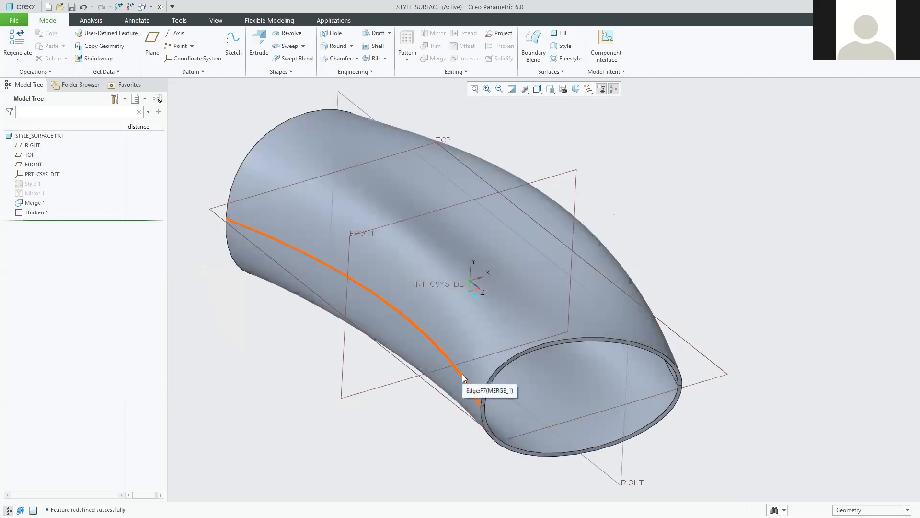
click(27, 186)
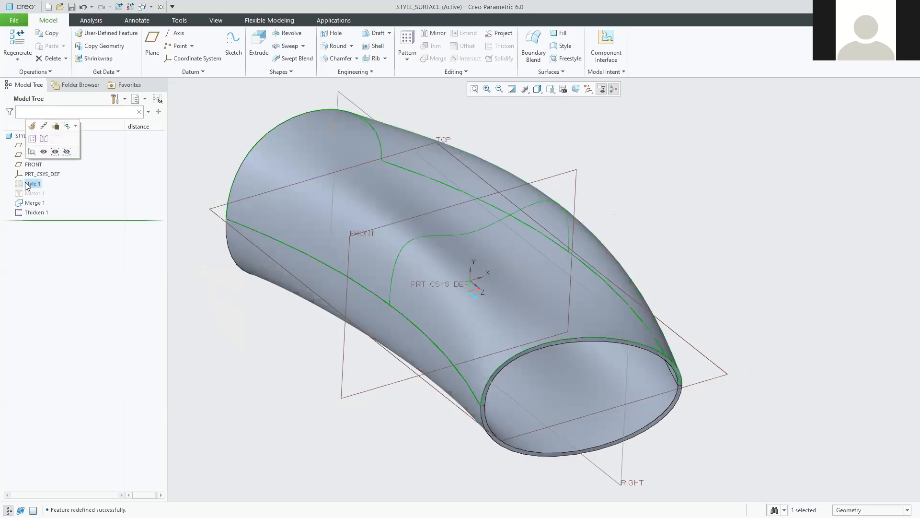
Reopen Style 1, inspect the surface around its middle curve, and close it again.
click(32, 126)
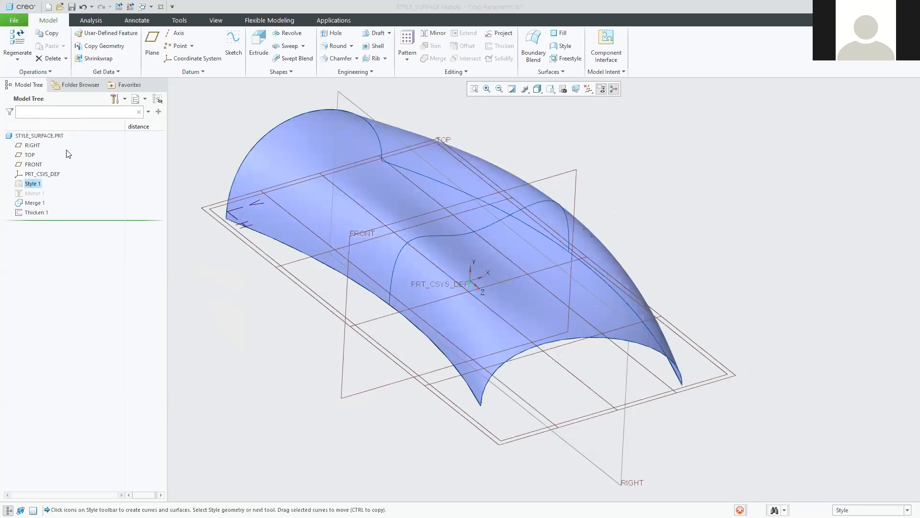
click(445, 237)
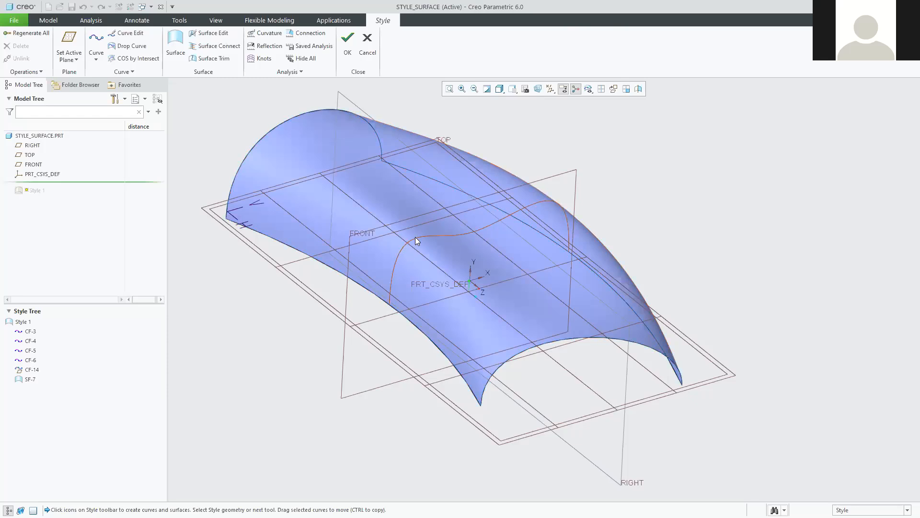
middle_drag(478, 250, 458, 232)
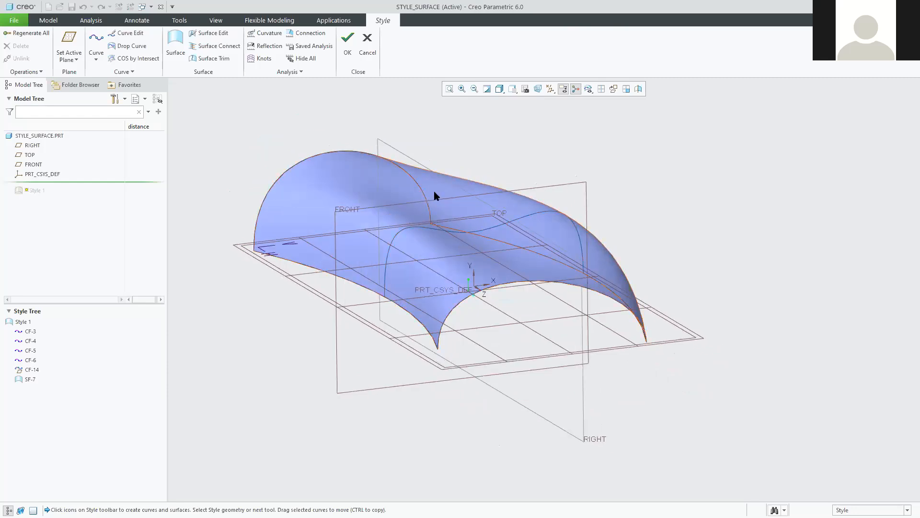
mouse_move(408, 245)
middle_down()
mouse_move(322, 337)
mouse_move(249, 304)
middle_up()
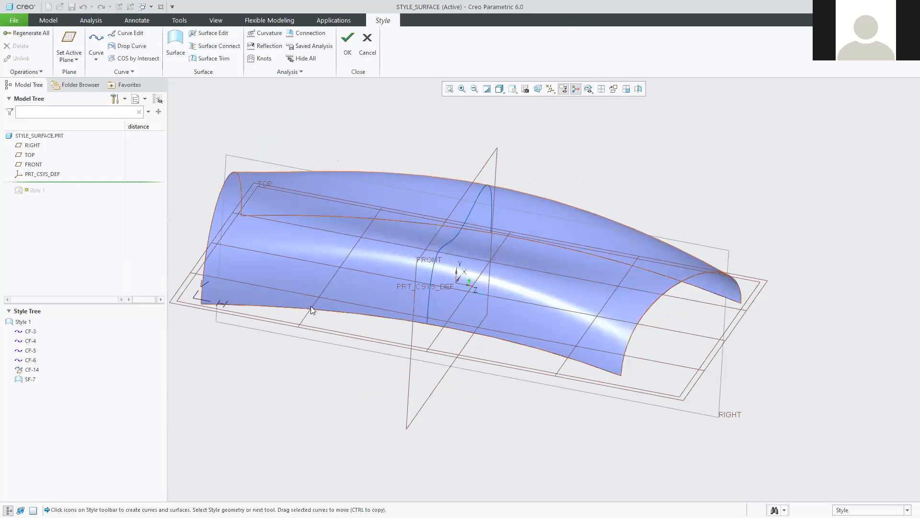
click(348, 43)
Redefine Style 1 again and locate curves CF-3 and CF-4 in the Style Tree.
click(194, 126)
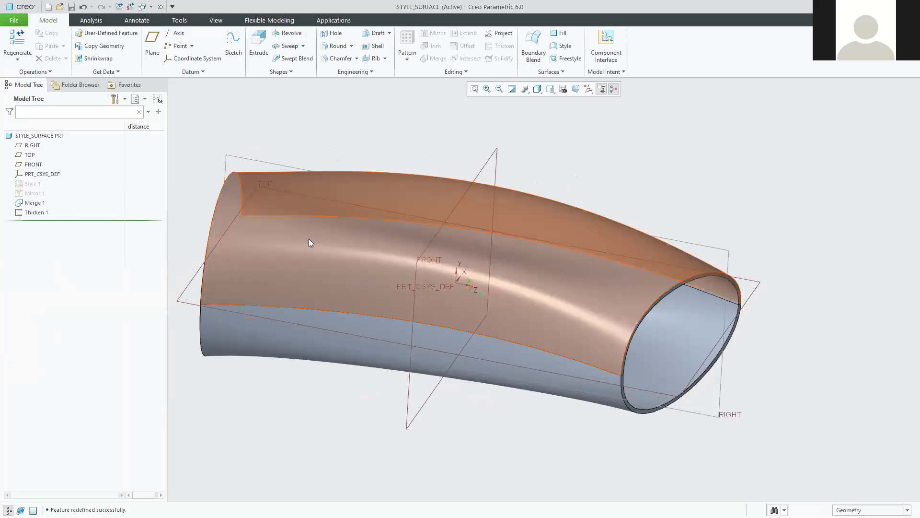
click(32, 185)
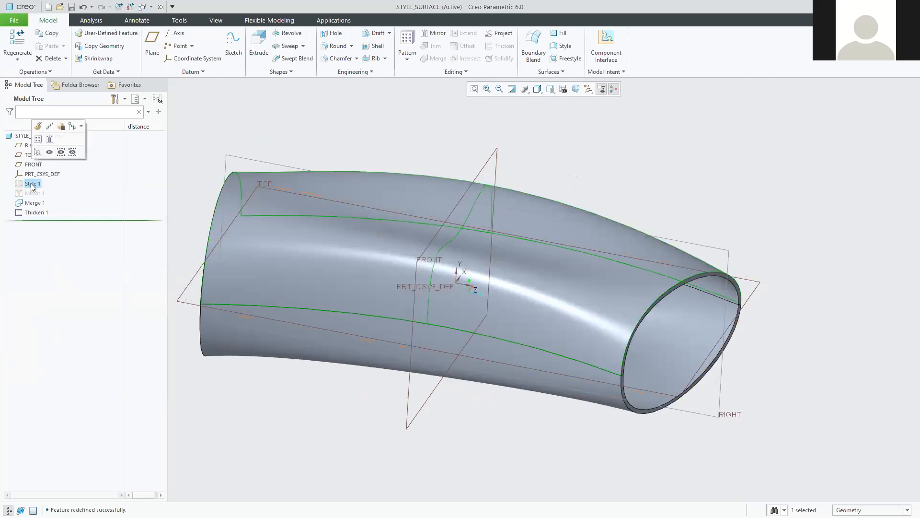
click(38, 127)
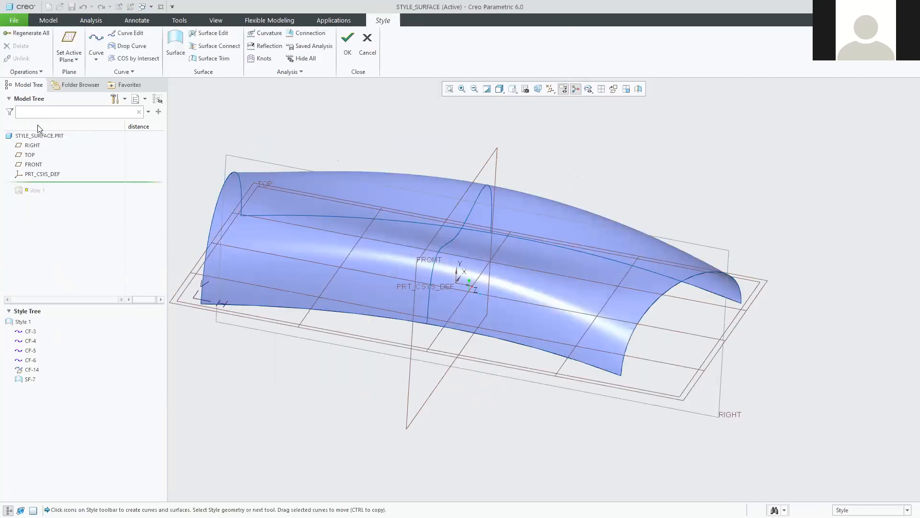
middle_drag(191, 286, 238, 315)
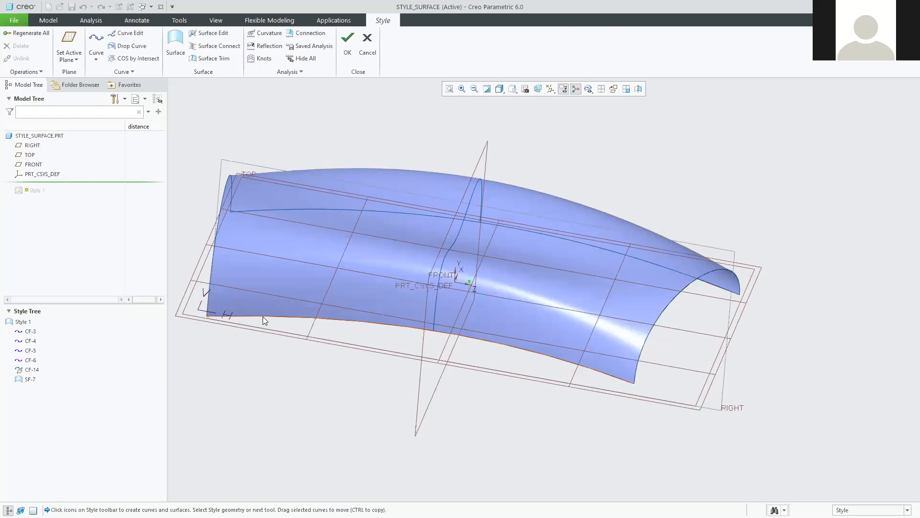
click(27, 331)
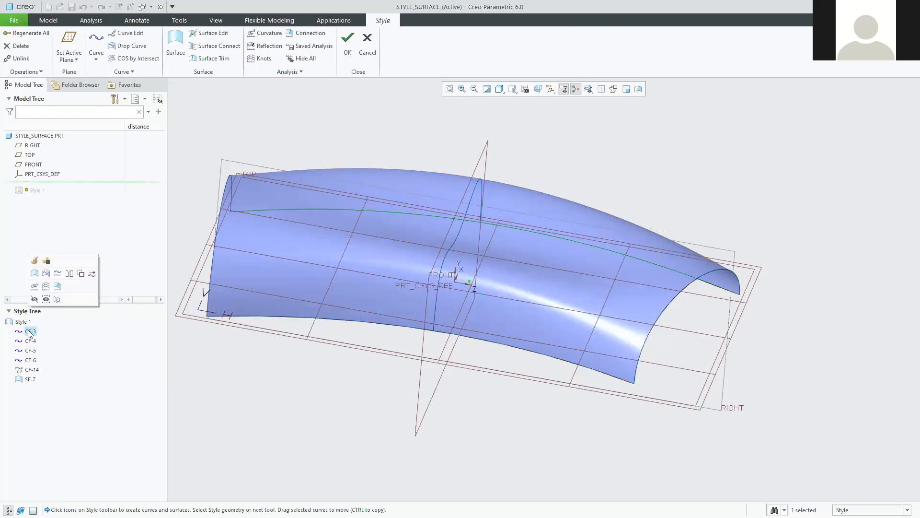
click(30, 341)
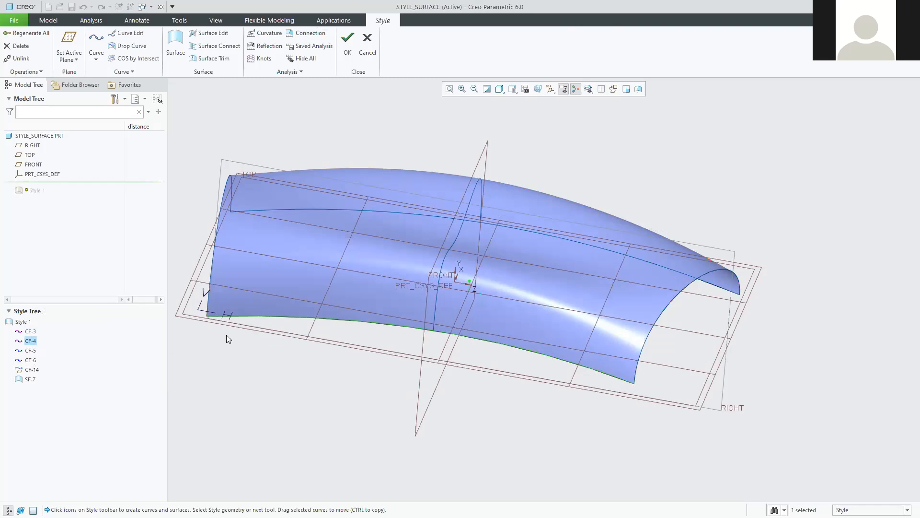
Open the bottom-edge curve CF-4 in Curve Edit to expose its points.
right_click(27, 341)
click(23, 341)
double_click(34, 339)
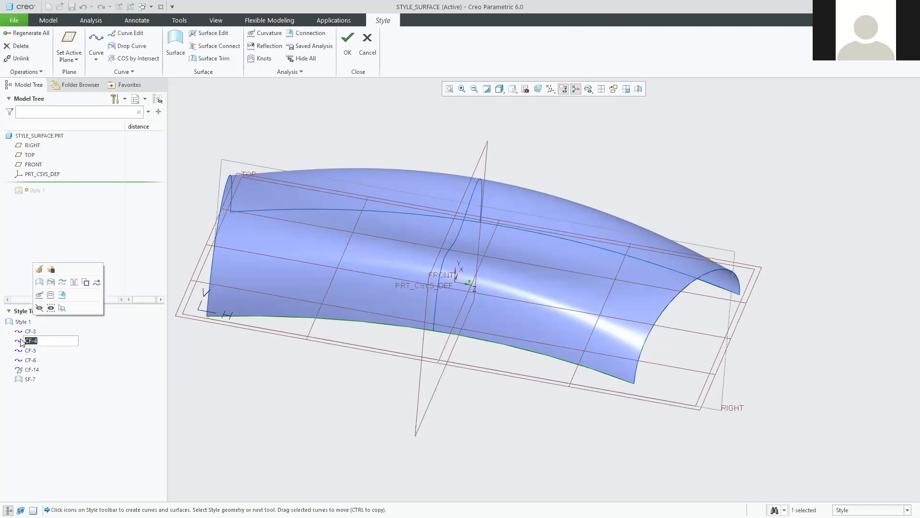
click(18, 341)
click(277, 343)
double_click(269, 315)
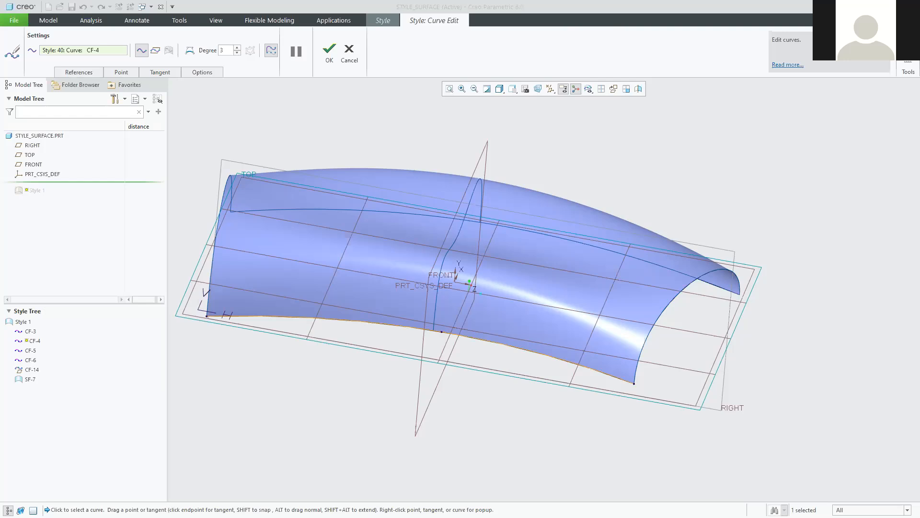
drag(919, 36, 555, 36)
Zoom the tutorial PDF in three times to study page 13's wavy rebuilt surface.
scroll(361, 393, down, 2)
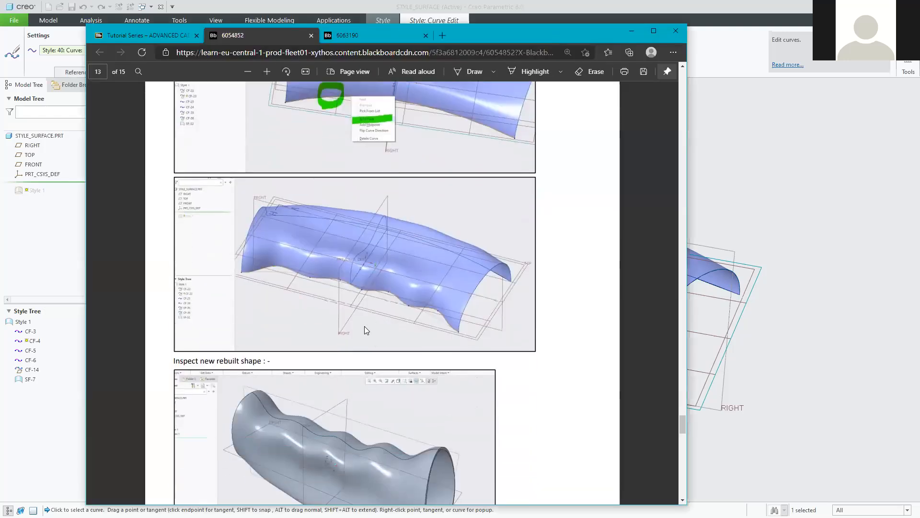
scroll(364, 325, up, 1)
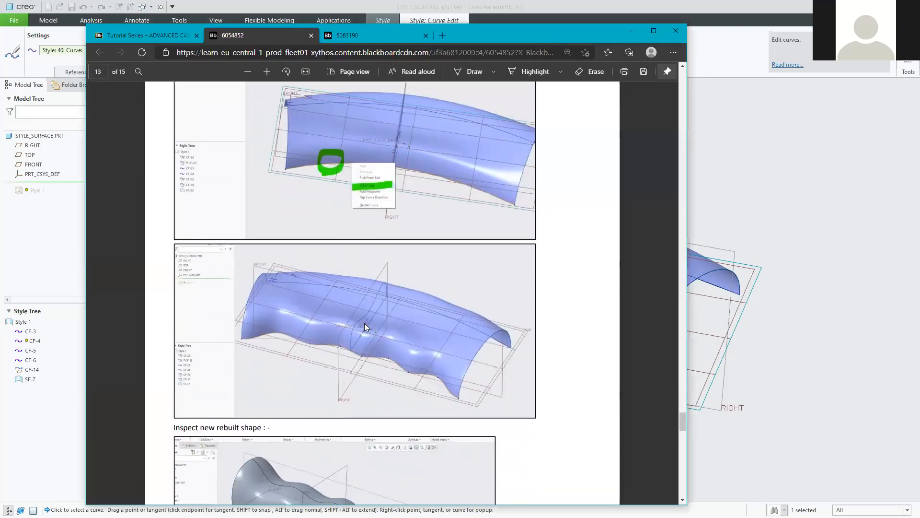
click(266, 71)
click(267, 71)
click(266, 71)
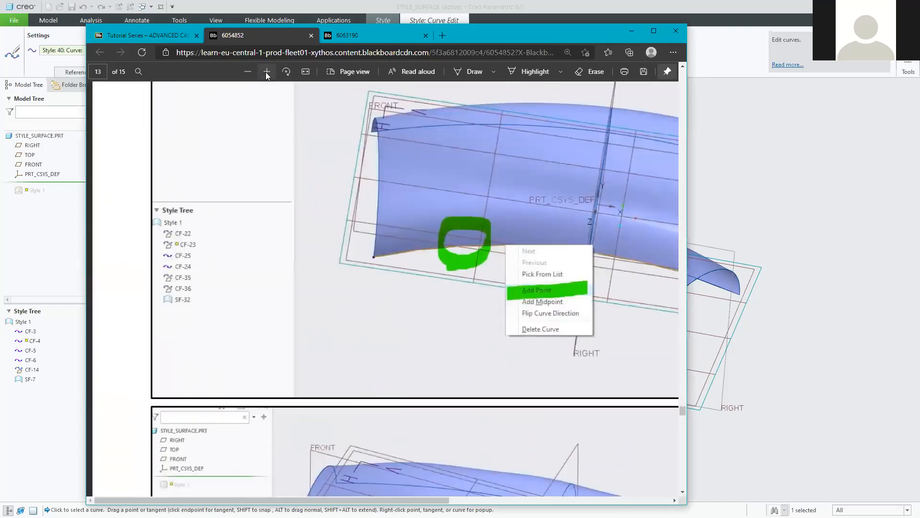
scroll(464, 313, down, 2)
scroll(464, 312, down, 3)
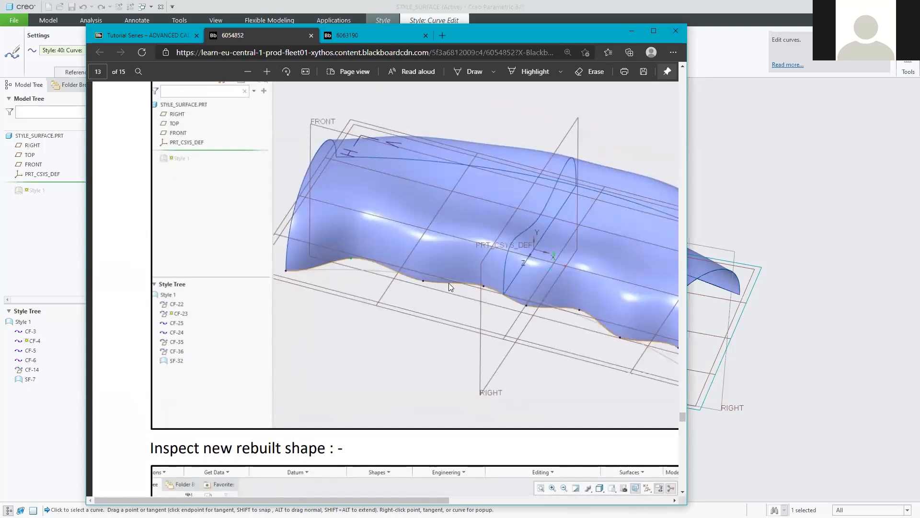
drag(441, 498, 523, 500)
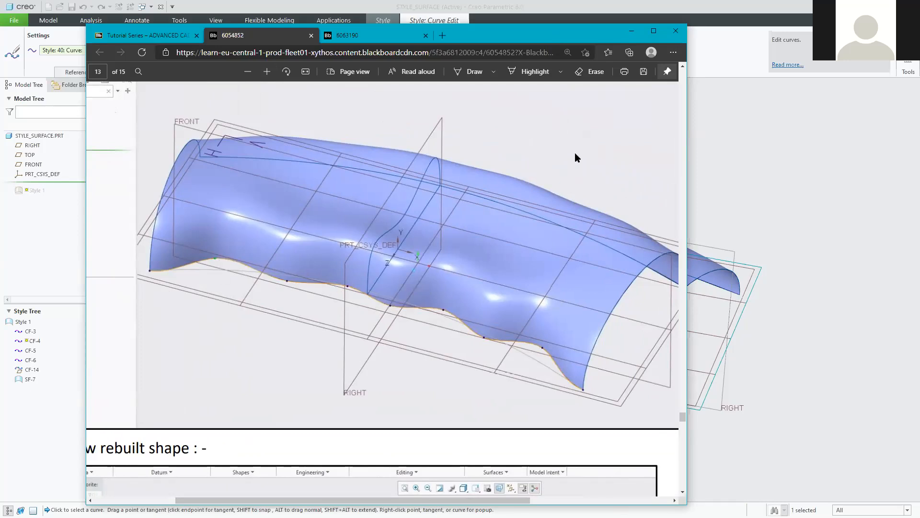
click(624, 35)
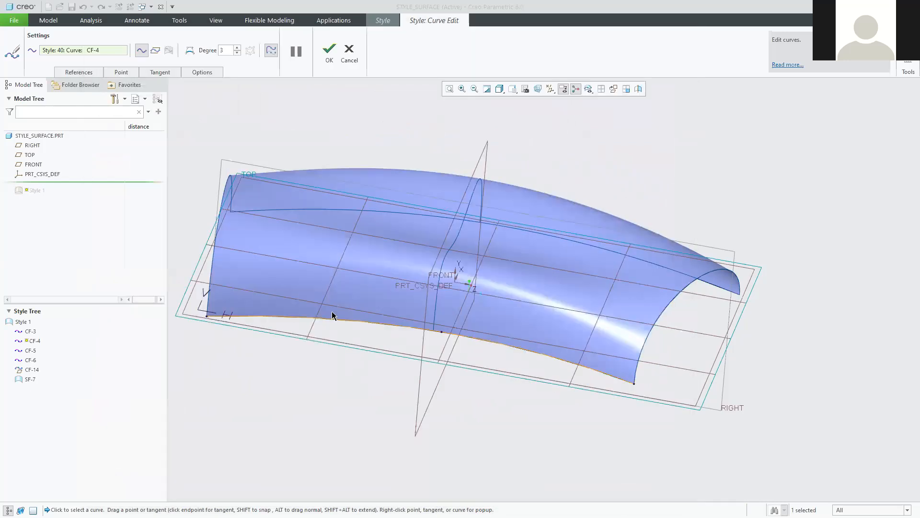
Add a point near CF-4's left end and drag it up and down to bow the edge.
right_click(262, 315)
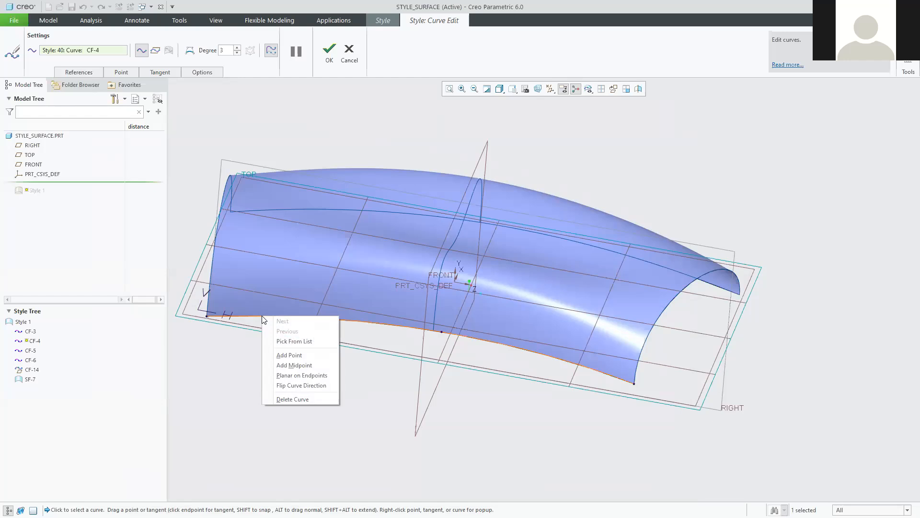
click(290, 355)
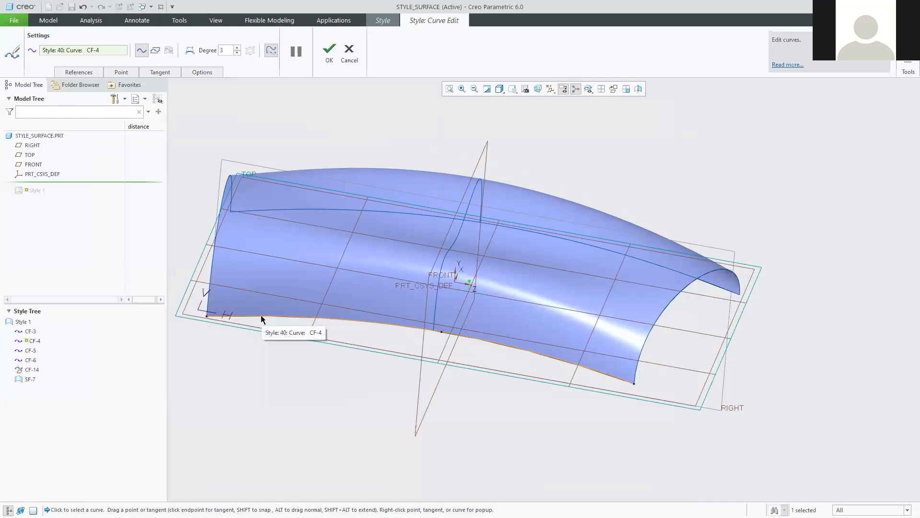
drag(261, 315, 263, 305)
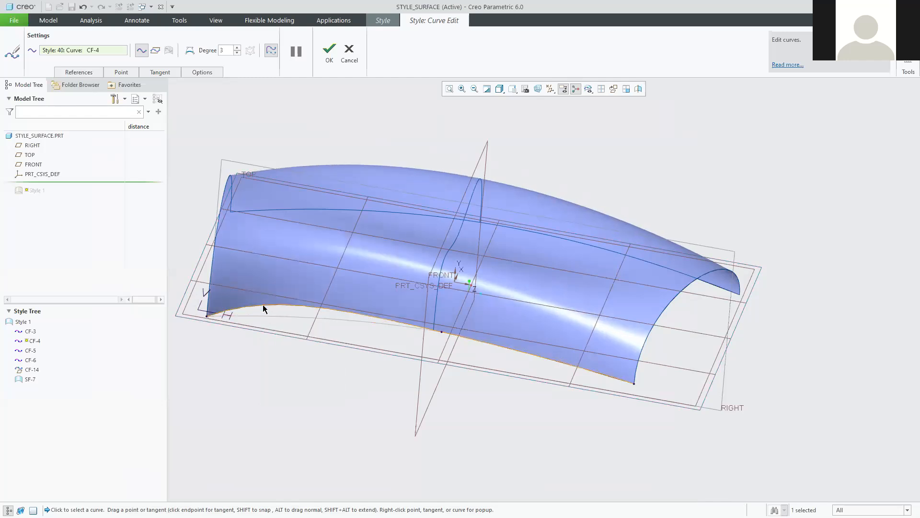
mouse_move(263, 305)
mouse_down()
mouse_move(260, 363)
mouse_move(267, 306)
mouse_up()
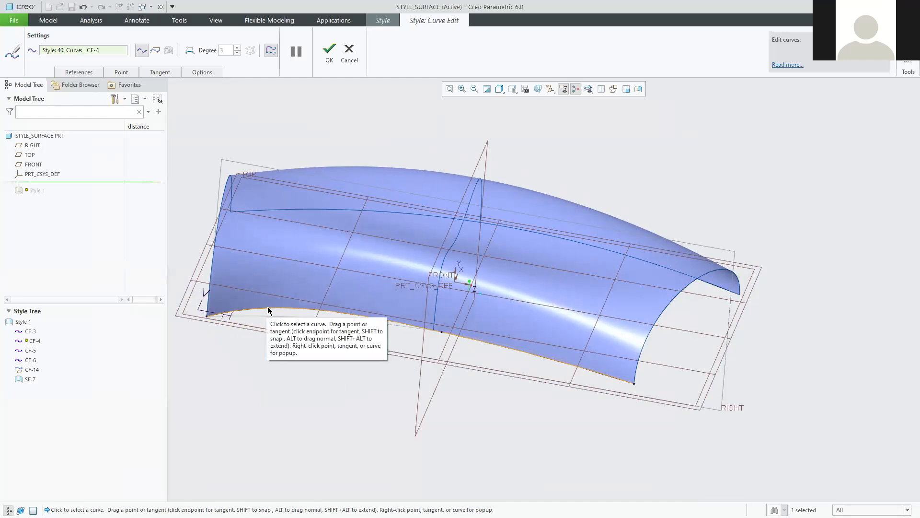
drag(267, 306, 266, 316)
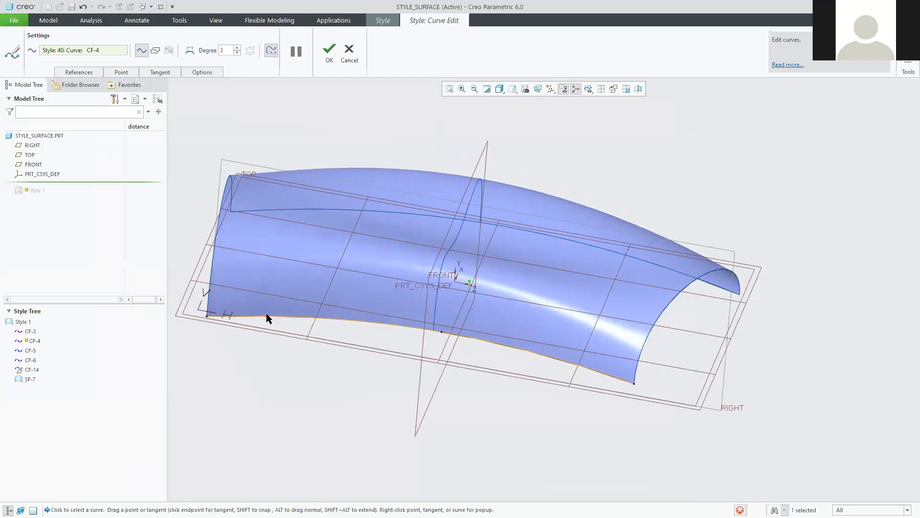
drag(266, 315, 267, 307)
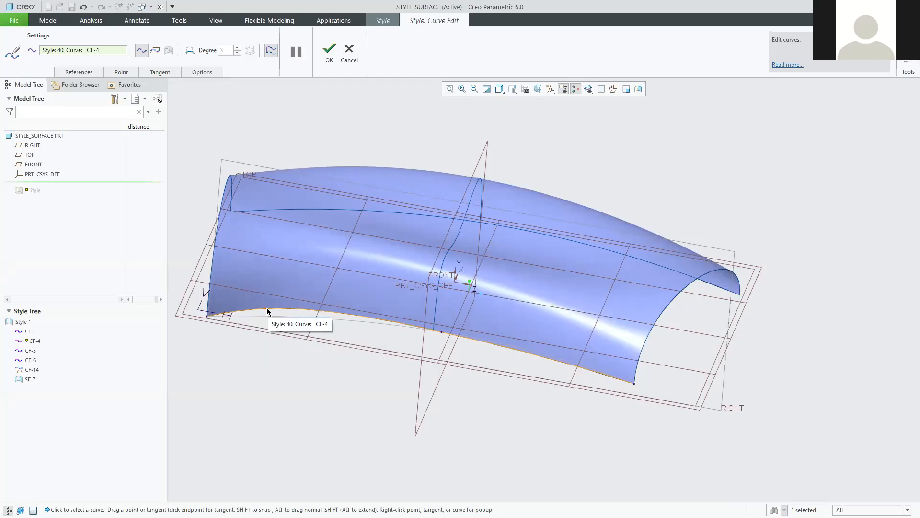
mouse_move(266, 307)
mouse_down()
mouse_move(277, 237)
mouse_move(271, 312)
mouse_up()
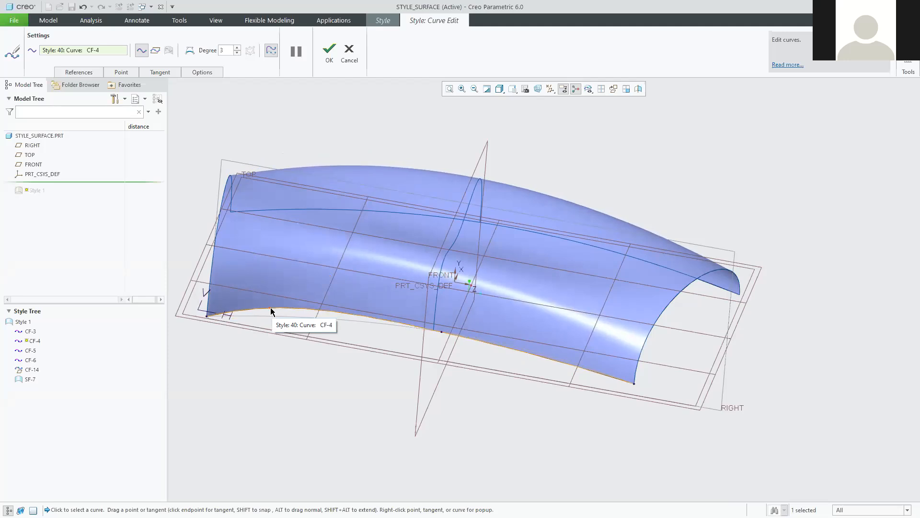
right_click(322, 311)
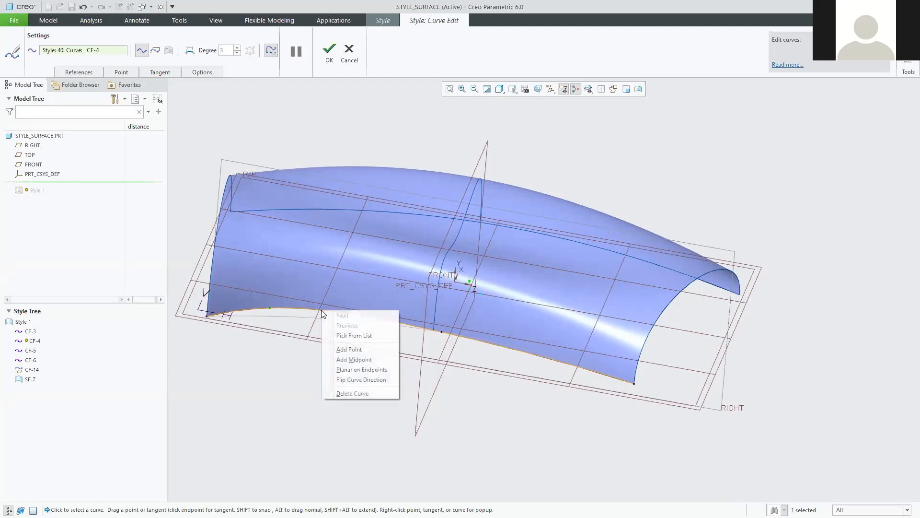
Add two more points along the middle of CF-4 and drag them into waves.
click(354, 349)
drag(321, 310, 319, 317)
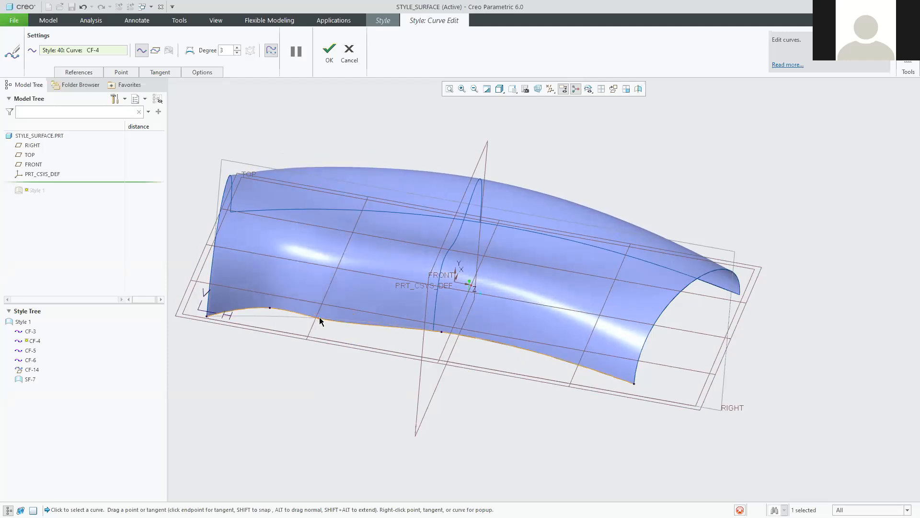
right_click(363, 325)
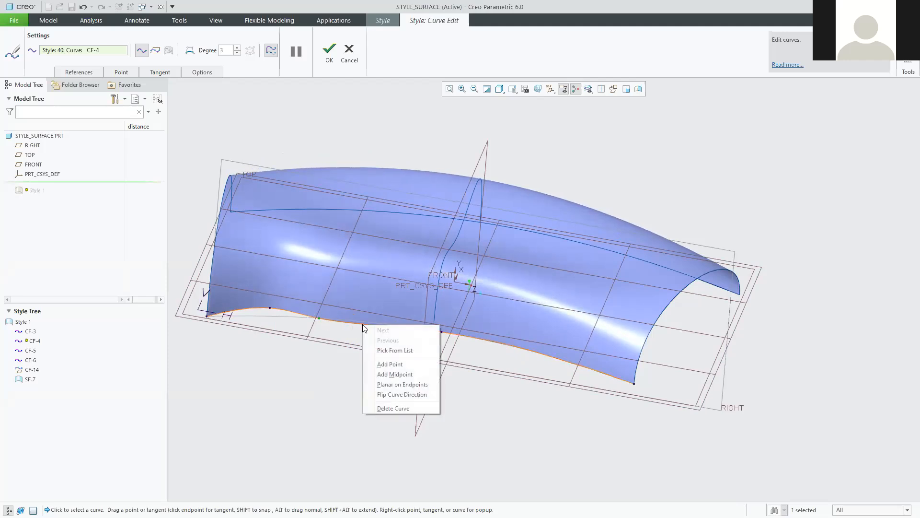
click(389, 365)
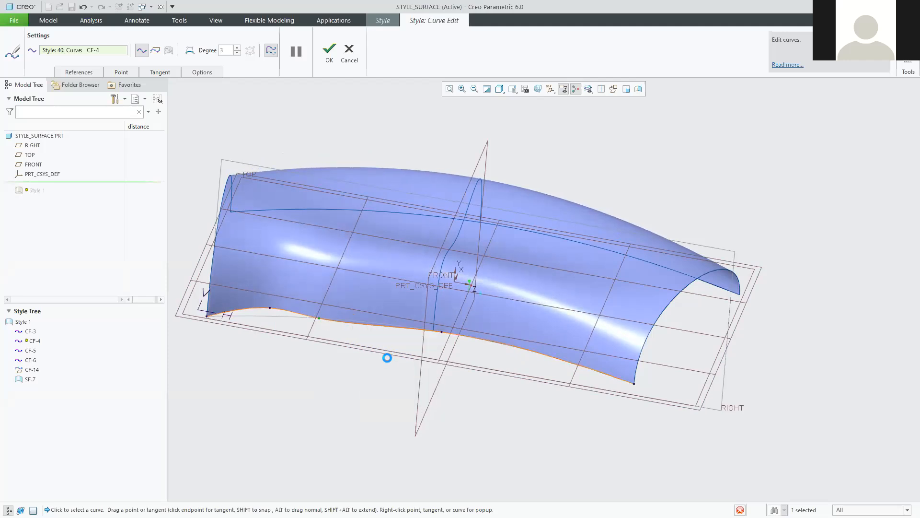
drag(374, 320, 375, 315)
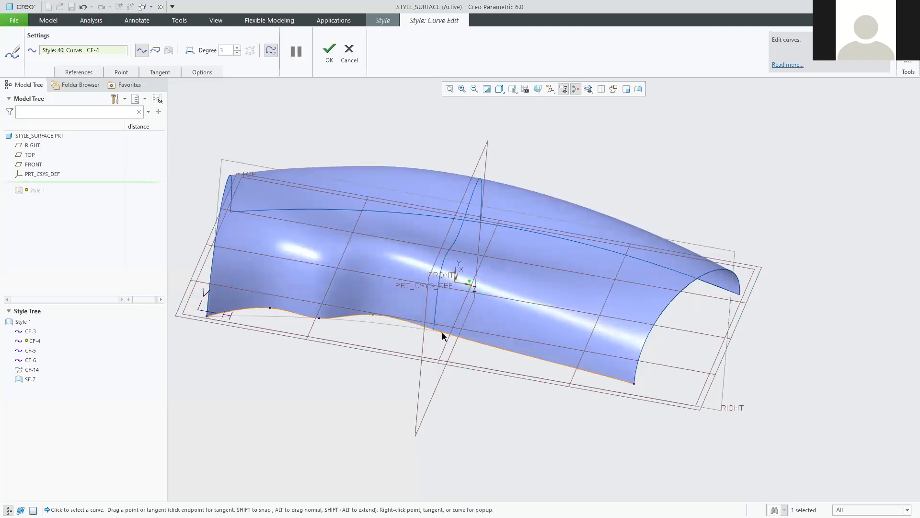
drag(441, 333, 407, 323)
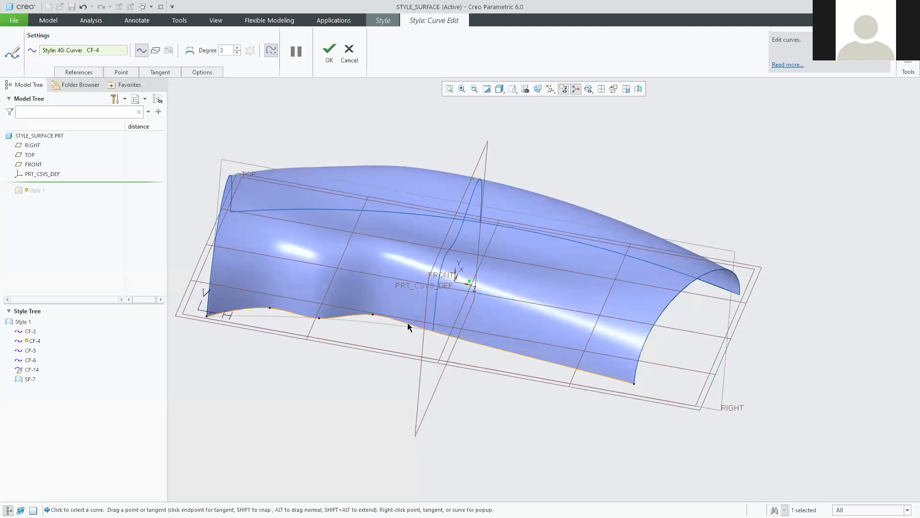
Add three points toward CF-4's right end, raising and dipping them into ripples.
right_click(450, 336)
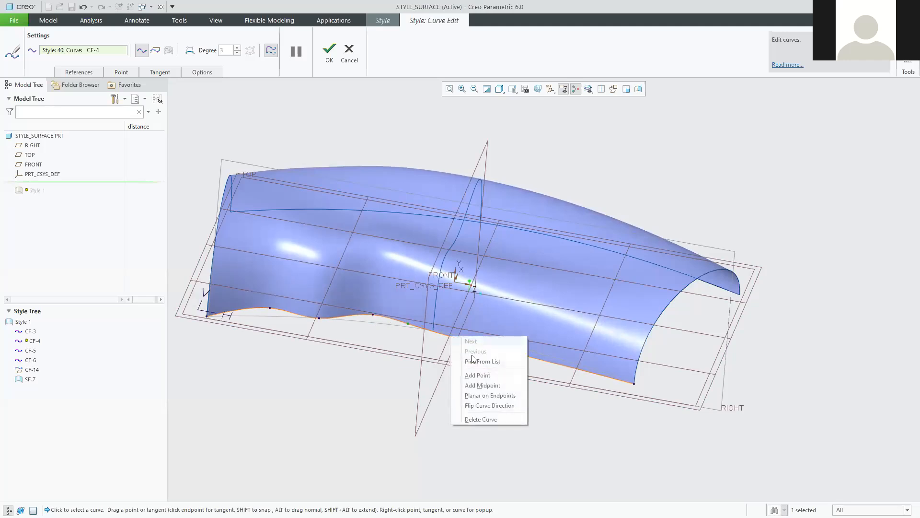
click(472, 374)
drag(449, 338, 468, 326)
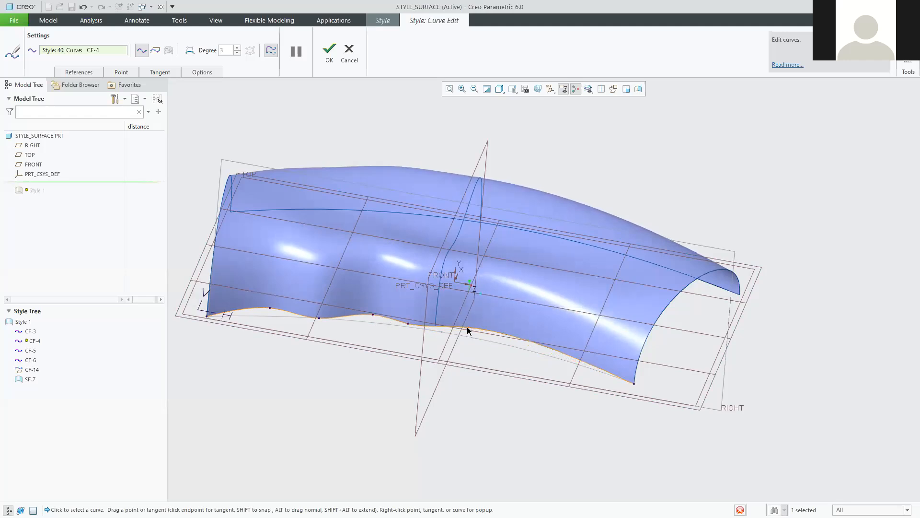
right_click(515, 335)
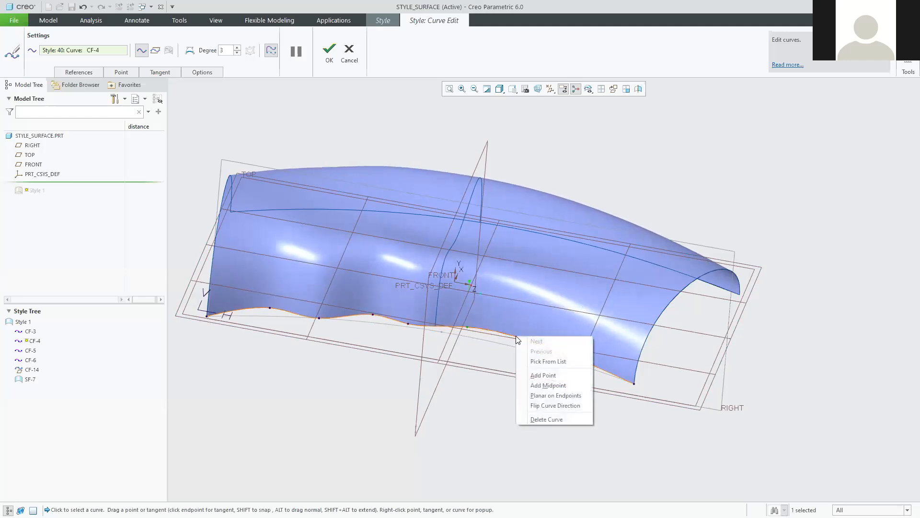
click(539, 373)
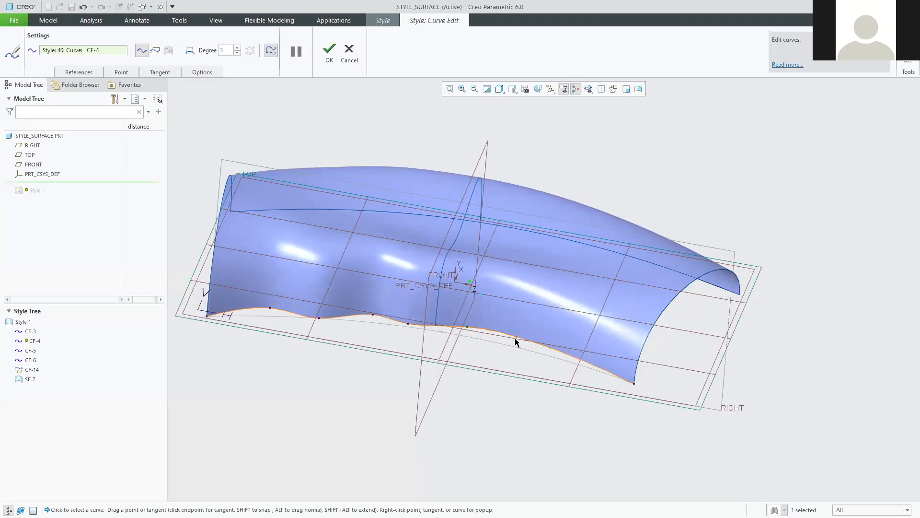
drag(514, 338, 519, 344)
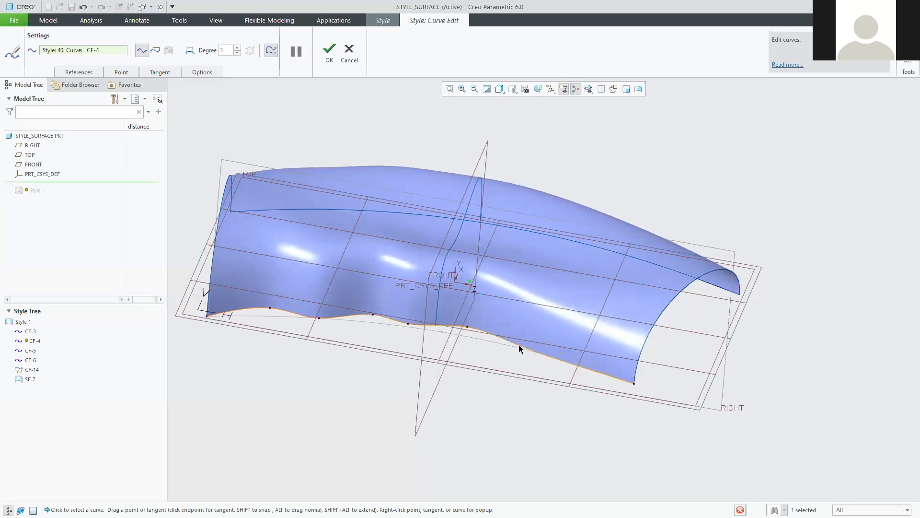
right_click(573, 367)
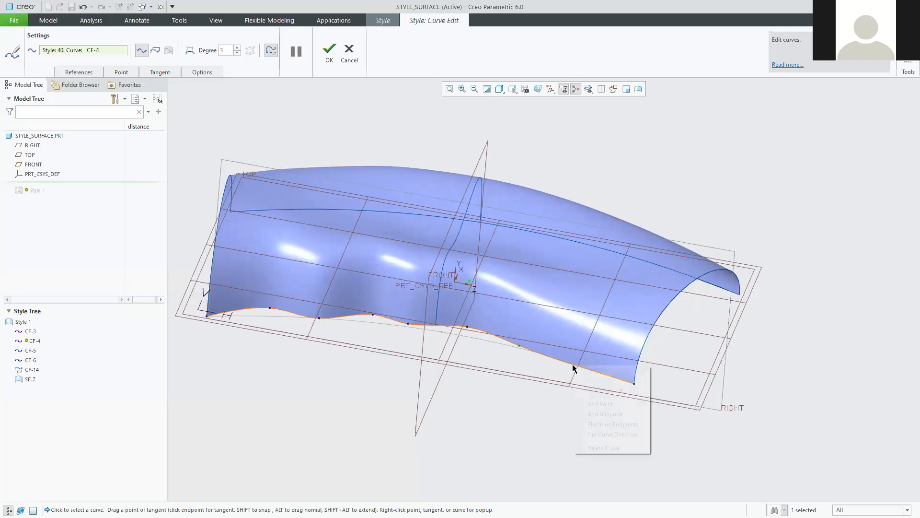
click(605, 406)
drag(574, 366, 582, 349)
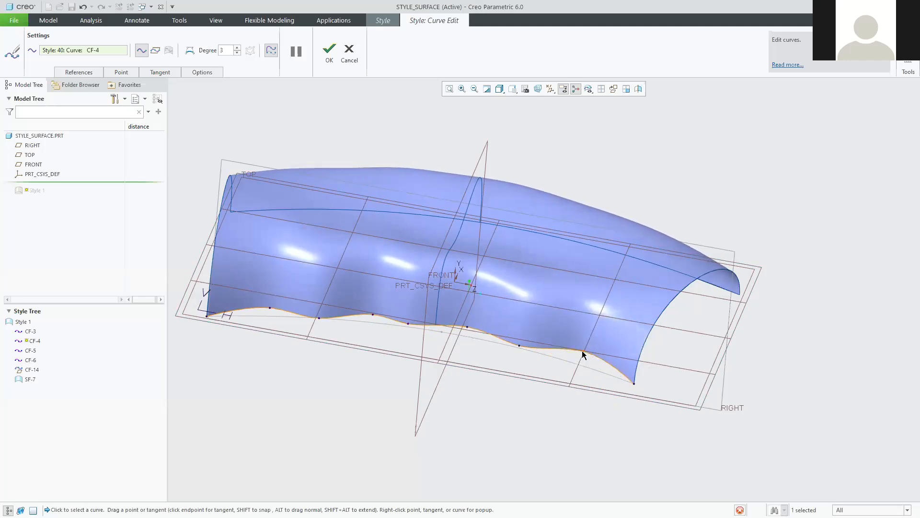
Flatten CF-4's right-end tangent to nearly horizontal and pull its left-end tangent down.
click(634, 383)
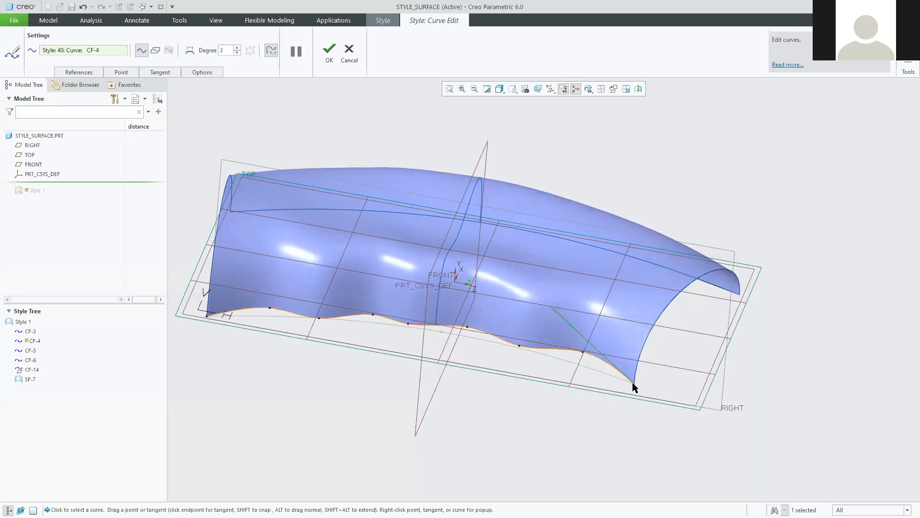
drag(556, 311, 637, 381)
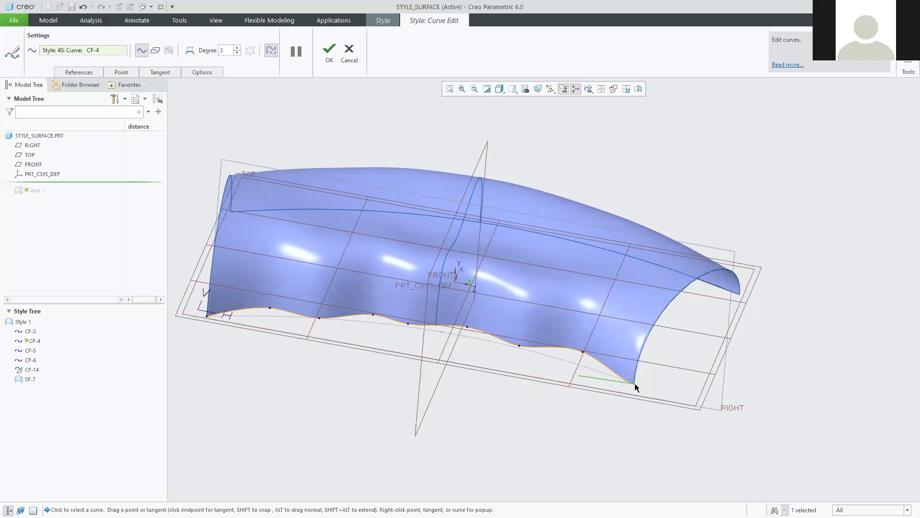
drag(581, 377, 547, 357)
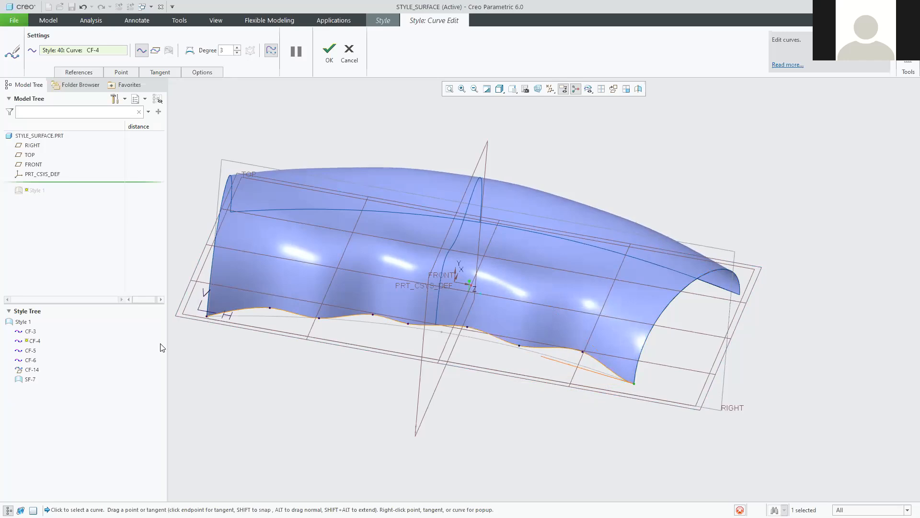
click(206, 316)
drag(344, 280, 245, 315)
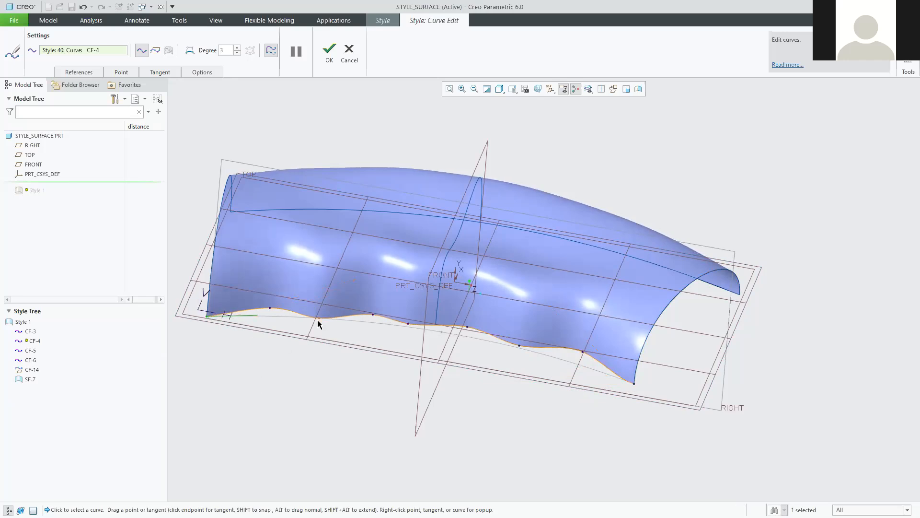
mouse_move(339, 392)
middle_down()
mouse_move(348, 381)
mouse_move(310, 374)
mouse_move(314, 387)
mouse_move(339, 361)
mouse_move(356, 372)
mouse_move(346, 355)
mouse_move(331, 383)
middle_up()
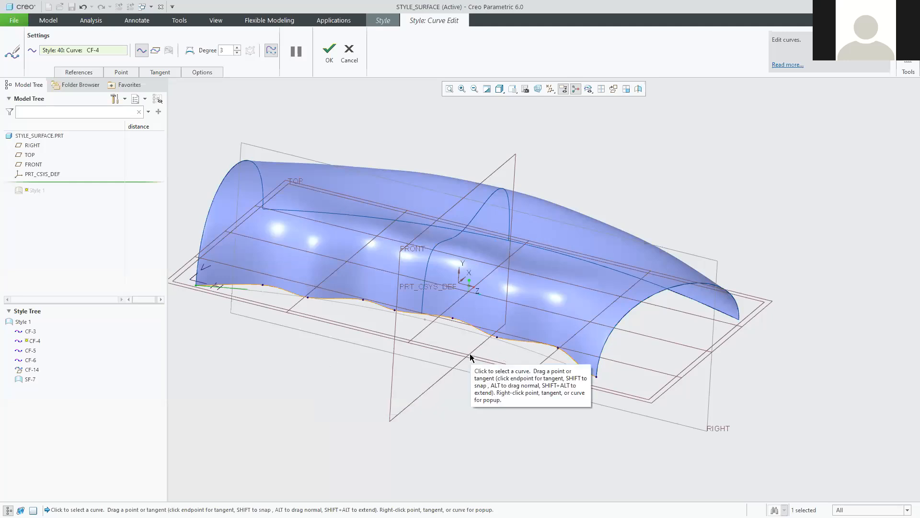
Drag three CF-4 points to deepen the waves and accept the curve edit.
mouse_move(518, 366)
middle_down()
mouse_move(493, 373)
mouse_move(509, 392)
middle_up()
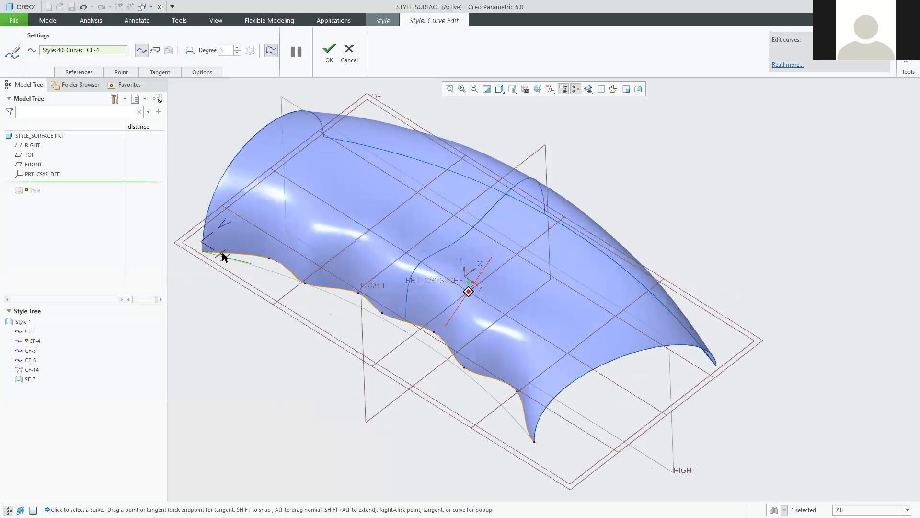
drag(267, 259, 254, 255)
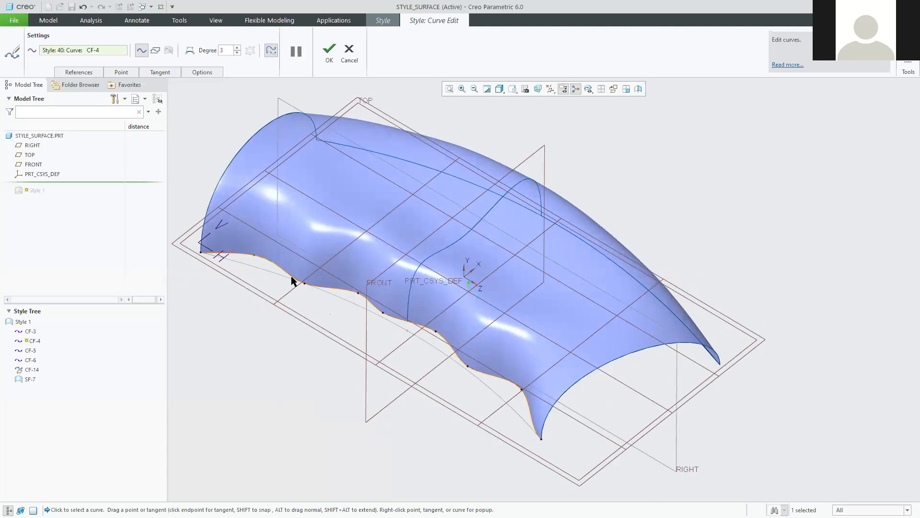
drag(302, 283, 290, 278)
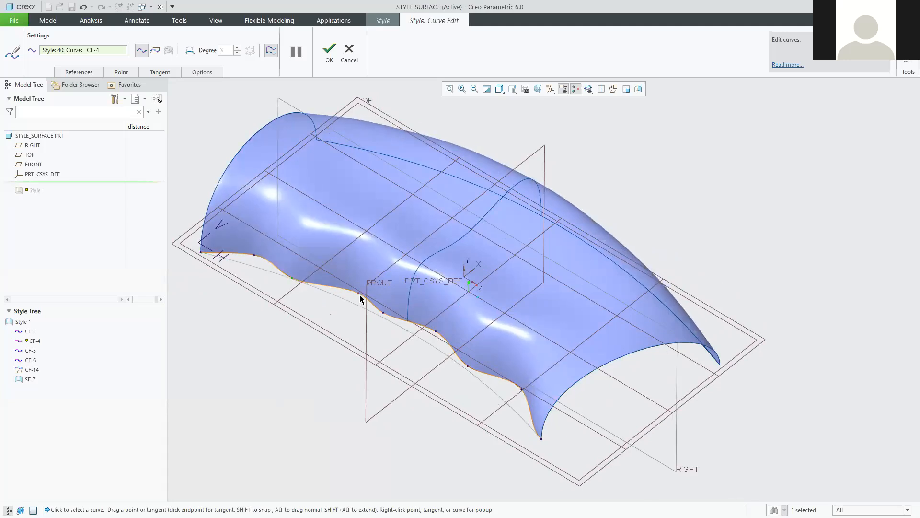
drag(348, 290, 348, 288)
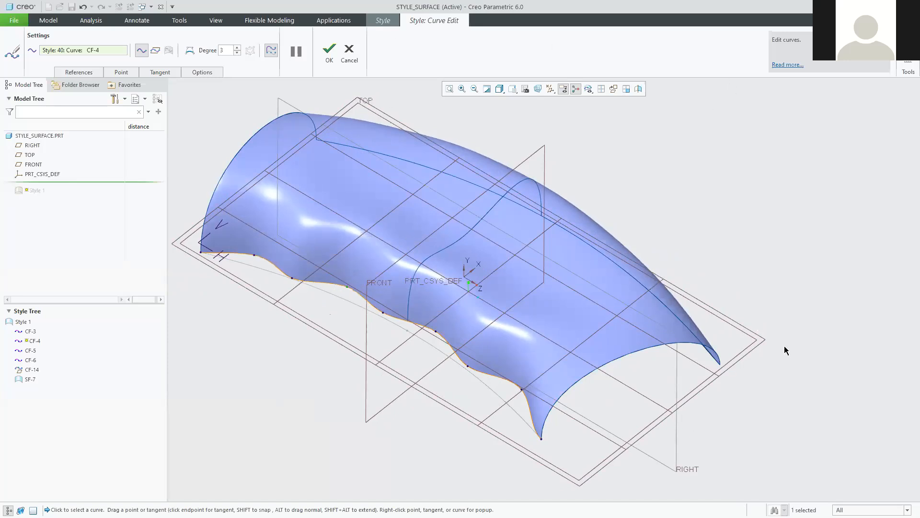
click(330, 52)
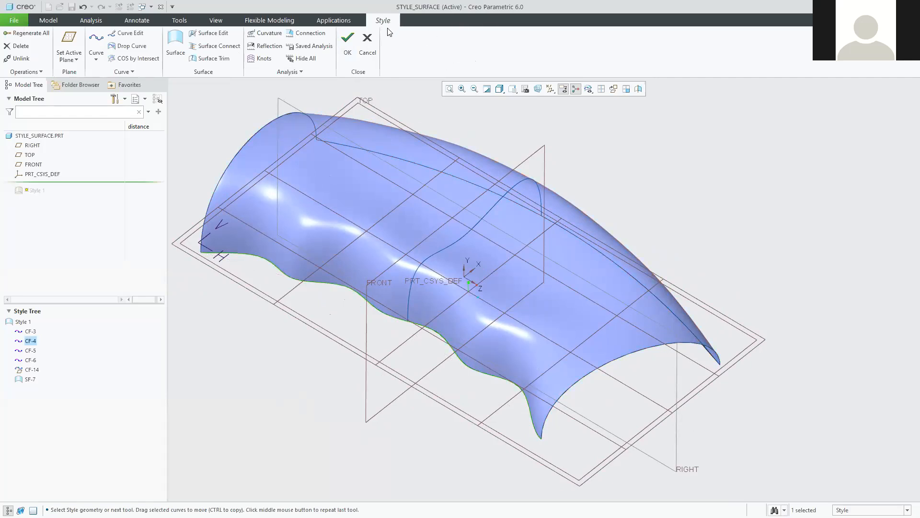
Finish the Style feature and check the regenerated part's Thicken 1 feature.
click(347, 44)
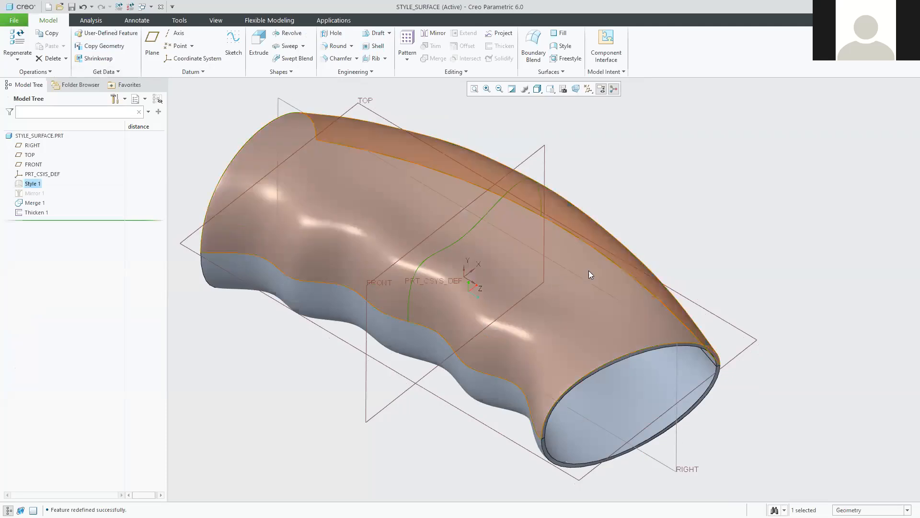
click(700, 267)
middle_drag(698, 263, 699, 240)
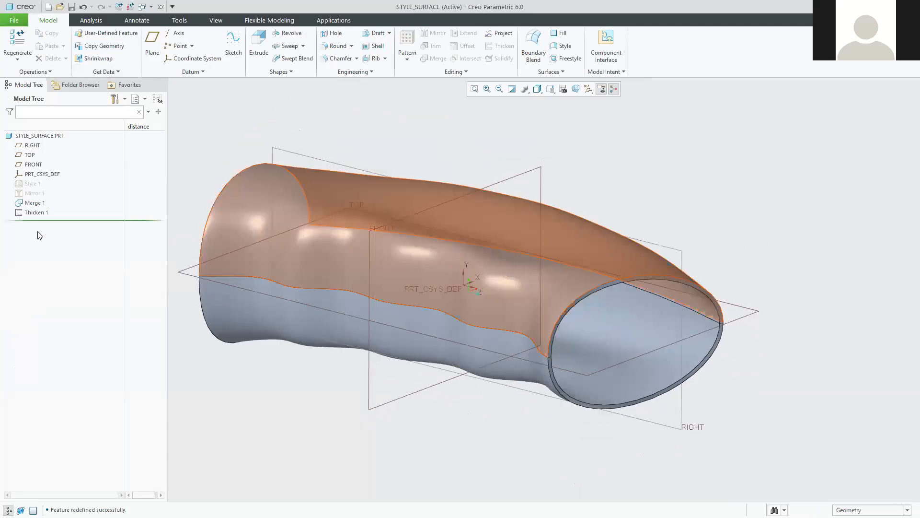
click(31, 212)
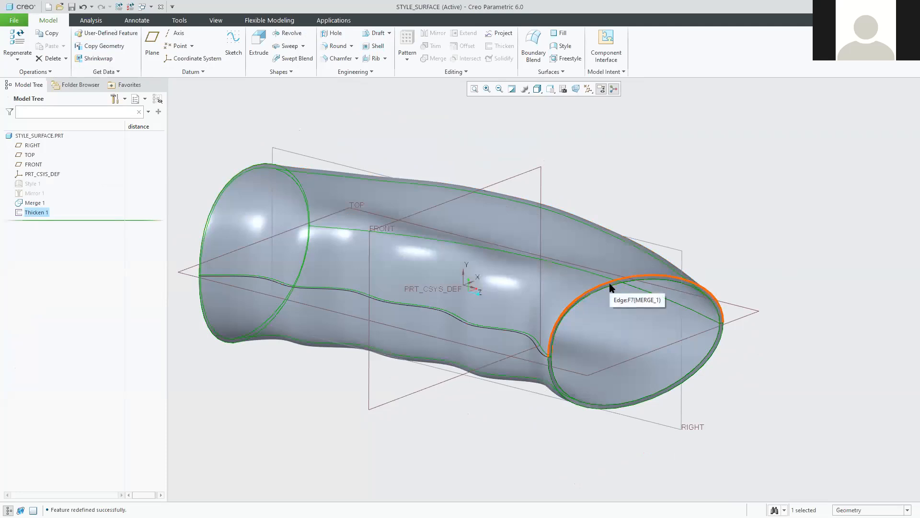
Orbit around the thickened wavy tube, then reopen Style 1 for editing.
click(763, 190)
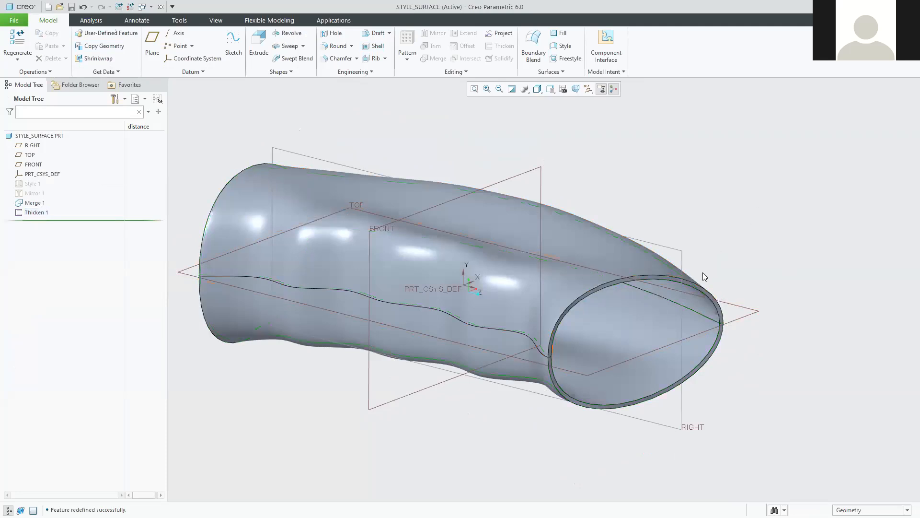
mouse_move(690, 175)
middle_down()
mouse_move(705, 175)
mouse_move(679, 179)
mouse_move(708, 179)
middle_up()
mouse_move(815, 222)
middle_down()
mouse_move(820, 179)
mouse_move(757, 228)
mouse_move(689, 163)
mouse_move(700, 166)
middle_up()
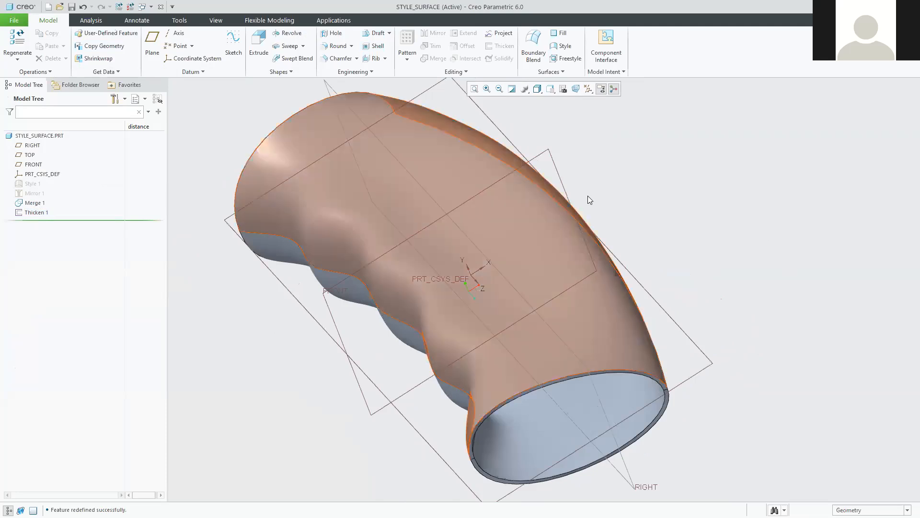
mouse_move(435, 263)
middle_down()
mouse_move(446, 216)
mouse_move(473, 195)
mouse_move(541, 218)
mouse_move(613, 202)
mouse_move(470, 198)
mouse_move(428, 235)
mouse_move(446, 211)
mouse_move(382, 217)
mouse_move(478, 191)
mouse_move(472, 198)
middle_up()
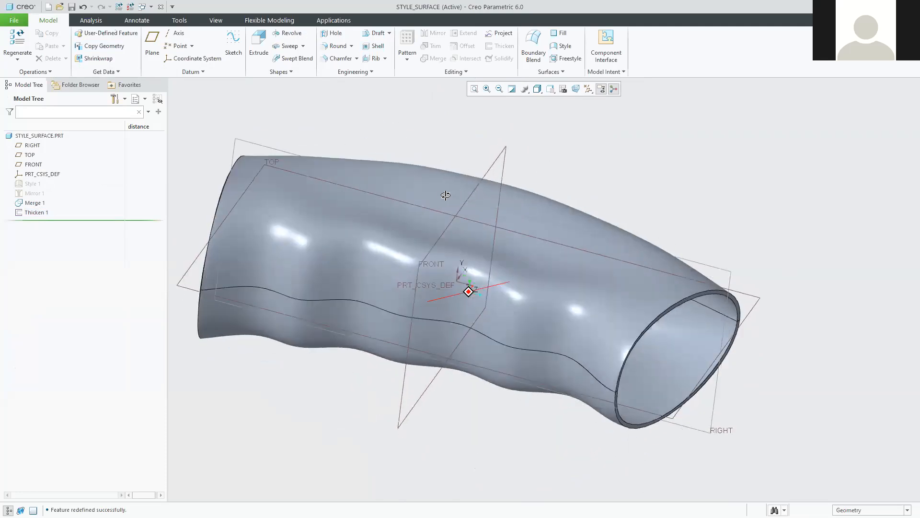
middle_drag(646, 236, 537, 217)
click(38, 185)
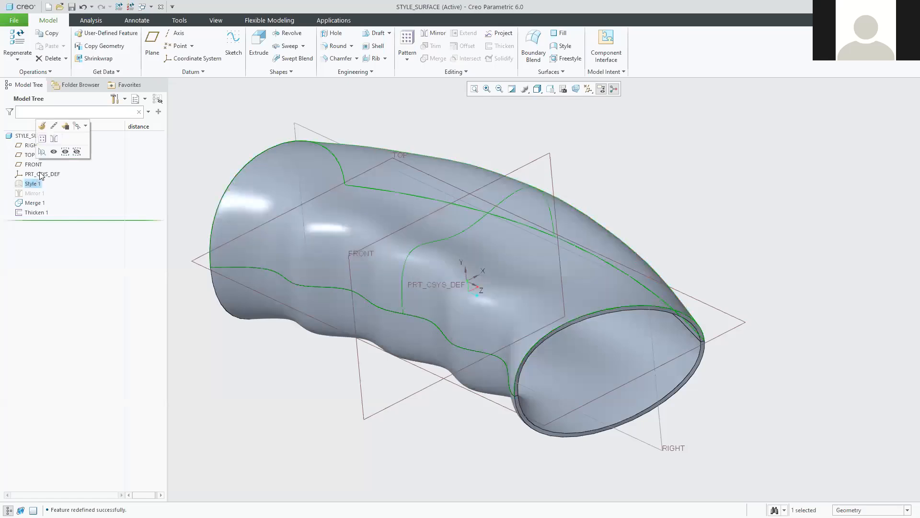
click(43, 126)
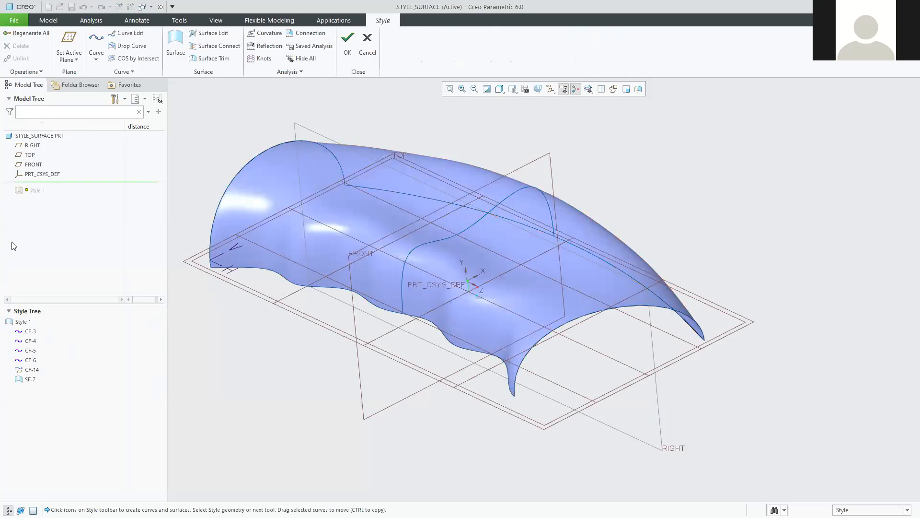
Open CF-4 in Curve Edit, add a new point and drag it into a deep dip.
middle_drag(287, 294, 264, 317)
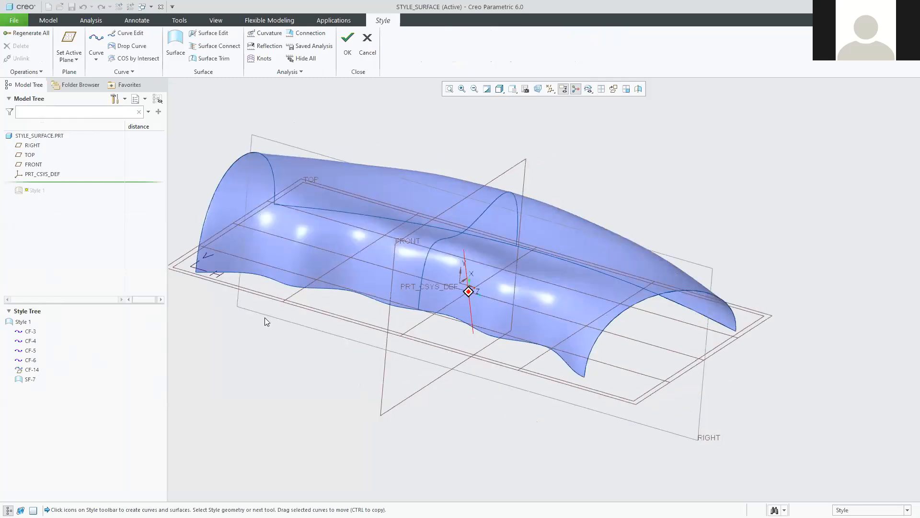
scroll(269, 307, down, 1)
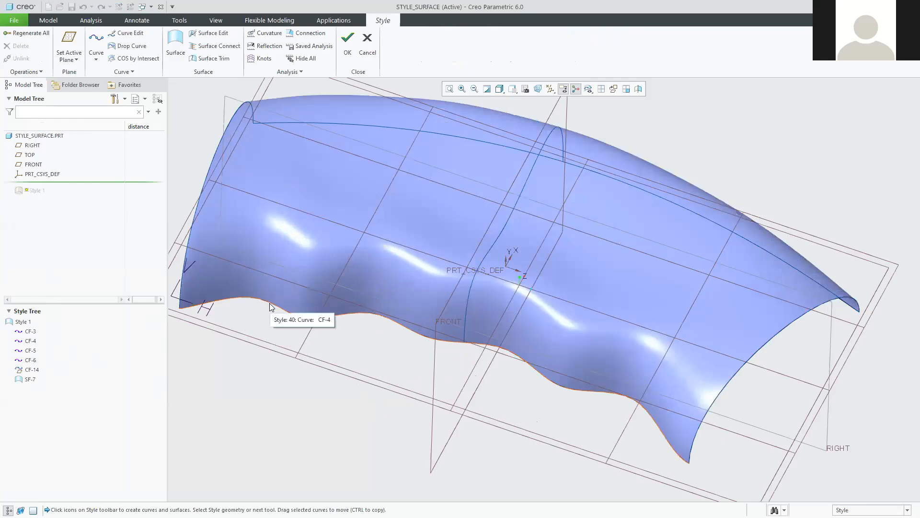
double_click(269, 307)
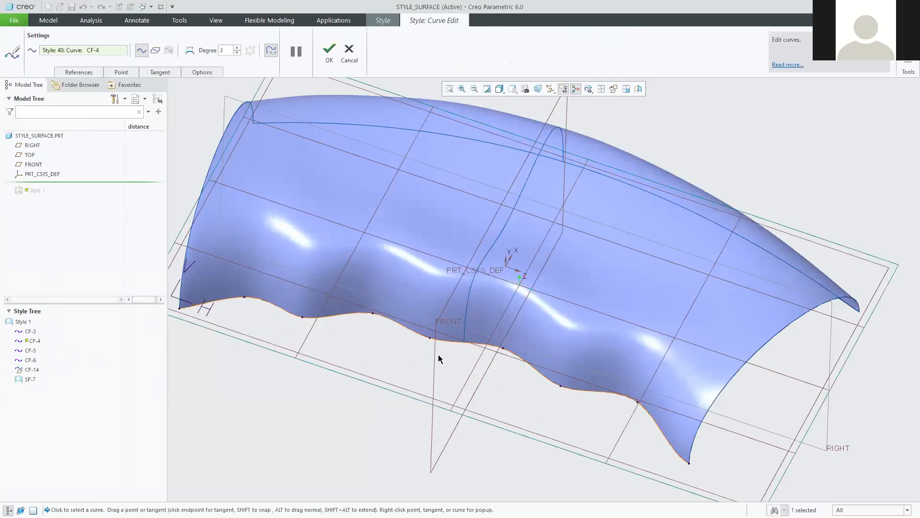
right_click(404, 326)
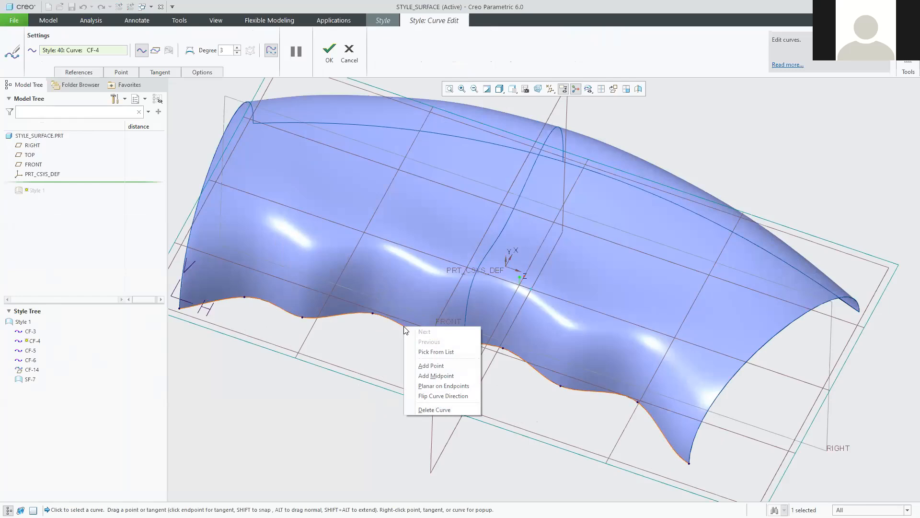
click(431, 366)
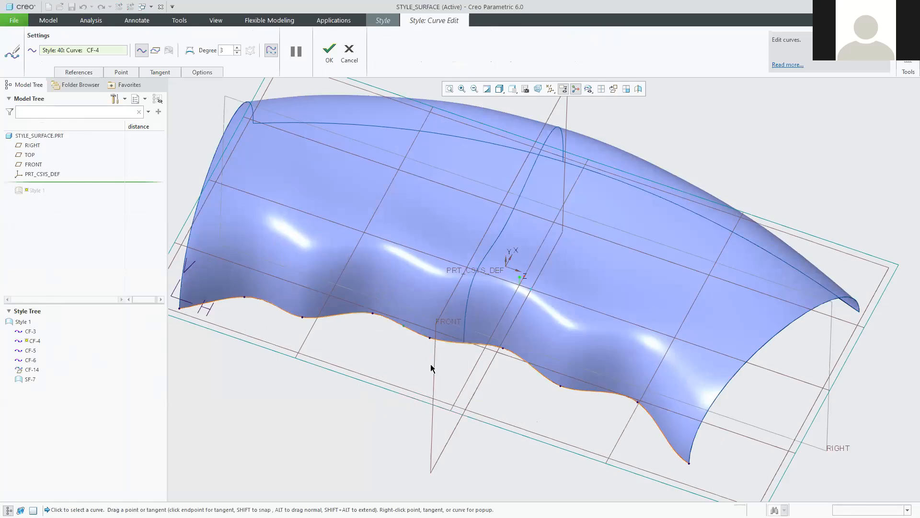
mouse_move(402, 330)
mouse_down()
mouse_move(387, 373)
mouse_move(409, 306)
mouse_up()
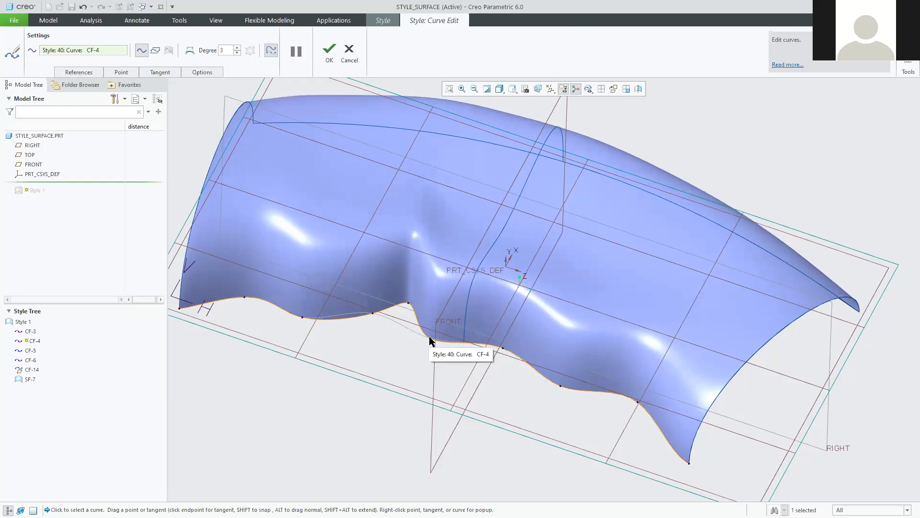
Delete a CF-4 point, lower a crest, then finish the curve edit and Style feature.
right_click(430, 341)
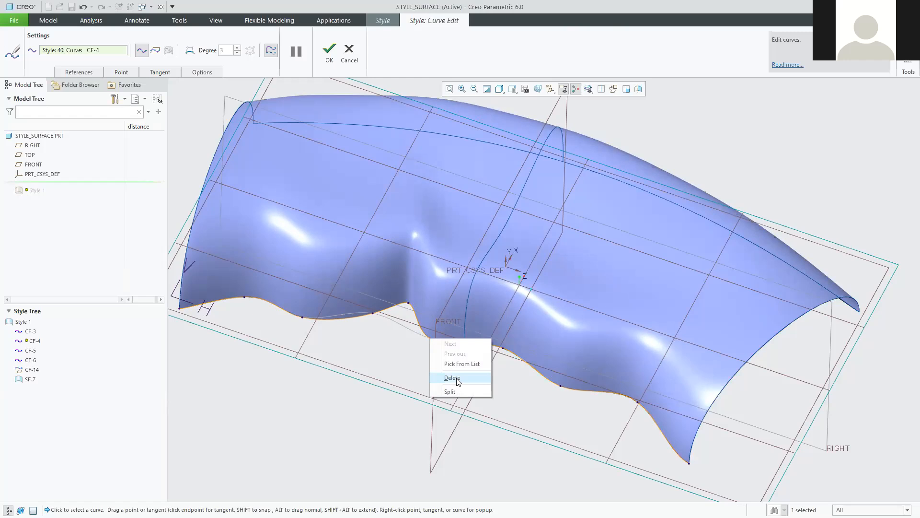
click(453, 378)
drag(411, 303, 431, 339)
click(429, 338)
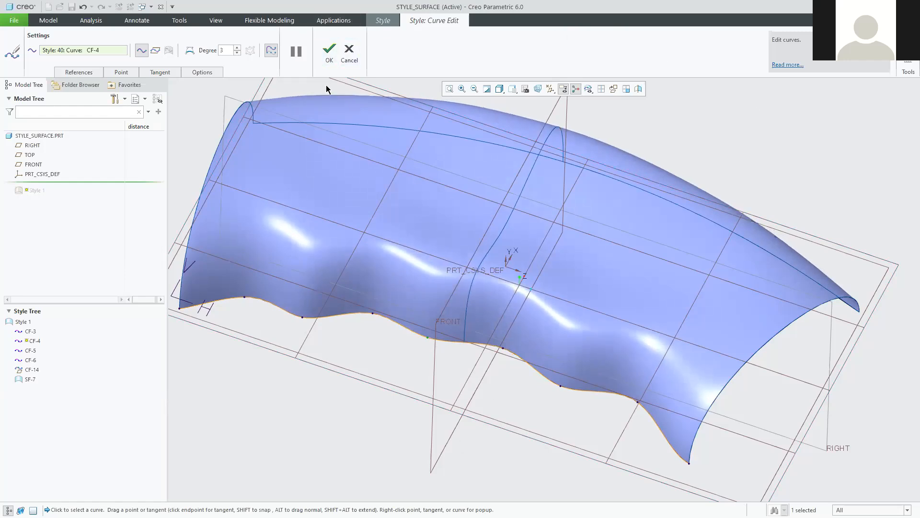
click(329, 52)
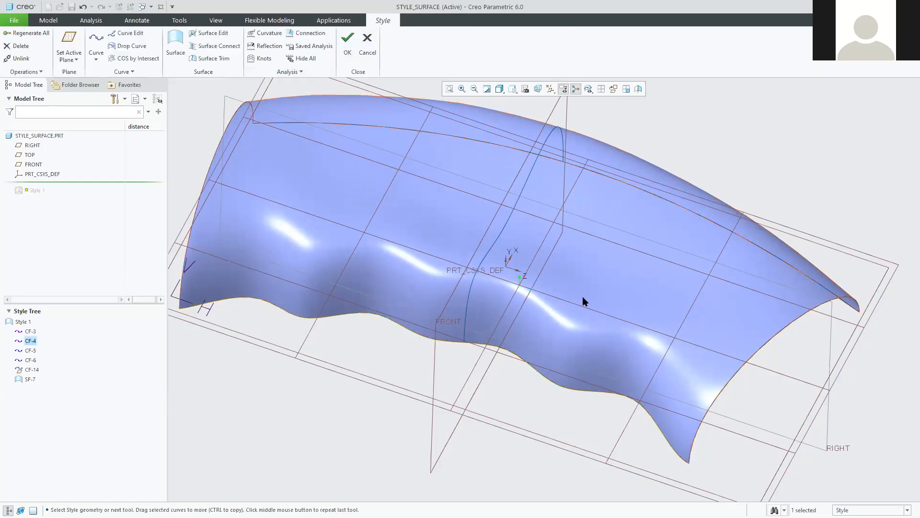
middle_drag(586, 301, 576, 363)
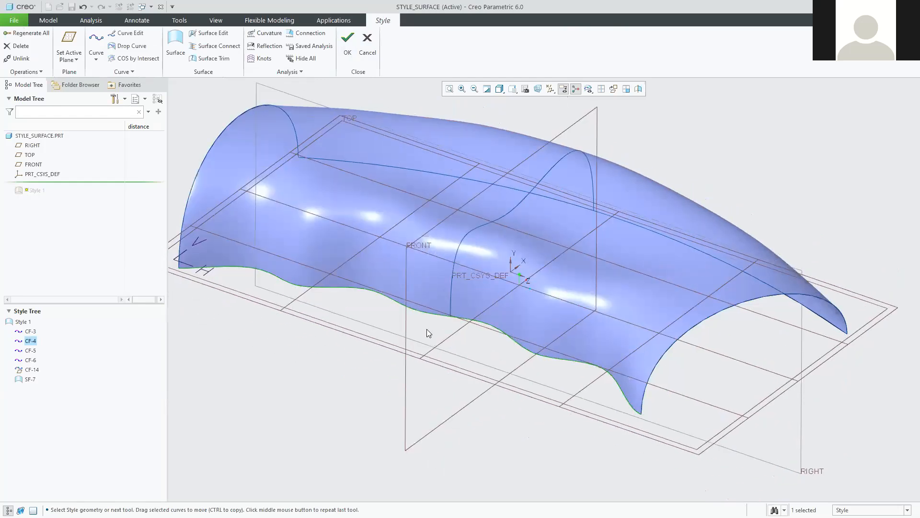
click(347, 42)
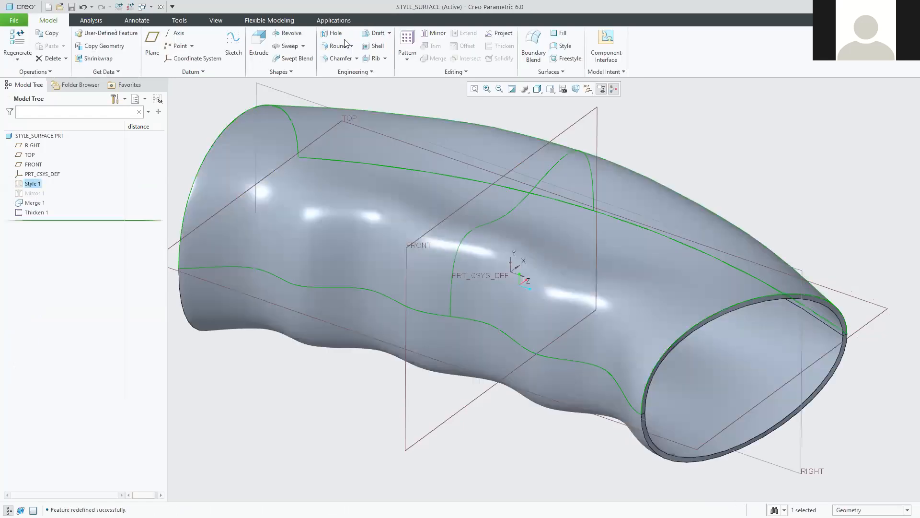
Deselect Style 1 and orbit the thickened tube to view its open end and wavy underside.
scroll(496, 240, up, 2)
click(720, 159)
mouse_move(707, 205)
middle_down()
mouse_move(795, 206)
mouse_move(834, 265)
mouse_move(728, 200)
mouse_move(654, 240)
mouse_move(574, 264)
middle_up()
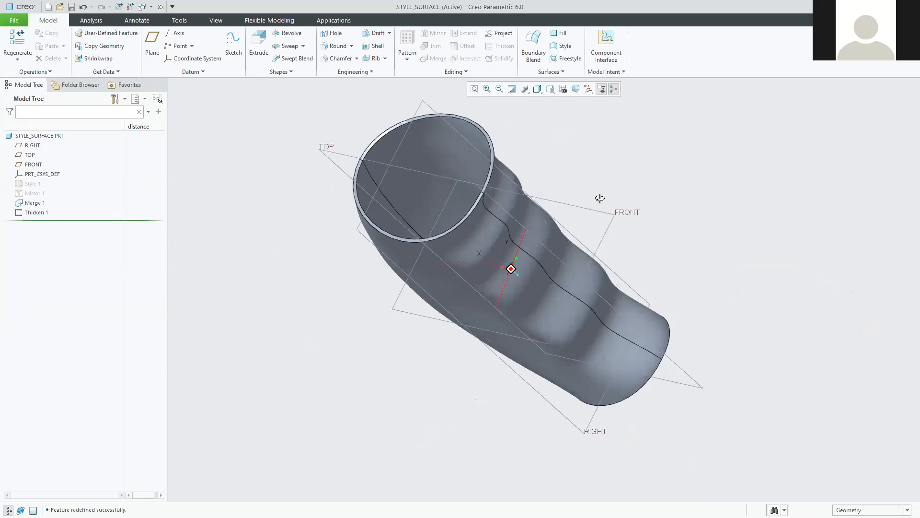
middle_drag(634, 209, 651, 318)
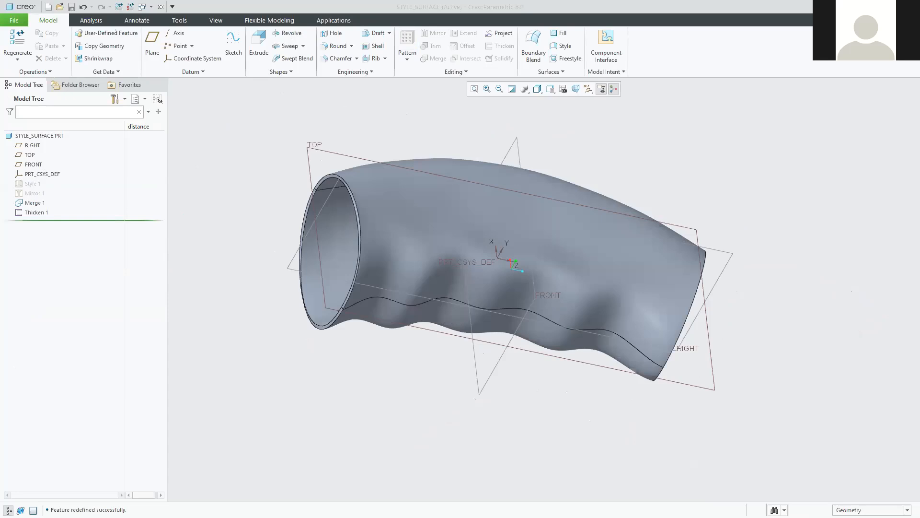
key(alt+Tab)
scroll(409, 330, down, 5)
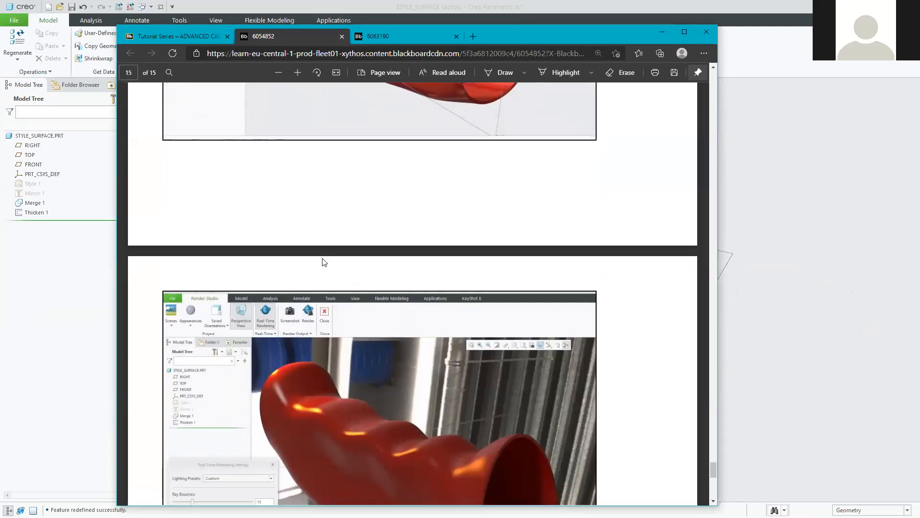
scroll(324, 262, down, 5)
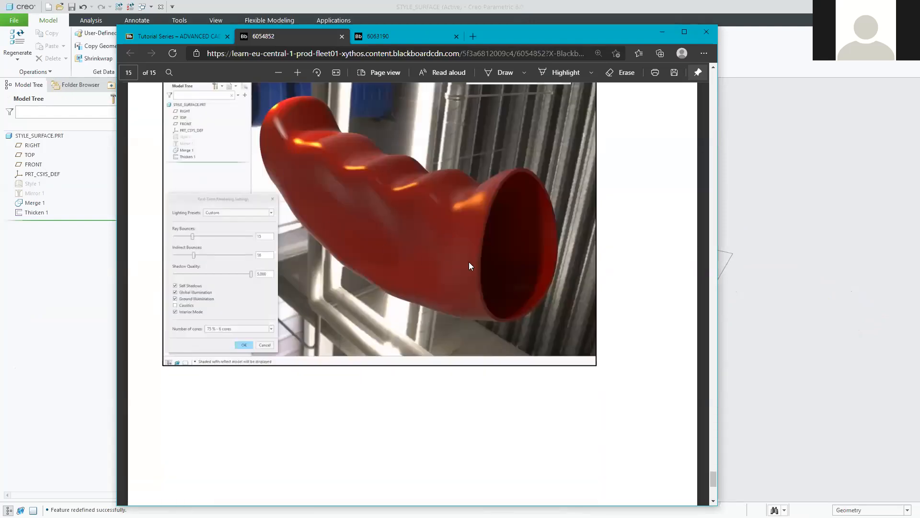
scroll(469, 266, up, 1)
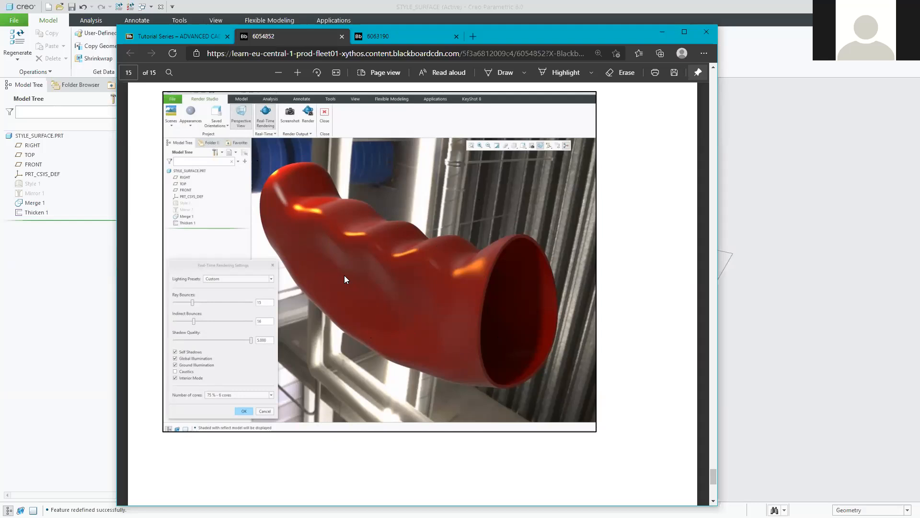
scroll(466, 341, up, 15)
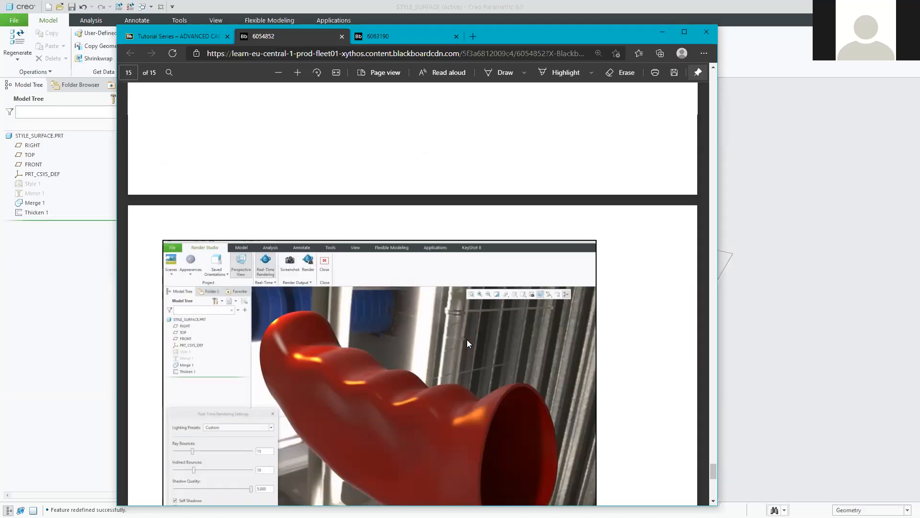
scroll(462, 344, up, 2)
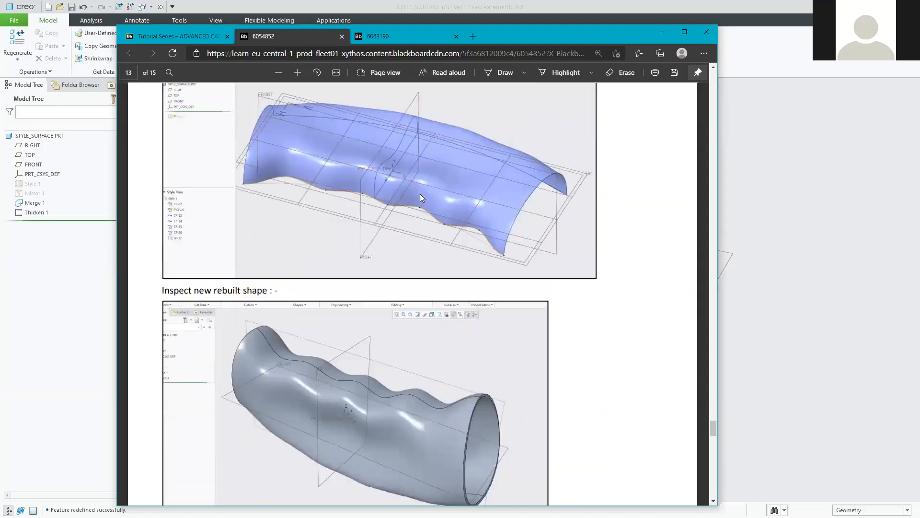
click(397, 37)
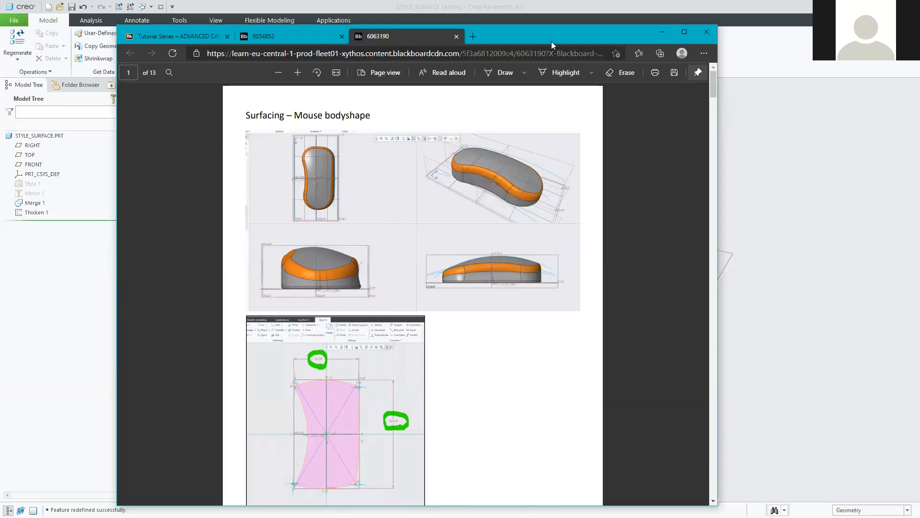
drag(275, 35, 344, 27)
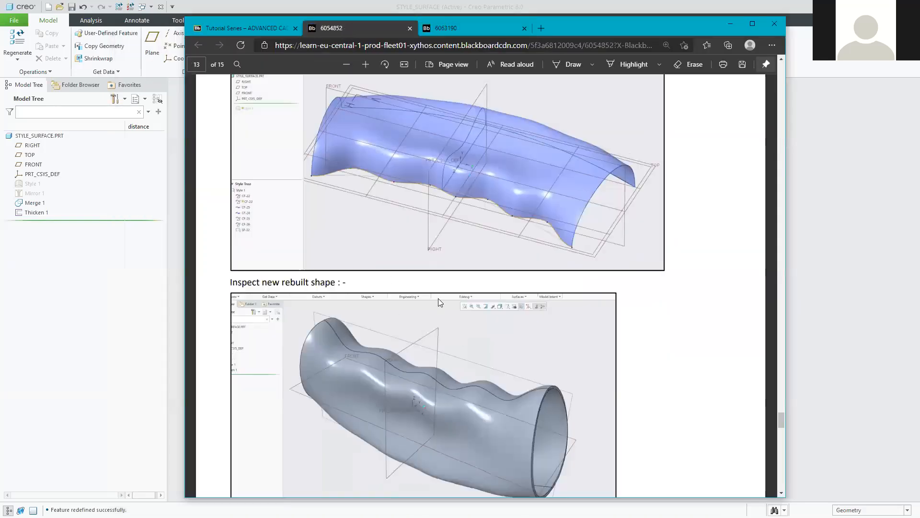
scroll(439, 298, down, 10)
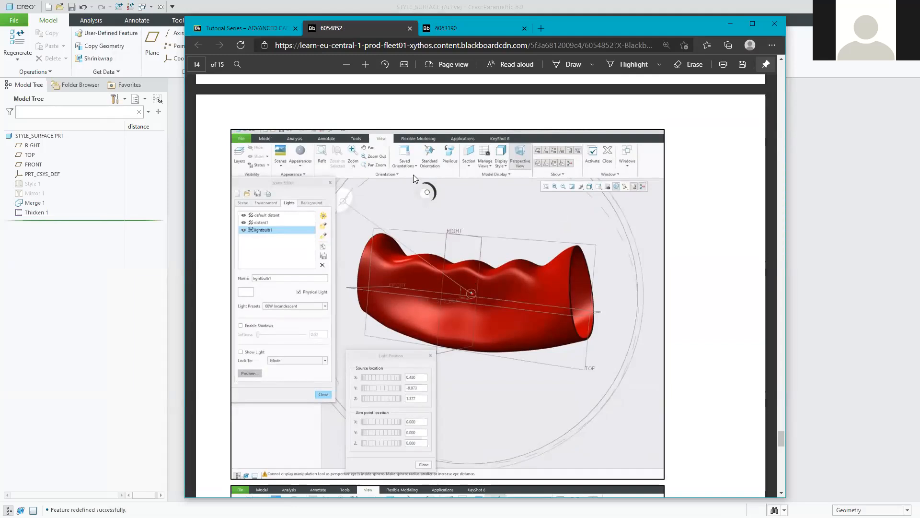
click(479, 25)
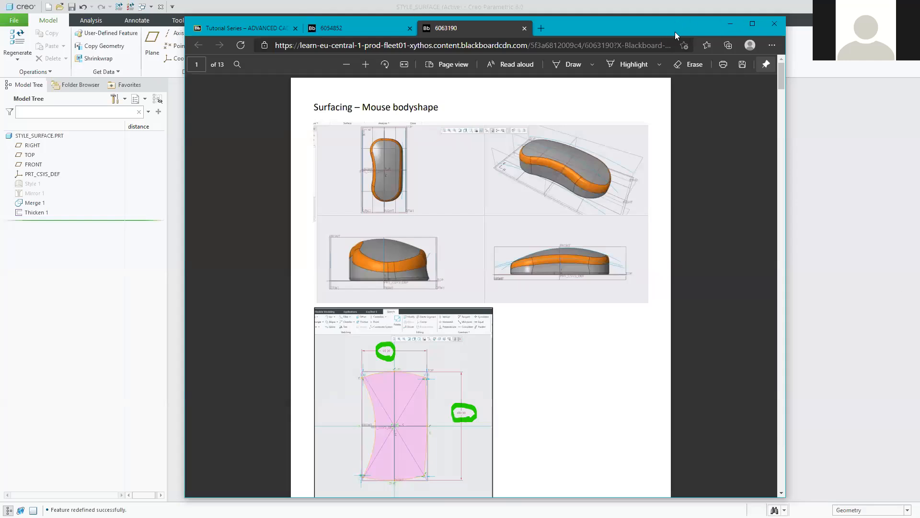
click(730, 24)
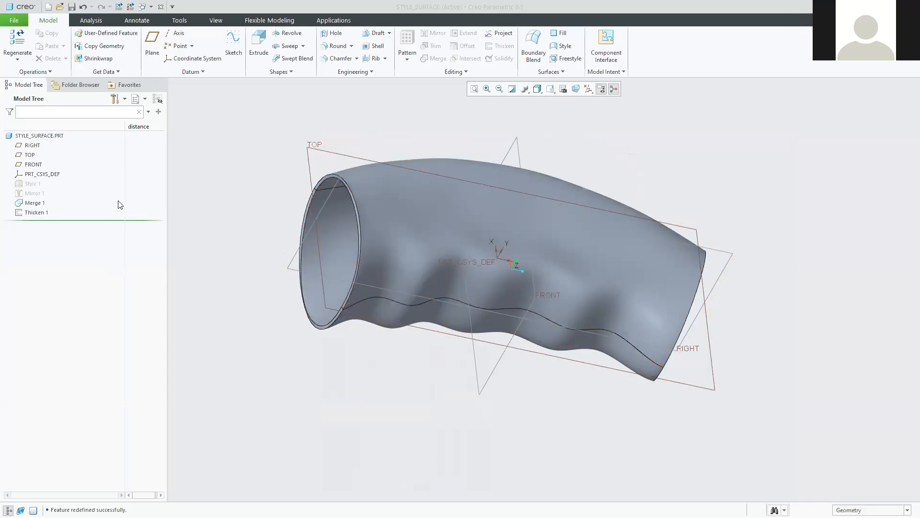
click(71, 7)
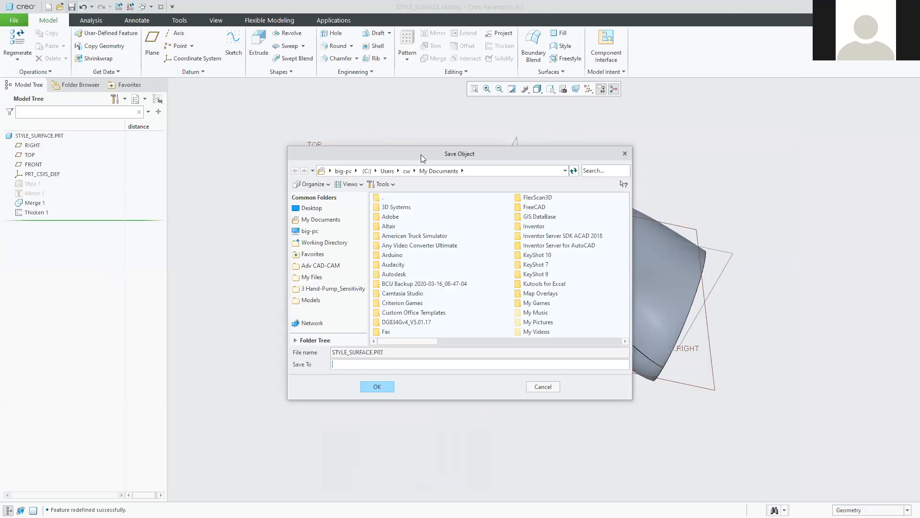
drag(420, 155, 407, 138)
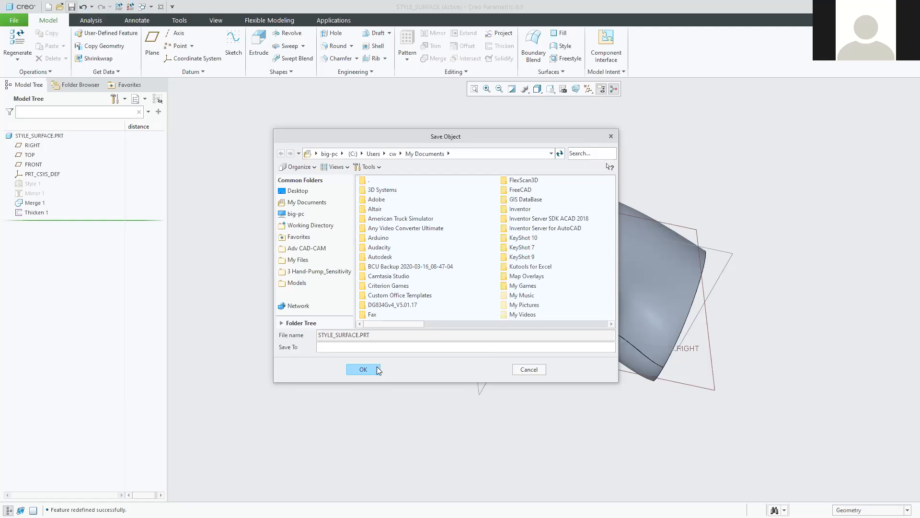
click(364, 368)
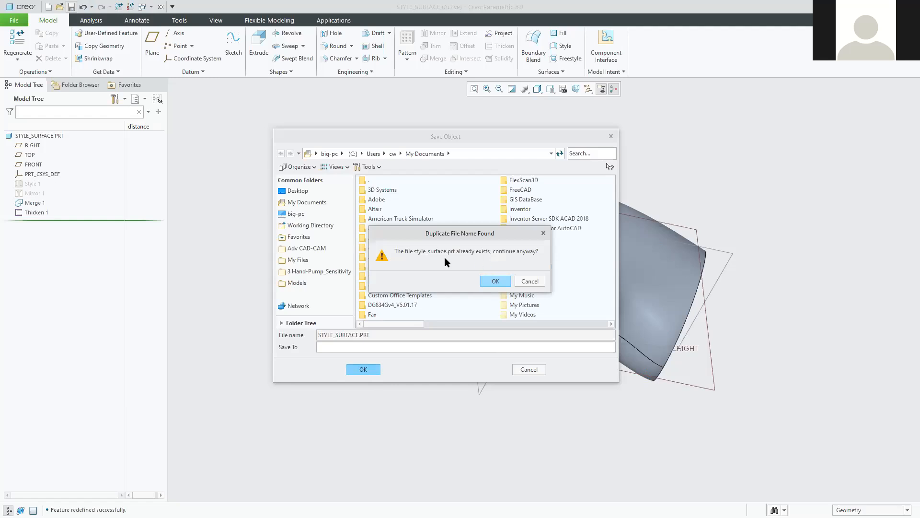
drag(453, 228, 449, 222)
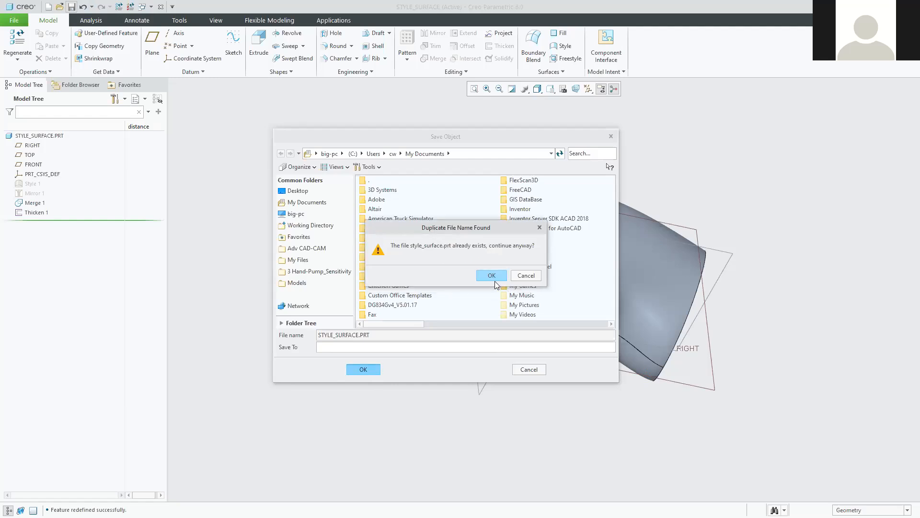
click(522, 275)
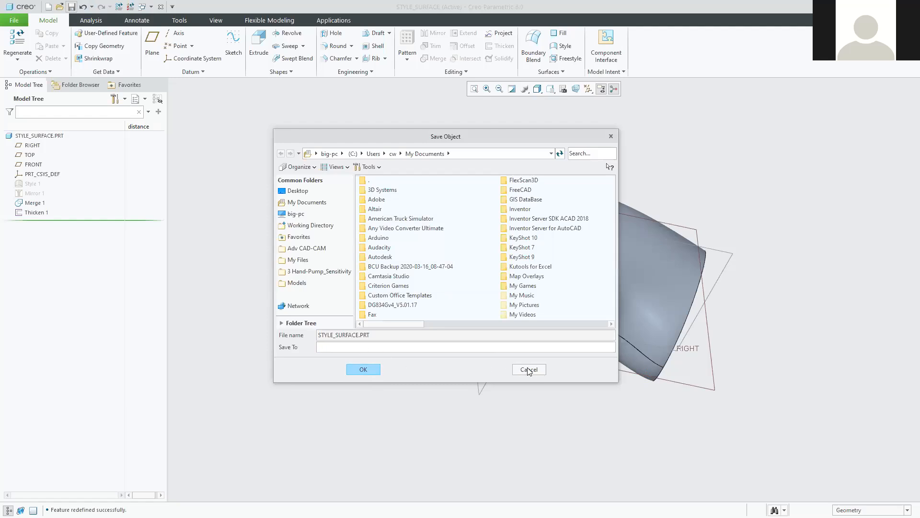
click(520, 372)
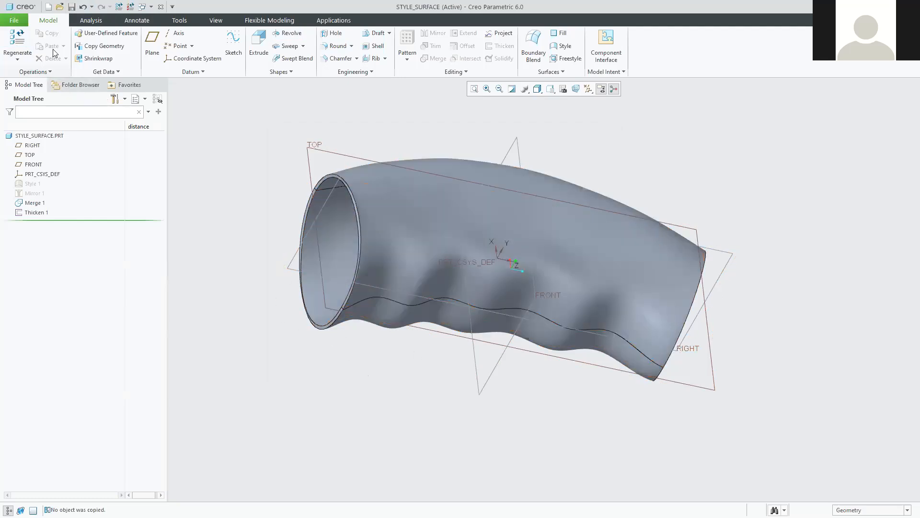
Create a new solid part named mouse from the mmns_part_solid template.
click(49, 8)
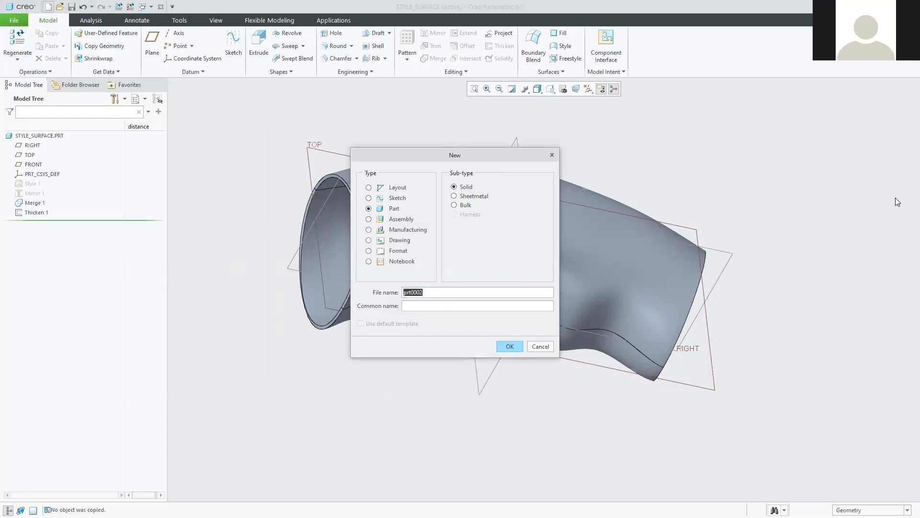
text(mouse)
key(Return)
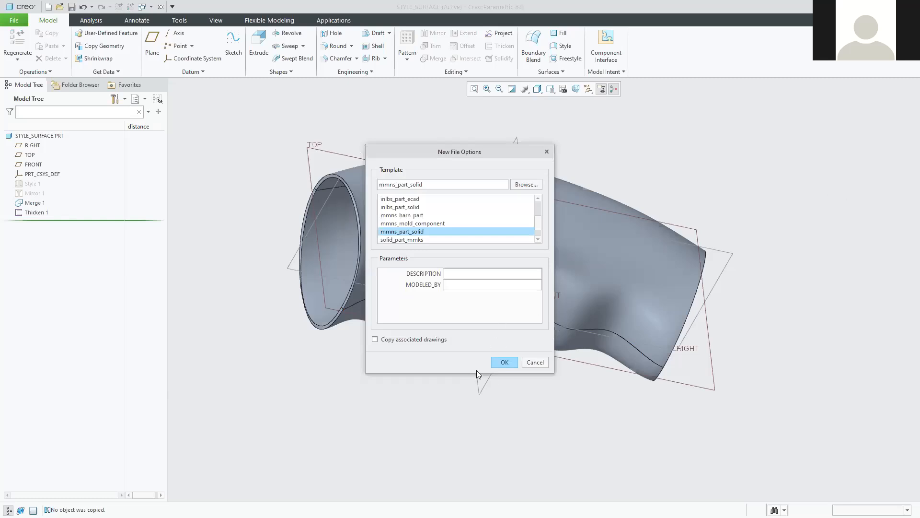
click(504, 362)
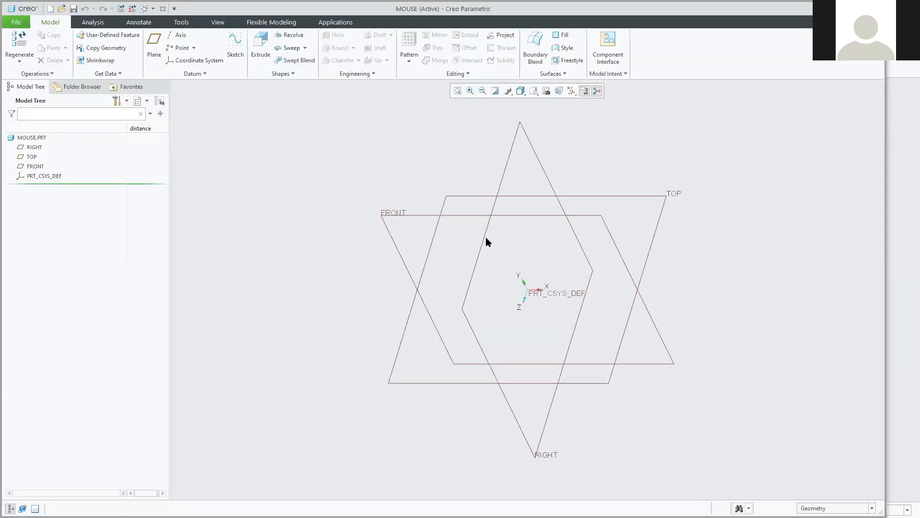
mouse_move(351, 307)
middle_down()
mouse_move(366, 302)
mouse_move(352, 282)
middle_up()
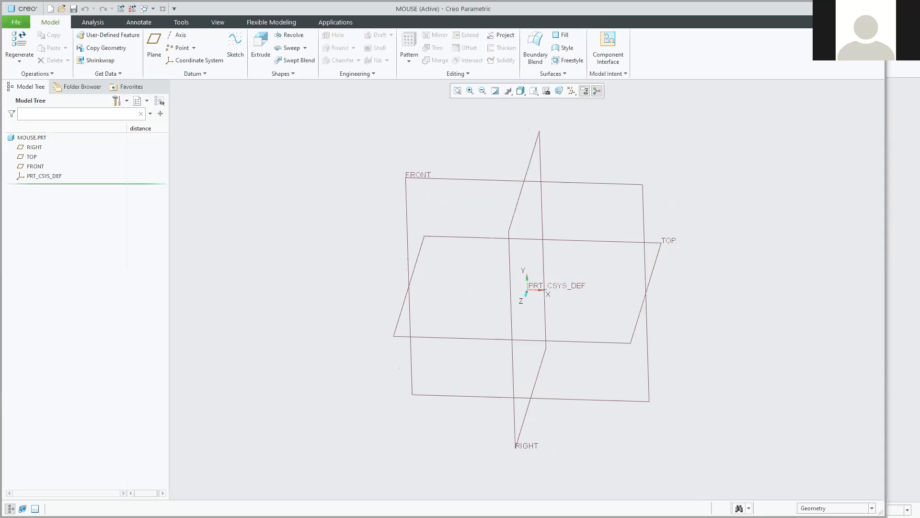
Zoom the tutorial PDF four steps on the 60×100 sketch, then view the rendering tutorial's page 14.
key(alt+Tab)
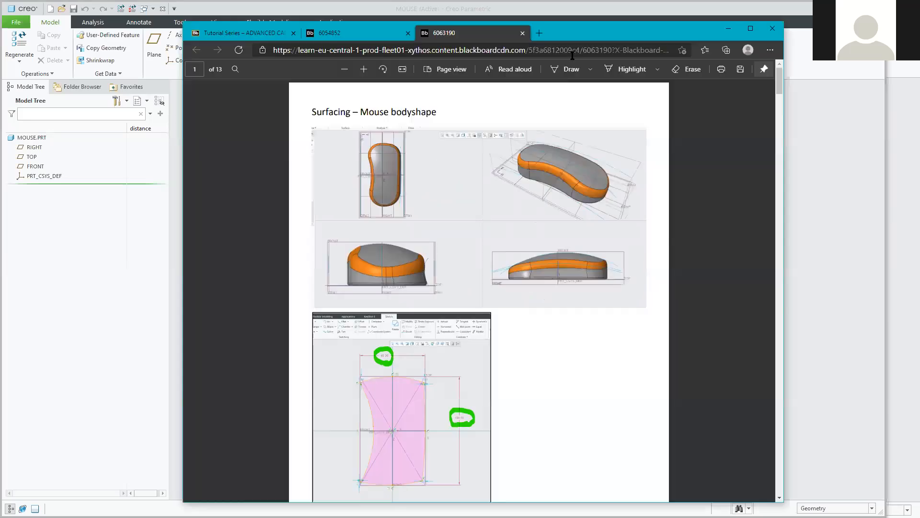
scroll(409, 352, down, 3)
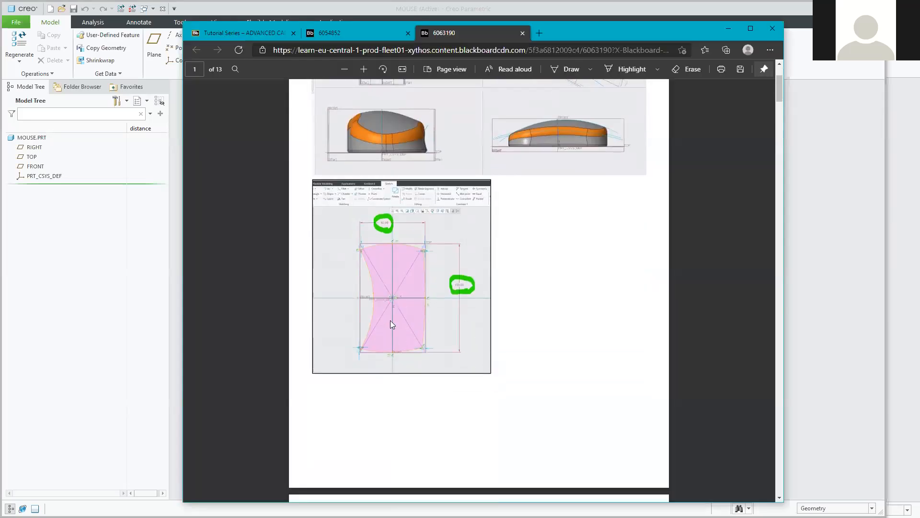
click(363, 70)
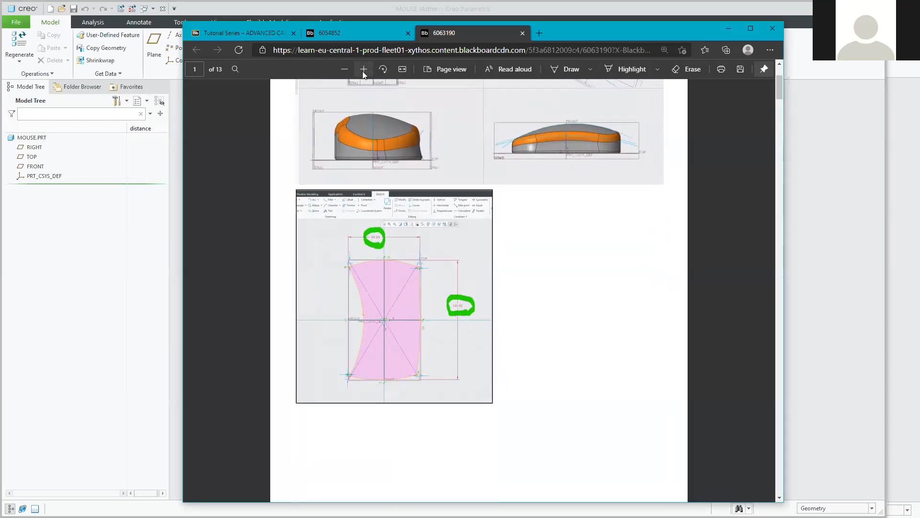
click(363, 70)
click(363, 70)
click(363, 70)
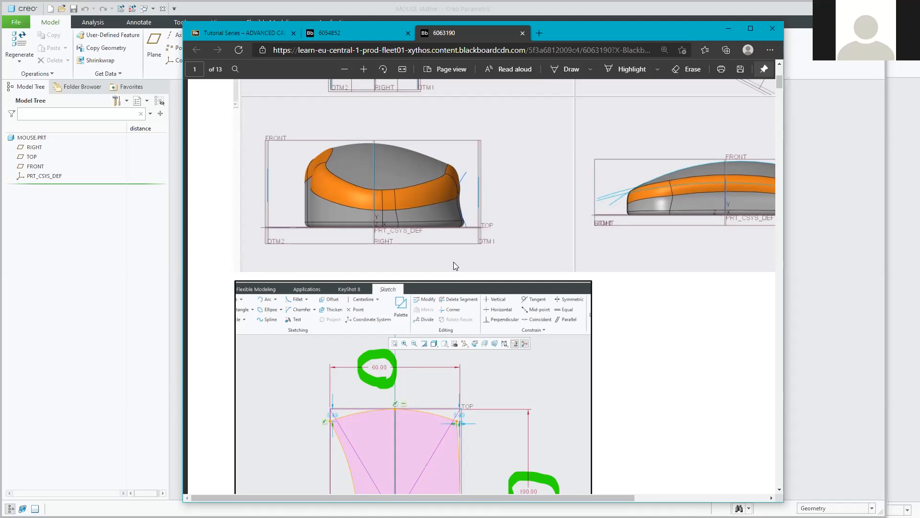
scroll(389, 259, down, 4)
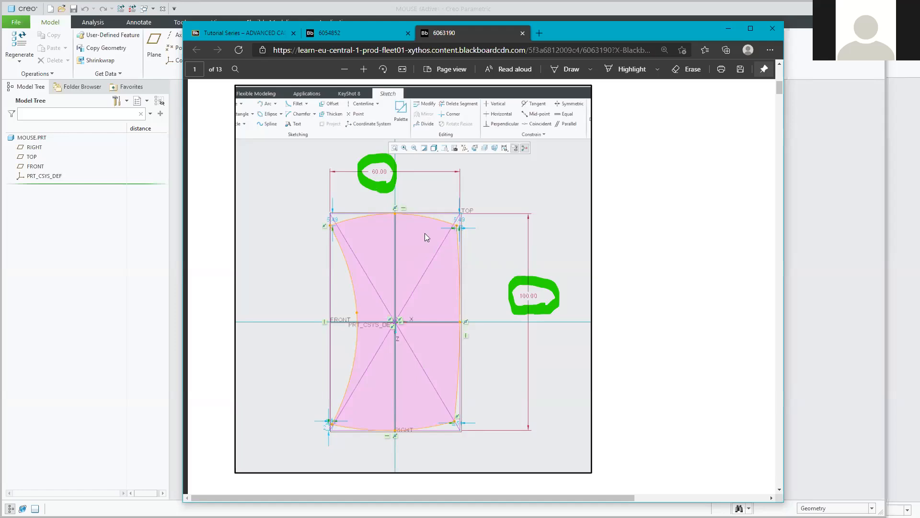
click(333, 32)
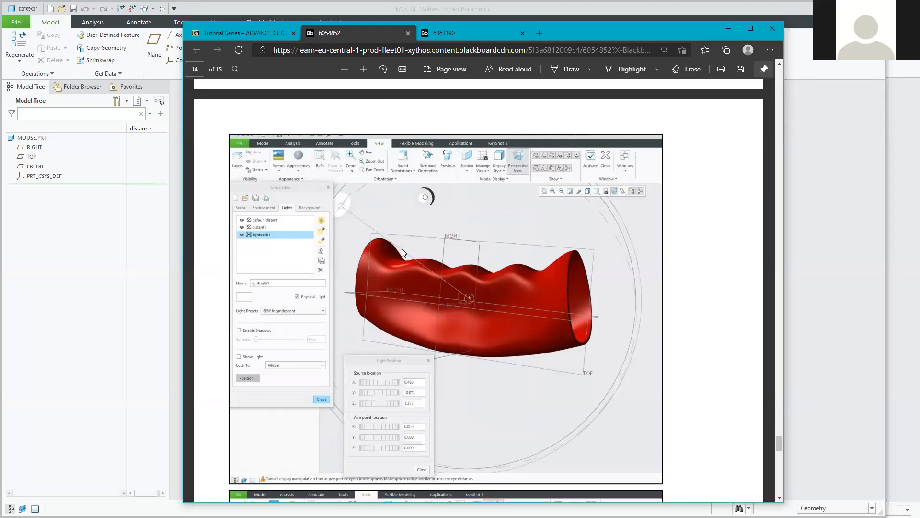
Review the tutorial's 60.00 by 100.00 dimensioned sketch and move the browser aside to reveal Creo.
click(438, 34)
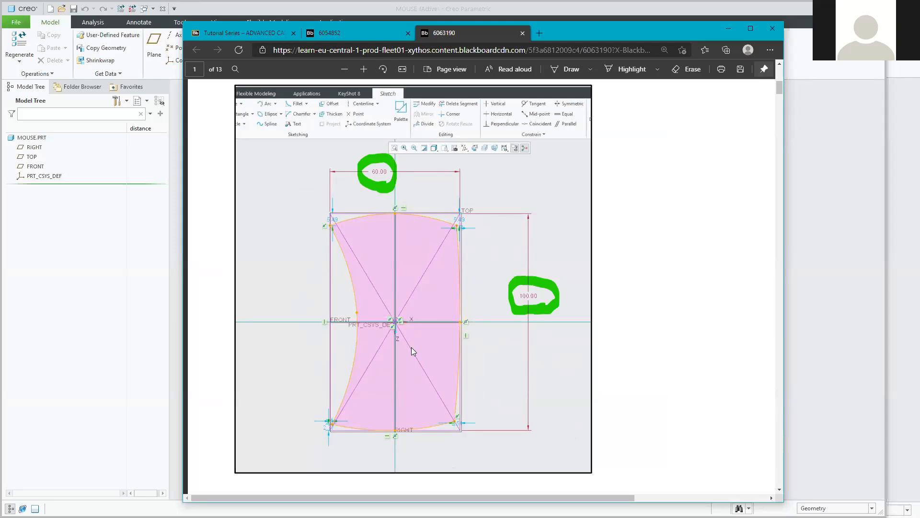
scroll(411, 351, up, 10)
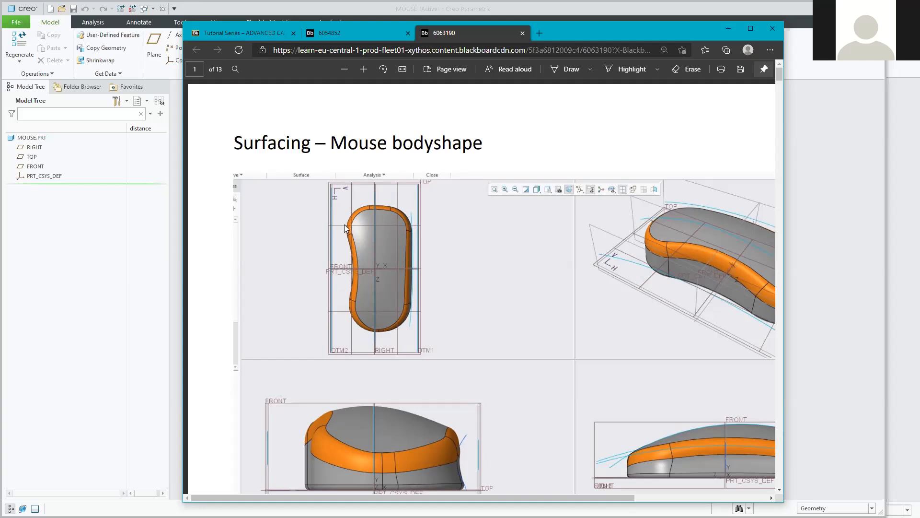
scroll(445, 292, down, 6)
scroll(443, 294, down, 4)
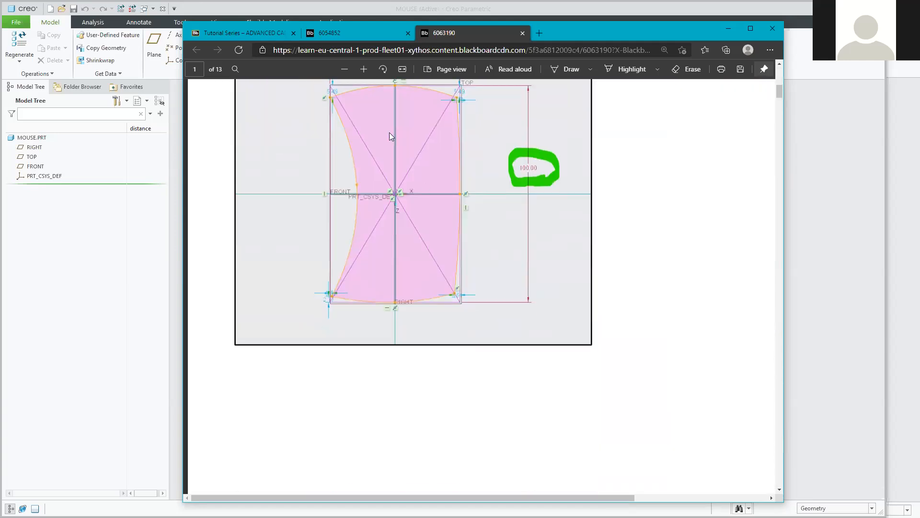
scroll(381, 227, up, 1)
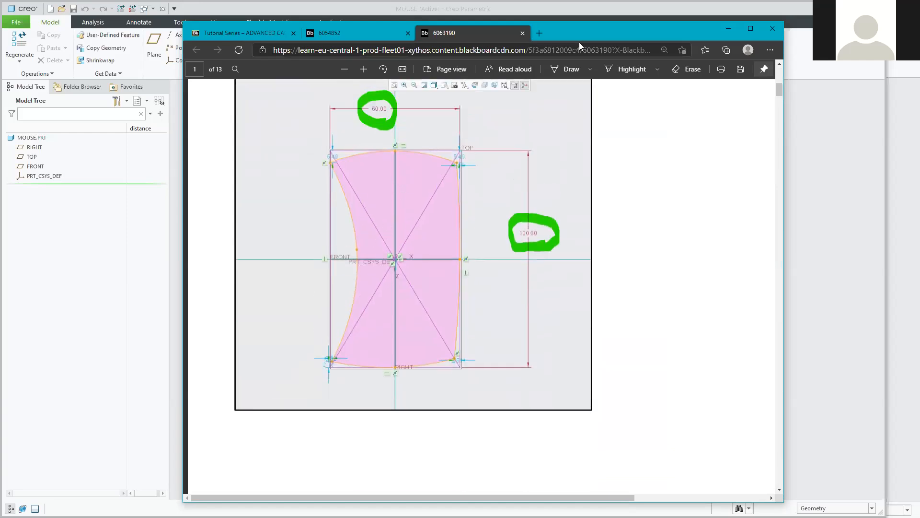
drag(592, 33, 919, 32)
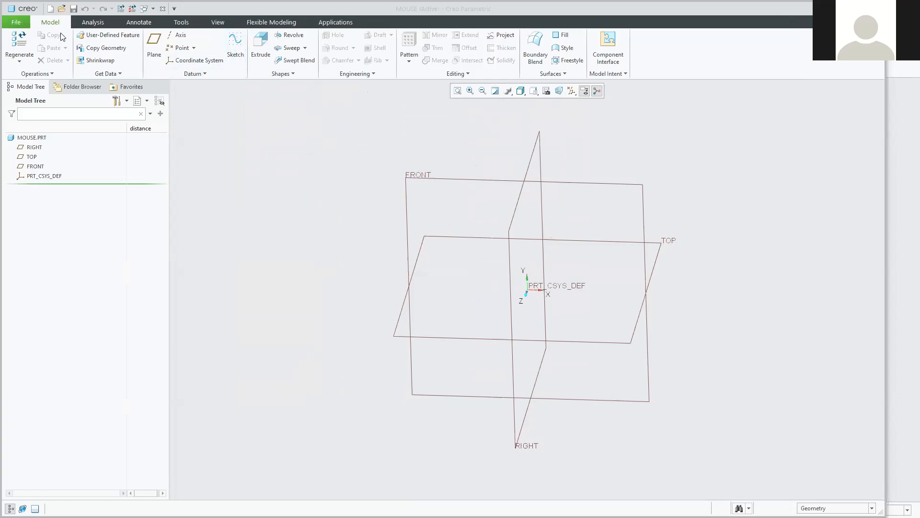
click(235, 47)
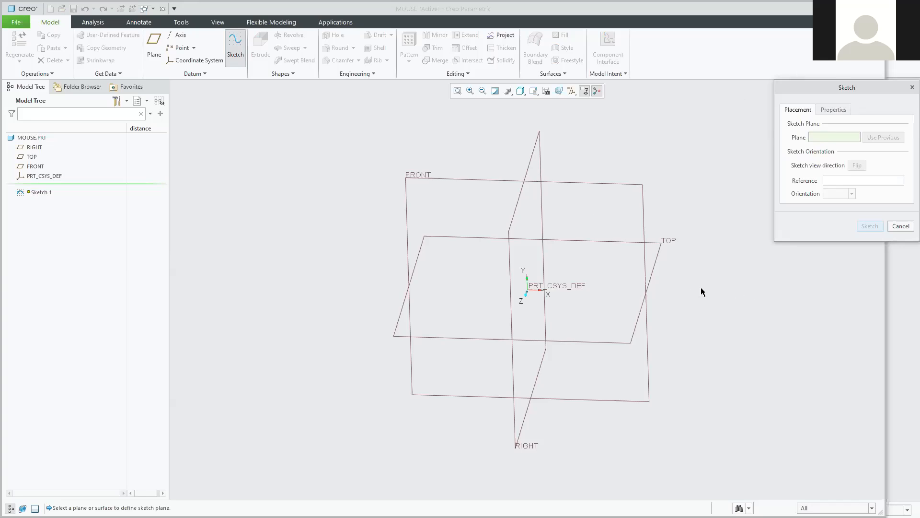
Place Sketch 1 on the TOP datum plane with RIGHT as the orientation reference.
click(664, 244)
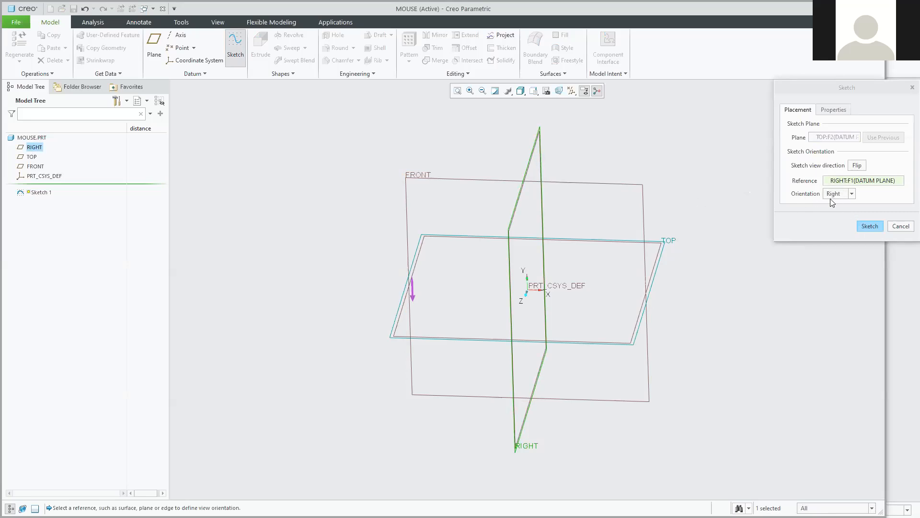
click(870, 226)
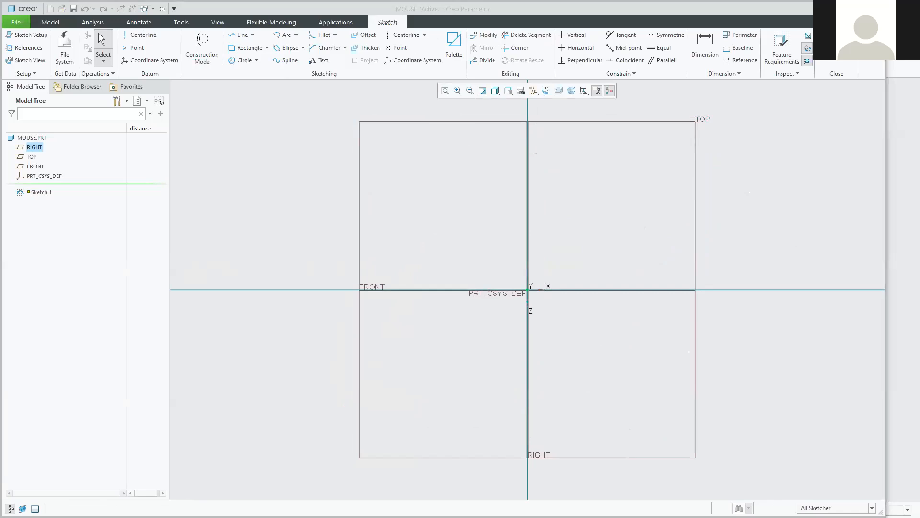
key(alt+Tab)
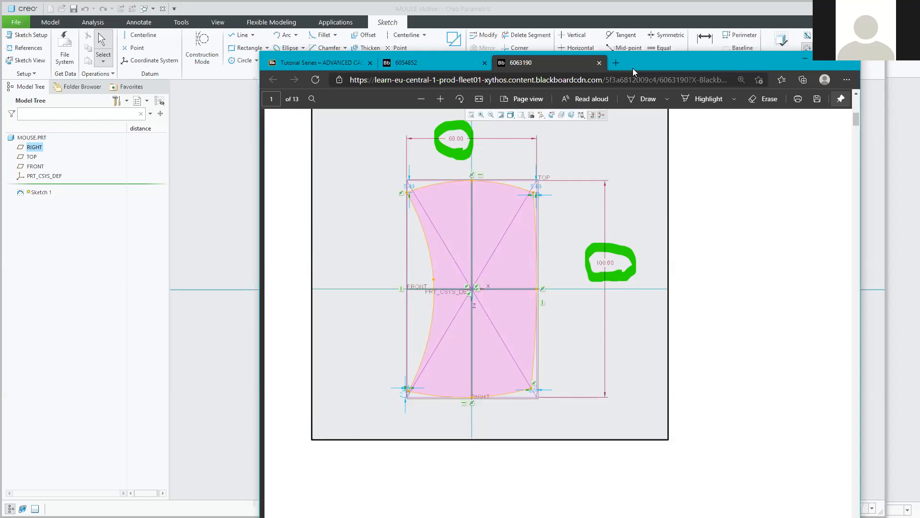
click(805, 59)
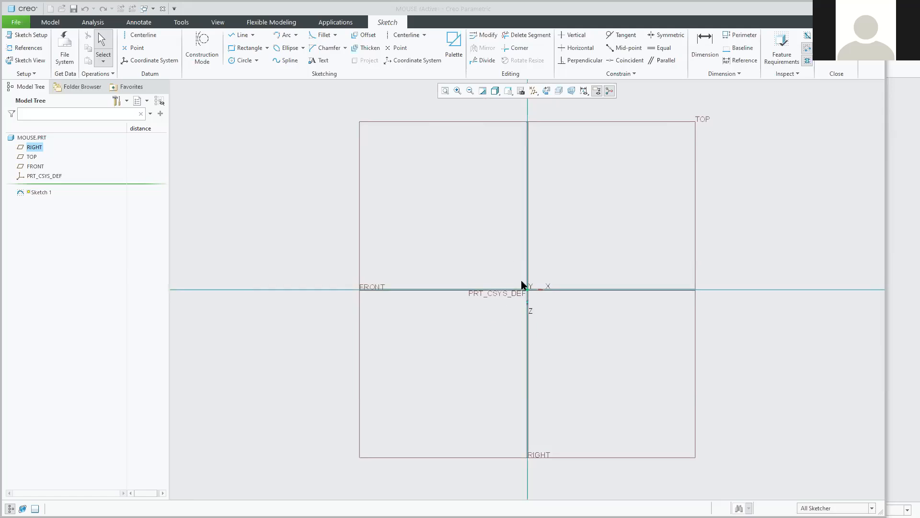
Draw a center rectangle centred on the sketch origin.
click(267, 48)
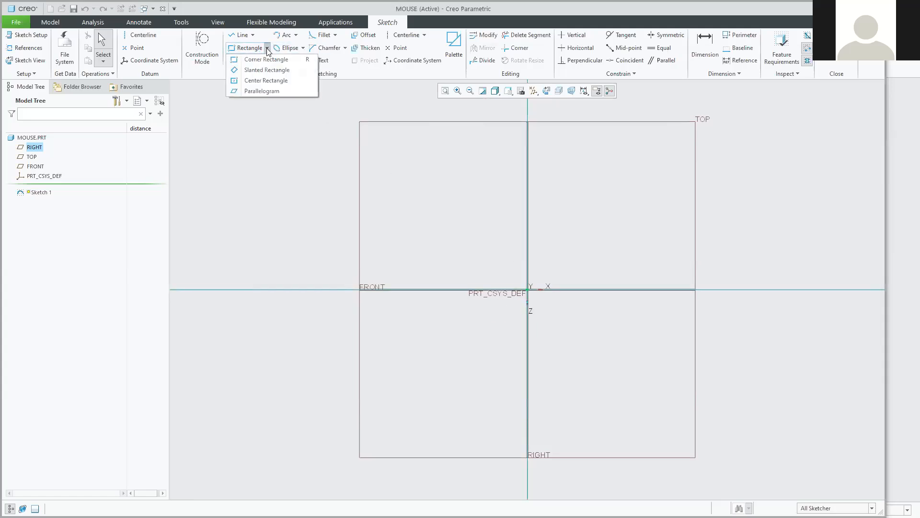
click(254, 81)
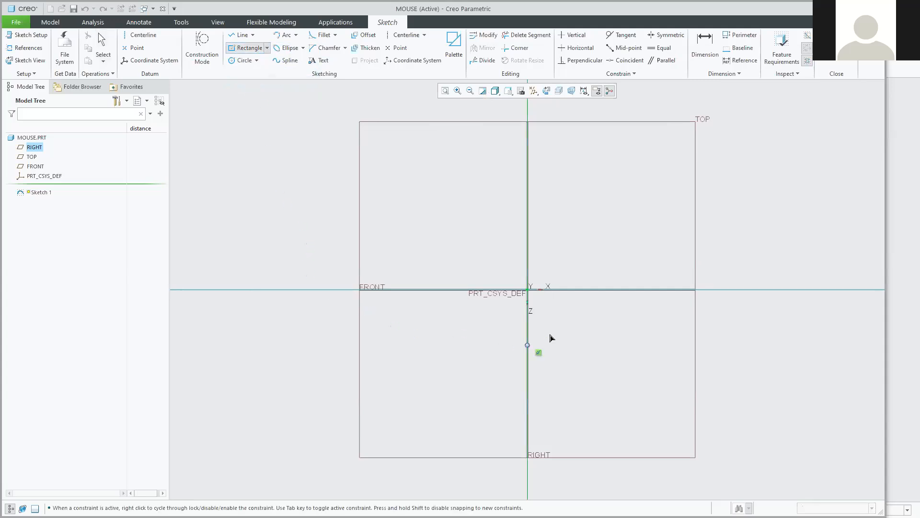
click(527, 290)
click(613, 141)
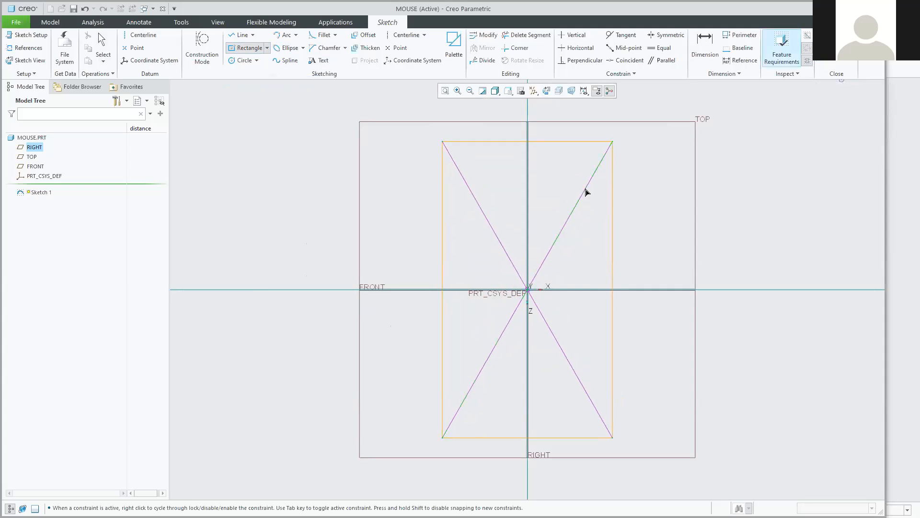
middle_click(567, 239)
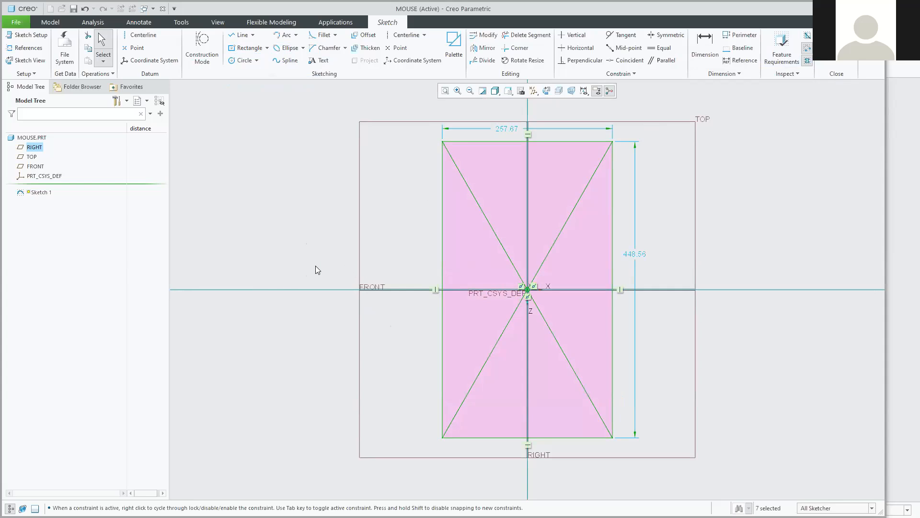
Set the rectangle's width to 60 and height to 100.
double_click(504, 129)
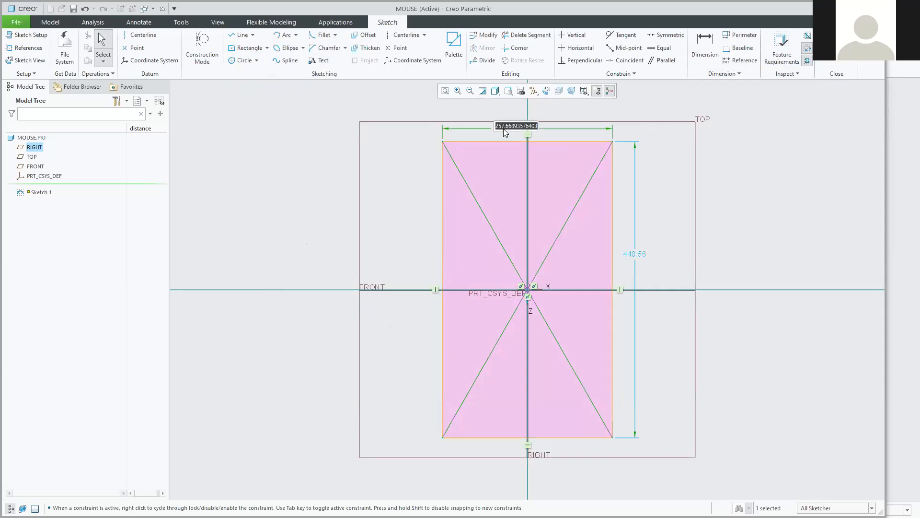
text(60)
key(Return)
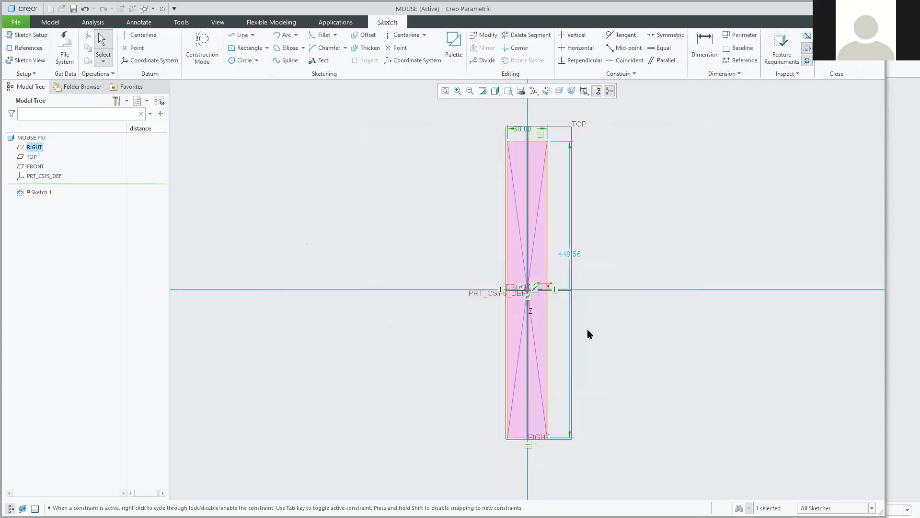
double_click(569, 255)
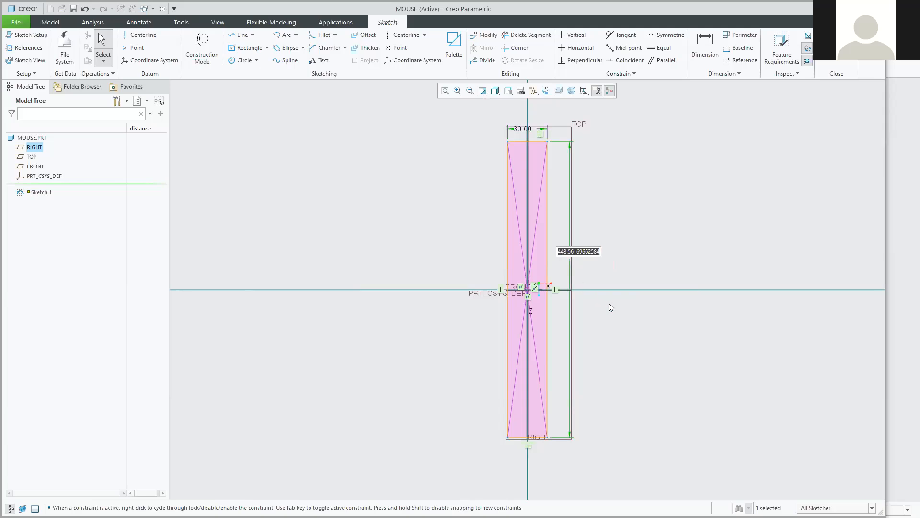
text(100)
key(Return)
scroll(543, 284, down, 5)
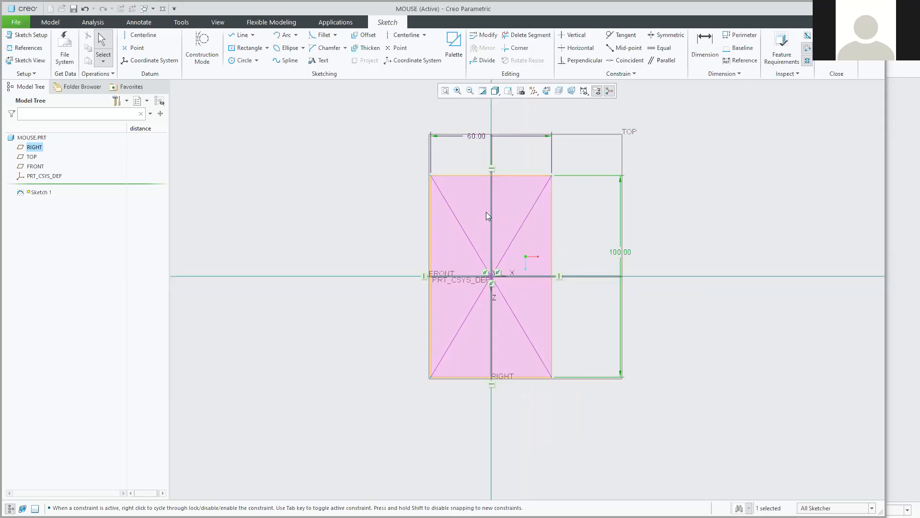
scroll(486, 212, down, 2)
scroll(489, 238, up, 1)
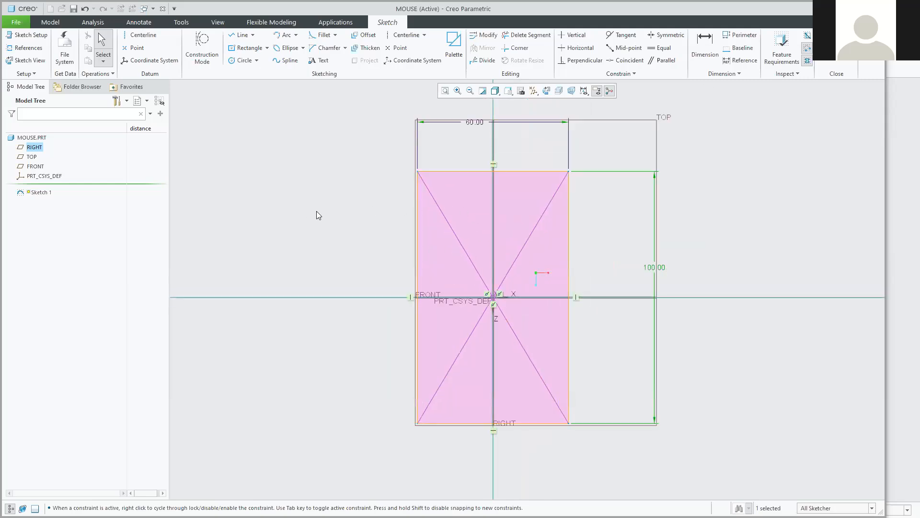
Box-select the sketch and try construction mode, then switch construction mode back off.
click(438, 171)
click(341, 148)
mouse_move(341, 148)
mouse_down()
mouse_move(509, 266)
mouse_move(636, 434)
mouse_move(618, 456)
mouse_up()
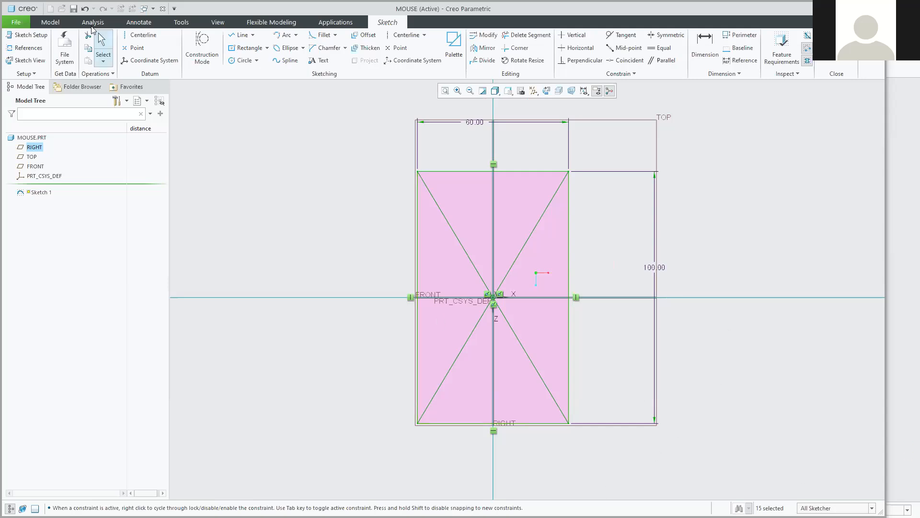
click(207, 61)
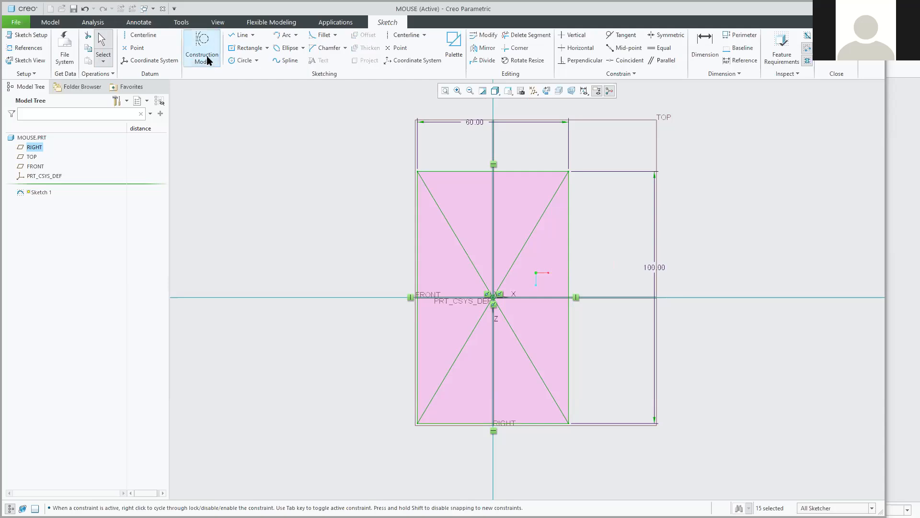
click(380, 212)
click(450, 172)
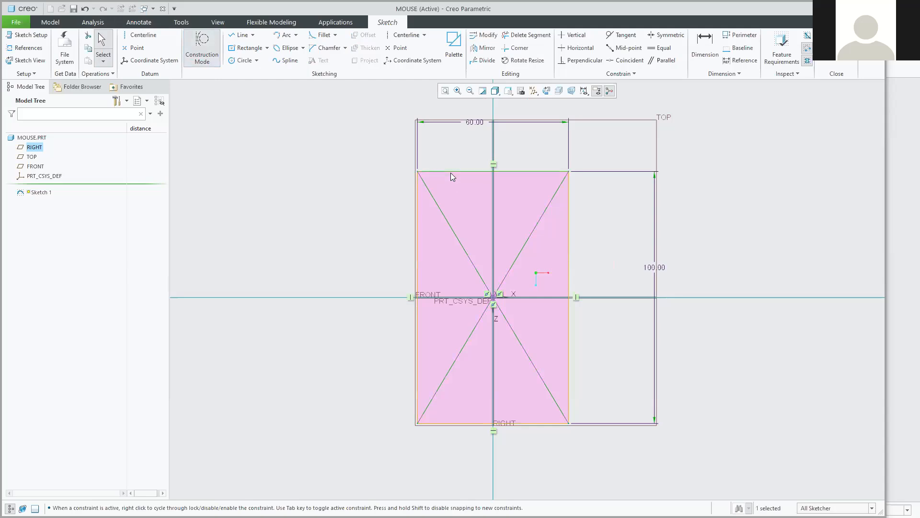
click(292, 165)
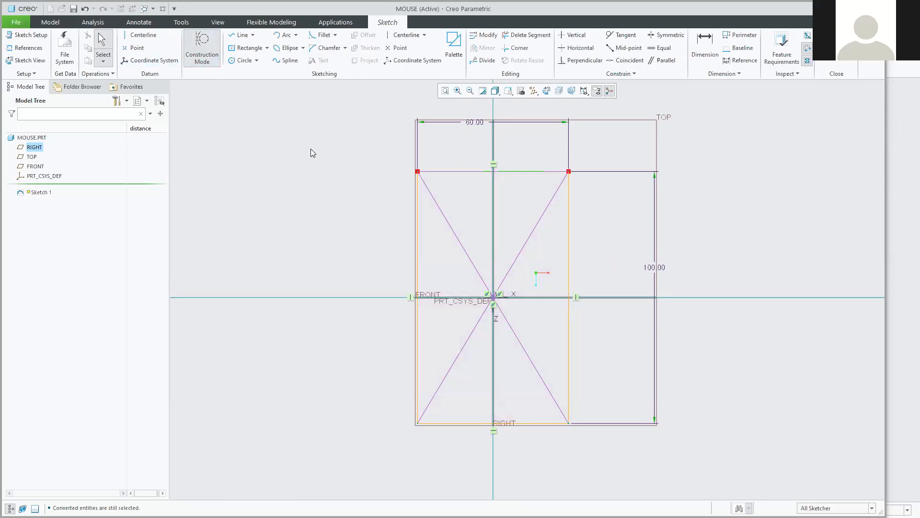
click(205, 63)
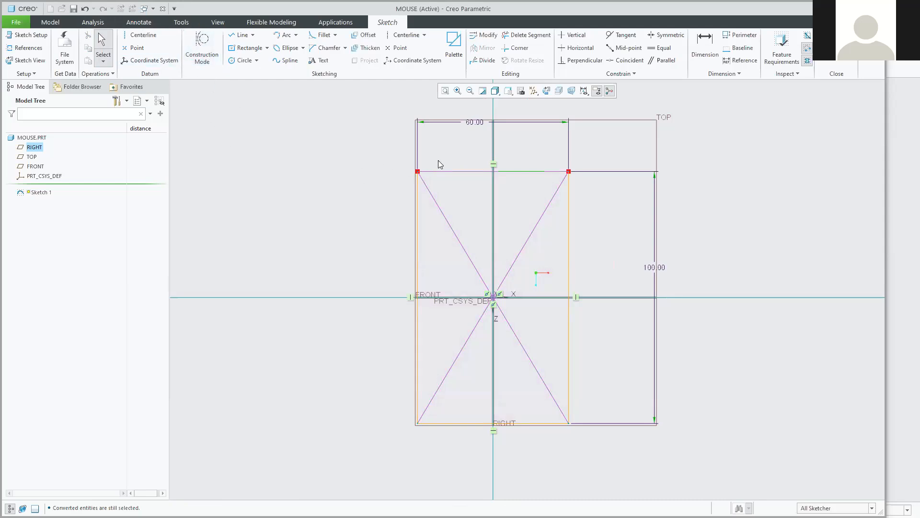
Box-select the rectangle and diagonals and convert them to construction lines.
mouse_move(353, 148)
mouse_down()
mouse_move(541, 261)
mouse_move(644, 443)
mouse_up()
click(673, 409)
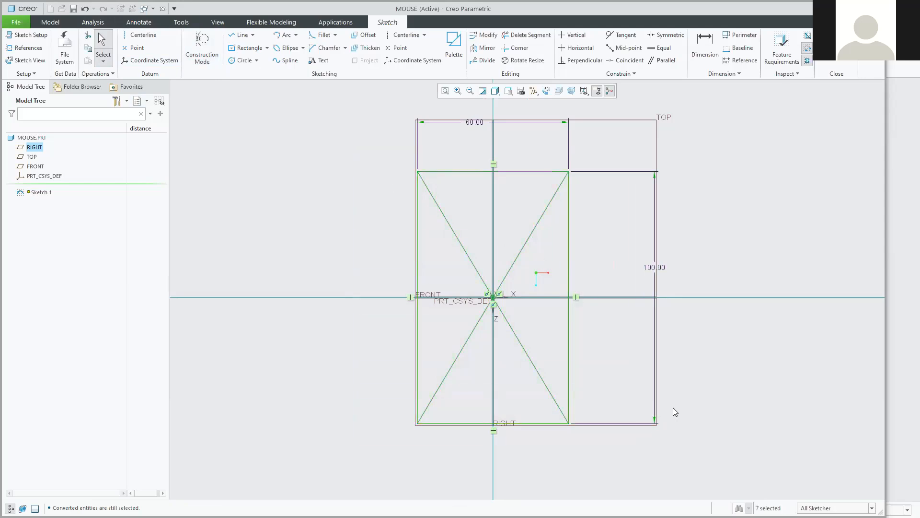
click(290, 184)
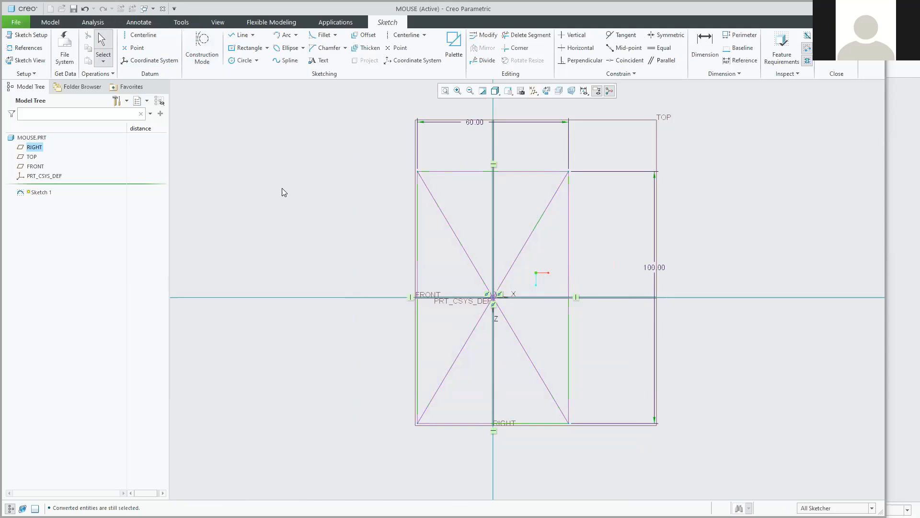
scroll(470, 214, up, 2)
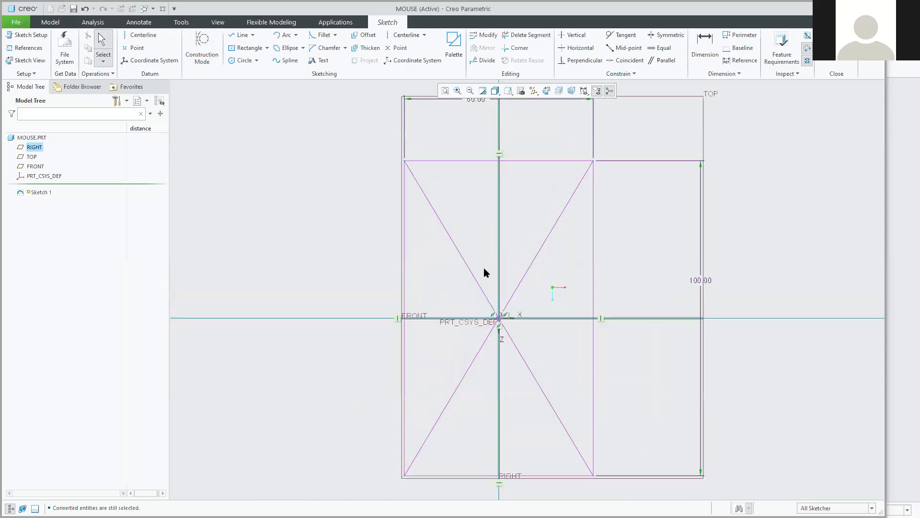
shift+middle_drag(474, 249, 460, 242)
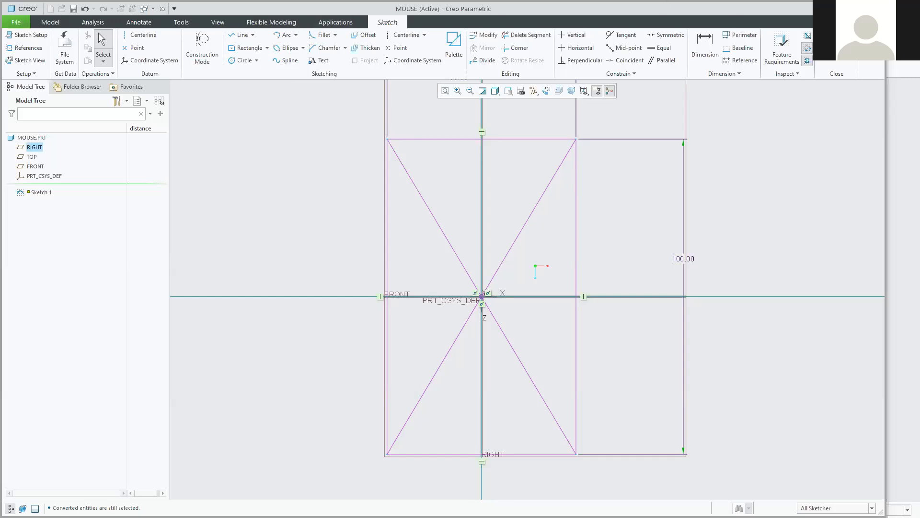
Draw an arched spline across the rectangle's top, from the right diagonal through the centerline to the left edge.
key(alt+Tab)
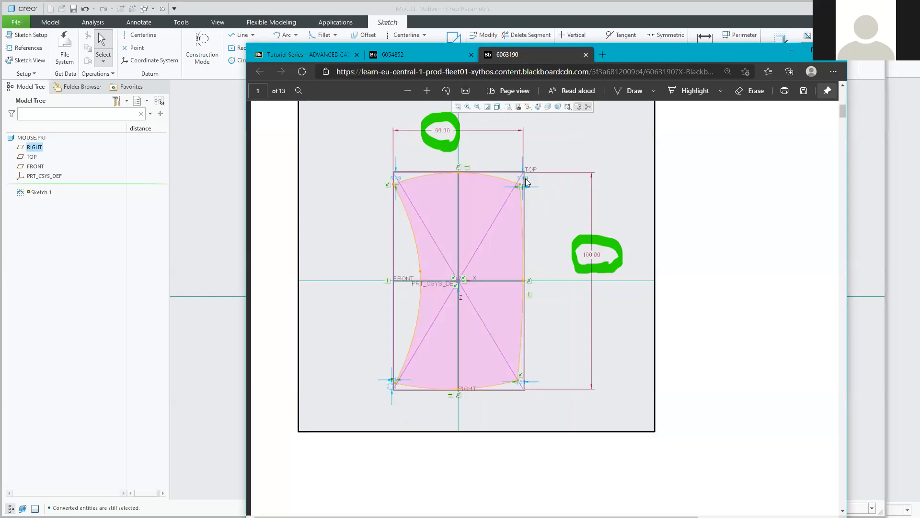
drag(670, 56, 919, 57)
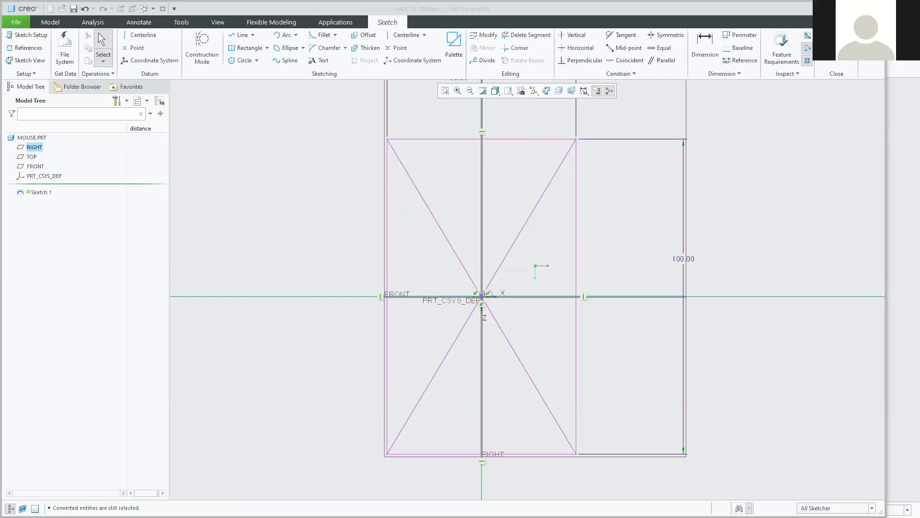
click(278, 61)
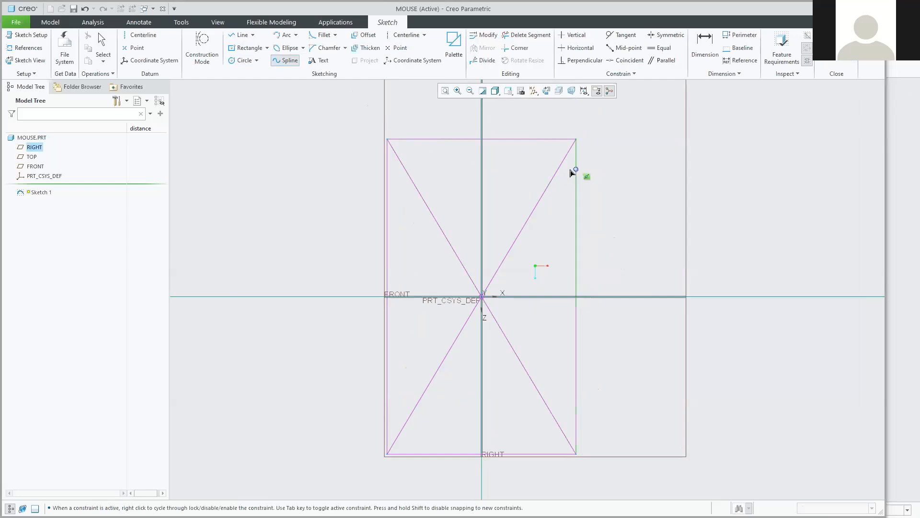
scroll(571, 166, down, 5)
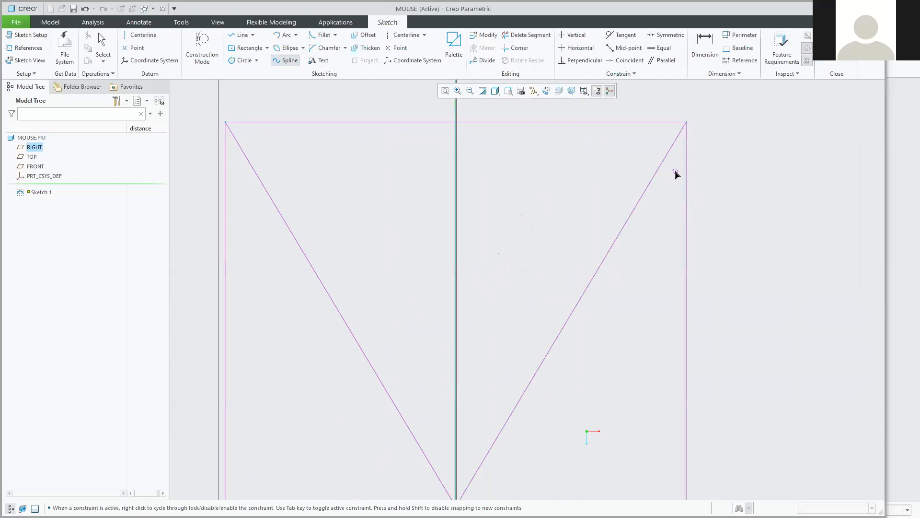
click(669, 176)
click(456, 137)
click(225, 173)
middle_click(205, 164)
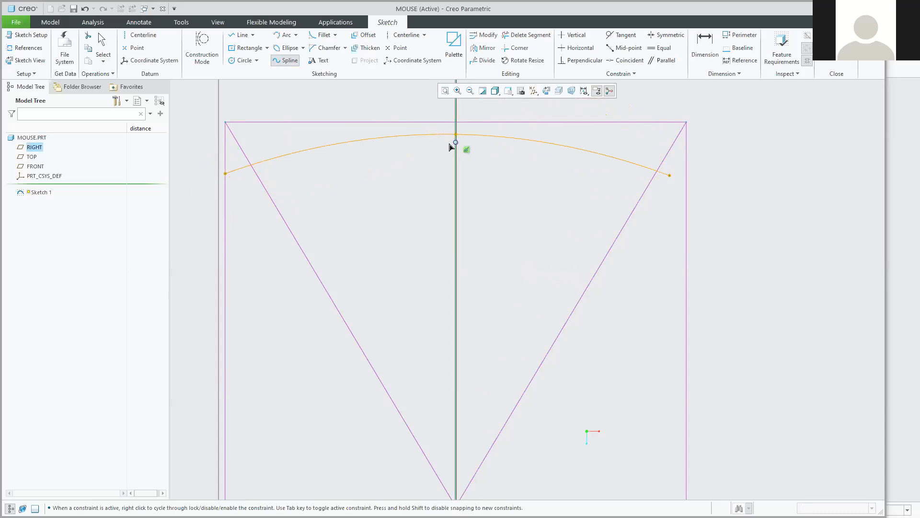
Draw a second spline from the arc's right end down the right side, via the horizontal axis.
scroll(449, 342, down, 2)
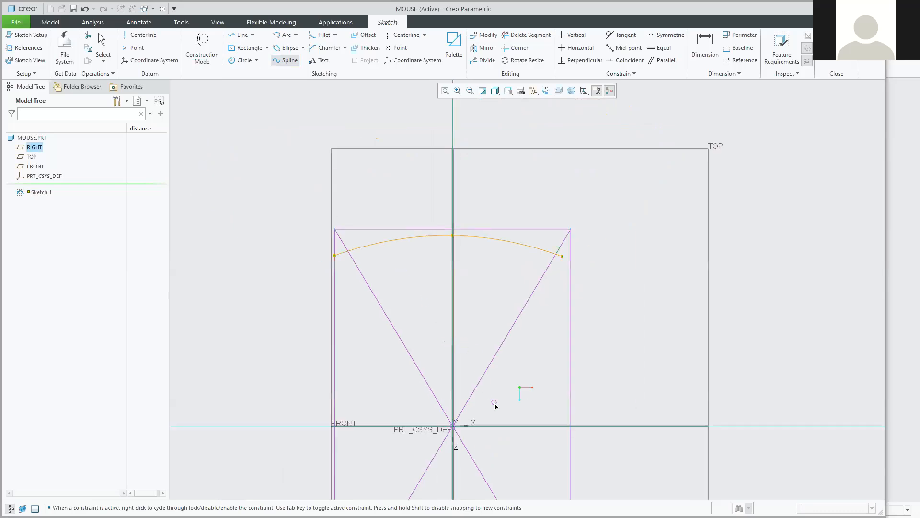
shift+middle_drag(508, 374, 479, 252)
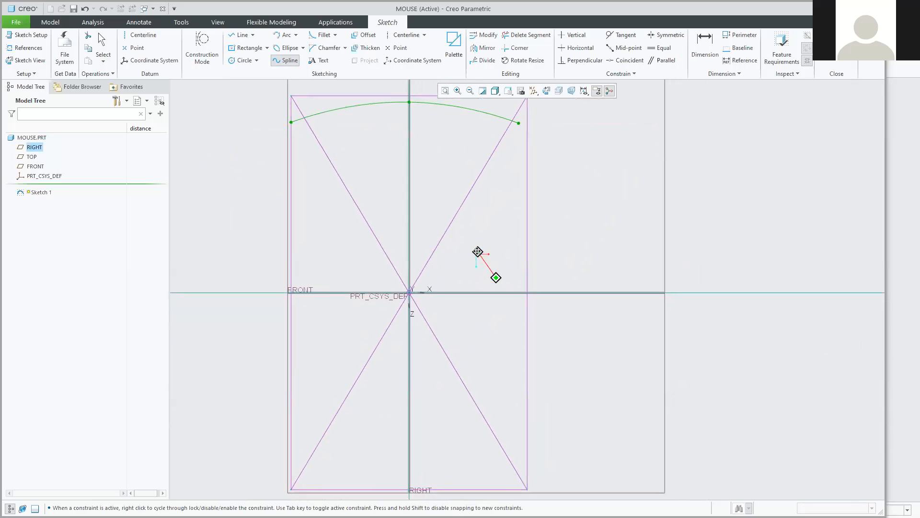
click(520, 125)
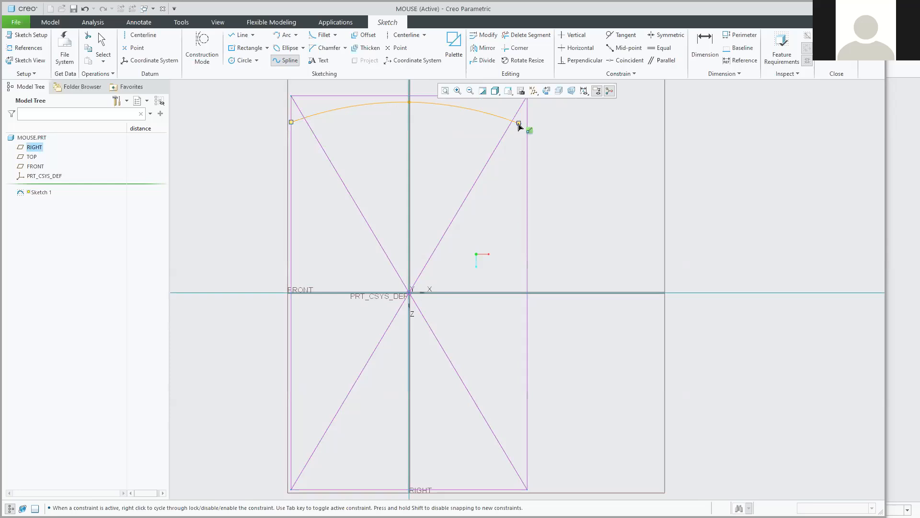
mouse_move(520, 127)
mouse_down()
mouse_move(528, 298)
mouse_move(540, 290)
mouse_move(532, 286)
mouse_up()
scroll(524, 297, down, 3)
scroll(529, 295, down, 5)
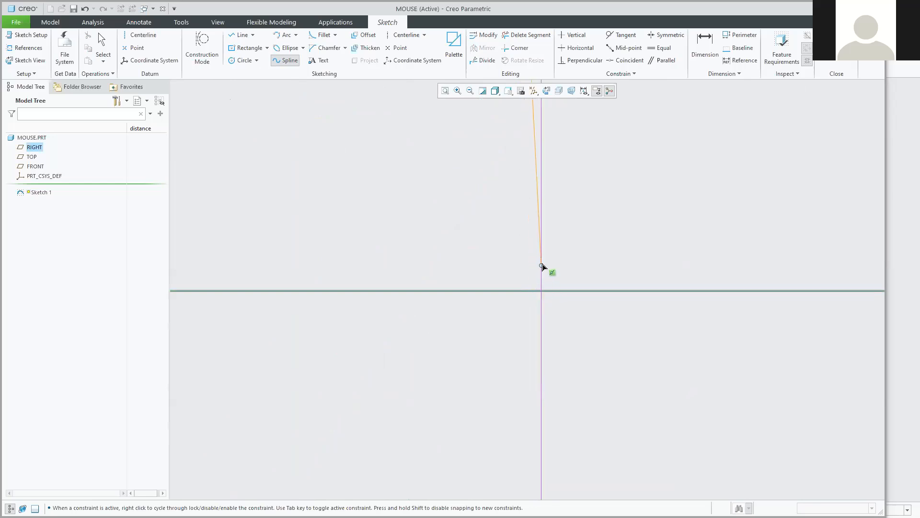
click(527, 290)
scroll(522, 382, up, 10)
scroll(514, 488, down, 2)
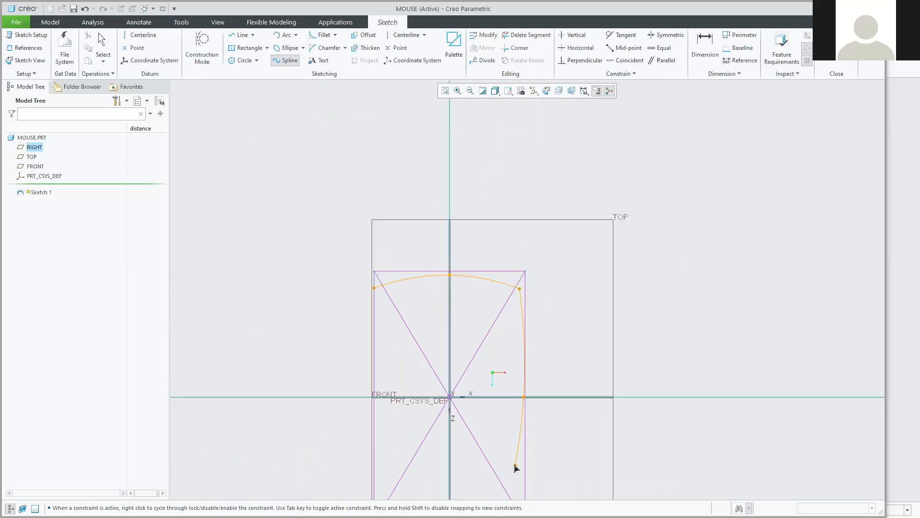
shift+middle_drag(506, 454, 491, 301)
scroll(505, 357, down, 5)
scroll(511, 362, down, 2)
scroll(522, 409, down, 2)
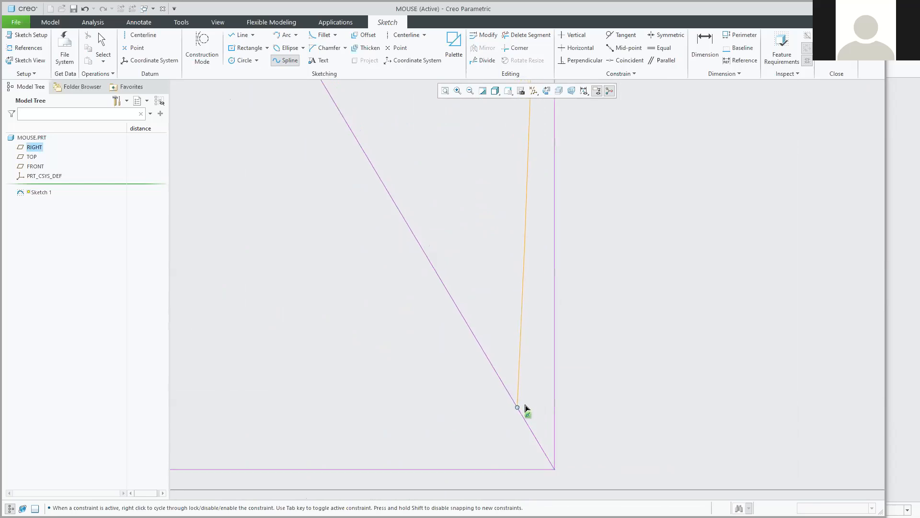
click(522, 390)
middle_click(516, 405)
scroll(465, 417, up, 12)
scroll(257, 231, down, 3)
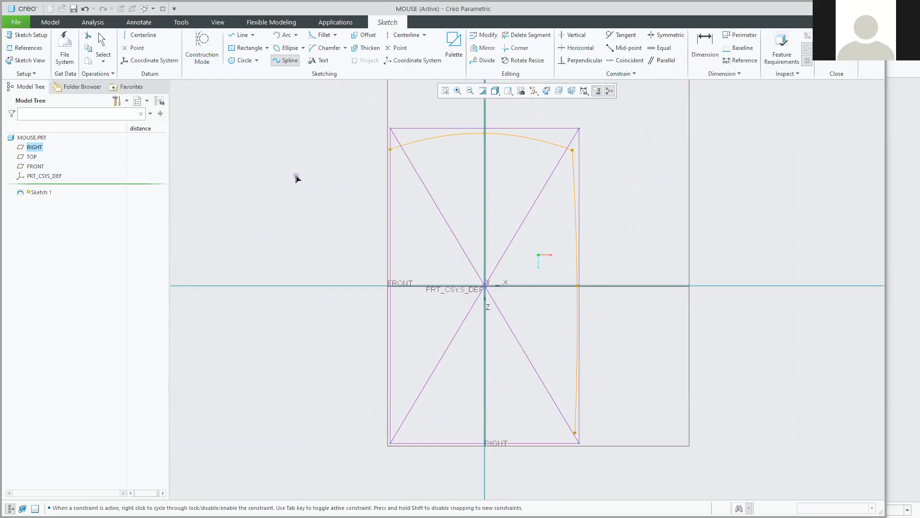
Draw a three-point spline from the top arc's left end down the left side to the bottom-left corner.
click(390, 151)
click(424, 269)
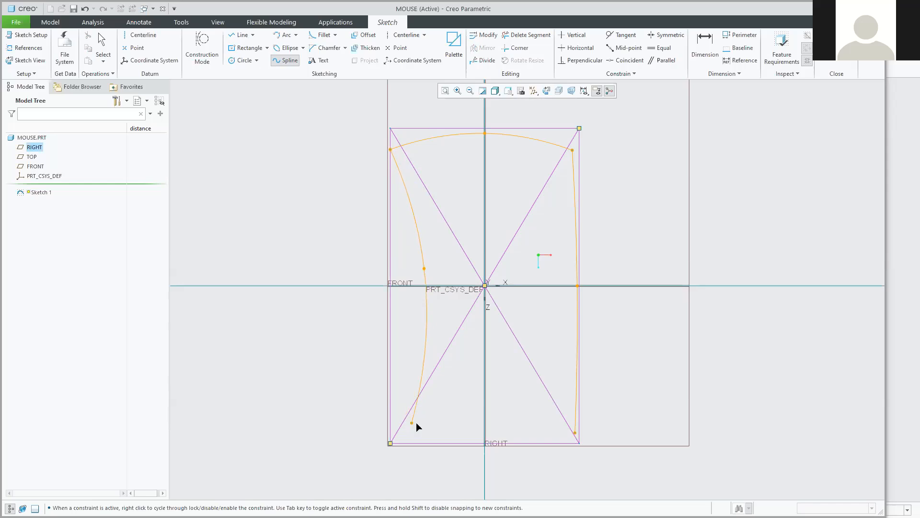
scroll(413, 425, down, 5)
scroll(396, 436, down, 3)
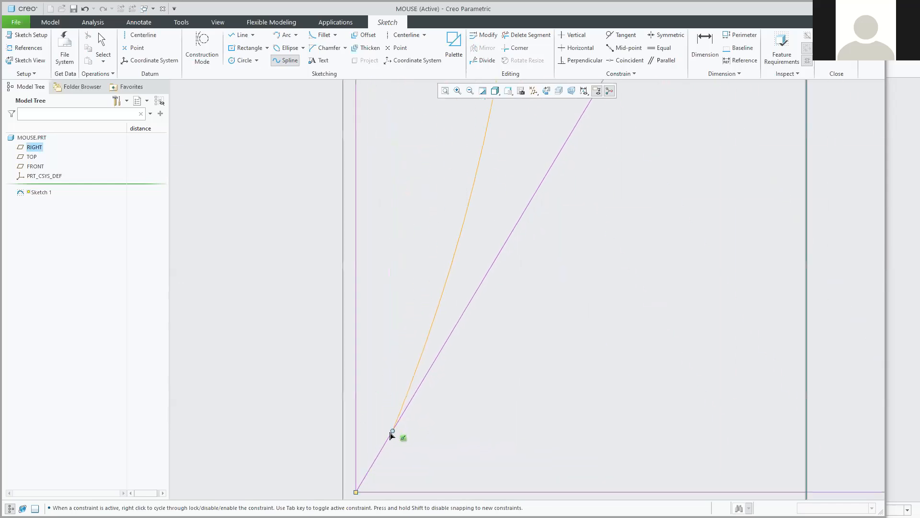
click(357, 453)
middle_click(351, 470)
scroll(344, 446, up, 8)
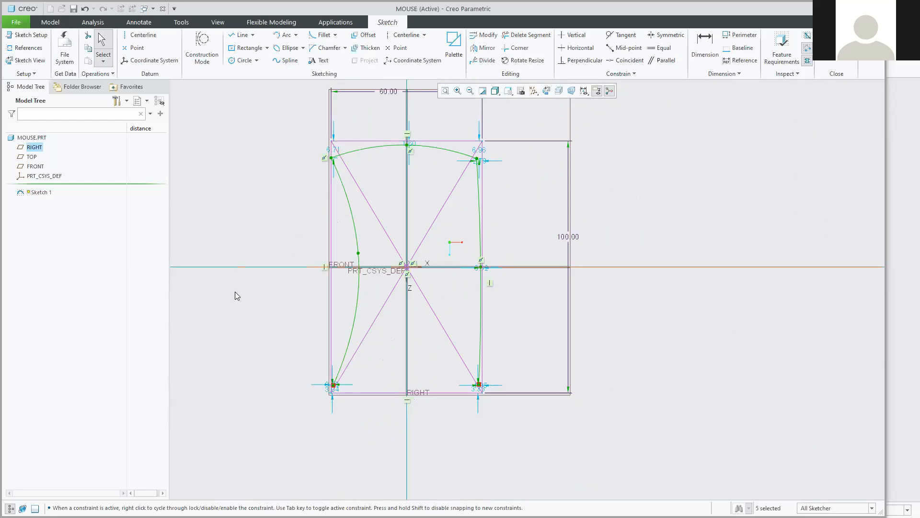
scroll(241, 358, down, 4)
mouse_move(533, 400)
middle_down()
mouse_move(543, 384)
mouse_move(523, 330)
middle_up()
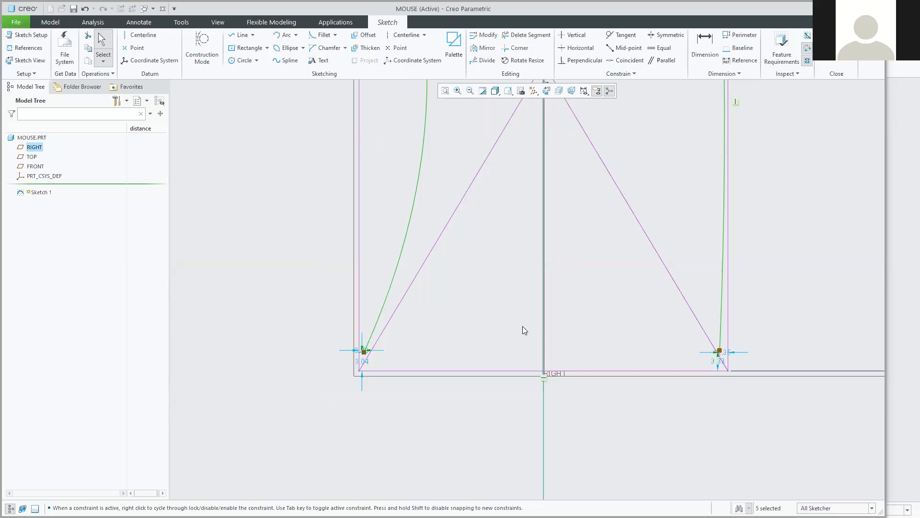
scroll(523, 329, down, 2)
middle_drag(533, 319, 518, 287)
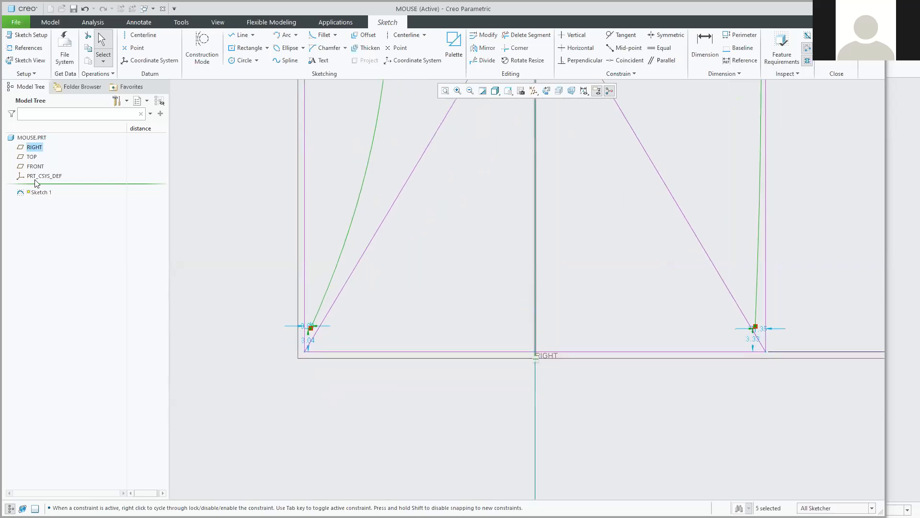
Draw a bottom spline from the left spline's end through the centerline to the right curve's end.
click(278, 62)
click(312, 328)
scroll(532, 346, down, 2)
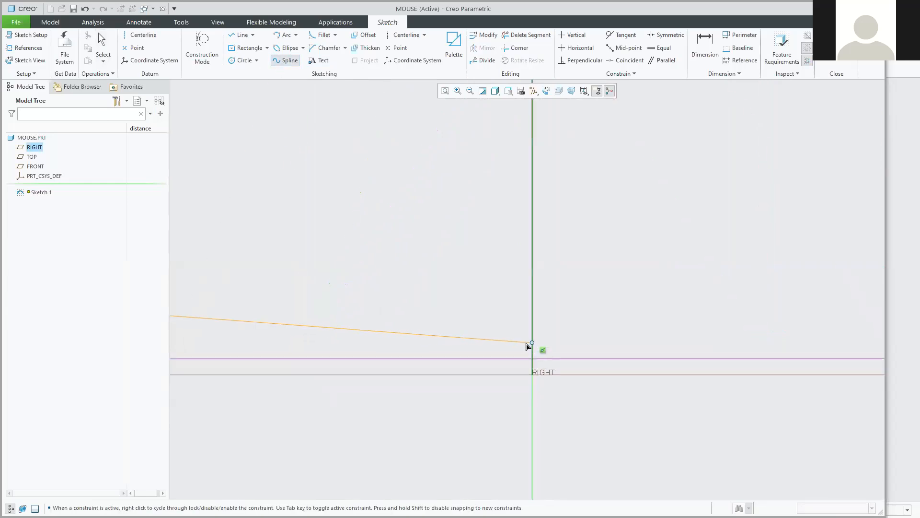
click(528, 345)
scroll(747, 331, up, 2)
scroll(755, 326, up, 5)
scroll(628, 329, down, 3)
scroll(702, 326, down, 3)
click(776, 322)
middle_click(809, 302)
Add a closing spline at the top-right corner so the outline forms a shaded loop.
scroll(631, 307, up, 6)
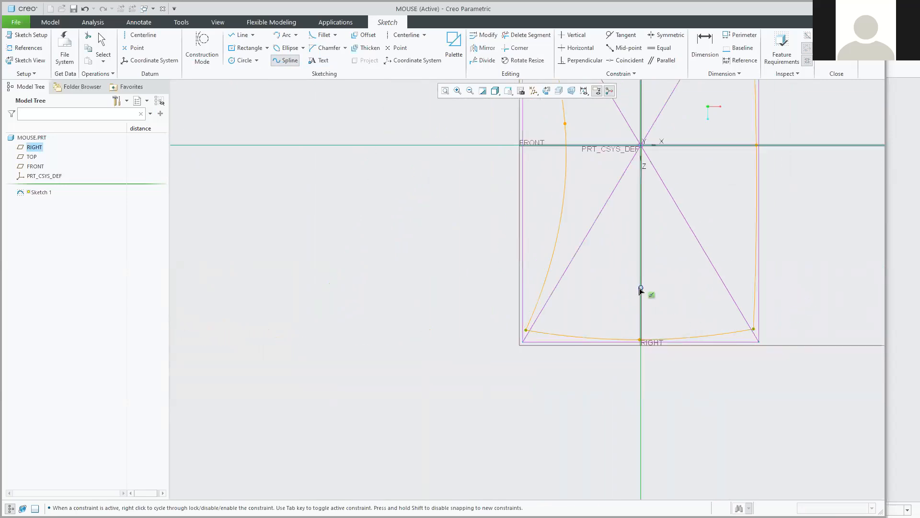
ctrl+middle_drag(645, 283, 582, 406)
scroll(584, 394, up, 1)
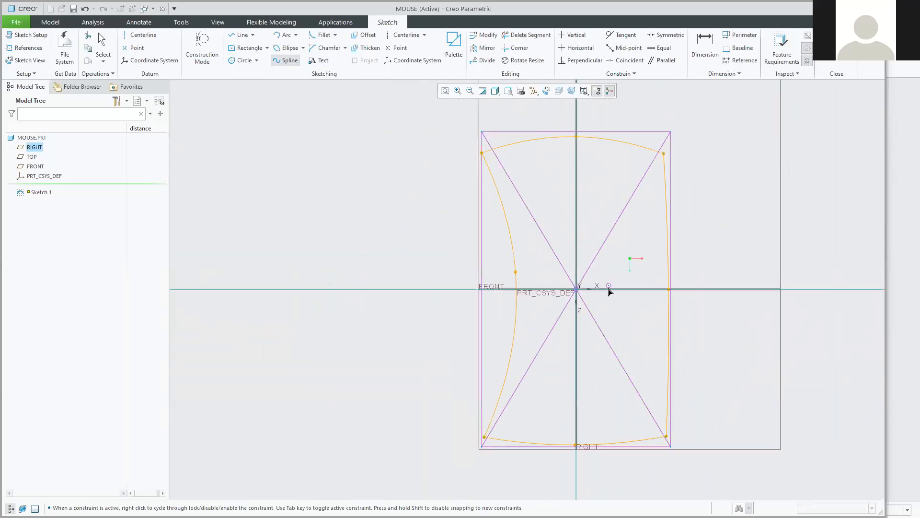
shift+middle_drag(610, 288, 583, 309)
scroll(624, 194, down, 4)
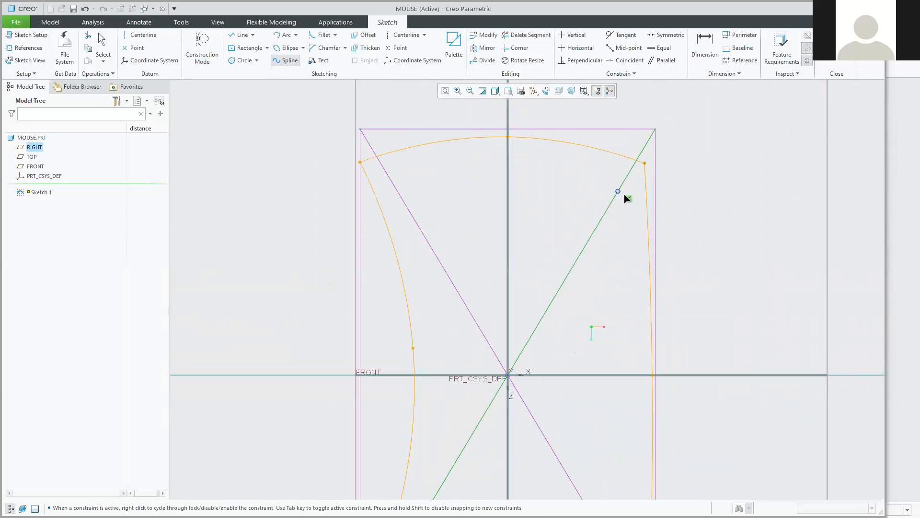
scroll(645, 170, down, 1)
click(656, 154)
middle_click(648, 161)
middle_click(643, 162)
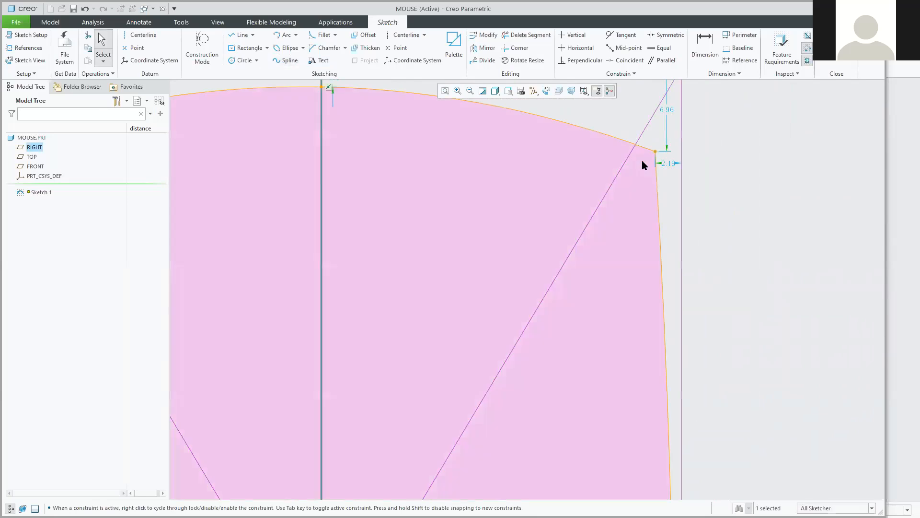
Adjust the top-right and top-left outline corners and change the 58.57 width dimension to 60.
mouse_move(654, 154)
mouse_down()
mouse_move(617, 188)
mouse_move(645, 139)
mouse_move(664, 176)
mouse_move(616, 177)
mouse_move(618, 146)
mouse_move(672, 150)
mouse_move(620, 173)
mouse_move(649, 136)
mouse_move(653, 160)
mouse_move(660, 149)
mouse_up()
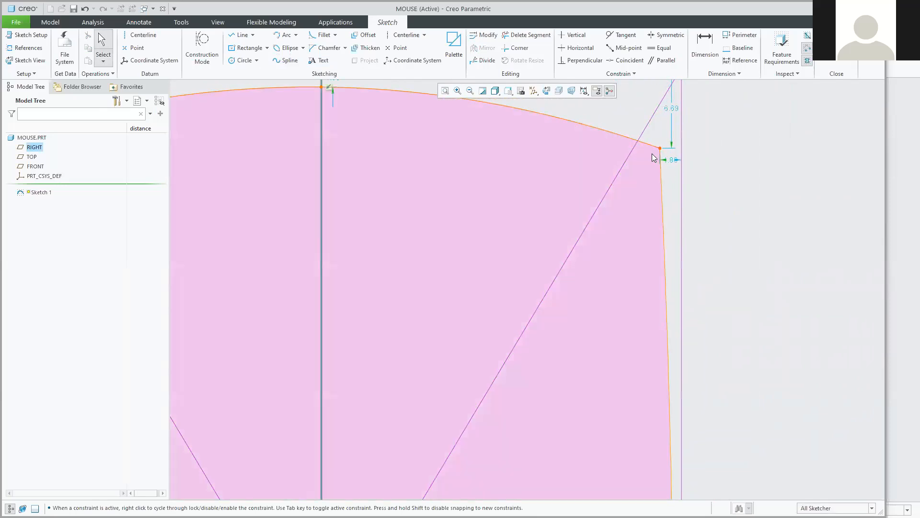
scroll(655, 158, up, 3)
scroll(289, 206, down, 4)
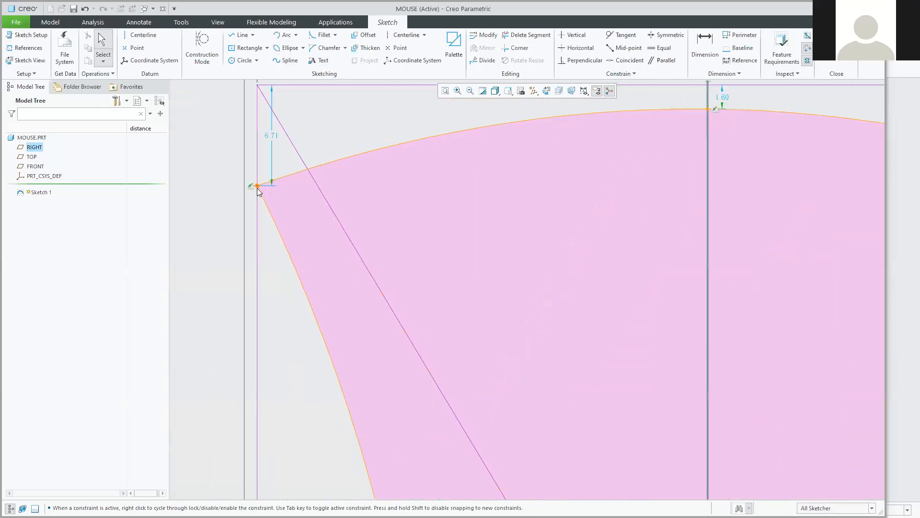
mouse_move(260, 192)
mouse_down()
mouse_move(267, 235)
mouse_move(253, 222)
mouse_move(286, 209)
mouse_move(271, 221)
mouse_move(265, 209)
mouse_up()
scroll(407, 198, up, 5)
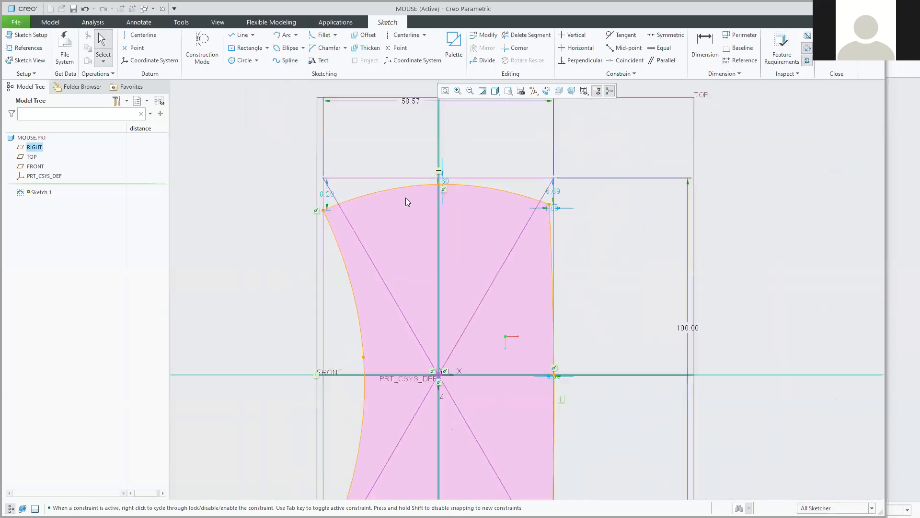
double_click(409, 101)
text(60)
key(Return)
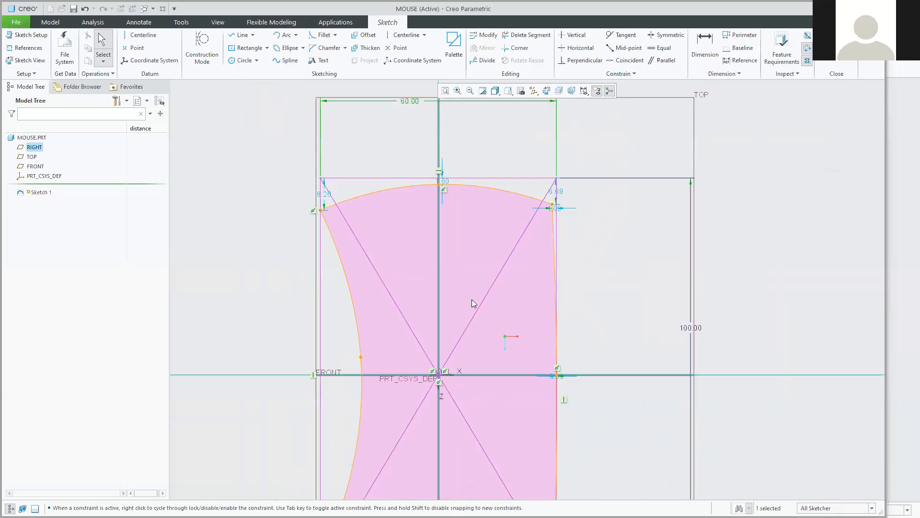
Zoom out and in to inspect the whole spline profile, then finish the sketch.
scroll(369, 277, up, 2)
scroll(365, 276, down, 5)
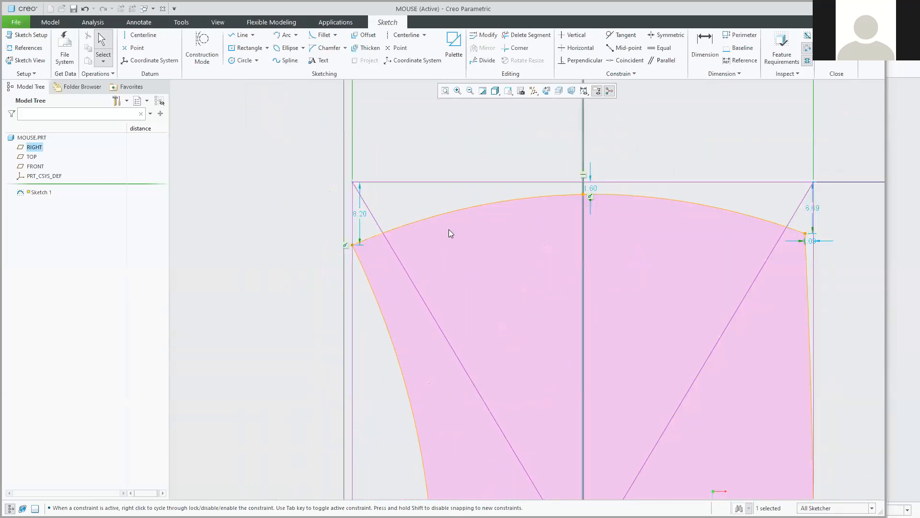
scroll(455, 225, down, 2)
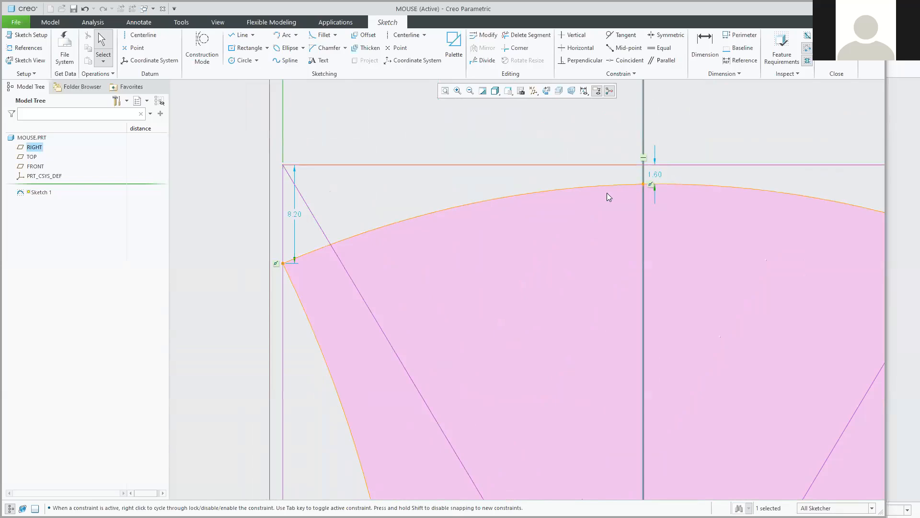
scroll(599, 201, up, 2)
scroll(596, 205, up, 1)
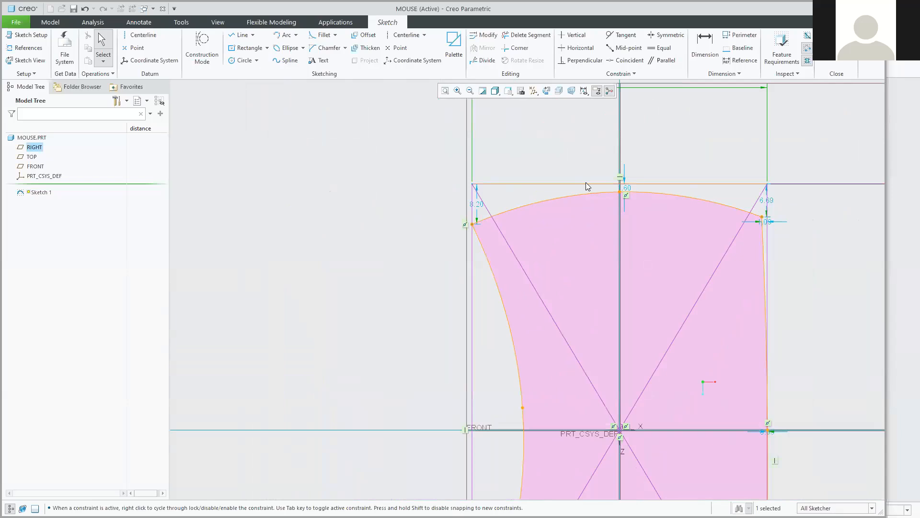
scroll(581, 249, up, 2)
scroll(568, 336, up, 2)
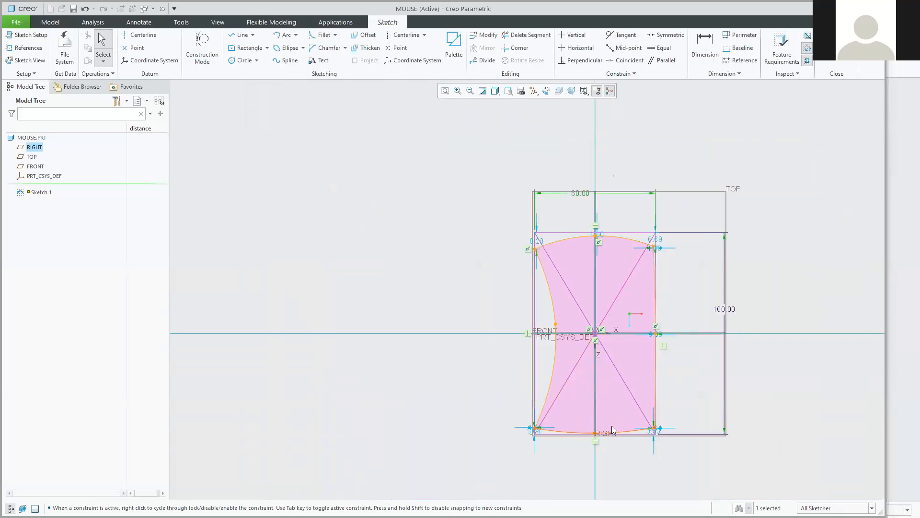
scroll(618, 425, down, 4)
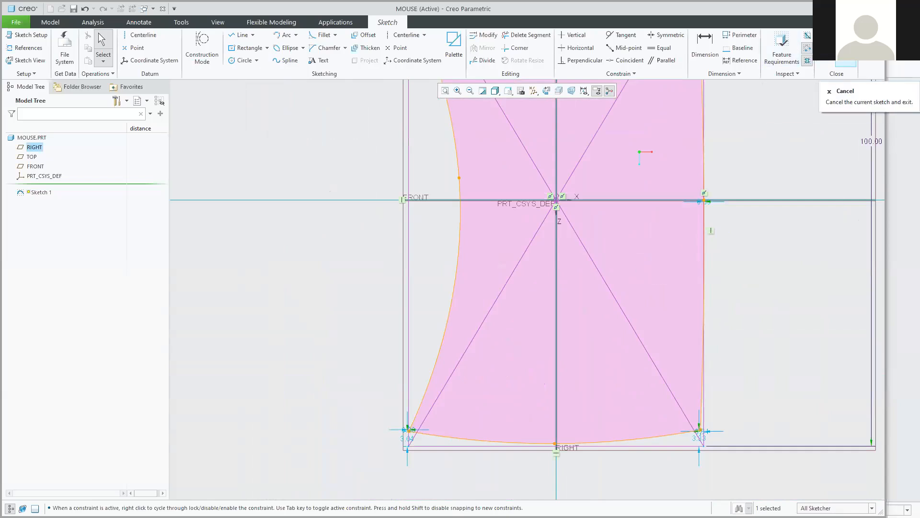
click(821, 65)
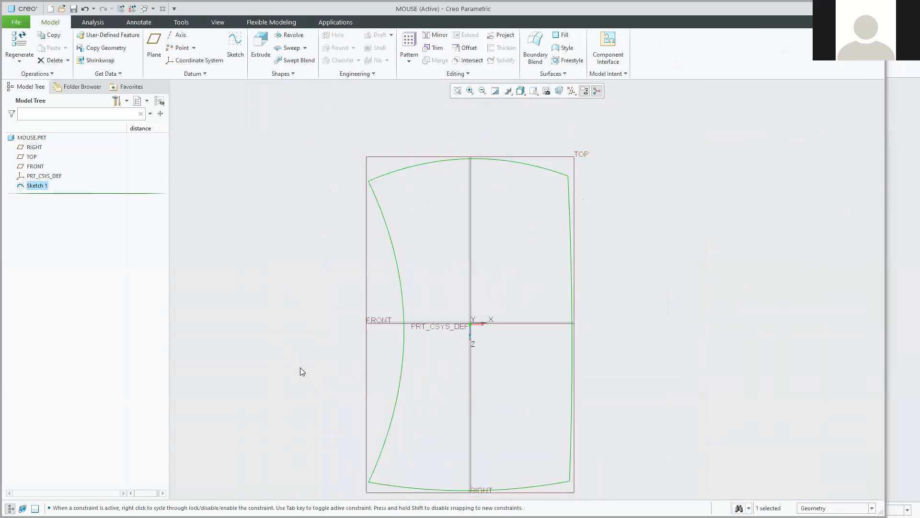
Orbit the part into 3-D and start renaming Sketch 1 in the Model Tree.
mouse_move(303, 381)
middle_down()
mouse_move(319, 362)
mouse_move(312, 335)
mouse_move(281, 302)
mouse_move(284, 319)
middle_up()
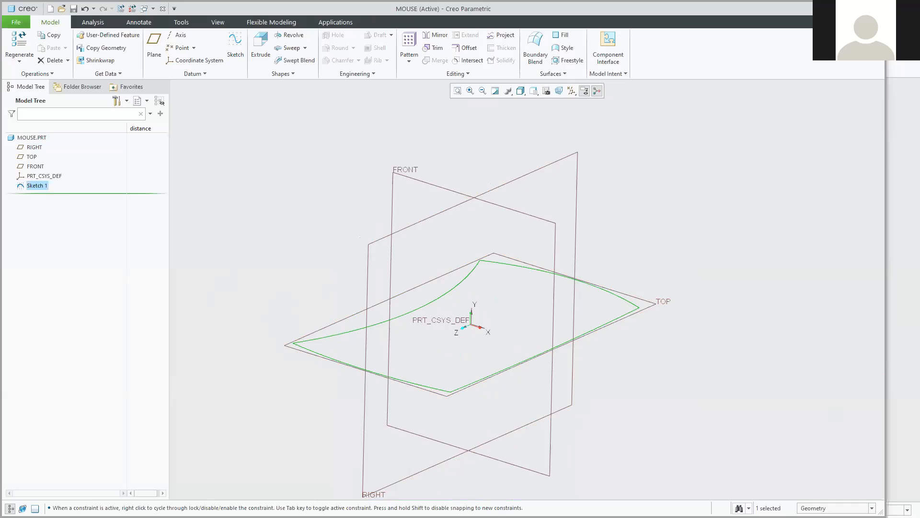
double_click(27, 187)
Extrude Sketch 1 79.00 above TOP and switch the extrusion to a surface.
click(261, 42)
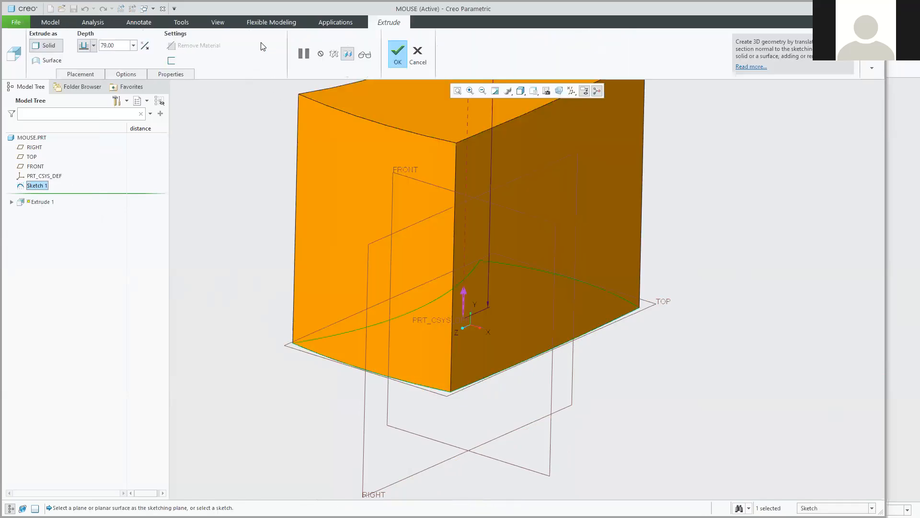
scroll(331, 141, down, 5)
scroll(335, 105, up, 5)
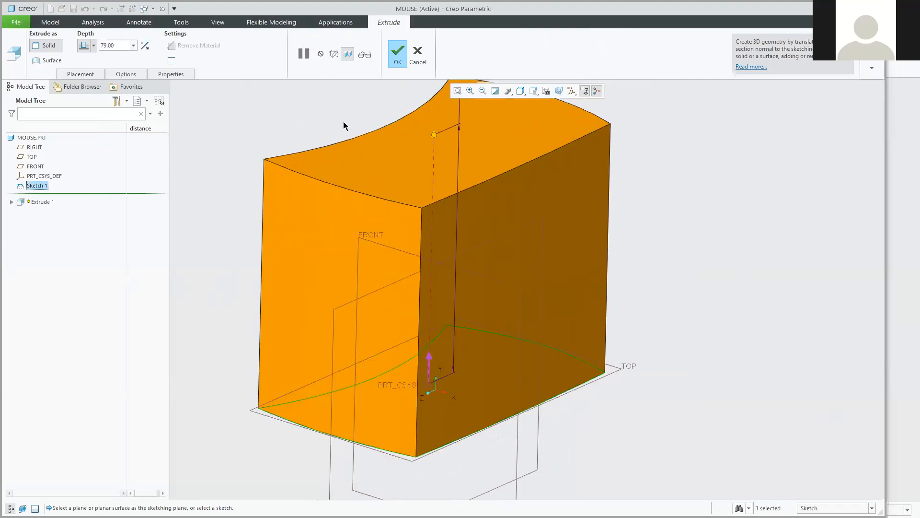
middle_drag(362, 184, 468, 264)
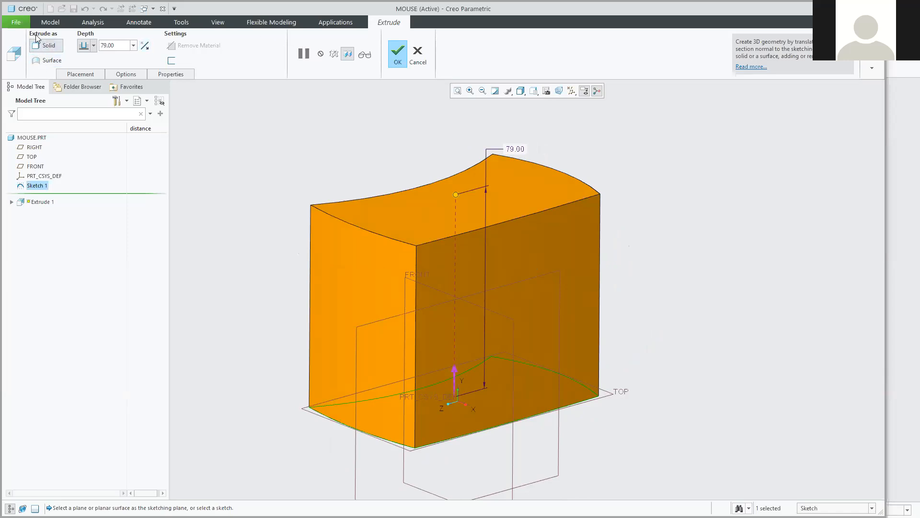
click(37, 62)
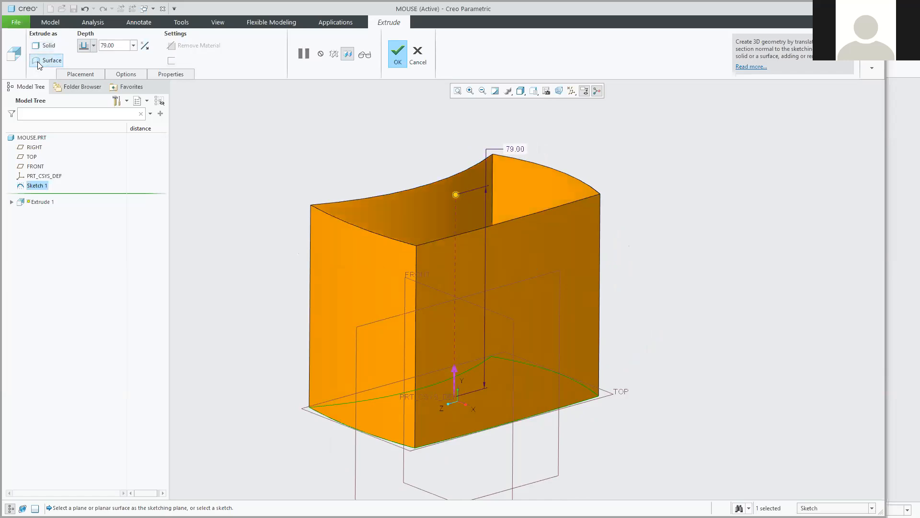
Orbit around the open, uncapped surface band, then bring the tutorial PDF to the front.
middle_drag(245, 136, 247, 168)
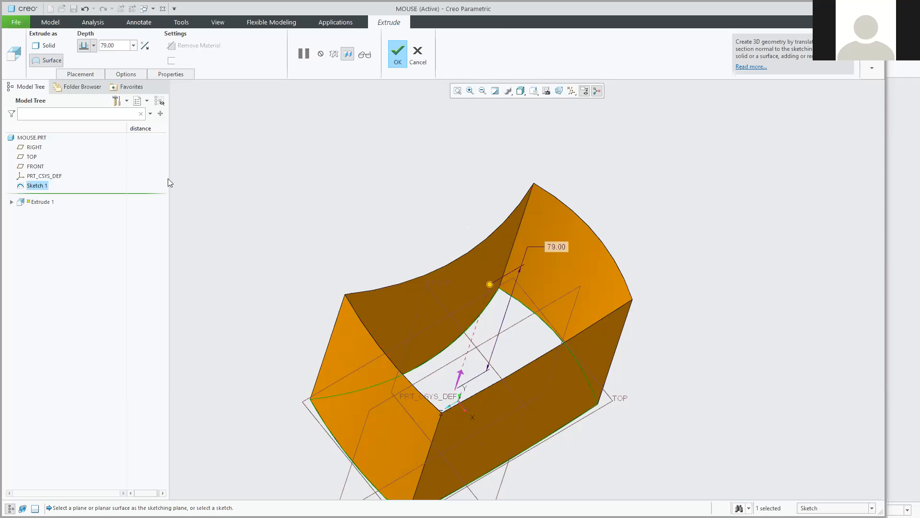
mouse_move(496, 280)
middle_down()
mouse_move(487, 255)
mouse_move(501, 278)
mouse_move(490, 275)
middle_up()
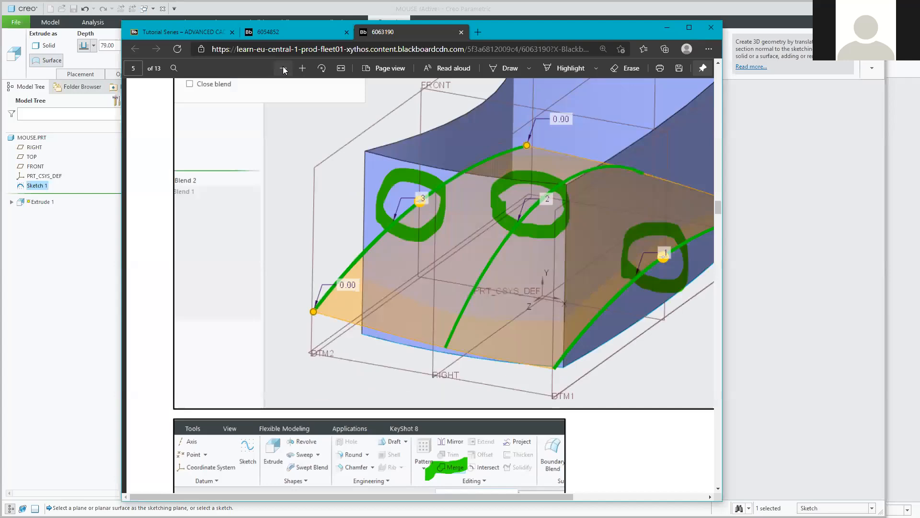
click(283, 68)
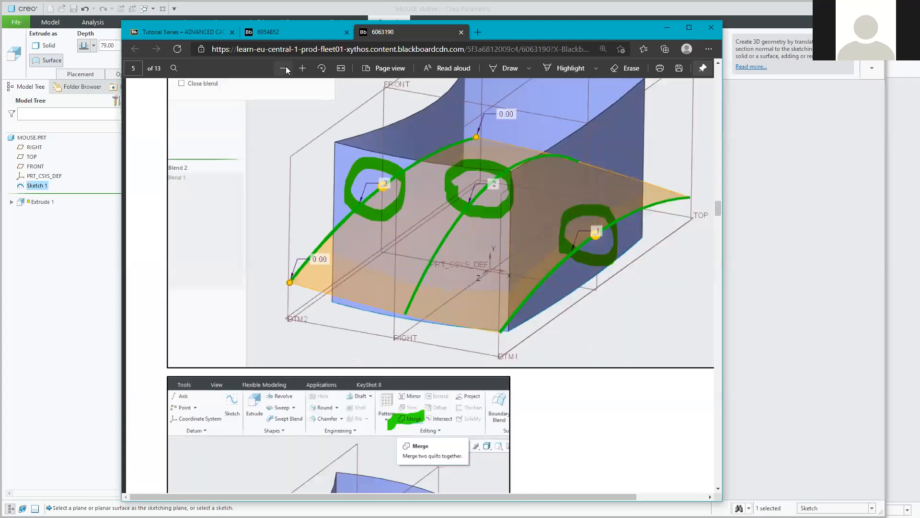
click(283, 68)
scroll(382, 282, down, 5)
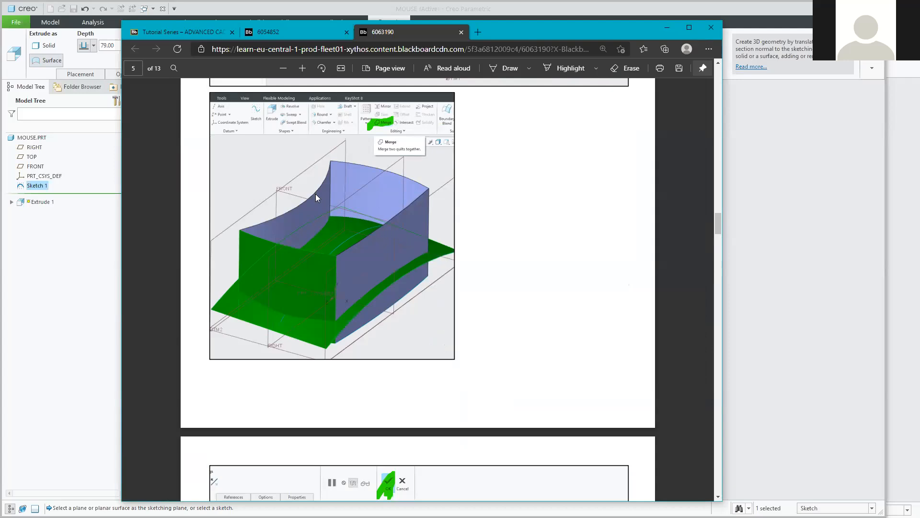
scroll(315, 196, down, 8)
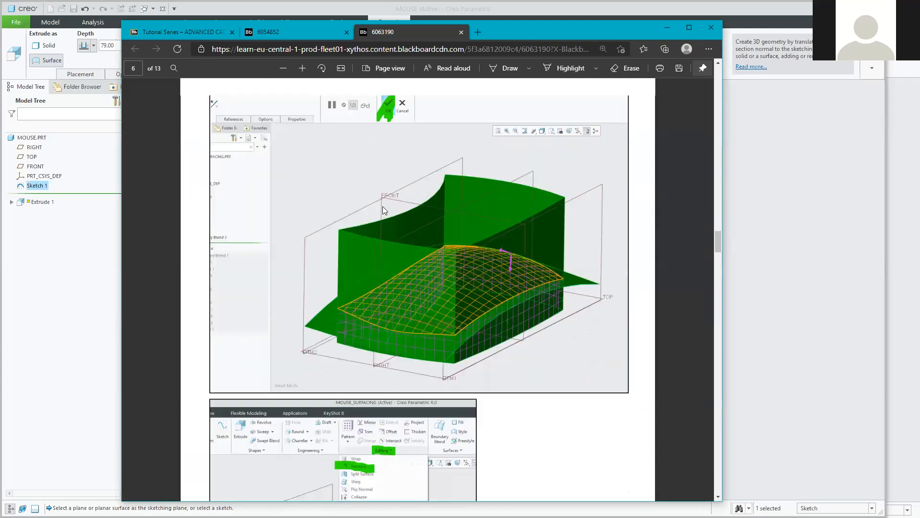
scroll(382, 210, up, 1)
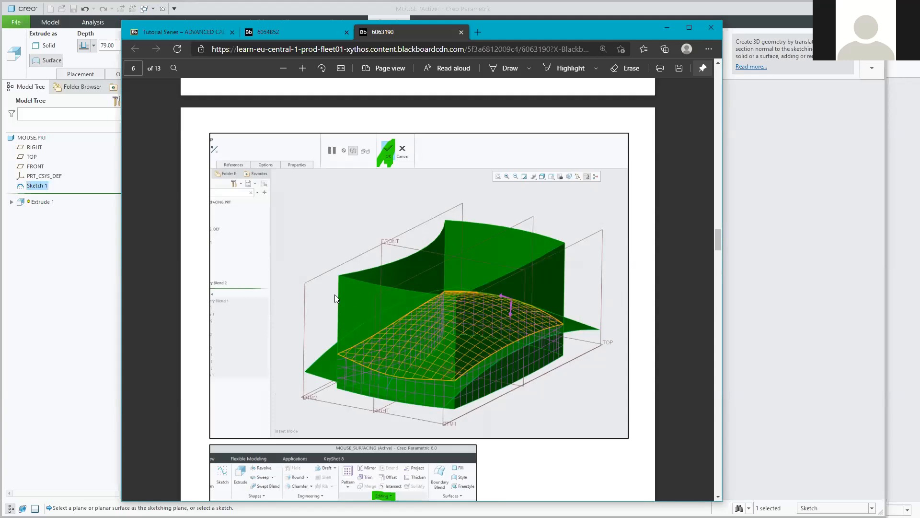
scroll(462, 173, up, 15)
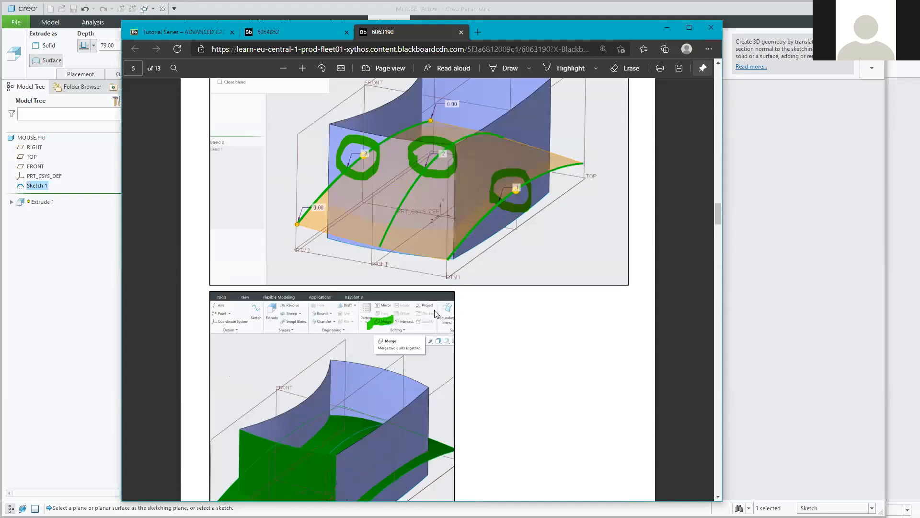
scroll(430, 314, up, 12)
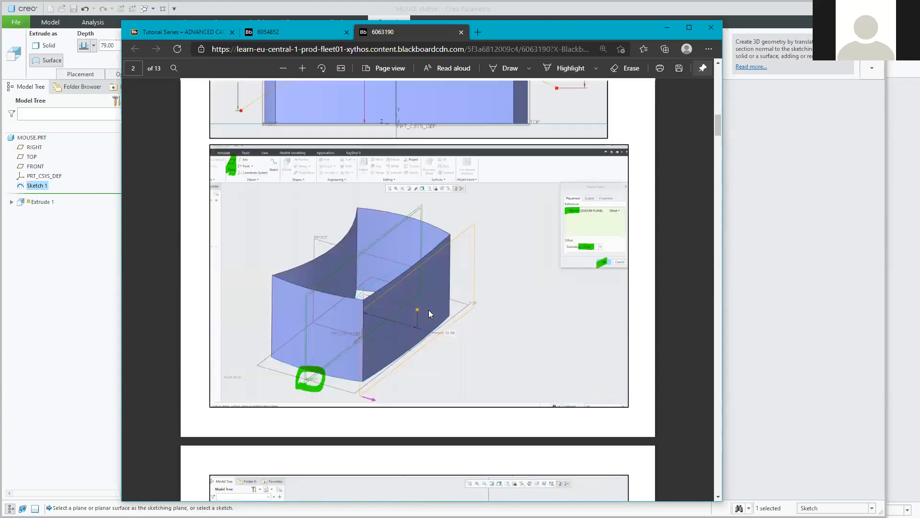
scroll(359, 355, up, 6)
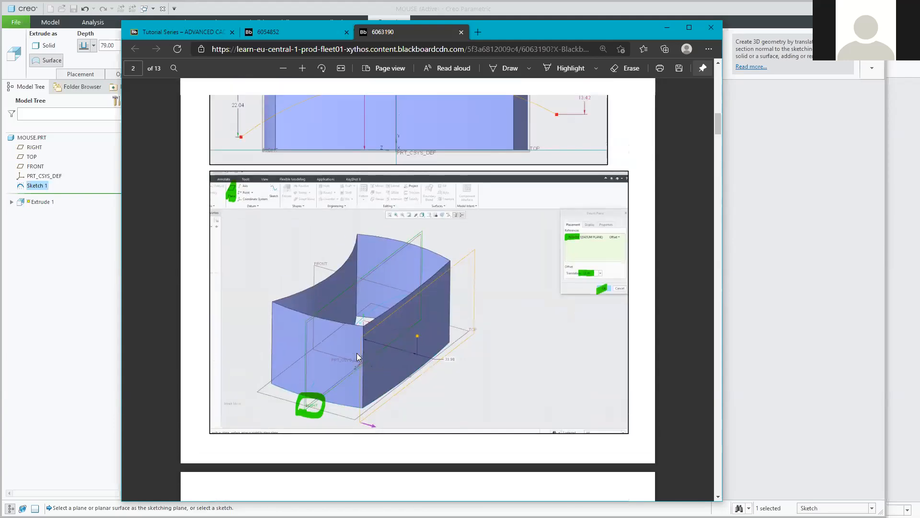
scroll(356, 353, up, 2)
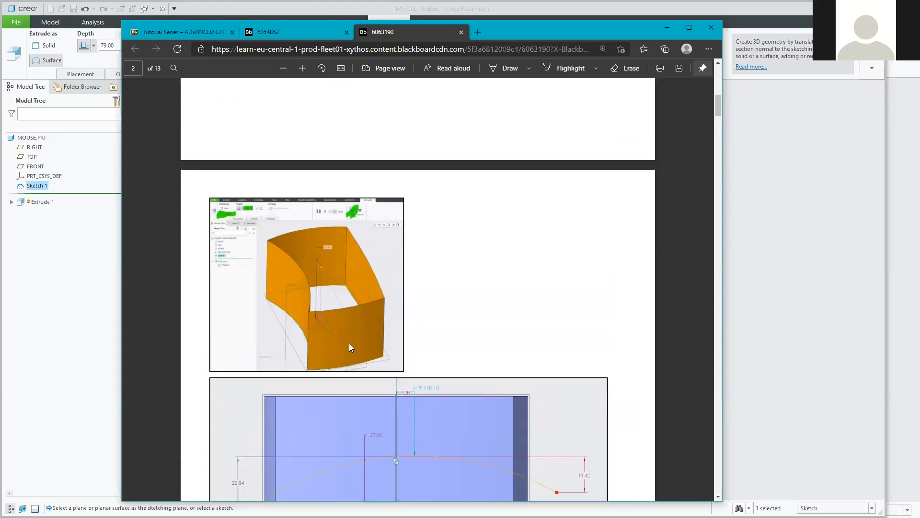
click(302, 69)
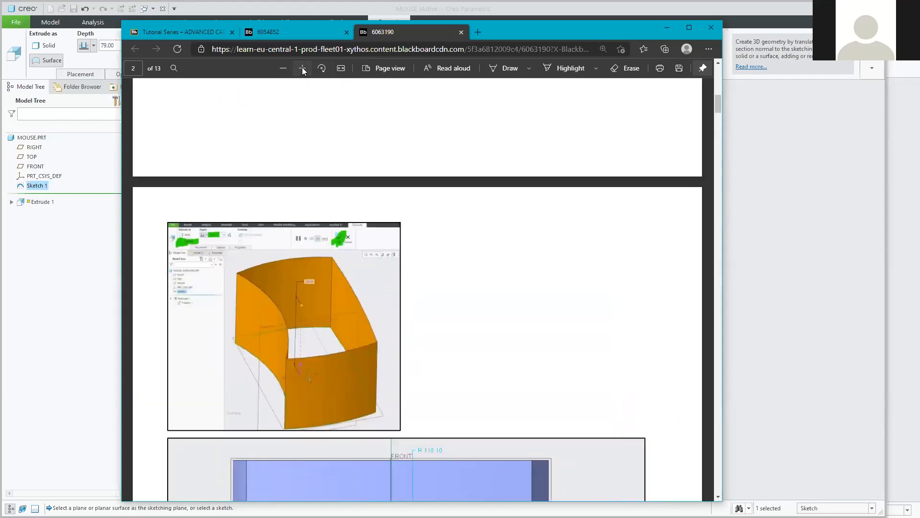
click(302, 68)
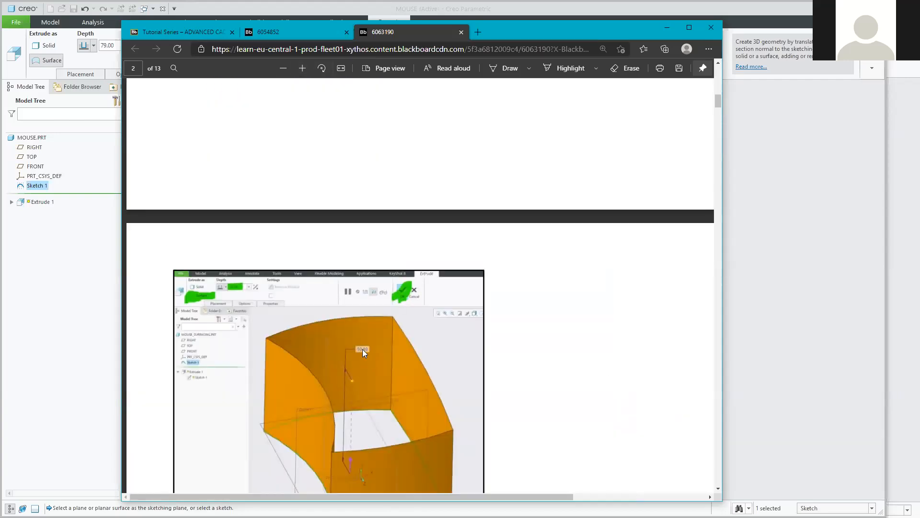
key(alt+Tab)
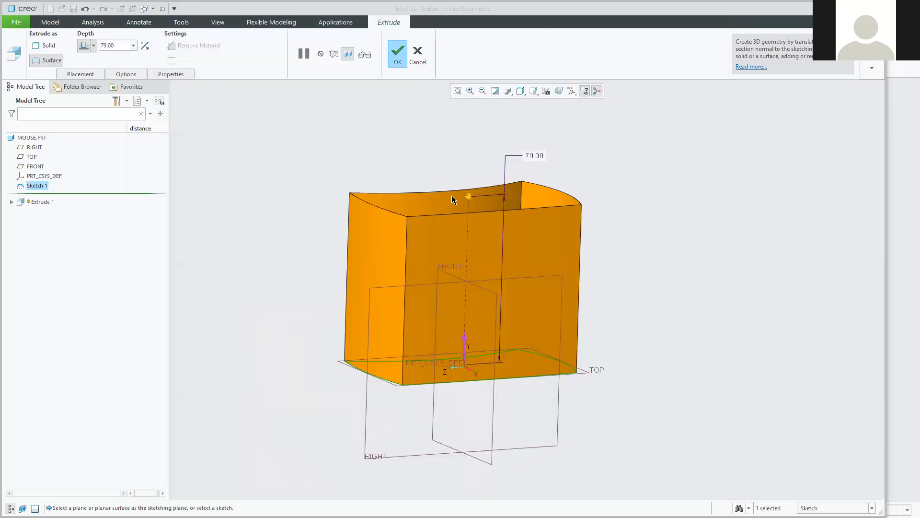
drag(469, 199, 468, 246)
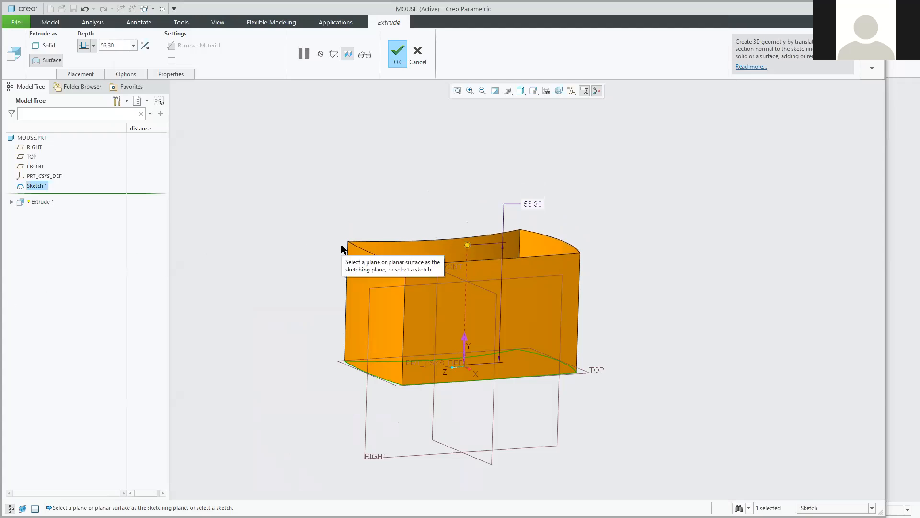
click(395, 60)
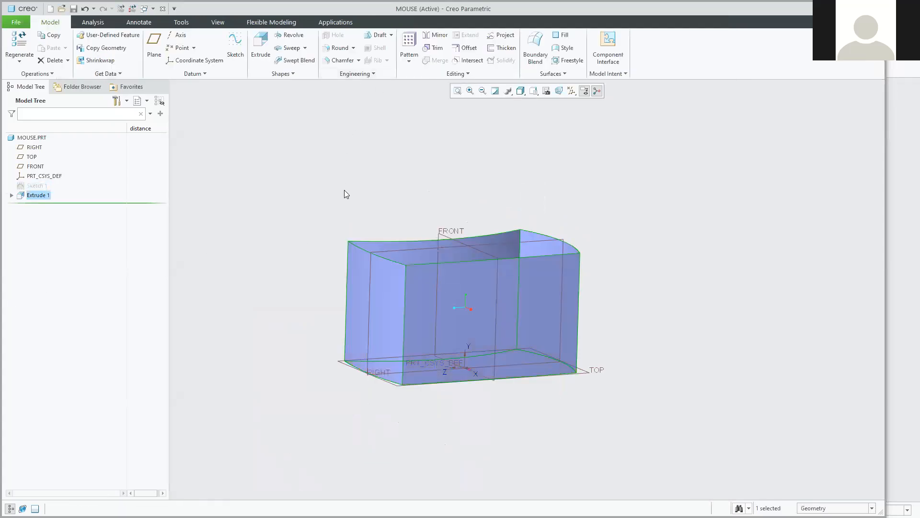
click(287, 302)
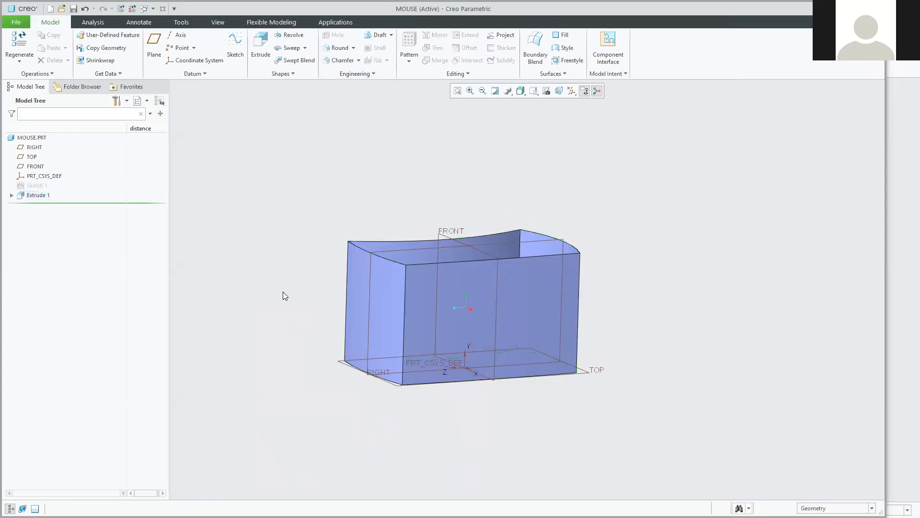
scroll(444, 321, up, 4)
mouse_move(421, 293)
middle_down()
mouse_move(422, 302)
mouse_move(417, 294)
middle_up()
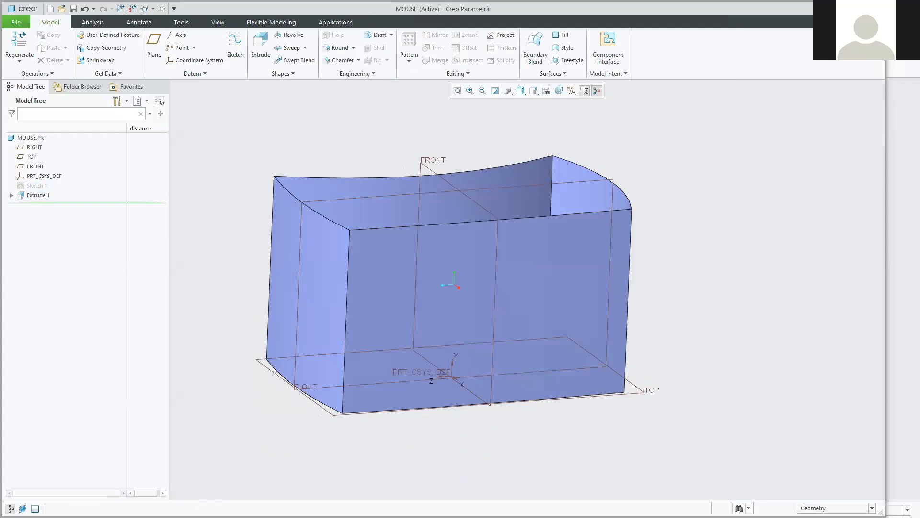
middle_drag(247, 154, 318, 158)
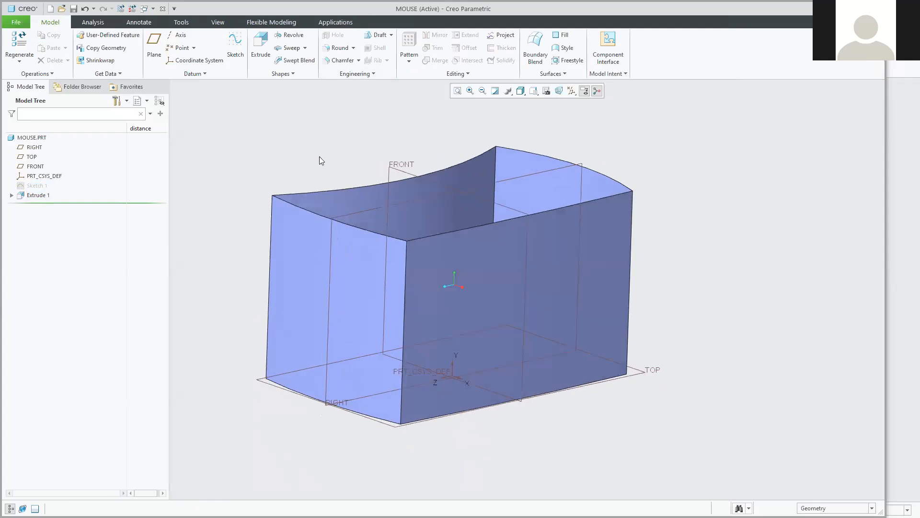
click(550, 169)
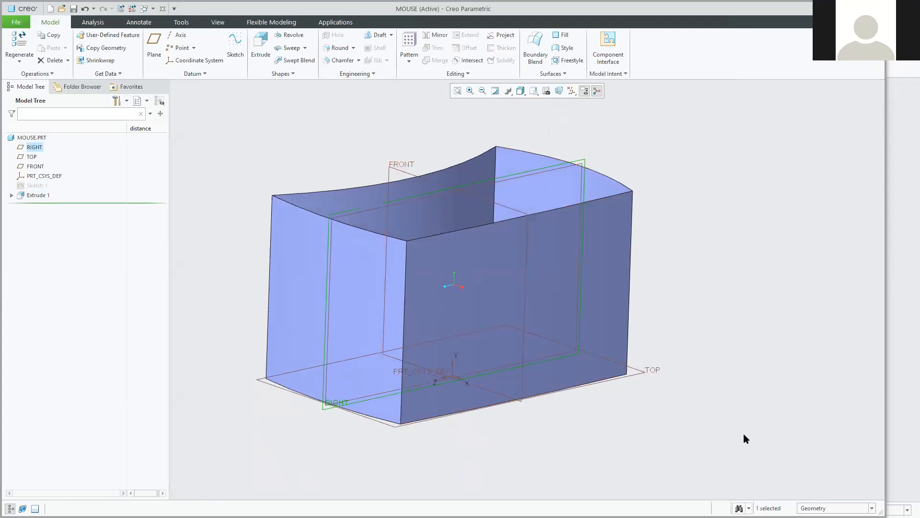
mouse_move(748, 431)
middle_down()
mouse_move(732, 417)
mouse_move(704, 423)
mouse_move(711, 415)
mouse_move(758, 433)
middle_up()
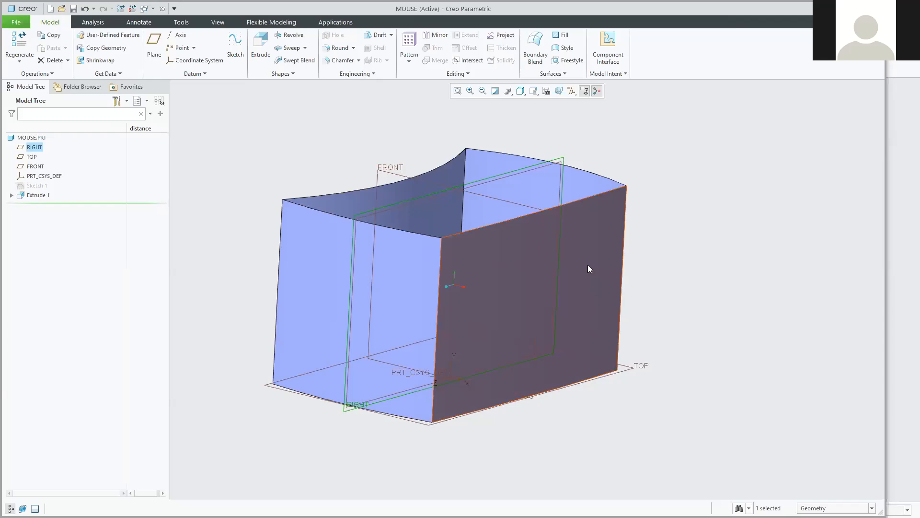
mouse_move(566, 267)
middle_down()
mouse_move(555, 262)
mouse_move(592, 276)
mouse_move(458, 229)
mouse_move(356, 144)
middle_up()
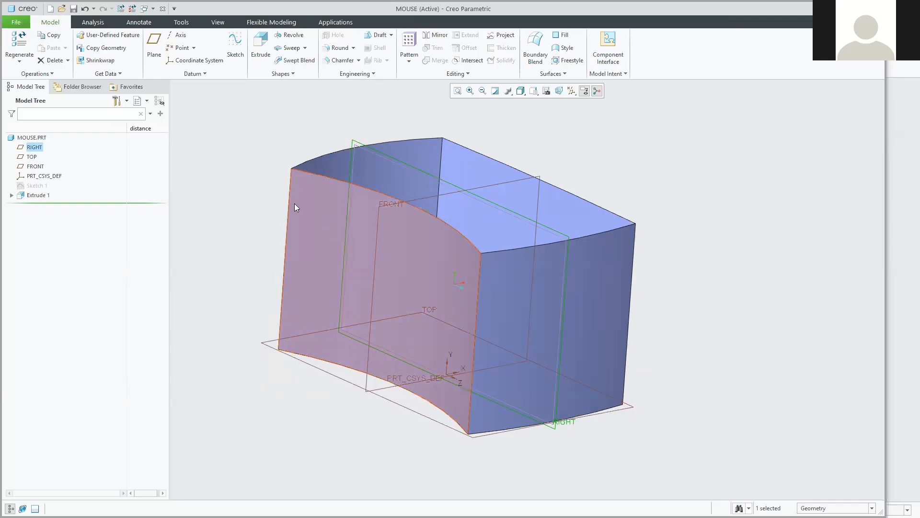
mouse_move(724, 350)
middle_down()
mouse_move(704, 327)
mouse_move(647, 329)
mouse_move(641, 353)
middle_up()
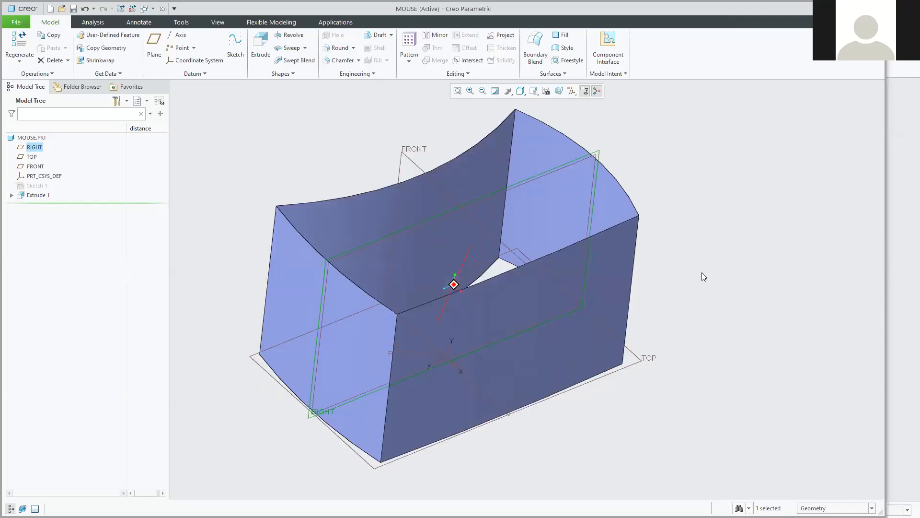
click(646, 260)
mouse_move(244, 133)
middle_down()
mouse_move(269, 137)
mouse_move(254, 123)
mouse_move(242, 134)
middle_up()
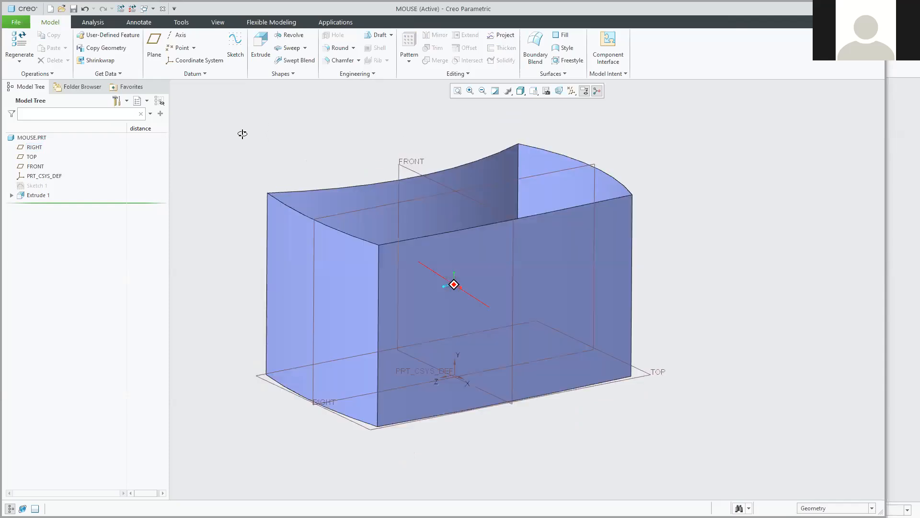
click(154, 43)
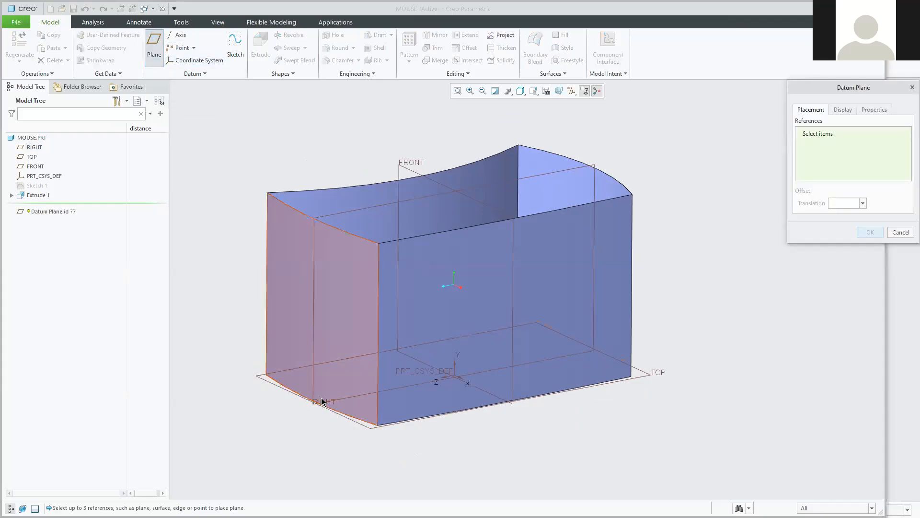
Create datum plane DTM1 offset 37.00 from RIGHT toward one end of the quilt.
click(596, 166)
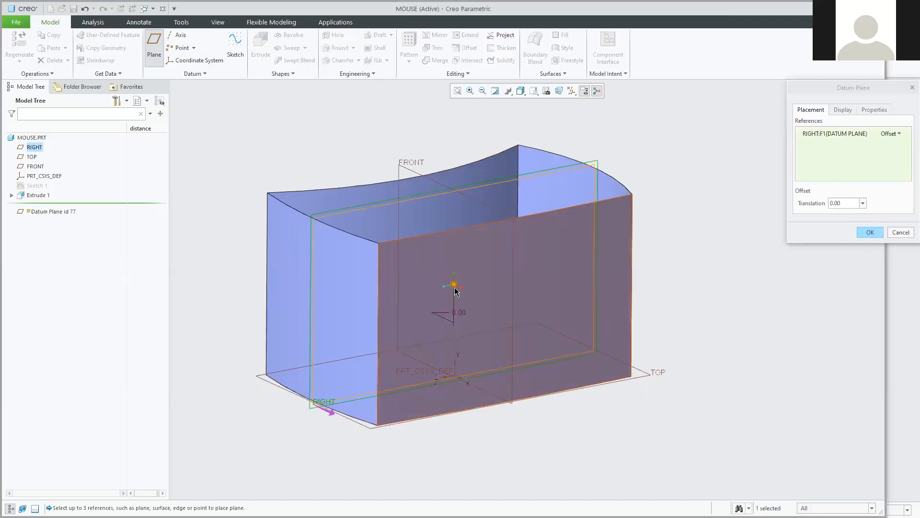
drag(455, 286, 524, 370)
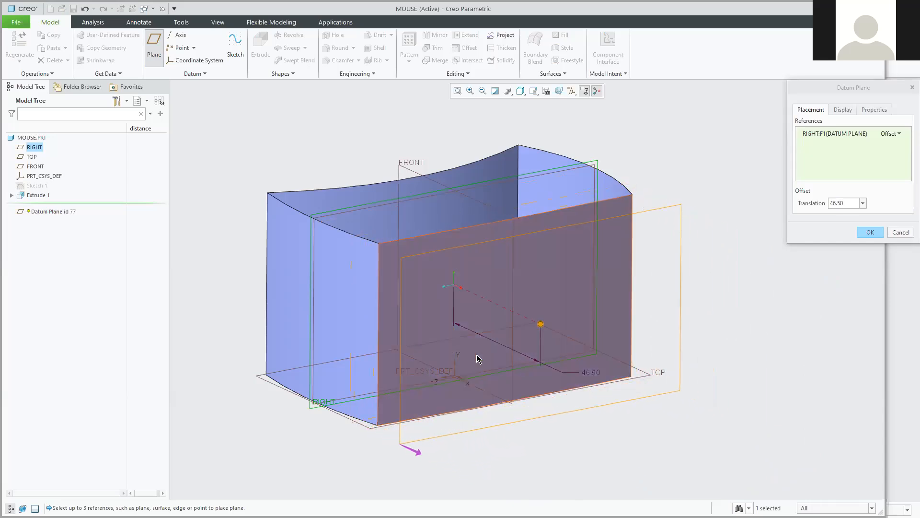
middle_drag(266, 220, 323, 230)
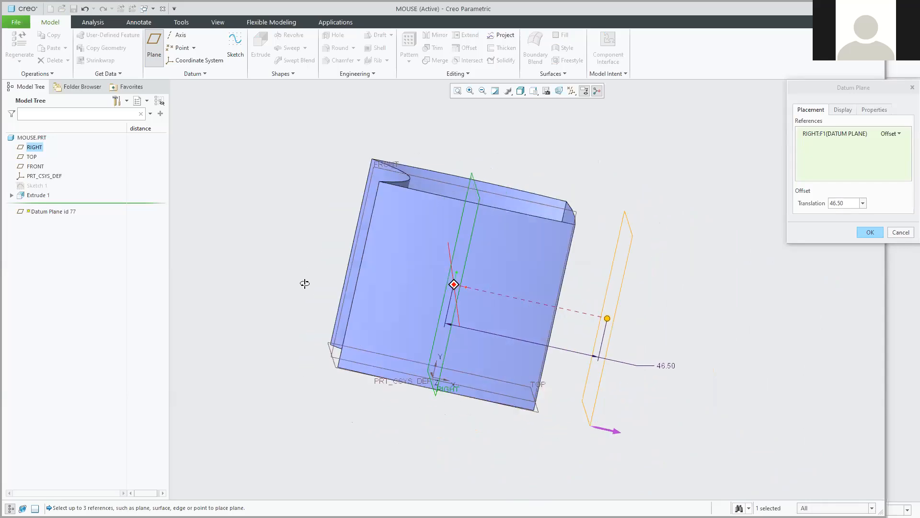
middle_drag(304, 295, 304, 291)
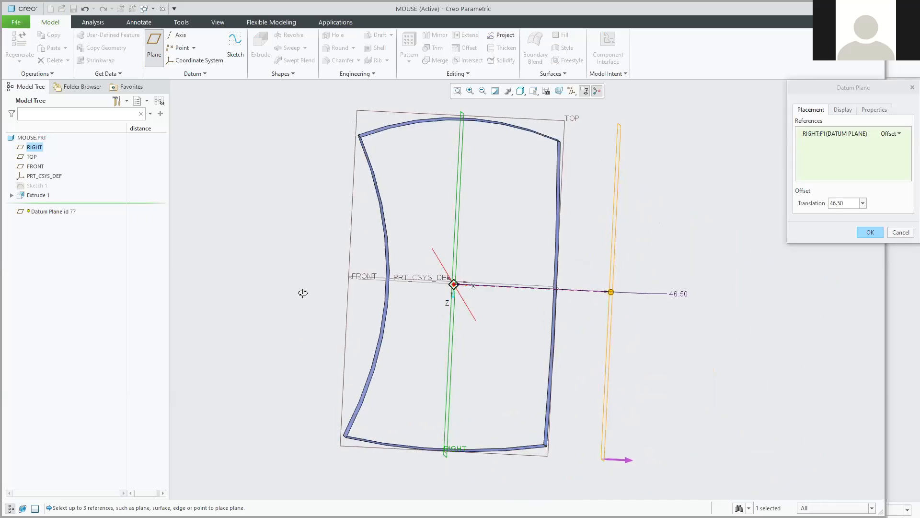
drag(613, 294, 573, 293)
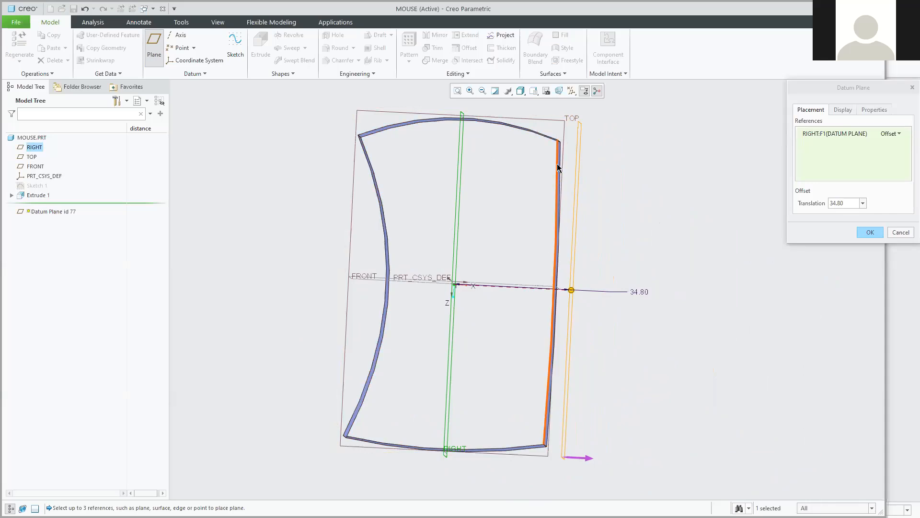
middle_drag(623, 359, 628, 275)
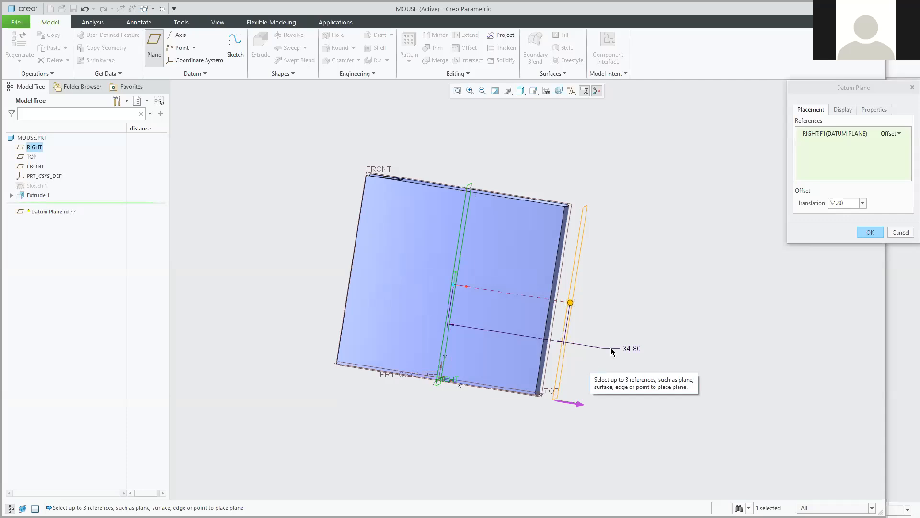
drag(580, 303, 577, 304)
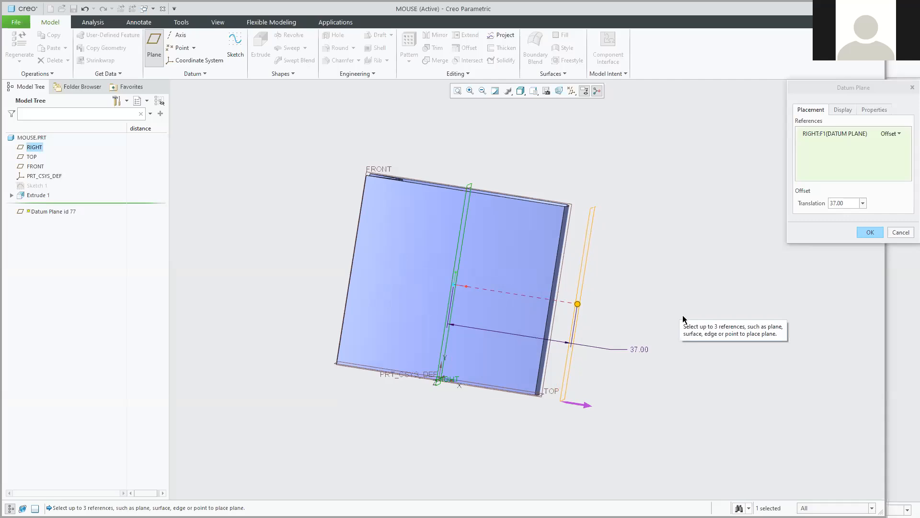
middle_drag(717, 312, 839, 238)
click(869, 233)
middle_drag(731, 308, 791, 259)
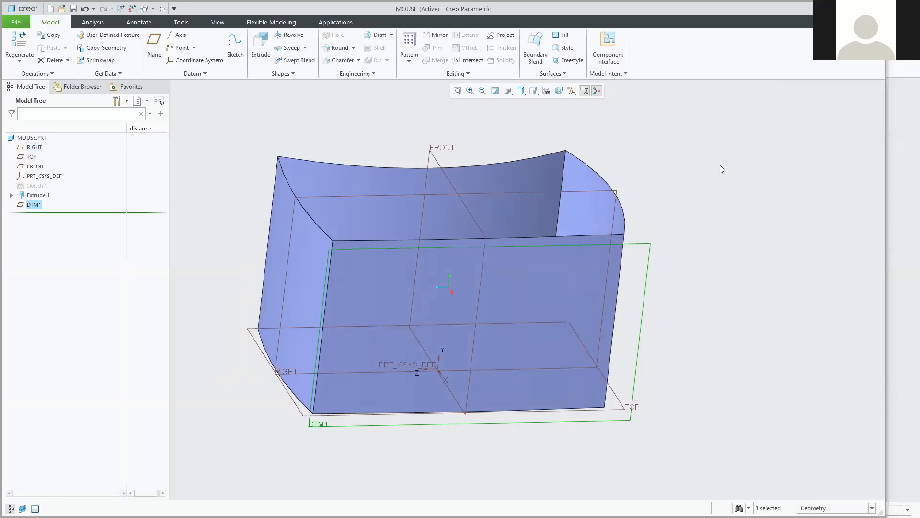
Create datum plane DTM2 offset 36.70 from RIGHT, on the side opposite DTM1.
click(616, 193)
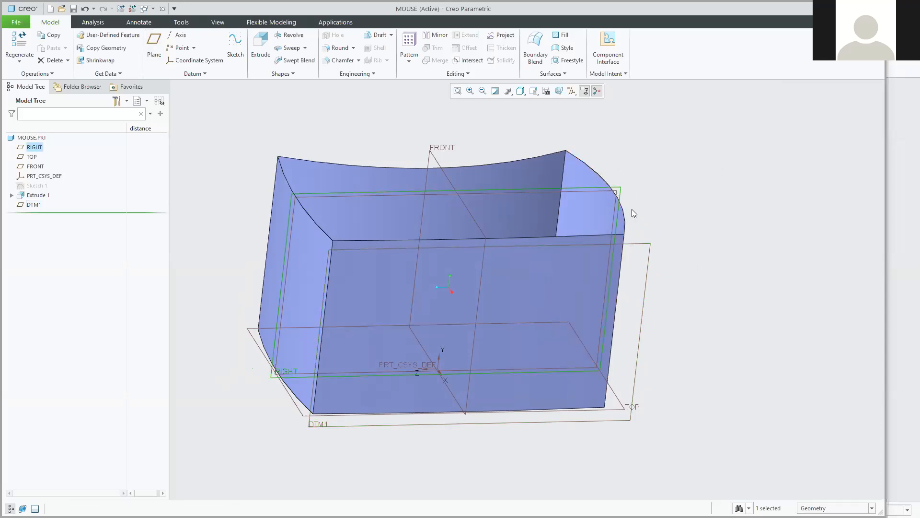
click(154, 45)
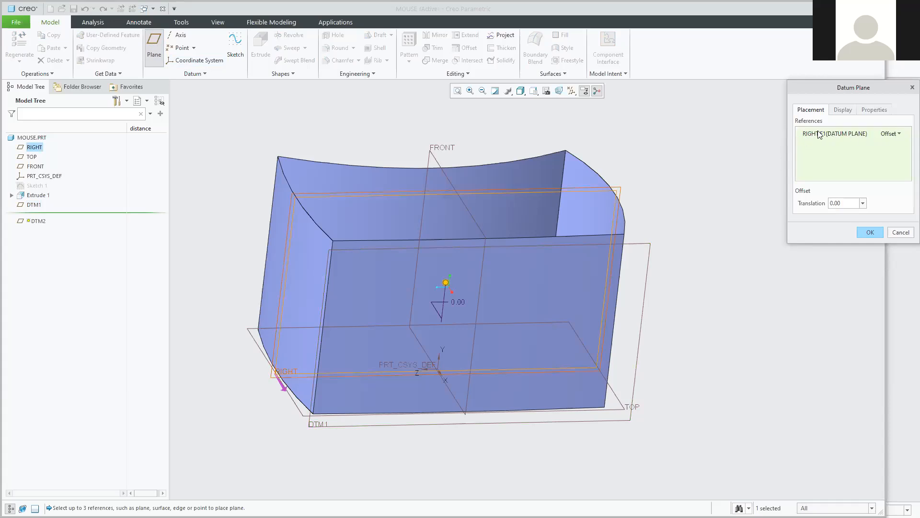
middle_drag(422, 423, 491, 437)
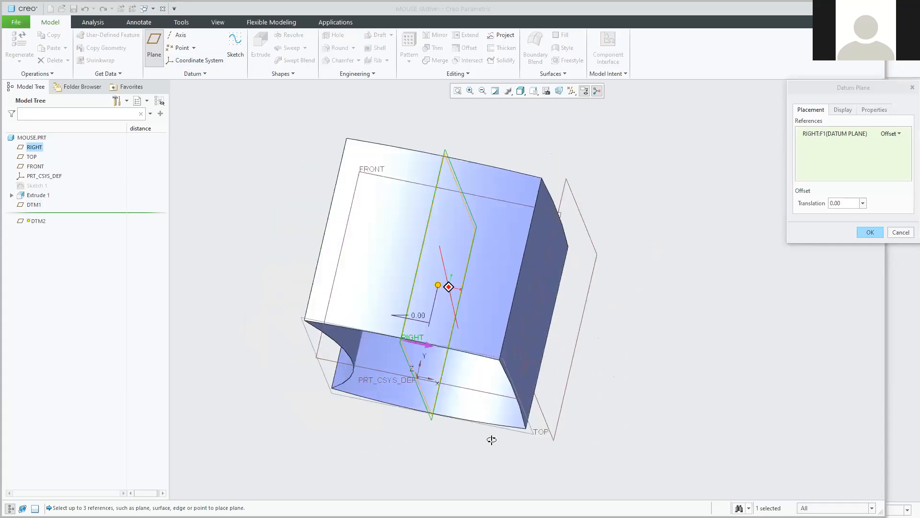
middle_drag(424, 327, 436, 287)
drag(436, 287, 313, 294)
middle_drag(312, 294, 466, 249)
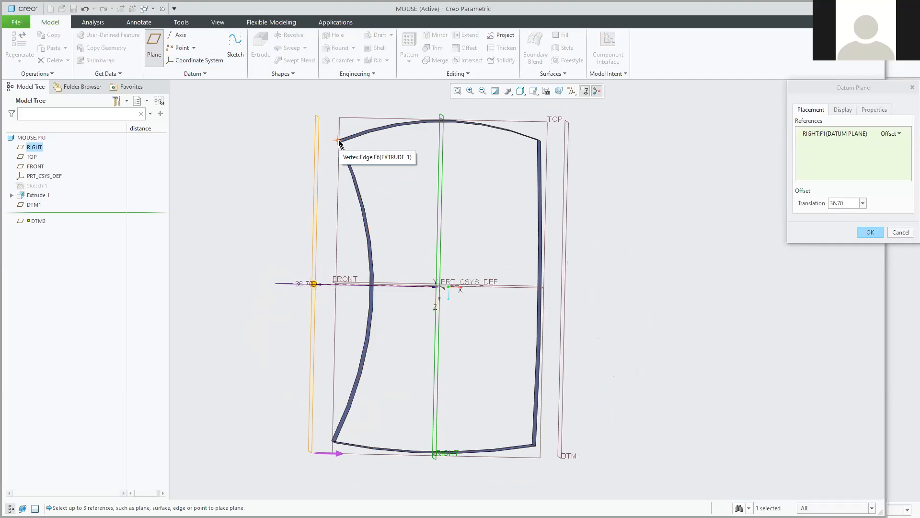
middle_drag(483, 369, 461, 299)
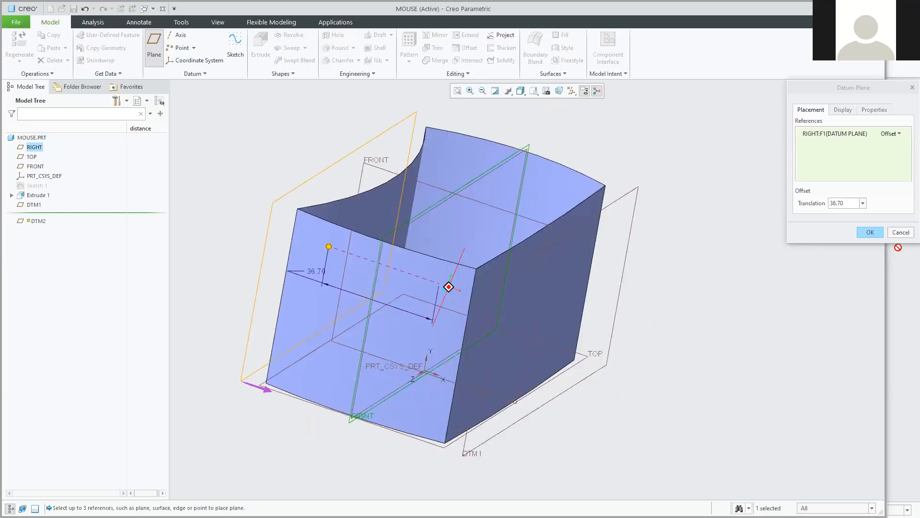
click(870, 232)
middle_drag(747, 251, 713, 281)
middle_drag(617, 245, 626, 244)
click(743, 284)
middle_drag(769, 303, 748, 277)
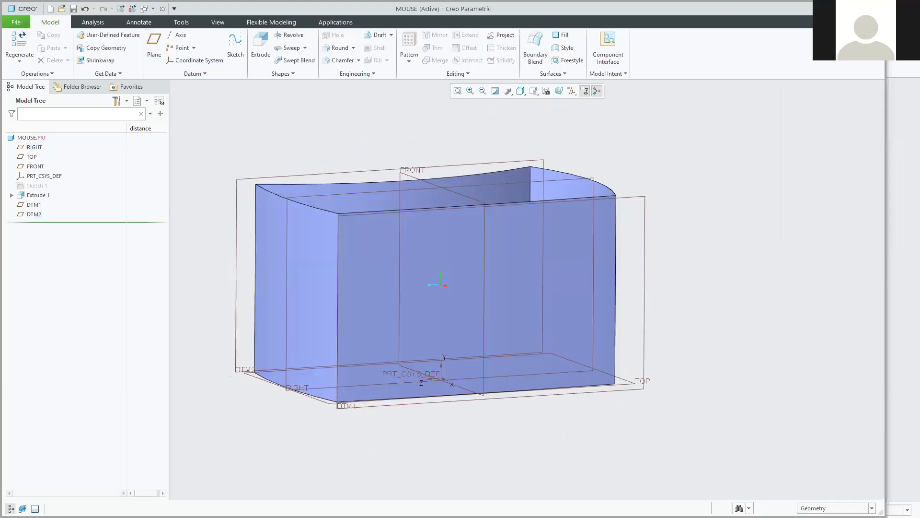
middle_drag(353, 160, 367, 168)
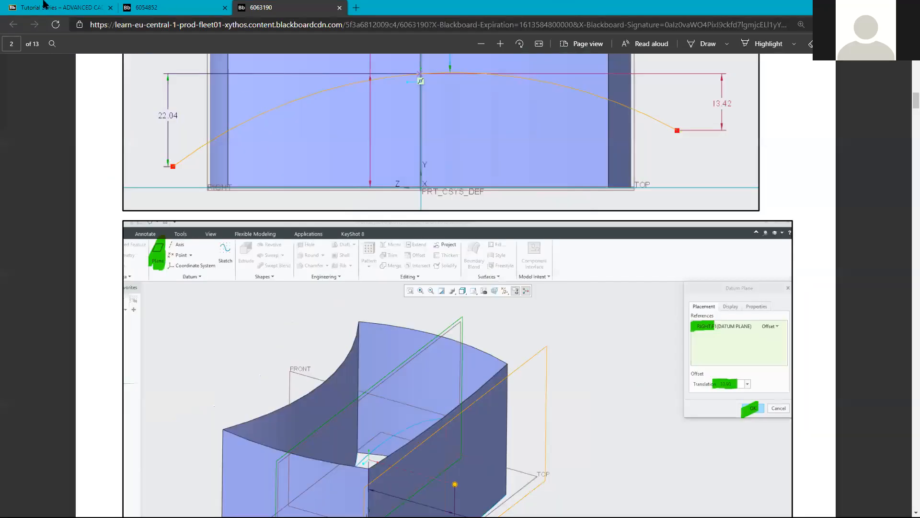
Open the course's Learning Materials page in Blackboard and browse its content list.
click(60, 9)
scroll(133, 105, up, 6)
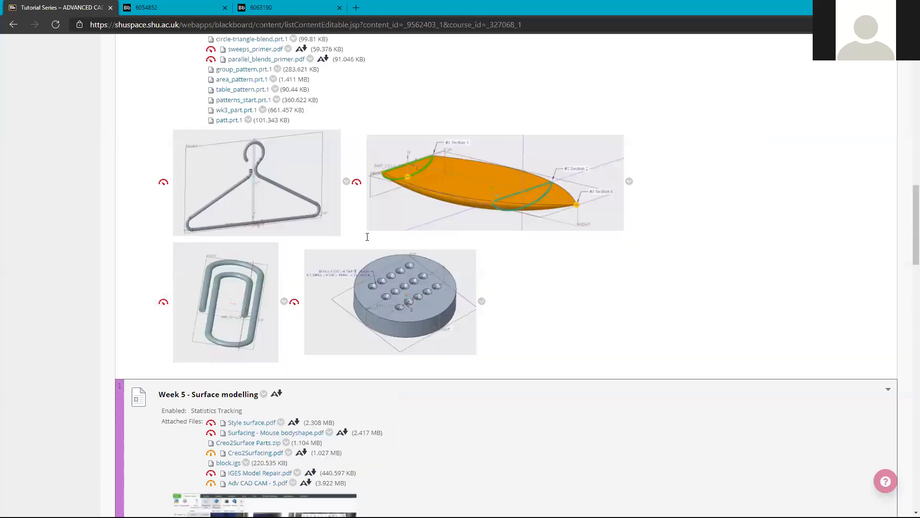
scroll(368, 237, up, 20)
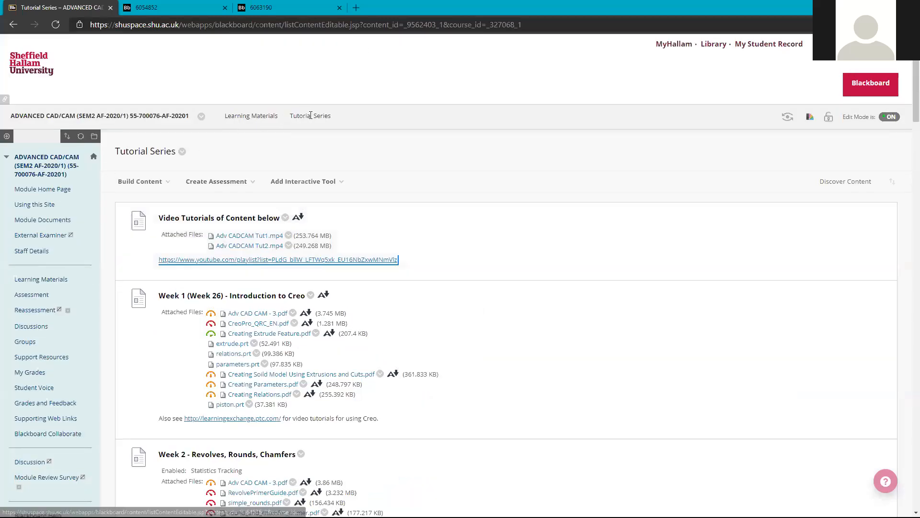
click(253, 116)
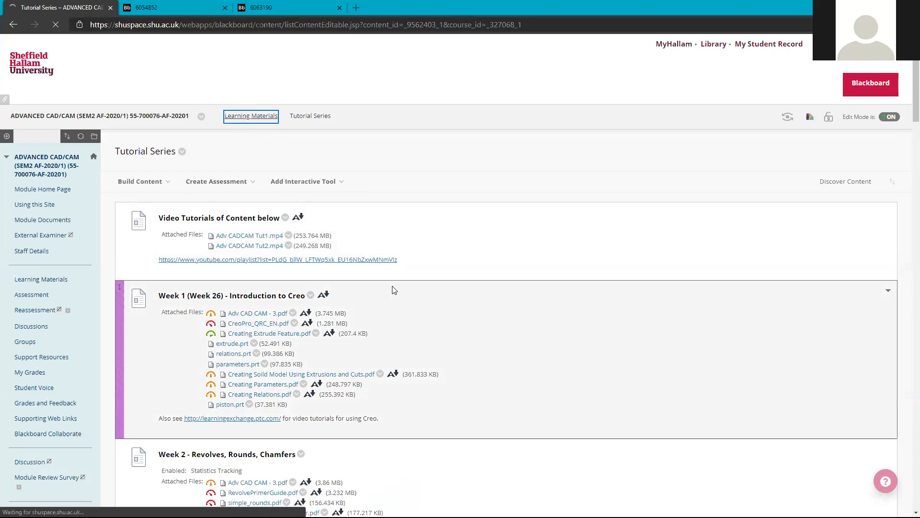
scroll(391, 293, down, 7)
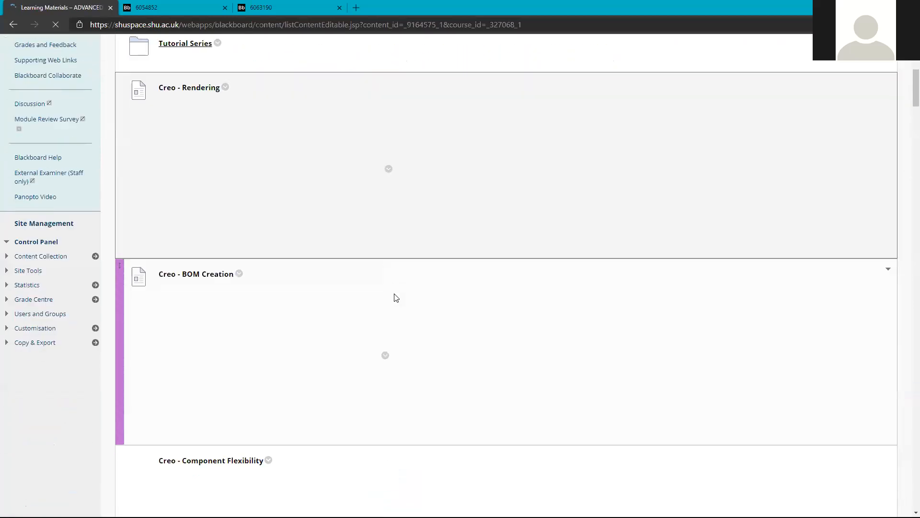
scroll(396, 298, down, 15)
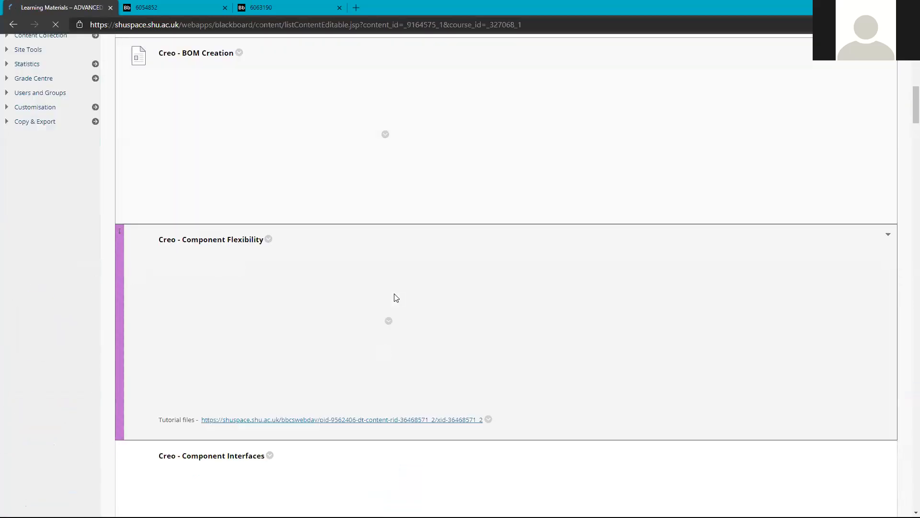
scroll(395, 301, down, 8)
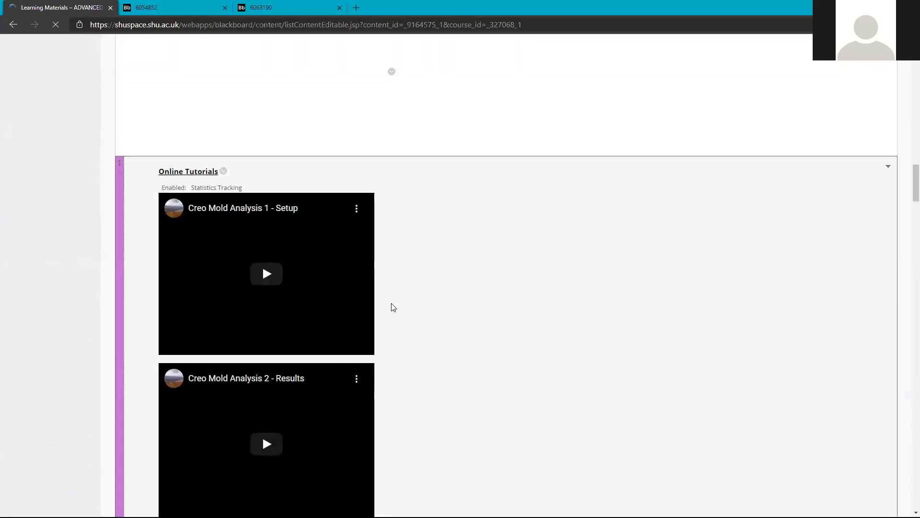
scroll(394, 305, up, 7)
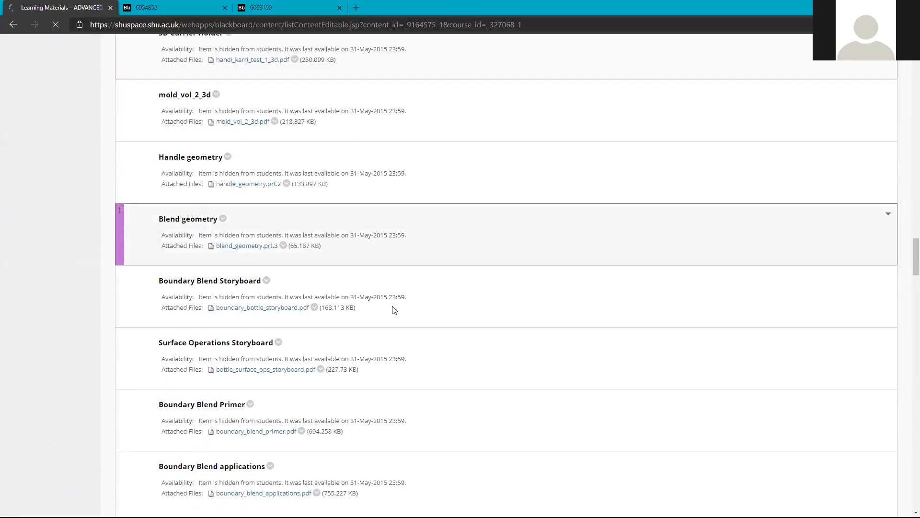
scroll(353, 271, up, 1)
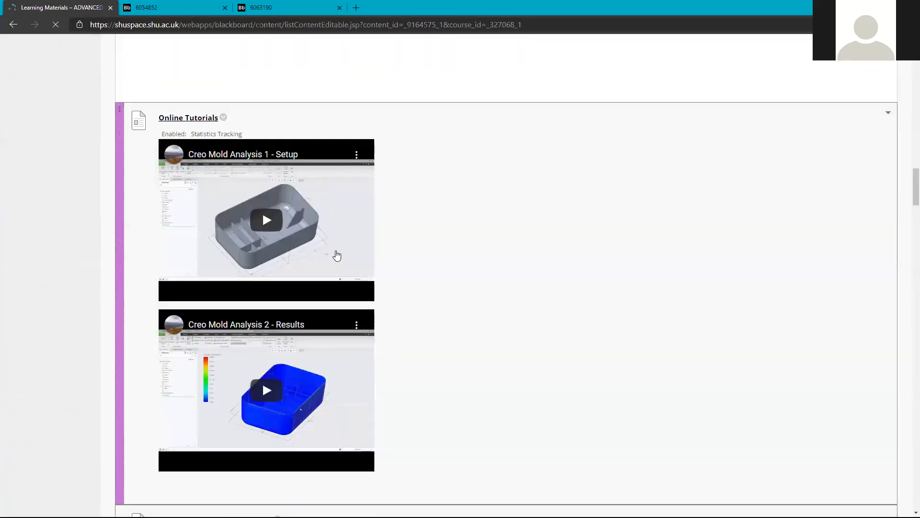
Open the Tutorial Series folder and load the YouTube playlist link in a background tab.
click(188, 6)
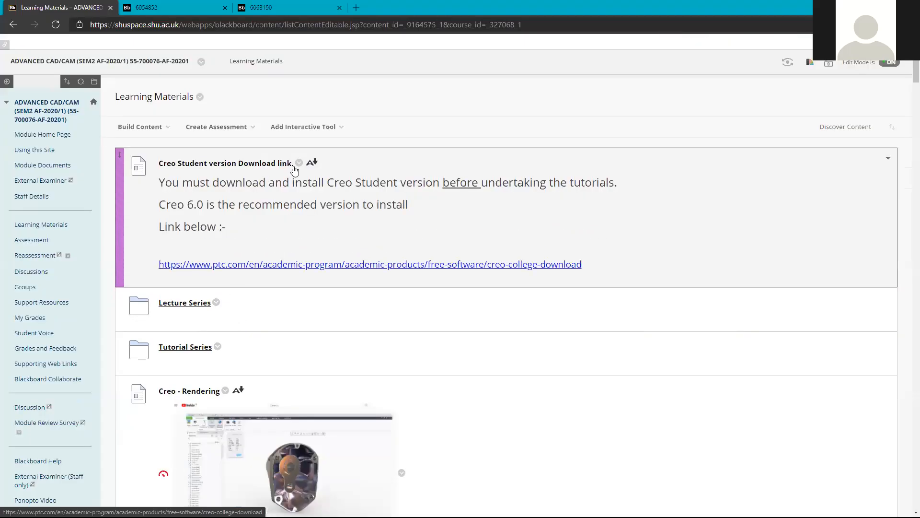
scroll(300, 185, down, 2)
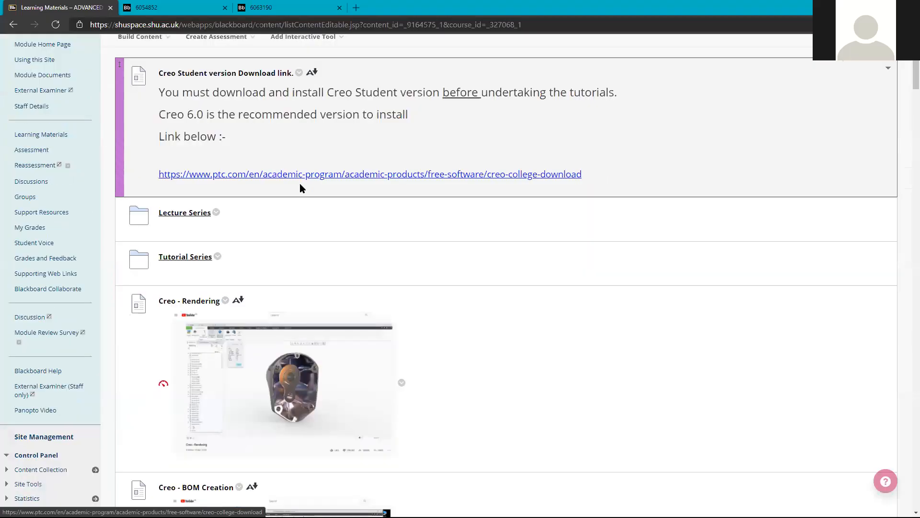
scroll(299, 185, down, 3)
scroll(220, 175, up, 1)
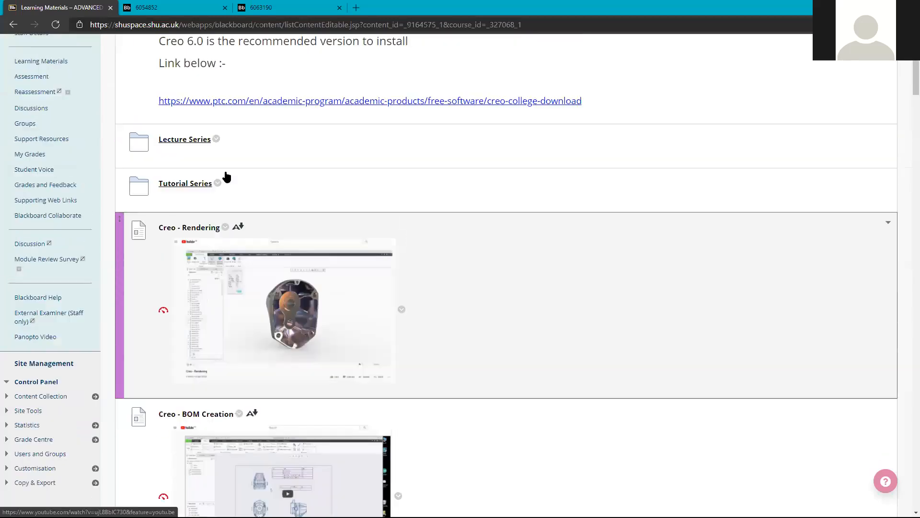
click(195, 187)
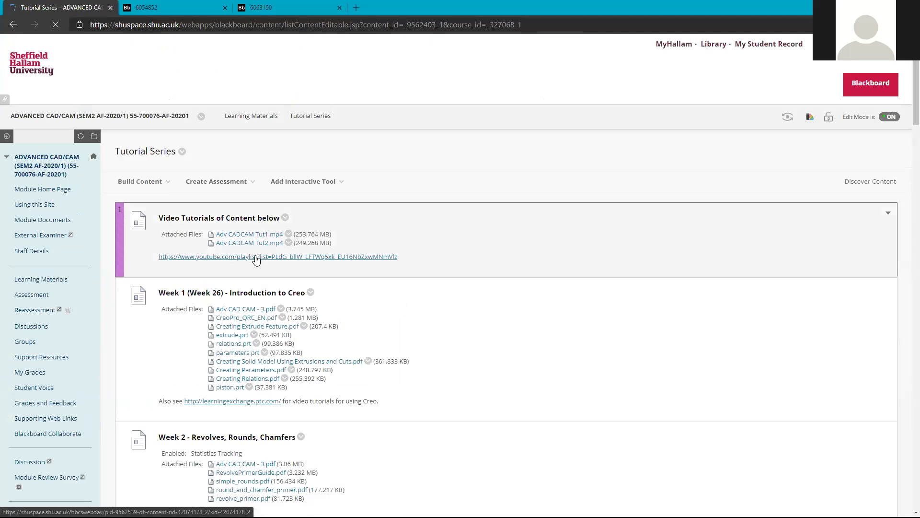
middle_click(255, 258)
click(407, 7)
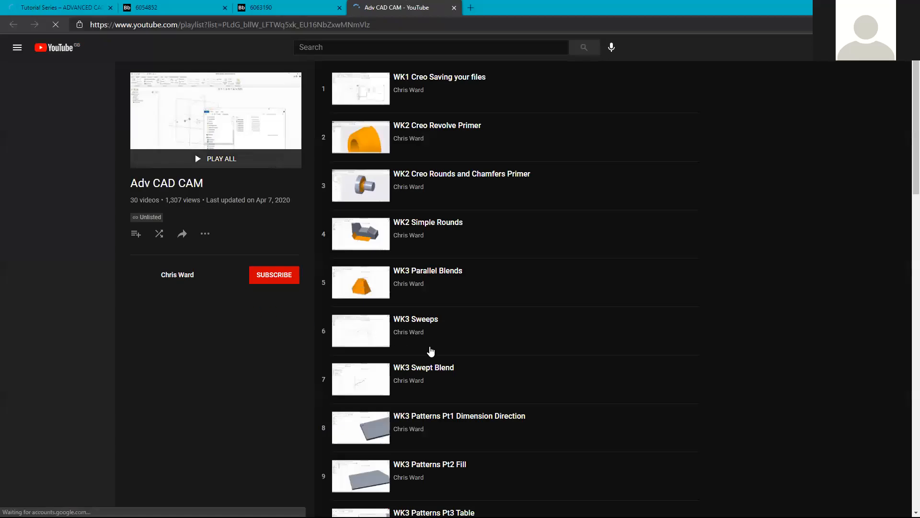
scroll(430, 353, down, 7)
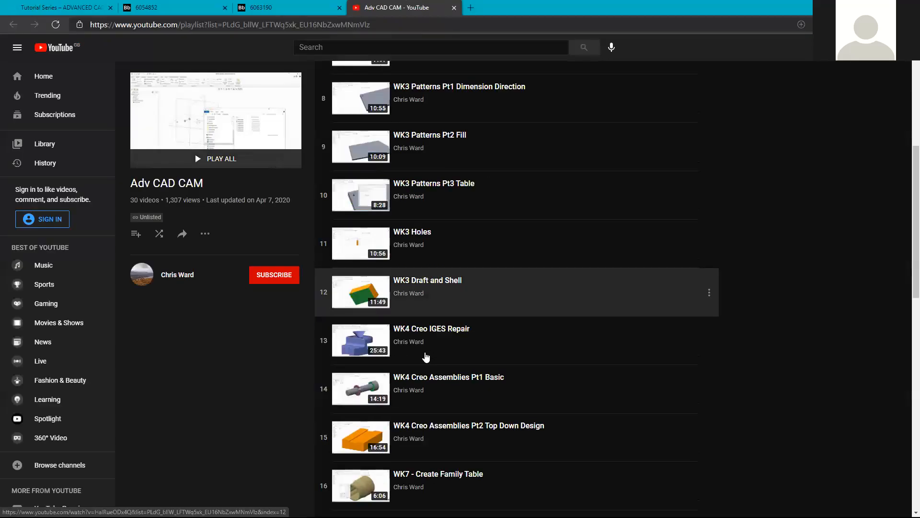
scroll(425, 358, down, 13)
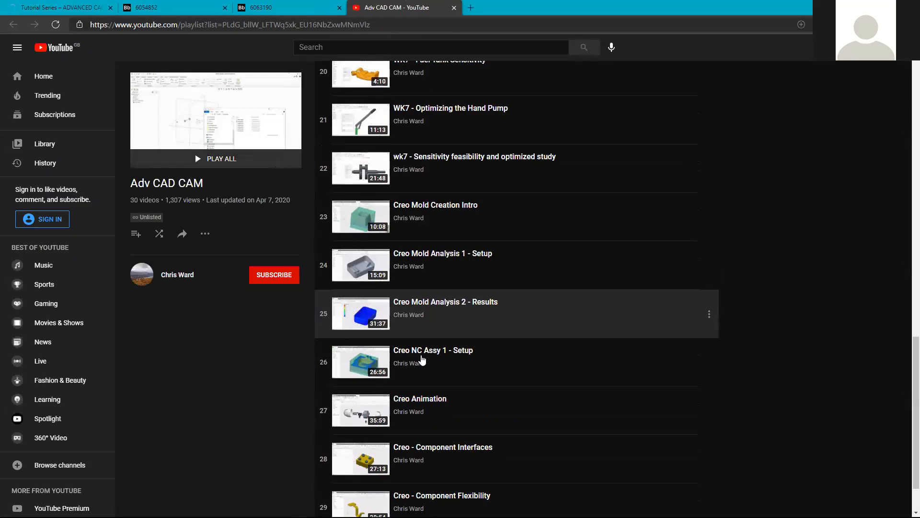
scroll(422, 360, down, 1)
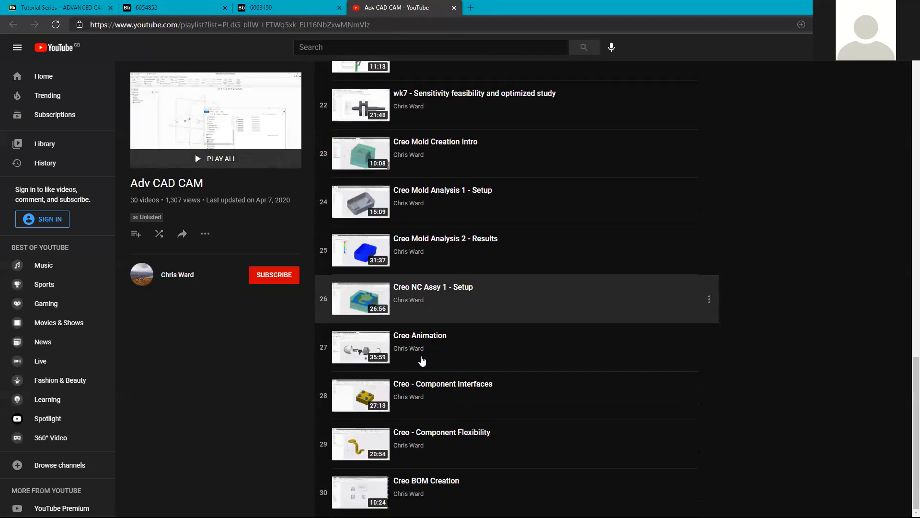
scroll(422, 361, up, 10)
scroll(420, 363, up, 4)
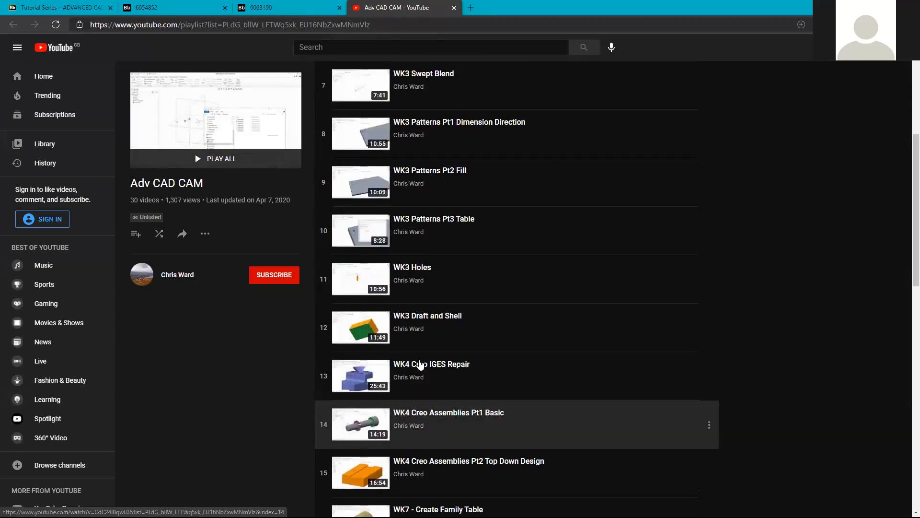
scroll(420, 364, up, 2)
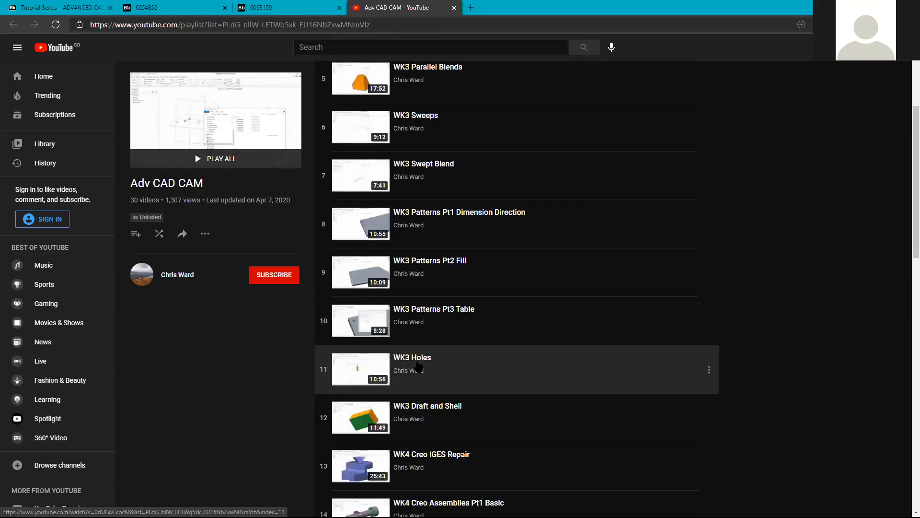
scroll(419, 366, up, 3)
scroll(419, 367, up, 1)
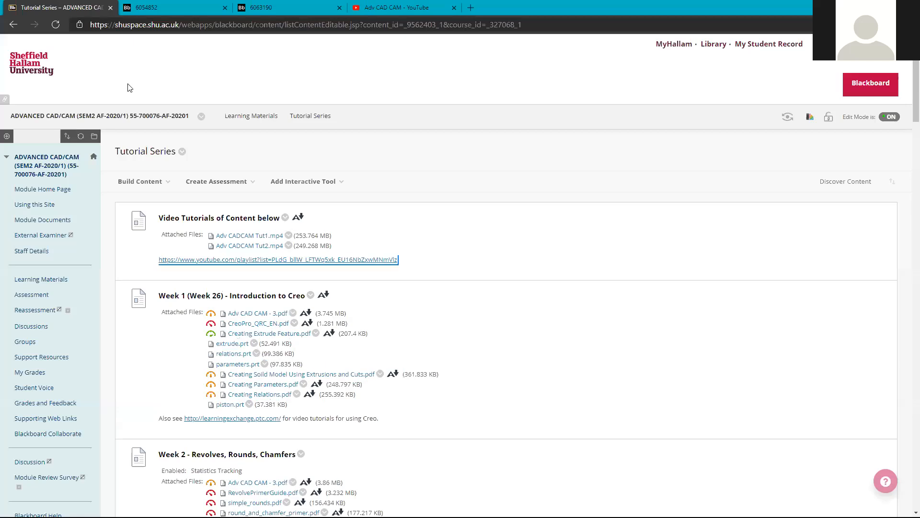
click(48, 6)
click(865, 6)
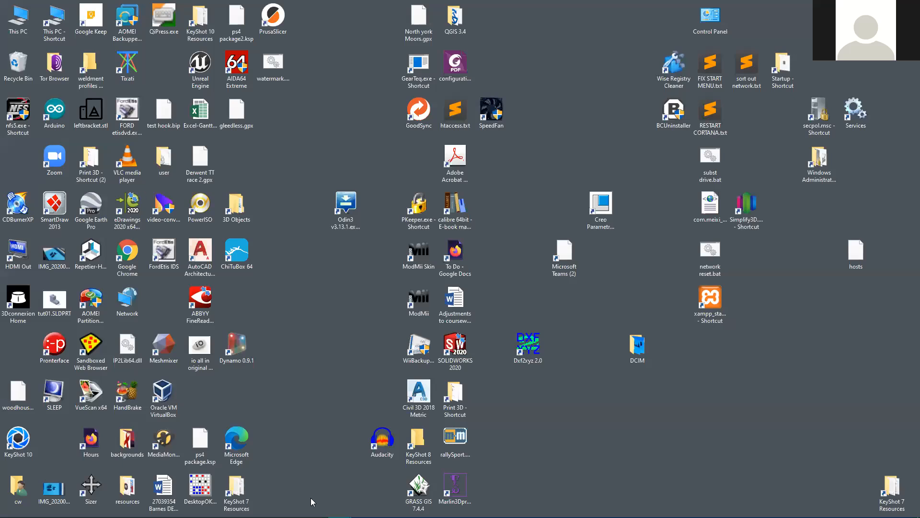
mouse_move(339, 508)
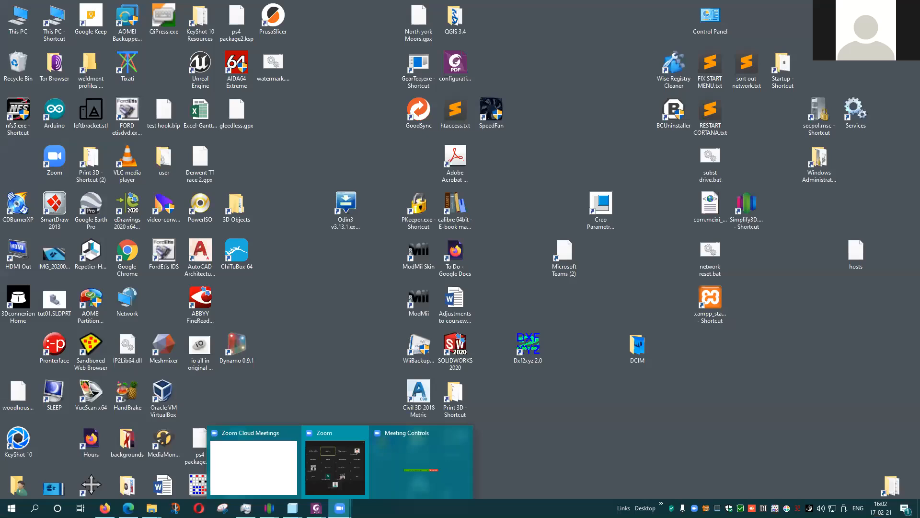
mouse_move(104, 507)
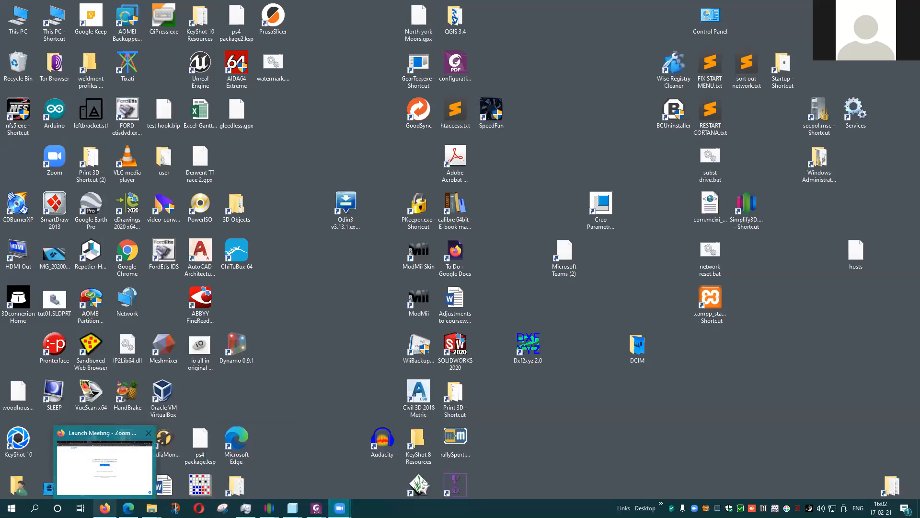
click(127, 463)
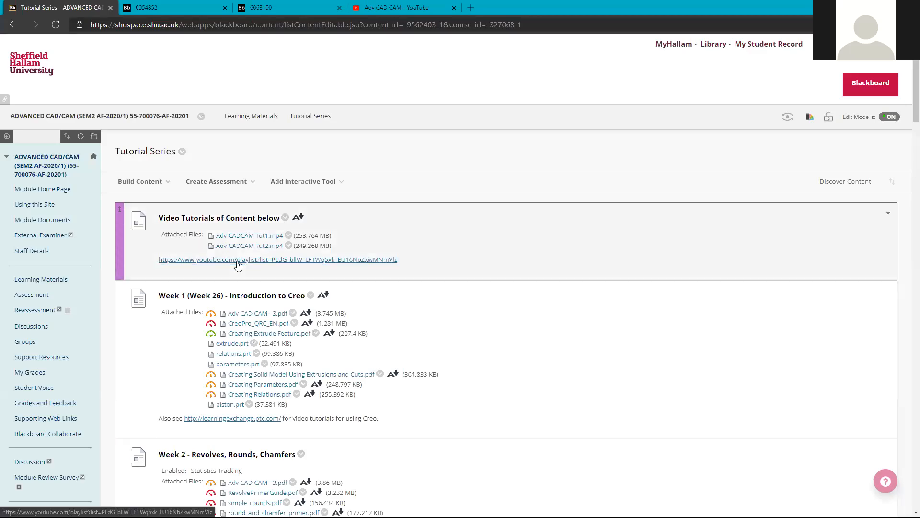
Open the YouTube playlist in a new tab, return to Tutorial Series, then minimise the browser.
click(237, 260)
click(292, 260)
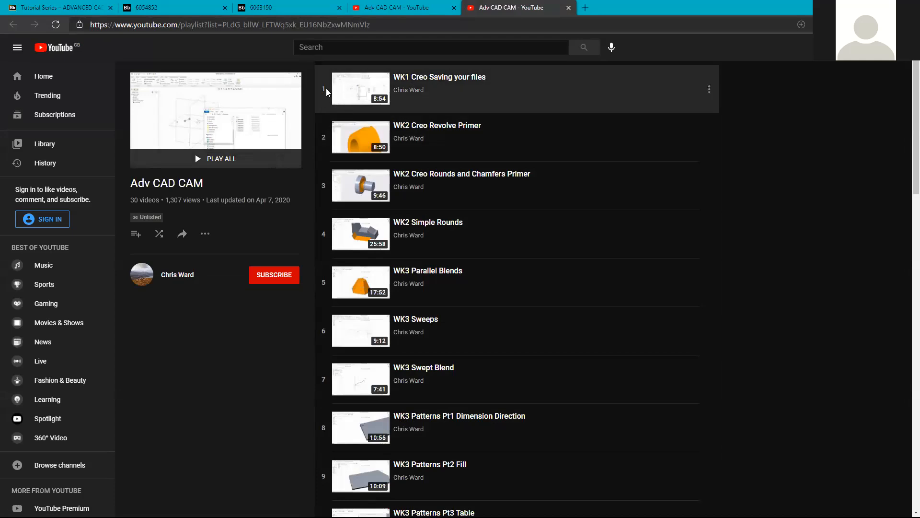
click(45, 2)
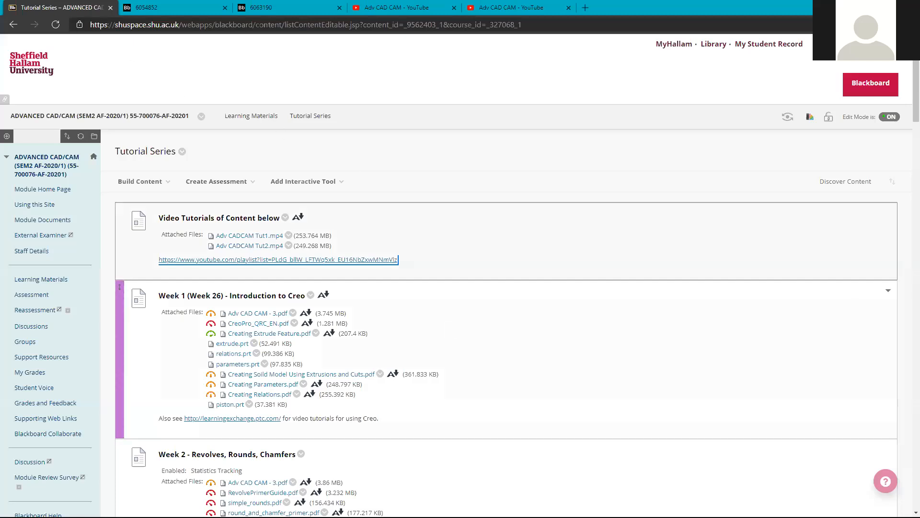
scroll(449, 333, down, 2)
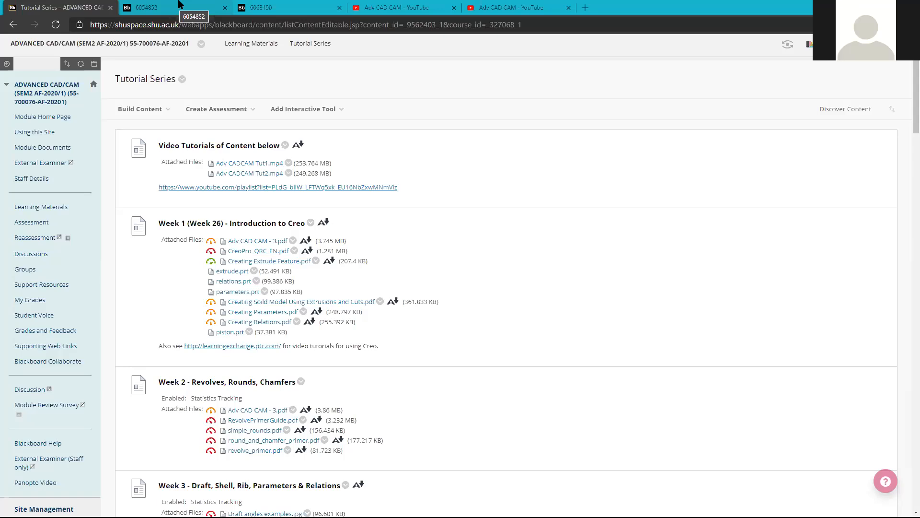
click(866, 7)
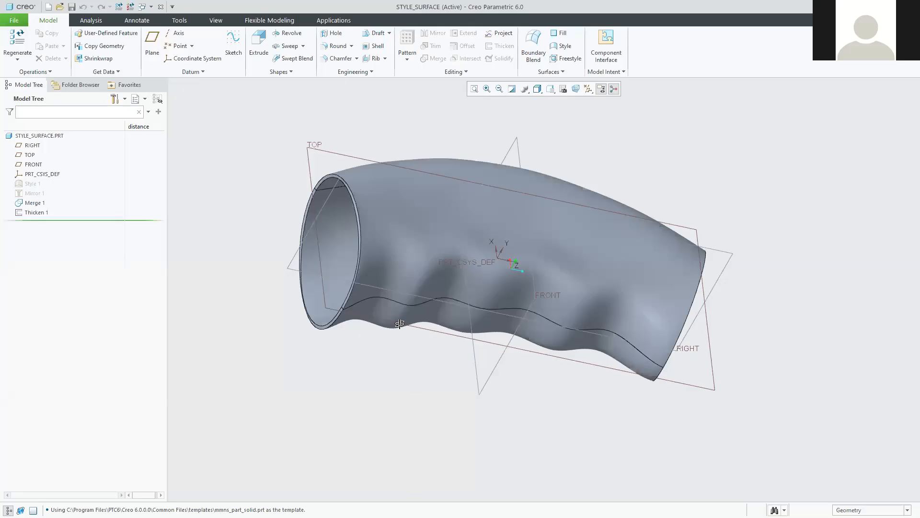
Orbit the STYLE_SURFACE hollow tube model to view it from another angle.
middle_drag(400, 324, 348, 93)
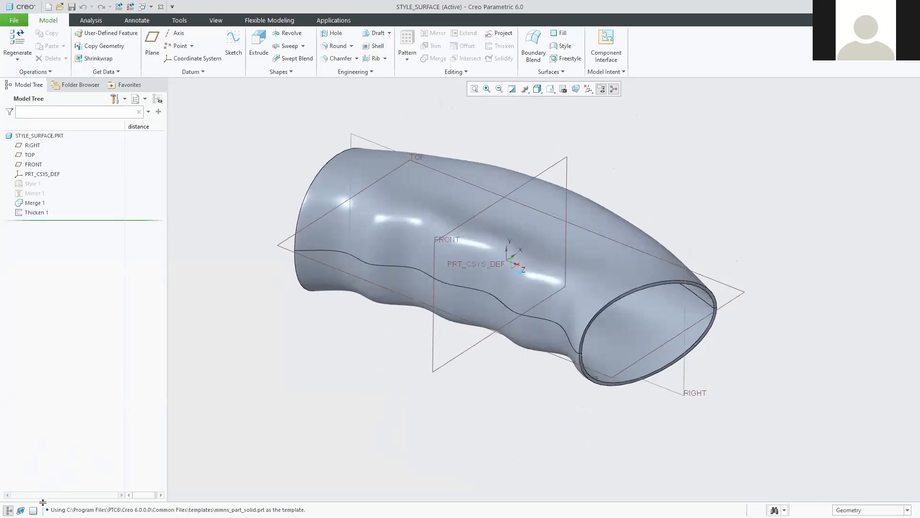